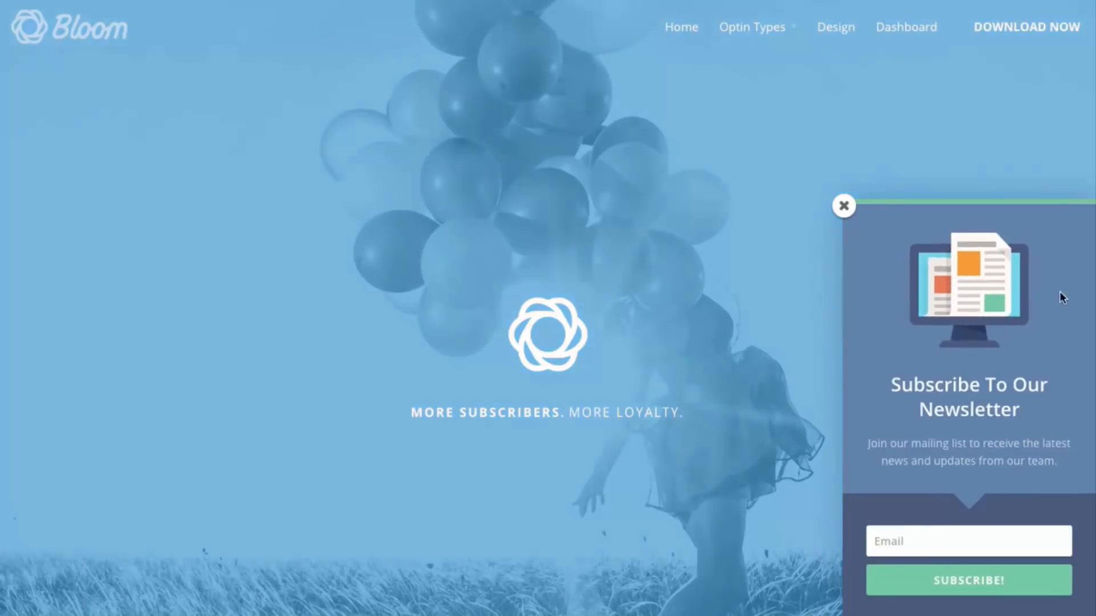
Examine the Bloom demo's home page and its Pop-Up optin page, dismissing the newsletter pop-up.
{"action": "scroll", "coordinate": [892, 304], "scroll_direction": "down", "scroll_amount": 10}
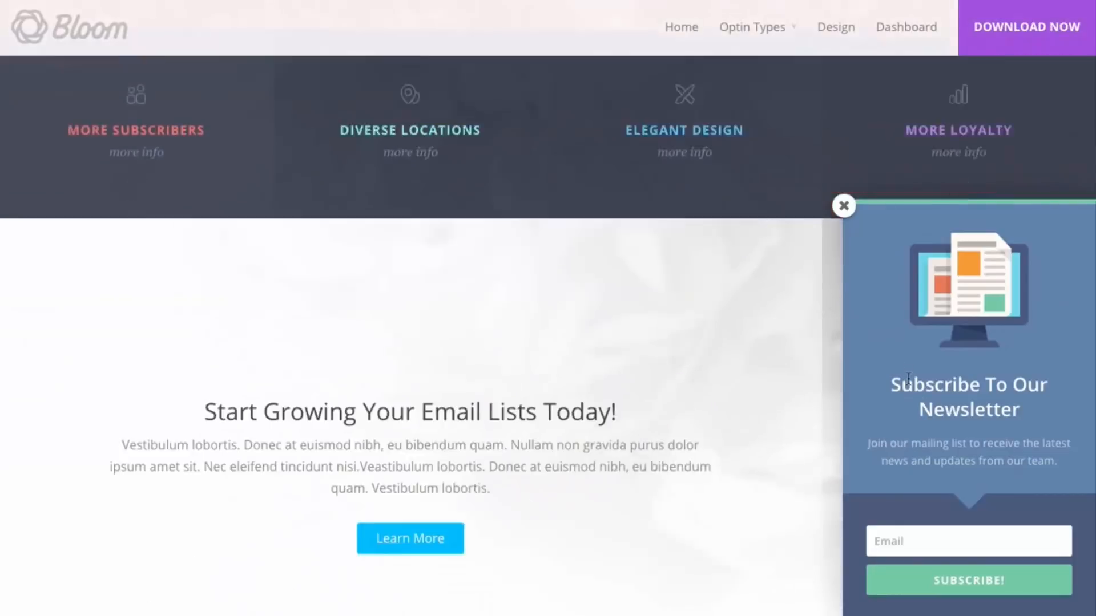
{"action": "scroll", "coordinate": [867, 484], "scroll_direction": "up", "scroll_amount": 4}
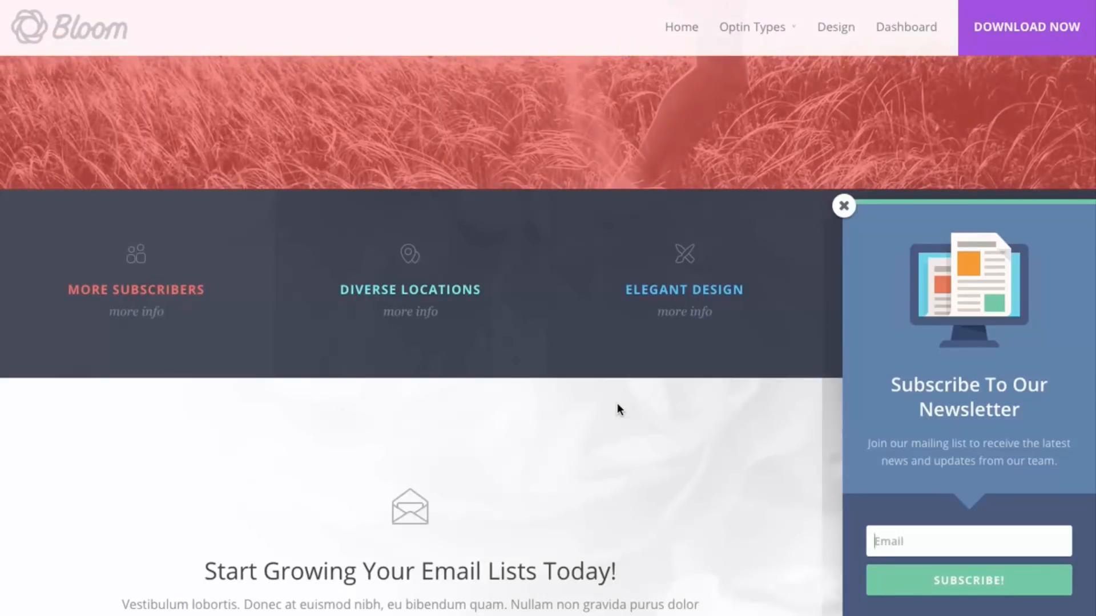
{"action": "scroll", "coordinate": [617, 404], "scroll_direction": "up", "scroll_amount": 10}
{"action": "mouse_move", "coordinate": [763, 29]}
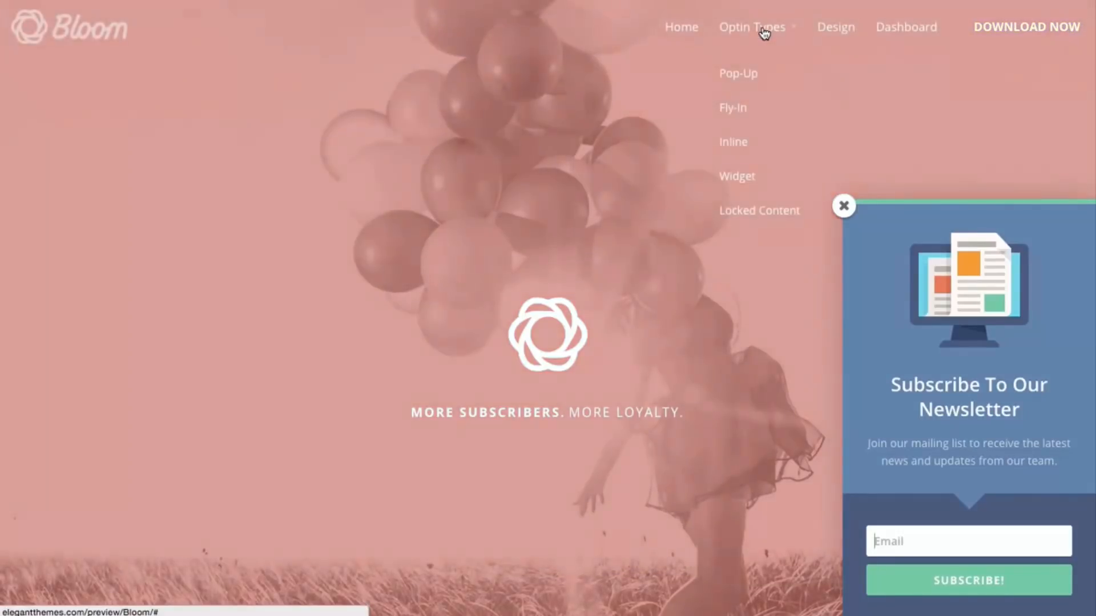
{"action": "left_click", "coordinate": [753, 79]}
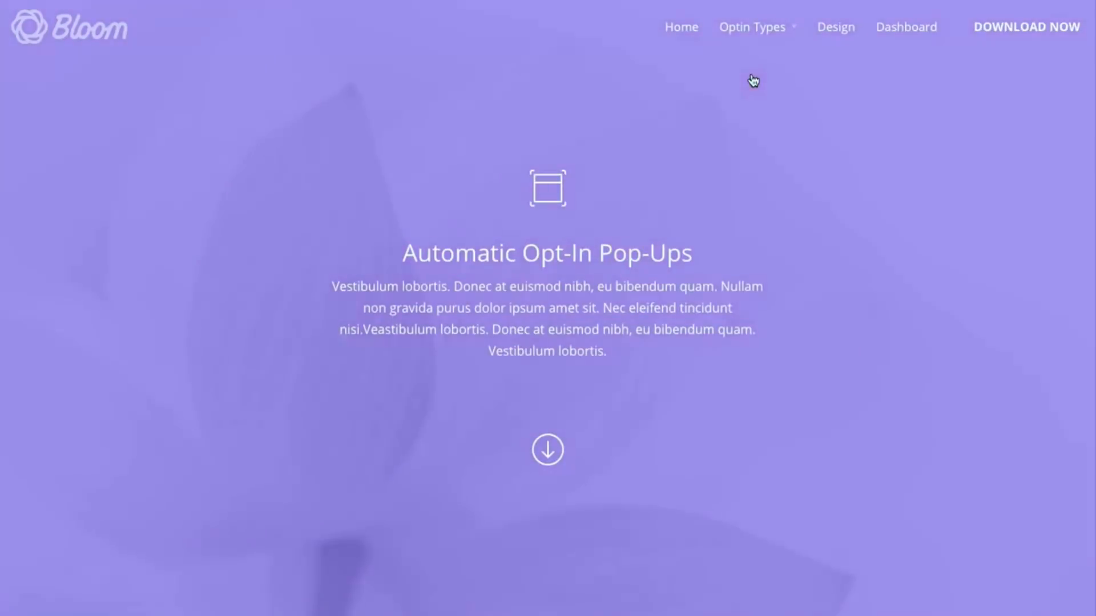
{"action": "scroll", "coordinate": [844, 166], "scroll_direction": "down", "scroll_amount": 6}
{"action": "scroll", "coordinate": [853, 161], "scroll_direction": "down", "scroll_amount": 2}
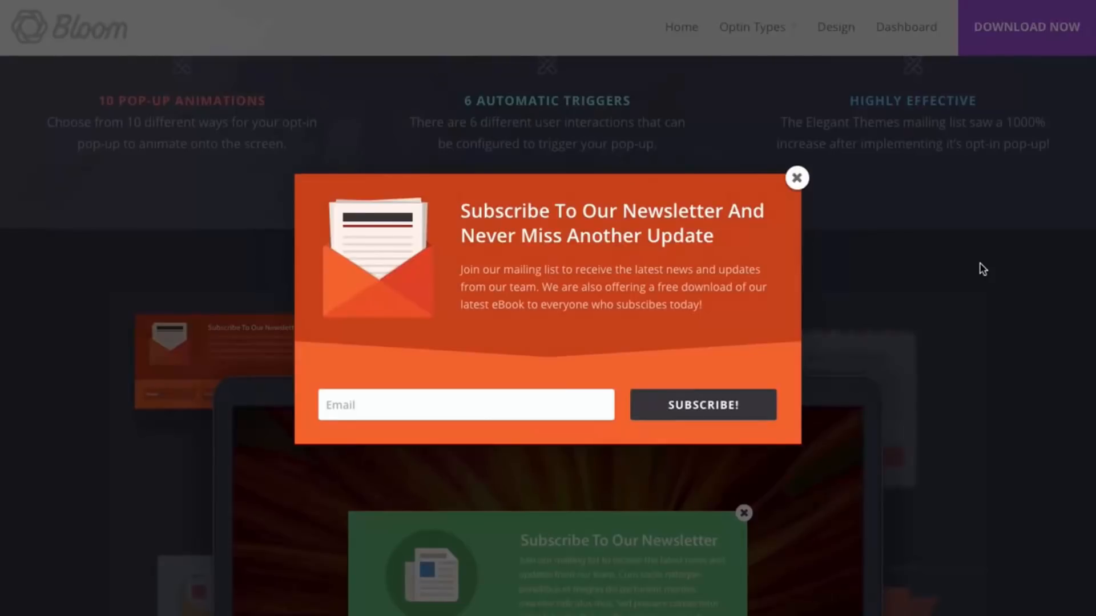
{"action": "scroll", "coordinate": [982, 269], "scroll_direction": "up", "scroll_amount": 8}
{"action": "left_click", "coordinate": [796, 178]}
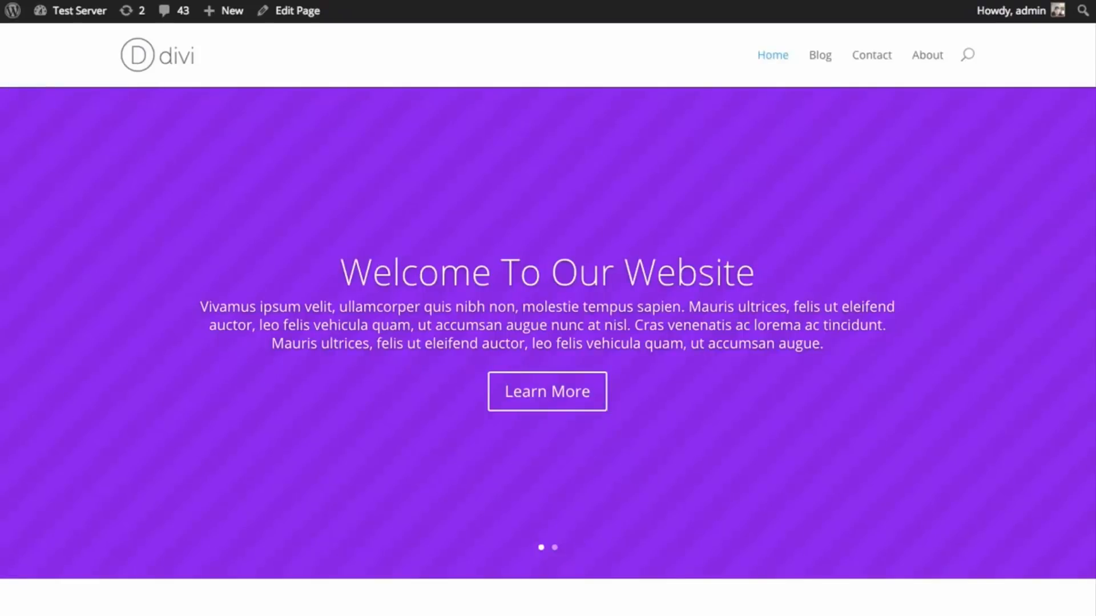
Go to Bloom in the site's WordPress dashboard and create a new Pop Up optin named Popup.
{"action": "mouse_move", "coordinate": [79, 10]}
{"action": "left_click", "coordinate": [78, 37]}
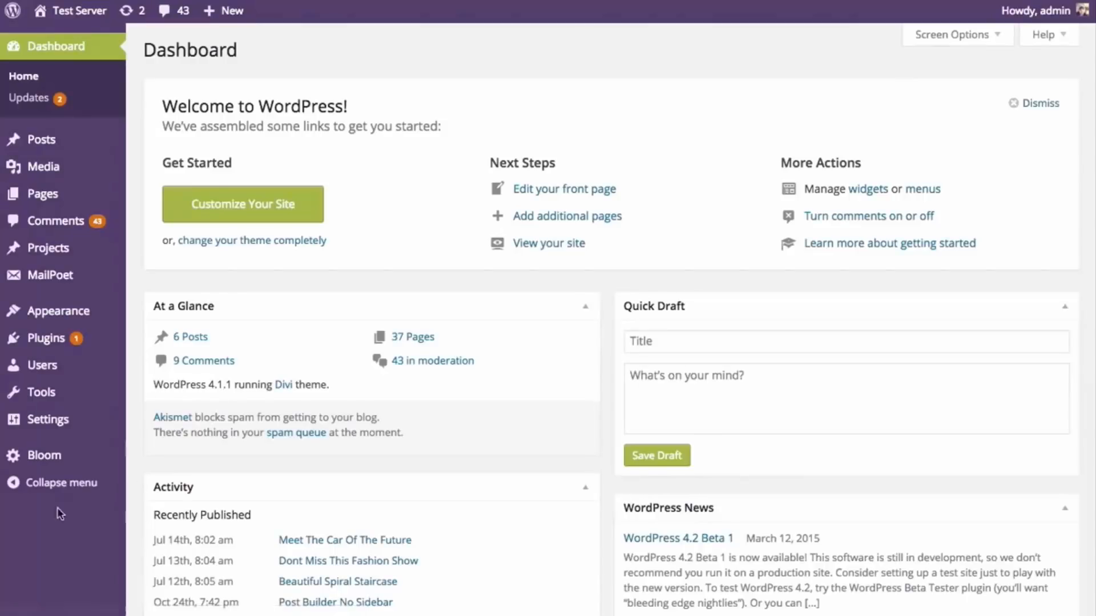
{"action": "left_click", "coordinate": [70, 462]}
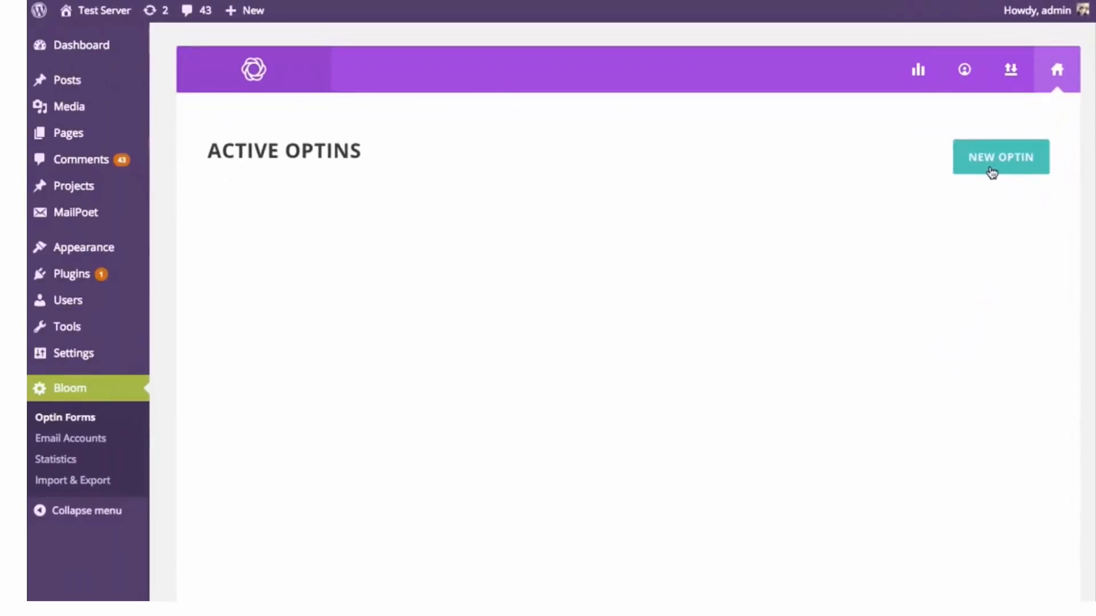
{"action": "left_click", "coordinate": [991, 173]}
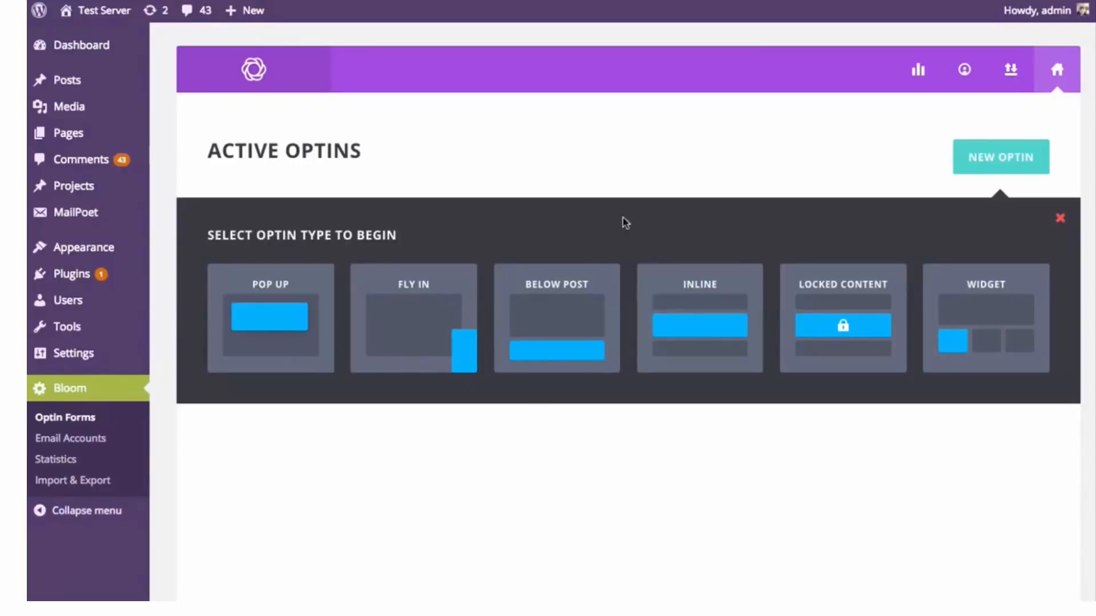
{"action": "left_click", "coordinate": [270, 323]}
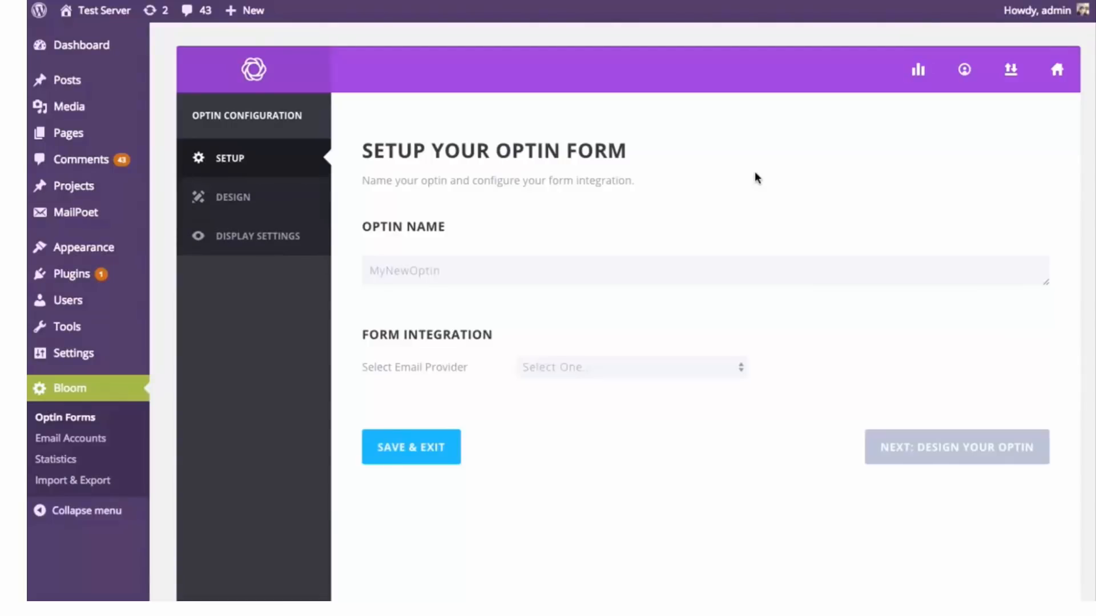
{"action": "double_click", "coordinate": [436, 275]}
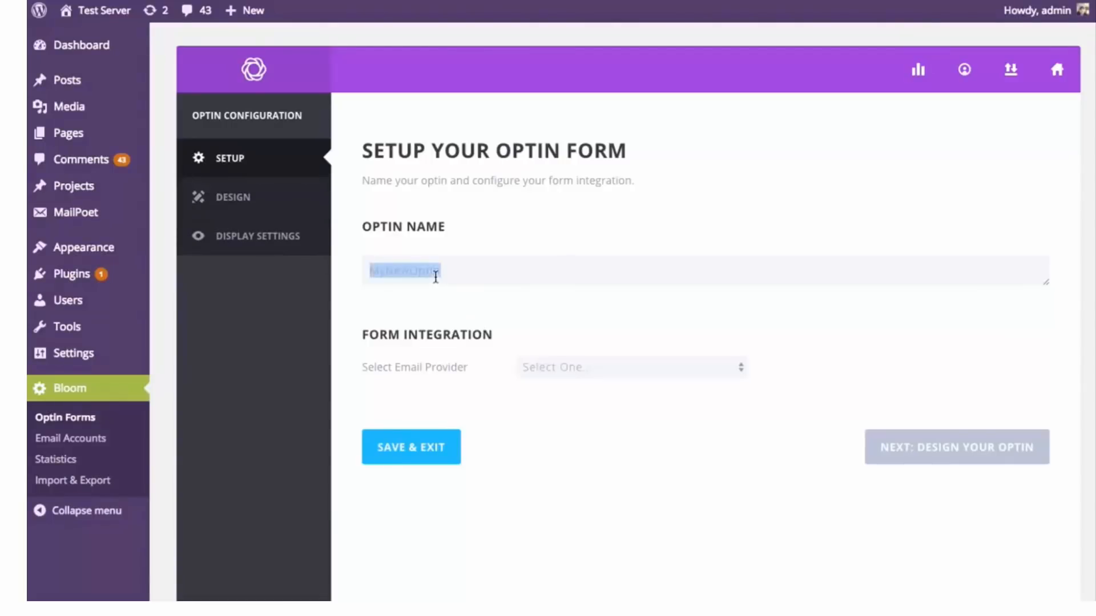
{"action": "type", "text": "Popup"}
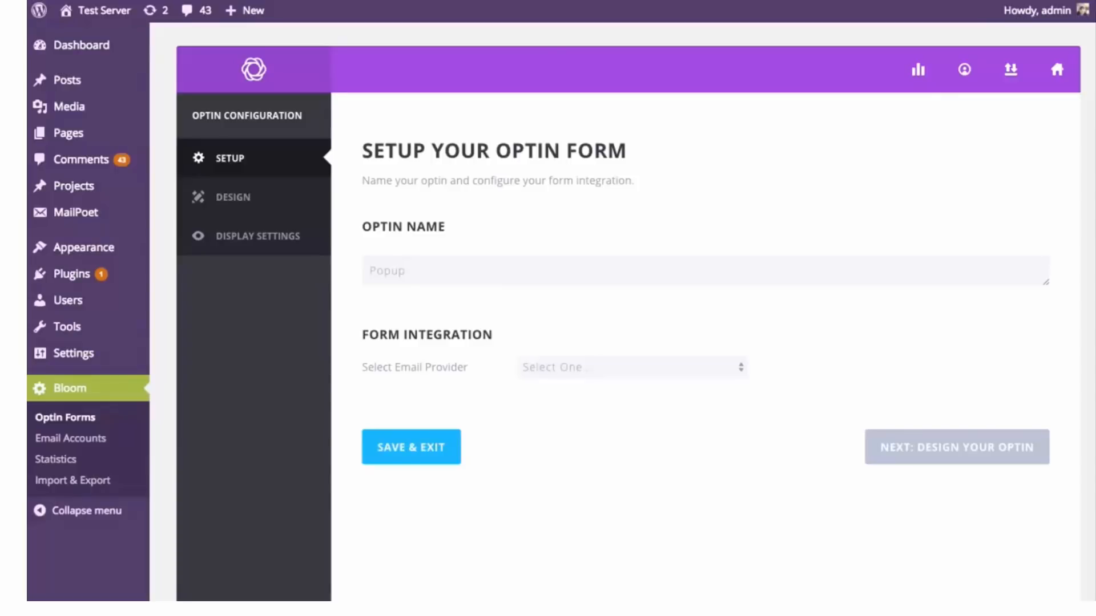
{"action": "type", "text": "Blog"}
{"action": "key", "text": "BackSpace"}
{"action": "key", "text": "BackSpace"}
{"action": "key", "text": "BackSpace"}
{"action": "key", "text": "BackSpace"}
{"action": "key", "text": "BackSpace"}
Choose AWeber as the optin's email provider and start adding an account with the name Aweber.
{"action": "left_click", "coordinate": [683, 359]}
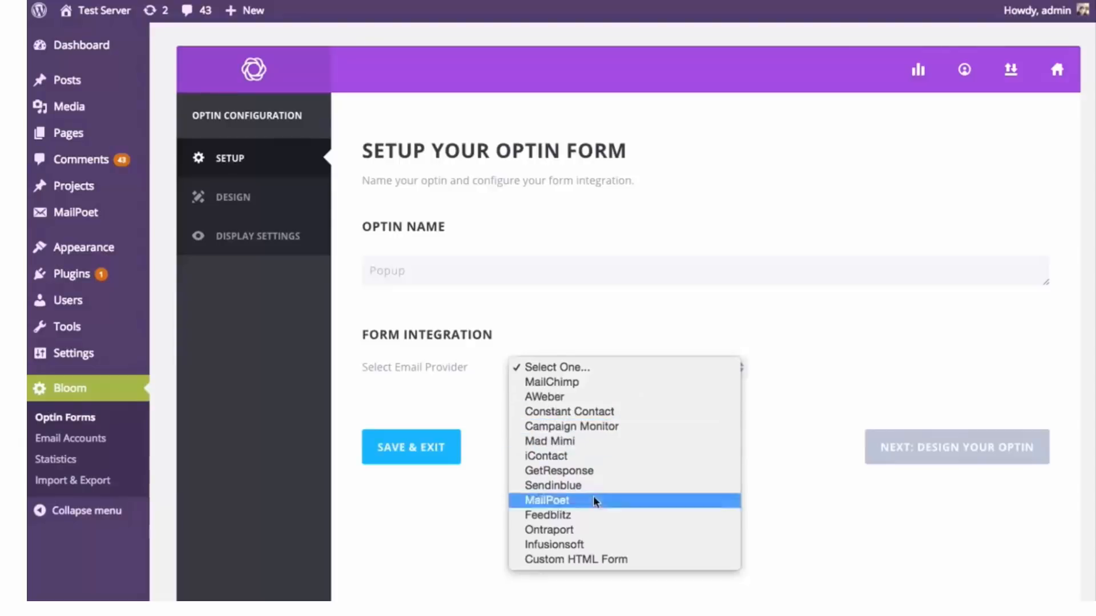
{"action": "left_click", "coordinate": [562, 397]}
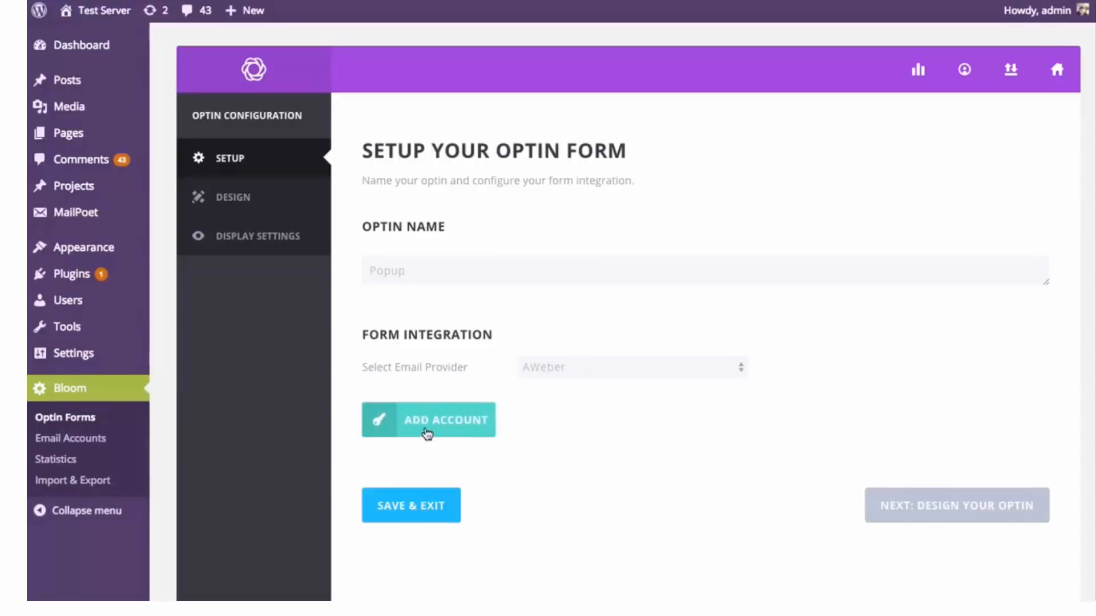
{"action": "left_click", "coordinate": [419, 428]}
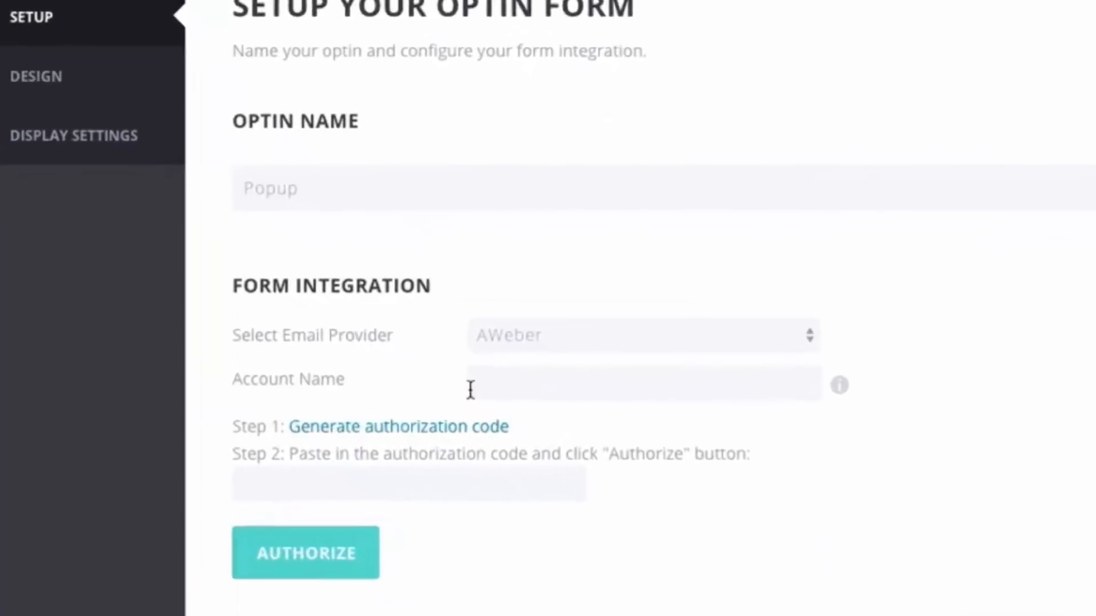
{"action": "left_click", "coordinate": [470, 390]}
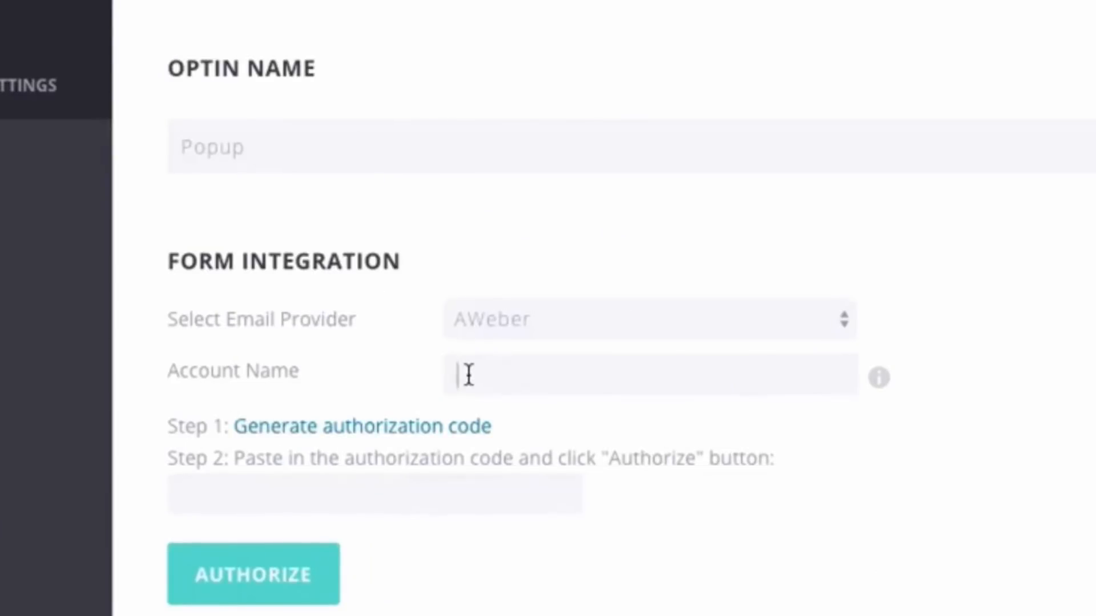
{"action": "type", "text": "Aweber"}
Generate an AWeber authorization code by filling in the saved login name and password and allowing access, and copy the code.
{"action": "left_click", "coordinate": [316, 428]}
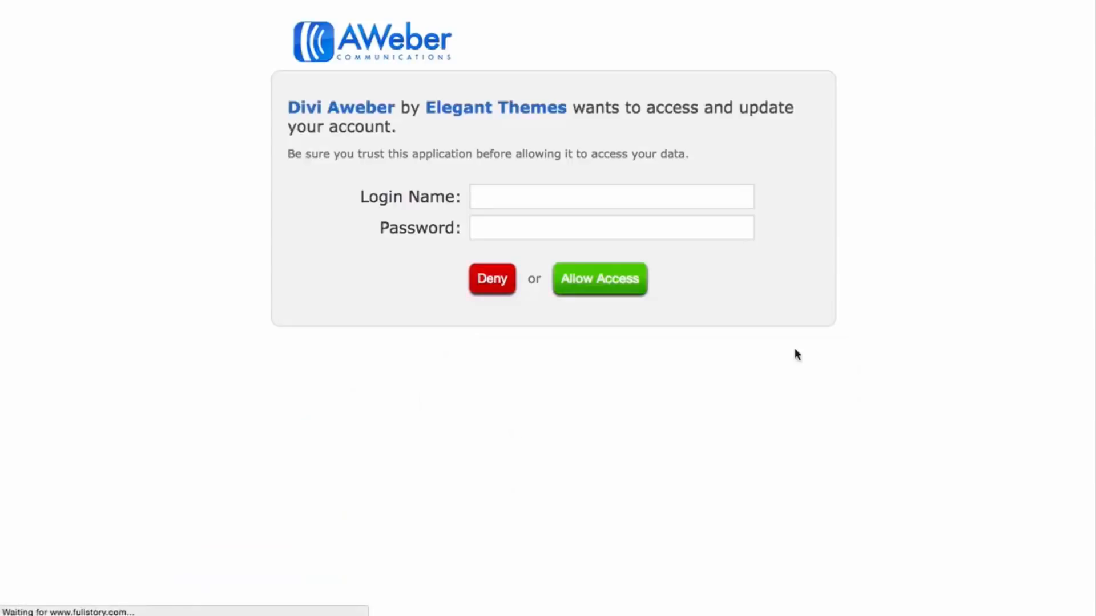
{"action": "left_click", "coordinate": [1045, 0]}
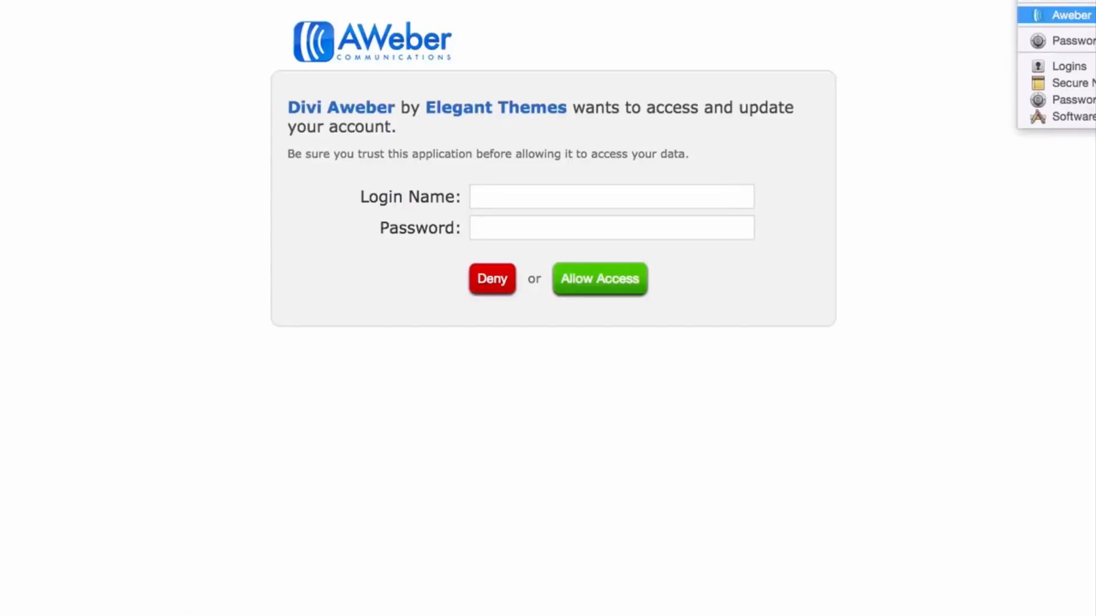
{"action": "left_click", "coordinate": [1049, 12]}
{"action": "left_click", "coordinate": [620, 283]}
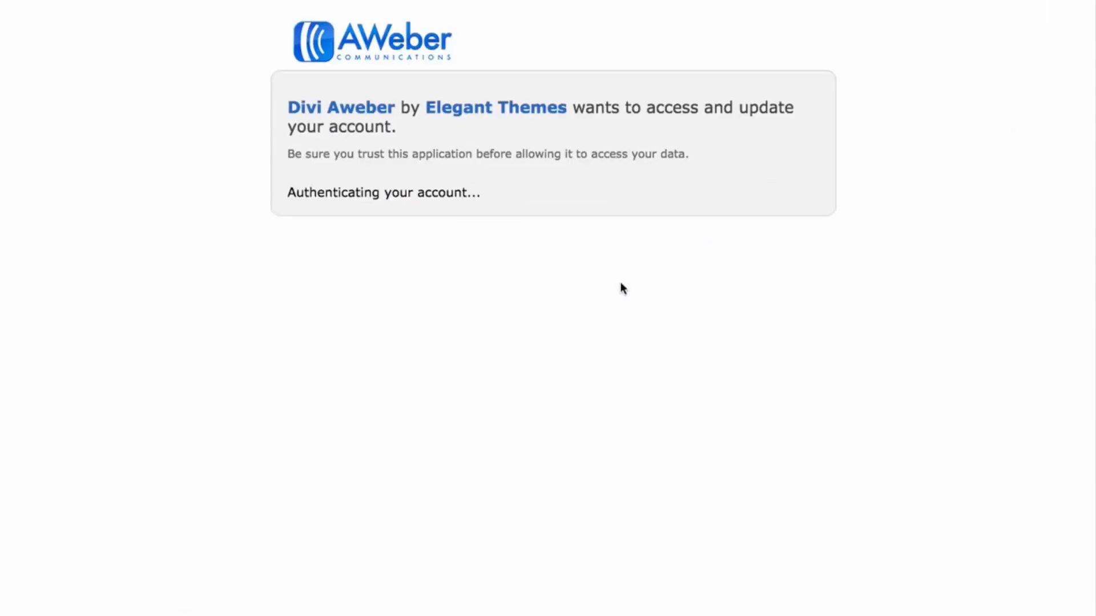
{"action": "left_click_drag", "start_coordinate": [638, 283], "coordinate": [254, 260]}
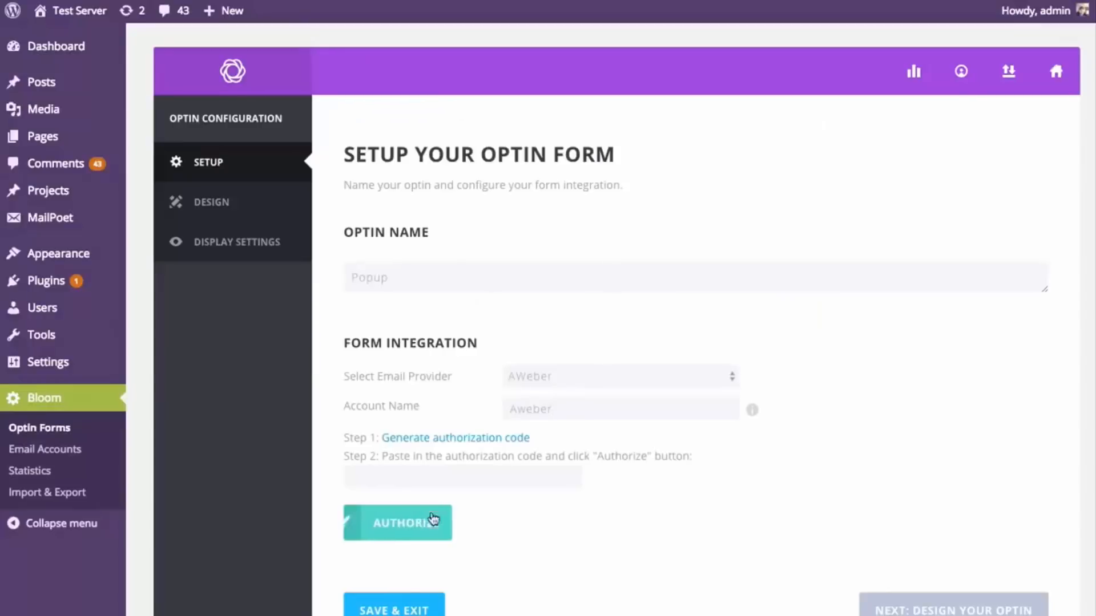
Paste the authorization code into the optin's AWeber account setup, authorize the account, and decline saving the login in 1Password.
{"action": "left_click", "coordinate": [437, 475]}
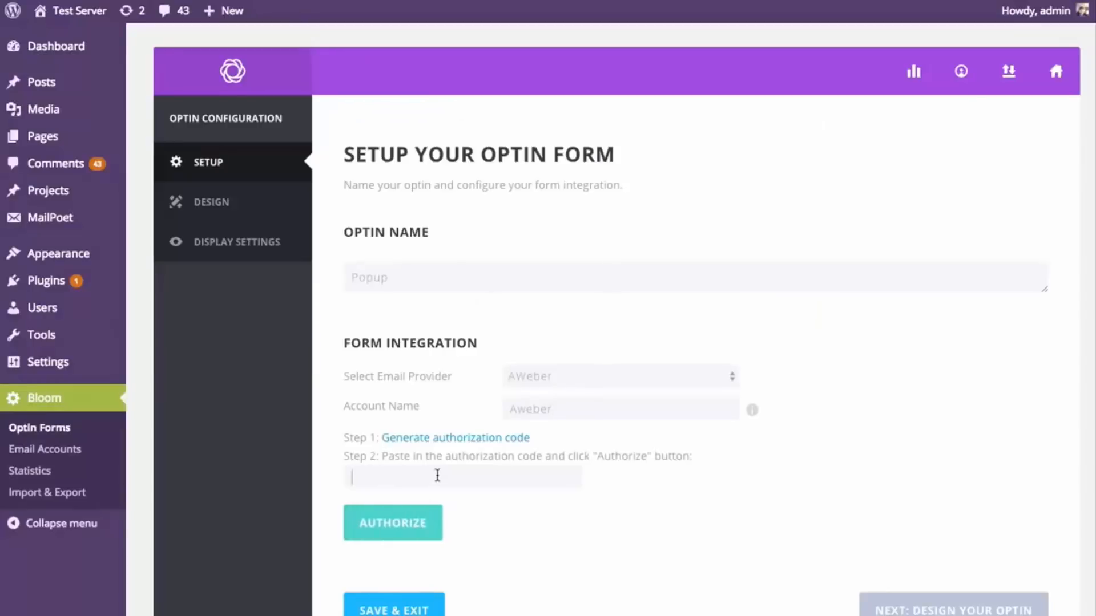
{"action": "key", "text": "ctrl+v"}
{"action": "left_click", "coordinate": [429, 523]}
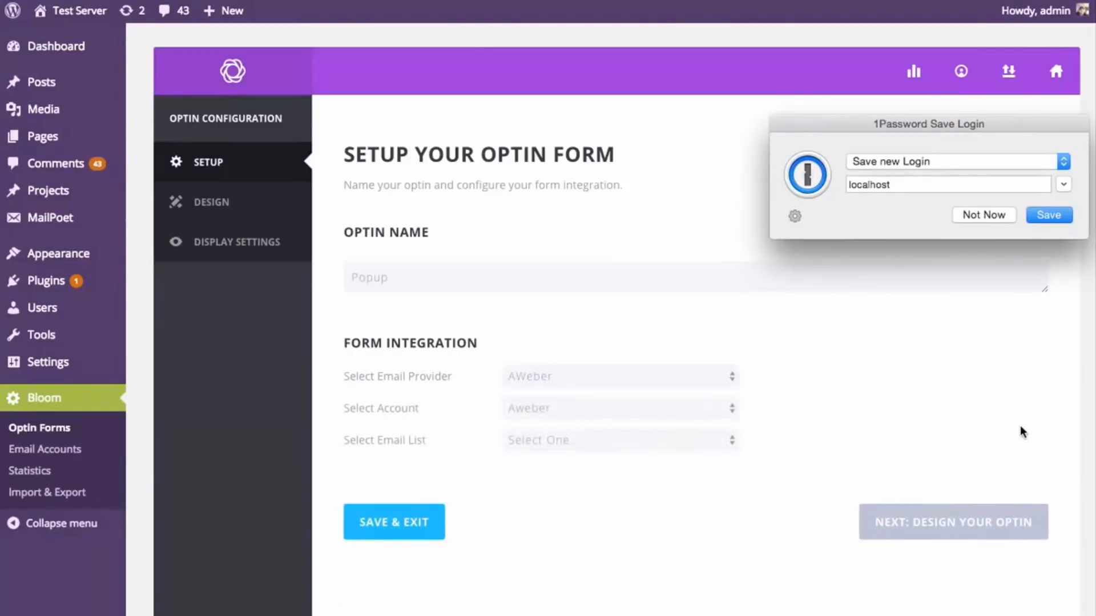
{"action": "left_click", "coordinate": [982, 216]}
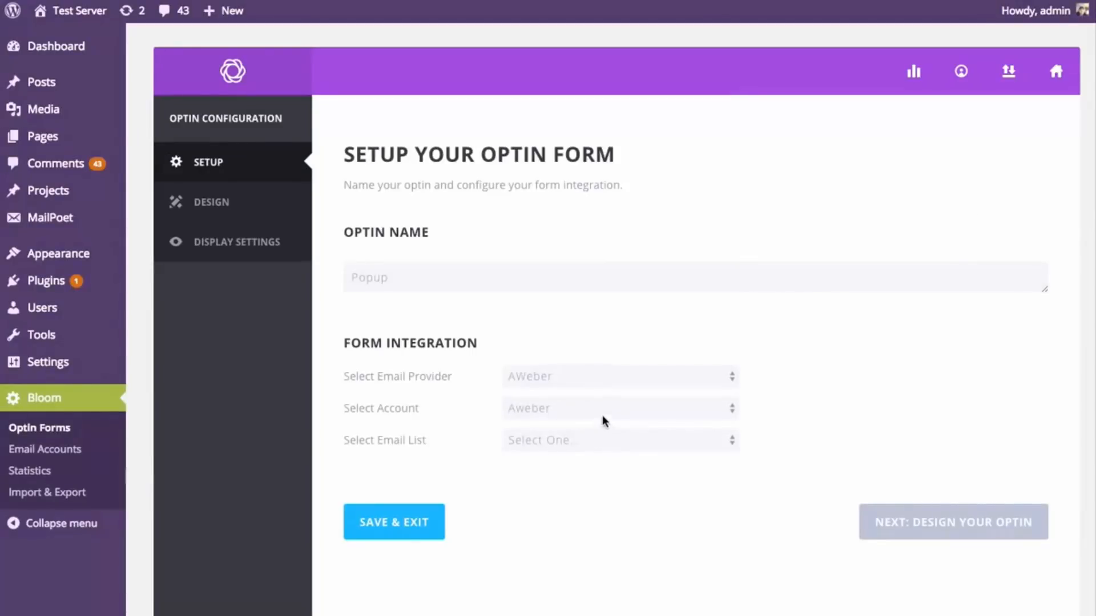
Set the optin's email list to awlist3423452 and continue to designing the optin.
{"action": "left_click", "coordinate": [684, 444]}
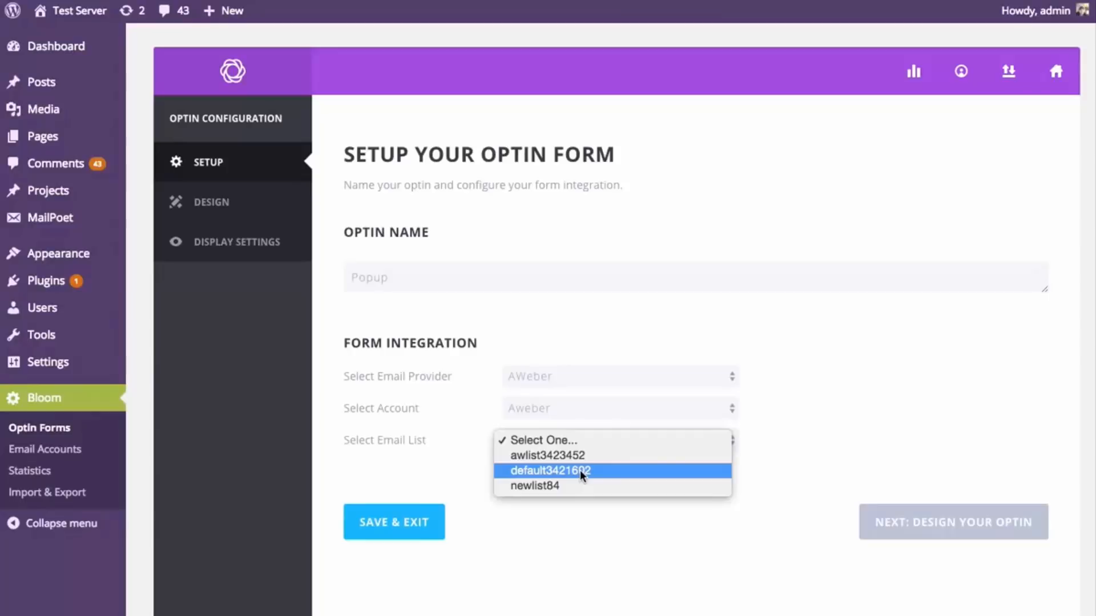
{"action": "left_click", "coordinate": [546, 456]}
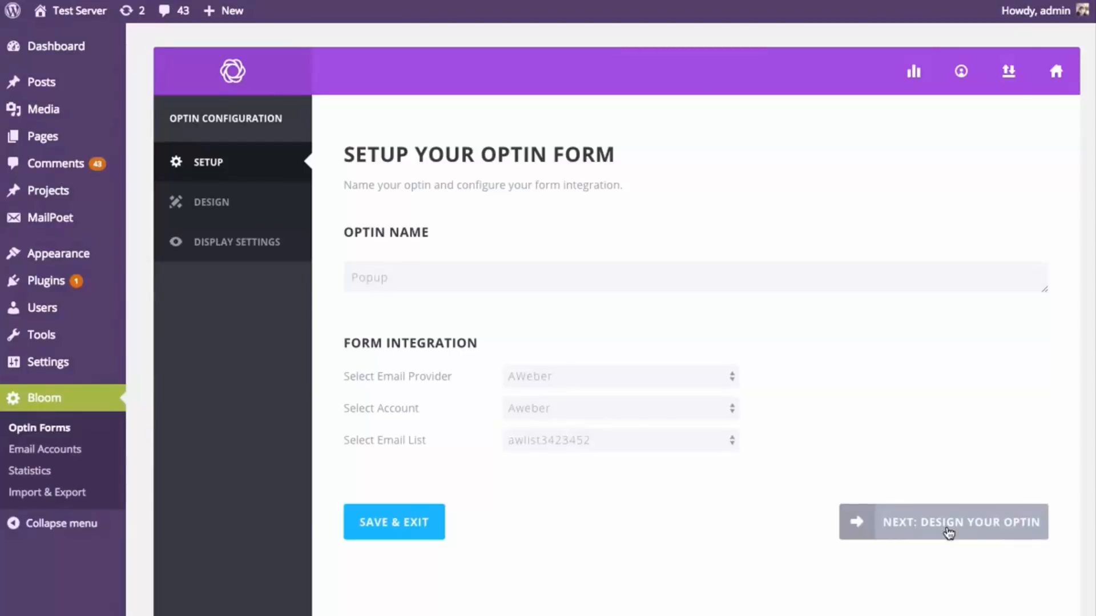
{"action": "left_click", "coordinate": [948, 533]}
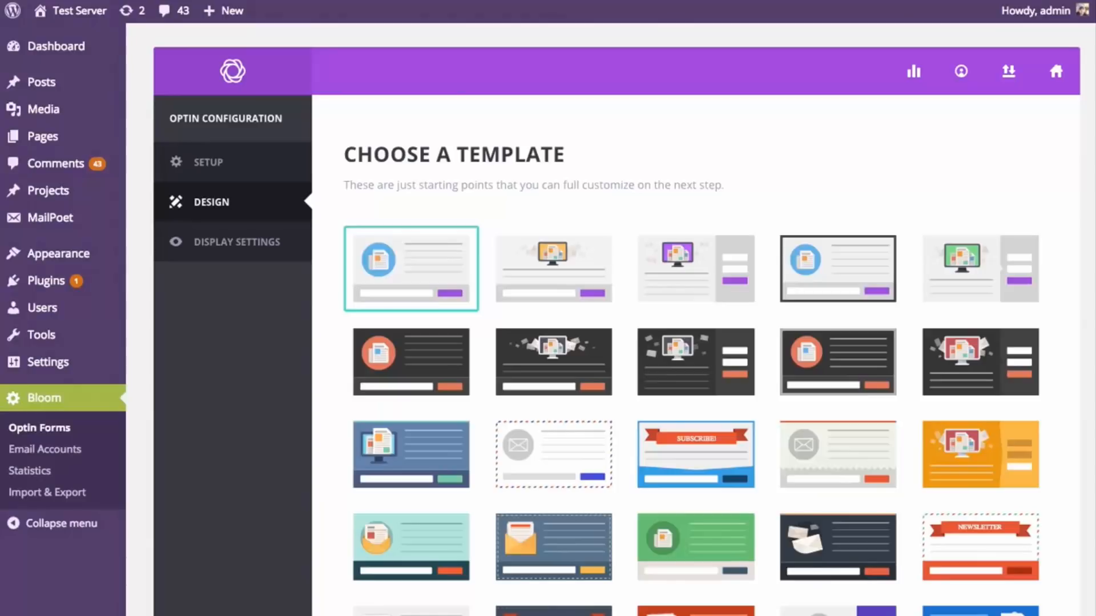
Examine the range of optin templates available for the pop-up's design.
{"action": "scroll", "coordinate": [1092, 272], "scroll_direction": "down", "scroll_amount": 15}
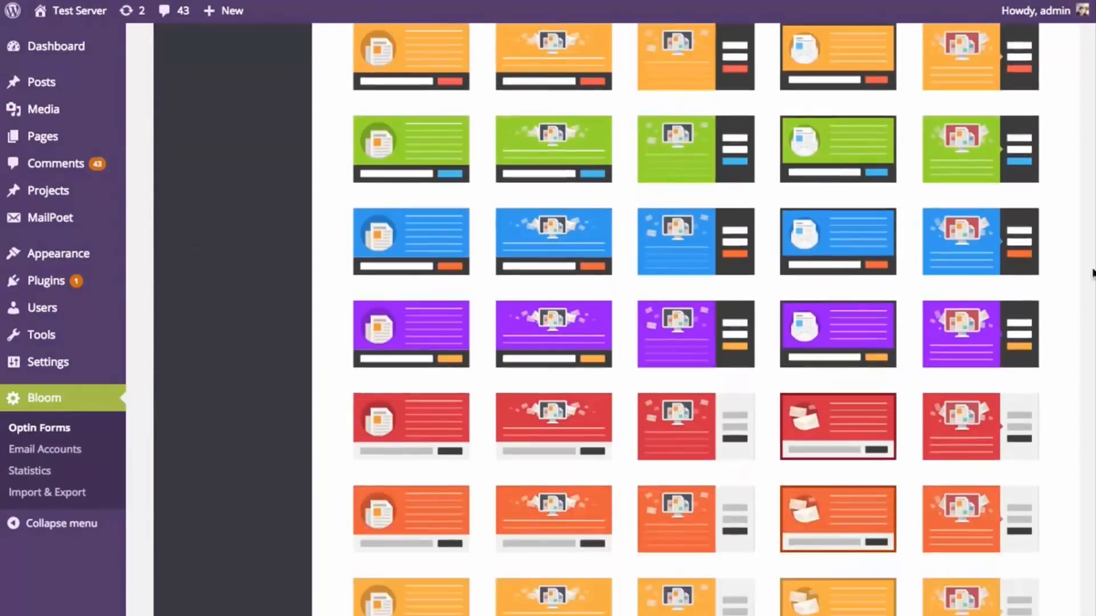
{"action": "left_click_drag", "start_coordinate": [1093, 273], "coordinate": [1095, 314]}
{"action": "scroll", "coordinate": [696, 319], "scroll_direction": "up", "scroll_amount": 15}
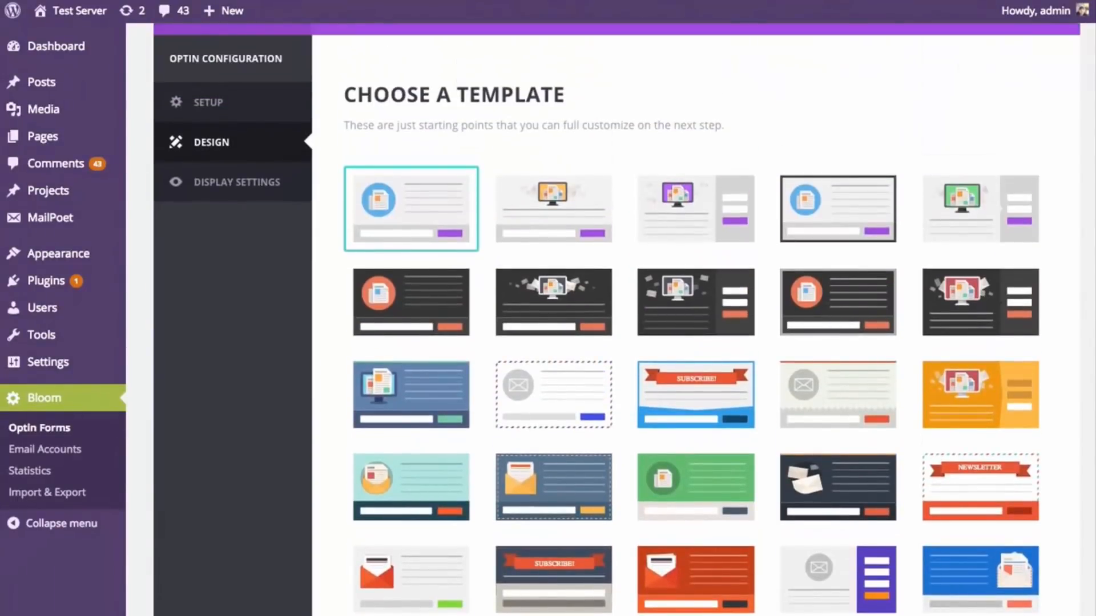
{"action": "scroll", "coordinate": [616, 319], "scroll_direction": "down", "scroll_amount": 1}
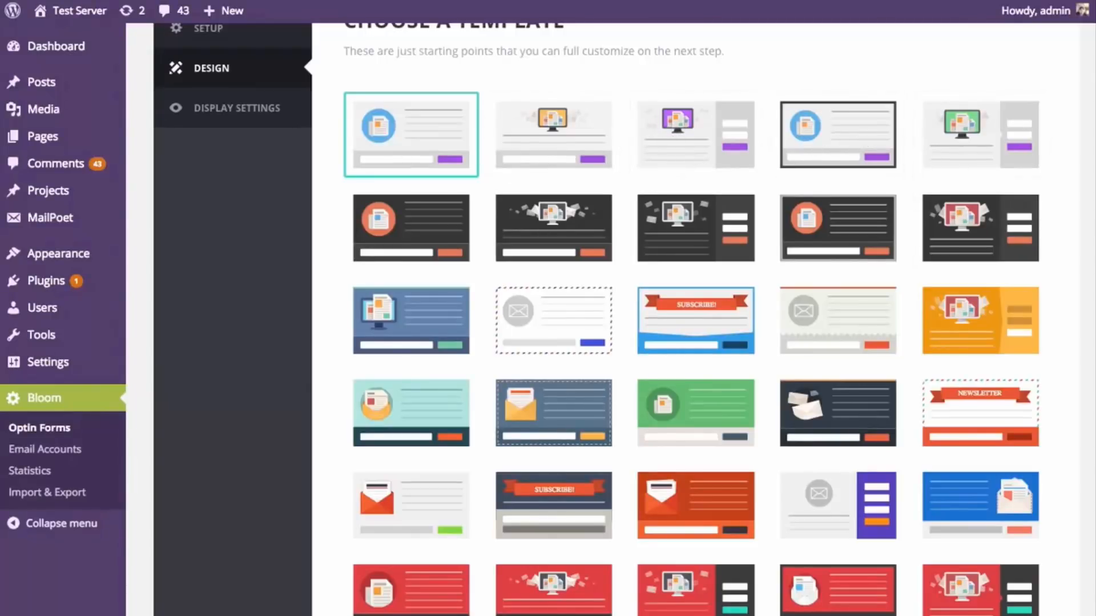
{"action": "scroll", "coordinate": [596, 320], "scroll_direction": "down", "scroll_amount": 7}
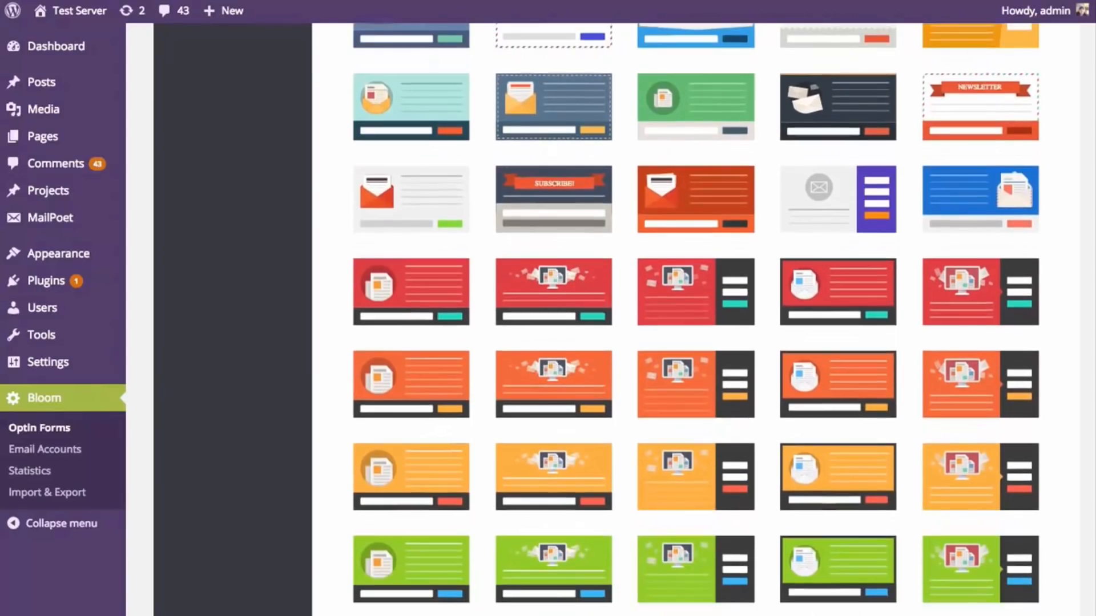
{"action": "scroll", "coordinate": [1086, 461], "scroll_direction": "down", "scroll_amount": 20}
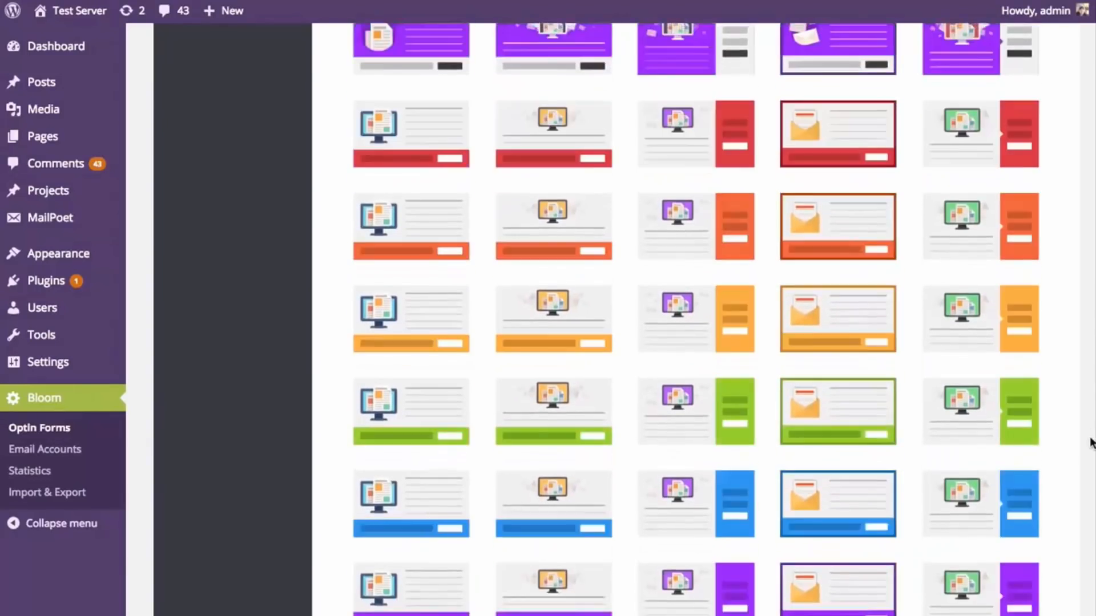
{"action": "scroll", "coordinate": [1084, 451], "scroll_direction": "up", "scroll_amount": 10}
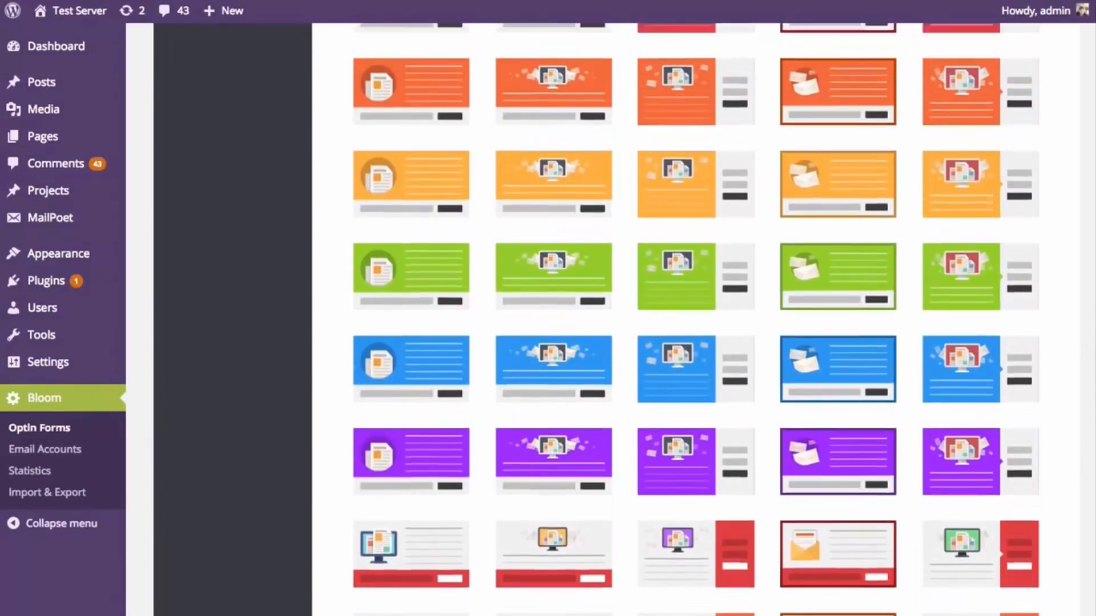
{"action": "scroll", "coordinate": [696, 320], "scroll_direction": "up", "scroll_amount": 15}
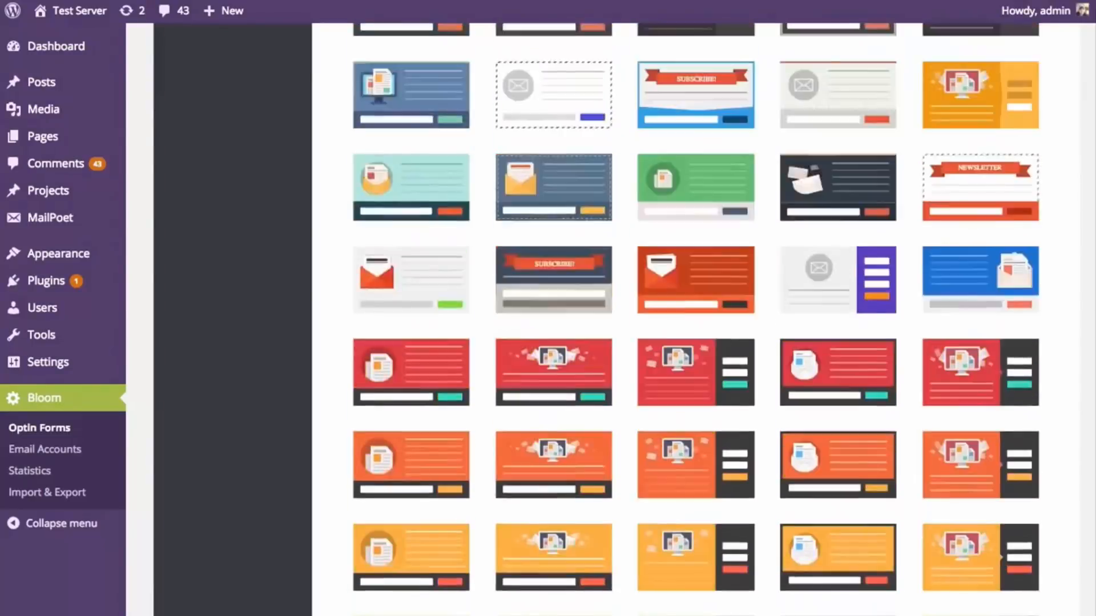
{"action": "scroll", "coordinate": [696, 320], "scroll_direction": "up", "scroll_amount": 2}
{"action": "scroll", "coordinate": [696, 319], "scroll_direction": "down", "scroll_amount": 5}
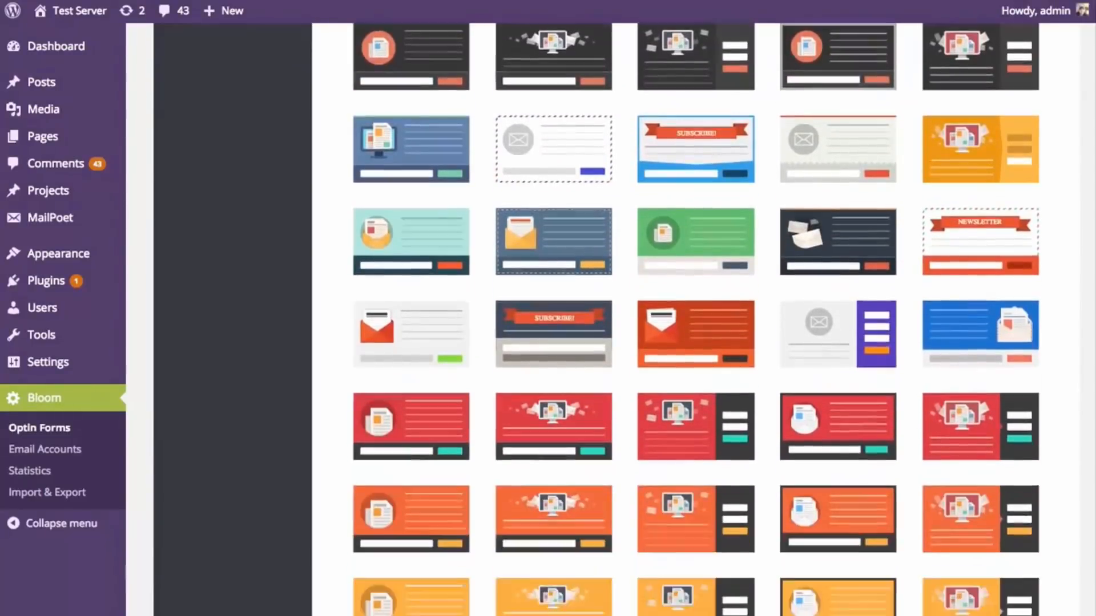
{"action": "scroll", "coordinate": [643, 293], "scroll_direction": "down", "scroll_amount": 1}
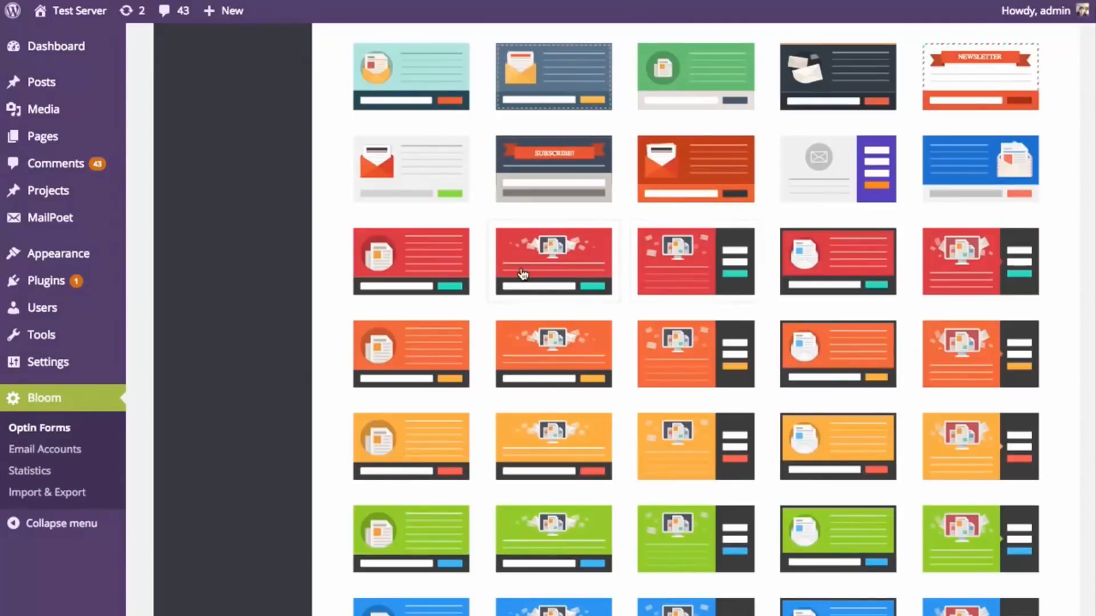
Select the red optin template with the monitor image above the text and the form on the bottom, and continue to customizing it.
{"action": "left_click", "coordinate": [558, 262]}
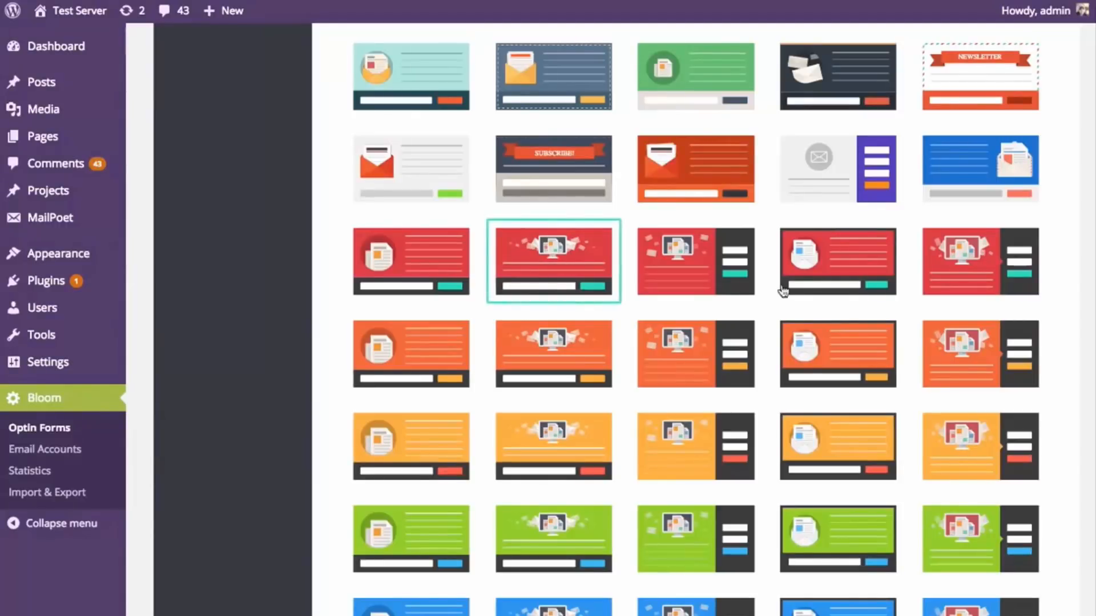
{"action": "scroll", "coordinate": [999, 348], "scroll_direction": "down", "scroll_amount": 10}
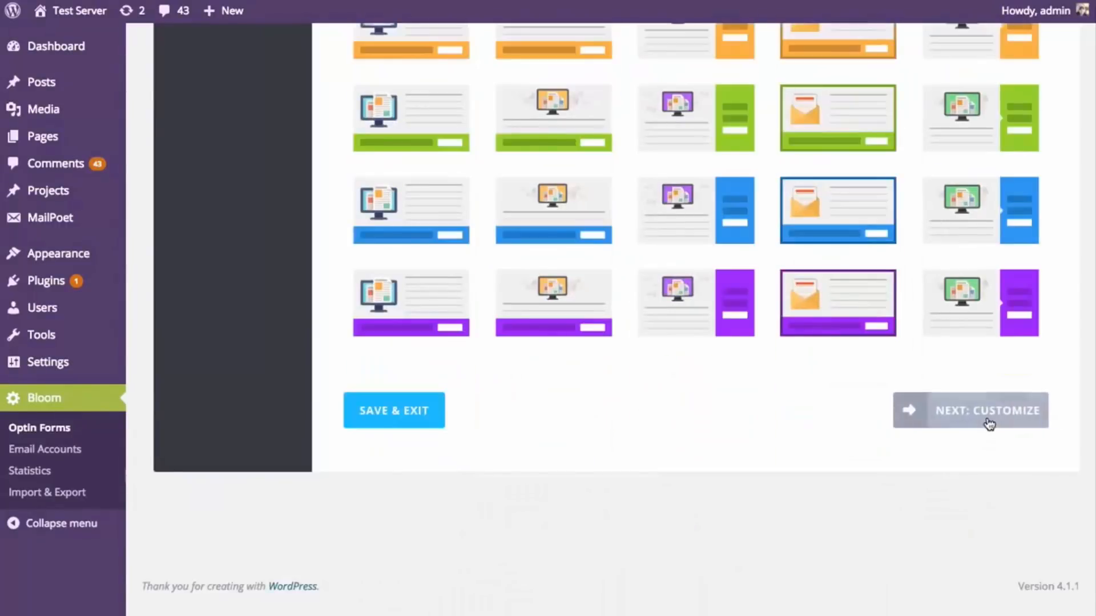
{"action": "left_click", "coordinate": [989, 424]}
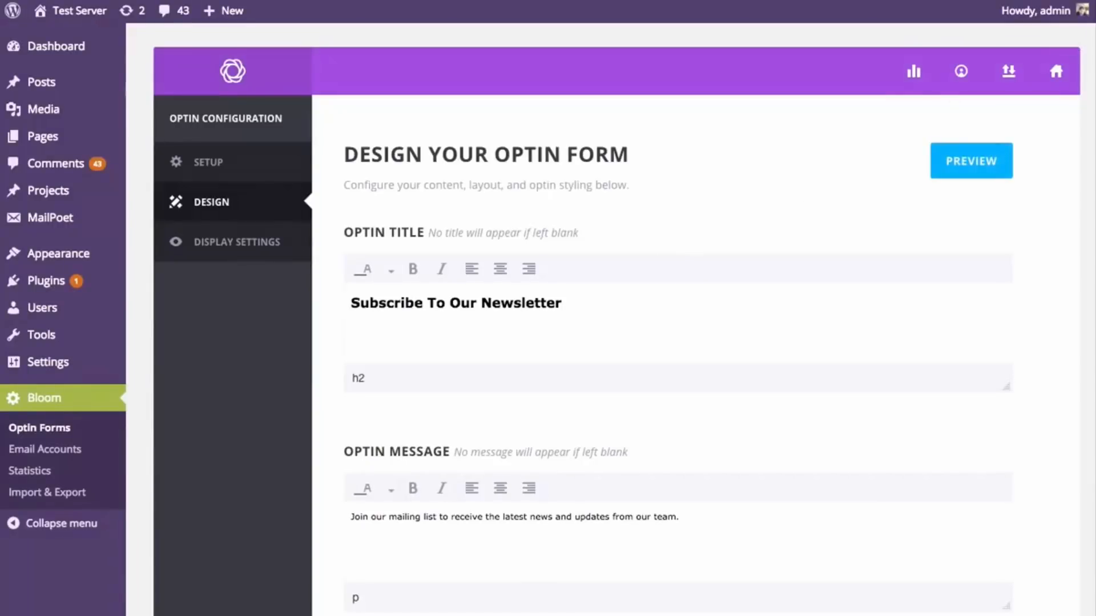
Examine the image, optin styling, header font, form setup, edge style, footer and custom CSS options, and preview the unmodified pop-up.
{"action": "scroll", "coordinate": [1094, 150], "scroll_direction": "down", "scroll_amount": 10}
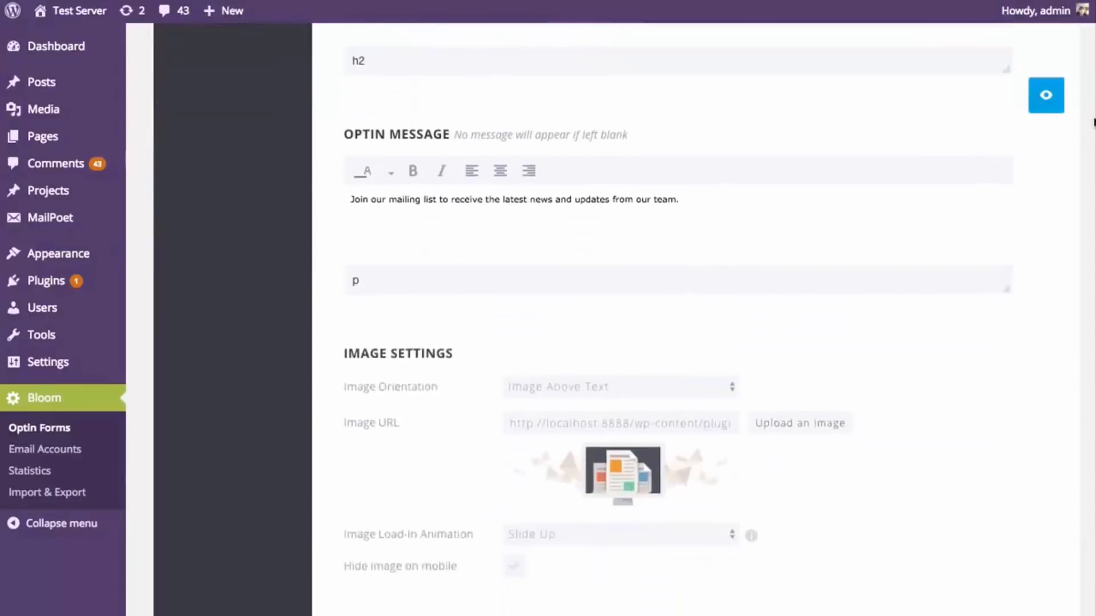
{"action": "left_click_drag", "start_coordinate": [1093, 146], "coordinate": [1094, 249]}
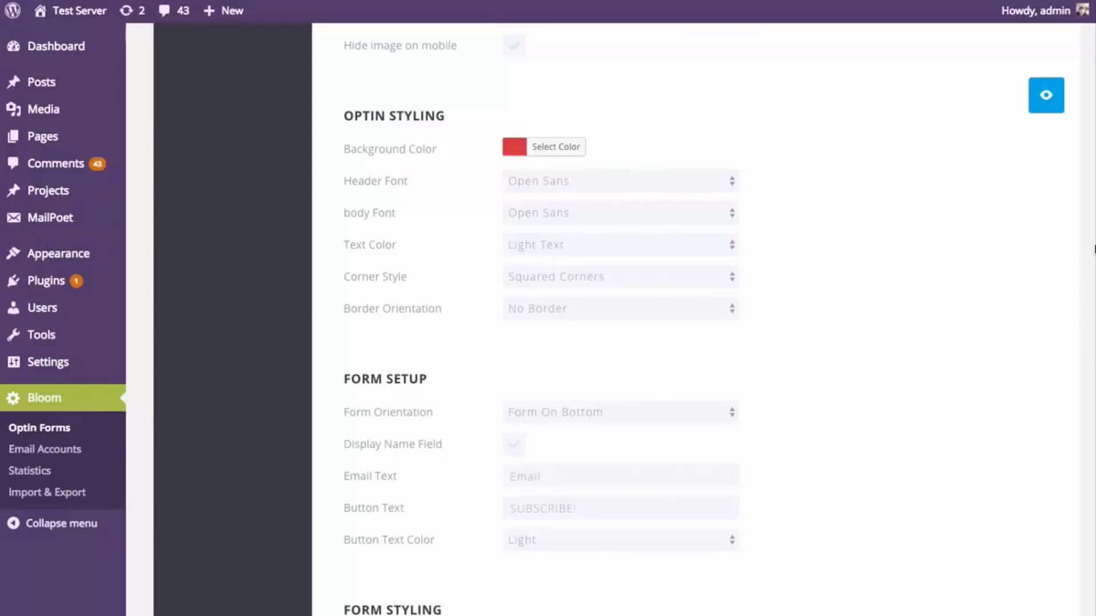
{"action": "left_click", "coordinate": [718, 174]}
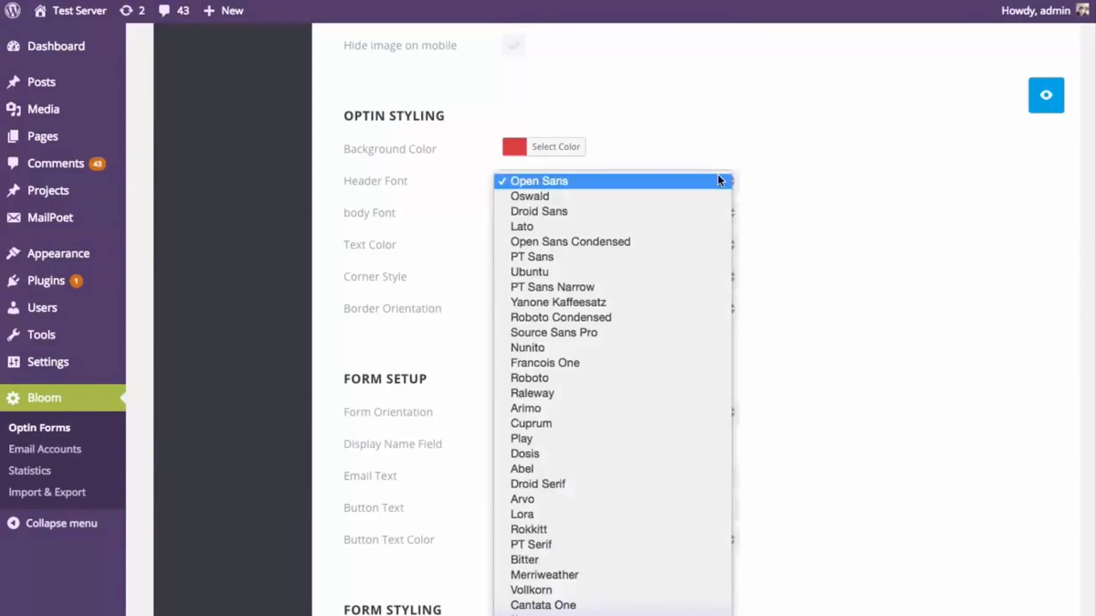
{"action": "left_click", "coordinate": [842, 176]}
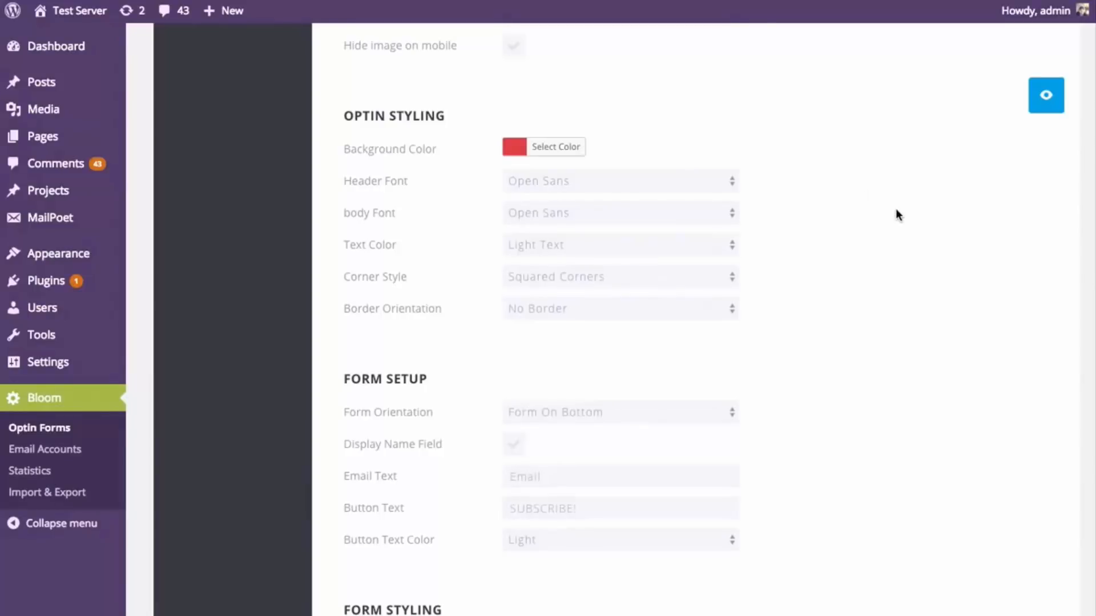
{"action": "scroll", "coordinate": [896, 217], "scroll_direction": "down", "scroll_amount": 4}
{"action": "scroll", "coordinate": [894, 219], "scroll_direction": "down", "scroll_amount": 2}
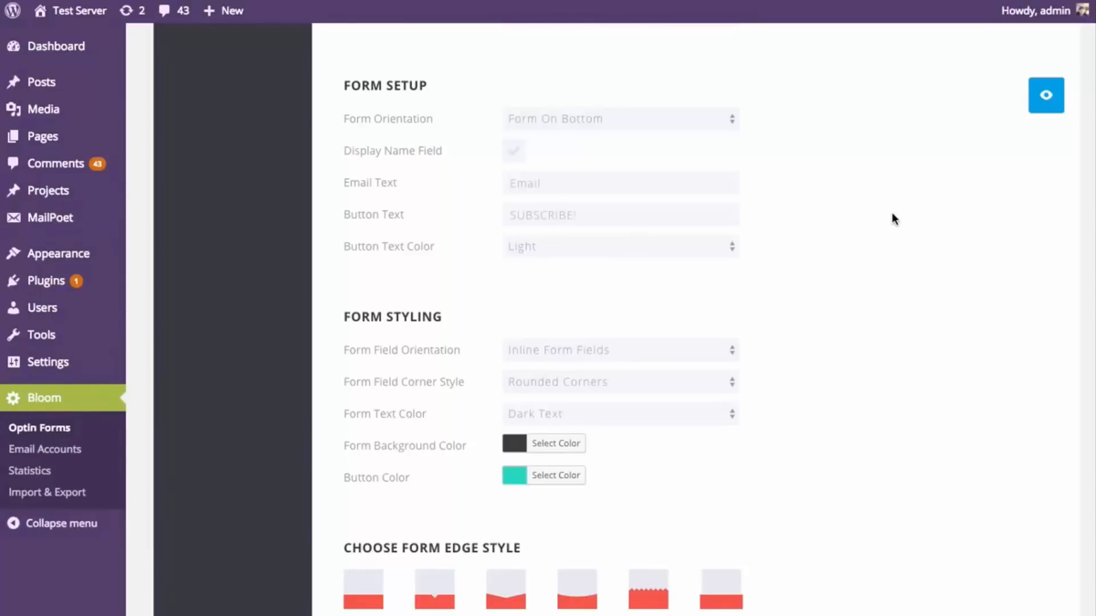
{"action": "scroll", "coordinate": [891, 219], "scroll_direction": "down", "scroll_amount": 2}
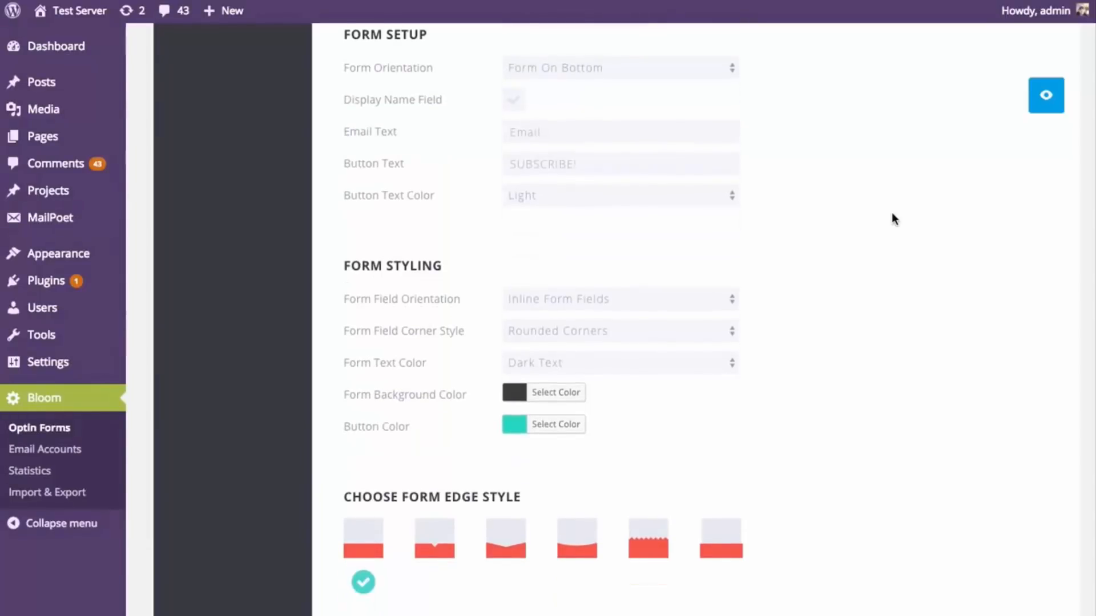
{"action": "scroll", "coordinate": [894, 218], "scroll_direction": "down", "scroll_amount": 3}
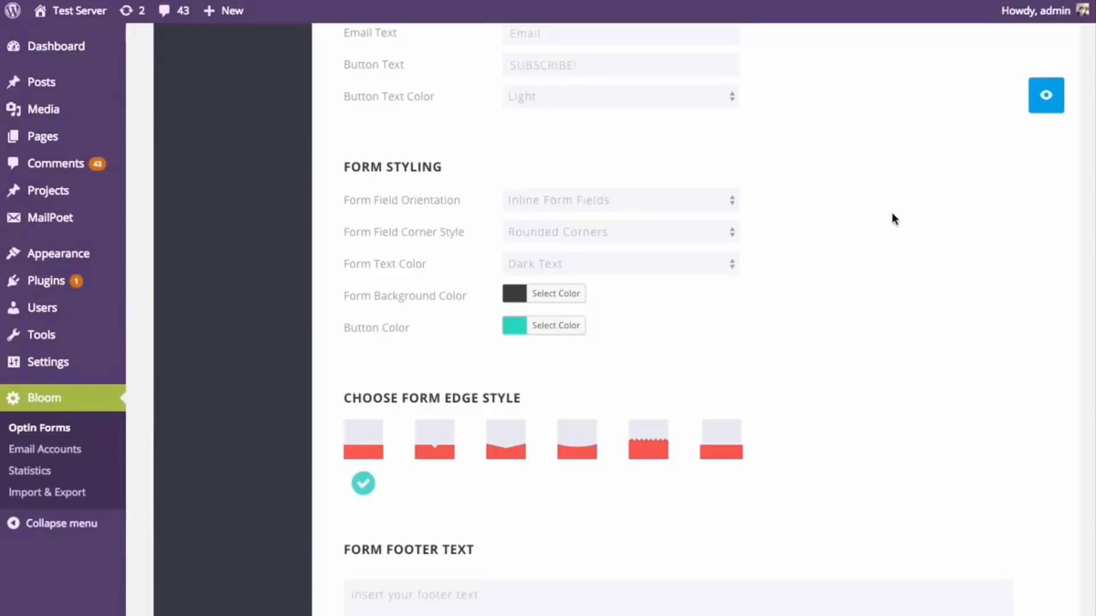
{"action": "scroll", "coordinate": [893, 219], "scroll_direction": "down", "scroll_amount": 2}
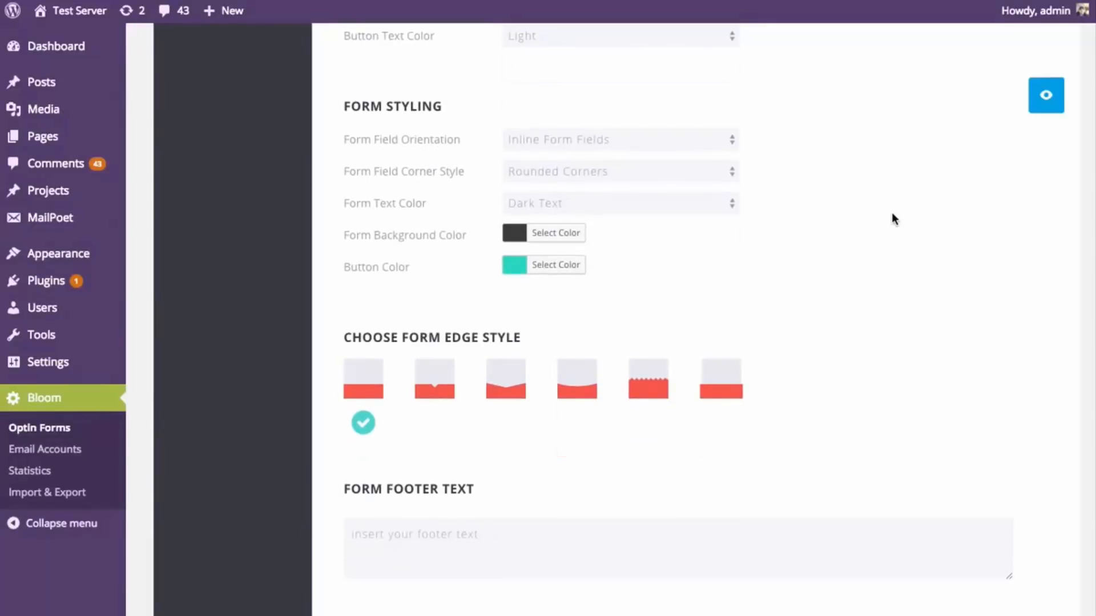
{"action": "scroll", "coordinate": [891, 214], "scroll_direction": "down", "scroll_amount": 2}
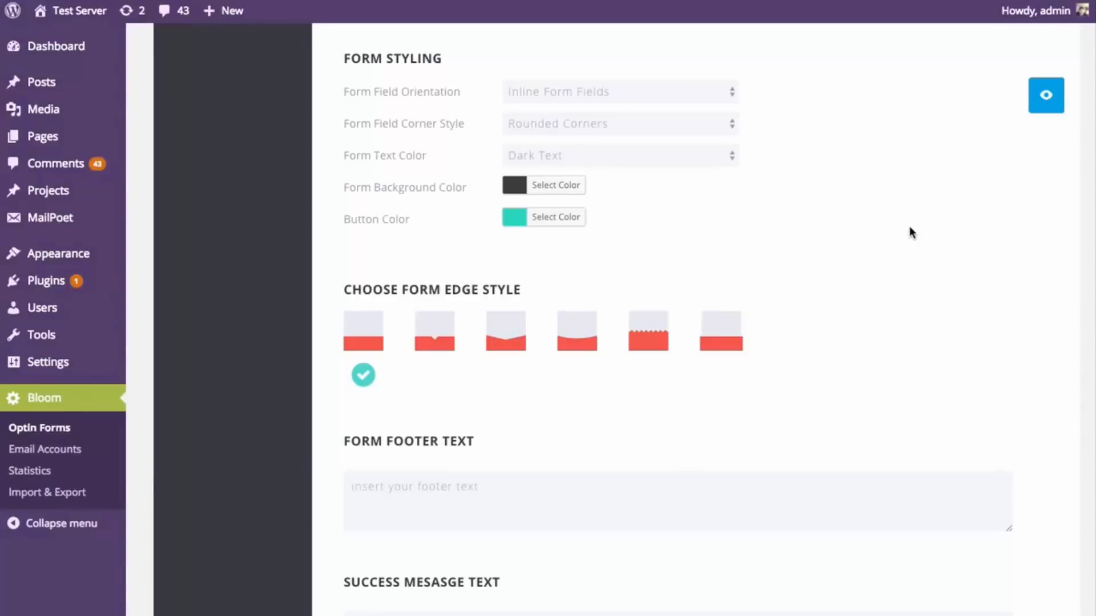
{"action": "scroll", "coordinate": [911, 230], "scroll_direction": "down", "scroll_amount": 3}
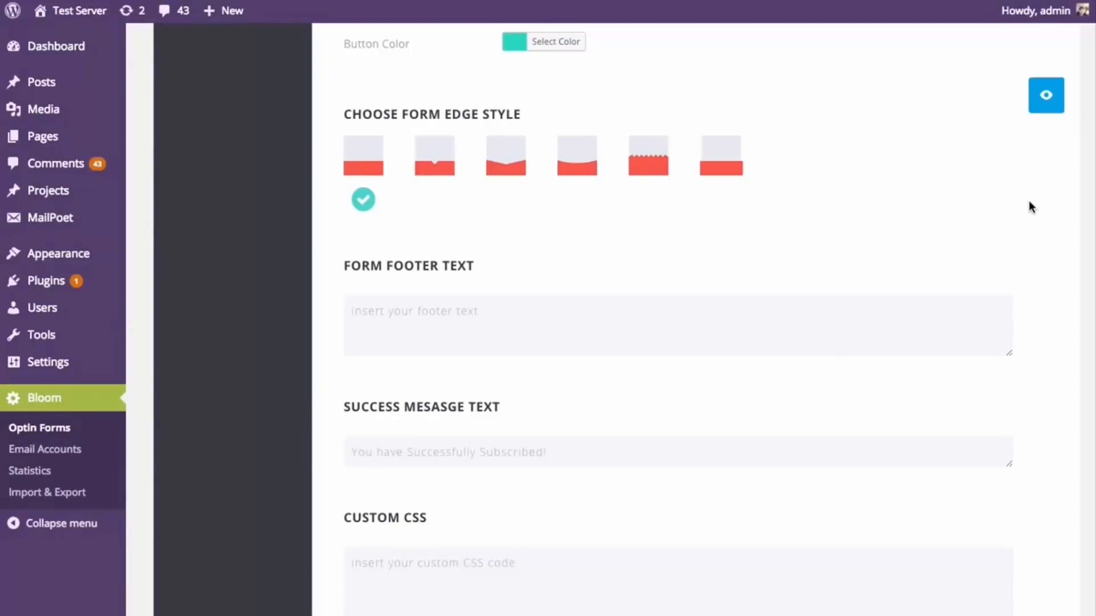
{"action": "scroll", "coordinate": [1029, 204], "scroll_direction": "down", "scroll_amount": 3}
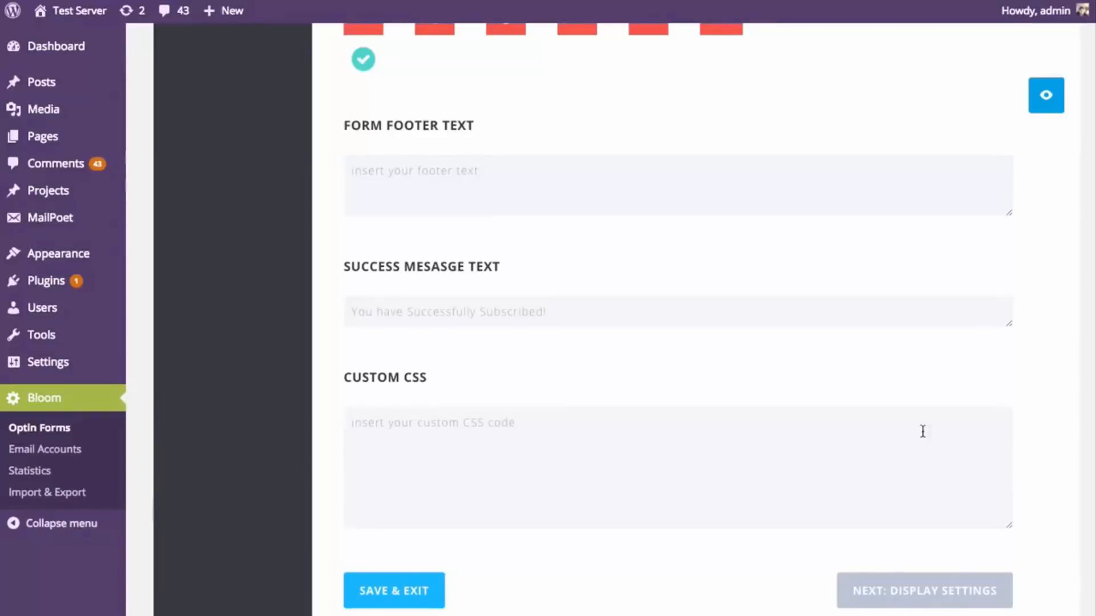
{"action": "scroll", "coordinate": [1028, 415], "scroll_direction": "up", "scroll_amount": 5}
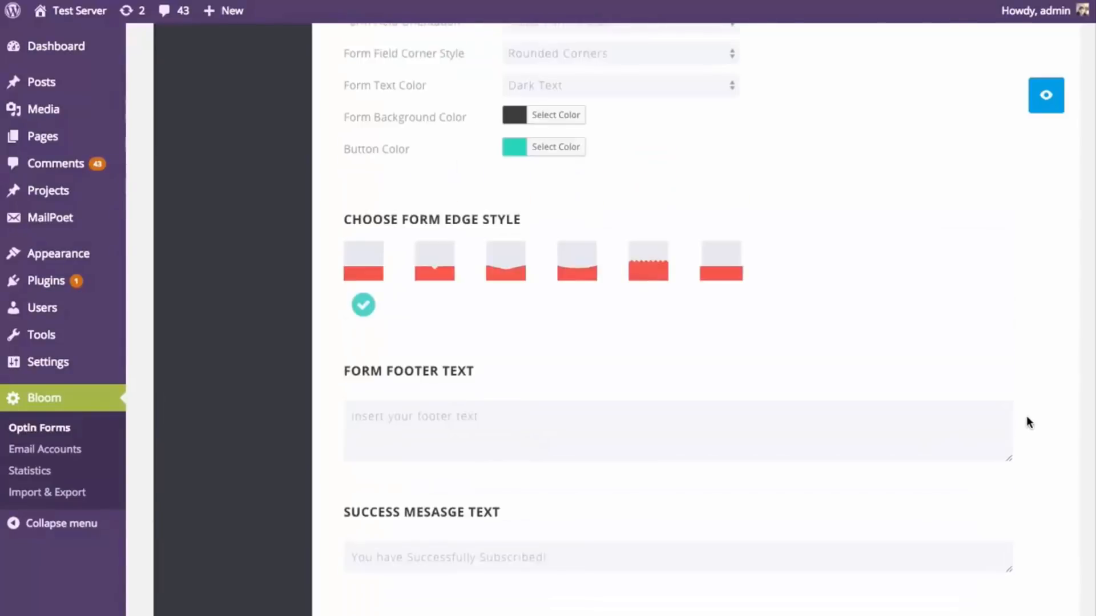
{"action": "scroll", "coordinate": [1025, 417], "scroll_direction": "up", "scroll_amount": 1}
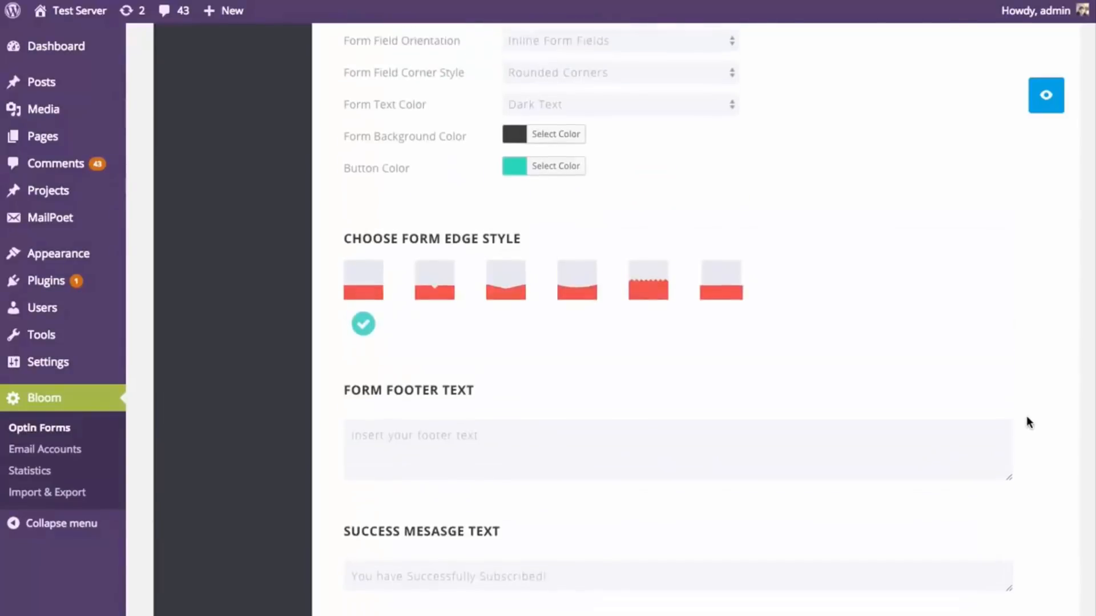
{"action": "left_click", "coordinate": [1044, 97]}
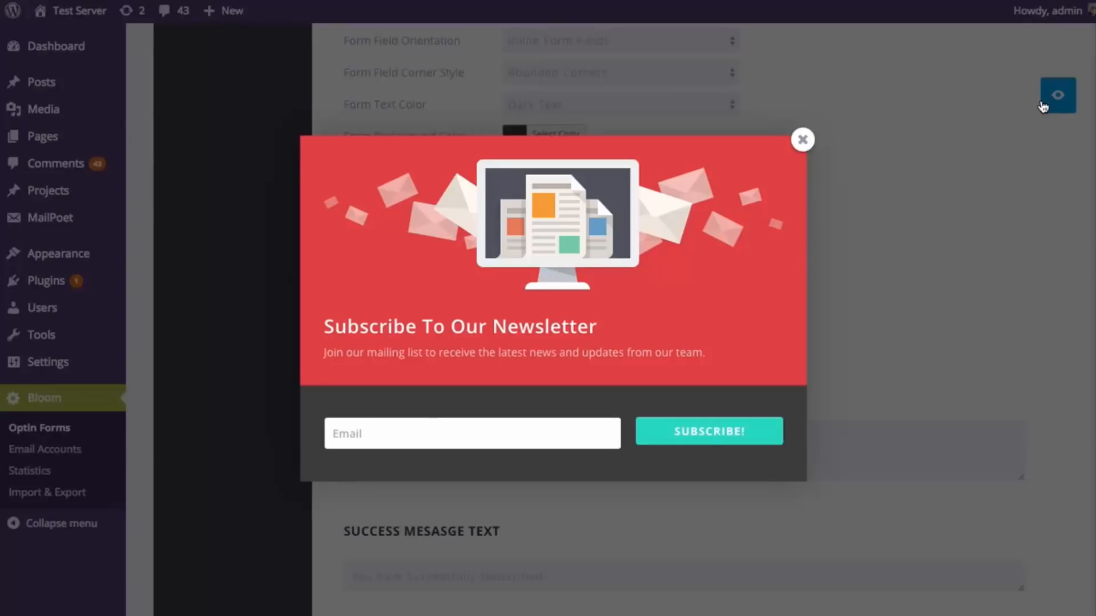
{"action": "left_click", "coordinate": [803, 140]}
Extend the optin title to "Subscribe To Our Newsletter To Gain Access To Our Free Ebook" and preview the pop-up.
{"action": "scroll", "coordinate": [926, 254], "scroll_direction": "up", "scroll_amount": 10}
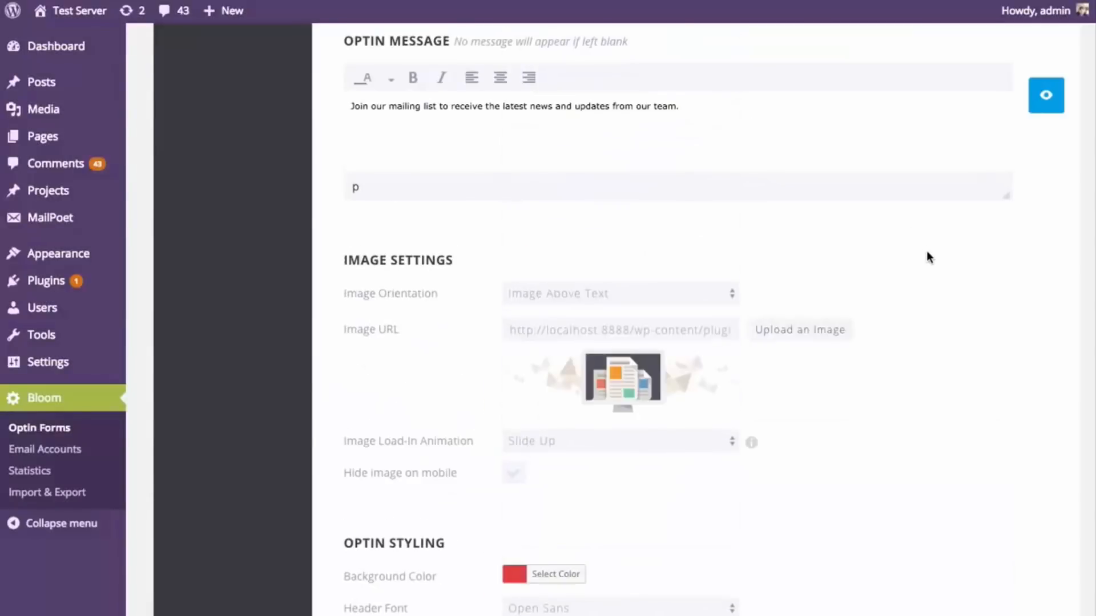
{"action": "scroll", "coordinate": [926, 254], "scroll_direction": "up", "scroll_amount": 5}
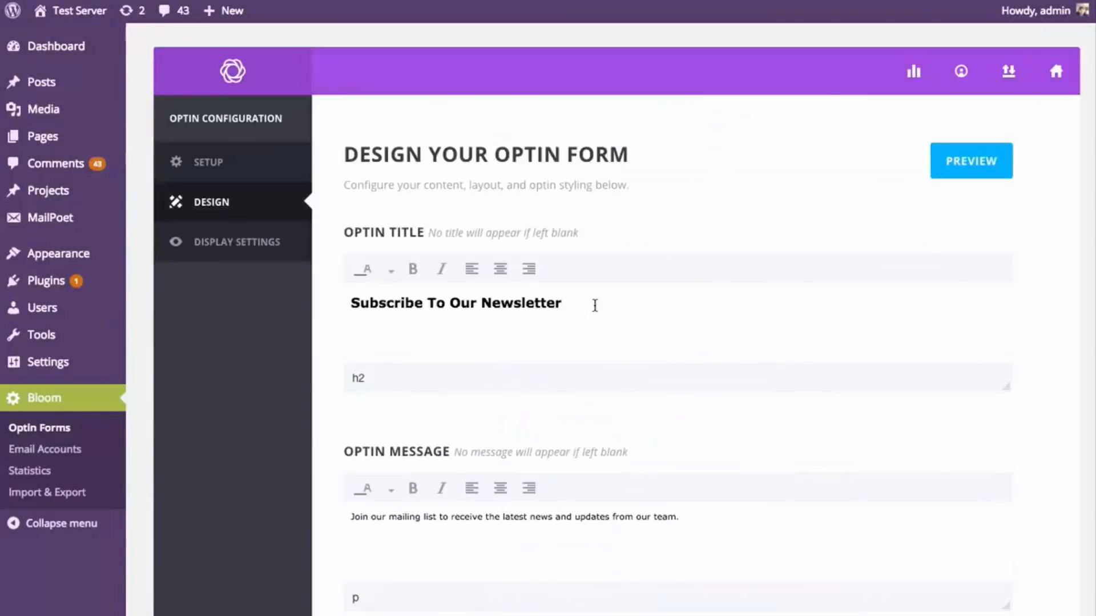
{"action": "left_click", "coordinate": [595, 305]}
{"action": "type", "text": "To Gain Access To OUr F"}
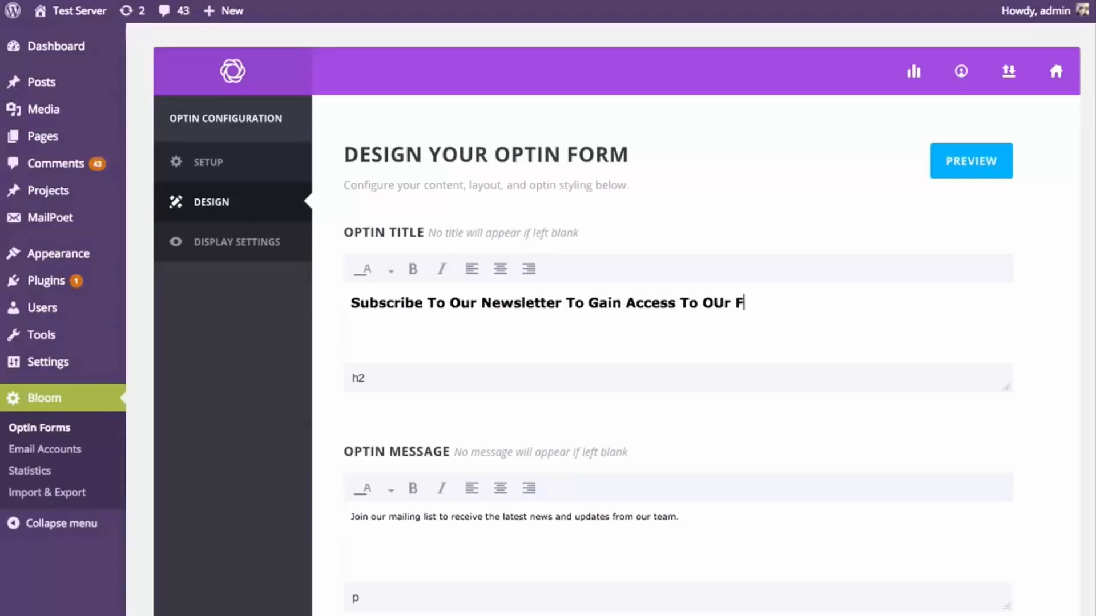
{"action": "key", "text": "BackSpace"}
{"action": "key", "text": "BackSpace"}
{"action": "key", "text": "BackSpace"}
{"action": "key", "text": "BackSpace"}
{"action": "type", "text": "ur Fee Ebook"}
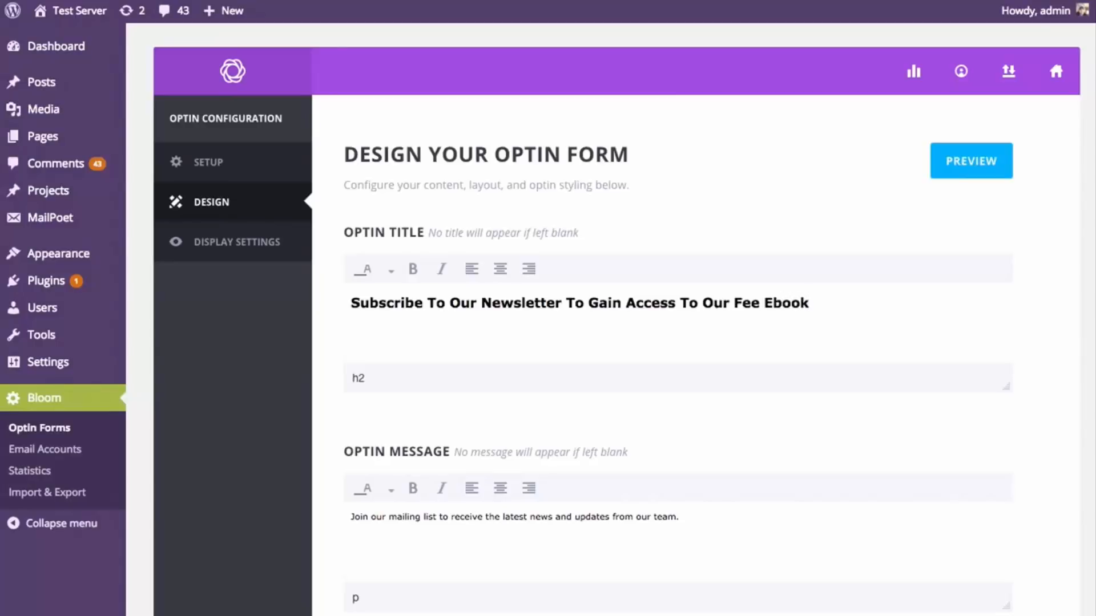
{"action": "left_click", "coordinate": [740, 302]}
{"action": "type", "text": "r"}
{"action": "left_click", "coordinate": [963, 171]}
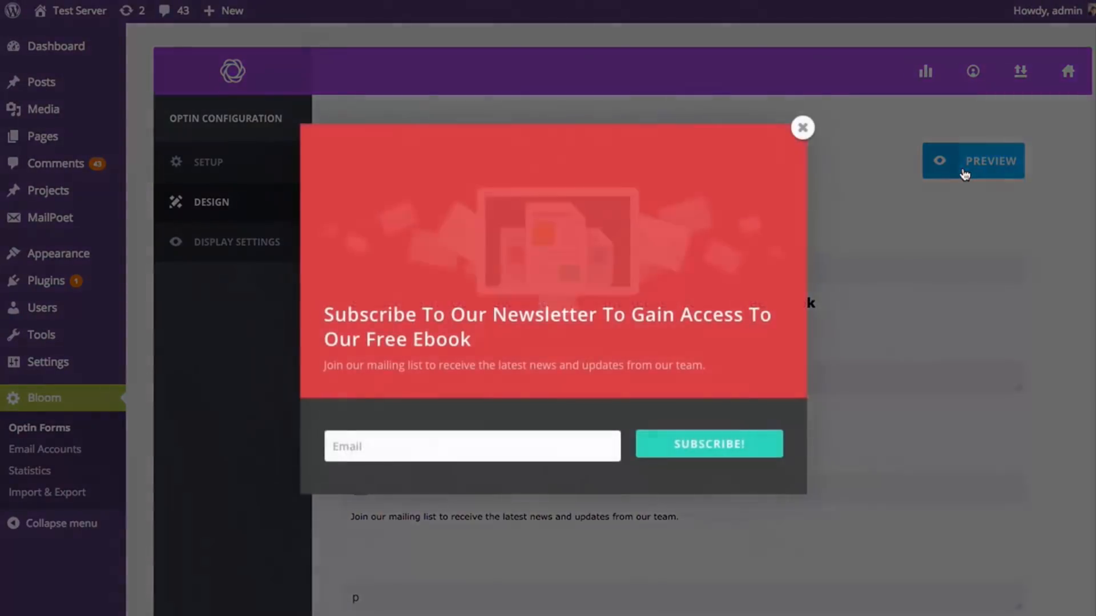
{"action": "left_click", "coordinate": [802, 127]}
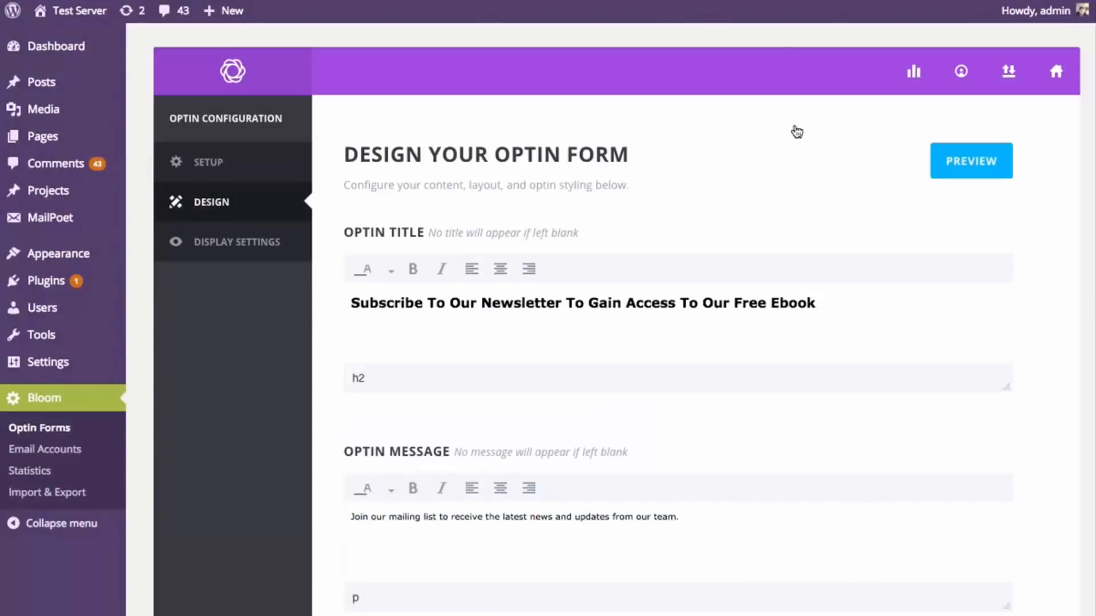
Set the image orientation to Image Below Text and preview the pop-up's new layout.
{"action": "scroll", "coordinate": [924, 194], "scroll_direction": "down", "scroll_amount": 4}
{"action": "scroll", "coordinate": [959, 196], "scroll_direction": "down", "scroll_amount": 4}
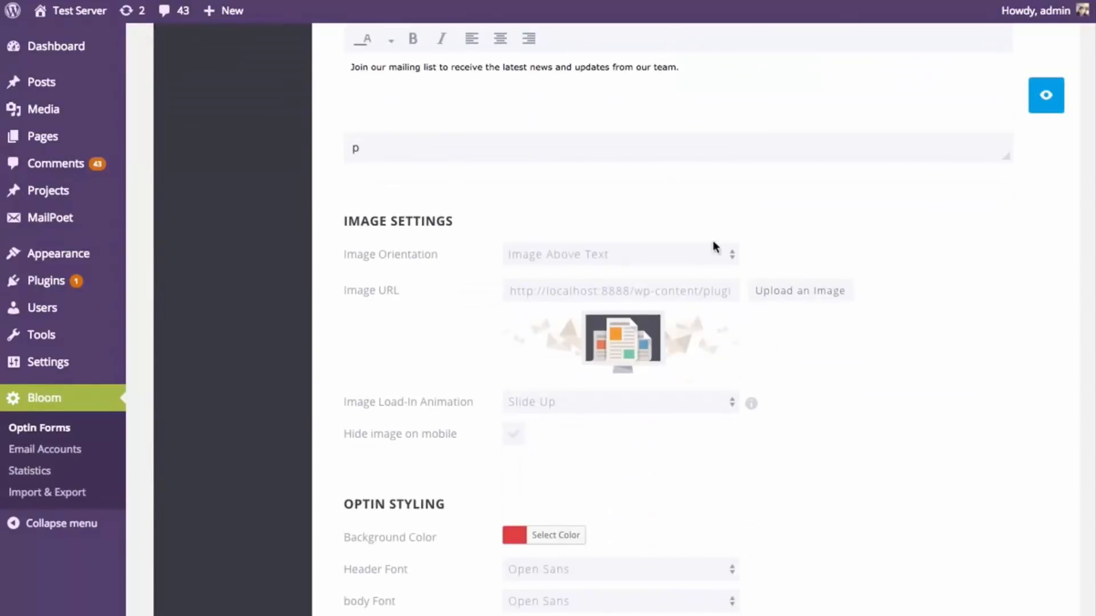
{"action": "left_click", "coordinate": [667, 254]}
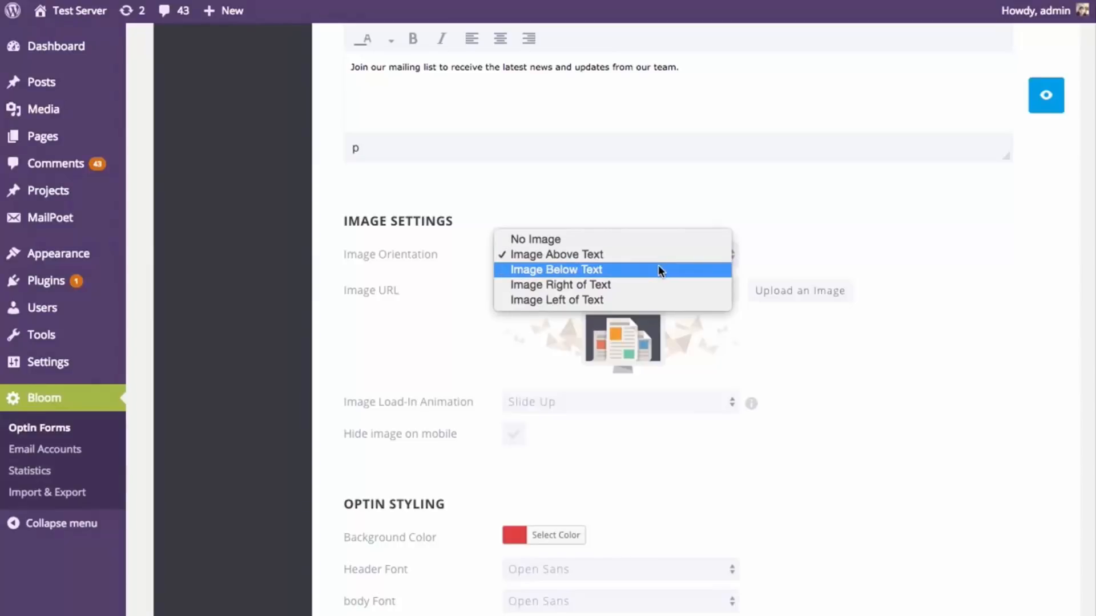
{"action": "left_click", "coordinate": [659, 268]}
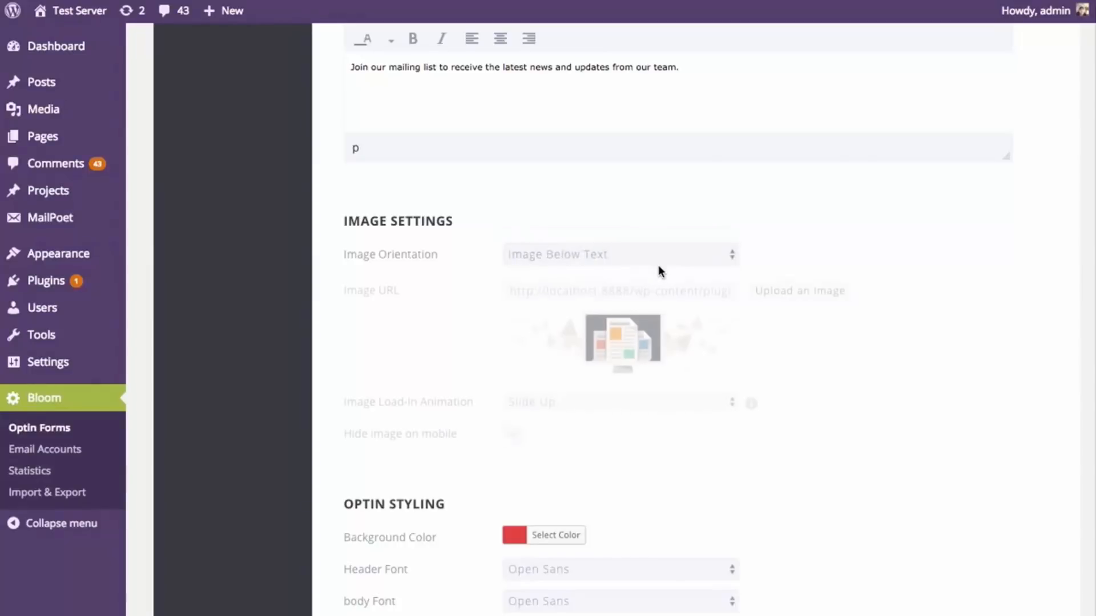
{"action": "left_click", "coordinate": [1050, 102]}
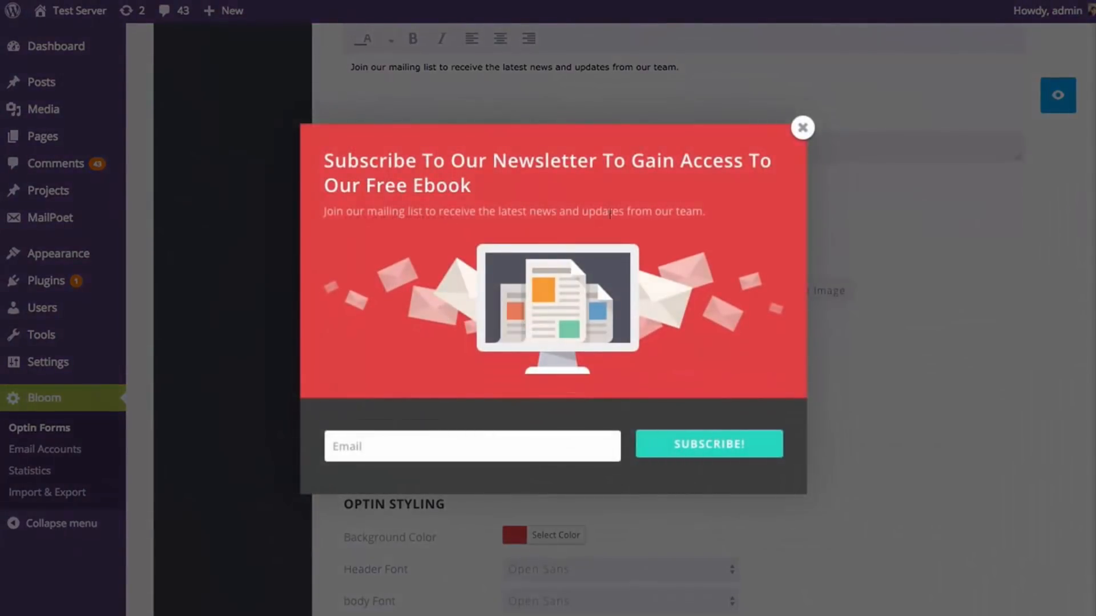
{"action": "left_click", "coordinate": [798, 144]}
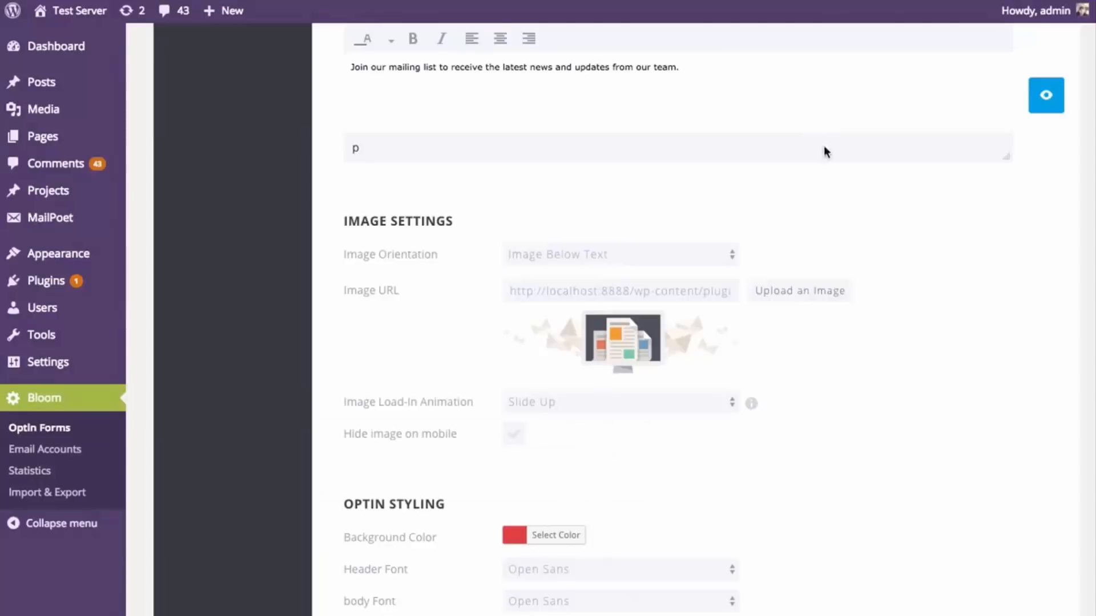
View the media library images available for the optin and close the library without choosing one.
{"action": "left_click", "coordinate": [812, 297]}
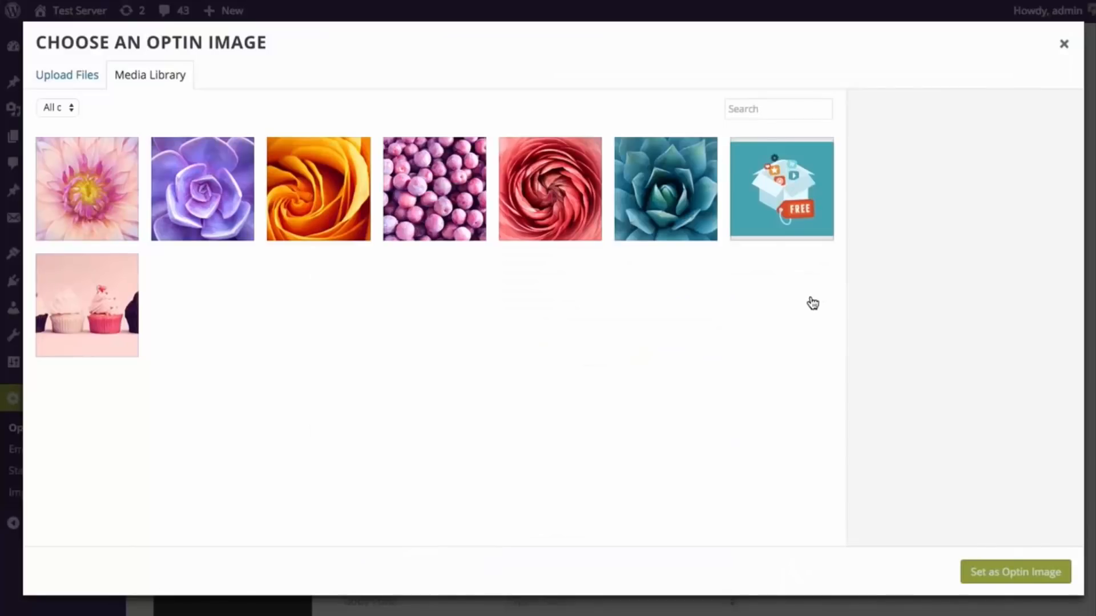
{"action": "left_click", "coordinate": [1063, 44]}
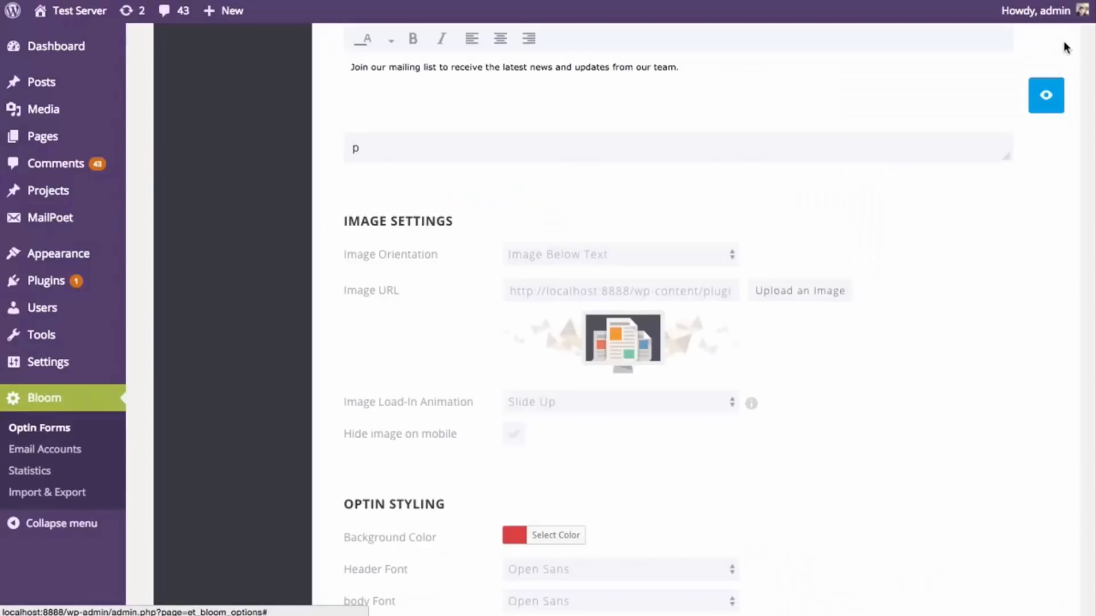
Set the image load-in animation to Flip and preview the animated pop-up.
{"action": "scroll", "coordinate": [964, 351], "scroll_direction": "down", "scroll_amount": 1}
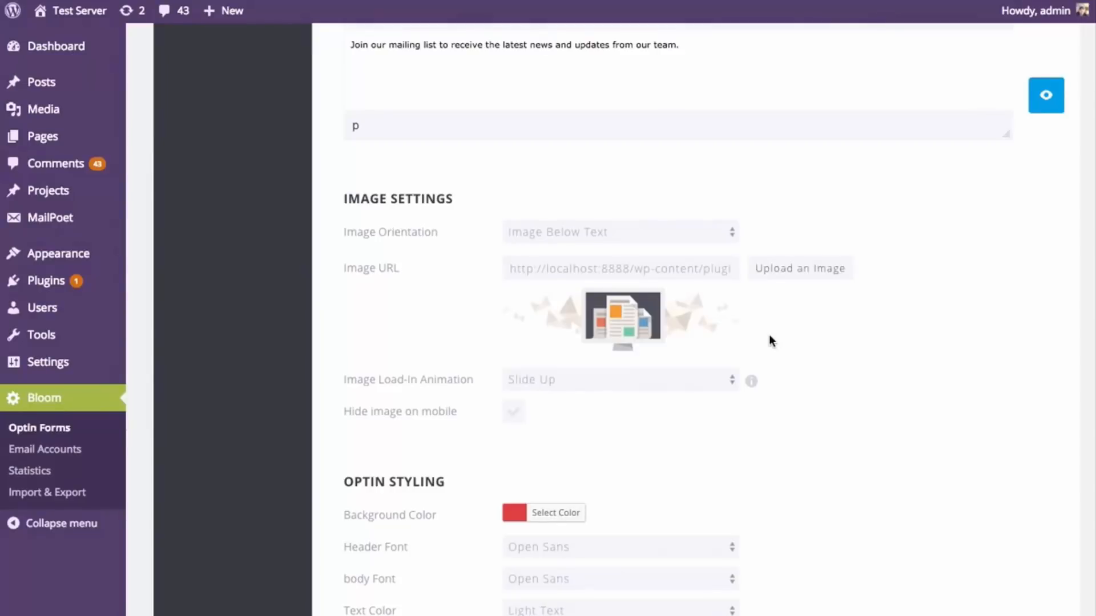
{"action": "left_click", "coordinate": [714, 380]}
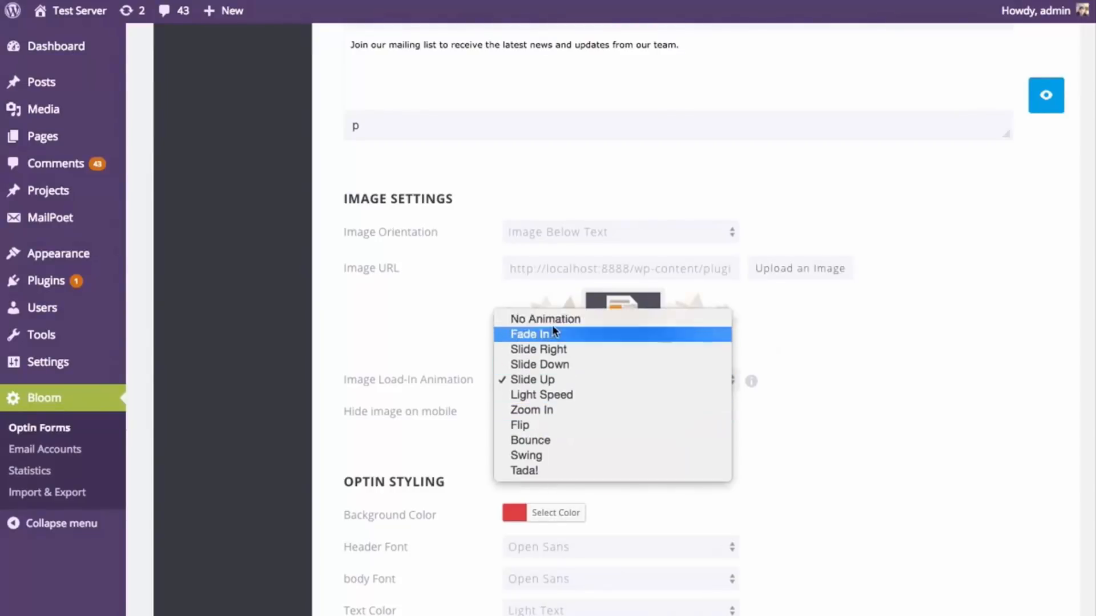
{"action": "left_click", "coordinate": [534, 422]}
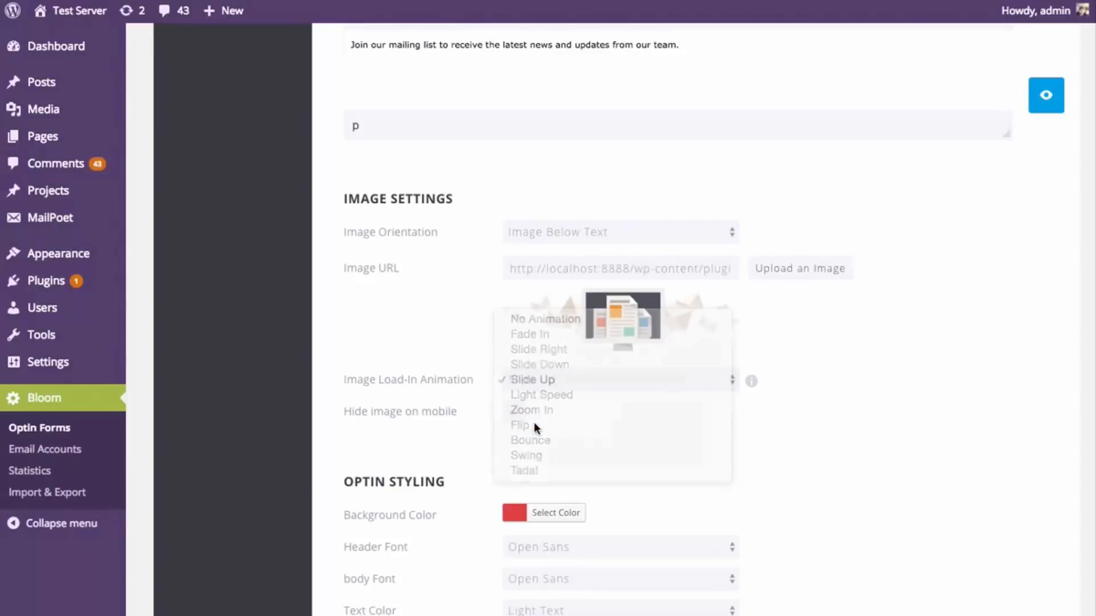
{"action": "left_click", "coordinate": [1054, 104]}
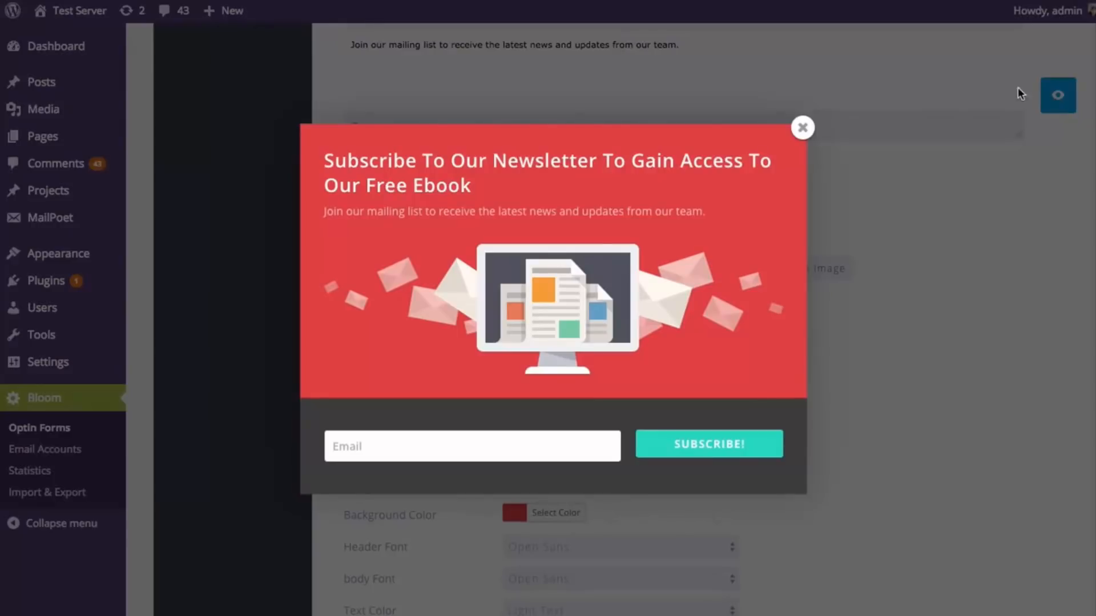
{"action": "left_click", "coordinate": [803, 128]}
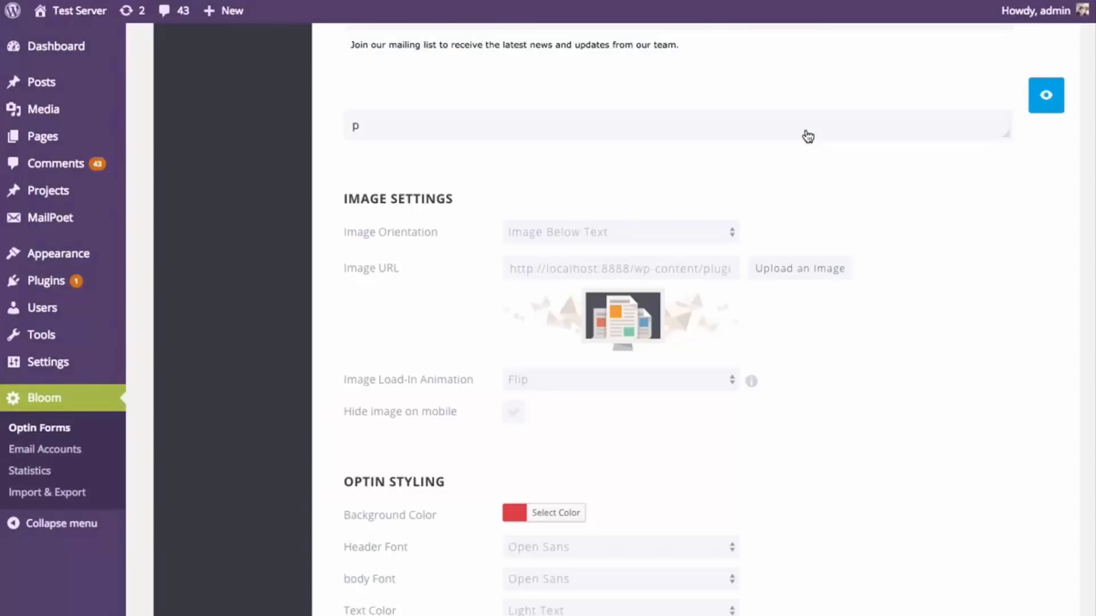
Set the optin's background color to the blue preset swatch and preview the pop-up.
{"action": "scroll", "coordinate": [936, 215], "scroll_direction": "down", "scroll_amount": 6}
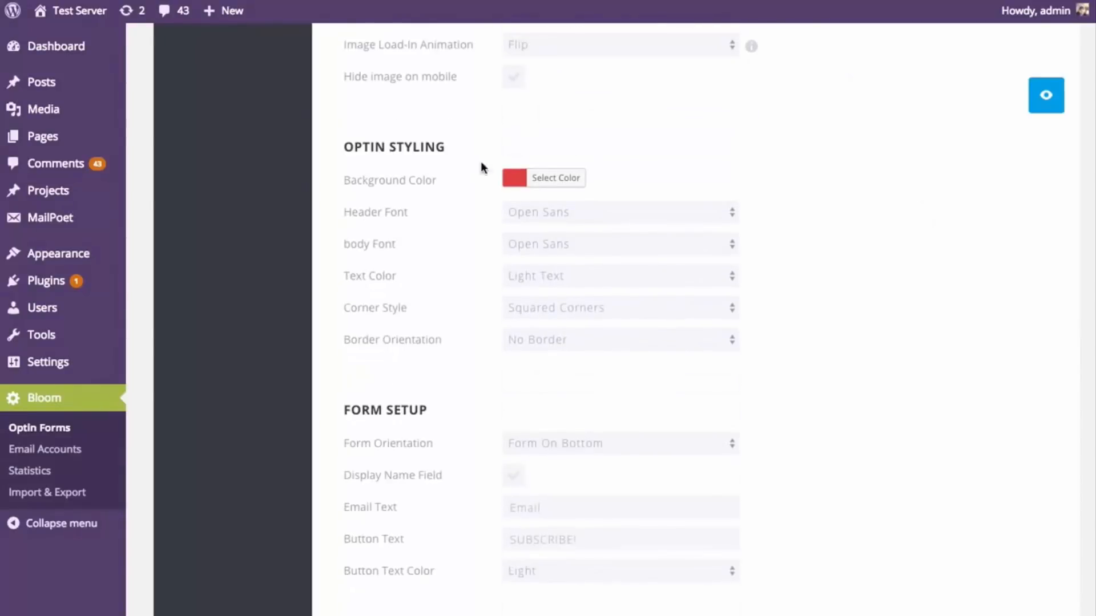
{"action": "left_click", "coordinate": [513, 178]}
{"action": "left_click", "coordinate": [634, 361]}
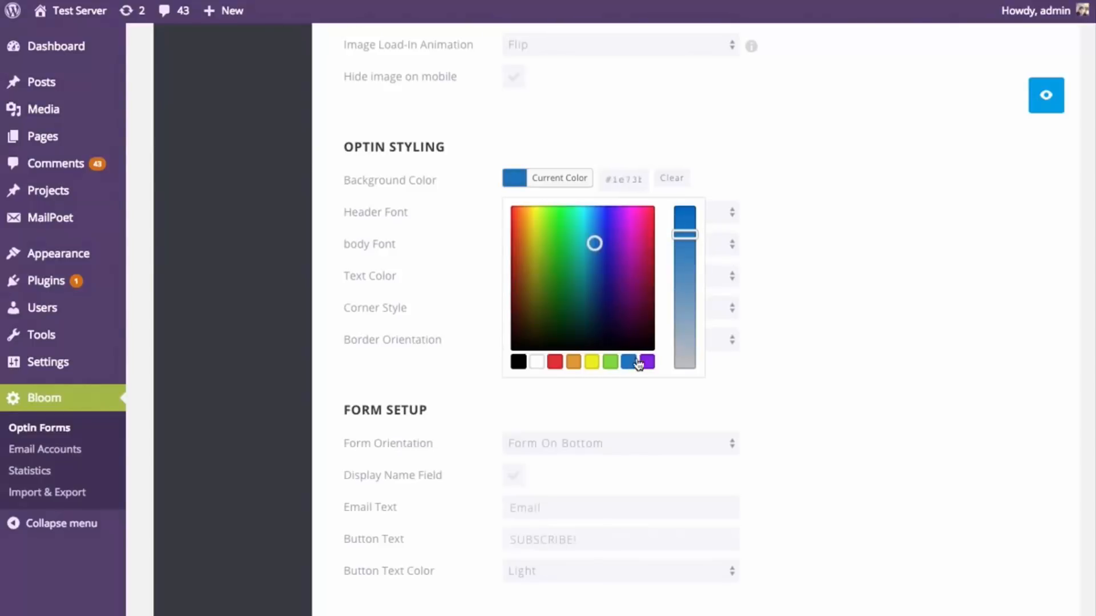
{"action": "left_click", "coordinate": [926, 236]}
{"action": "left_click", "coordinate": [1046, 95]}
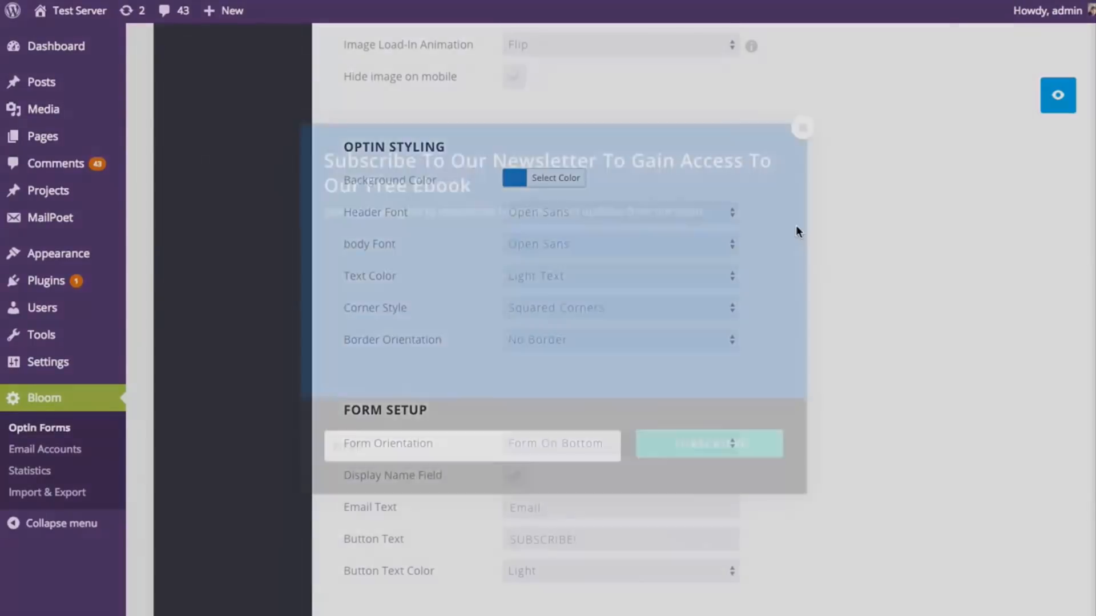
{"action": "left_click", "coordinate": [803, 127]}
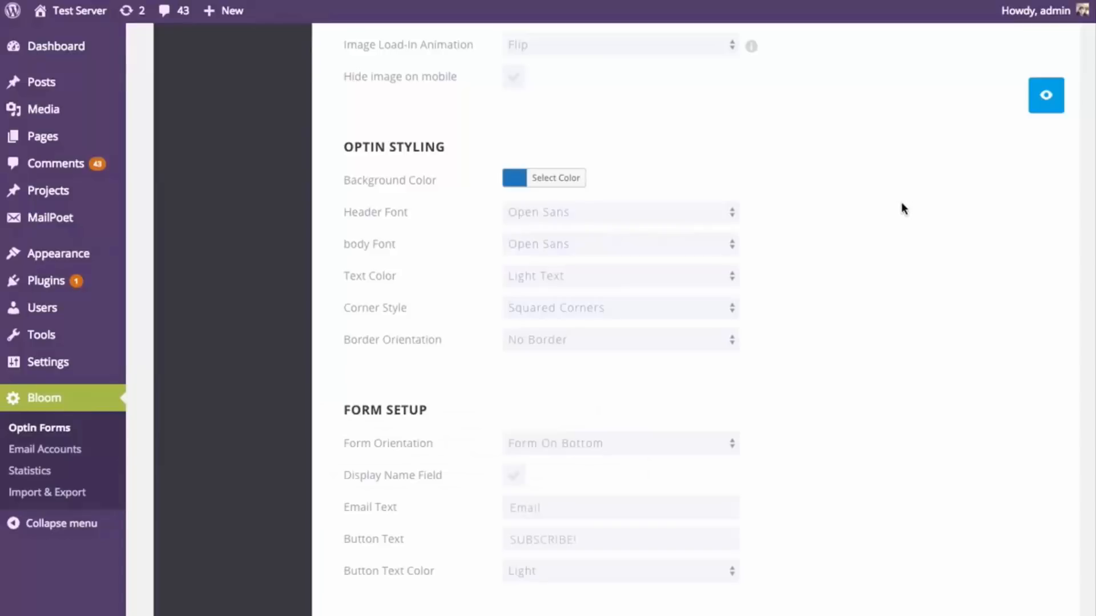
View the available header font and text color options without changing either setting.
{"action": "left_click", "coordinate": [543, 220]}
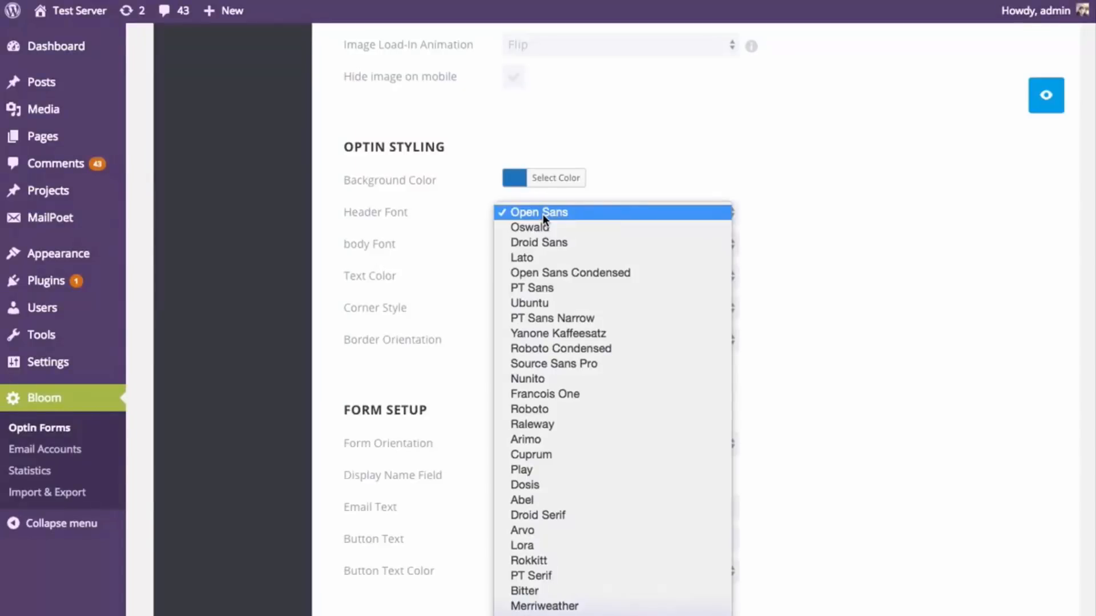
{"action": "left_click", "coordinate": [802, 212]}
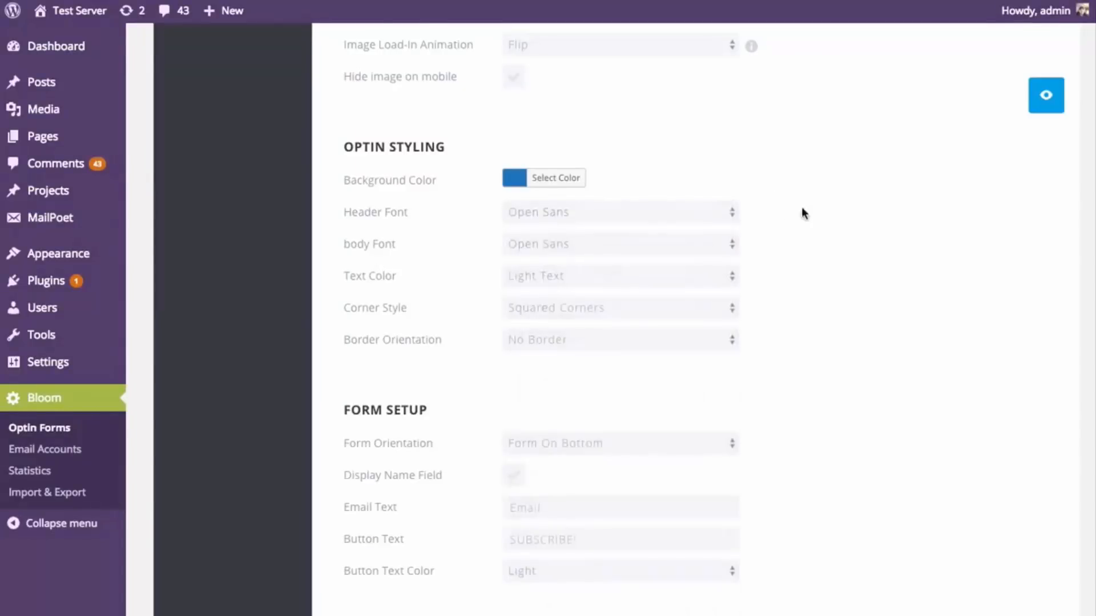
{"action": "left_click", "coordinate": [622, 276]}
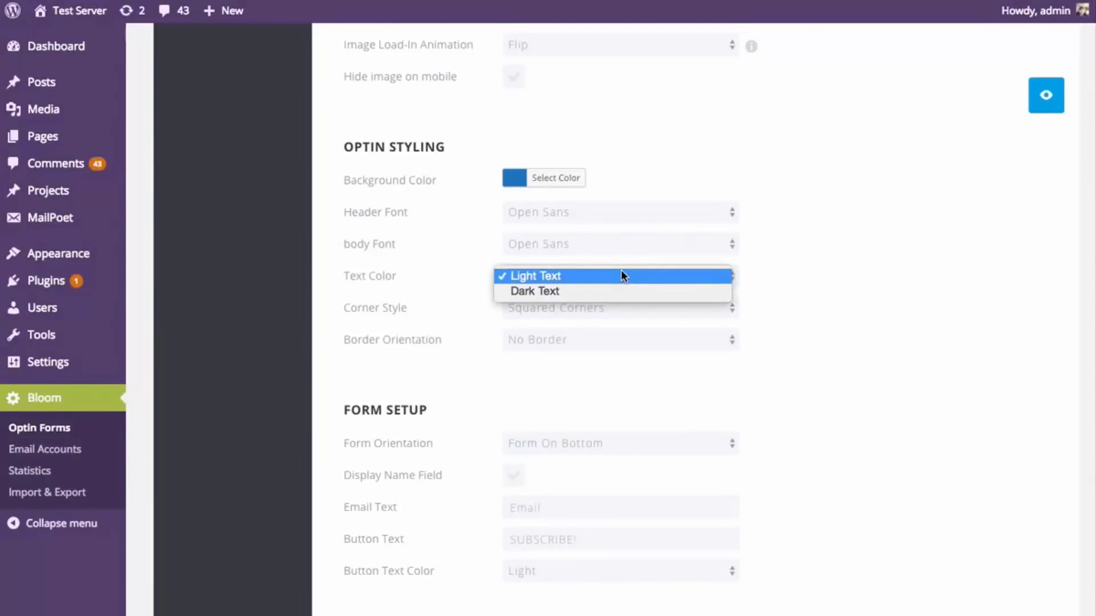
{"action": "left_click", "coordinate": [473, 183]}
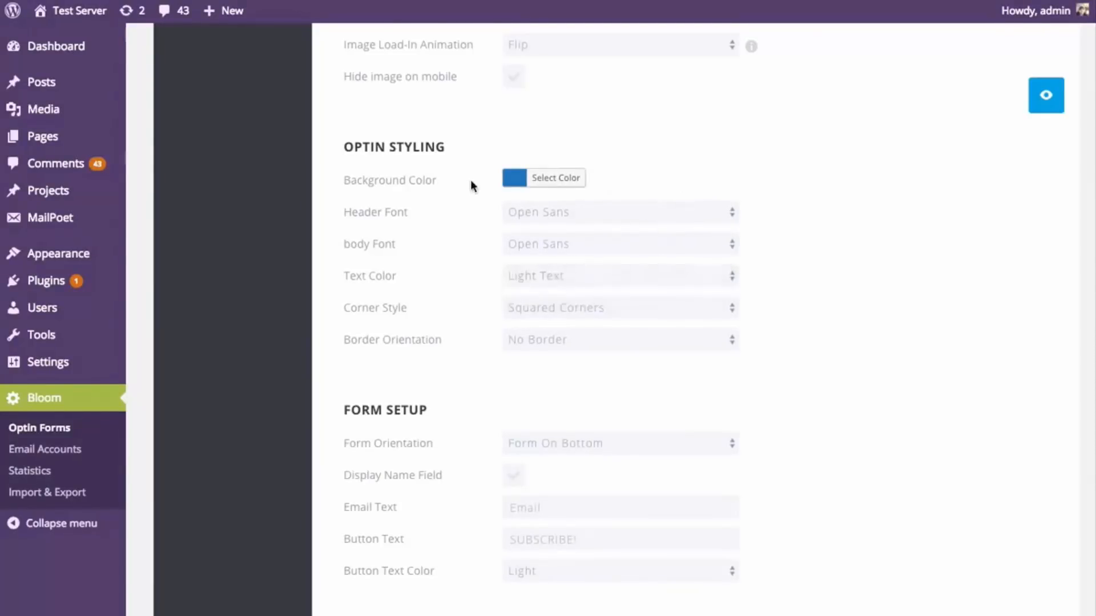
Try a white background color with Dark Text for the optin and preview the pop-up.
{"action": "left_click", "coordinate": [551, 178]}
{"action": "left_click", "coordinate": [537, 362]}
{"action": "left_click", "coordinate": [807, 317]}
{"action": "left_click", "coordinate": [519, 281]}
{"action": "left_click", "coordinate": [522, 291]}
{"action": "left_click", "coordinate": [1044, 103]}
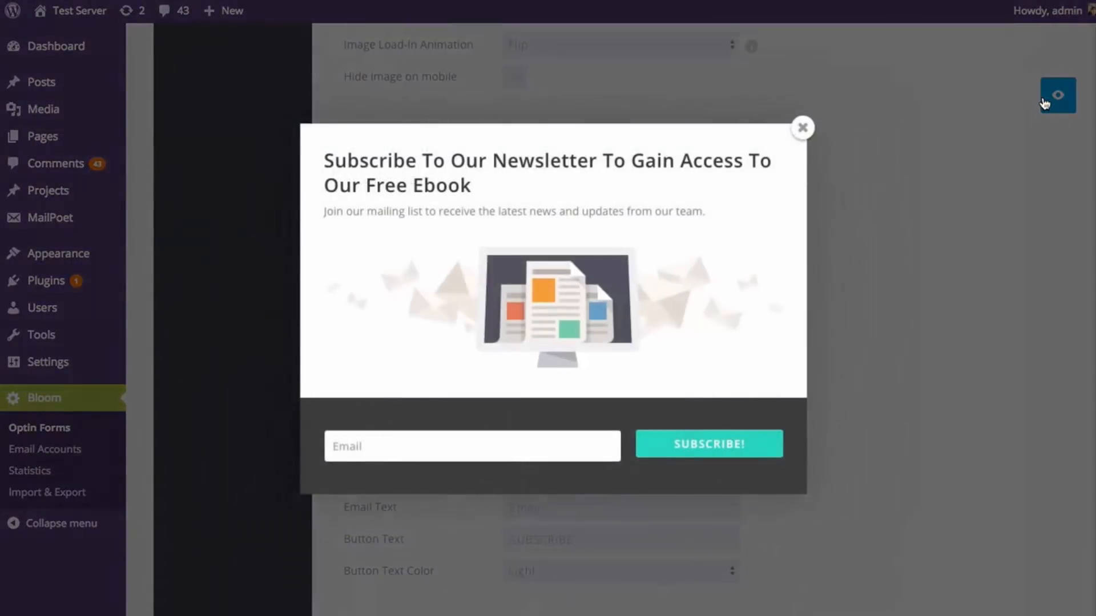
{"action": "left_click", "coordinate": [802, 128]}
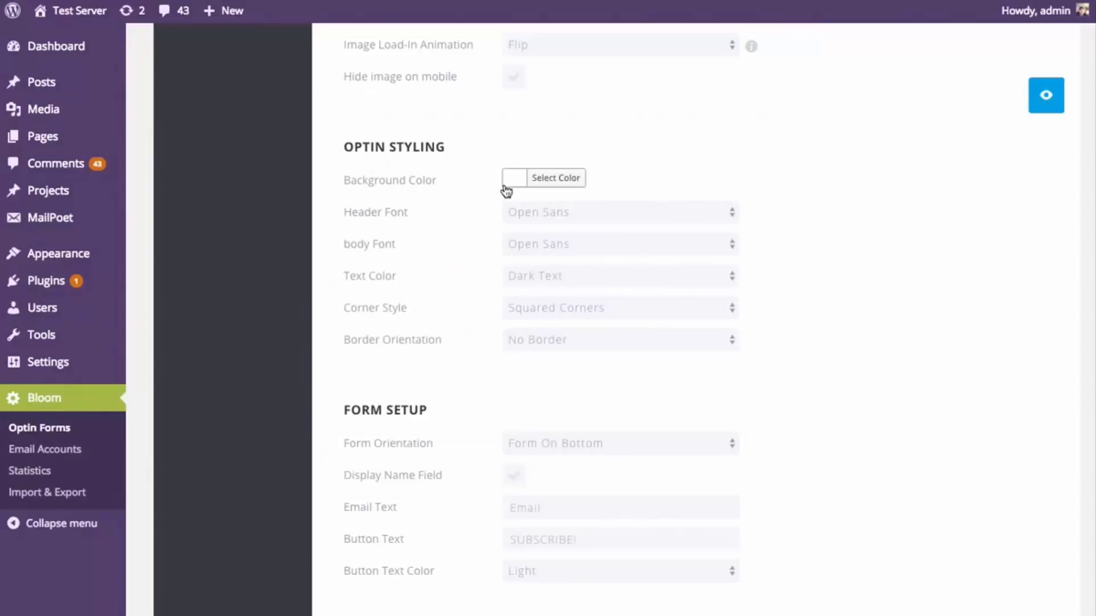
Set the optin's background color back to the blue preset and its text color to Light Text.
{"action": "left_click", "coordinate": [512, 179]}
{"action": "left_click", "coordinate": [628, 362]}
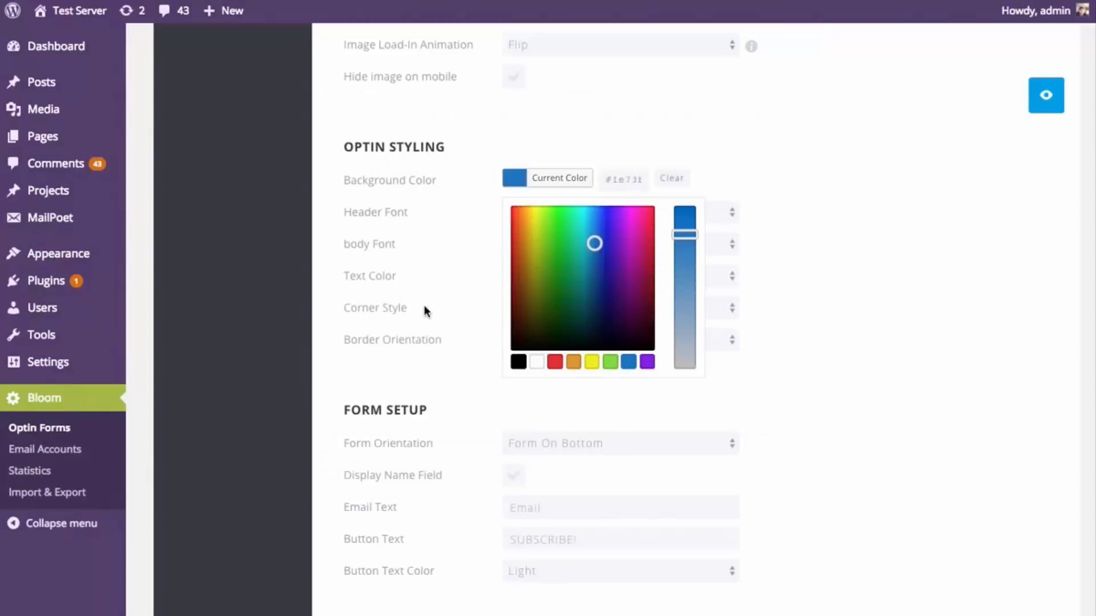
{"action": "left_click", "coordinate": [775, 279]}
{"action": "left_click", "coordinate": [565, 277]}
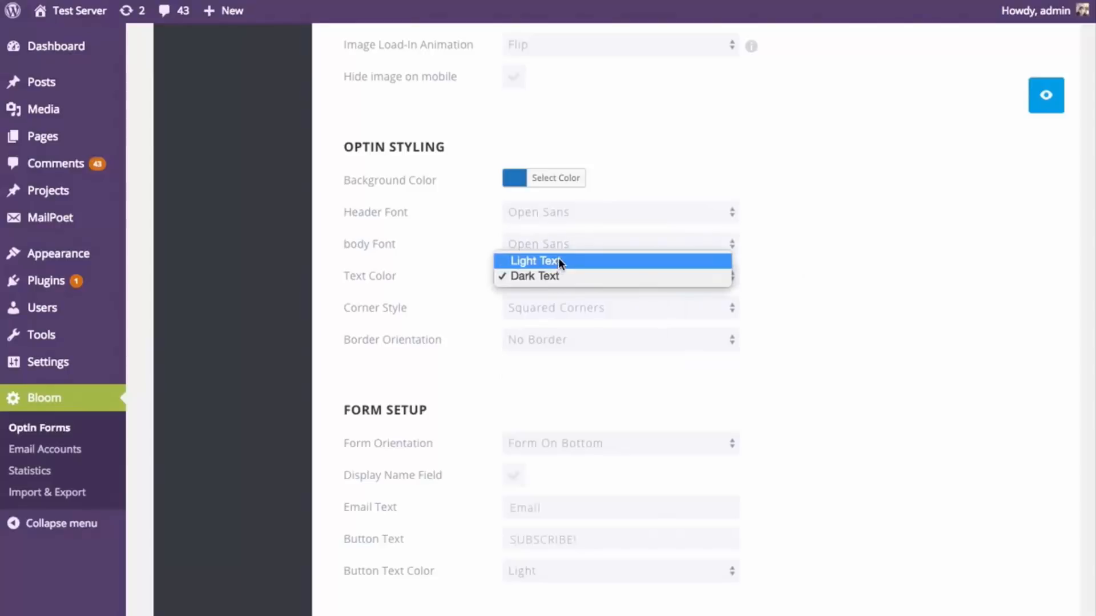
{"action": "left_click", "coordinate": [558, 258]}
View the optin's corner style options without choosing a different one.
{"action": "scroll", "coordinate": [905, 303], "scroll_direction": "down", "scroll_amount": 1}
{"action": "left_click", "coordinate": [605, 286]}
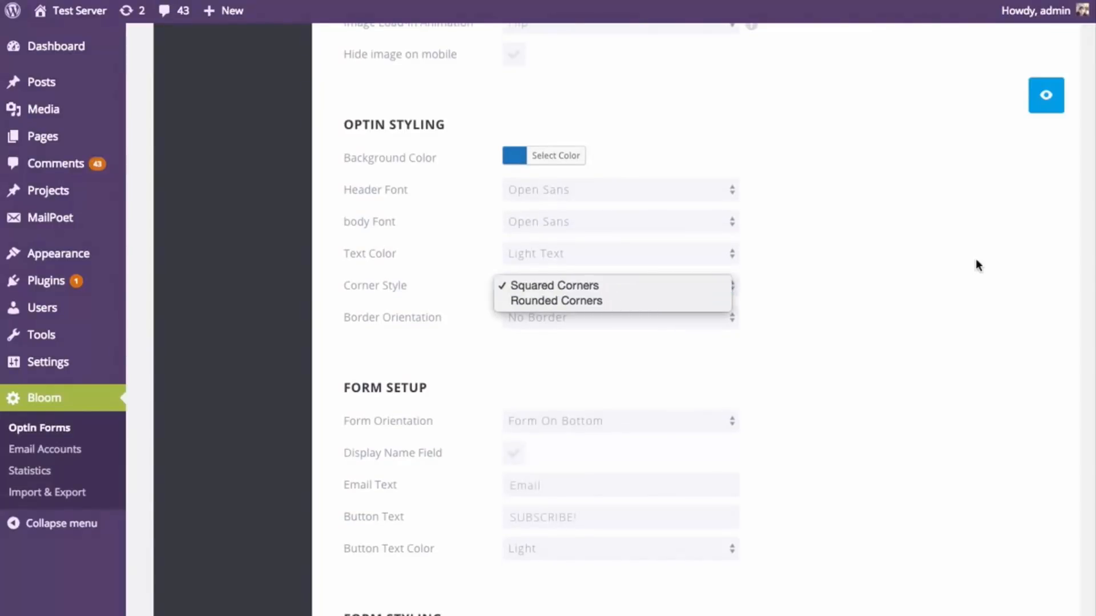
{"action": "left_click", "coordinate": [922, 299]}
Set the border orientation to Top Border with the orange preset as border color, and preview the pop-up.
{"action": "left_click", "coordinate": [610, 324]}
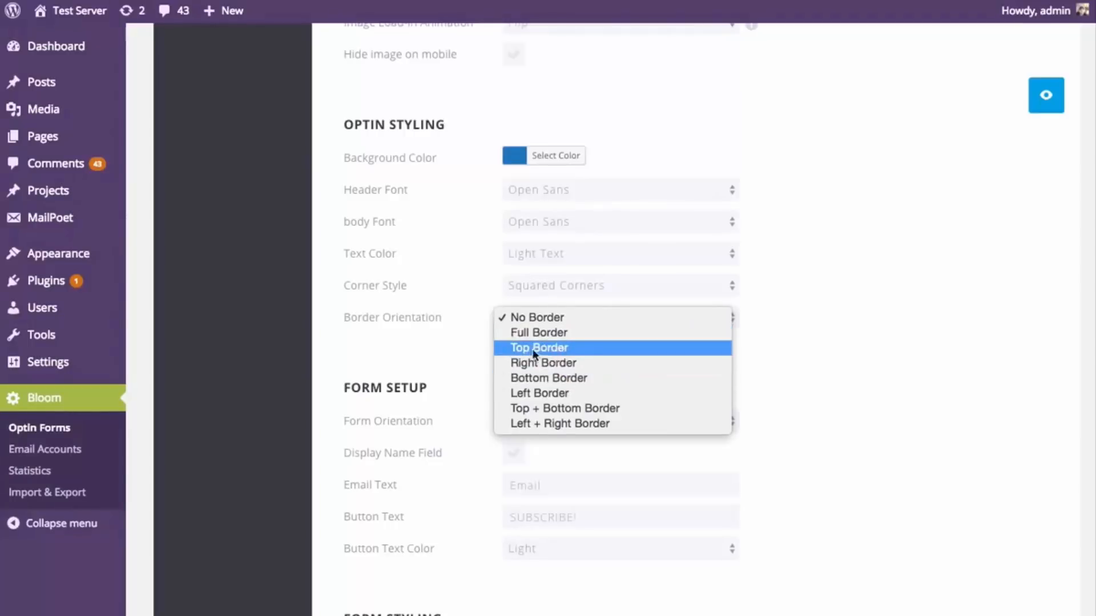
{"action": "left_click", "coordinate": [559, 347]}
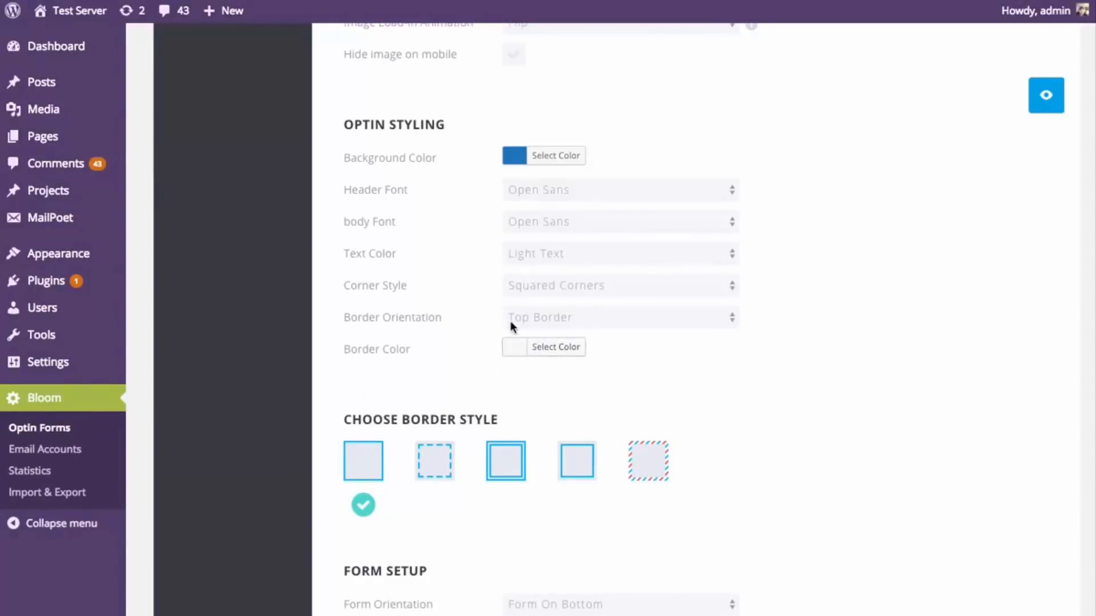
{"action": "left_click", "coordinate": [516, 349]}
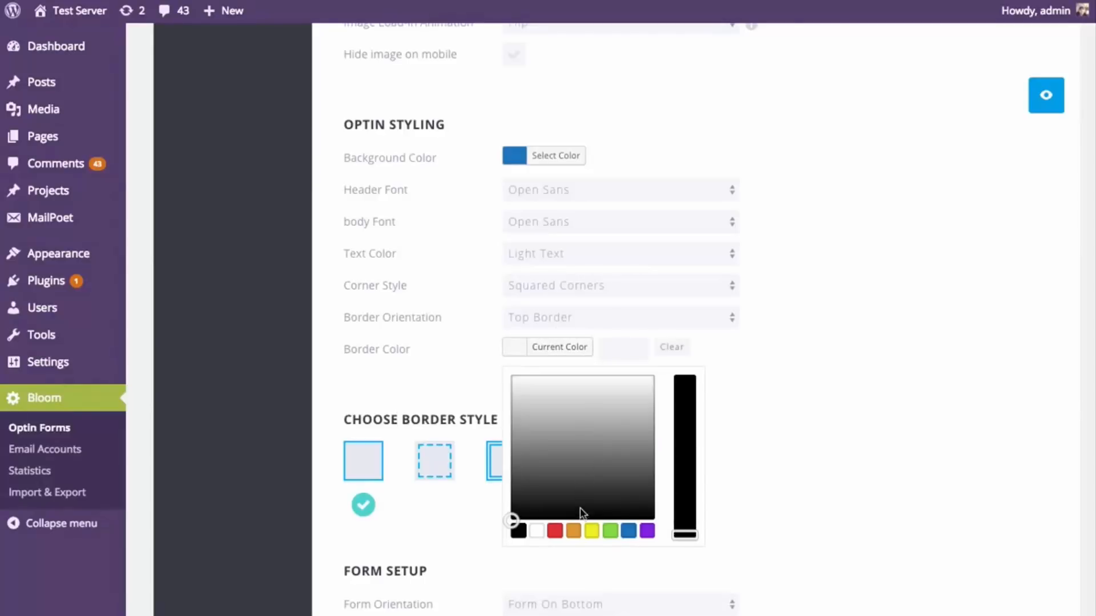
{"action": "left_click", "coordinate": [572, 531]}
{"action": "left_click", "coordinate": [824, 412]}
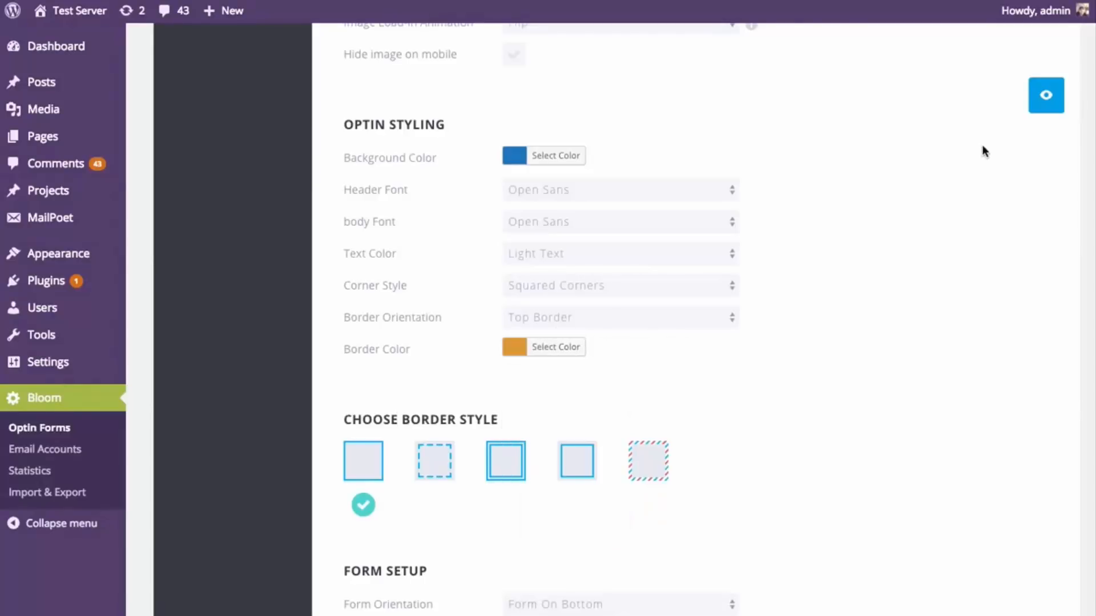
{"action": "left_click", "coordinate": [1045, 95]}
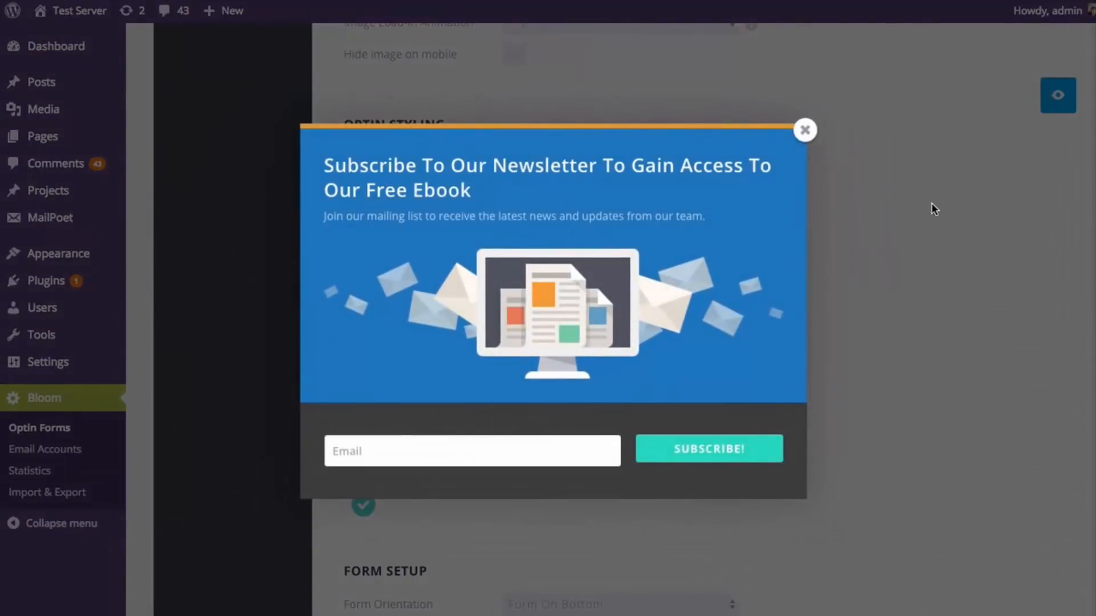
{"action": "left_click", "coordinate": [805, 131]}
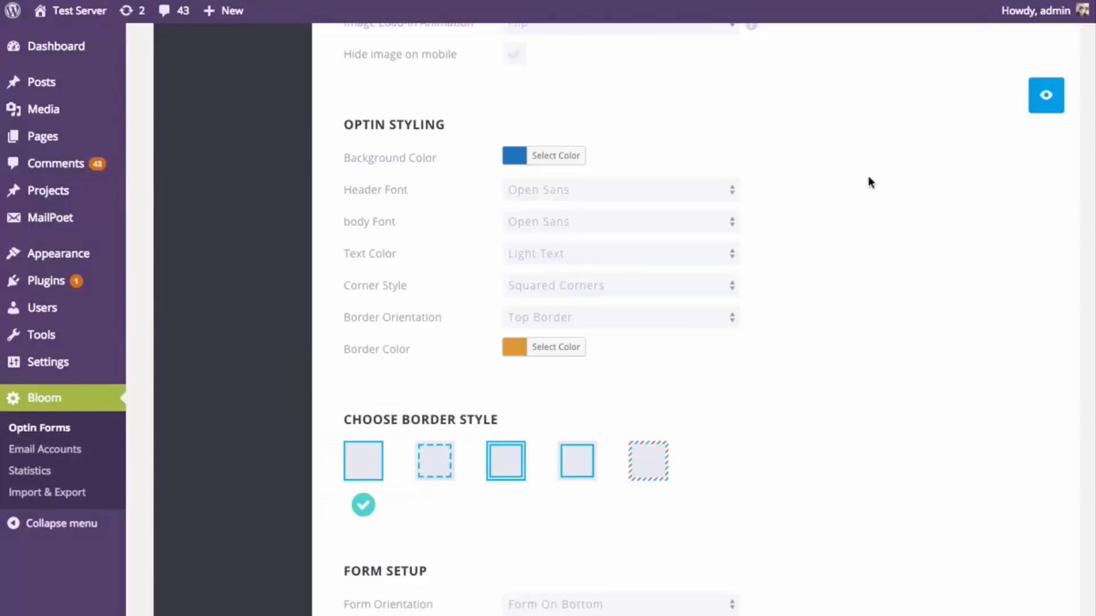
Try the diagonally striped border style in a preview and switch back to the solid border style.
{"action": "scroll", "coordinate": [910, 207], "scroll_direction": "down", "scroll_amount": 2}
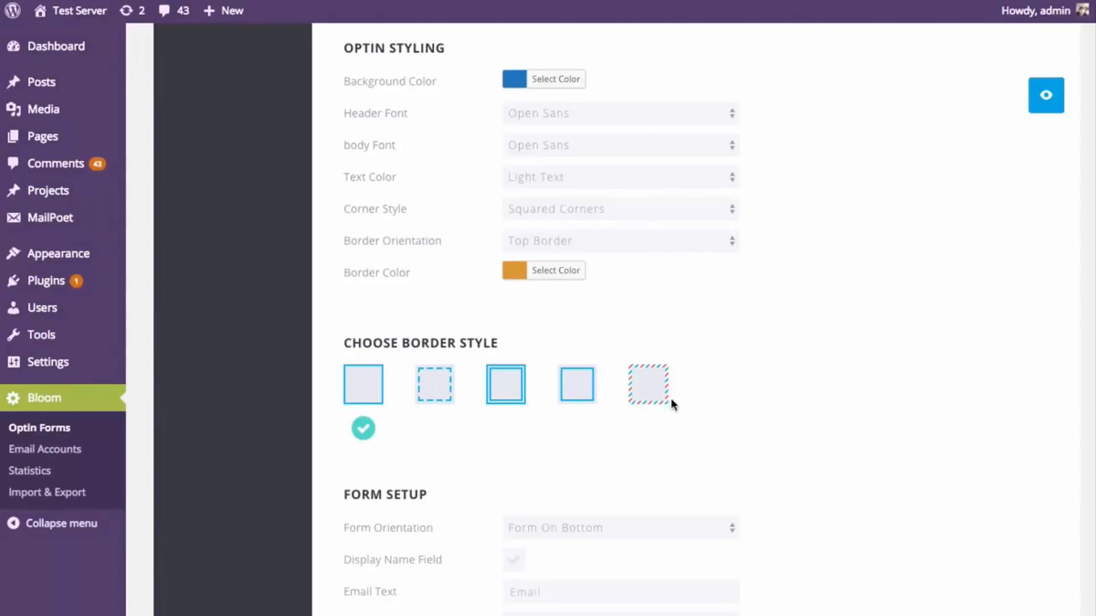
{"action": "left_click", "coordinate": [654, 391]}
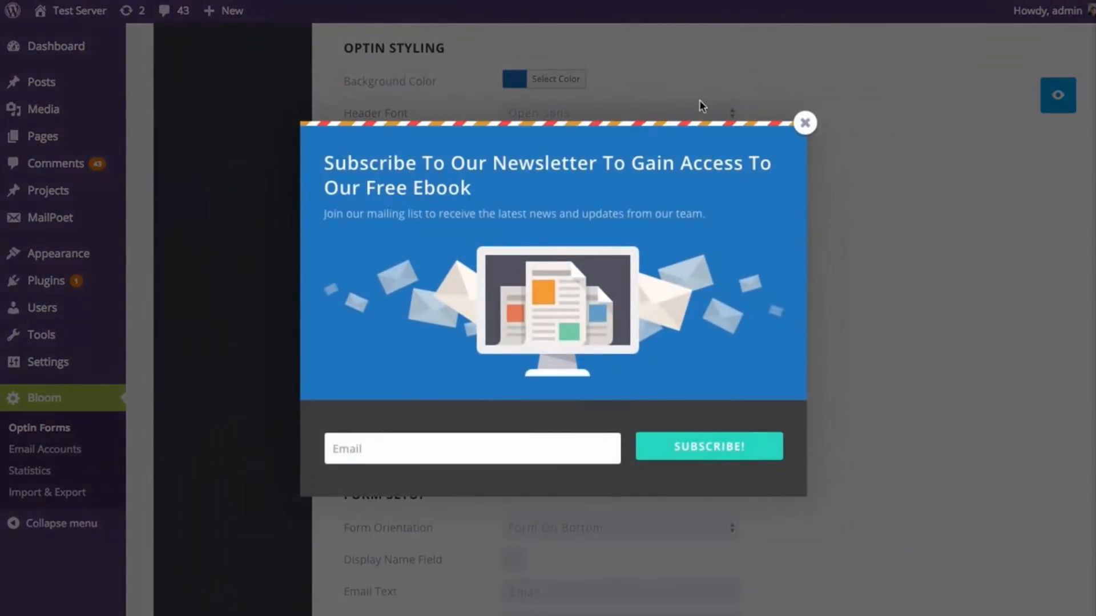
{"action": "left_click", "coordinate": [805, 123]}
{"action": "left_click", "coordinate": [355, 399]}
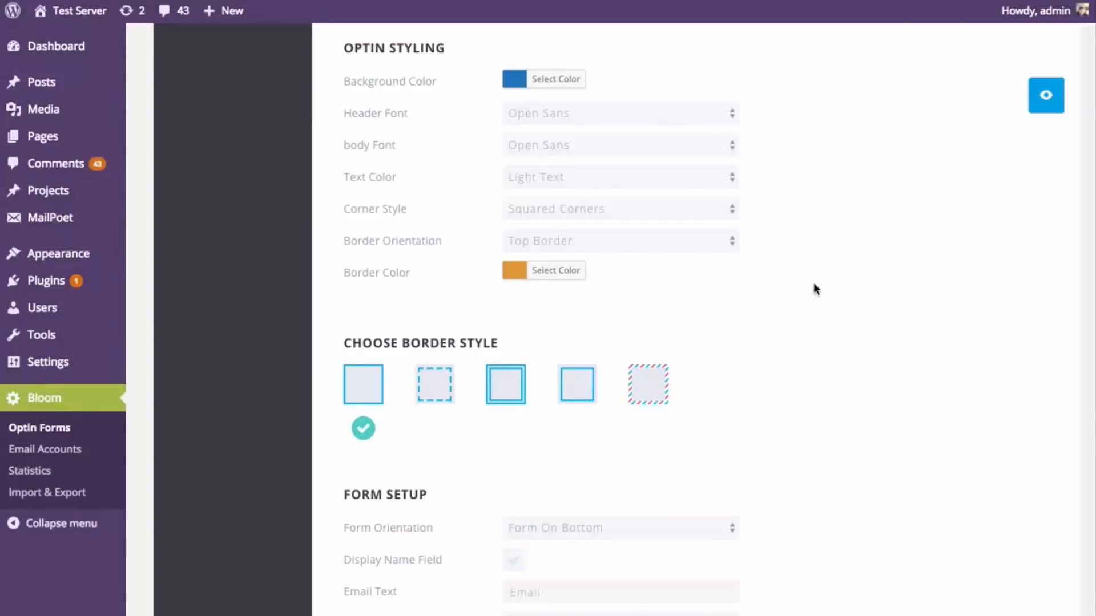
Set the form orientation to Form On Right and preview the pop-up's layout.
{"action": "scroll", "coordinate": [835, 294], "scroll_direction": "down", "scroll_amount": 5}
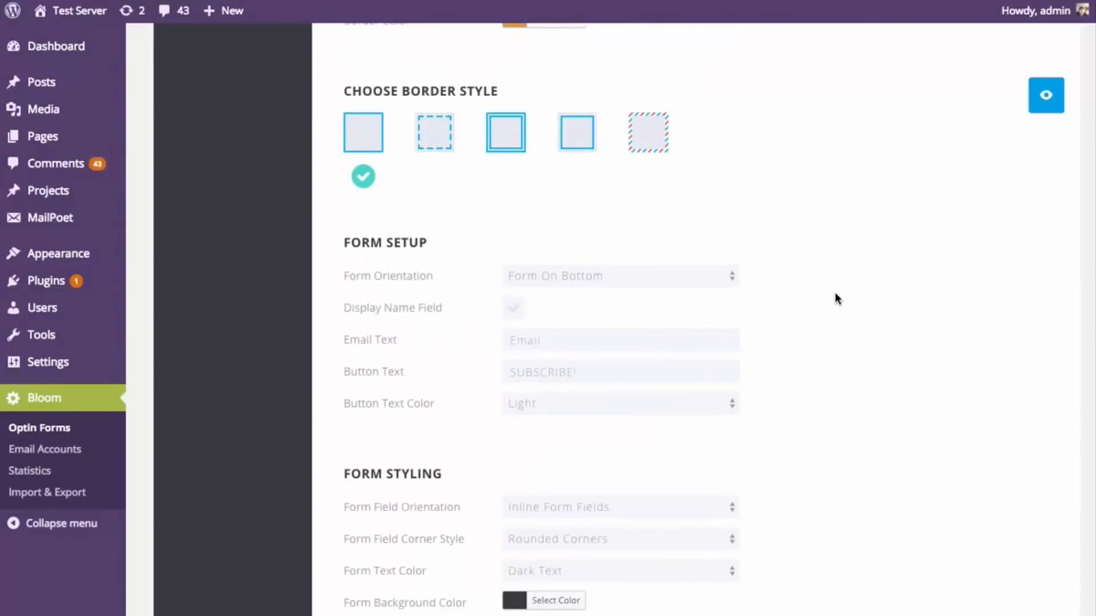
{"action": "scroll", "coordinate": [834, 294], "scroll_direction": "down", "scroll_amount": 1}
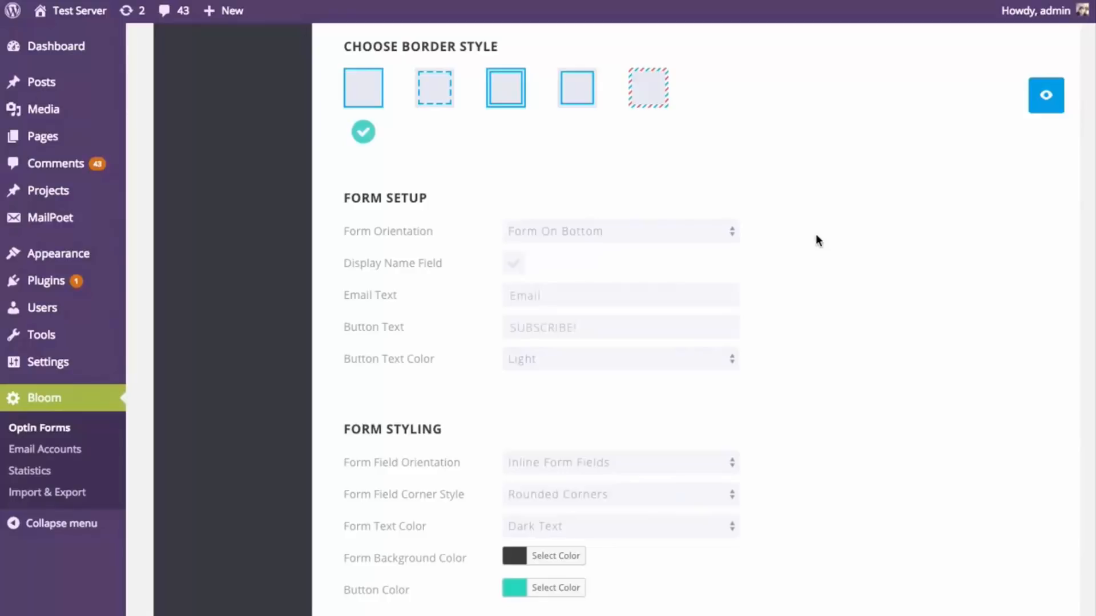
{"action": "left_click", "coordinate": [683, 230]}
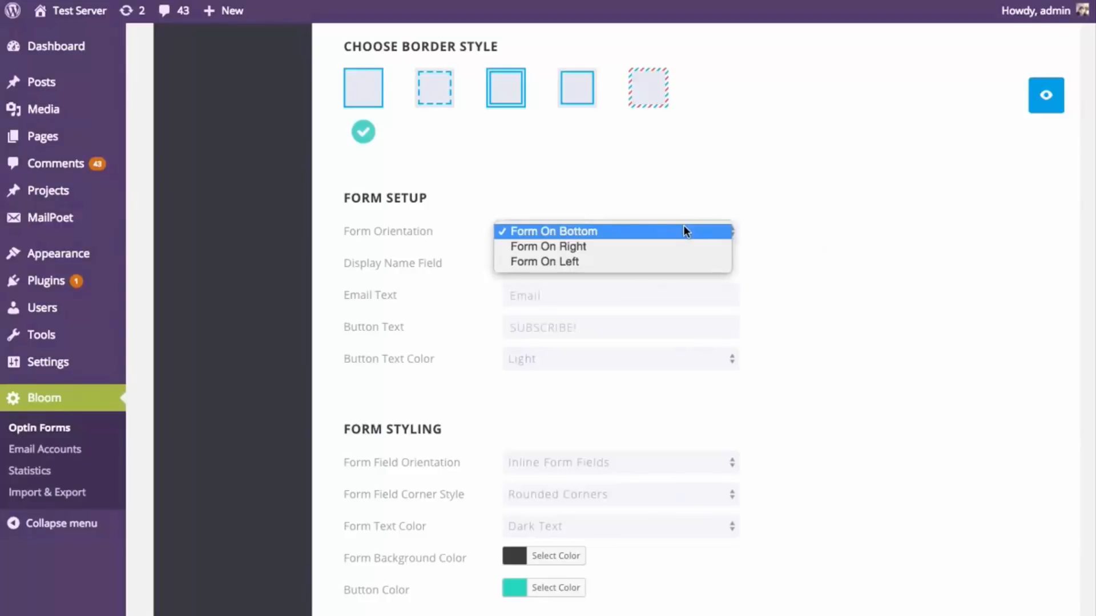
{"action": "left_click", "coordinate": [643, 246]}
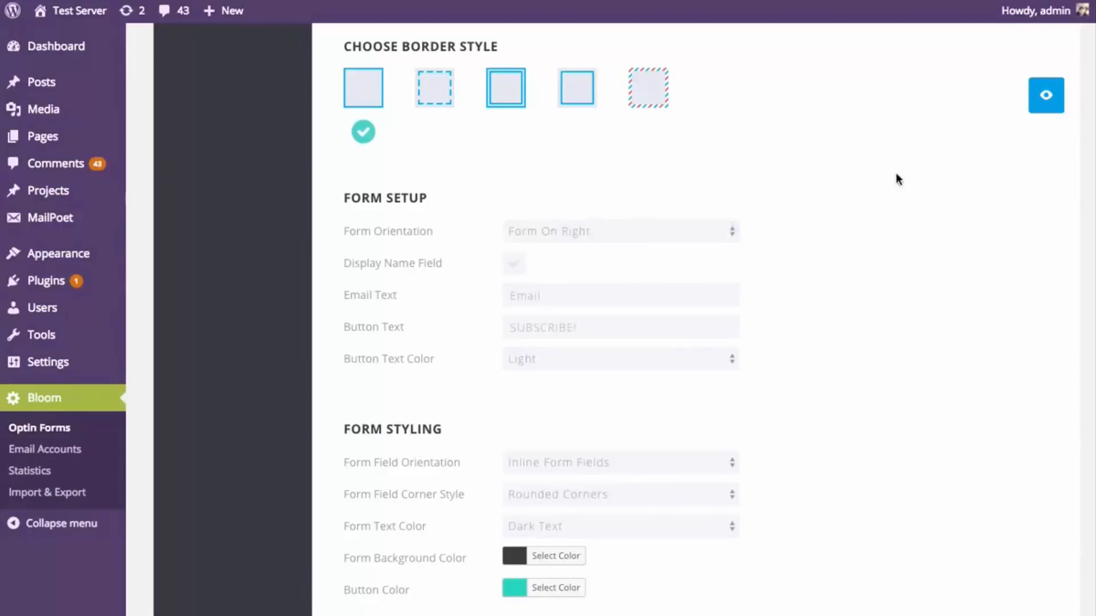
{"action": "left_click", "coordinate": [1044, 105]}
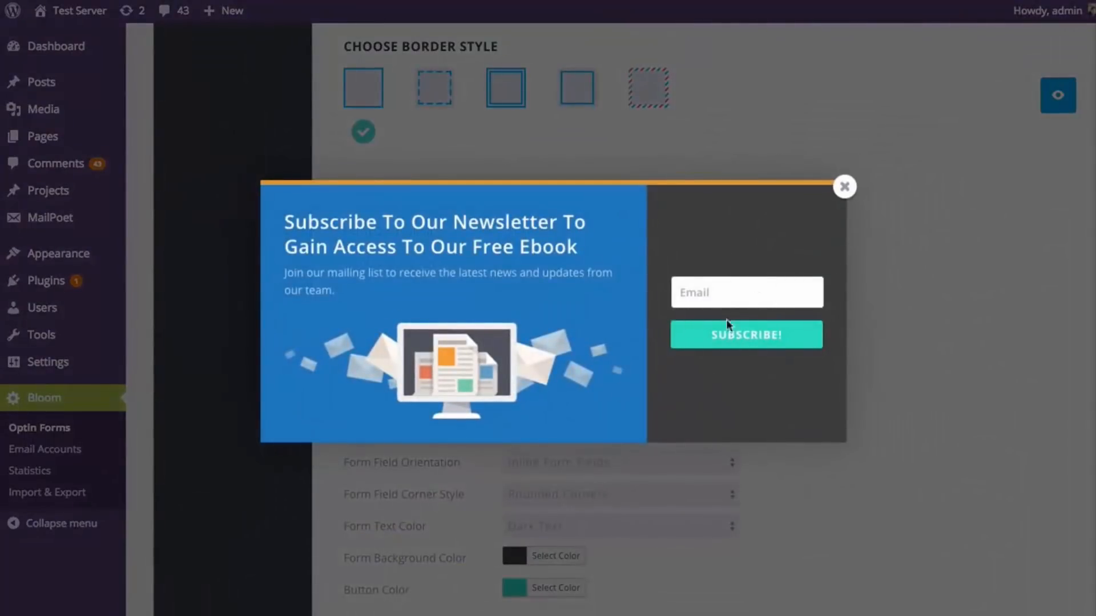
{"action": "left_click", "coordinate": [855, 190]}
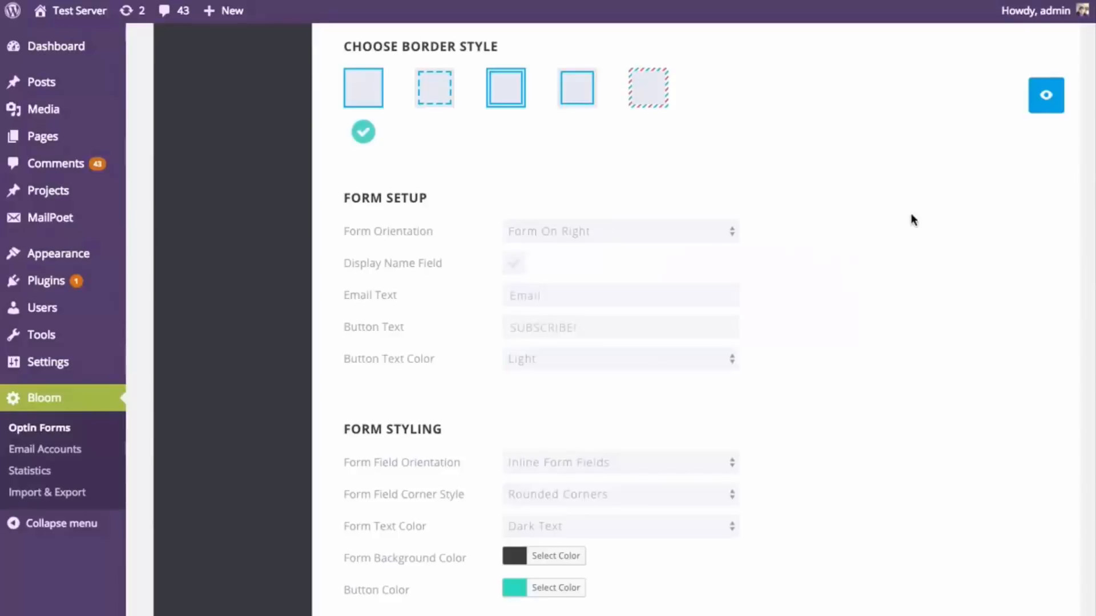
Turn on the form's Display Name Field option and turn it off again.
{"action": "scroll", "coordinate": [913, 220], "scroll_direction": "down", "scroll_amount": 2}
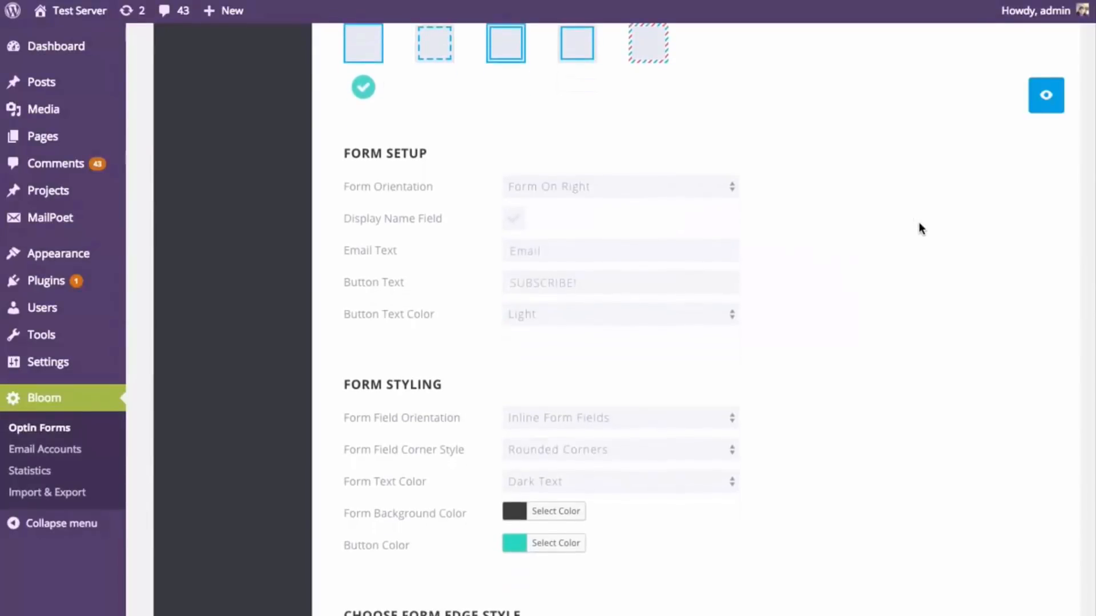
{"action": "left_click", "coordinate": [515, 223]}
{"action": "left_click", "coordinate": [519, 224]}
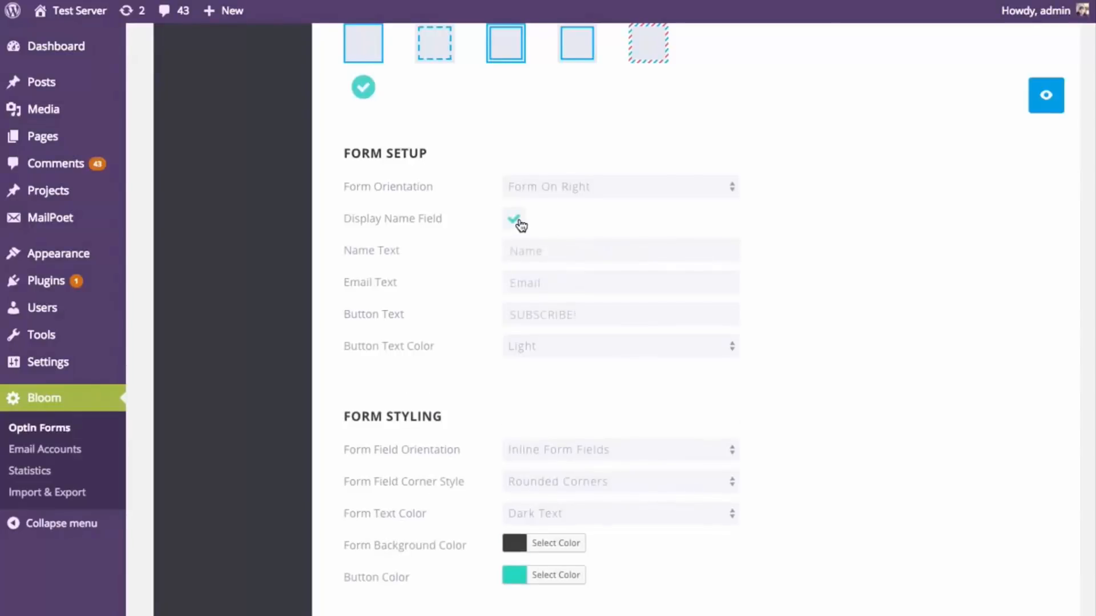
{"action": "left_click", "coordinate": [519, 223]}
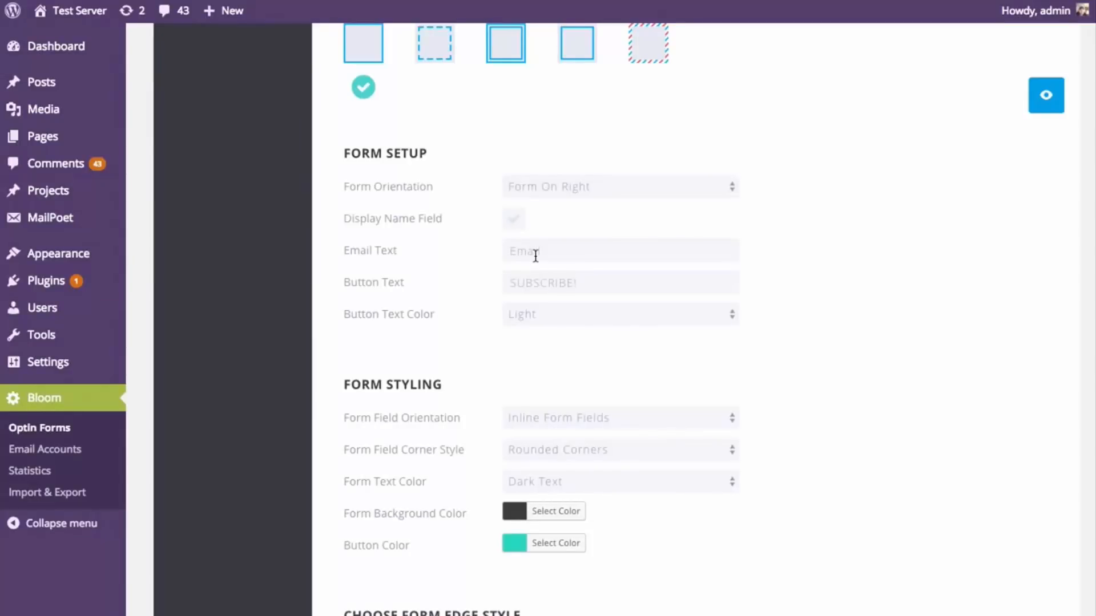
Examine the email text, button text, form styling and form edge style settings, and preview the pop-up.
{"action": "left_click", "coordinate": [570, 282]}
{"action": "left_click", "coordinate": [529, 249]}
{"action": "scroll", "coordinate": [799, 308], "scroll_direction": "down", "scroll_amount": 2}
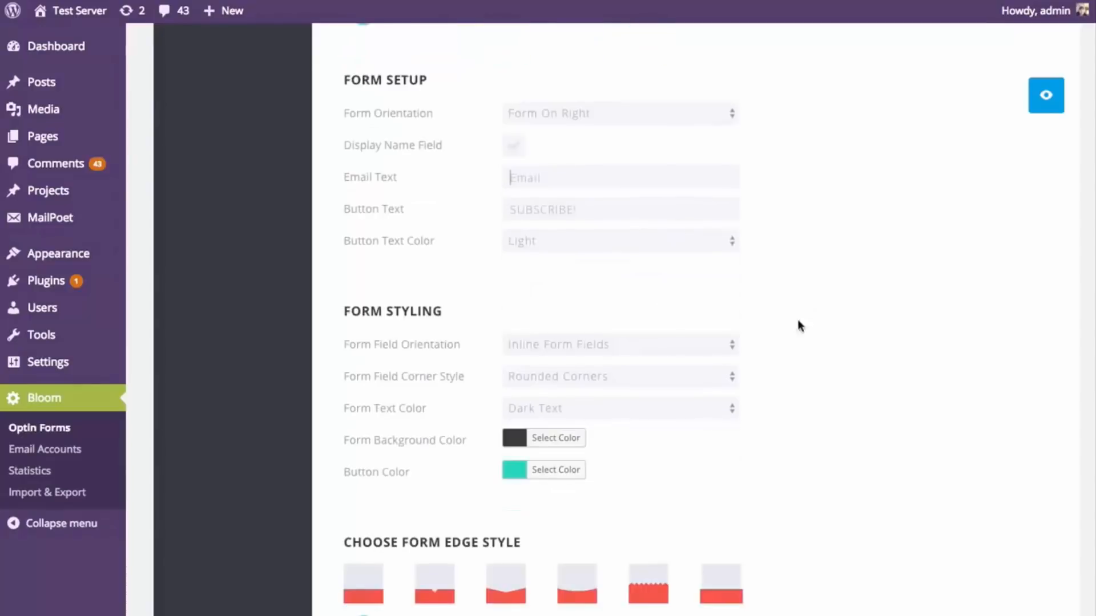
{"action": "left_click", "coordinate": [521, 251]}
{"action": "left_click", "coordinate": [579, 240]}
{"action": "scroll", "coordinate": [892, 248], "scroll_direction": "down", "scroll_amount": 2}
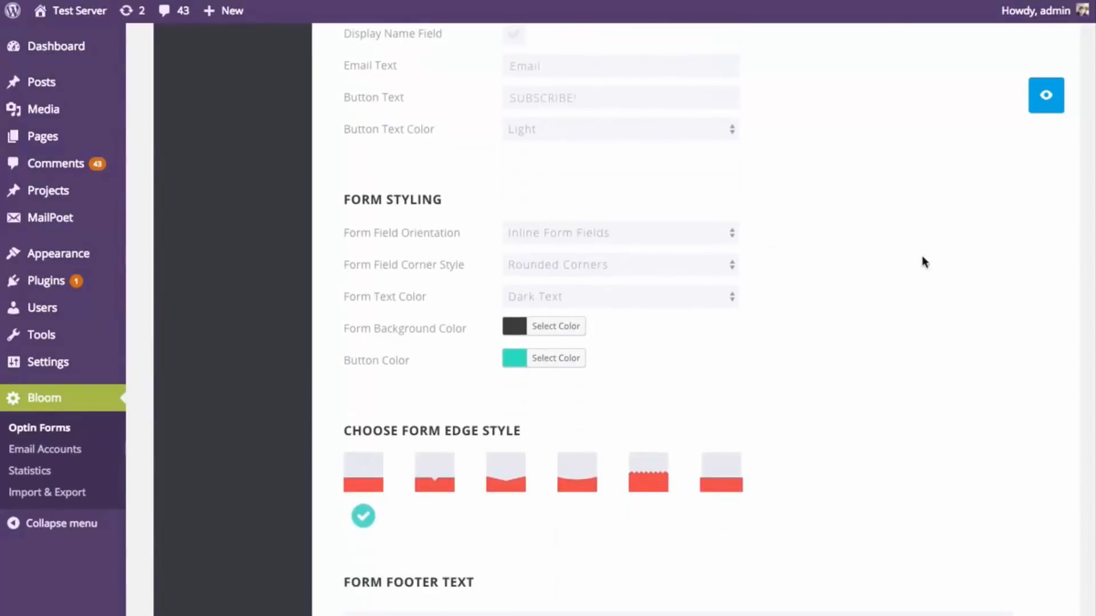
{"action": "scroll", "coordinate": [936, 255], "scroll_direction": "down", "scroll_amount": 1}
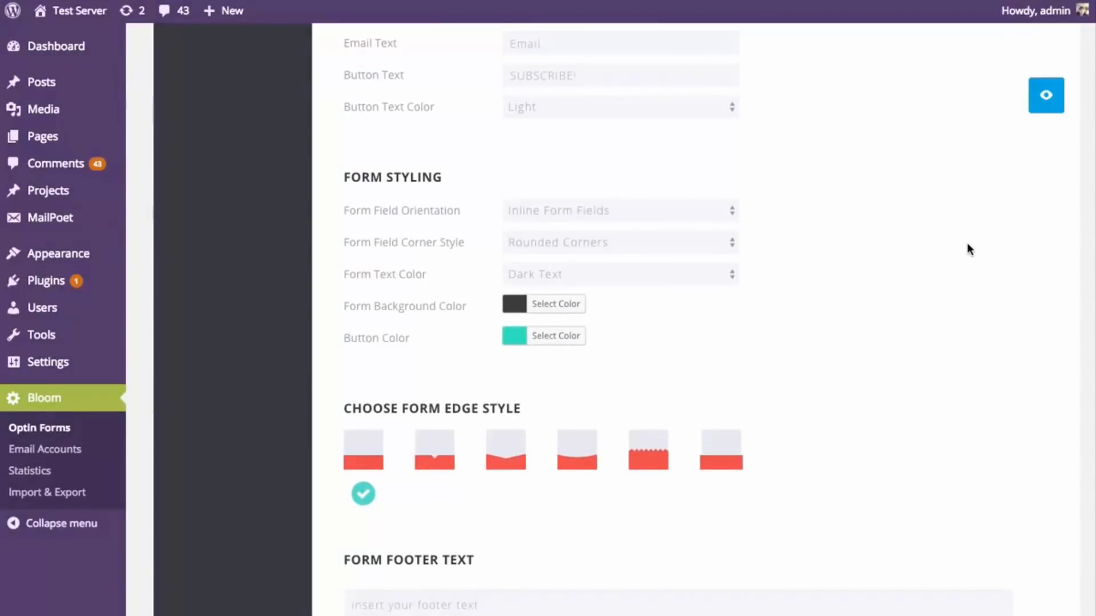
{"action": "left_click", "coordinate": [1050, 112]}
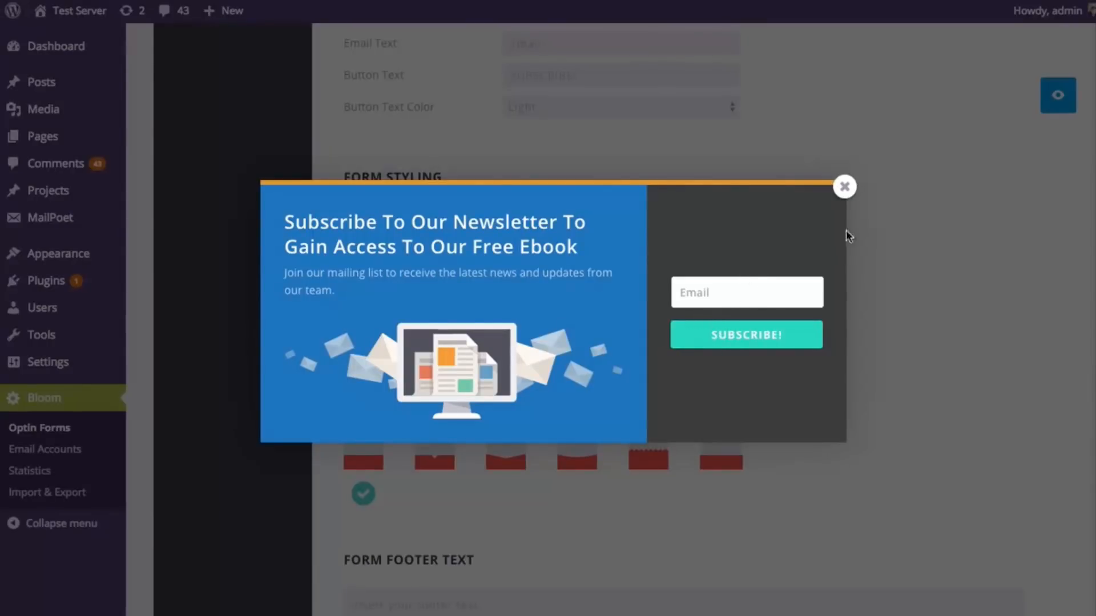
Set the form's button color to the orange preset swatch and preview the pop-up.
{"action": "left_click", "coordinate": [844, 187]}
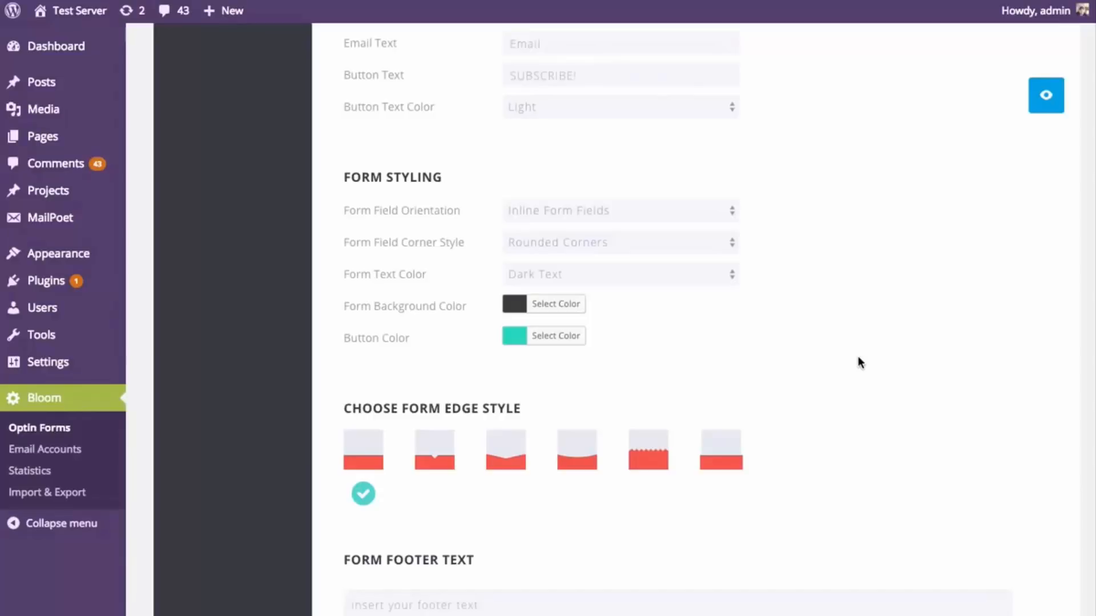
{"action": "left_click", "coordinate": [514, 339]}
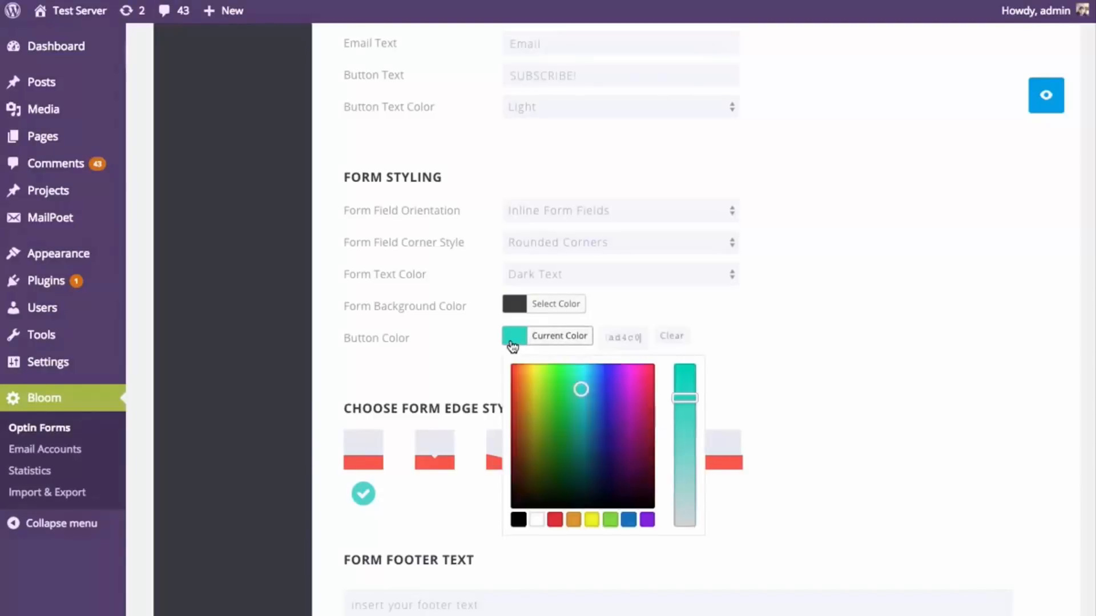
{"action": "left_click", "coordinate": [573, 519]}
{"action": "left_click", "coordinate": [922, 312]}
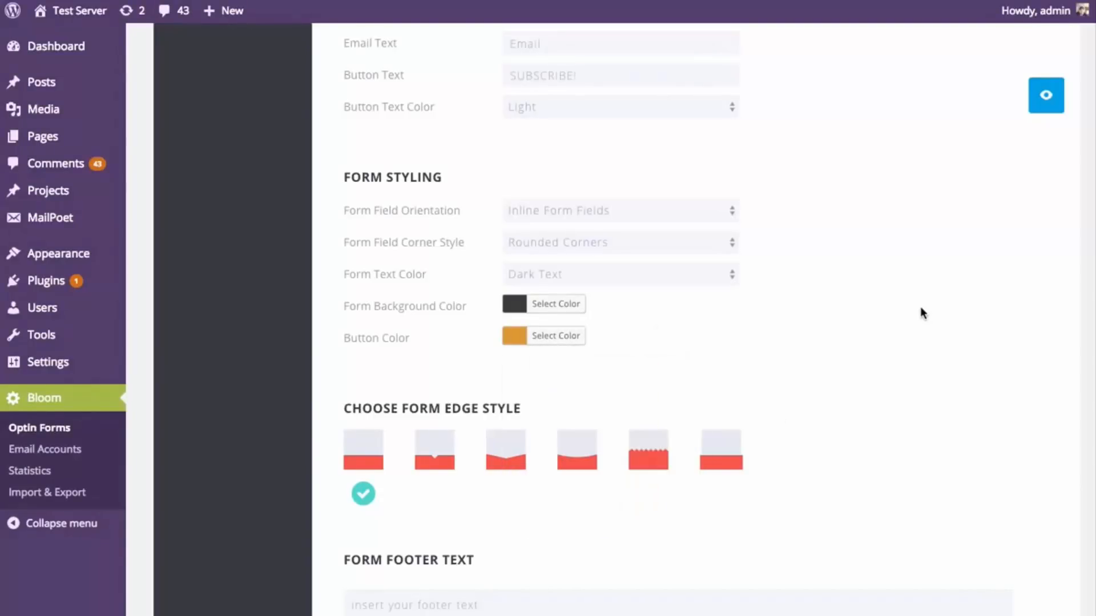
{"action": "left_click", "coordinate": [1043, 98]}
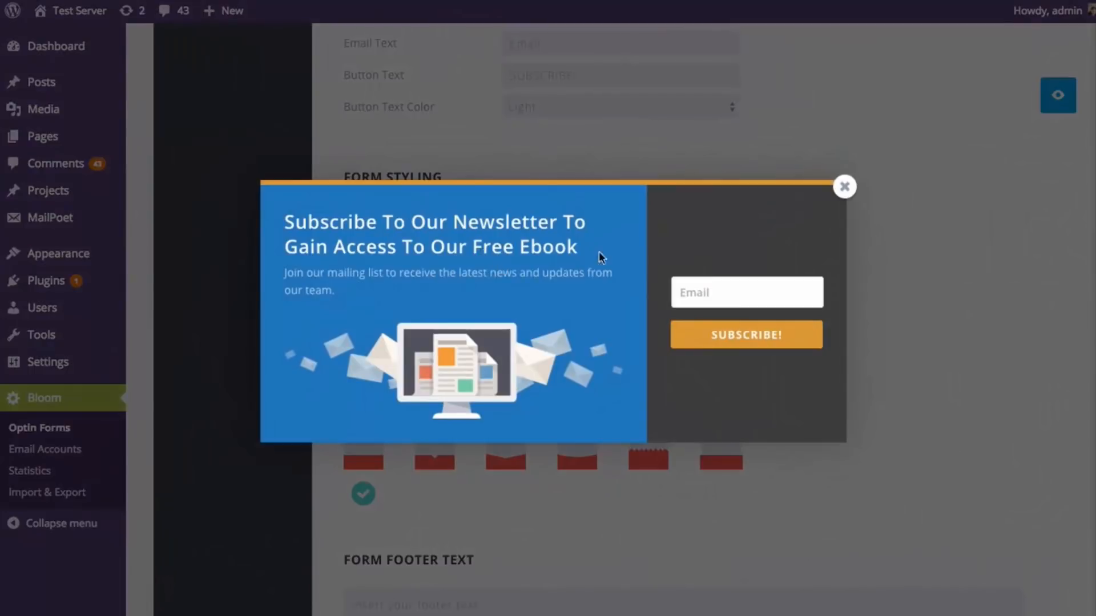
{"action": "left_click", "coordinate": [843, 186]}
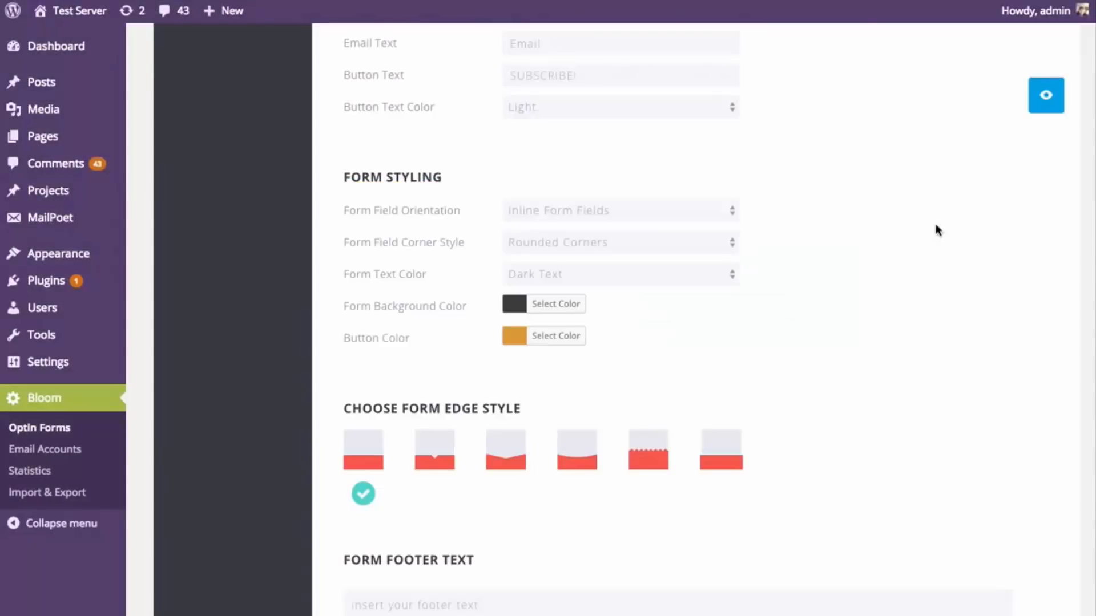
Set the form background color to the blue preset, darken it slightly, and preview the pop-up.
{"action": "left_click", "coordinate": [515, 308]}
{"action": "left_click", "coordinate": [630, 490]}
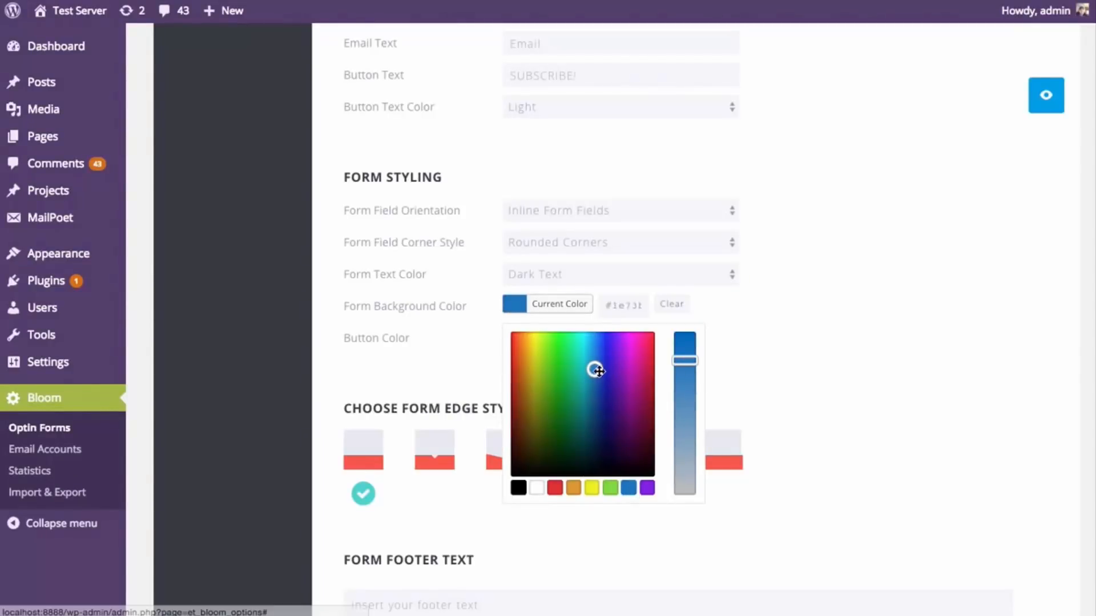
{"action": "left_click_drag", "start_coordinate": [594, 369], "coordinate": [595, 383]}
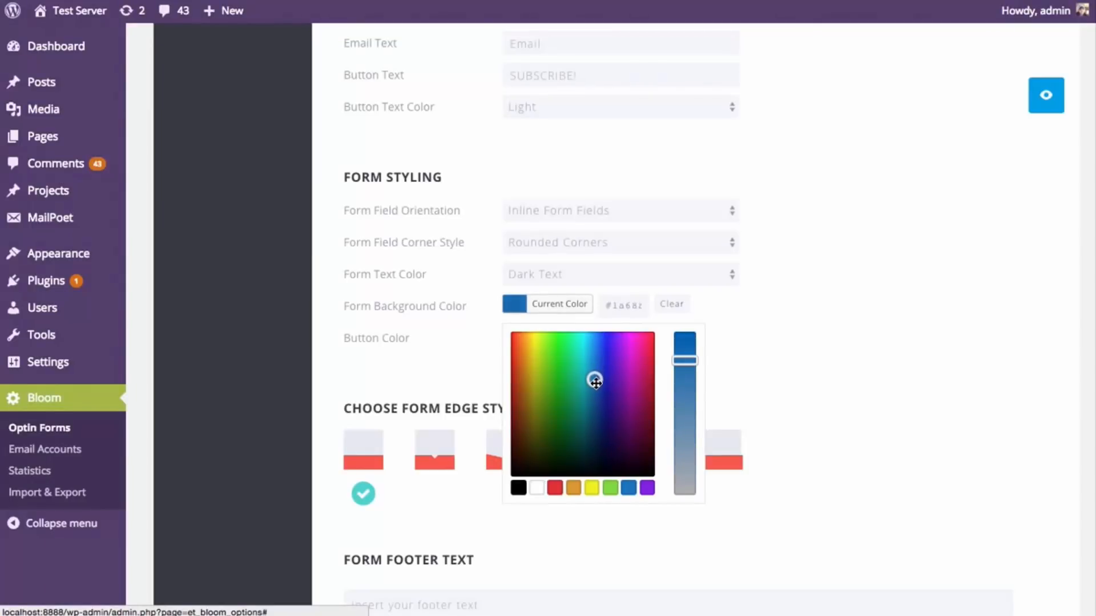
{"action": "left_click", "coordinate": [796, 307]}
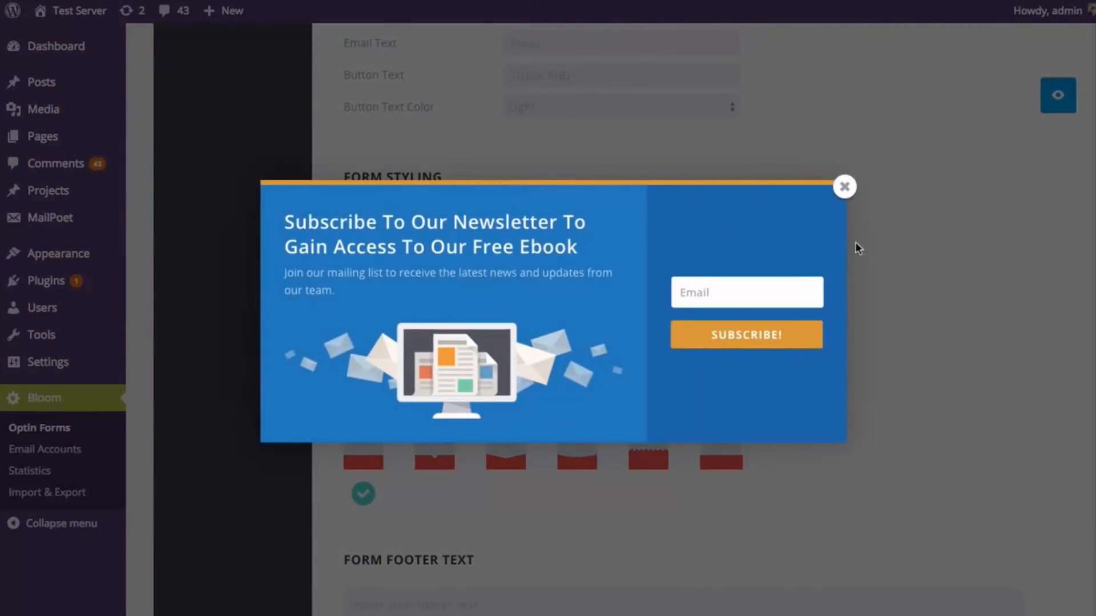
{"action": "left_click", "coordinate": [844, 188]}
Try the zigzag form edge style and preview how it looks on the pop-up.
{"action": "scroll", "coordinate": [856, 331], "scroll_direction": "down", "scroll_amount": 3}
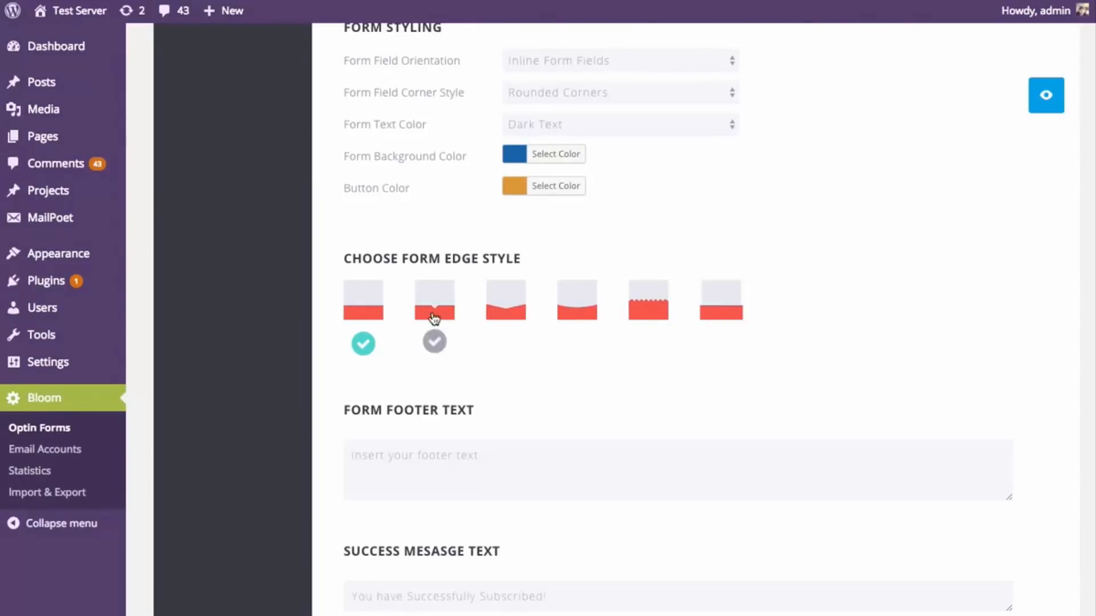
{"action": "left_click", "coordinate": [629, 301]}
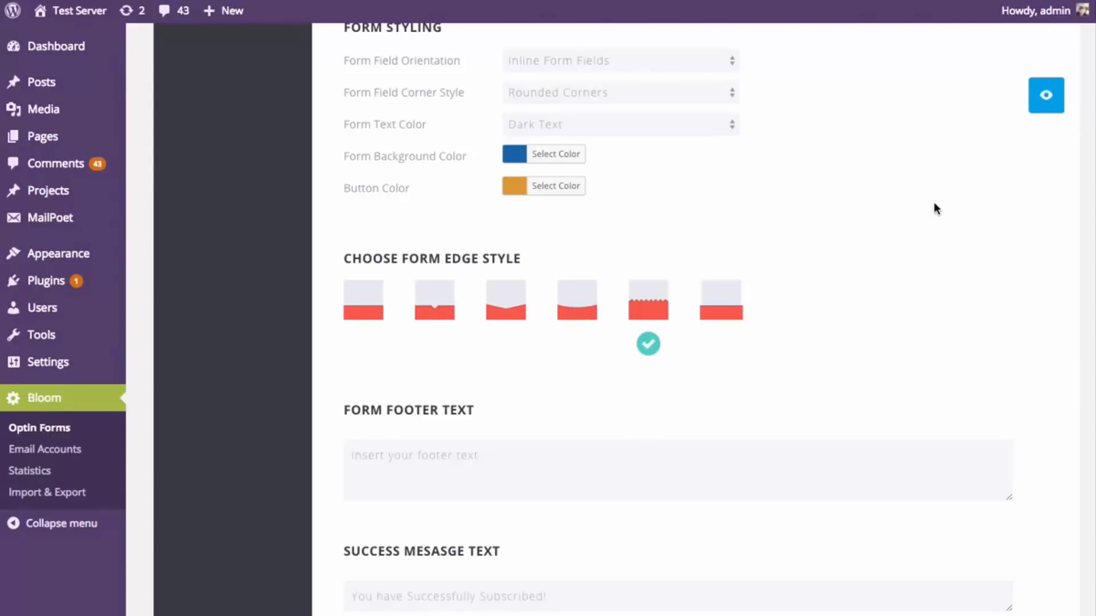
{"action": "left_click", "coordinate": [1048, 99]}
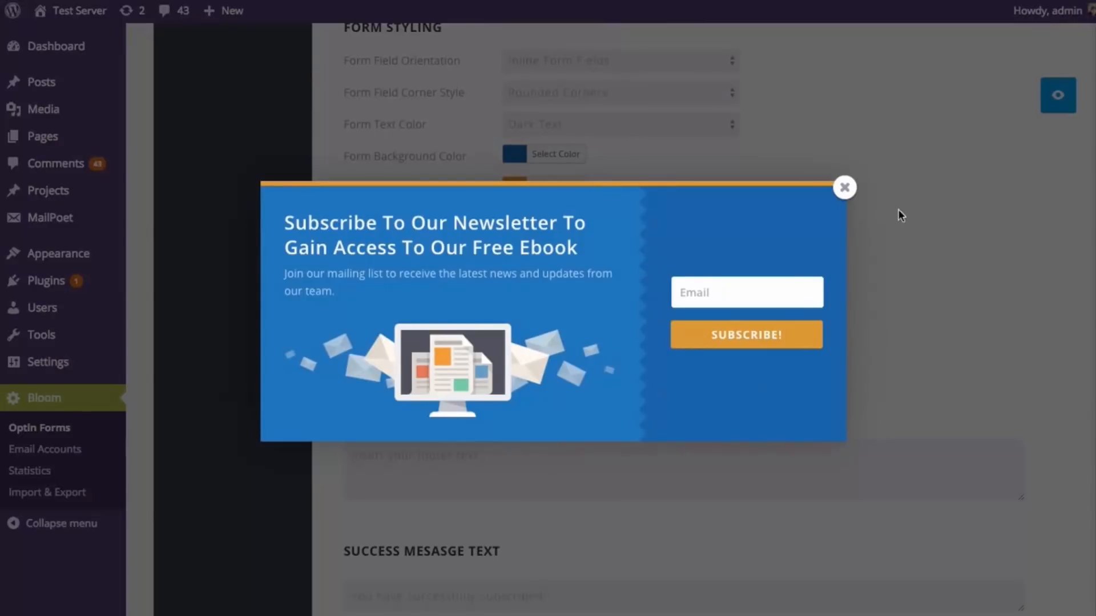
{"action": "left_click", "coordinate": [845, 188]}
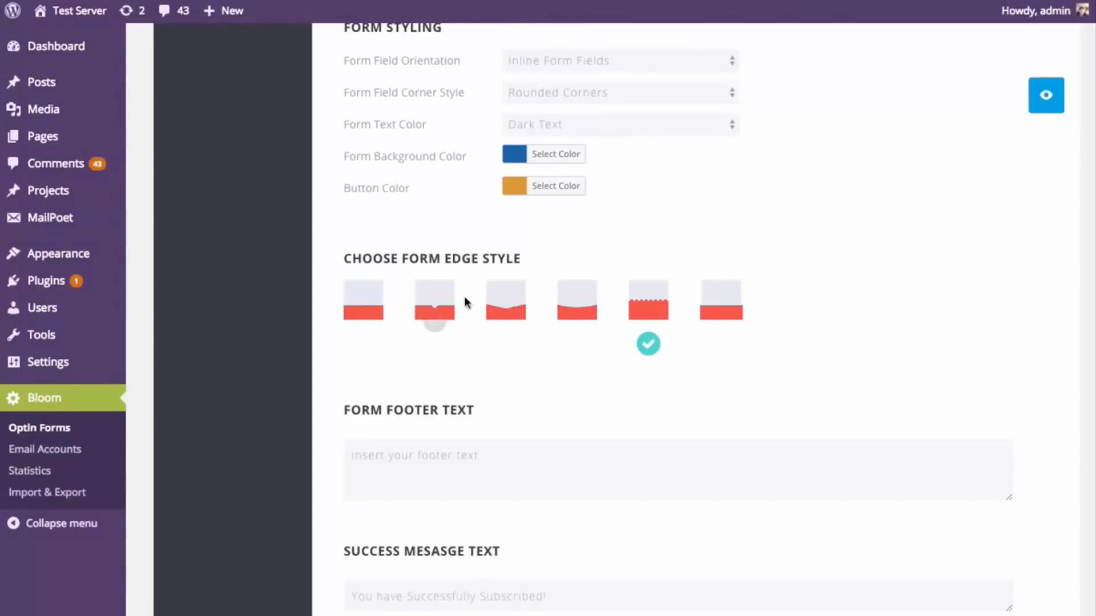
Apply the wide pointed form edge style, the third option, and preview the pop-up.
{"action": "left_click", "coordinate": [506, 303]}
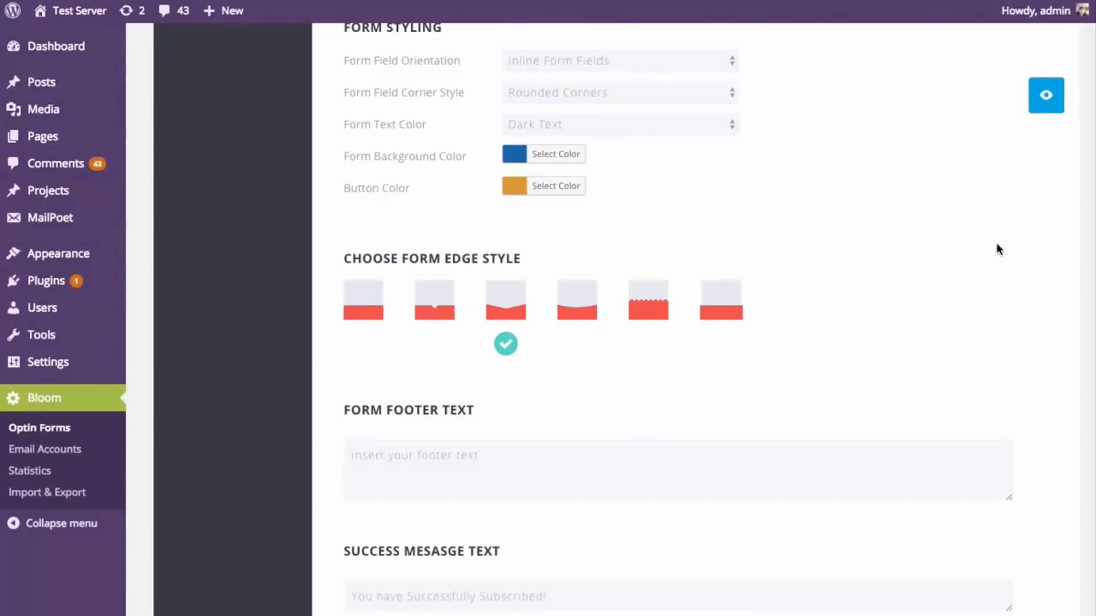
{"action": "left_click", "coordinate": [1034, 101]}
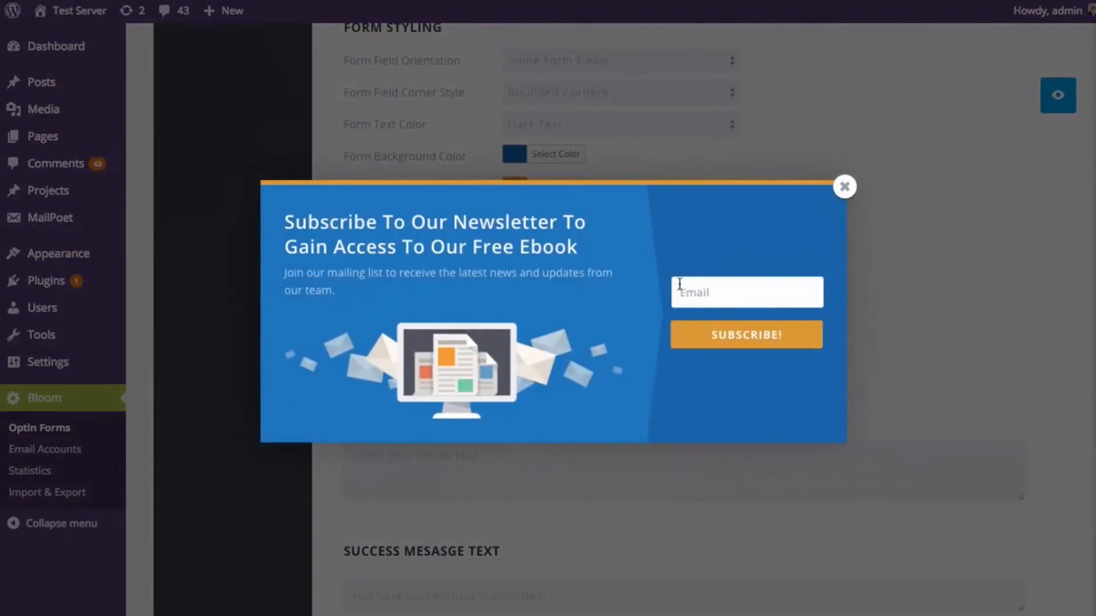
{"action": "left_click", "coordinate": [845, 186]}
Examine the form footer text, success message text and custom CSS fields.
{"action": "scroll", "coordinate": [973, 223], "scroll_direction": "down", "scroll_amount": 3}
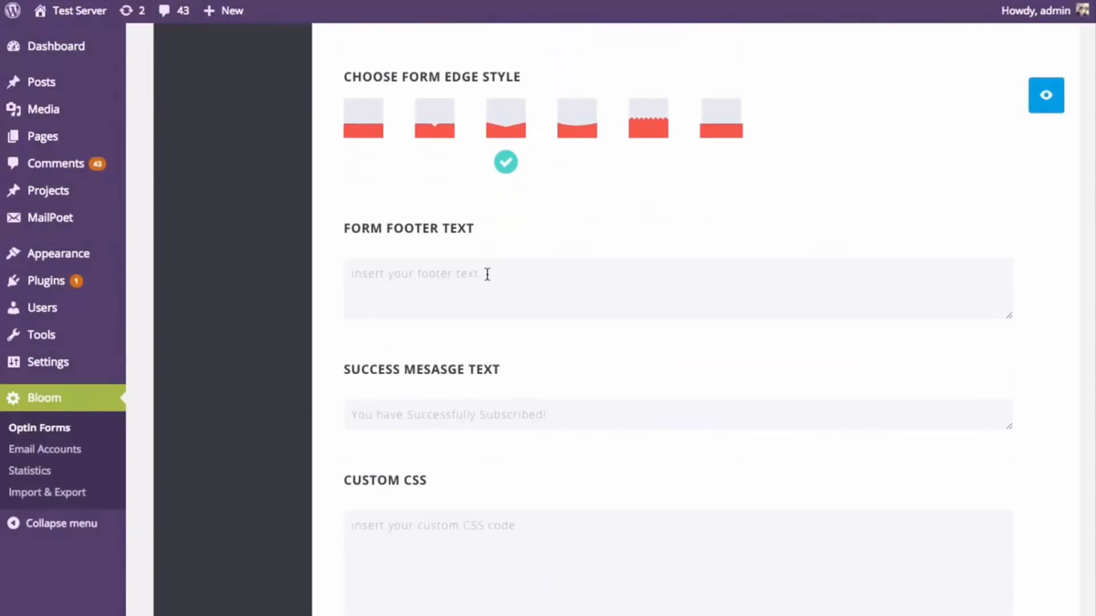
{"action": "scroll", "coordinate": [491, 275], "scroll_direction": "down", "scroll_amount": 2}
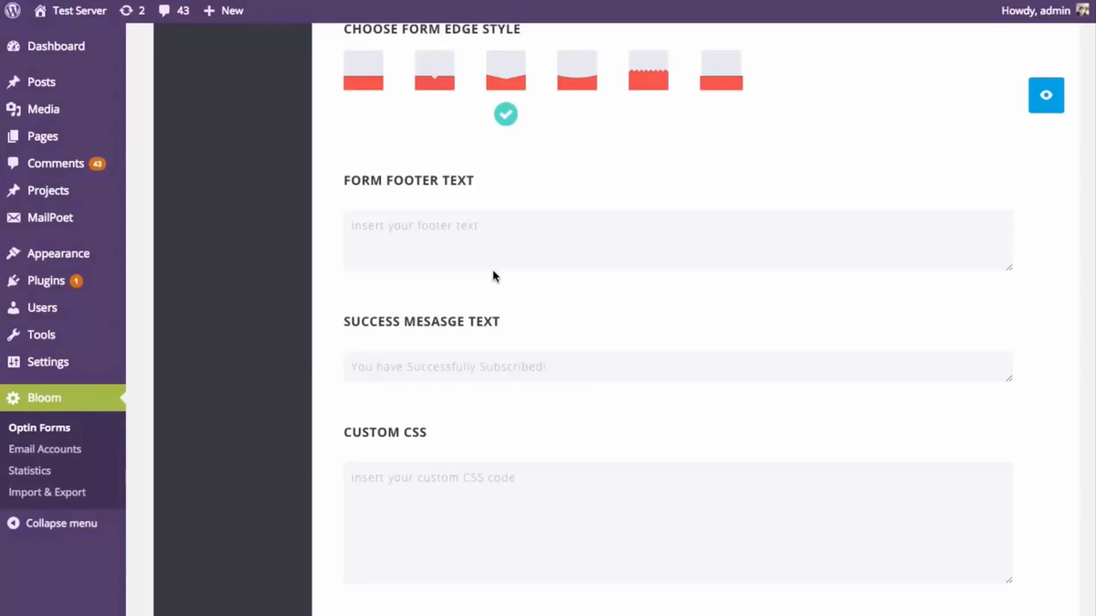
{"action": "scroll", "coordinate": [435, 367], "scroll_direction": "down", "scroll_amount": 4}
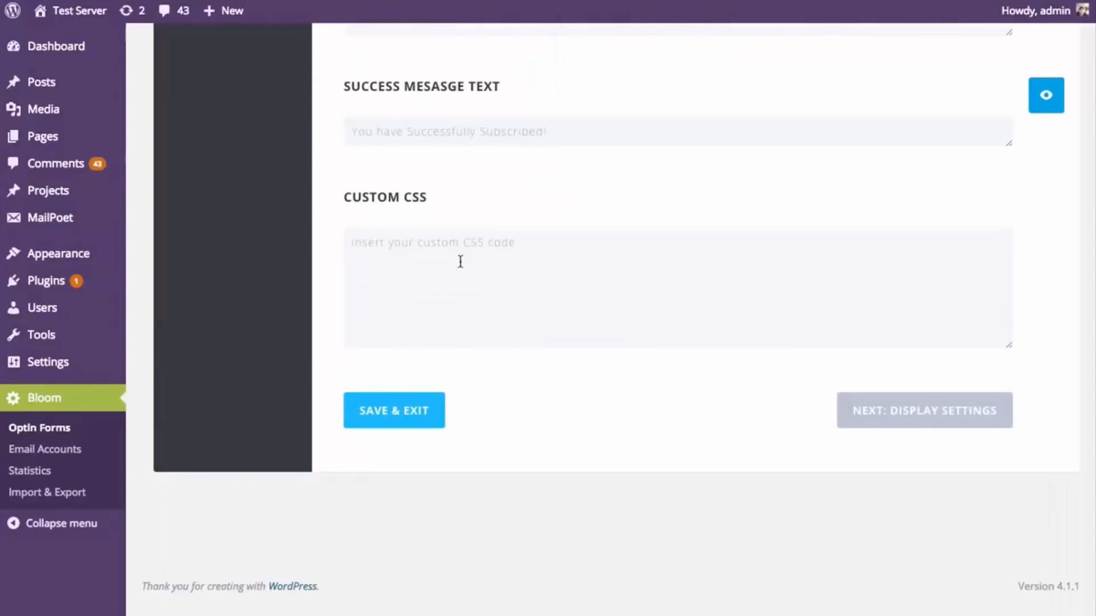
{"action": "left_click", "coordinate": [496, 132]}
Revisit the optin's Setup and Design pages, then continue to its Display Settings.
{"action": "scroll", "coordinate": [617, 319], "scroll_direction": "up", "scroll_amount": 15}
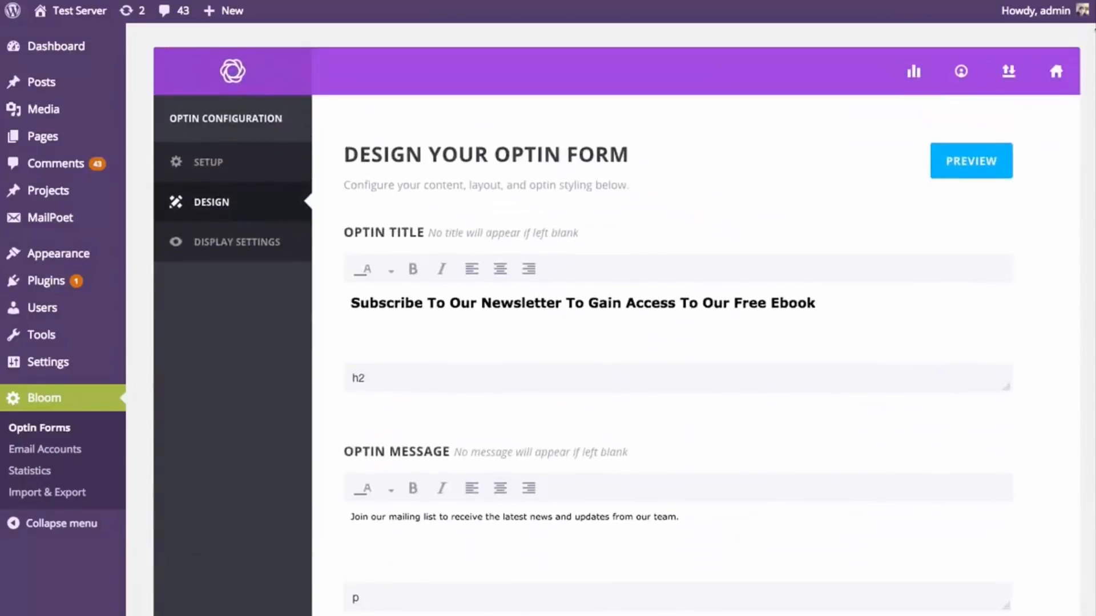
{"action": "mouse_move", "coordinate": [1093, 29]}
{"action": "left_mouse_down"}
{"action": "mouse_move", "coordinate": [1094, 42]}
{"action": "mouse_move", "coordinate": [1094, 28]}
{"action": "left_mouse_up"}
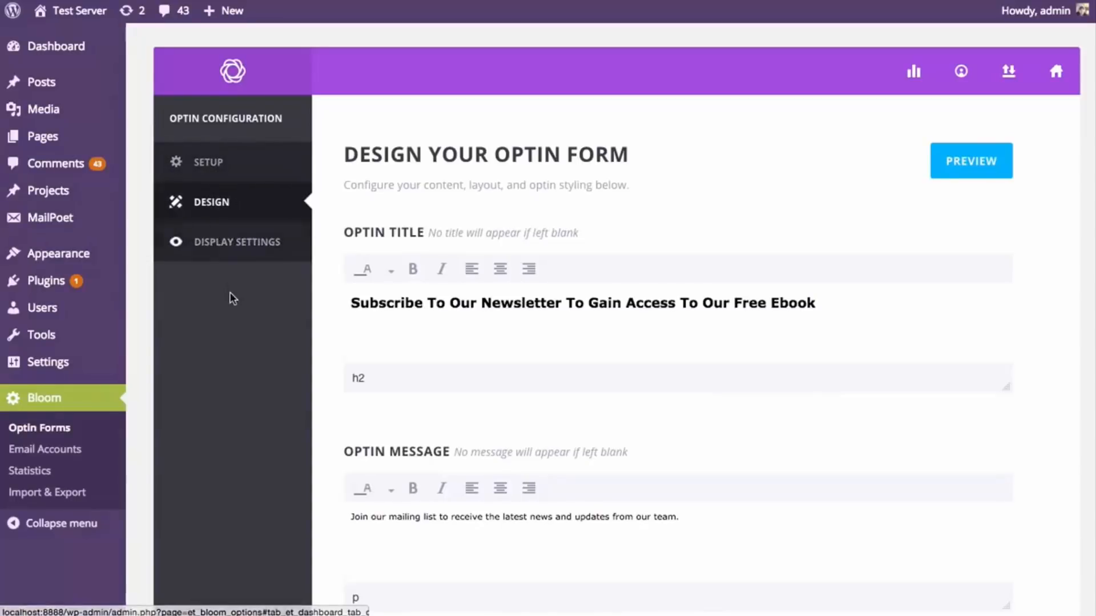
{"action": "left_click", "coordinate": [237, 173]}
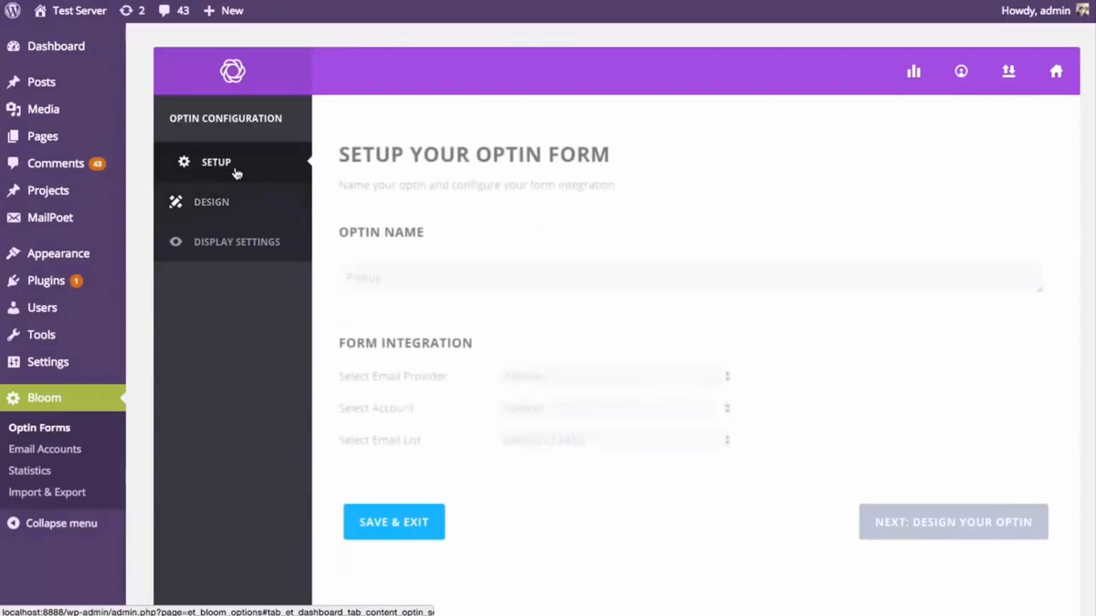
{"action": "left_click", "coordinate": [226, 204]}
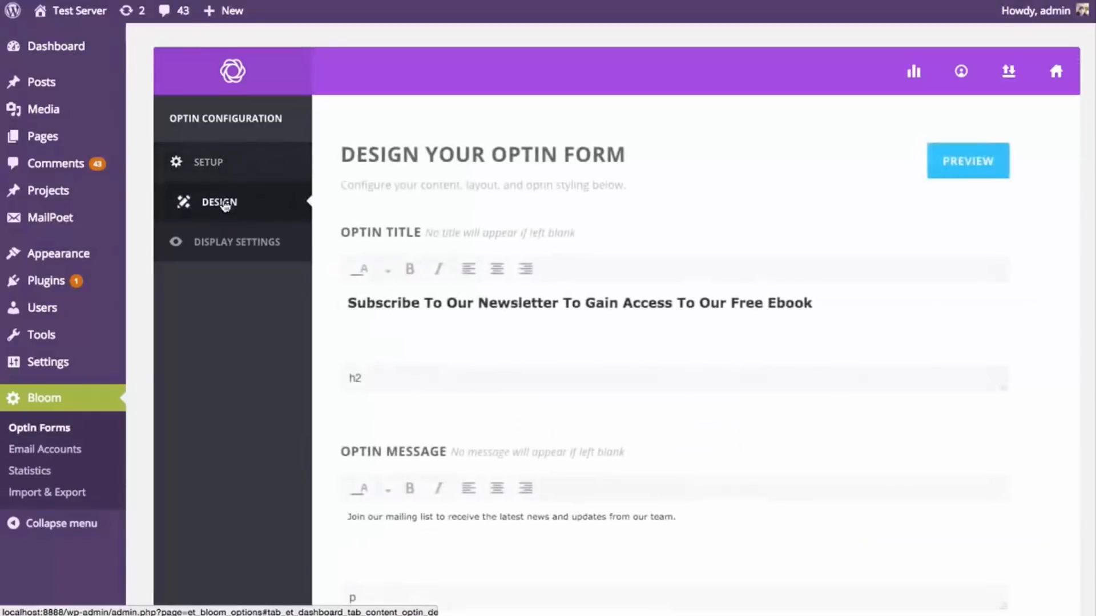
{"action": "scroll", "coordinate": [837, 299], "scroll_direction": "down", "scroll_amount": 10}
{"action": "scroll", "coordinate": [839, 306], "scroll_direction": "down", "scroll_amount": 20}
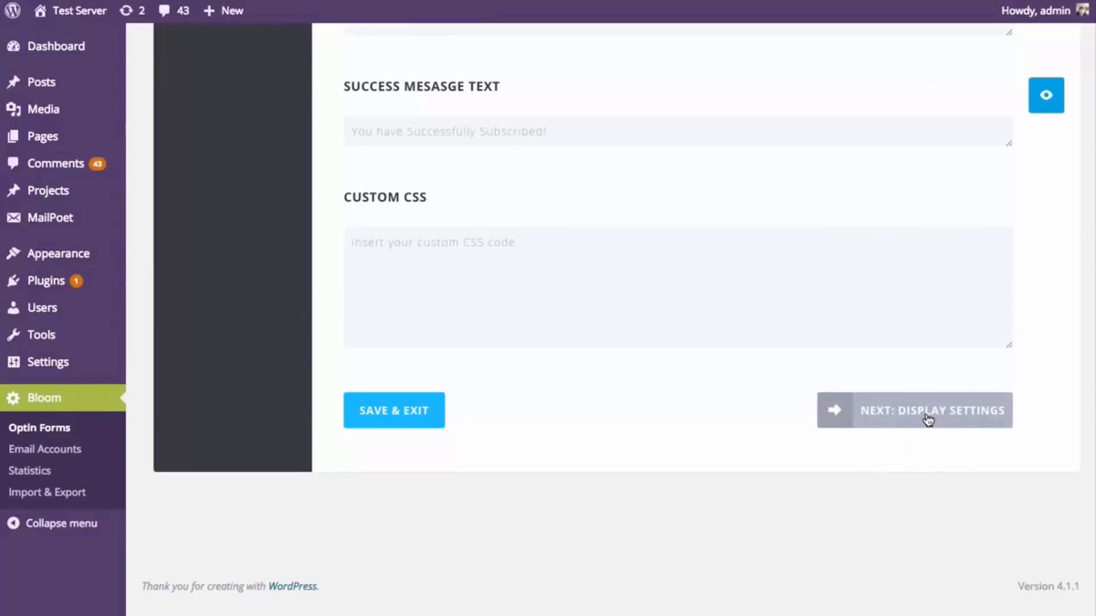
{"action": "left_click", "coordinate": [928, 421]}
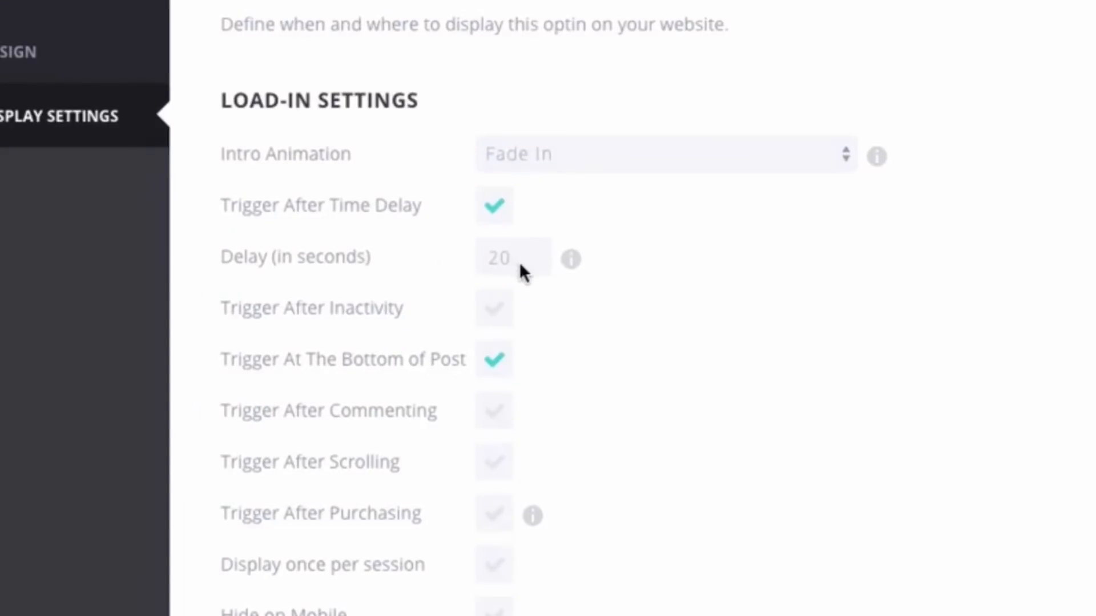
Check the time delay value, then turn Trigger After Inactivity on and off again.
{"action": "double_click", "coordinate": [524, 260]}
{"action": "left_click", "coordinate": [729, 267]}
{"action": "left_click", "coordinate": [496, 309]}
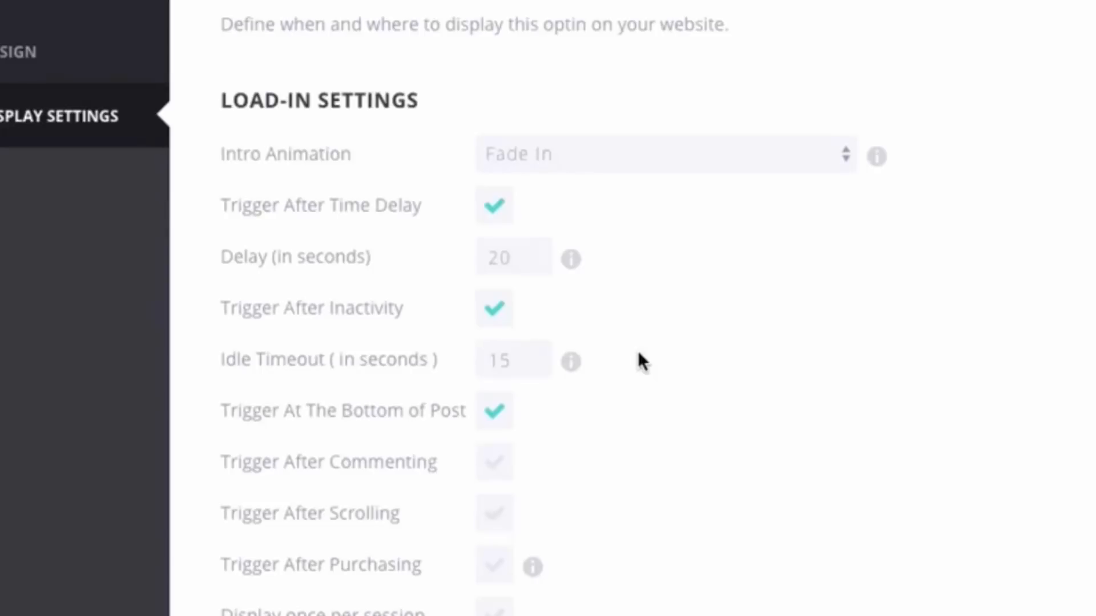
{"action": "left_click", "coordinate": [494, 311]}
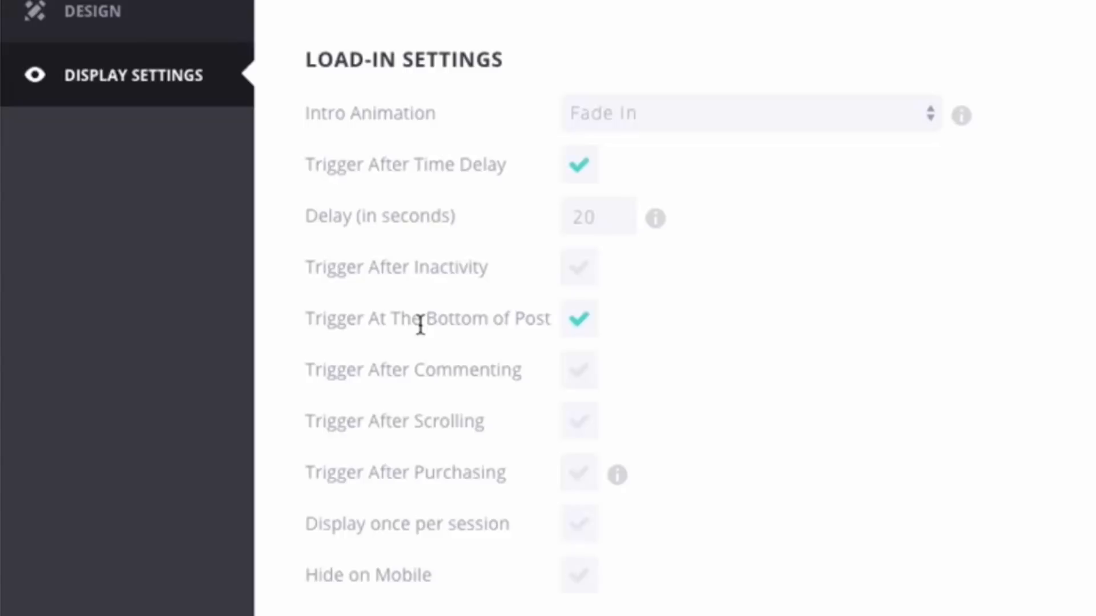
Try the Trigger After Commenting and Trigger After Scrolling options, turning each one back off.
{"action": "left_click", "coordinate": [581, 372]}
{"action": "left_click", "coordinate": [591, 377]}
{"action": "left_click", "coordinate": [574, 376]}
{"action": "left_click", "coordinate": [574, 376]}
{"action": "left_click", "coordinate": [576, 432]}
{"action": "left_click", "coordinate": [574, 432]}
{"action": "left_click", "coordinate": [596, 425]}
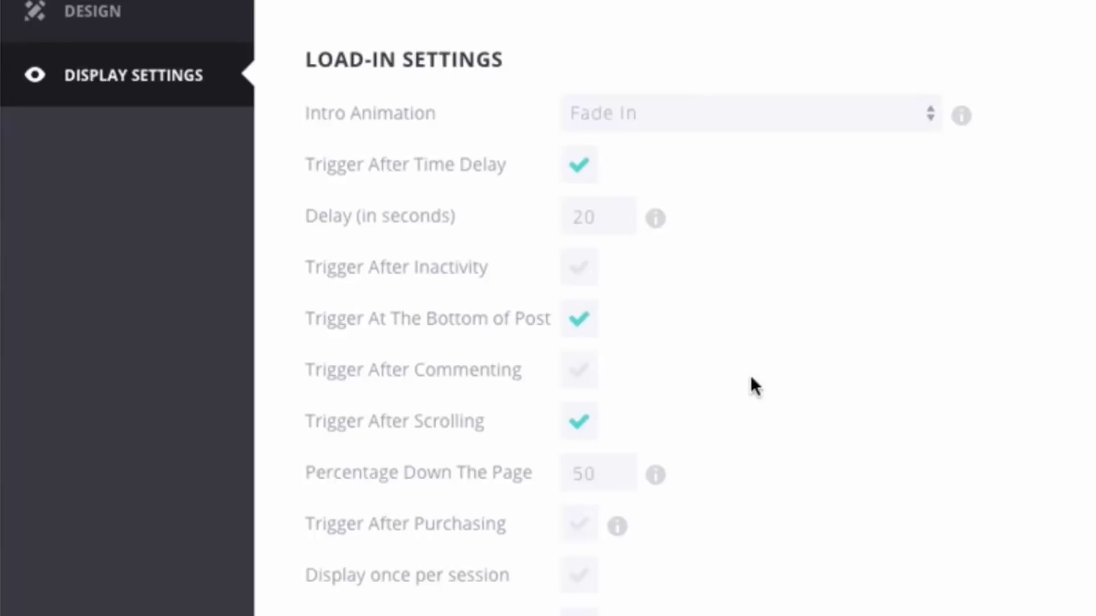
{"action": "left_click", "coordinate": [586, 425]}
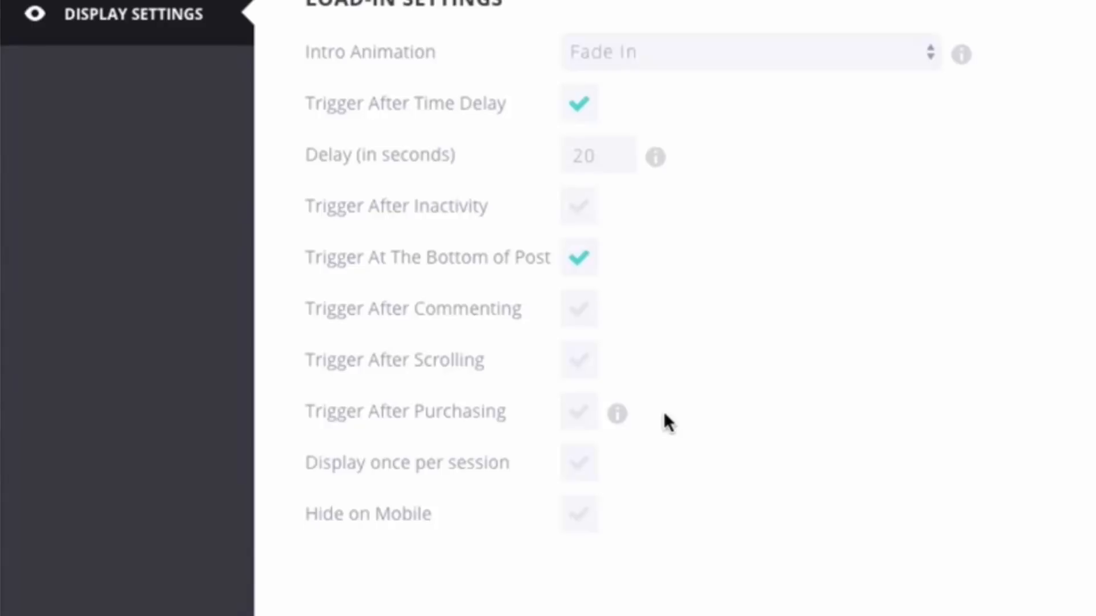
Turn on the Trigger After Purchasing option and turn it off again.
{"action": "left_click", "coordinate": [537, 371]}
{"action": "left_click", "coordinate": [538, 373]}
{"action": "left_click", "coordinate": [577, 421]}
{"action": "left_click", "coordinate": [577, 421]}
Turn on the Display once per session option and check its session duration field.
{"action": "left_click", "coordinate": [568, 465]}
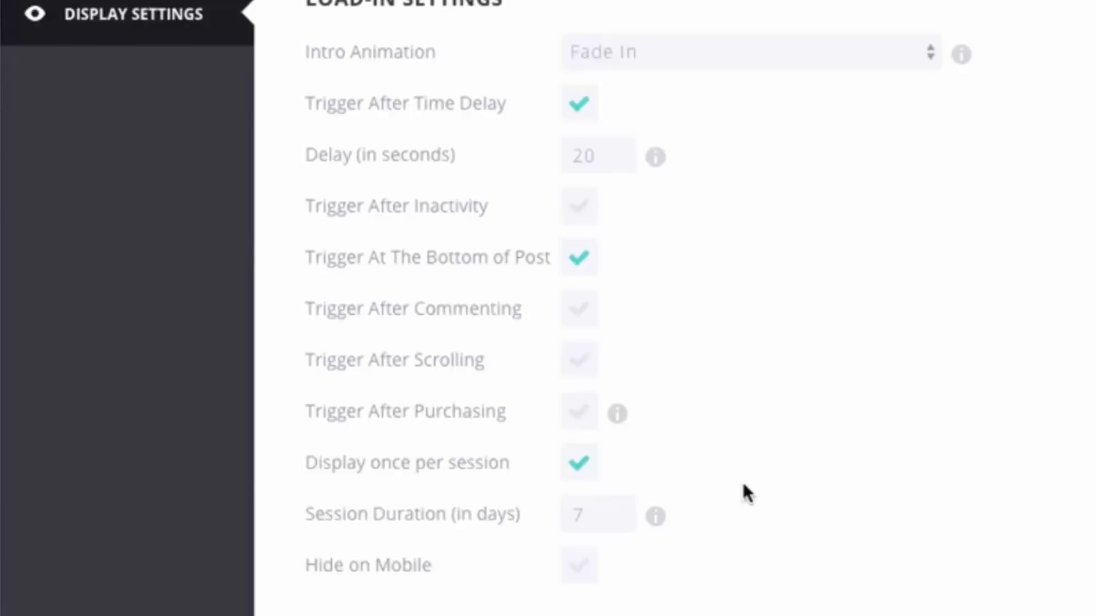
{"action": "double_click", "coordinate": [604, 510]}
{"action": "left_click", "coordinate": [745, 471]}
Turn on the Hide on Mobile option and turn it off again.
{"action": "scroll", "coordinate": [765, 468], "scroll_direction": "down", "scroll_amount": 3}
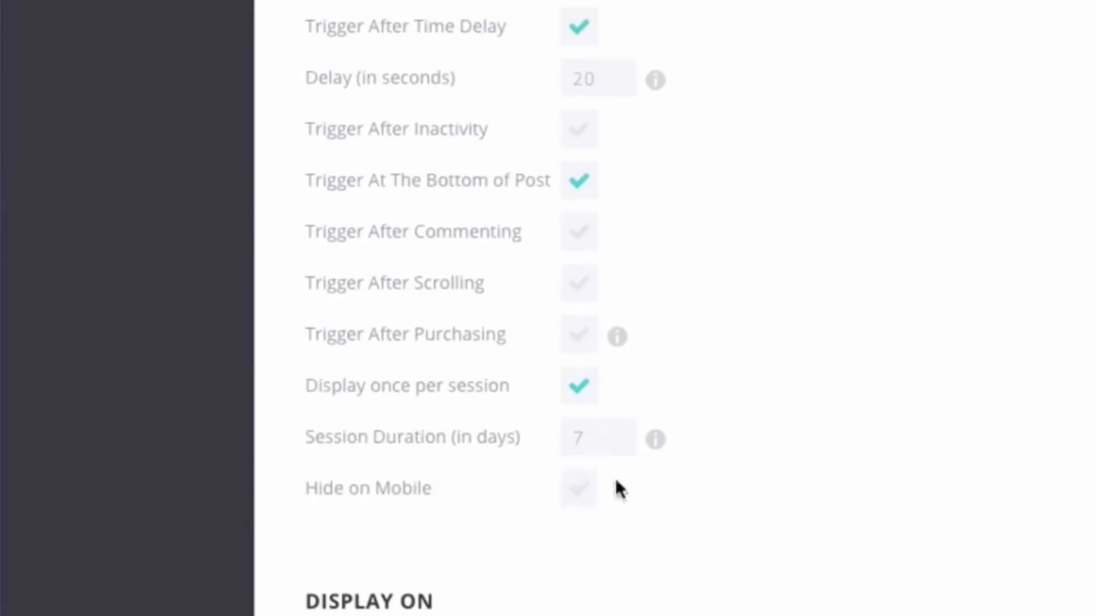
{"action": "left_click", "coordinate": [585, 499]}
{"action": "left_click", "coordinate": [588, 504]}
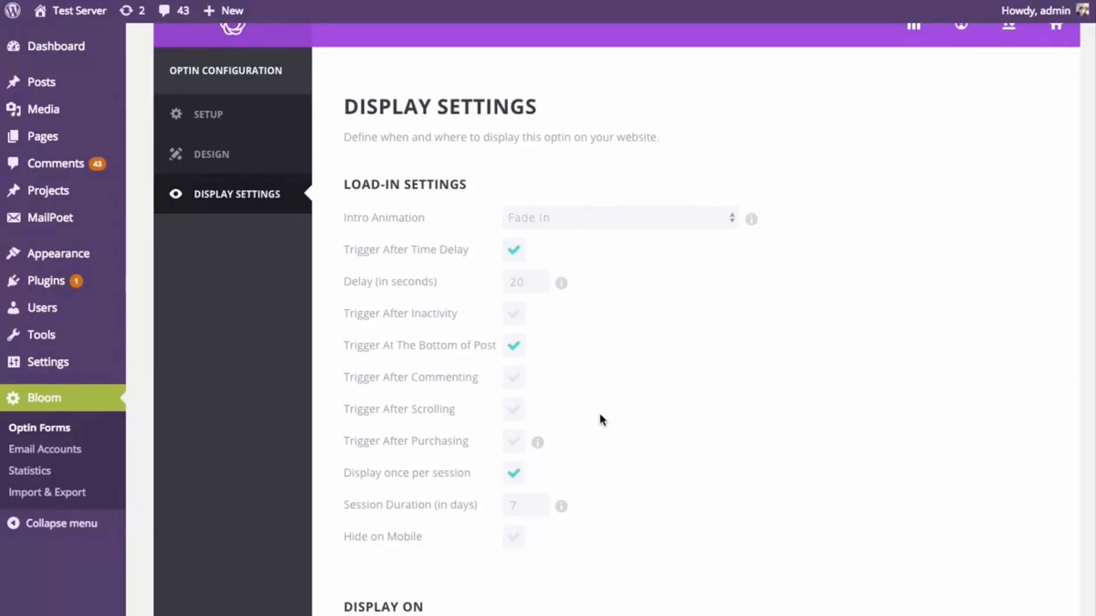
Review the Display On options, turning Everything on and off again.
{"action": "scroll", "coordinate": [728, 333], "scroll_direction": "down", "scroll_amount": 6}
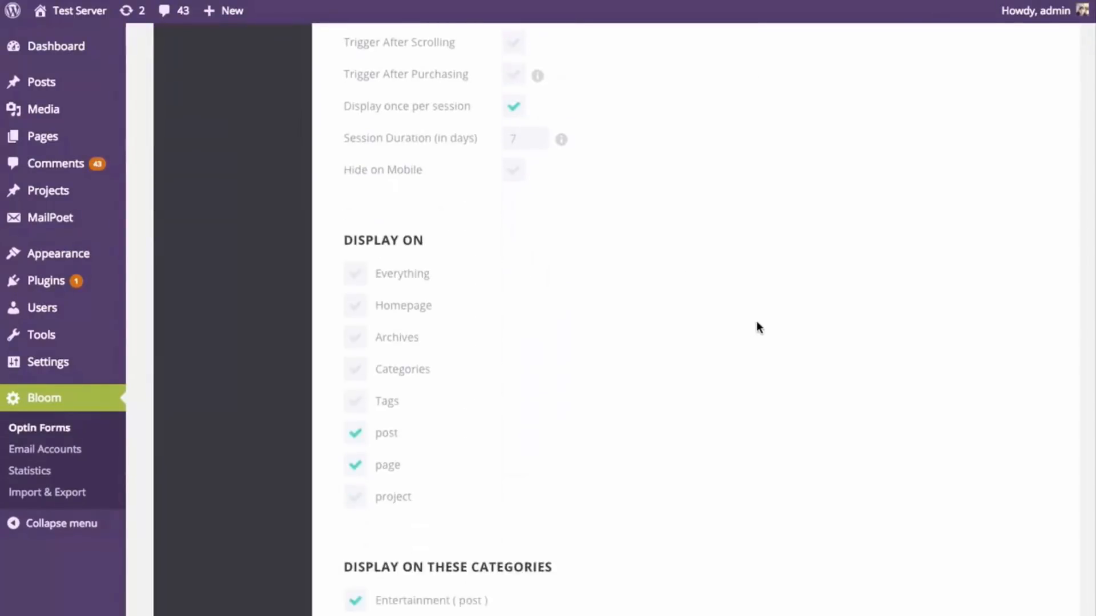
{"action": "scroll", "coordinate": [758, 327], "scroll_direction": "down", "scroll_amount": 3}
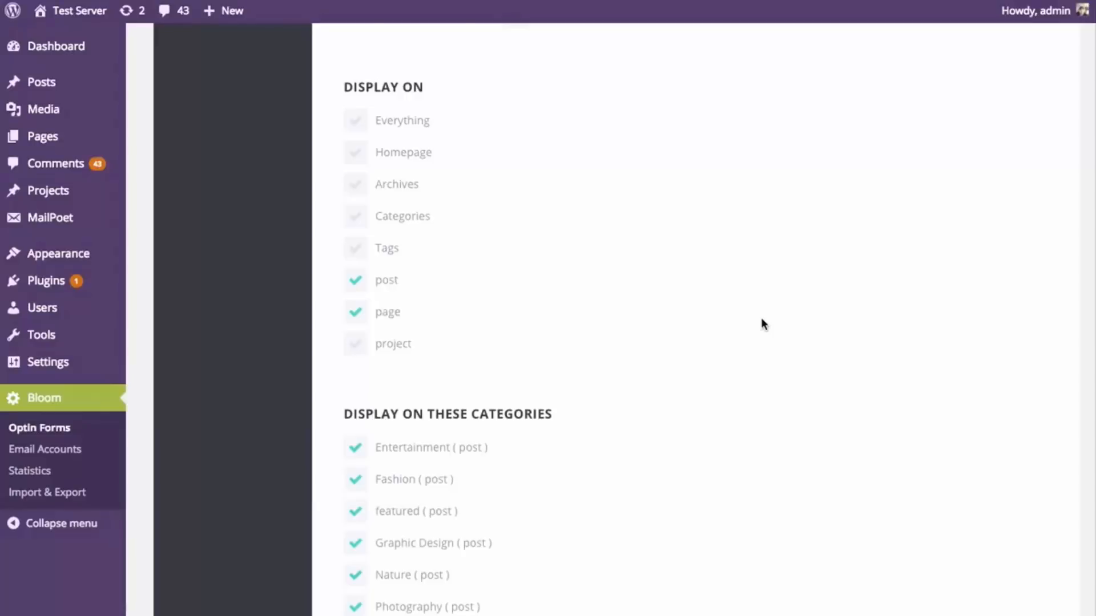
{"action": "scroll", "coordinate": [761, 323], "scroll_direction": "up", "scroll_amount": 5}
{"action": "scroll", "coordinate": [748, 325], "scroll_direction": "down", "scroll_amount": 4}
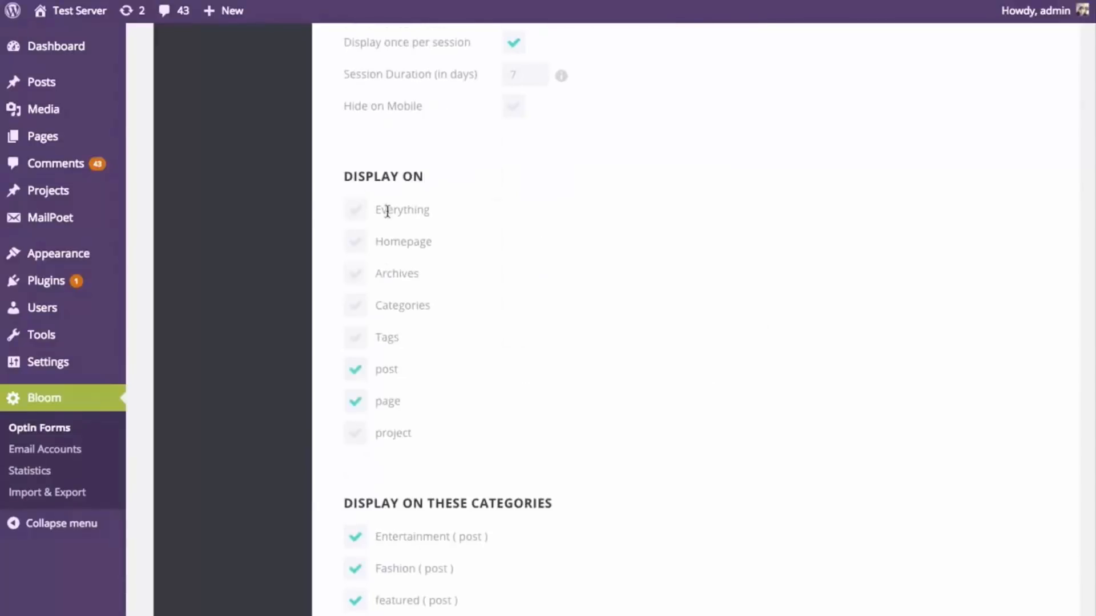
{"action": "left_click", "coordinate": [349, 215]}
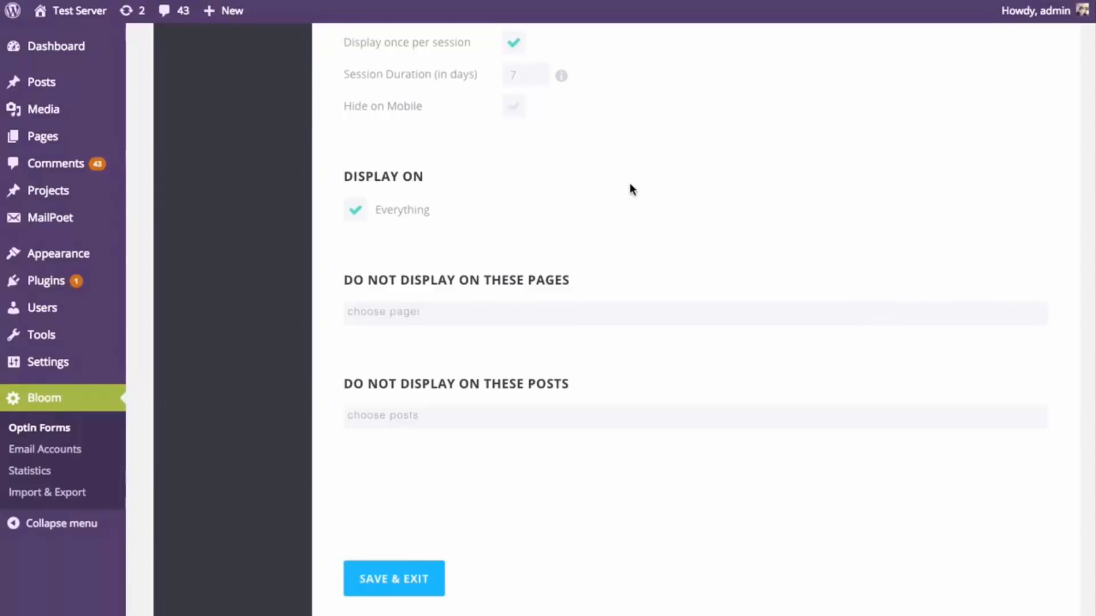
{"action": "left_click", "coordinate": [355, 219]}
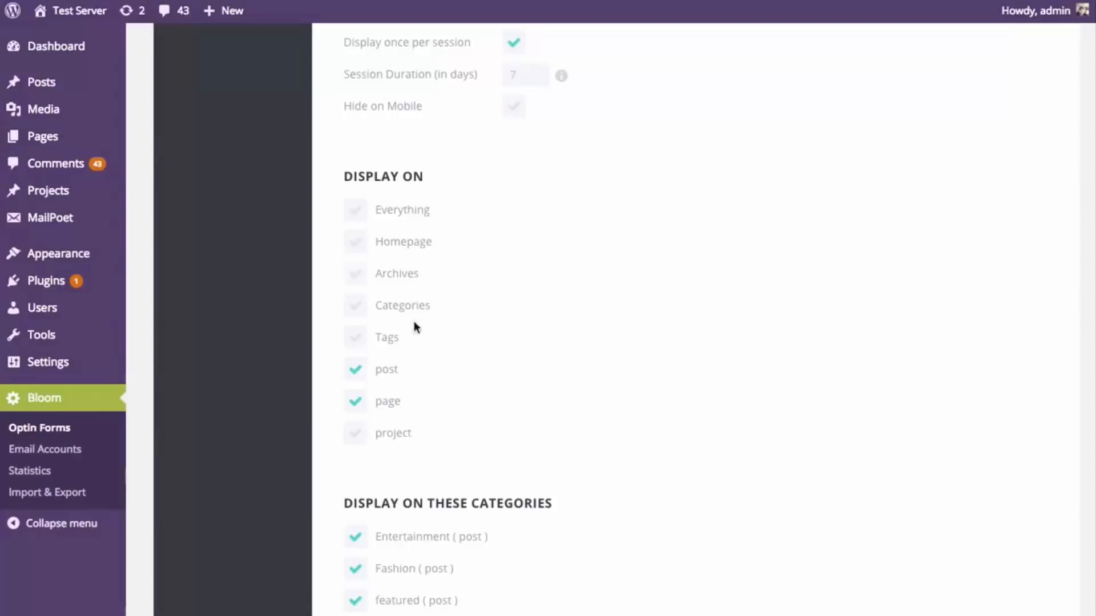
Turn off page under Display On and review the category checkboxes and the page and post display fields.
{"action": "left_click", "coordinate": [356, 400]}
{"action": "scroll", "coordinate": [751, 294], "scroll_direction": "down", "scroll_amount": 8}
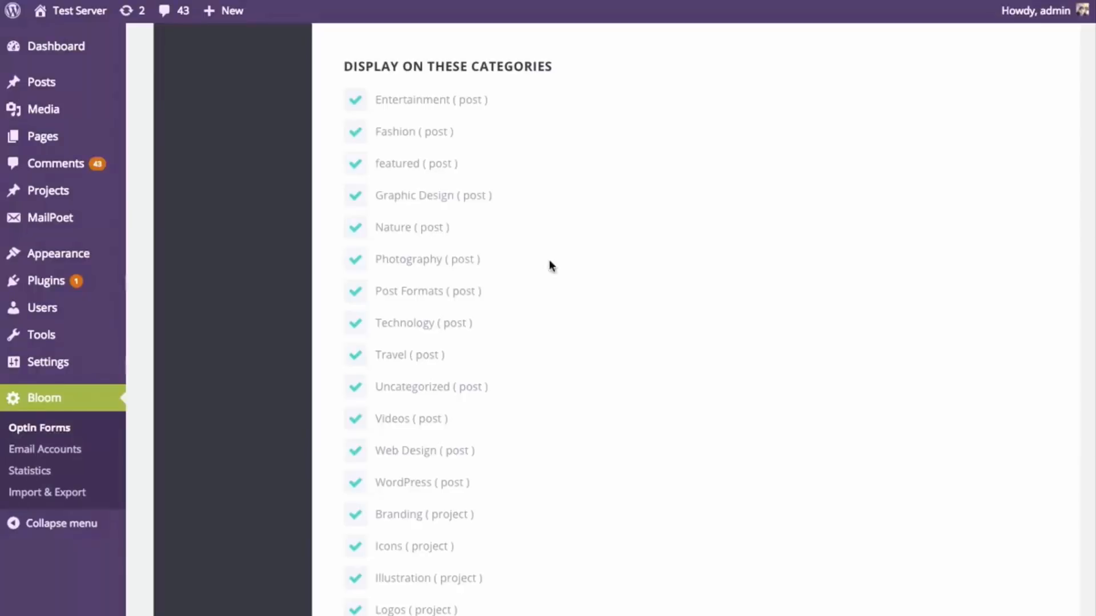
{"action": "scroll", "coordinate": [550, 264], "scroll_direction": "down", "scroll_amount": 8}
{"action": "scroll", "coordinate": [499, 301], "scroll_direction": "up", "scroll_amount": 13}
{"action": "scroll", "coordinate": [425, 342], "scroll_direction": "down", "scroll_amount": 3}
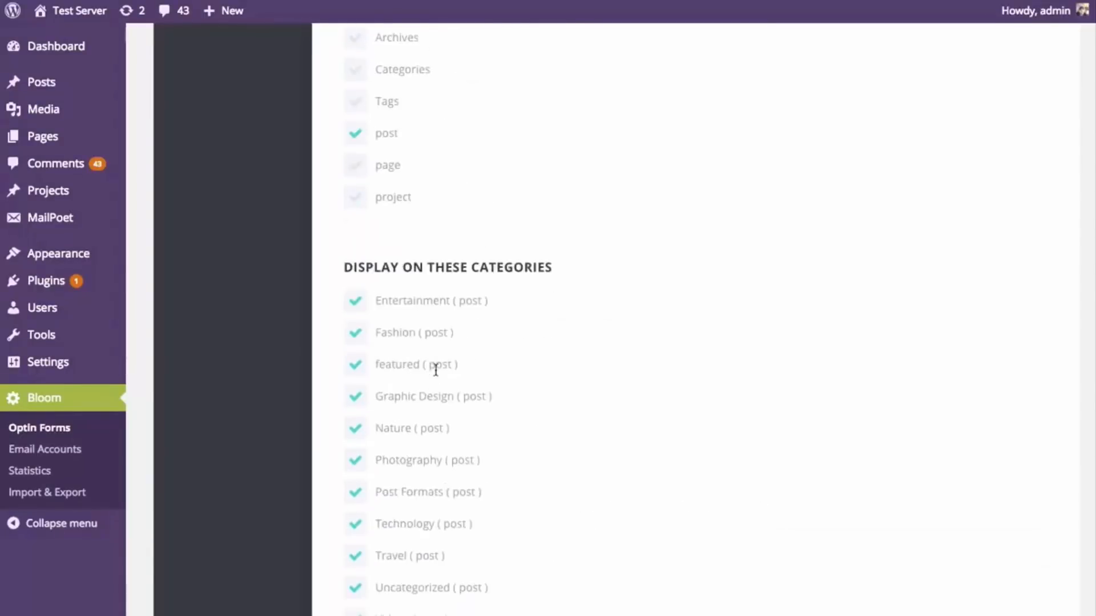
{"action": "scroll", "coordinate": [451, 364], "scroll_direction": "up", "scroll_amount": 3}
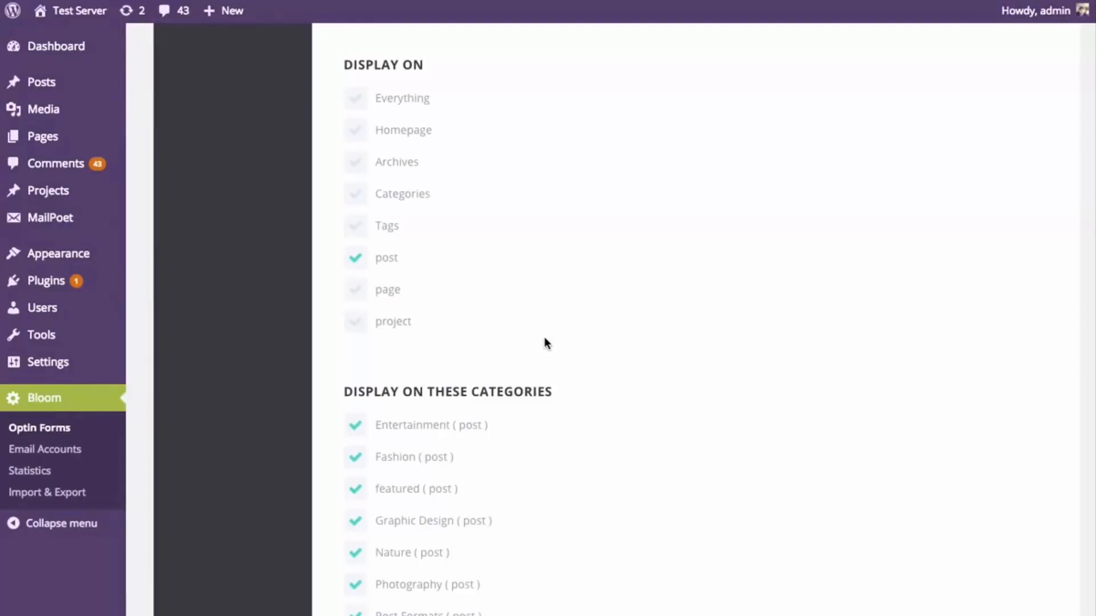
{"action": "scroll", "coordinate": [545, 340], "scroll_direction": "down", "scroll_amount": 5}
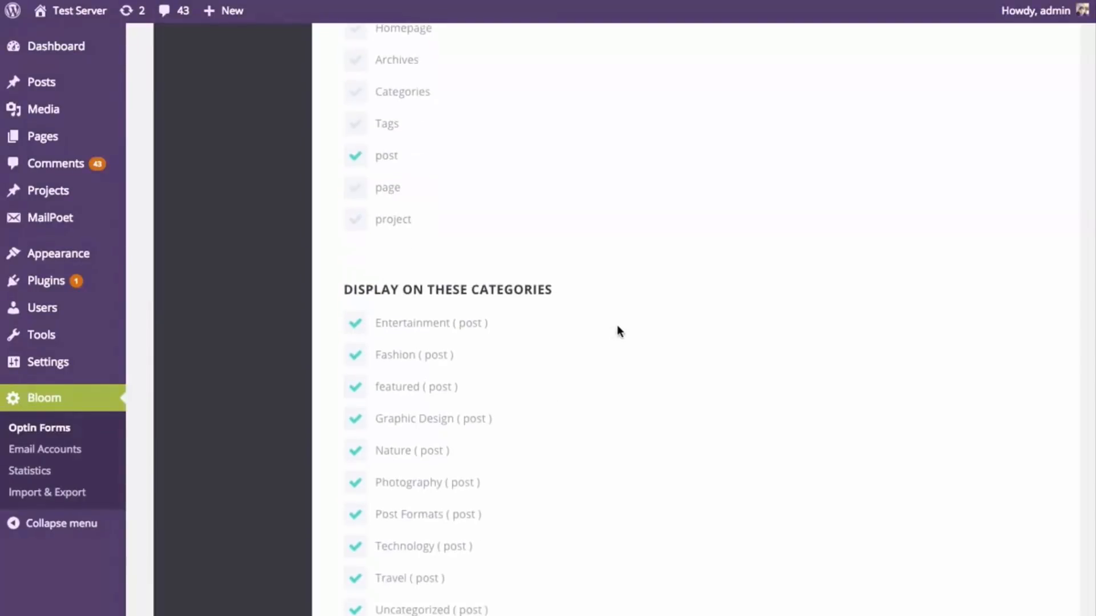
{"action": "scroll", "coordinate": [618, 329], "scroll_direction": "down", "scroll_amount": 3}
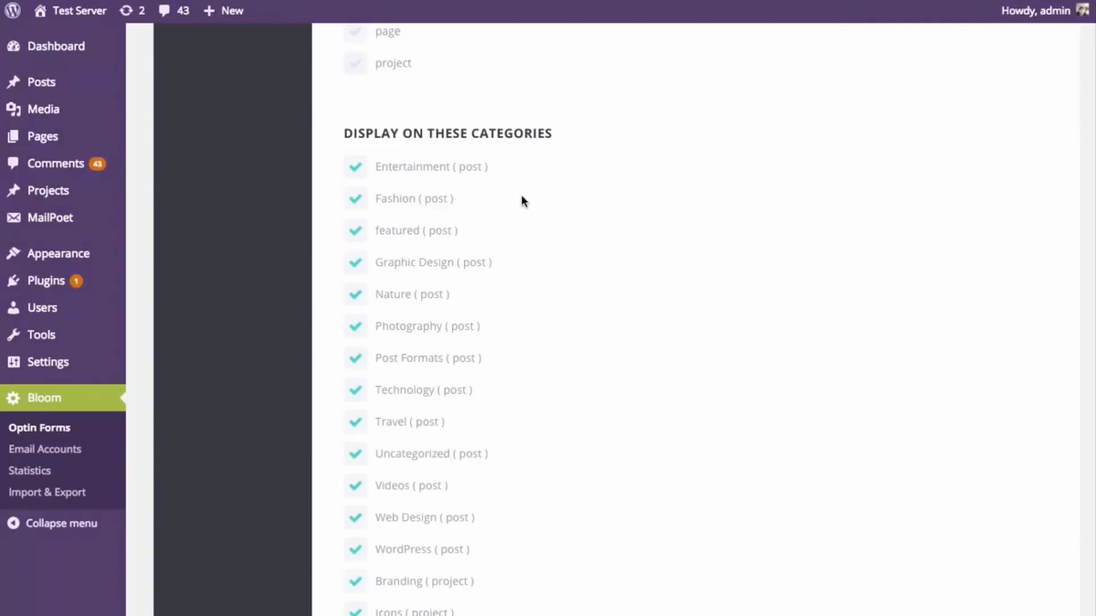
{"action": "scroll", "coordinate": [599, 270], "scroll_direction": "down", "scroll_amount": 3}
{"action": "scroll", "coordinate": [616, 272], "scroll_direction": "down", "scroll_amount": 10}
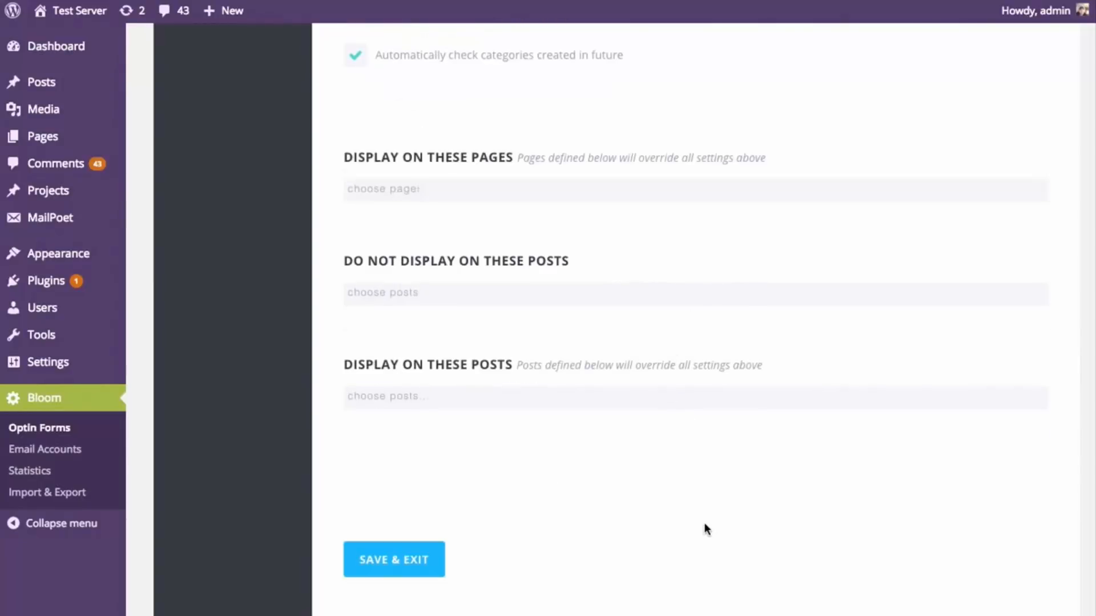
{"action": "scroll", "coordinate": [679, 325], "scroll_direction": "up", "scroll_amount": 17}
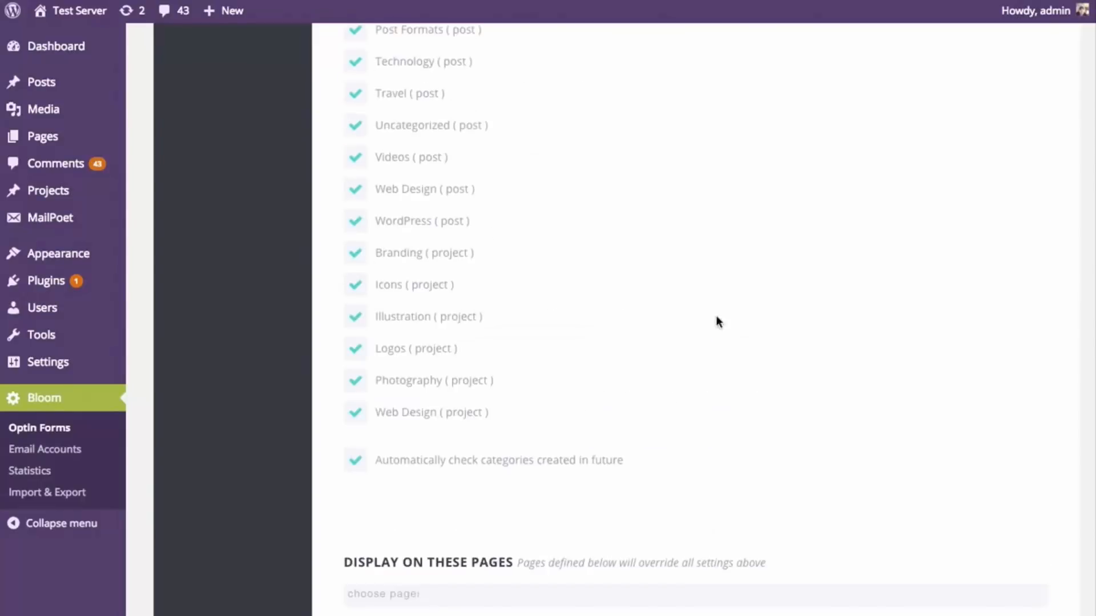
{"action": "scroll", "coordinate": [566, 348], "scroll_direction": "down", "scroll_amount": 20}
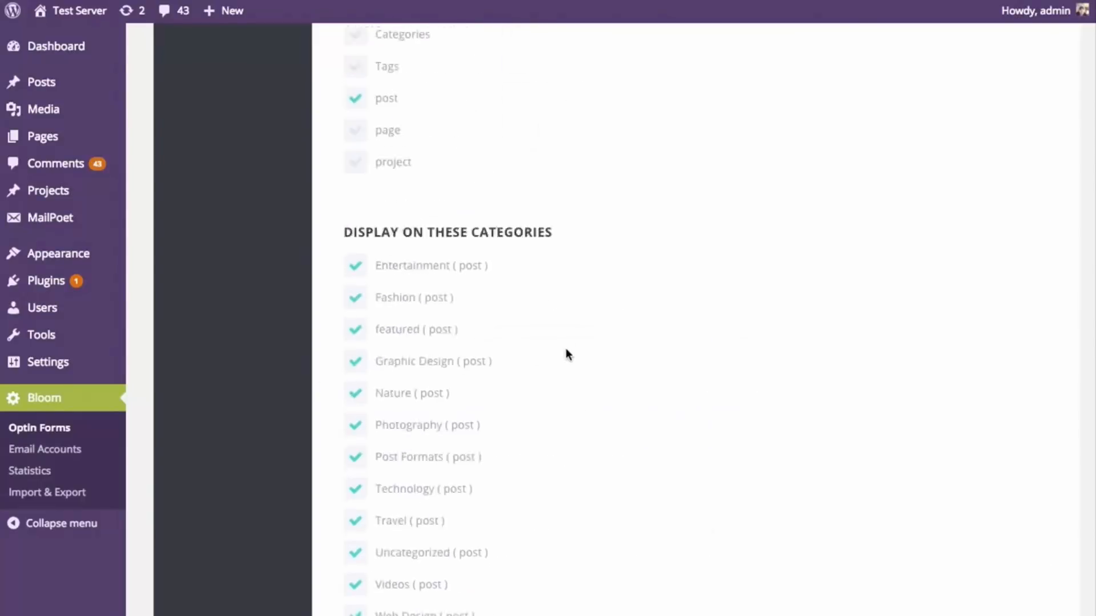
{"action": "scroll", "coordinate": [585, 339], "scroll_direction": "up", "scroll_amount": 3}
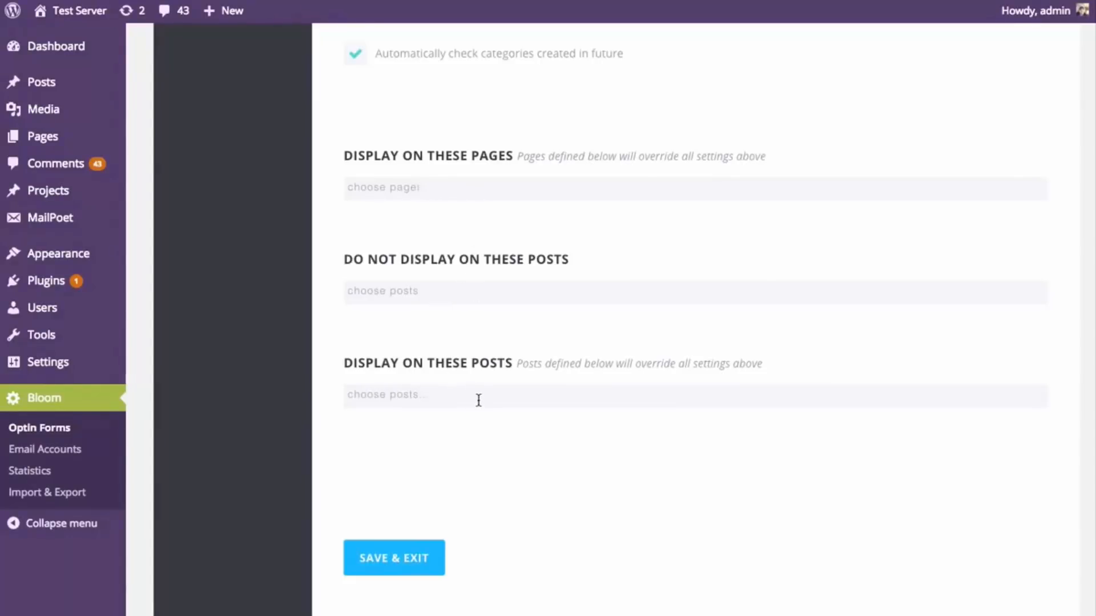
Browse the page list for Display On These Pages, add the Audio PLayer page by searching "audi", and remove it again.
{"action": "left_click", "coordinate": [452, 187]}
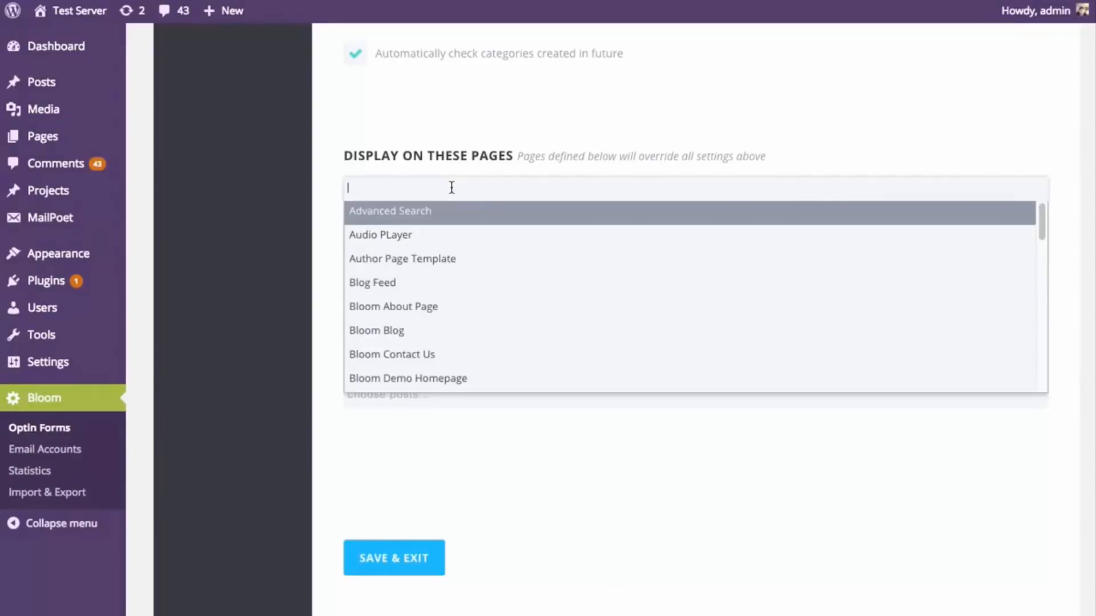
{"action": "scroll", "coordinate": [420, 247], "scroll_direction": "down", "scroll_amount": 5}
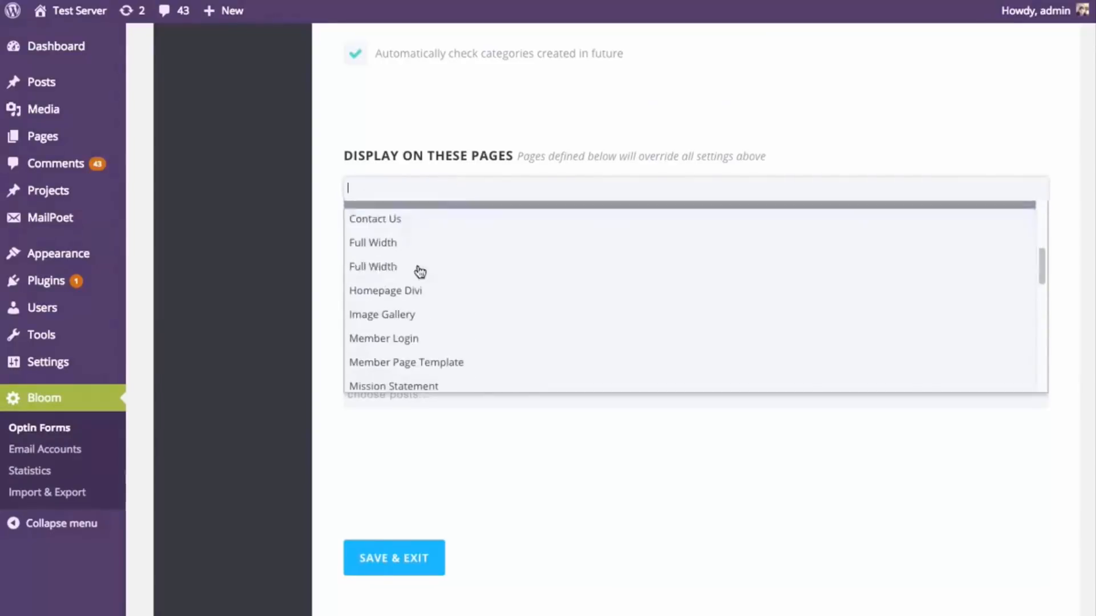
{"action": "scroll", "coordinate": [416, 274], "scroll_direction": "down", "scroll_amount": 3}
{"action": "scroll", "coordinate": [416, 284], "scroll_direction": "up", "scroll_amount": 10}
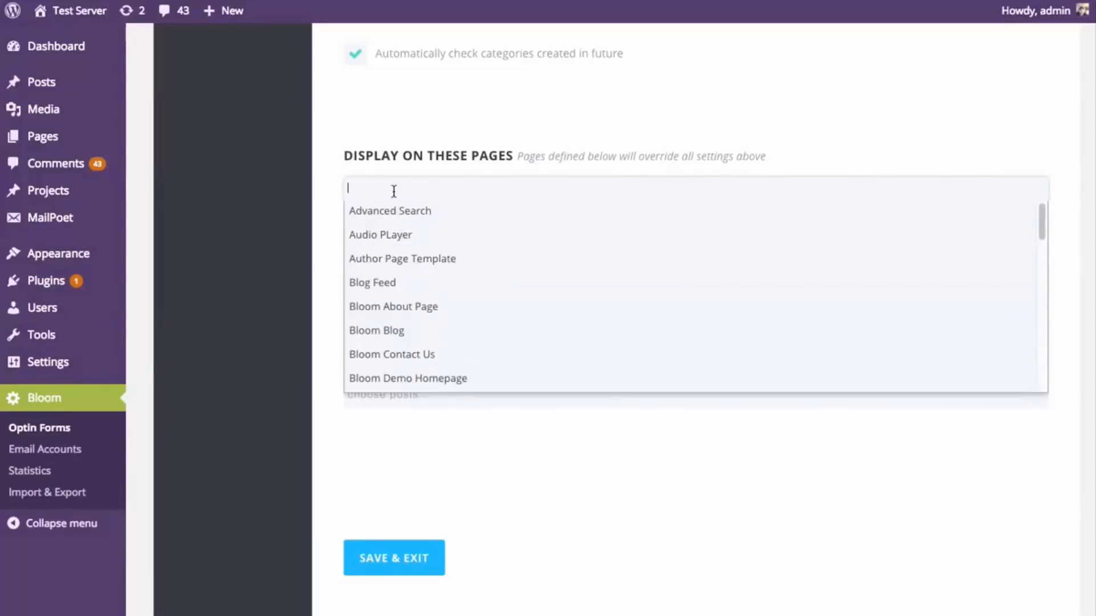
{"action": "type", "text": "audi"}
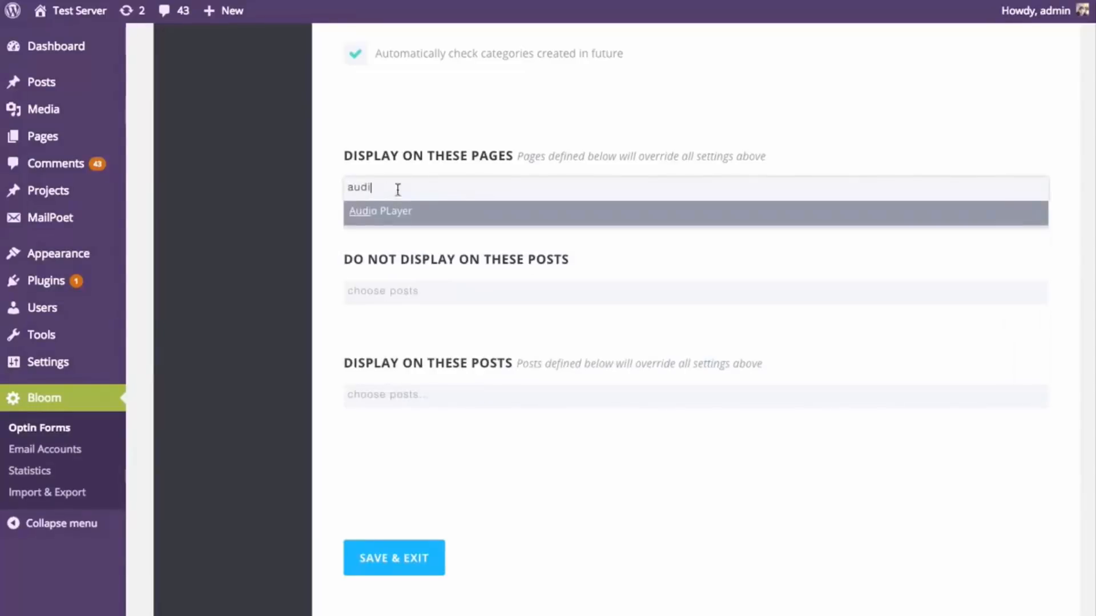
{"action": "left_click", "coordinate": [372, 213]}
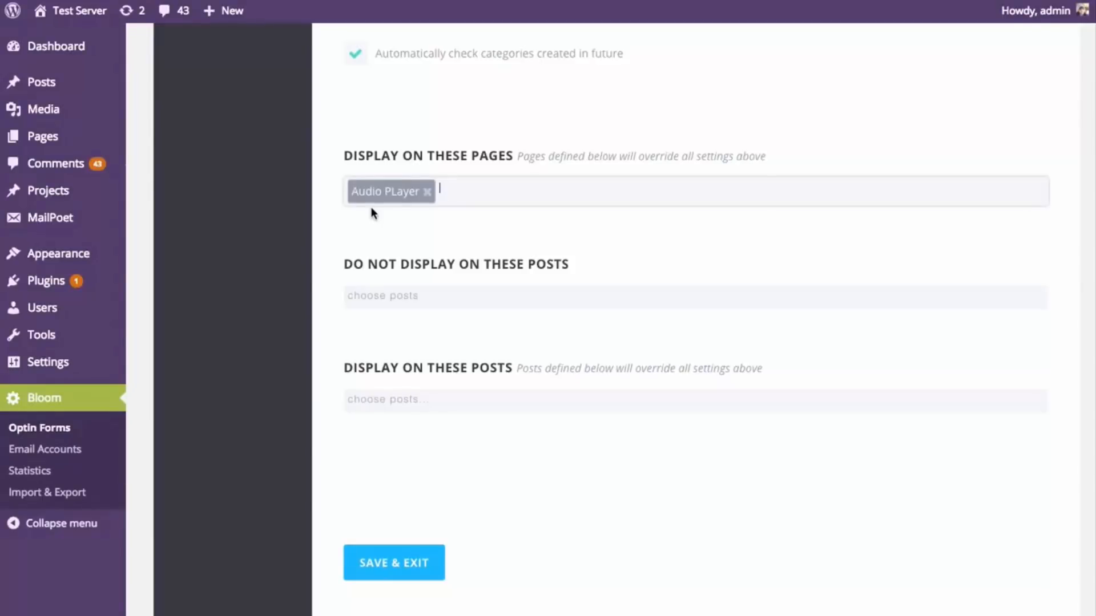
{"action": "left_click", "coordinate": [427, 192]}
Exclude Meet The Car Of The Future, Post Builder No Sidebar and Project Left Sidebar under Do Not Display On These Posts.
{"action": "left_click", "coordinate": [401, 291]}
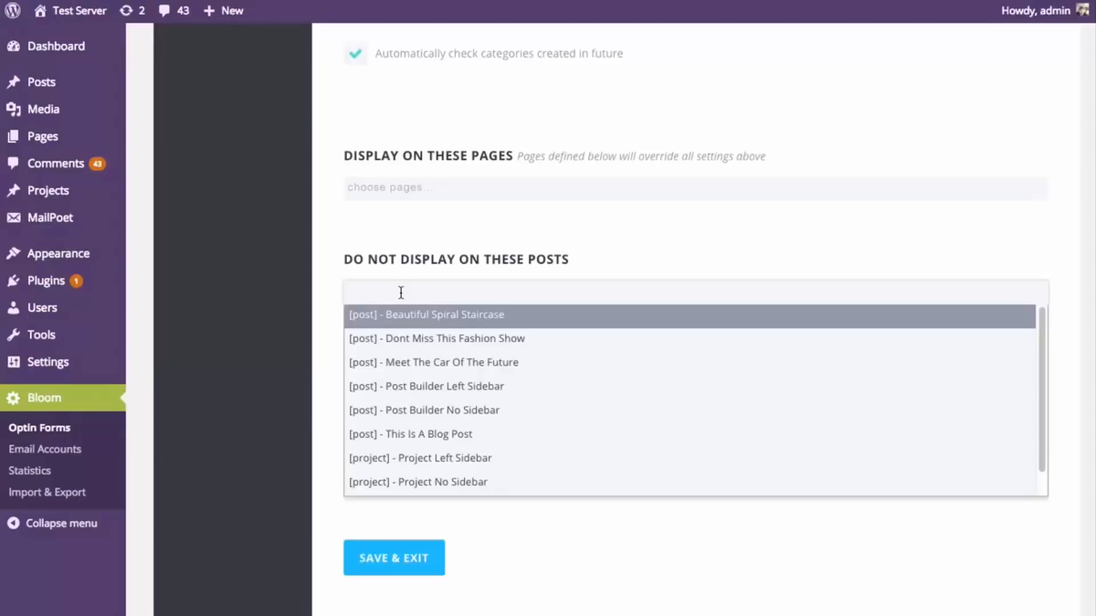
{"action": "left_click", "coordinate": [434, 365]}
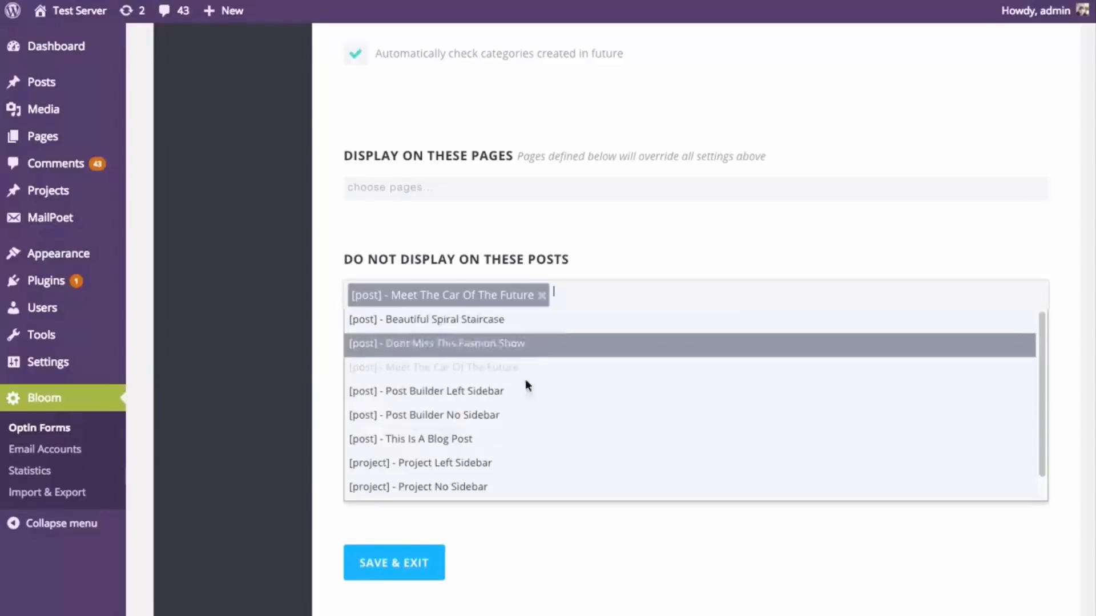
{"action": "left_click", "coordinate": [559, 295]}
{"action": "left_click", "coordinate": [684, 389]}
{"action": "scroll", "coordinate": [753, 295], "scroll_direction": "down", "scroll_amount": 3}
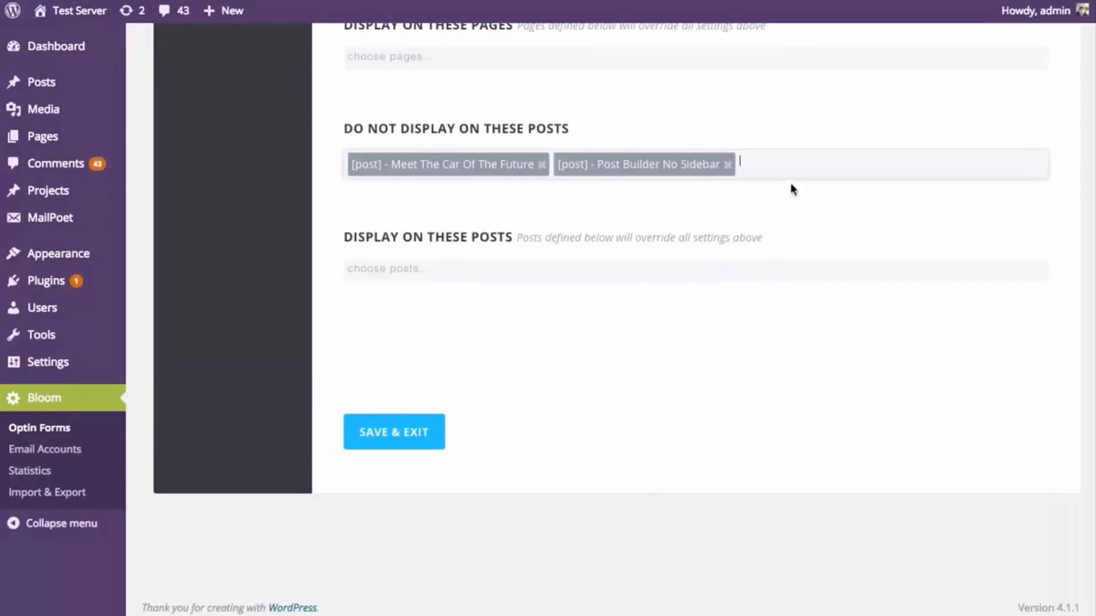
{"action": "left_click", "coordinate": [779, 174]}
{"action": "scroll", "coordinate": [627, 257], "scroll_direction": "down", "scroll_amount": 1}
{"action": "left_click", "coordinate": [528, 316]}
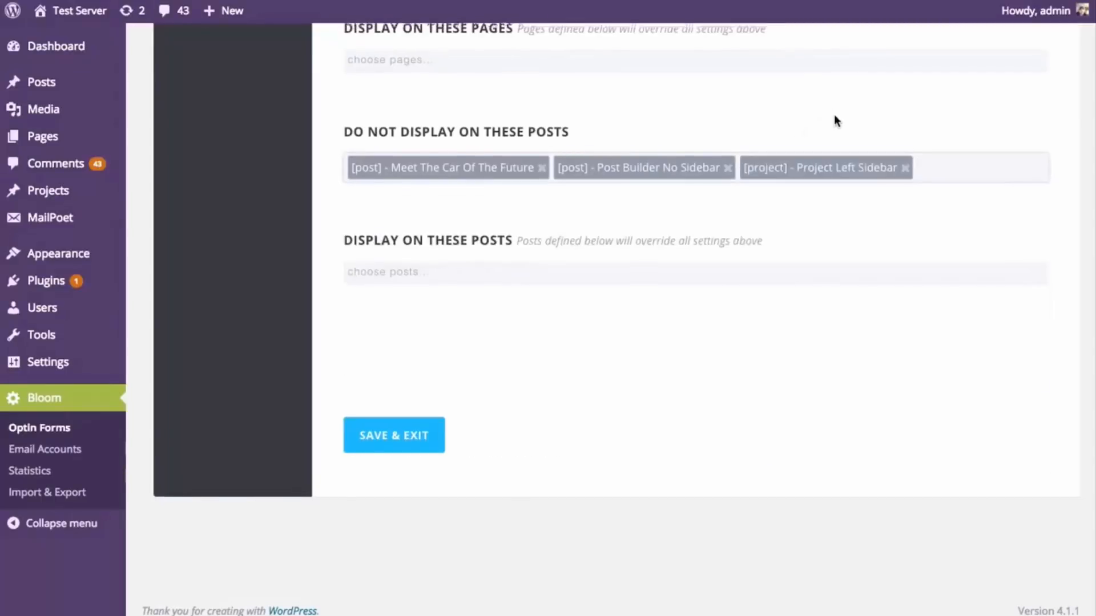
Remove all three entries from Do Not Display On These Posts.
{"action": "scroll", "coordinate": [660, 458], "scroll_direction": "up", "scroll_amount": 5}
{"action": "scroll", "coordinate": [645, 457], "scroll_direction": "down", "scroll_amount": 1}
{"action": "scroll", "coordinate": [645, 457], "scroll_direction": "down", "scroll_amount": 1}
{"action": "left_click", "coordinate": [540, 375]}
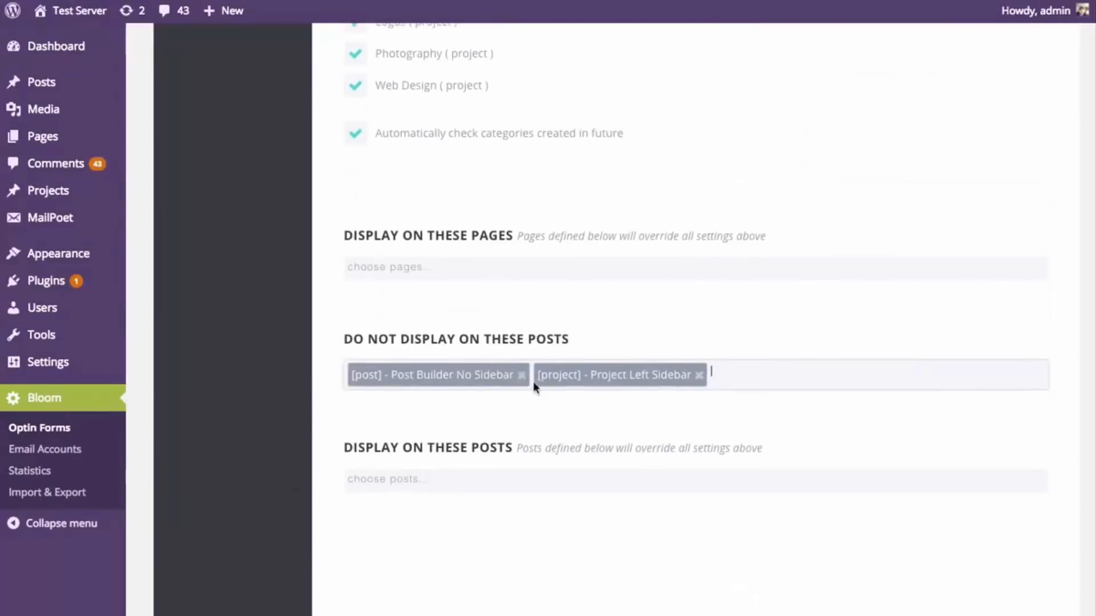
{"action": "left_click", "coordinate": [518, 375]}
{"action": "left_click", "coordinate": [513, 377]}
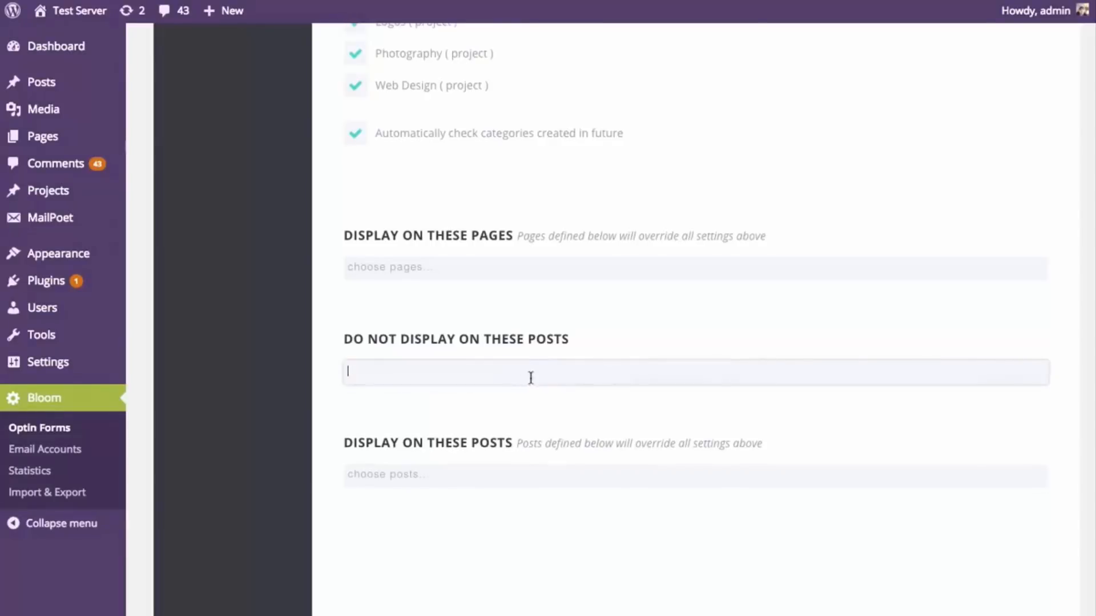
Turn on page and turn off post in the Display On options.
{"action": "scroll", "coordinate": [618, 413], "scroll_direction": "up", "scroll_amount": 10}
{"action": "scroll", "coordinate": [625, 400], "scroll_direction": "up", "scroll_amount": 5}
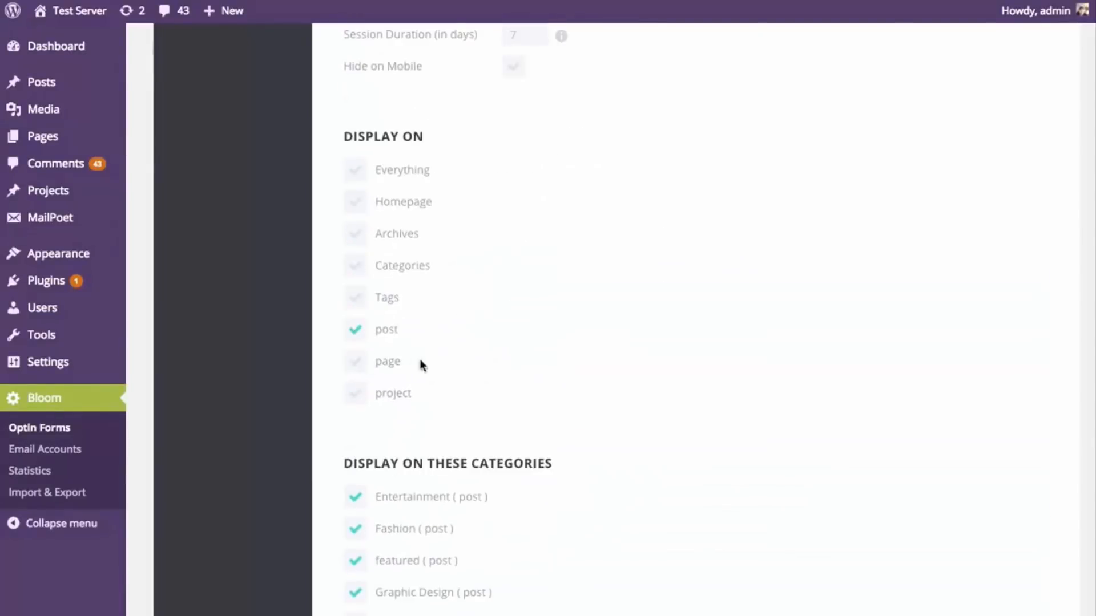
{"action": "left_click", "coordinate": [357, 364]}
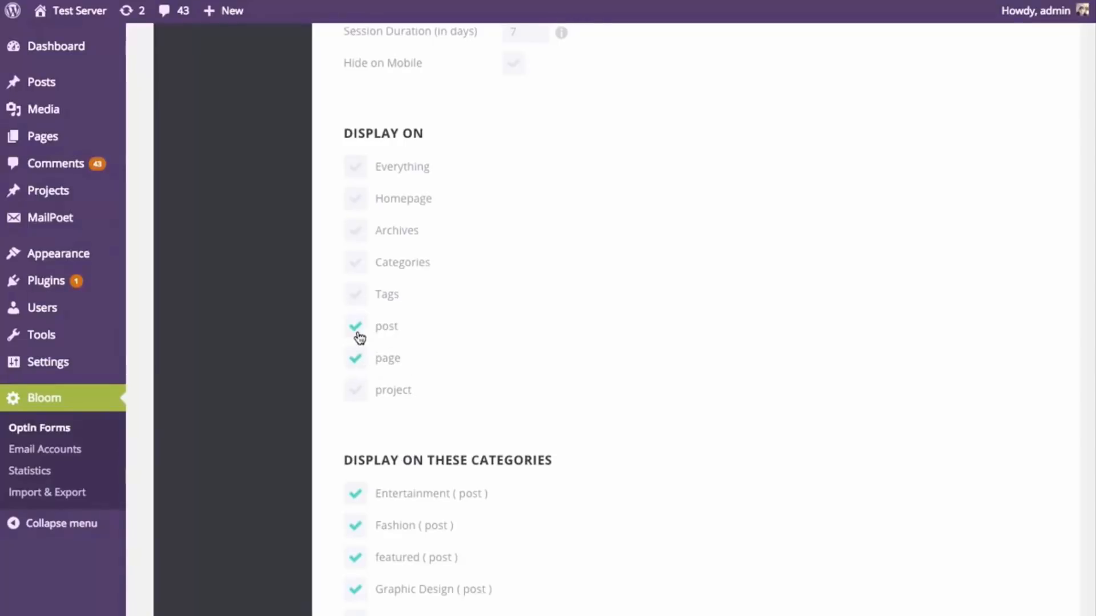
{"action": "left_click", "coordinate": [355, 330]}
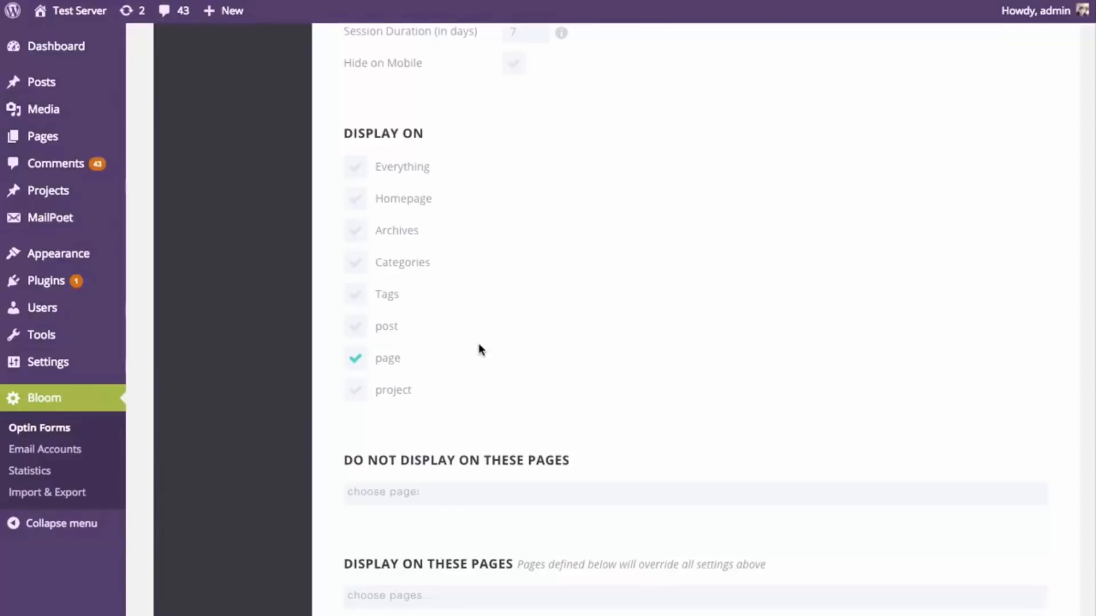
Add Beautiful Spiral Staircase and This Is A Blog Post to Display On These Posts, and remove both again.
{"action": "scroll", "coordinate": [480, 349], "scroll_direction": "down", "scroll_amount": 5}
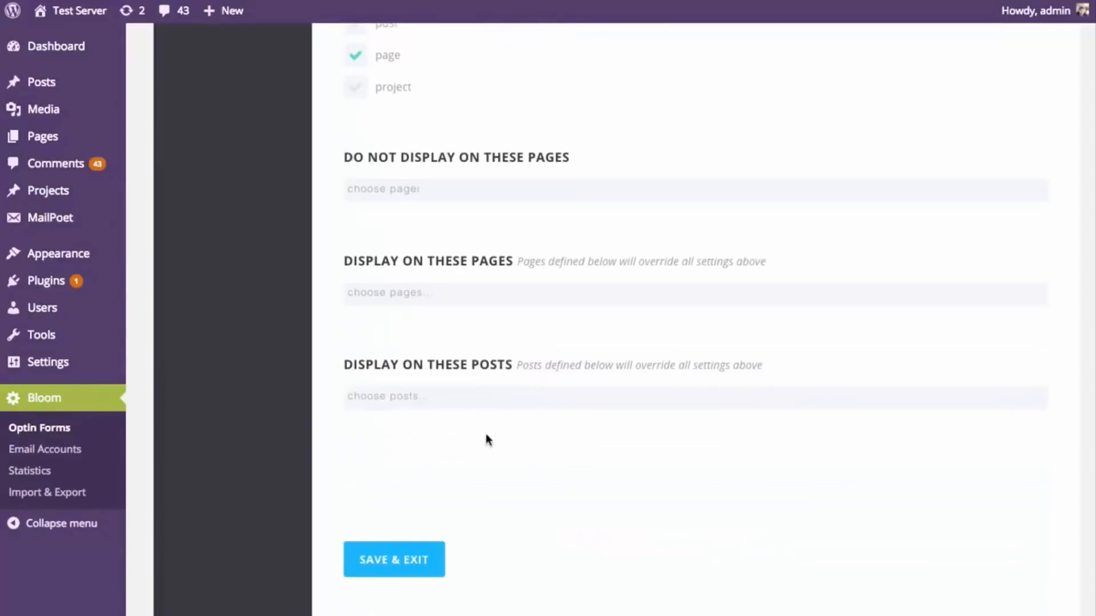
{"action": "left_click", "coordinate": [463, 395]}
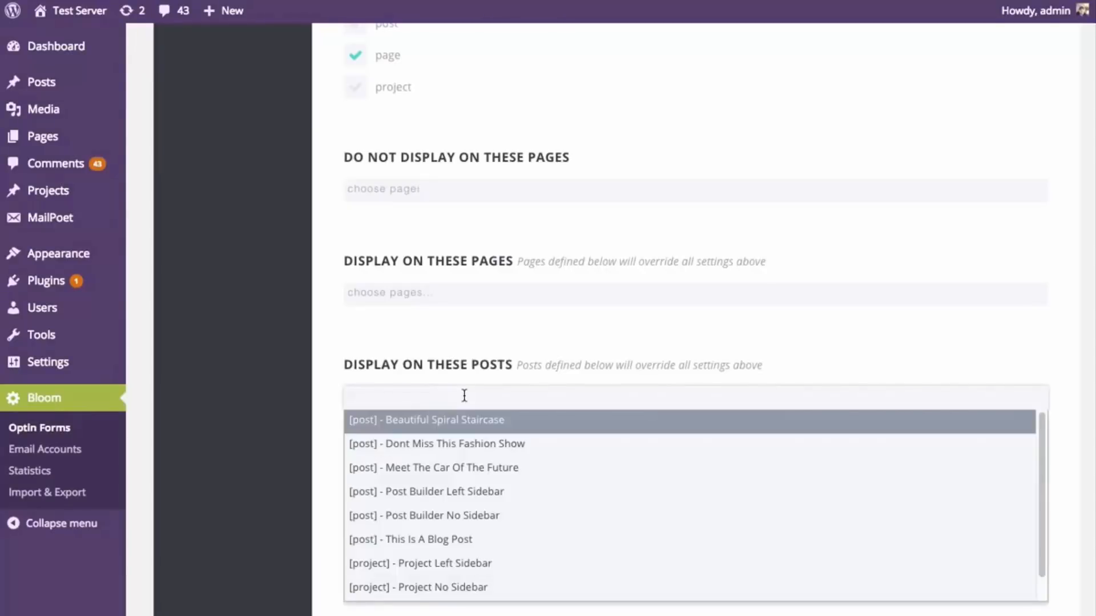
{"action": "left_click", "coordinate": [473, 422]}
{"action": "left_click", "coordinate": [529, 407]}
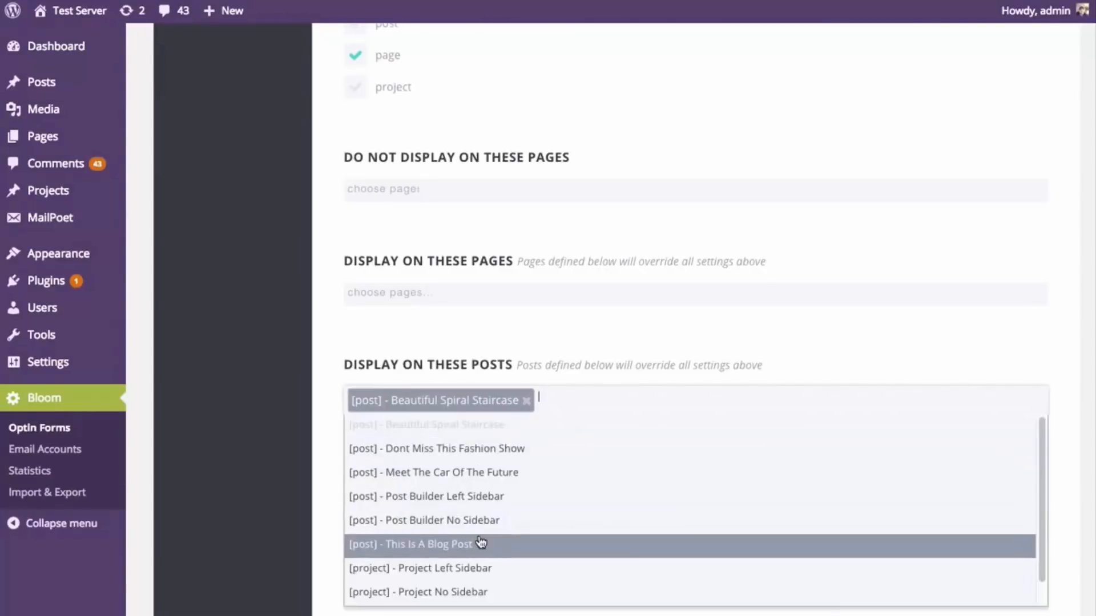
{"action": "left_click", "coordinate": [481, 543]}
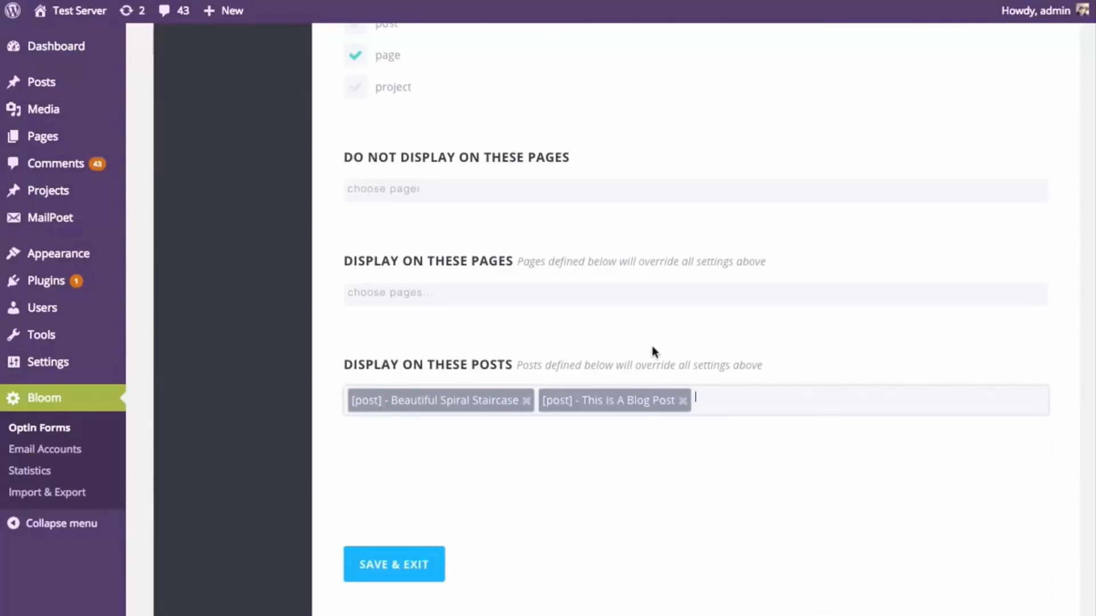
{"action": "left_click", "coordinate": [526, 400]}
{"action": "left_click", "coordinate": [493, 400]}
Review the Display On options, the page and post override fields, and the trigger settings.
{"action": "scroll", "coordinate": [1090, 517], "scroll_direction": "up", "scroll_amount": 2}
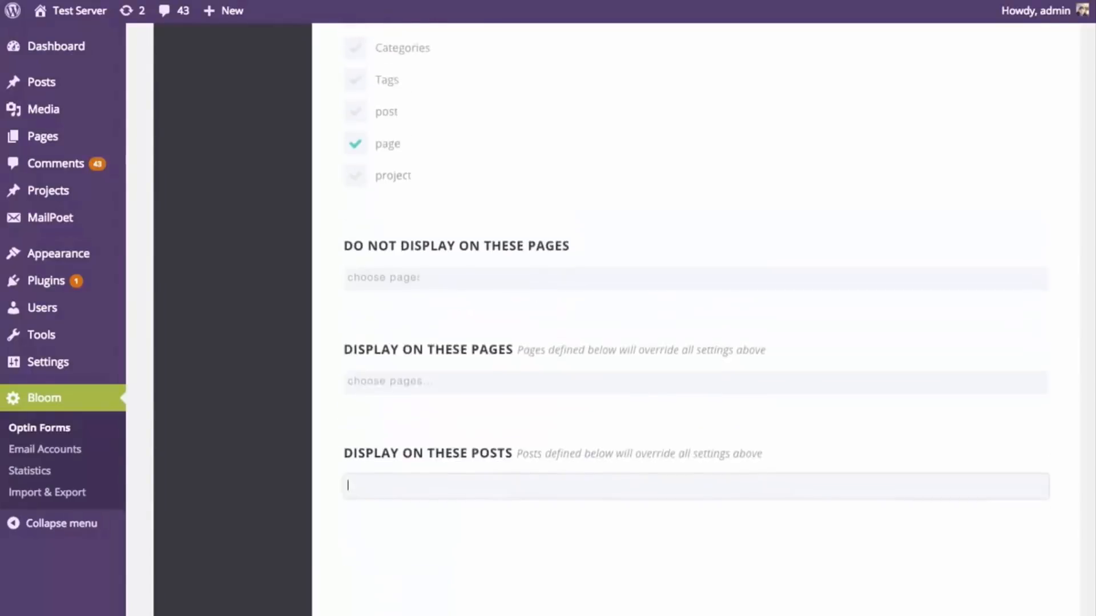
{"action": "scroll", "coordinate": [693, 320], "scroll_direction": "up", "scroll_amount": 7}
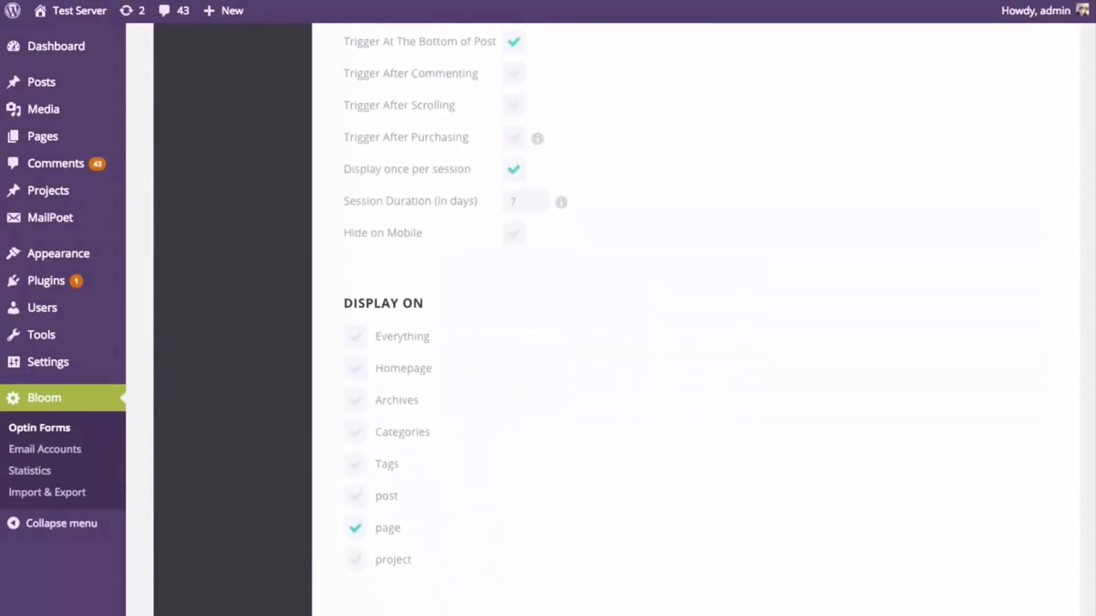
{"action": "scroll", "coordinate": [693, 320], "scroll_direction": "down", "scroll_amount": 3}
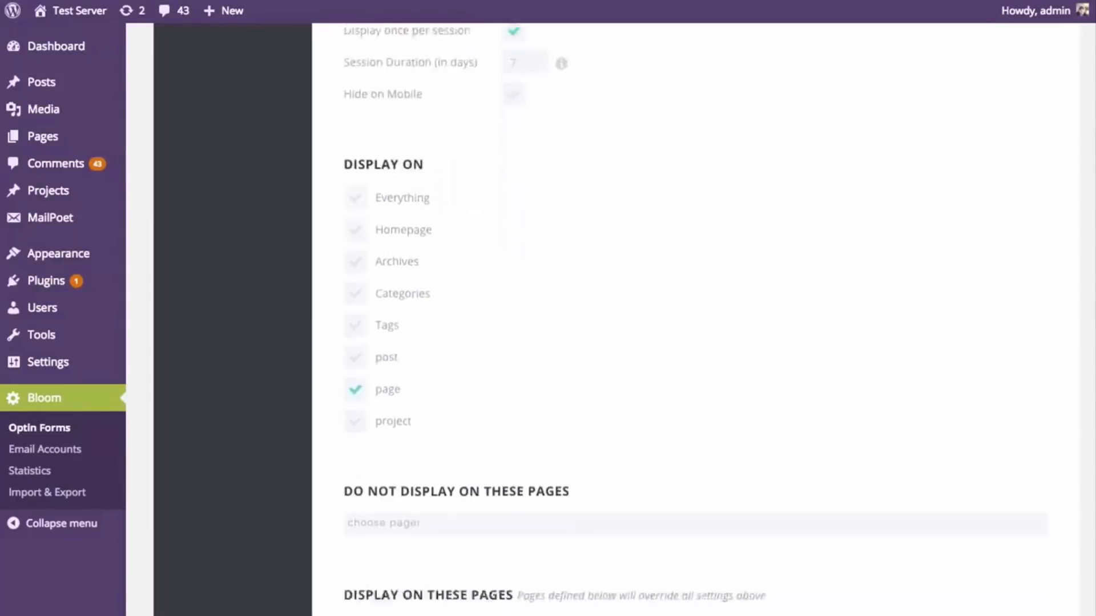
{"action": "scroll", "coordinate": [693, 320], "scroll_direction": "down", "scroll_amount": 3}
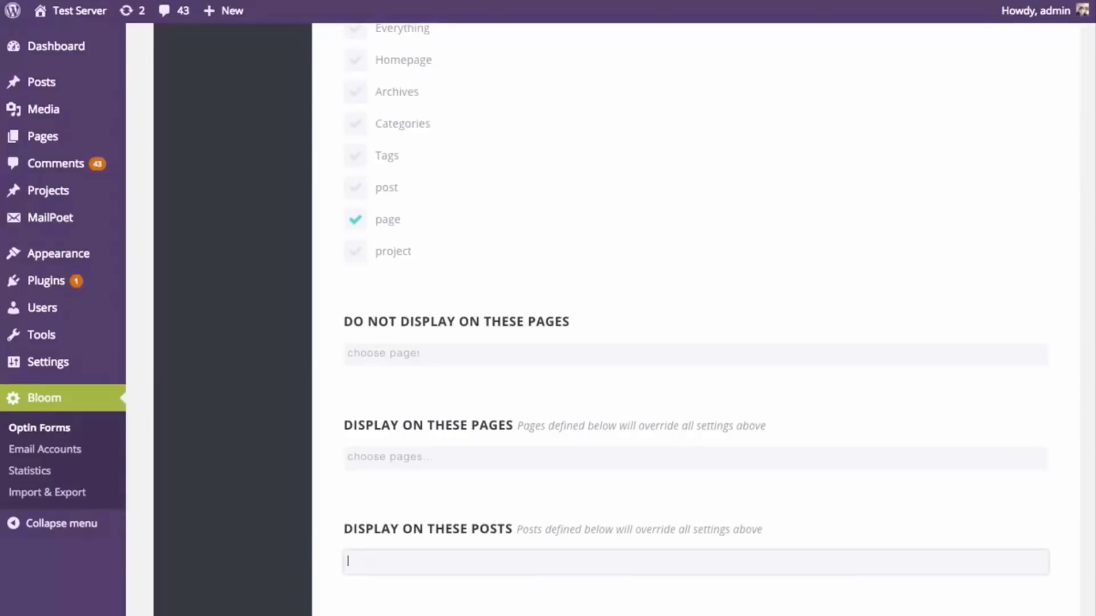
{"action": "scroll", "coordinate": [694, 320], "scroll_direction": "up", "scroll_amount": 1}
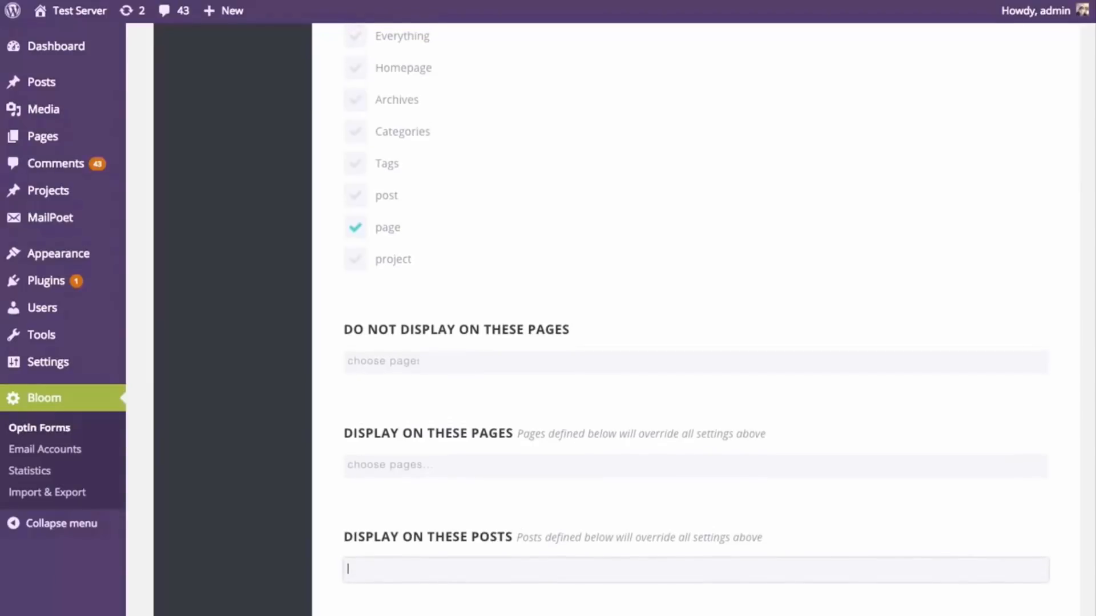
{"action": "scroll", "coordinate": [693, 319], "scroll_direction": "up", "scroll_amount": 5}
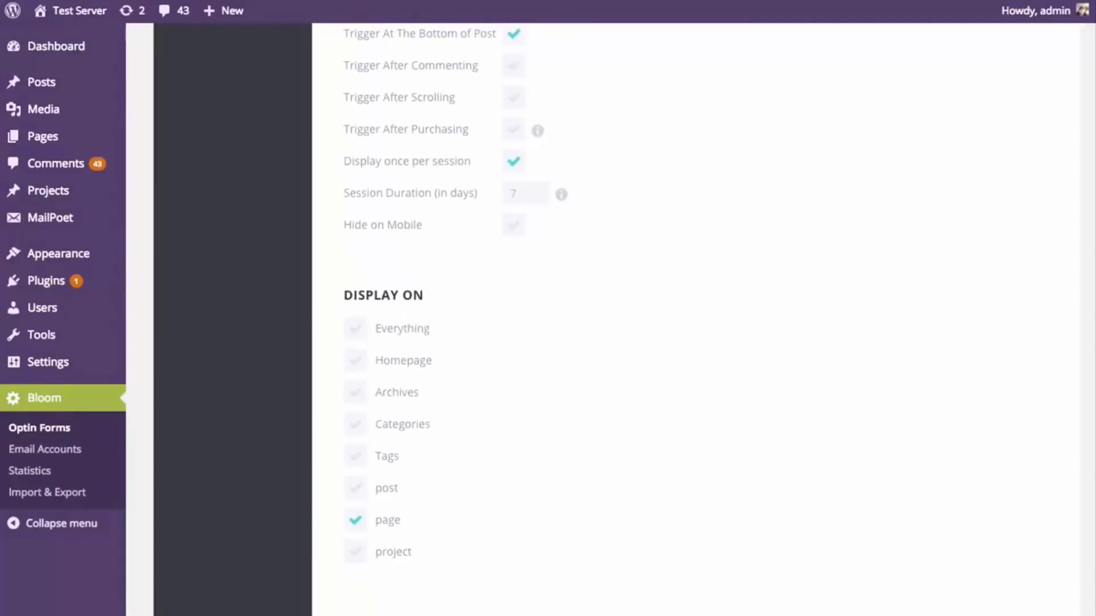
{"action": "scroll", "coordinate": [693, 319], "scroll_direction": "up", "scroll_amount": 1}
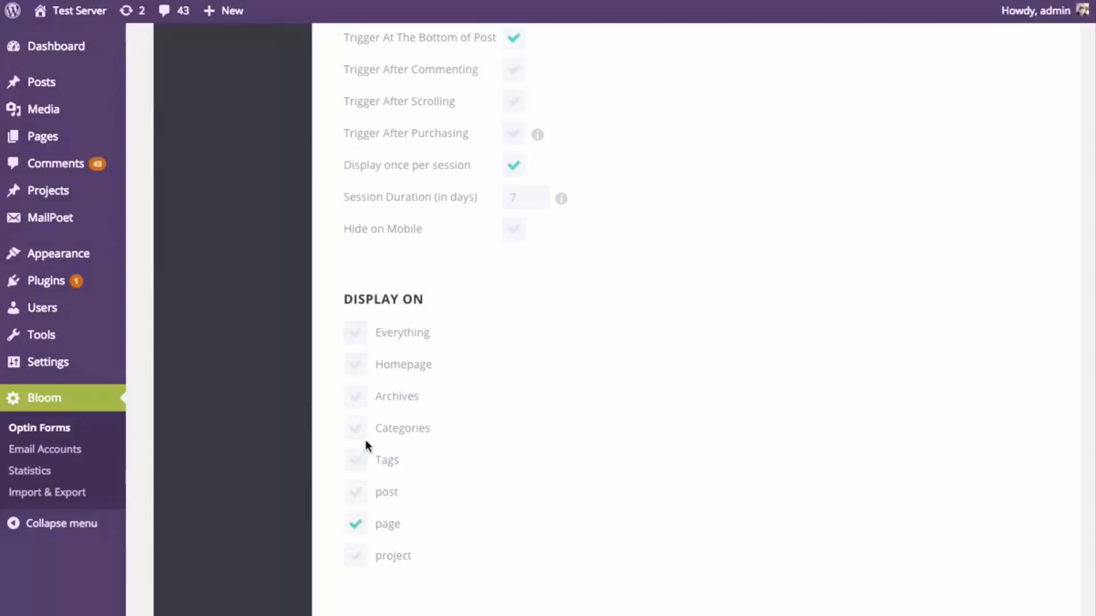
{"action": "scroll", "coordinate": [550, 534], "scroll_direction": "up", "scroll_amount": 2}
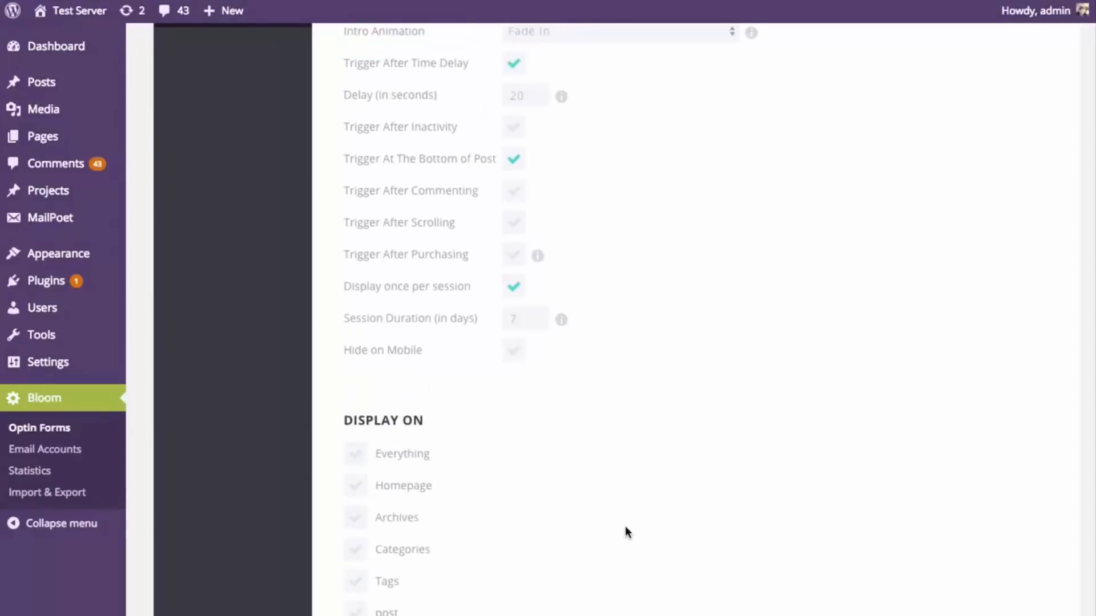
Turn on Everything in the Display On options.
{"action": "scroll", "coordinate": [625, 528], "scroll_direction": "up", "scroll_amount": 1}
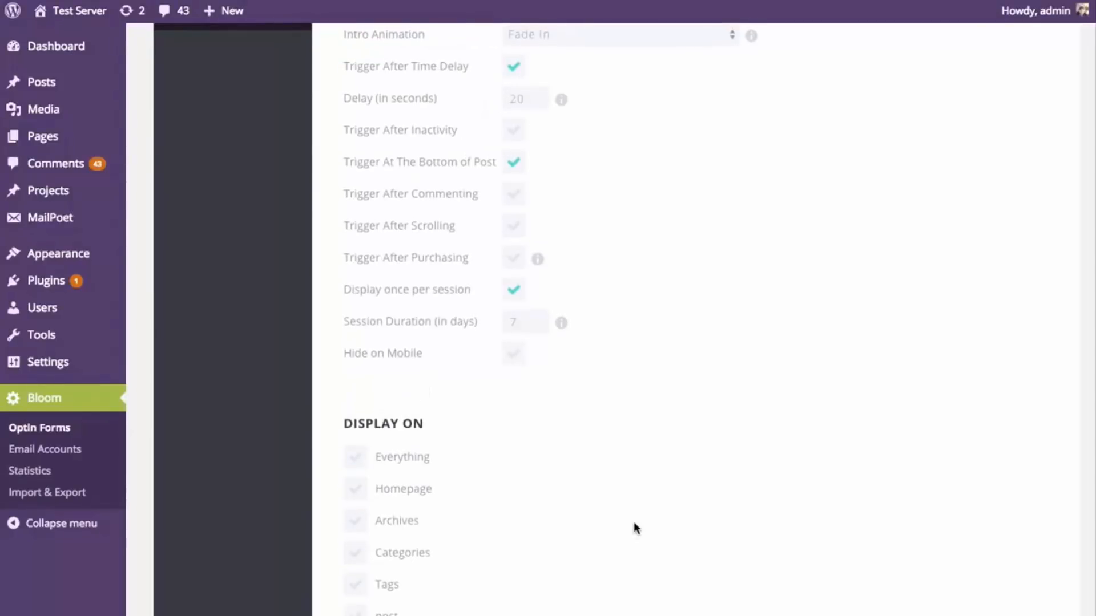
{"action": "left_click", "coordinate": [392, 461]}
{"action": "scroll", "coordinate": [343, 434], "scroll_direction": "down", "scroll_amount": 2}
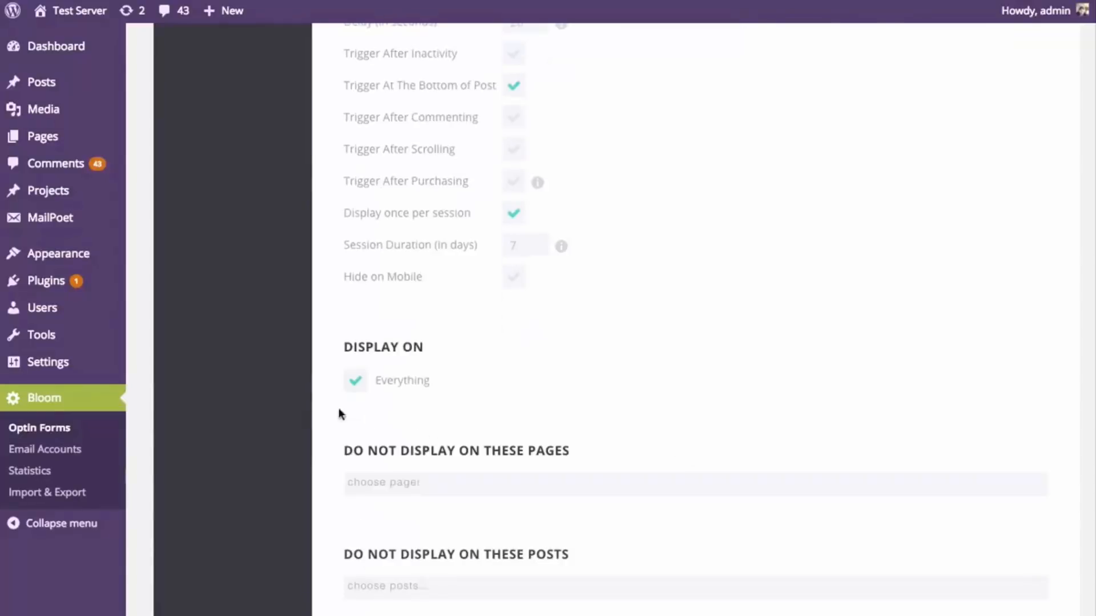
{"action": "scroll", "coordinate": [542, 395], "scroll_direction": "down", "scroll_amount": 4}
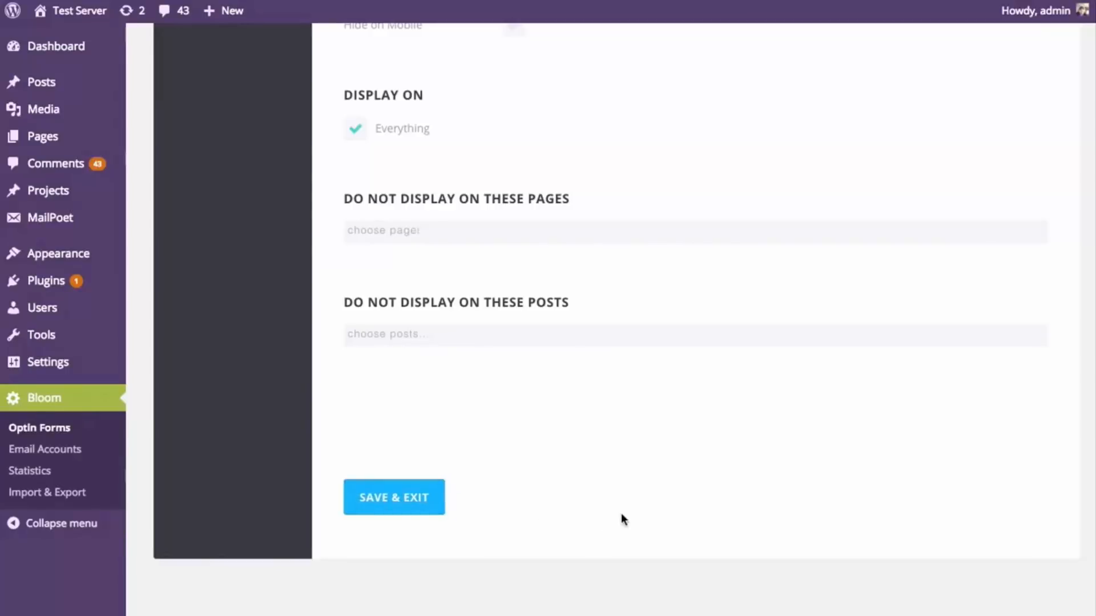
Review the optin's setup and design settings, ending back at its display settings.
{"action": "scroll", "coordinate": [619, 587], "scroll_direction": "up", "scroll_amount": 5}
{"action": "scroll", "coordinate": [634, 518], "scroll_direction": "up", "scroll_amount": 5}
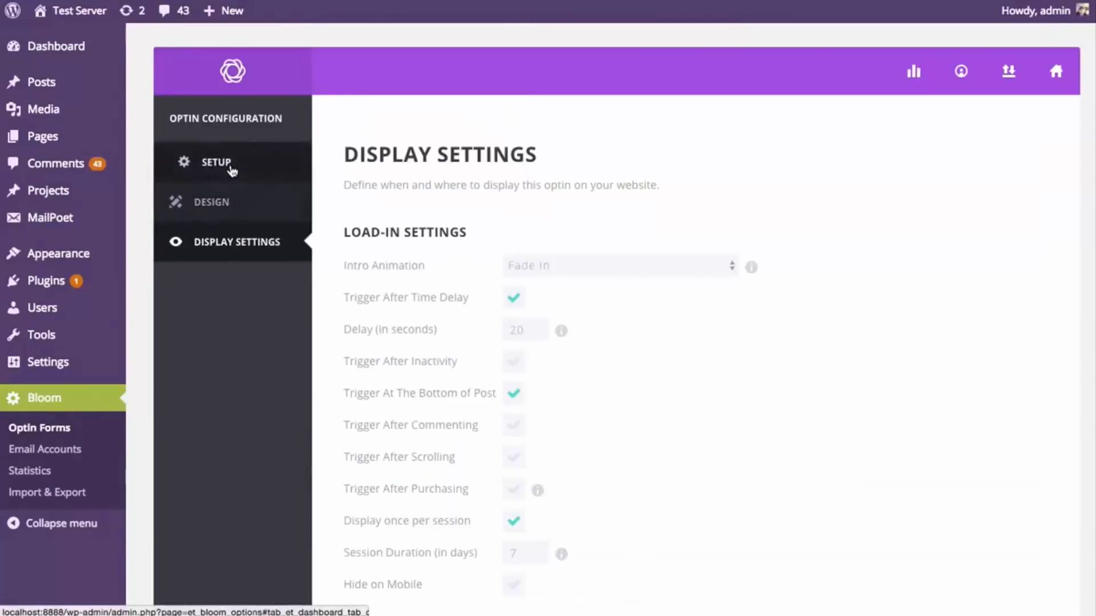
{"action": "left_click", "coordinate": [197, 163]}
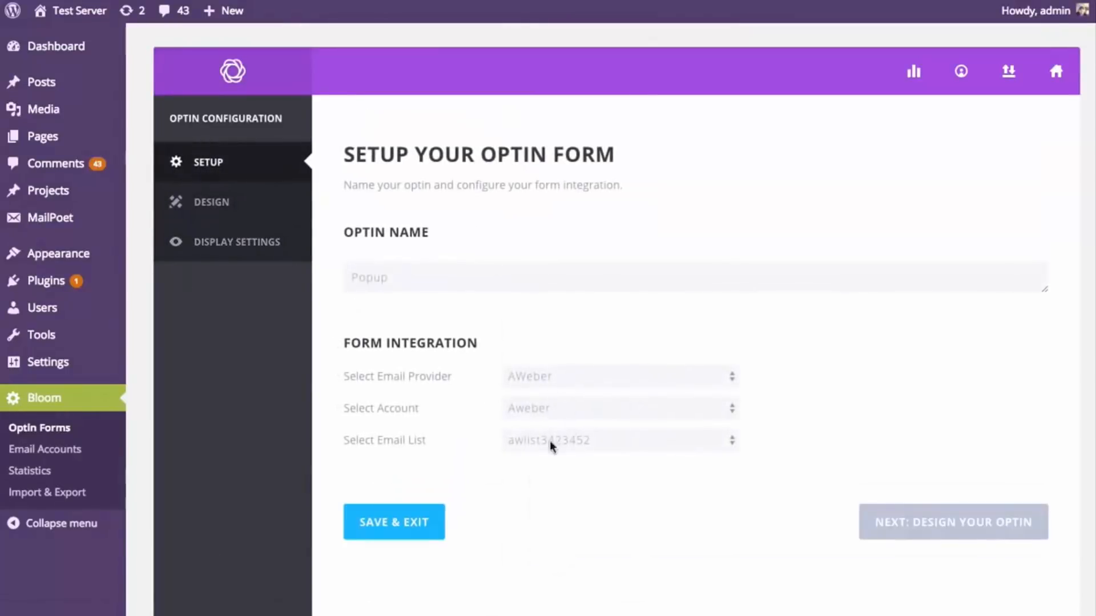
{"action": "left_click", "coordinate": [195, 203]}
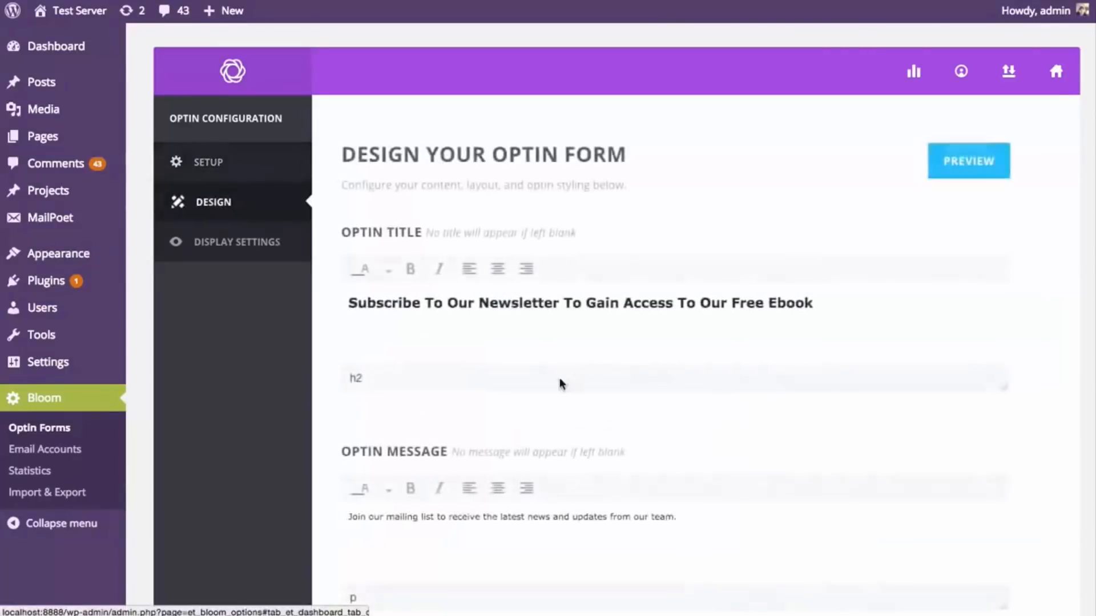
{"action": "scroll", "coordinate": [650, 341], "scroll_direction": "down", "scroll_amount": 20}
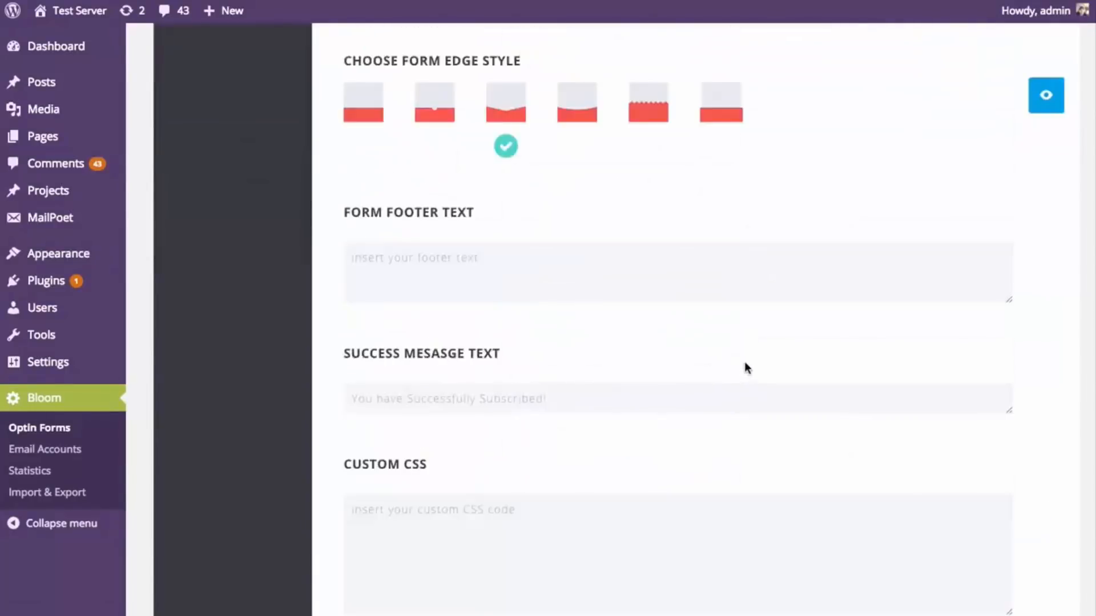
{"action": "scroll", "coordinate": [742, 372], "scroll_direction": "up", "scroll_amount": 20}
{"action": "left_click", "coordinate": [250, 245]}
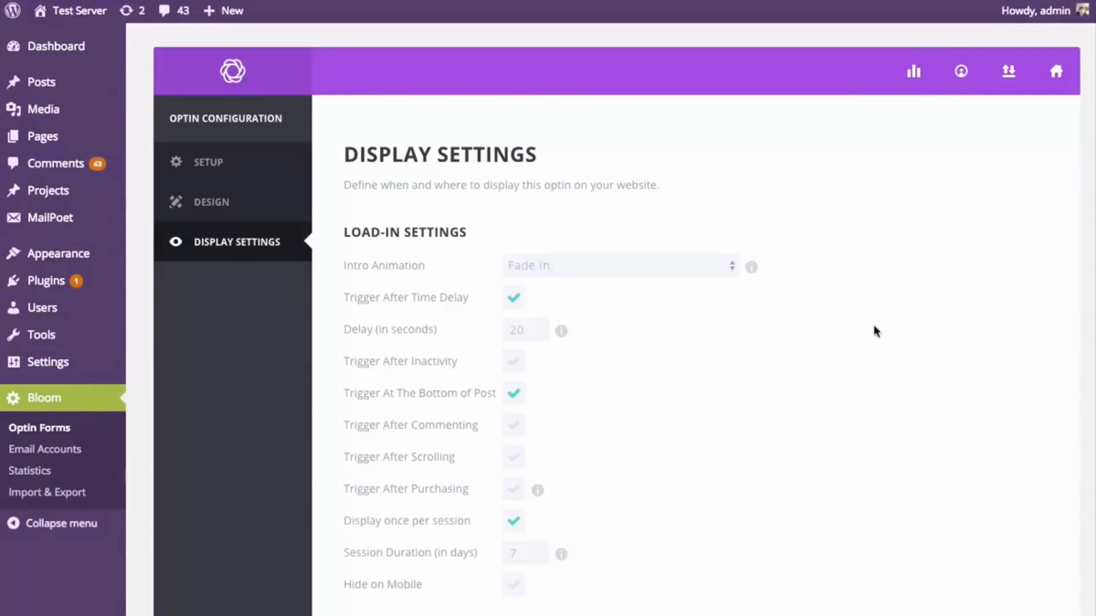
Save the Popup optin and return to the Active Optins list.
{"action": "scroll", "coordinate": [877, 333], "scroll_direction": "down", "scroll_amount": 10}
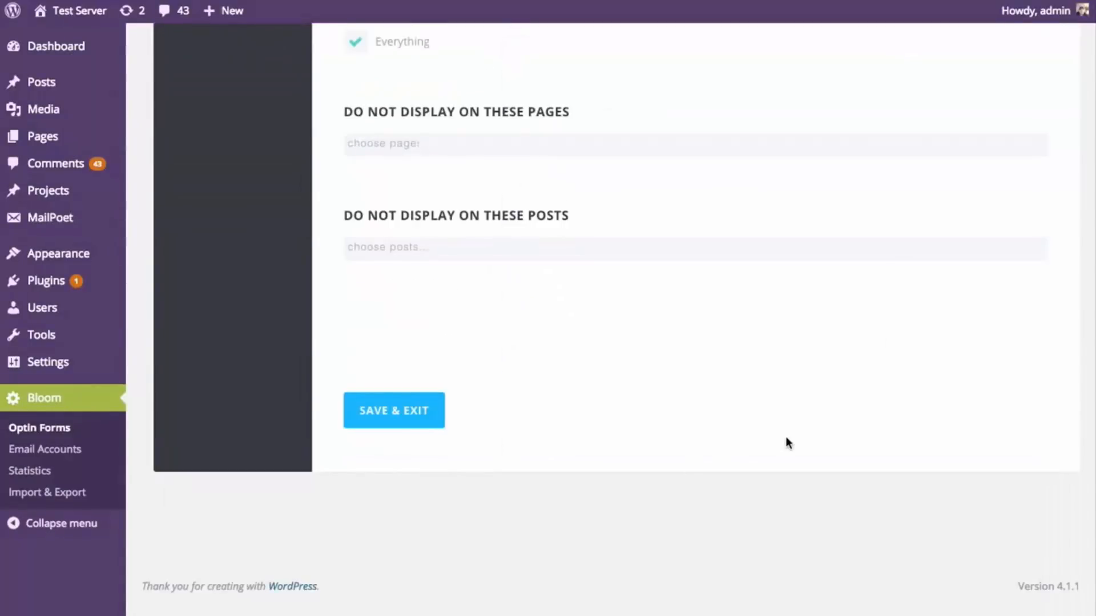
{"action": "left_click", "coordinate": [418, 411]}
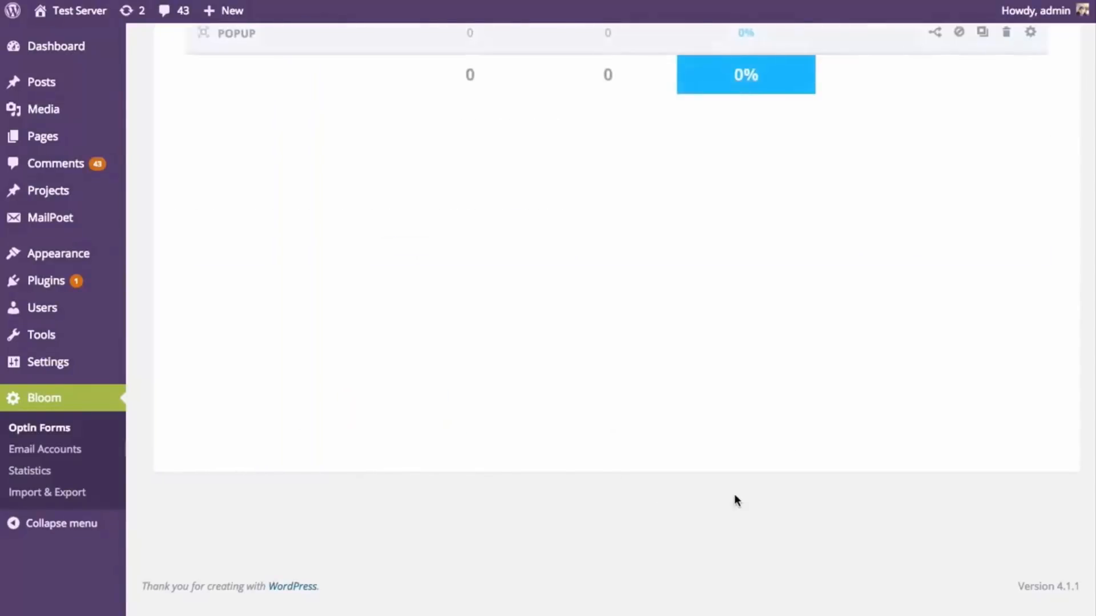
{"action": "scroll", "coordinate": [734, 494], "scroll_direction": "up", "scroll_amount": 5}
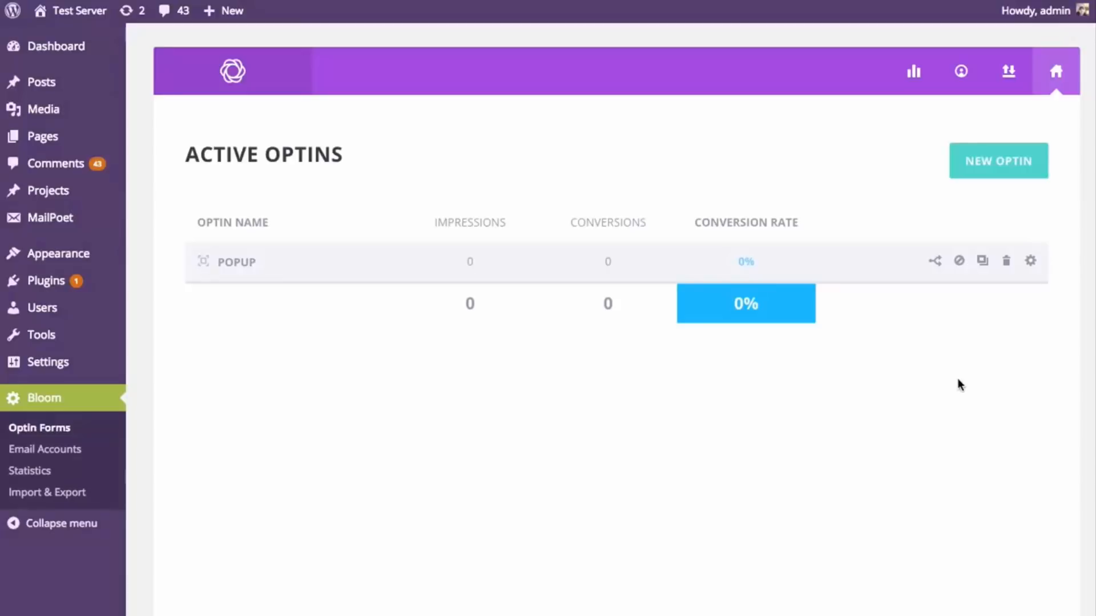
Reopen the Popup optin's configuration, look through its setup, design and display settings, and save and exit.
{"action": "left_click", "coordinate": [1029, 266]}
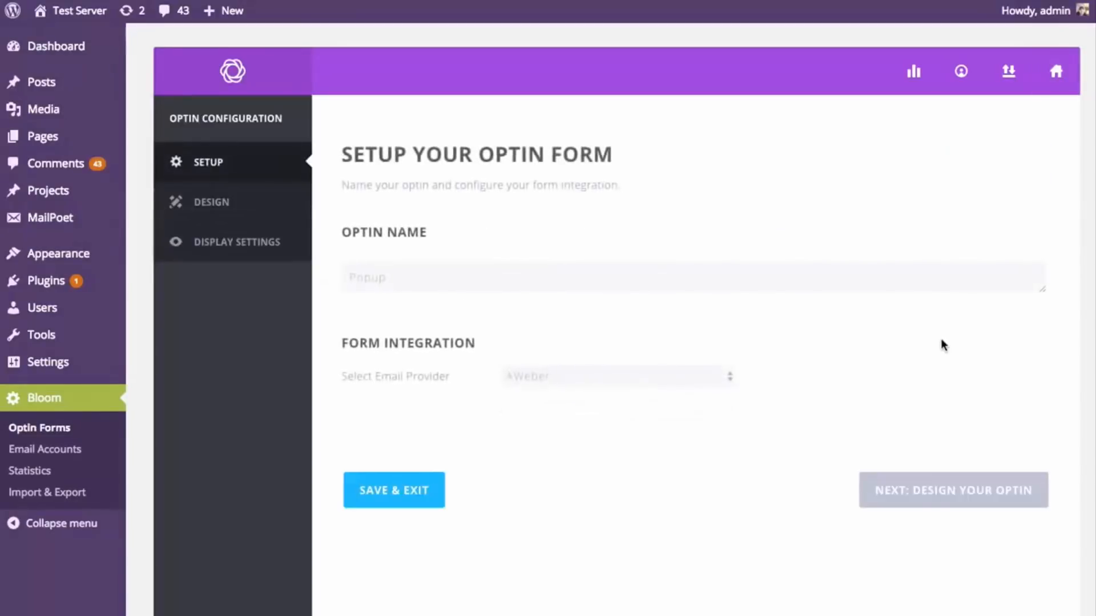
{"action": "scroll", "coordinate": [913, 345], "scroll_direction": "down", "scroll_amount": 1}
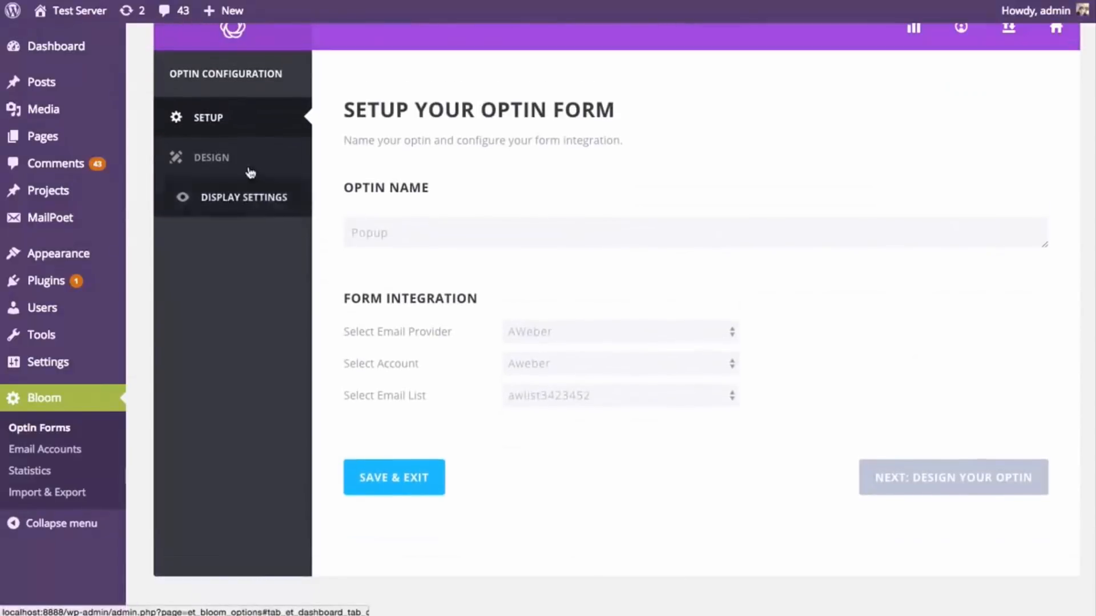
{"action": "left_click", "coordinate": [306, 159]}
{"action": "left_click", "coordinate": [266, 201]}
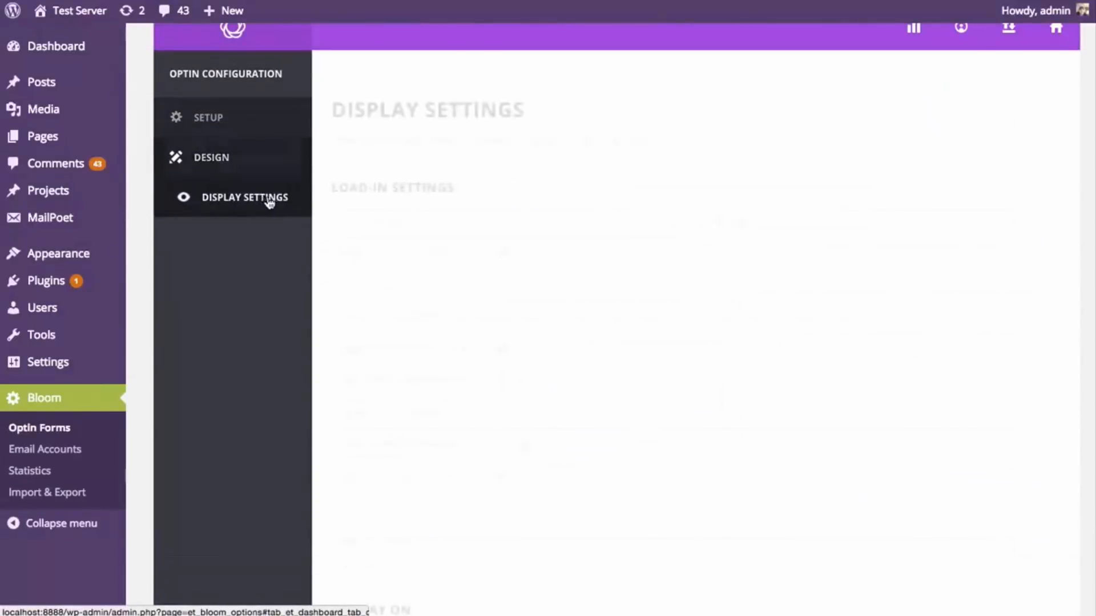
{"action": "scroll", "coordinate": [699, 269], "scroll_direction": "down", "scroll_amount": 10}
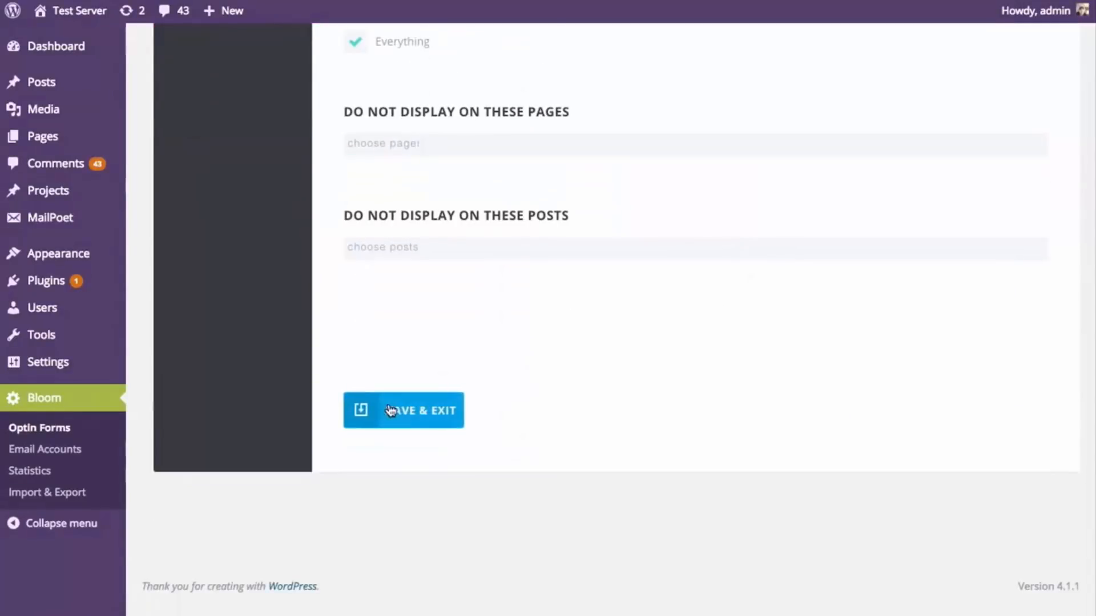
{"action": "left_click", "coordinate": [425, 415]}
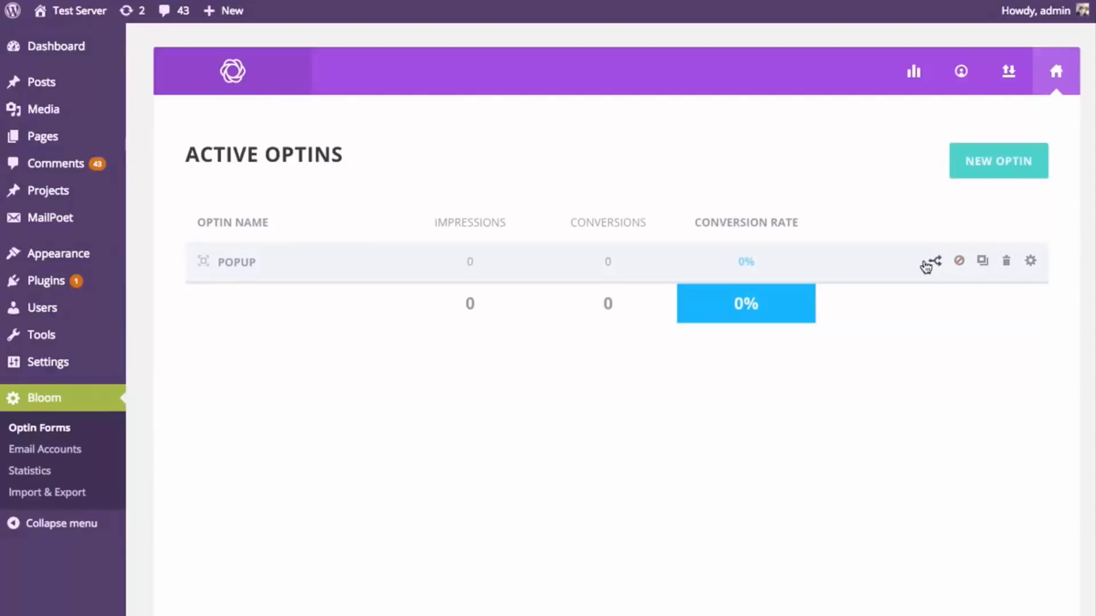
Start deleting the Popup optin and decline the deletion.
{"action": "left_click", "coordinate": [1006, 262]}
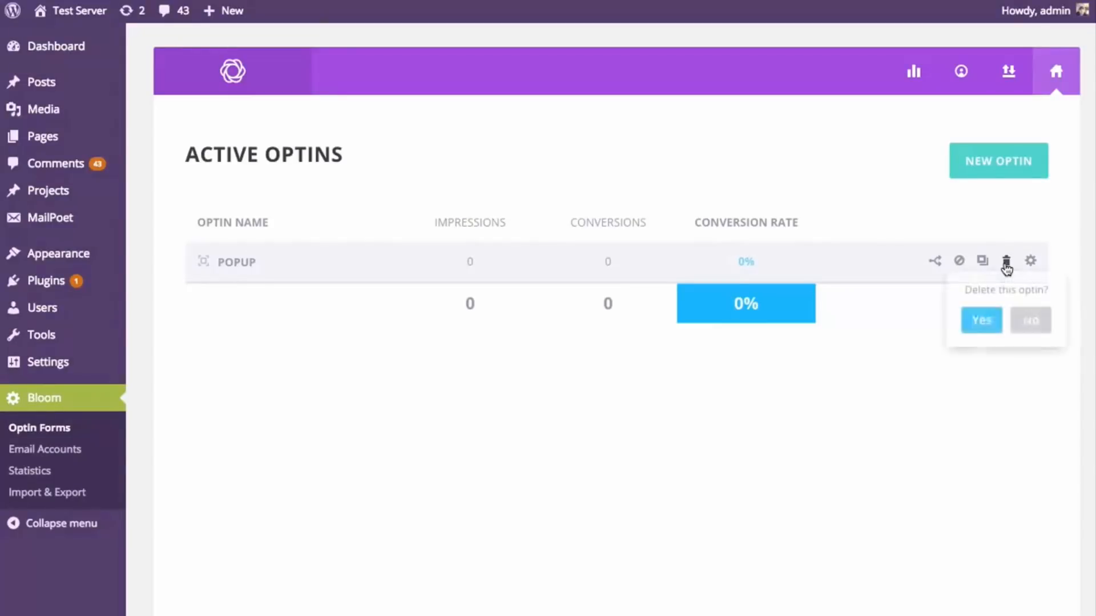
{"action": "left_click", "coordinate": [1033, 329]}
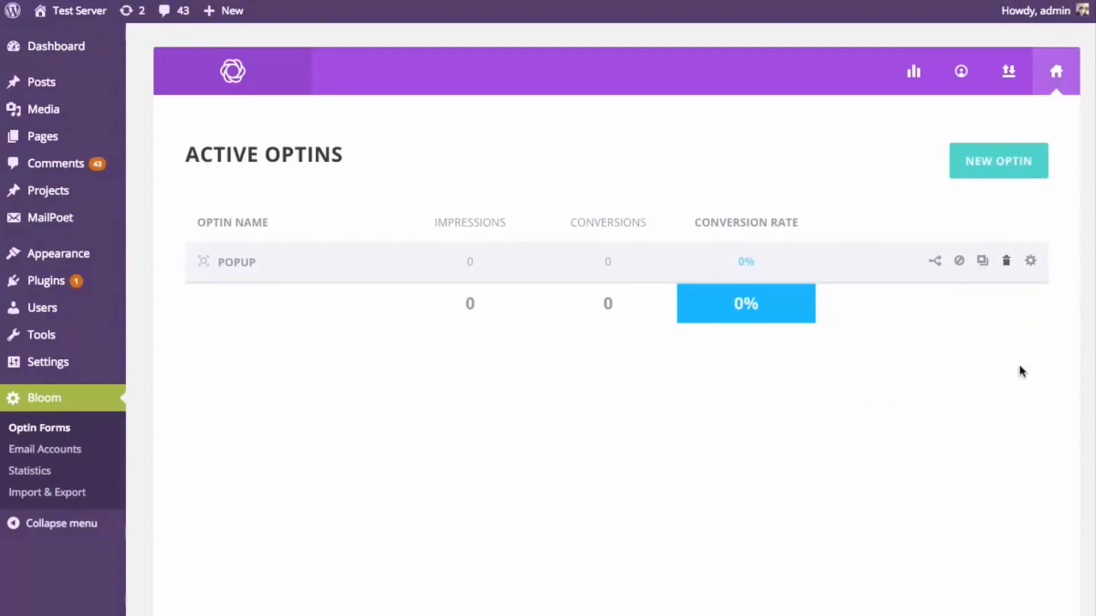
Duplicate the Popup optin as a Fly In optin.
{"action": "left_click", "coordinate": [982, 266]}
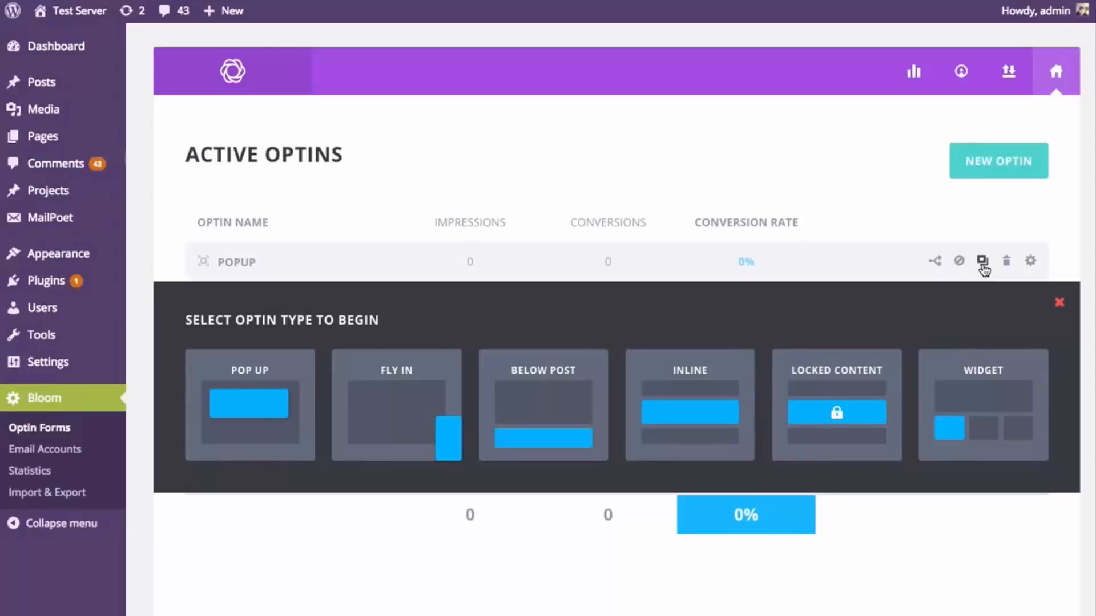
{"action": "left_click", "coordinate": [400, 397]}
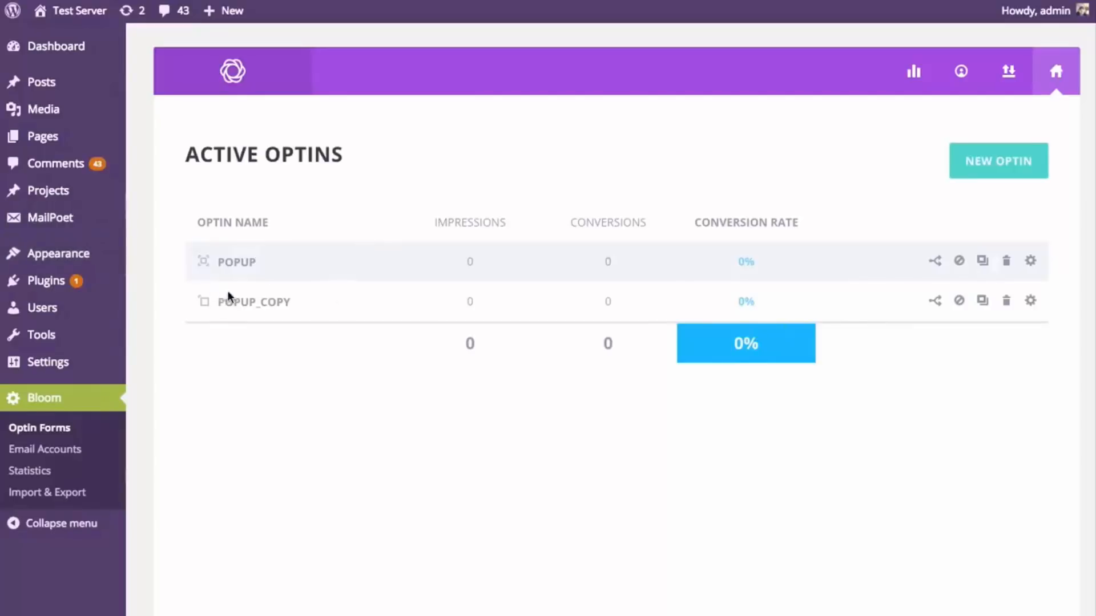
Open the configuration of the copied optin and review its design settings.
{"action": "left_click", "coordinate": [1030, 300]}
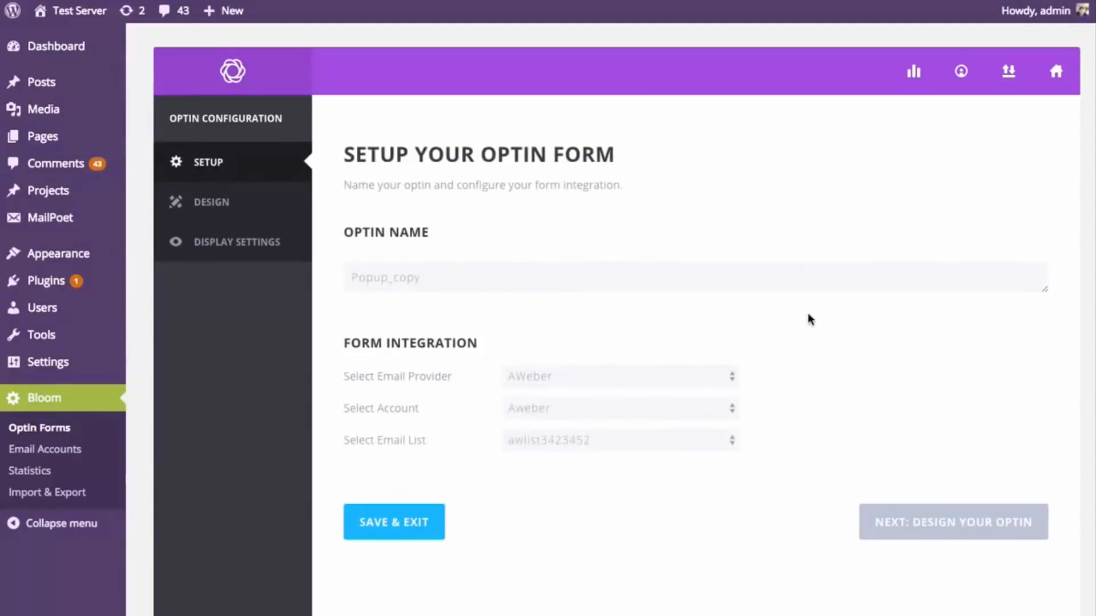
{"action": "scroll", "coordinate": [903, 420], "scroll_direction": "down", "scroll_amount": 1}
{"action": "left_click", "coordinate": [915, 466]}
{"action": "scroll", "coordinate": [873, 375], "scroll_direction": "down", "scroll_amount": 10}
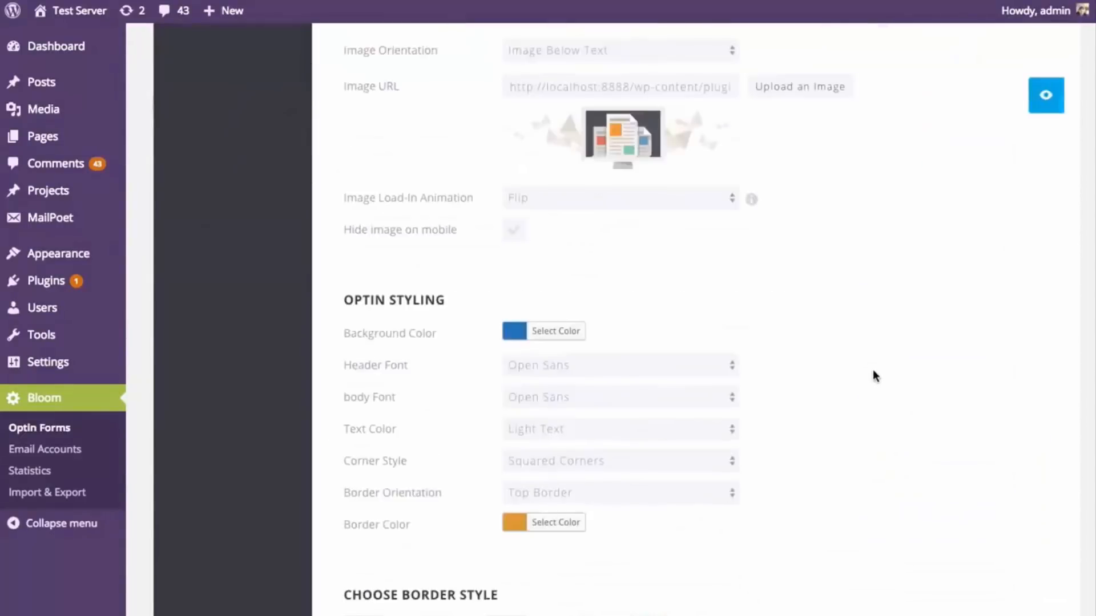
{"action": "scroll", "coordinate": [875, 372], "scroll_direction": "down", "scroll_amount": 15}
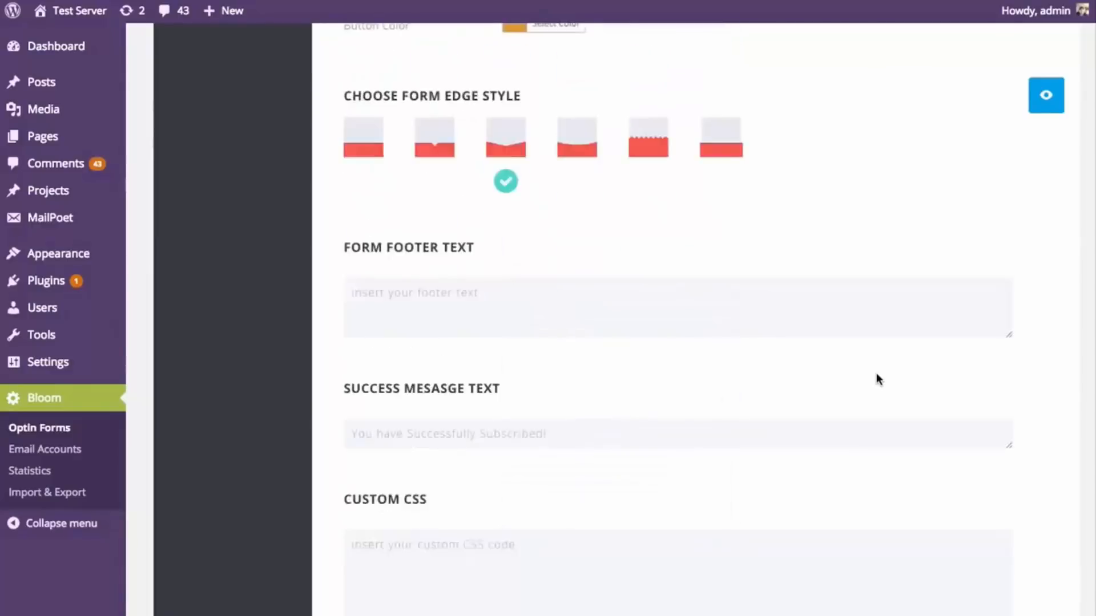
{"action": "scroll", "coordinate": [874, 388], "scroll_direction": "up", "scroll_amount": 20}
{"action": "scroll", "coordinate": [878, 401], "scroll_direction": "up", "scroll_amount": 3}
Rename the copied optin as Flyin in its setup.
{"action": "left_click", "coordinate": [206, 162]}
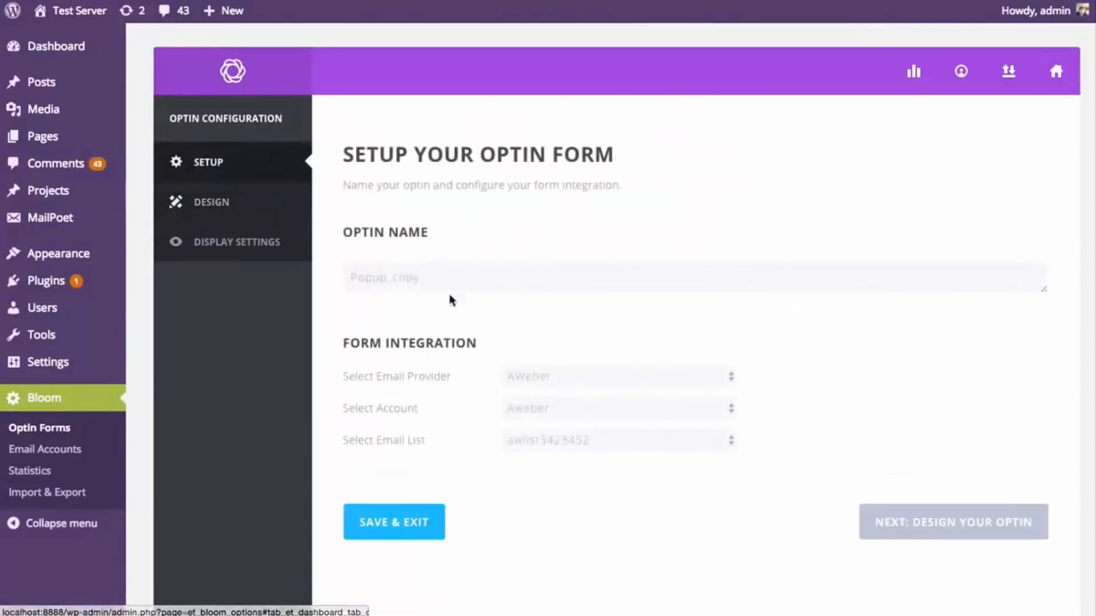
{"action": "triple_click", "coordinate": [439, 291]}
{"action": "type", "text": "Flyin"}
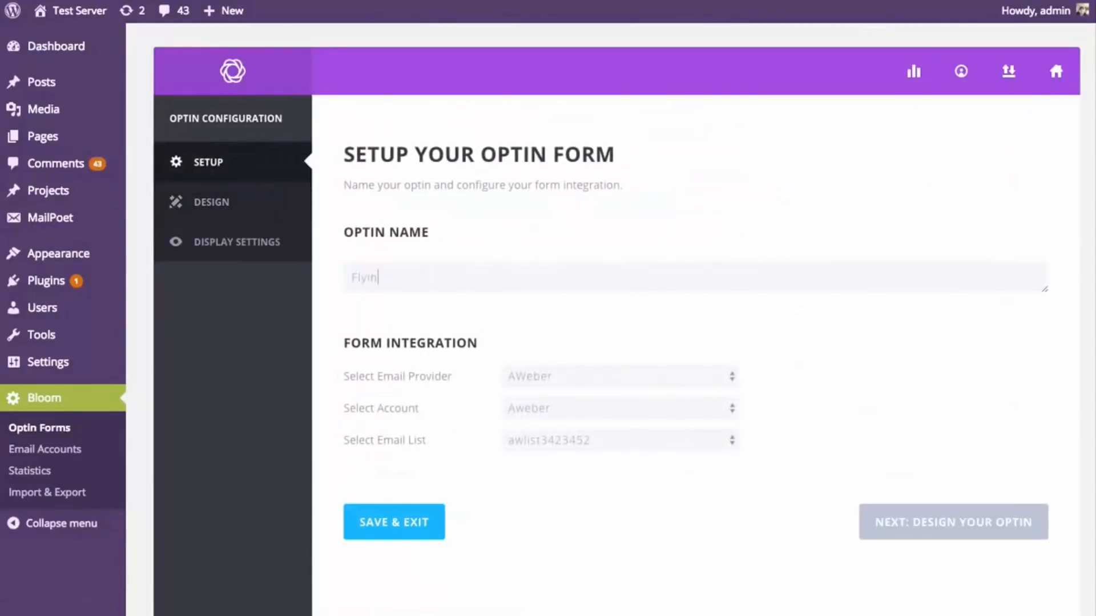
In the fly-in's Display On options, turn off Everything and page, turn on Homepage, and save and exit.
{"action": "left_click", "coordinate": [231, 246]}
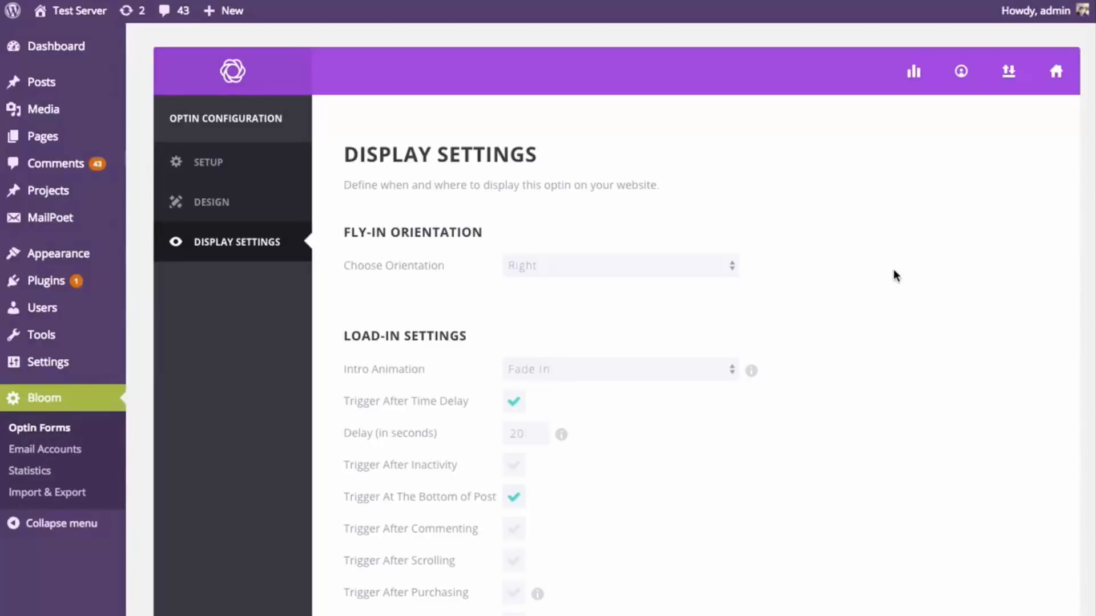
{"action": "scroll", "coordinate": [895, 276], "scroll_direction": "down", "scroll_amount": 10}
{"action": "left_click", "coordinate": [355, 192]}
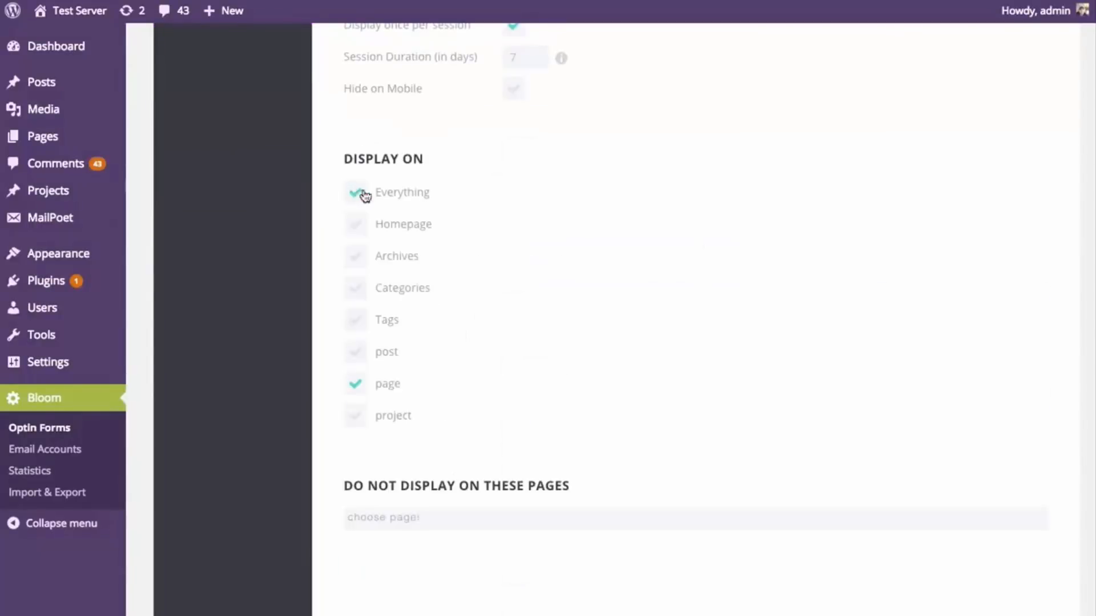
{"action": "left_click", "coordinate": [355, 223]}
{"action": "left_click", "coordinate": [356, 383]}
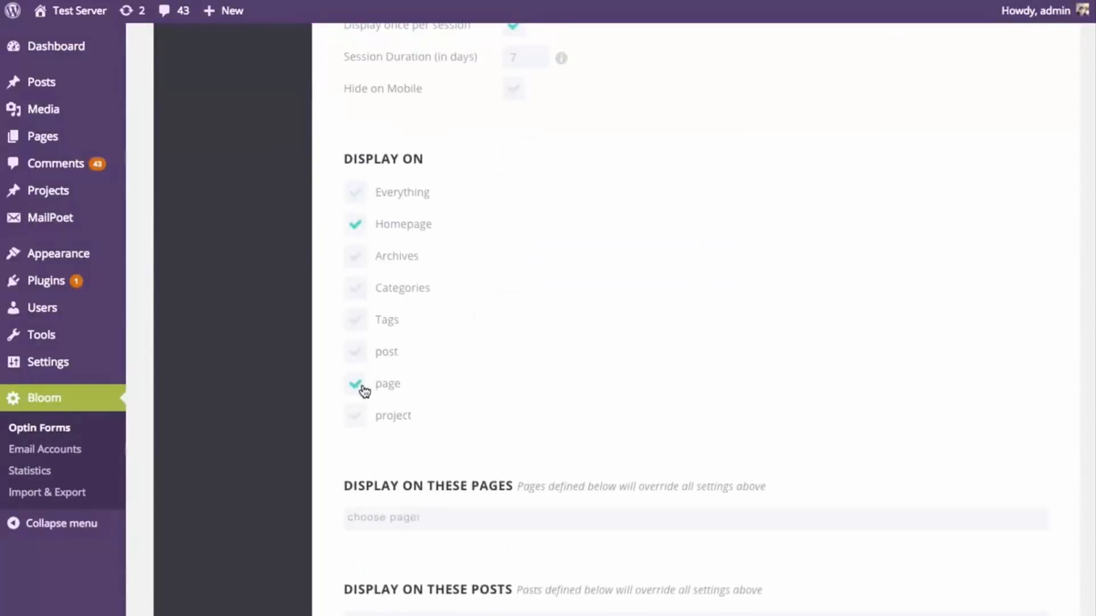
{"action": "scroll", "coordinate": [611, 357], "scroll_direction": "down", "scroll_amount": 6}
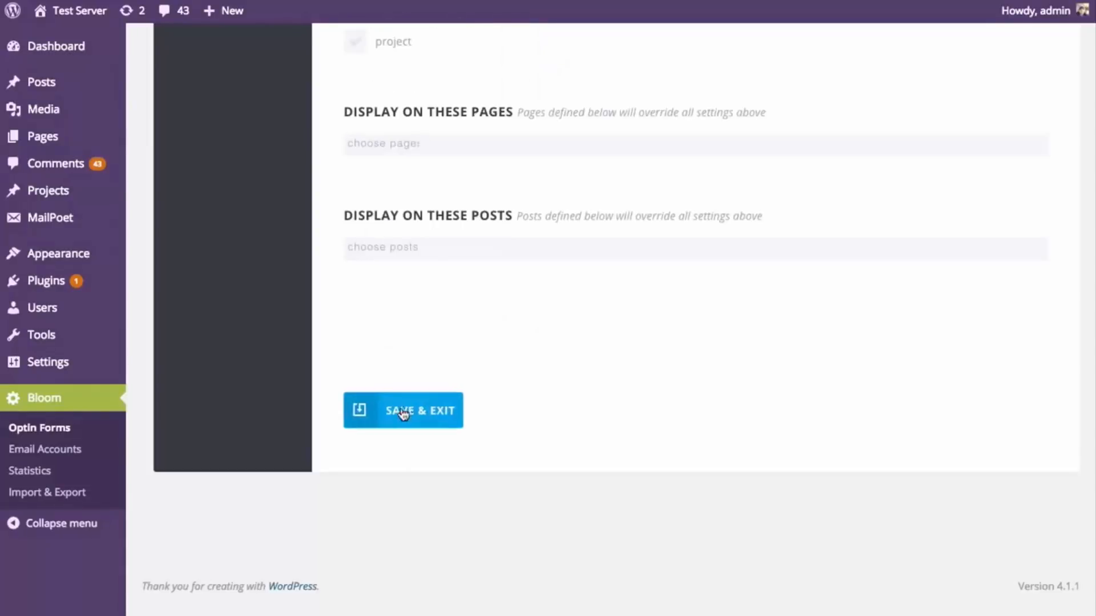
{"action": "left_click", "coordinate": [419, 409]}
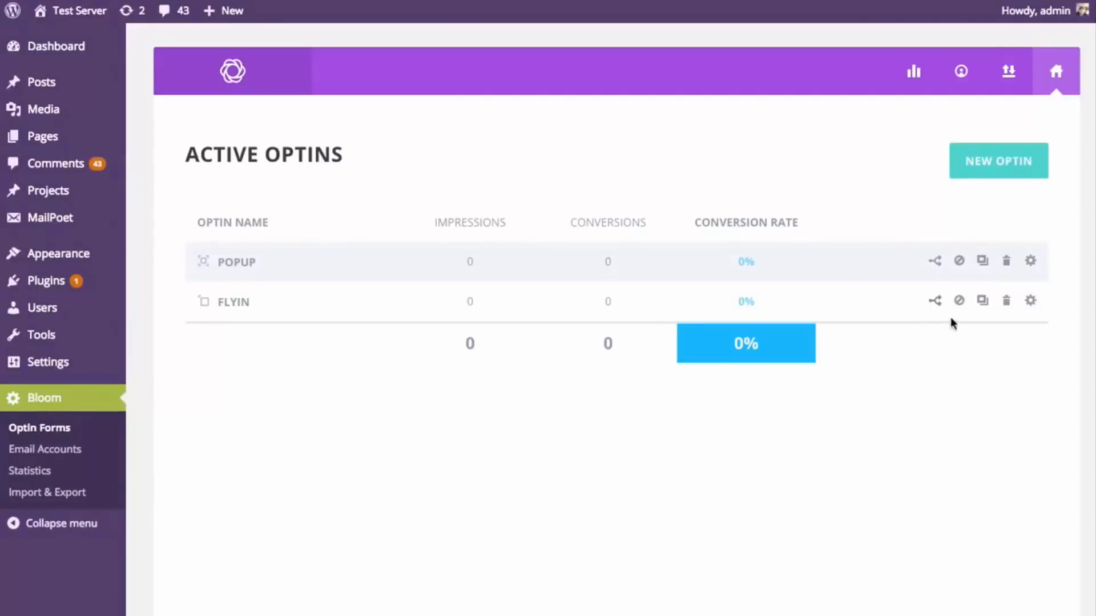
Deactivate the Flyin optin and activate it again.
{"action": "left_click", "coordinate": [959, 301]}
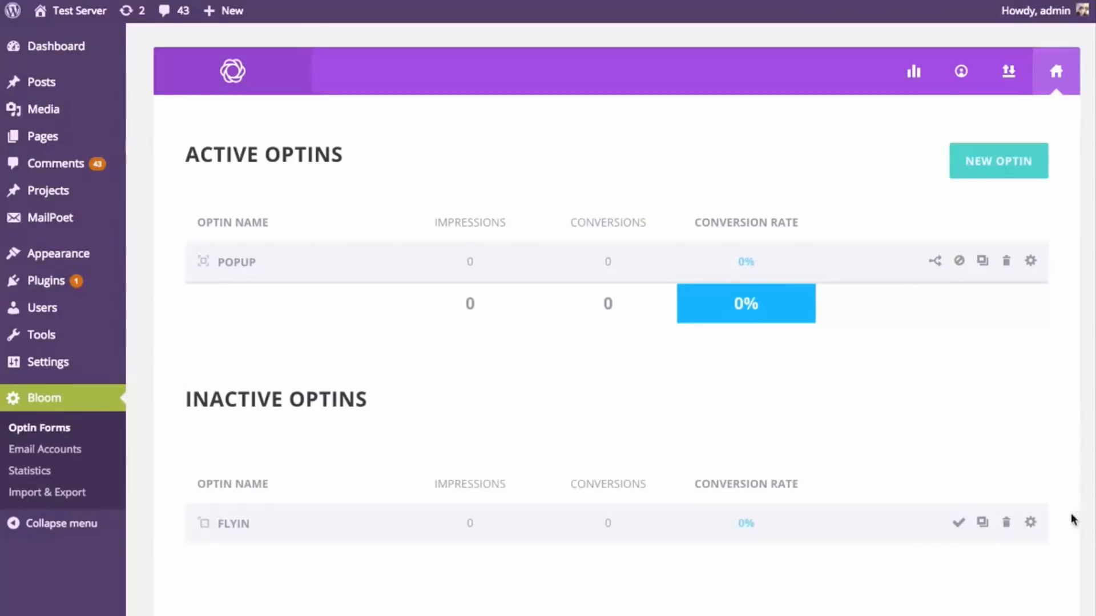
{"action": "left_click", "coordinate": [958, 525]}
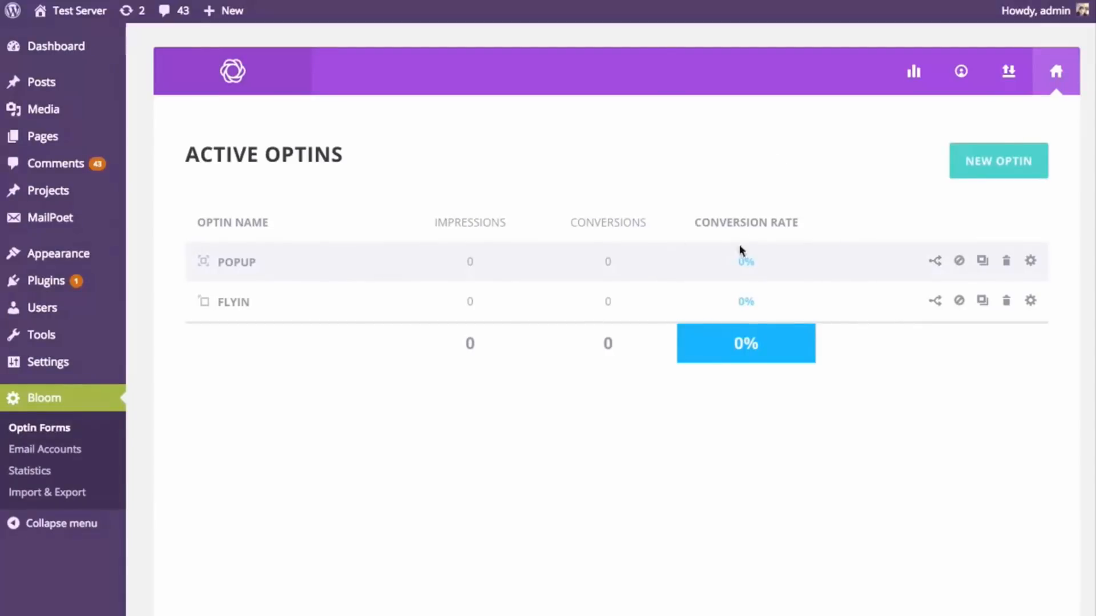
Add a split-test variant to the Popup optin, name it Popup Red, and continue to its design settings.
{"action": "left_click", "coordinate": [934, 262]}
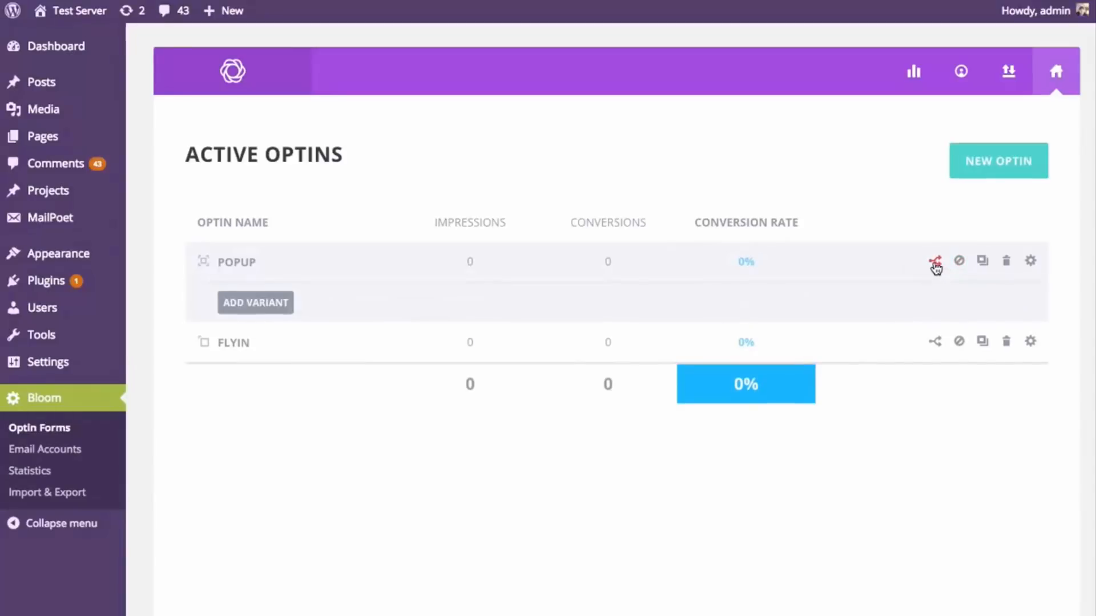
{"action": "left_click", "coordinate": [260, 308]}
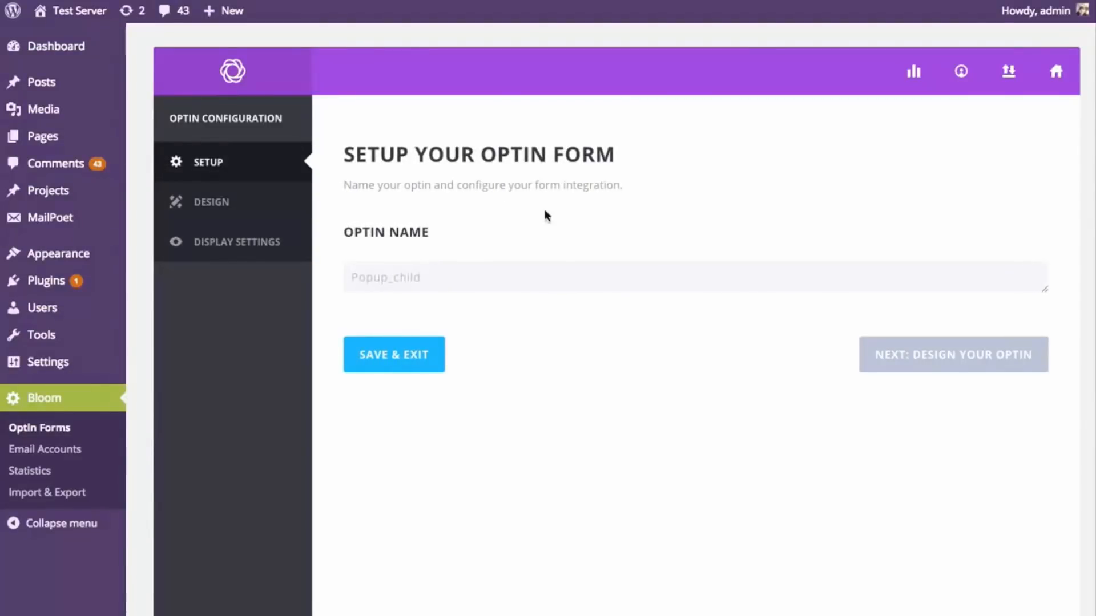
{"action": "double_click", "coordinate": [396, 278]}
{"action": "type", "text": "Popup Red"}
{"action": "left_click", "coordinate": [980, 366]}
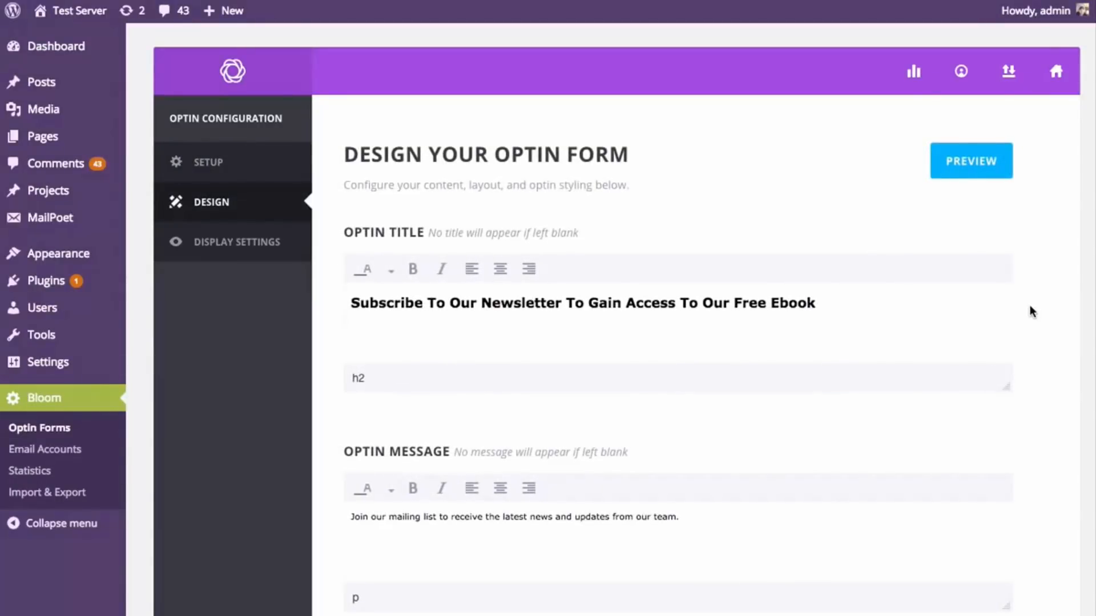
Open the background color in the Popup Red variant's optin styling, go over its form settings, and save and exit.
{"action": "scroll", "coordinate": [1031, 311], "scroll_direction": "down", "scroll_amount": 10}
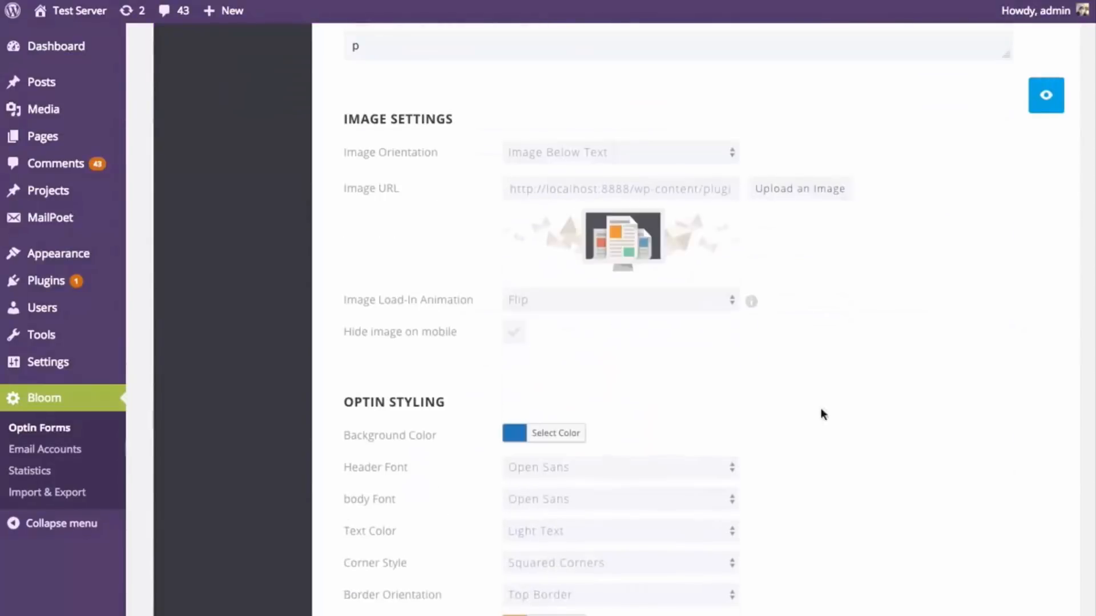
{"action": "left_click", "coordinate": [515, 435]}
{"action": "scroll", "coordinate": [573, 525], "scroll_direction": "down", "scroll_amount": 1}
{"action": "scroll", "coordinate": [871, 384], "scroll_direction": "down", "scroll_amount": 20}
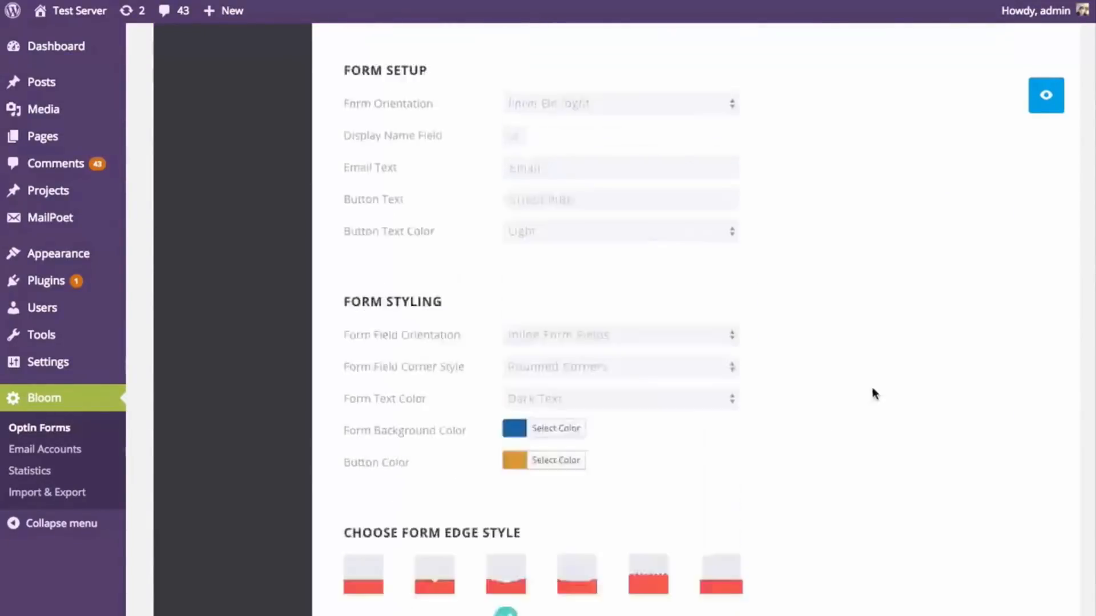
{"action": "left_click", "coordinate": [432, 510]}
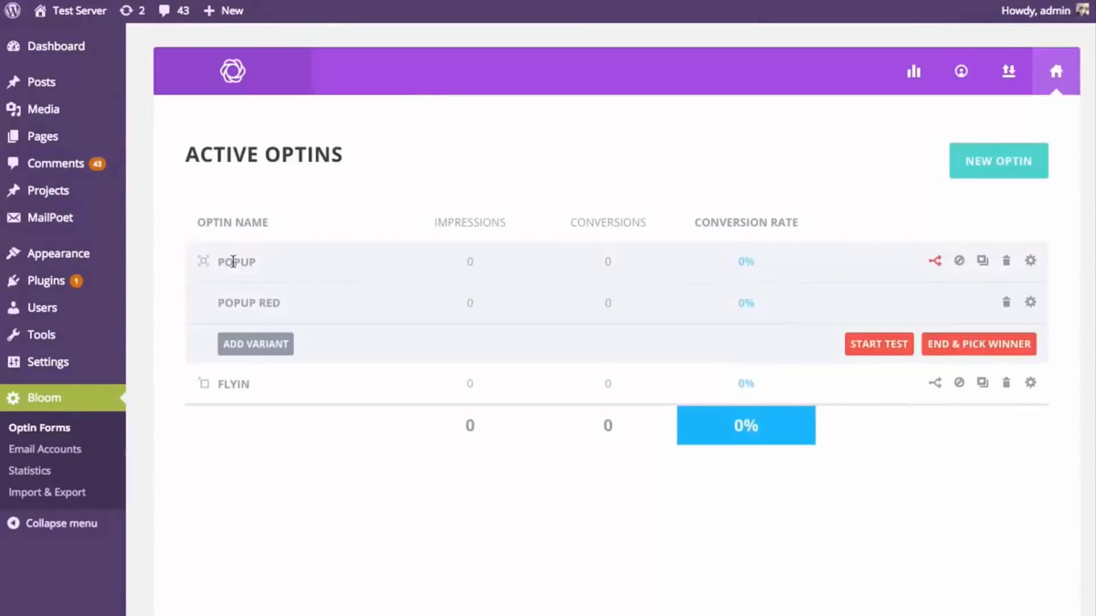
Start the split test between Popup and Popup Red, pause it, and start it again.
{"action": "left_click_drag", "start_coordinate": [212, 302], "coordinate": [776, 302]}
{"action": "left_click", "coordinate": [781, 303]}
{"action": "left_click", "coordinate": [870, 350]}
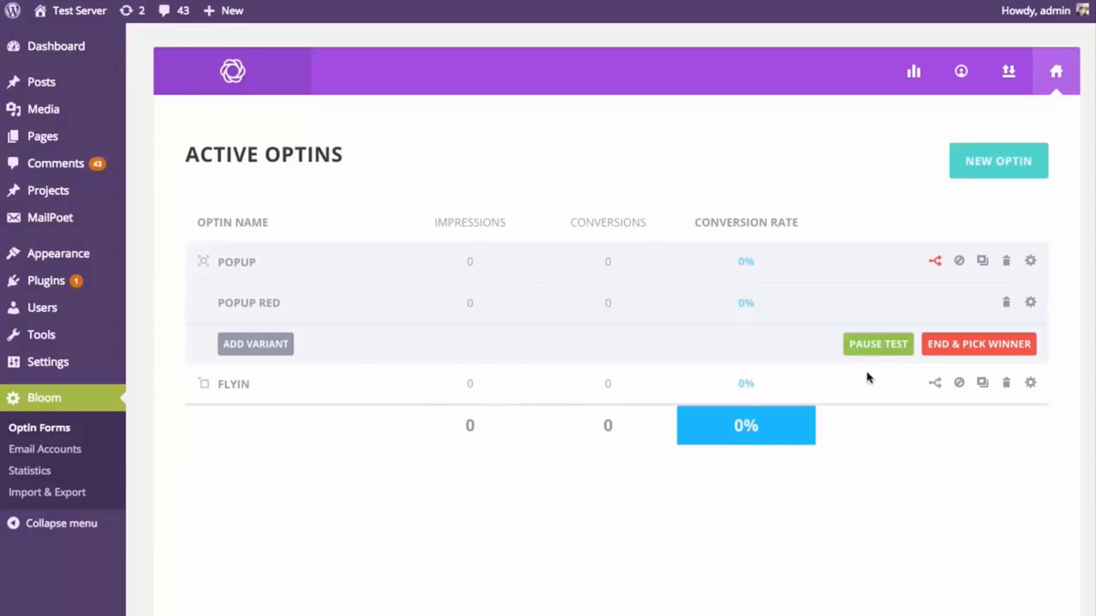
{"action": "left_click", "coordinate": [870, 350]}
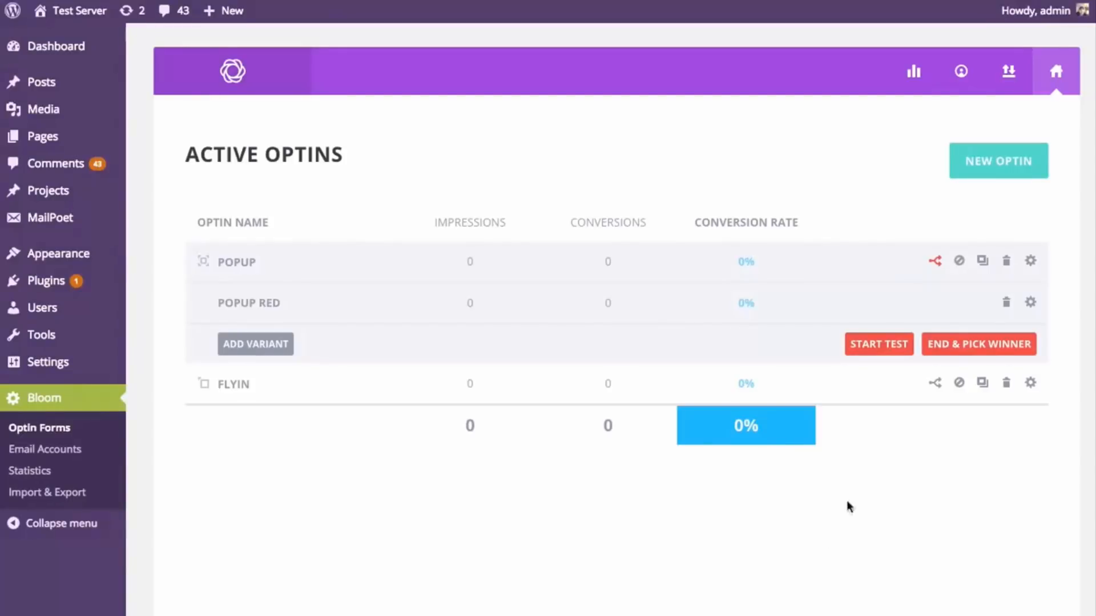
{"action": "left_click", "coordinate": [860, 348]}
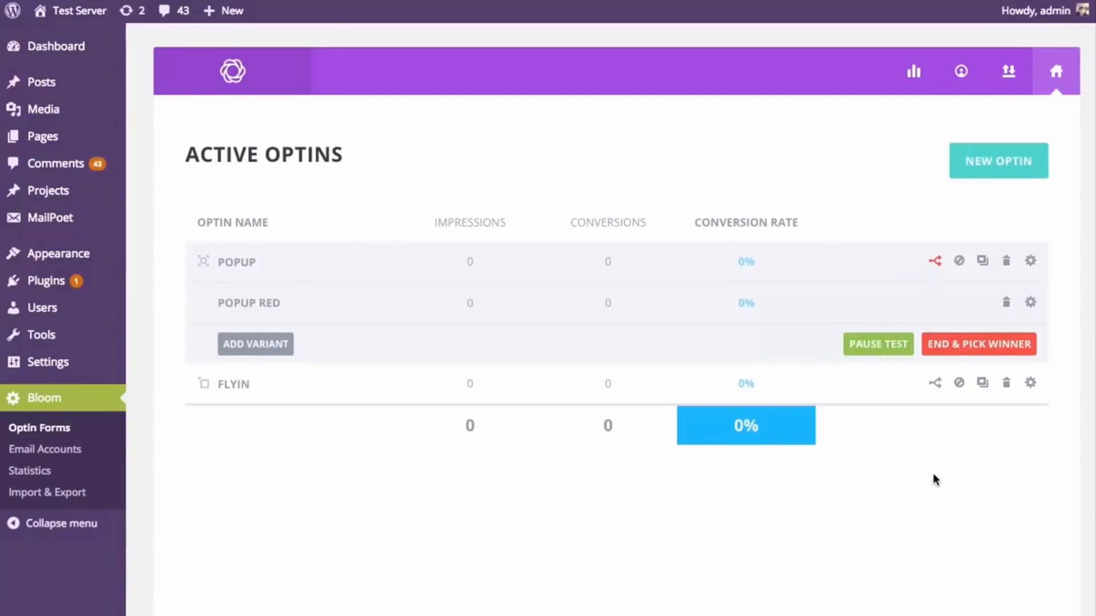
End the split test and pick Popup as the winning optin.
{"action": "left_click", "coordinate": [974, 346]}
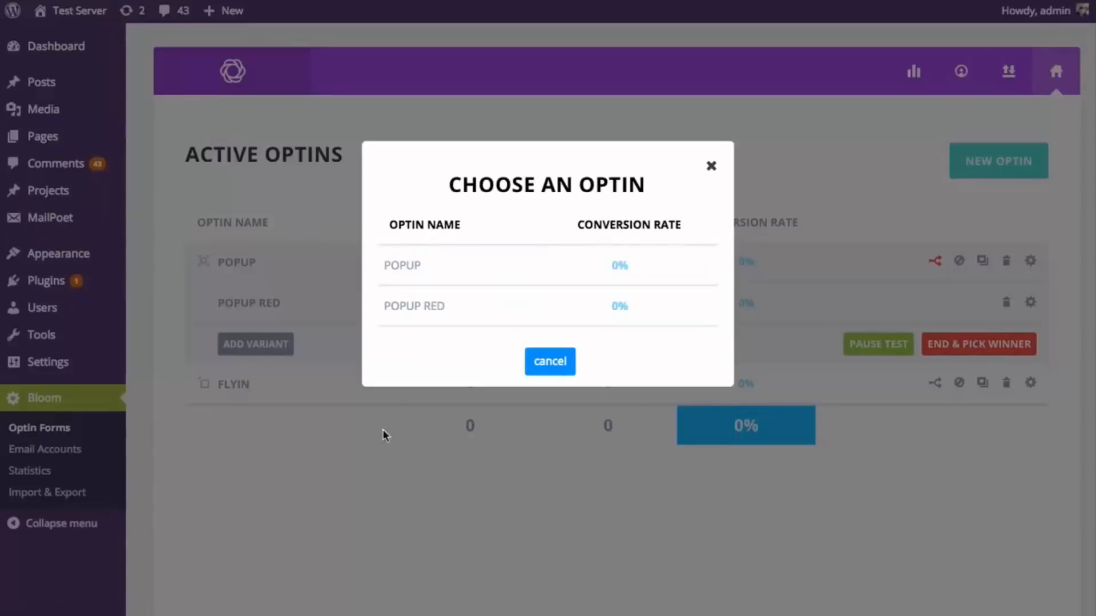
{"action": "left_click", "coordinate": [369, 520]}
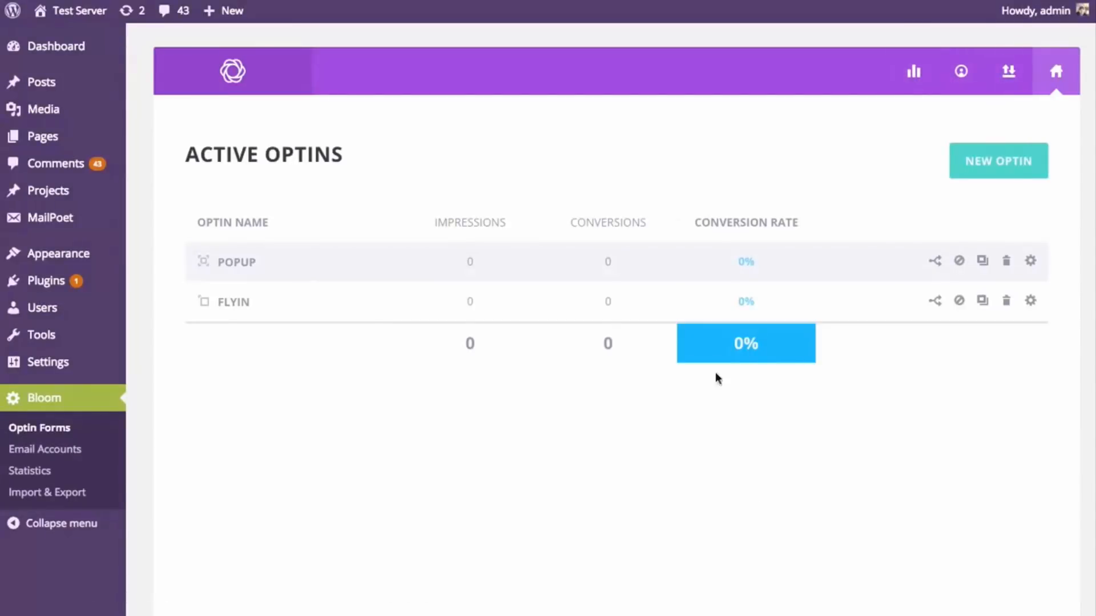
Look at the import and export options, and at the list of connected email accounts.
{"action": "left_click", "coordinate": [999, 78]}
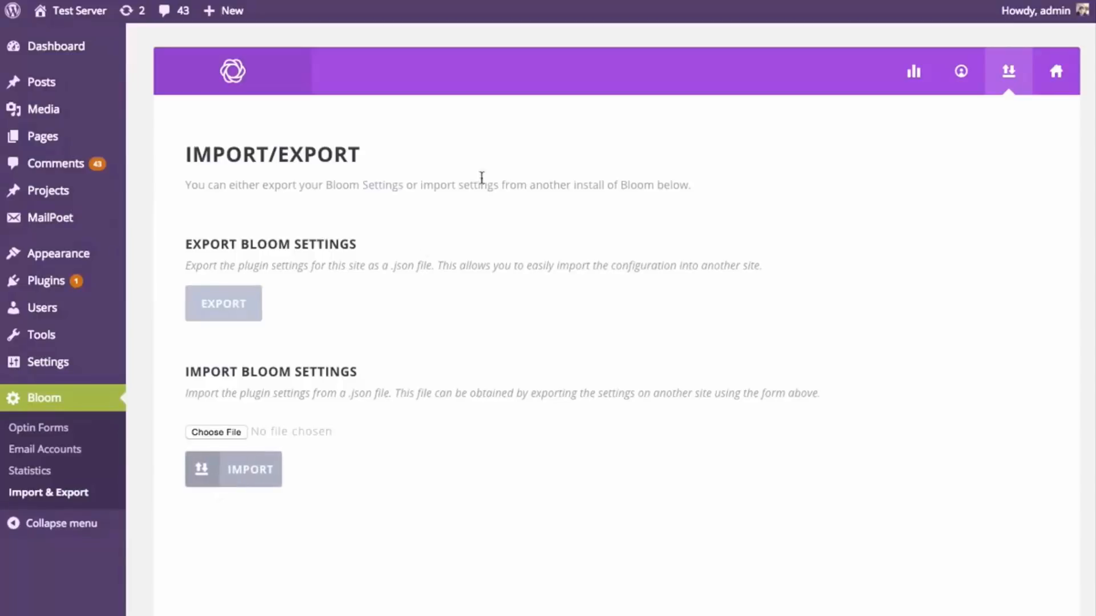
{"action": "left_click", "coordinate": [961, 71]}
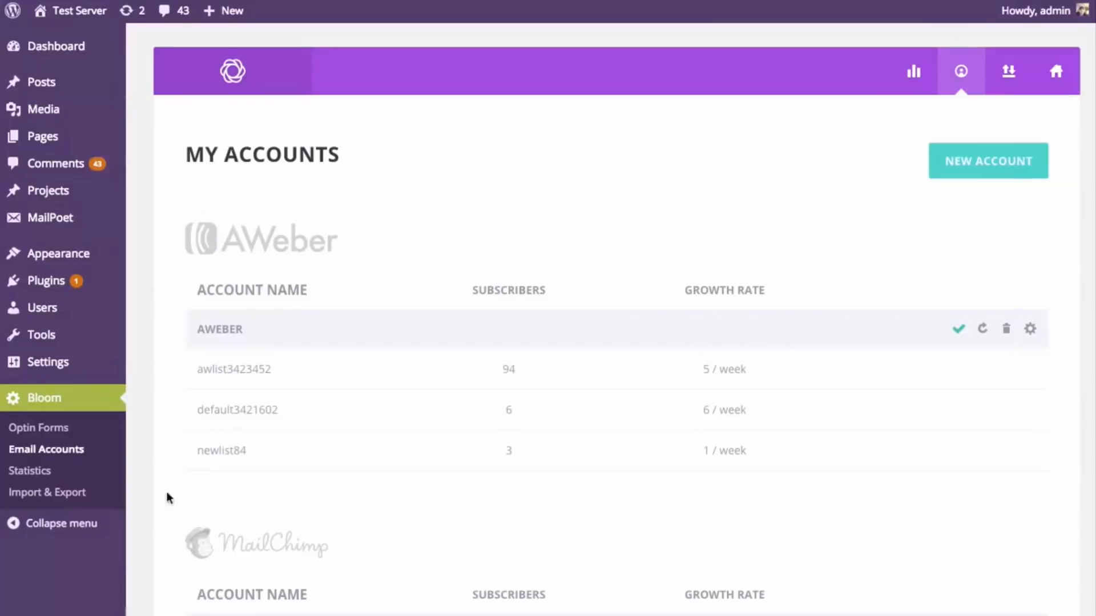
{"action": "scroll", "coordinate": [1087, 171], "scroll_direction": "down", "scroll_amount": 10}
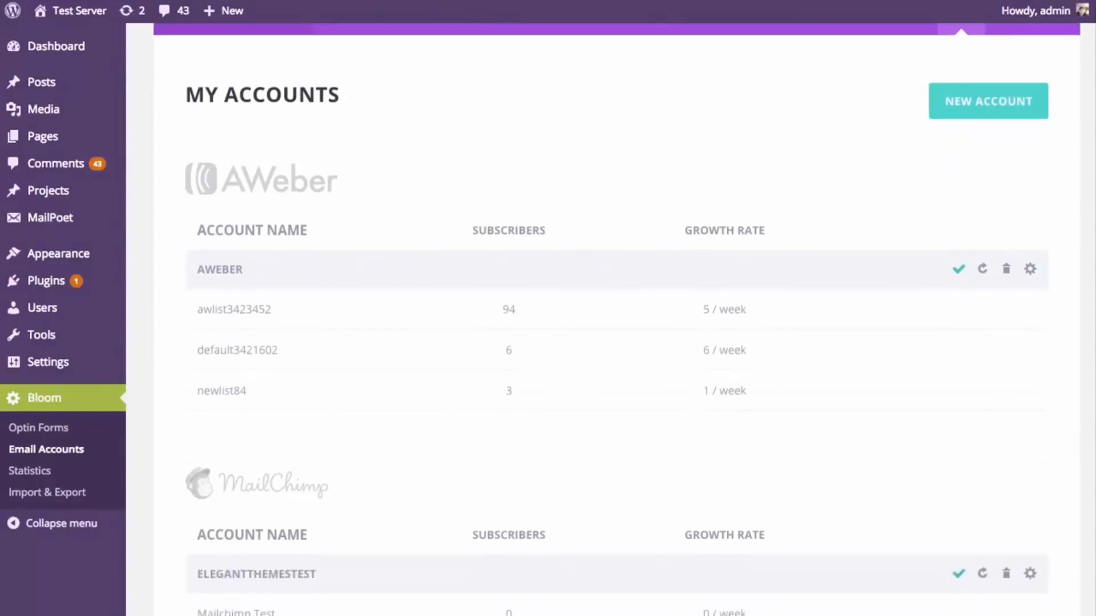
{"action": "left_click_drag", "start_coordinate": [1093, 237], "coordinate": [1078, 40]}
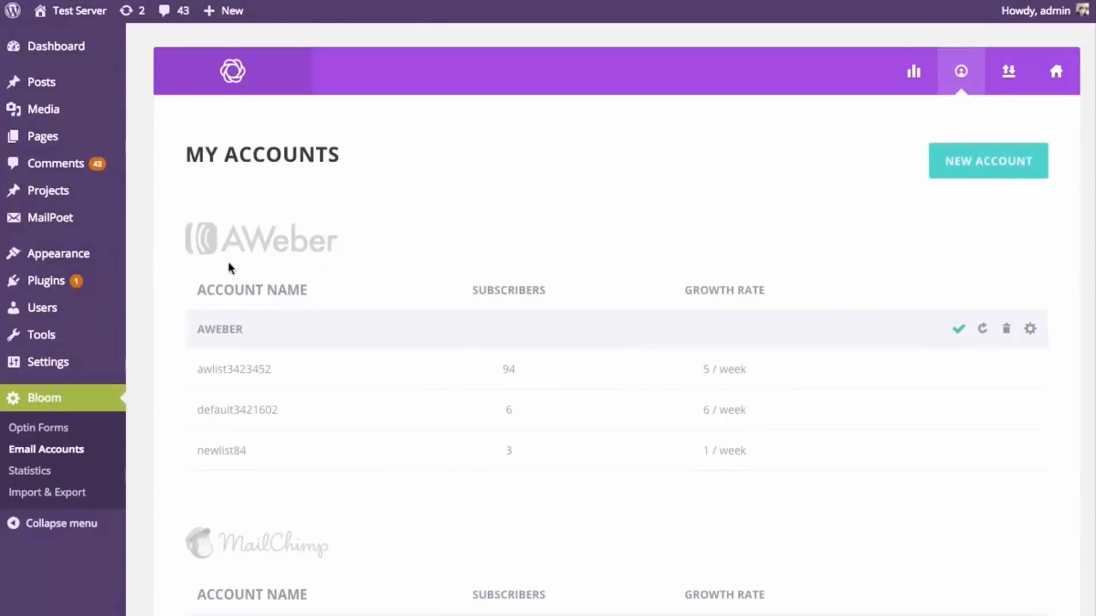
Inspect the AWeber account's authorization settings, save and exit, and review the lists of the other email accounts.
{"action": "left_click", "coordinate": [1031, 331]}
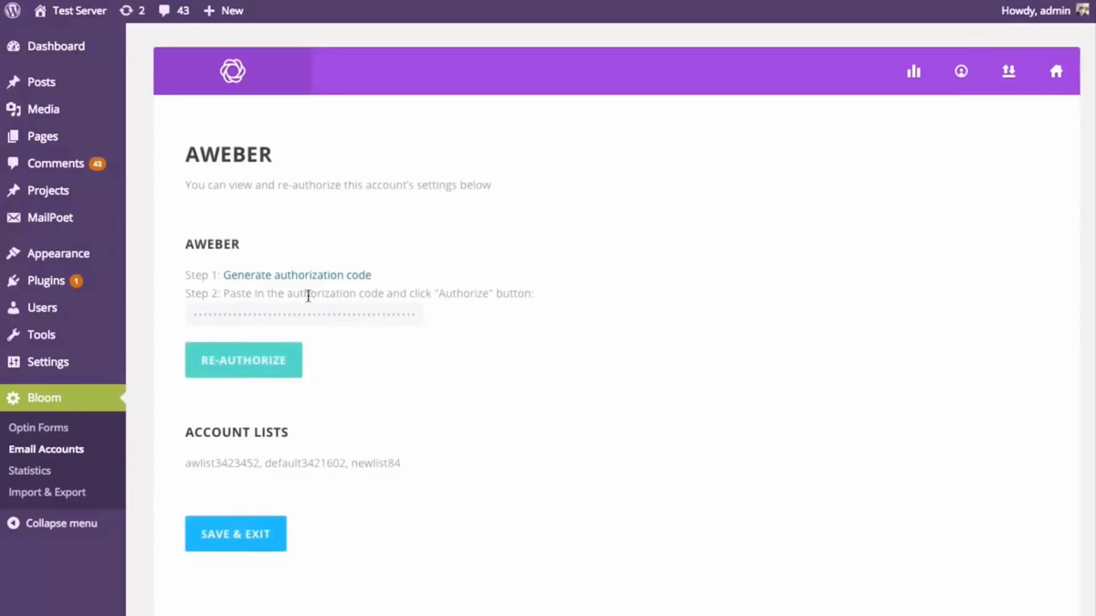
{"action": "left_click", "coordinate": [276, 533]}
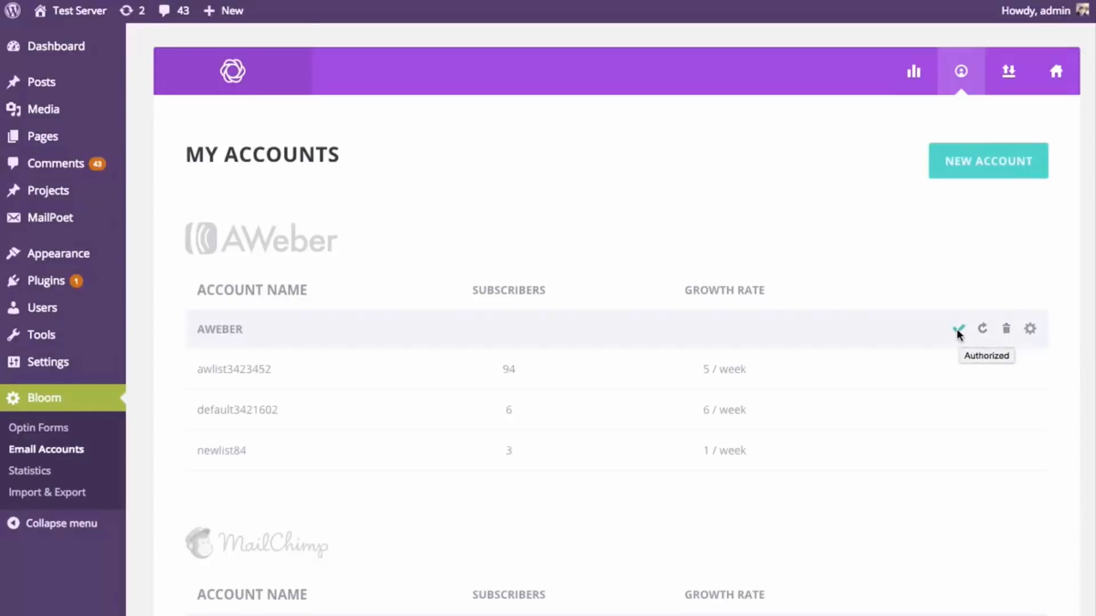
{"action": "scroll", "coordinate": [957, 335], "scroll_direction": "down", "scroll_amount": 2}
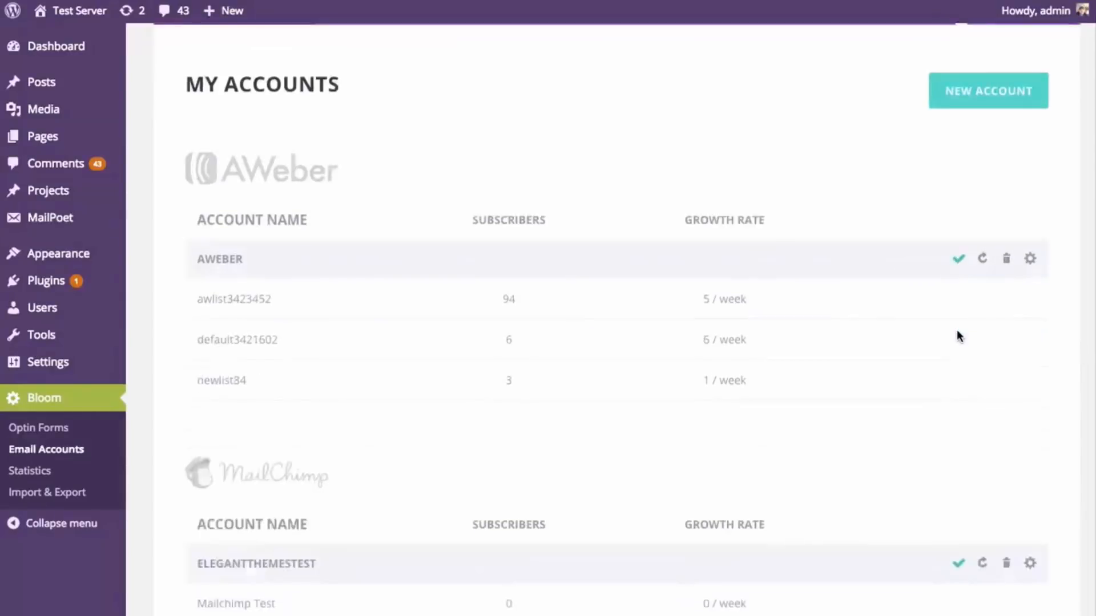
{"action": "scroll", "coordinate": [956, 329], "scroll_direction": "down", "scroll_amount": 7}
{"action": "scroll", "coordinate": [956, 330], "scroll_direction": "up", "scroll_amount": 9}
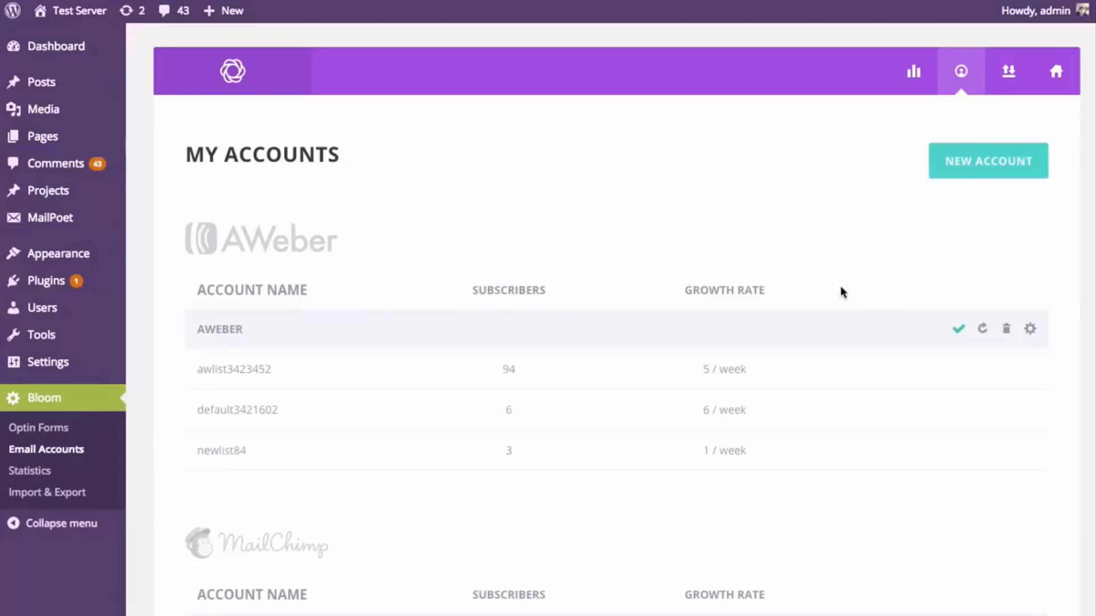
{"action": "scroll", "coordinate": [741, 296], "scroll_direction": "down", "scroll_amount": 9}
{"action": "scroll", "coordinate": [741, 299], "scroll_direction": "down", "scroll_amount": 10}
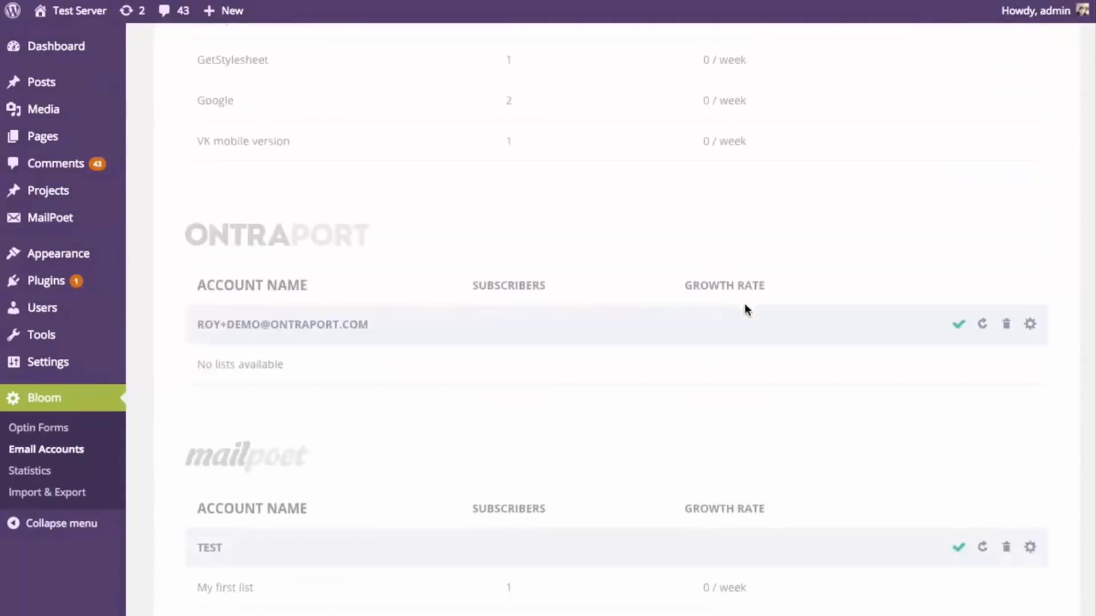
{"action": "scroll", "coordinate": [745, 307], "scroll_direction": "up", "scroll_amount": 20}
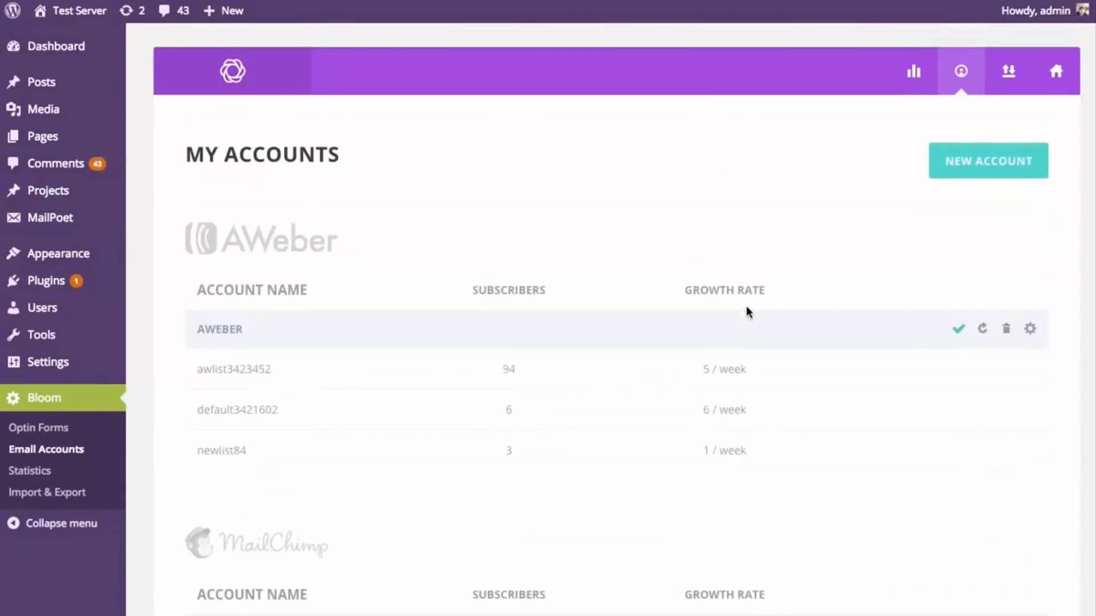
Remove the AWeber account from the email accounts and confirm the removal.
{"action": "left_click", "coordinate": [1006, 330]}
{"action": "left_click", "coordinate": [982, 412]}
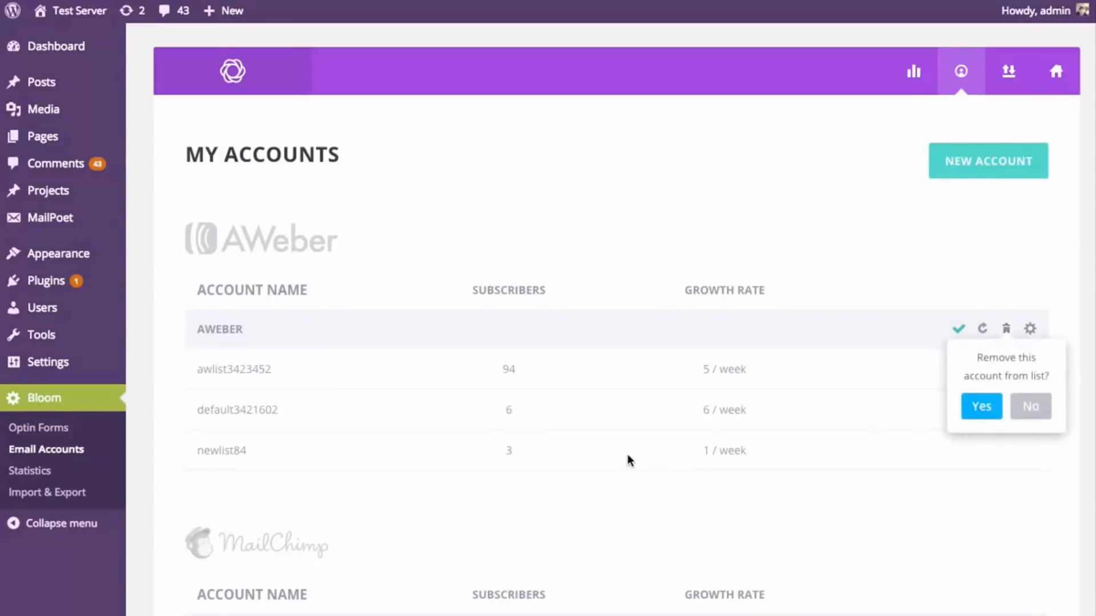
{"action": "scroll", "coordinate": [619, 211], "scroll_direction": "down", "scroll_amount": 10}
{"action": "scroll", "coordinate": [624, 228], "scroll_direction": "up", "scroll_amount": 10}
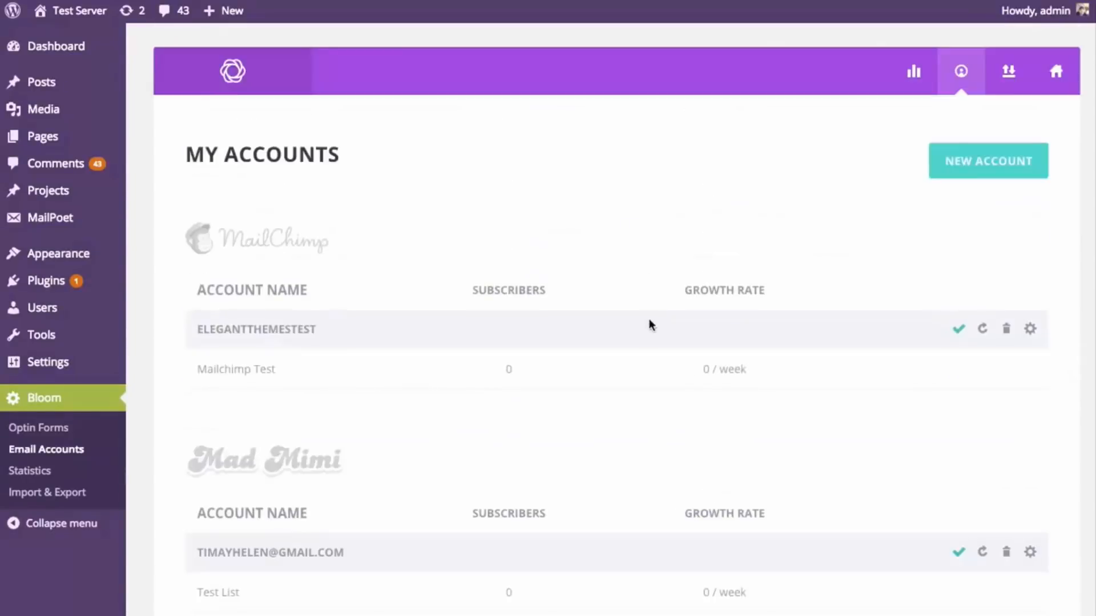
Start a new email account with AWeber as the provider and name it Aweber Account.
{"action": "left_click", "coordinate": [977, 165]}
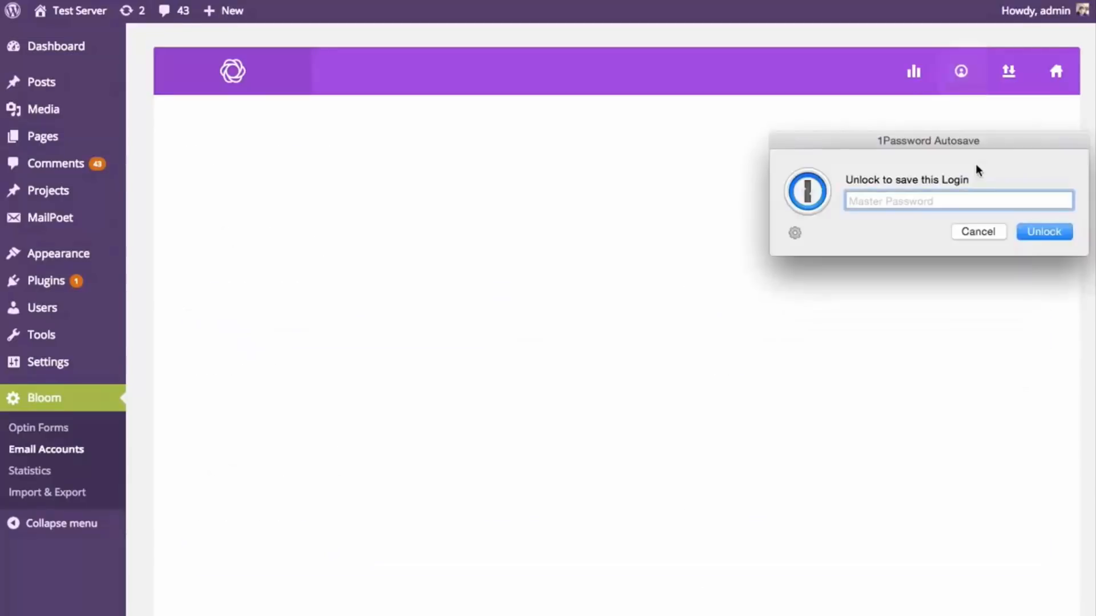
{"action": "left_click", "coordinate": [976, 232]}
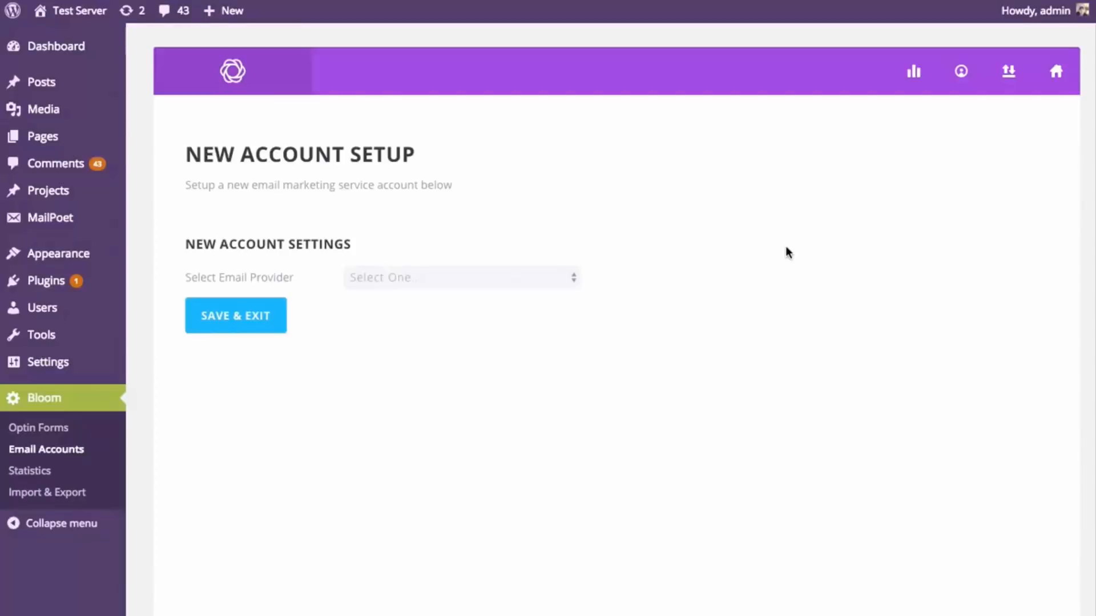
{"action": "left_click", "coordinate": [558, 280]}
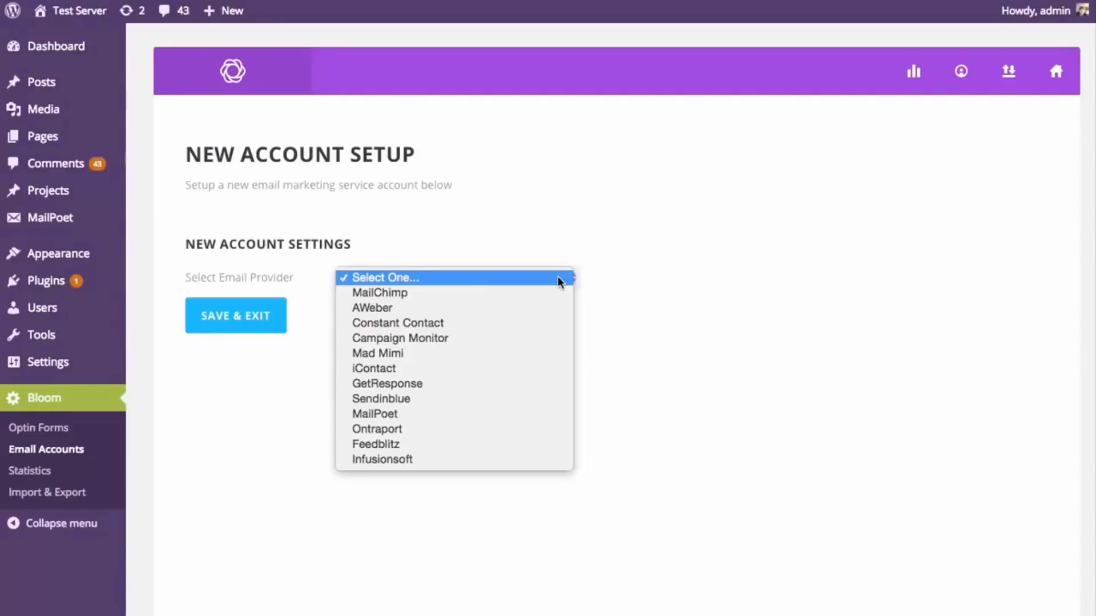
{"action": "left_click", "coordinate": [399, 311]}
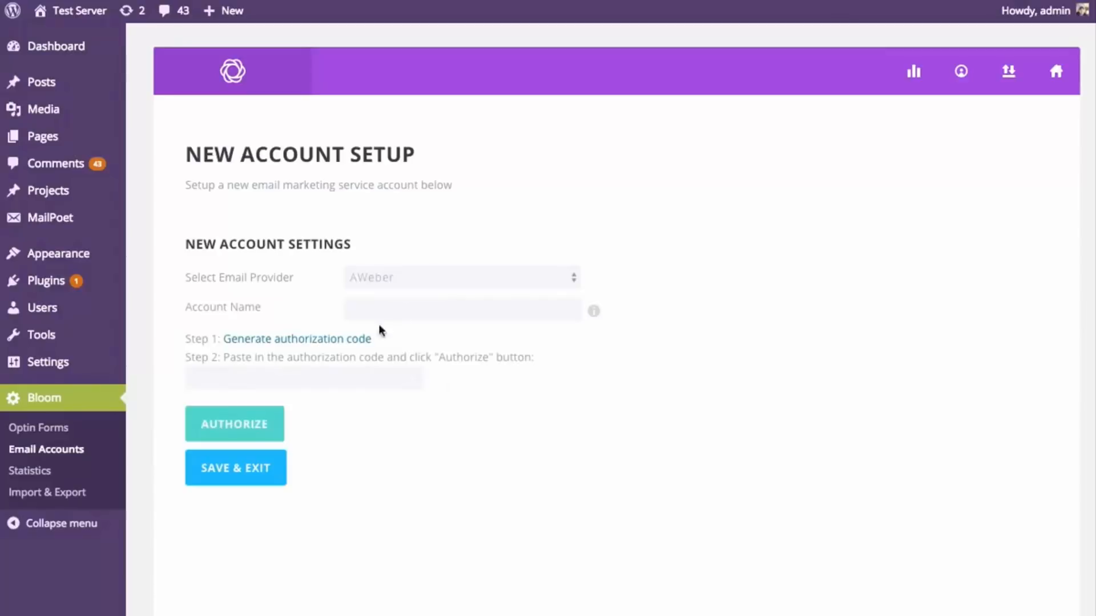
{"action": "left_click", "coordinate": [386, 311]}
{"action": "type", "text": "Aweber Account"}
Generate an AWeber authorization code by filling in the login name and account password and allowing access.
{"action": "left_click", "coordinate": [287, 341]}
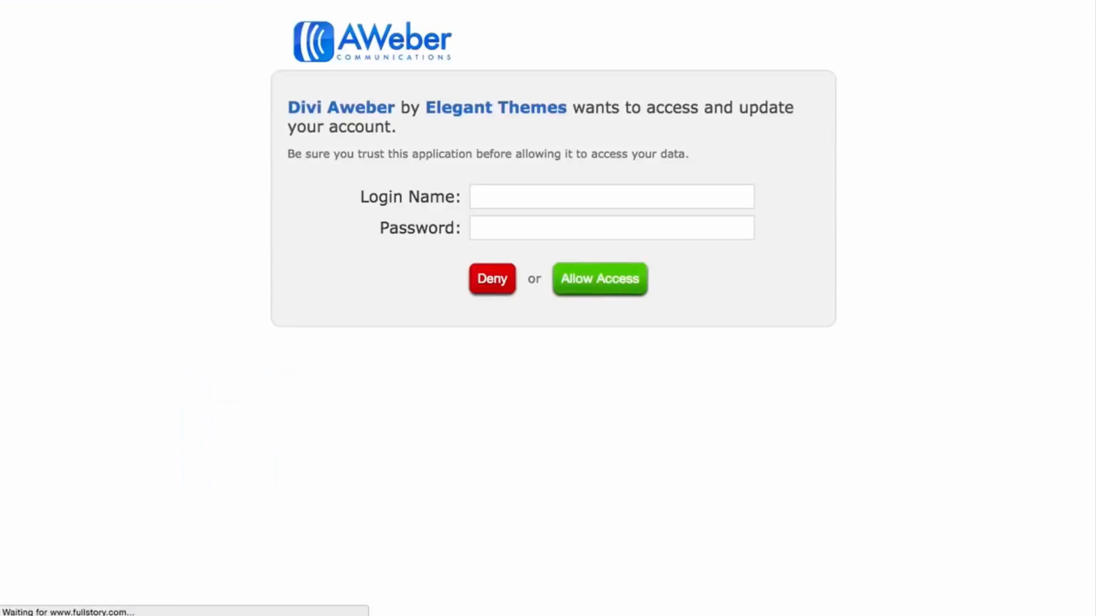
{"action": "key", "text": "super+backslash"}
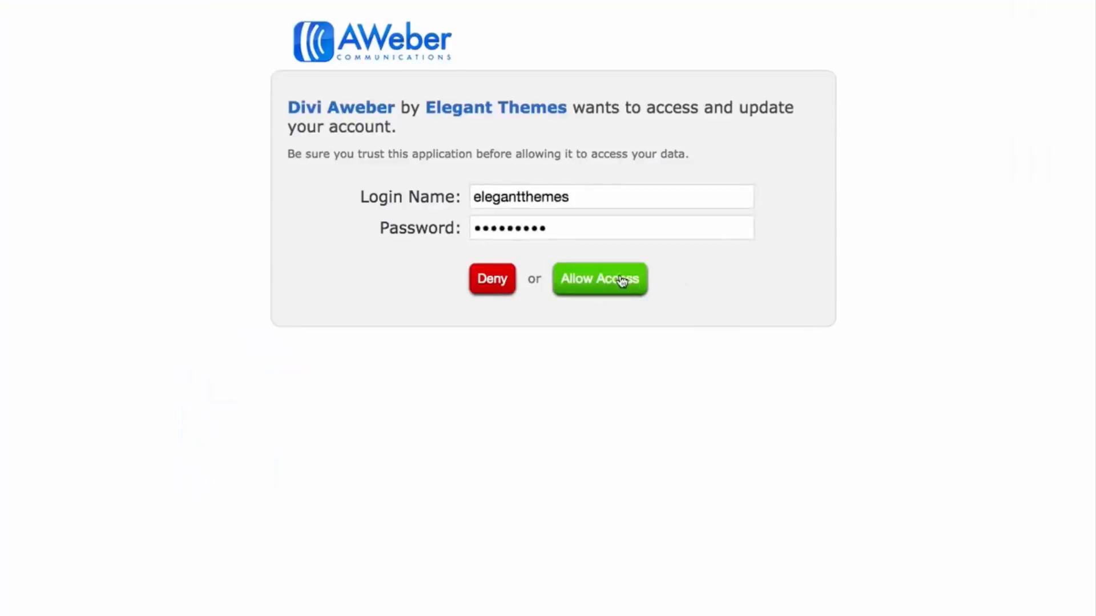
{"action": "left_click", "coordinate": [622, 281]}
{"action": "left_click", "coordinate": [622, 277]}
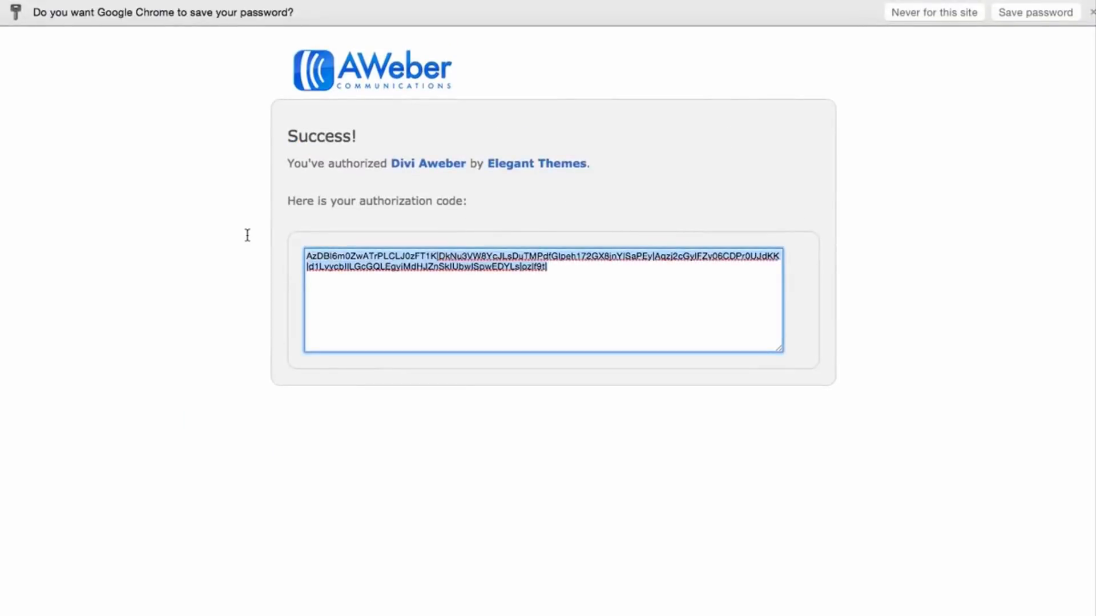
Paste the authorization code into the new AWeber account's setup and try to authorize it.
{"action": "left_click", "coordinate": [468, 1]}
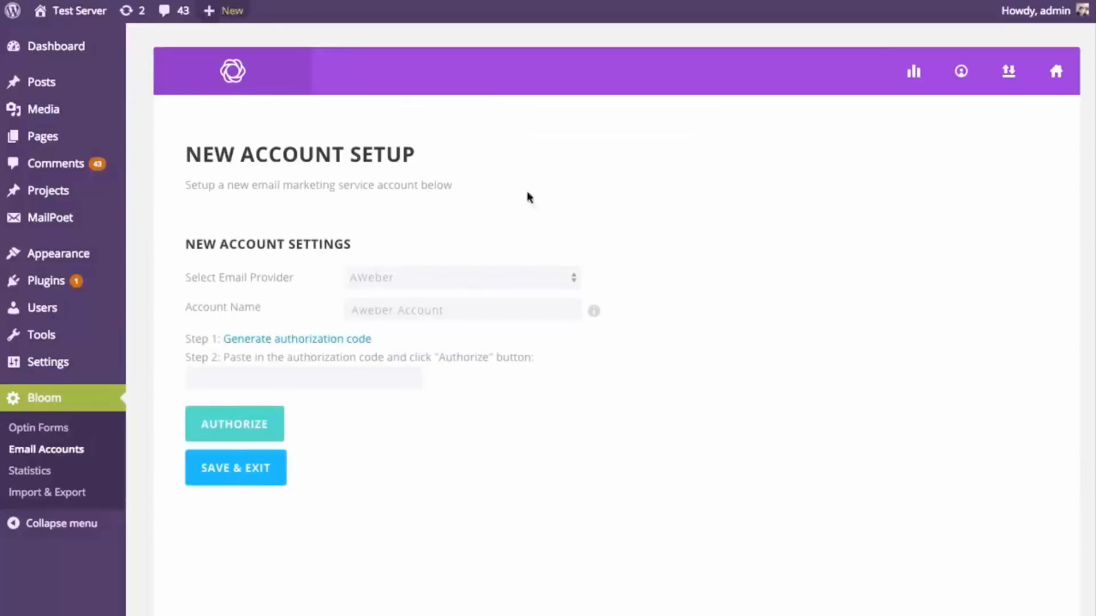
{"action": "left_click", "coordinate": [221, 373]}
{"action": "key", "text": "ctrl+v"}
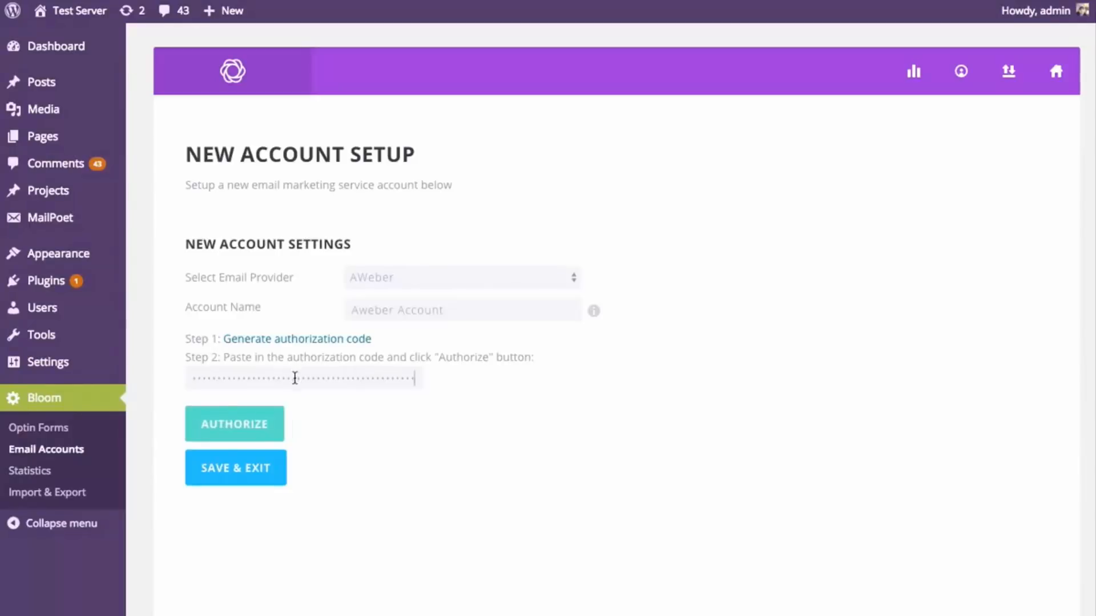
{"action": "left_click_drag", "start_coordinate": [294, 376], "coordinate": [508, 403]}
{"action": "left_click", "coordinate": [580, 428]}
{"action": "left_click_drag", "start_coordinate": [299, 376], "coordinate": [514, 405]}
{"action": "left_click", "coordinate": [594, 451]}
{"action": "left_click", "coordinate": [249, 422]}
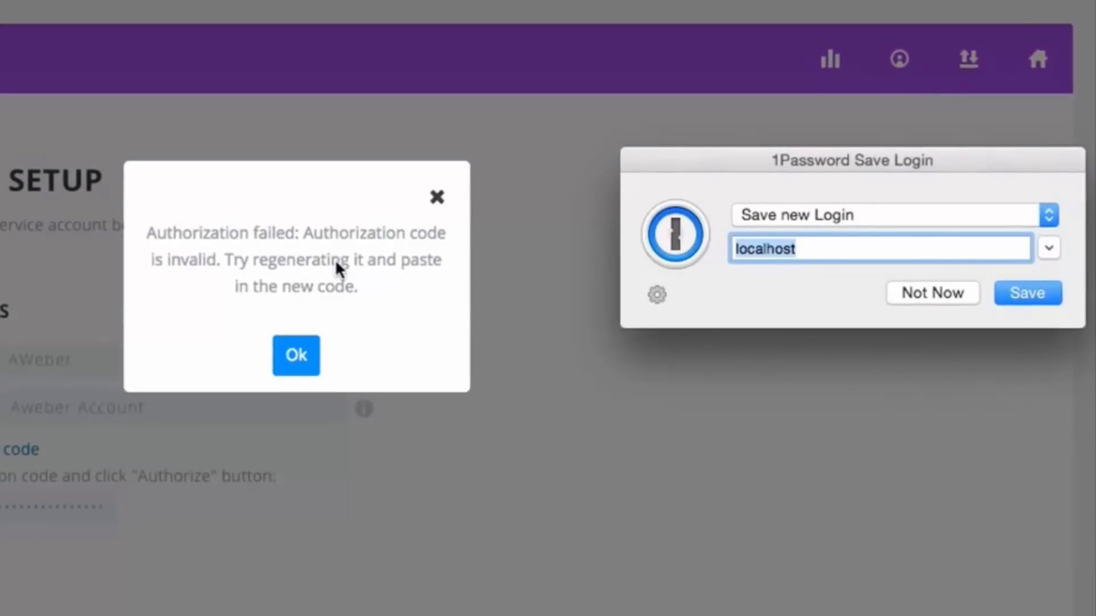
Decline saving the login in the password manager, and save and exit the new AWeber account.
{"action": "left_click", "coordinate": [296, 355]}
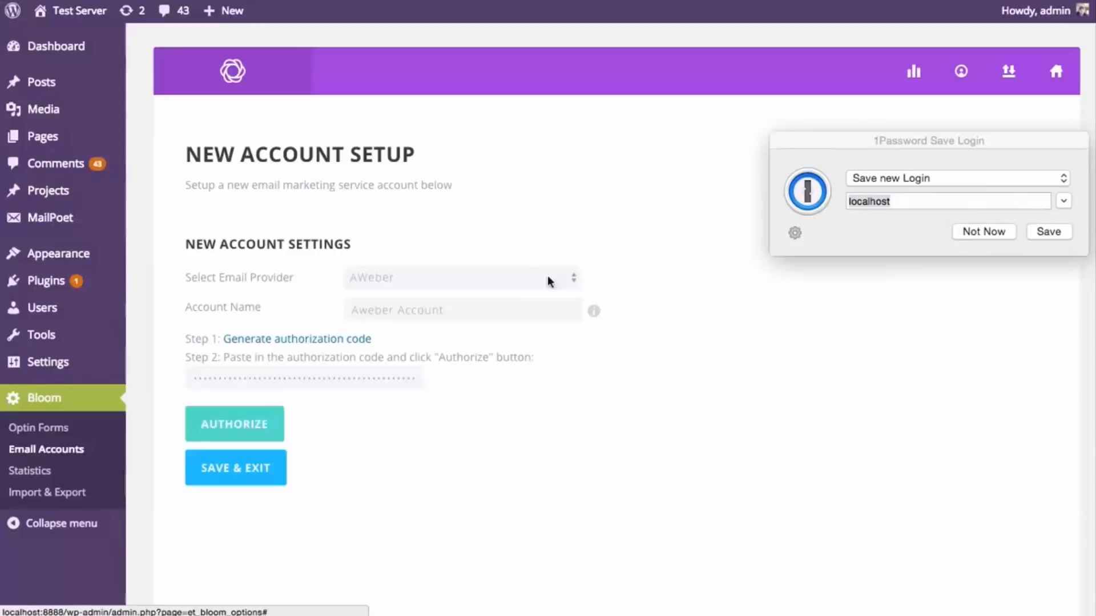
{"action": "left_click", "coordinate": [981, 231]}
{"action": "left_click", "coordinate": [257, 474]}
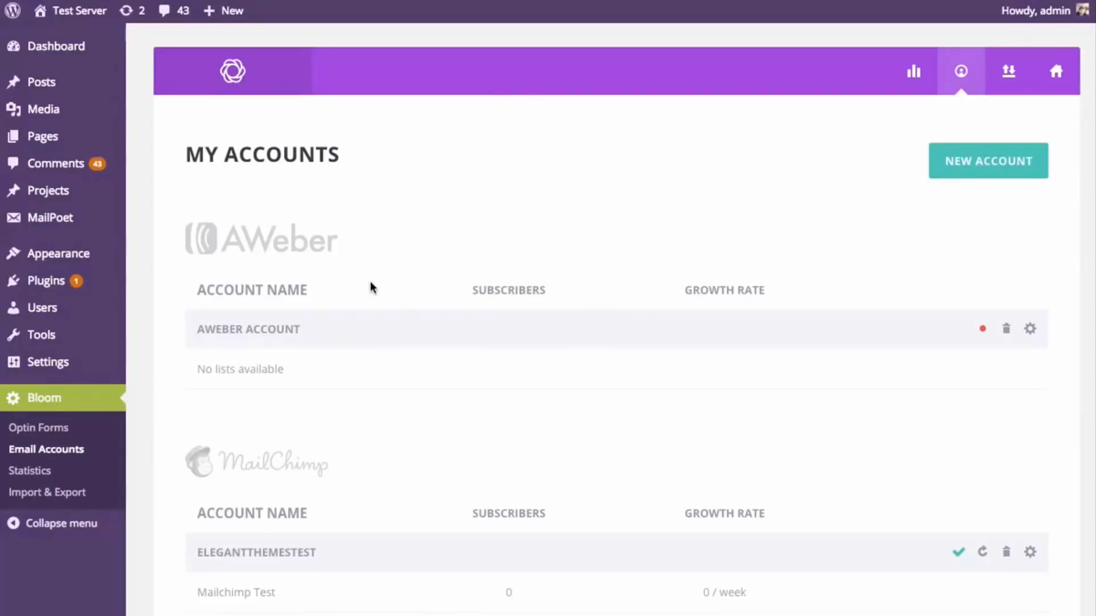
Remove Aweber Account from the email accounts and confirm the removal.
{"action": "left_click", "coordinate": [1007, 337]}
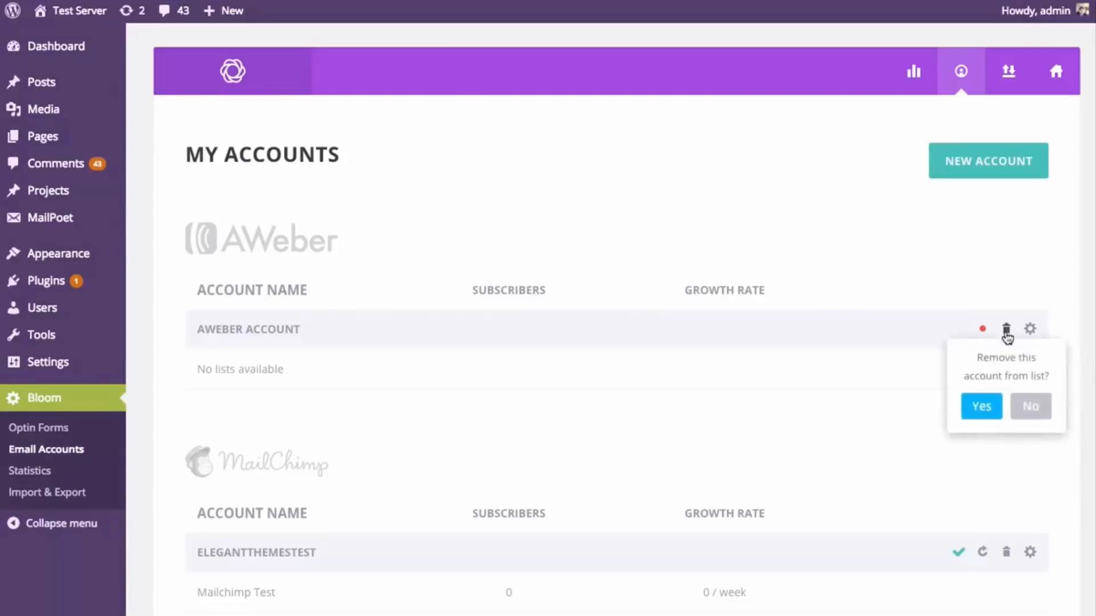
{"action": "left_click", "coordinate": [972, 407]}
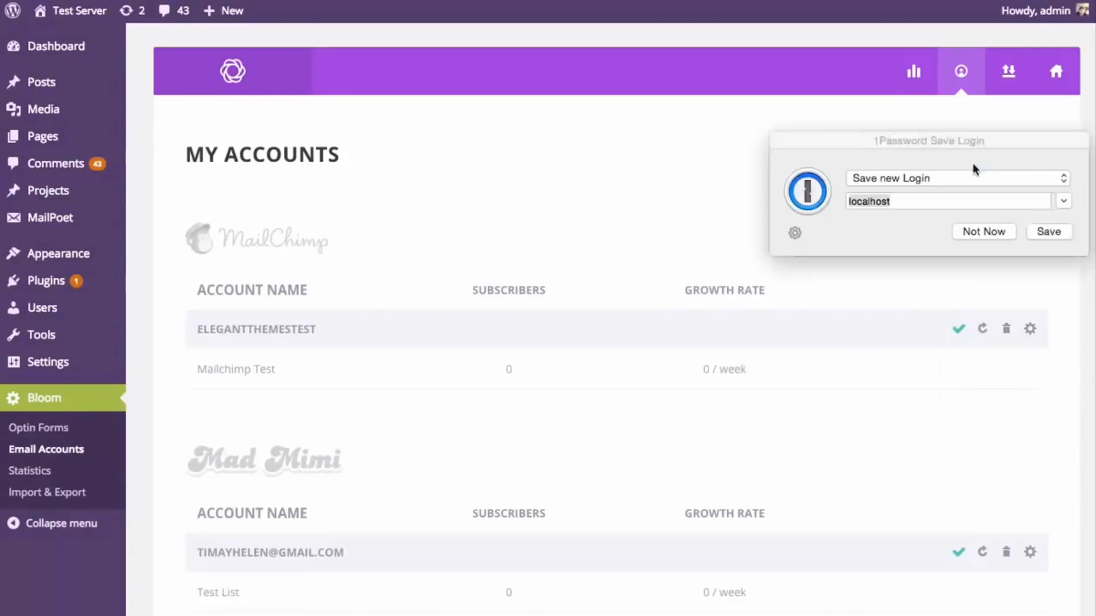
Dismiss the password manager's save prompt and set up a new email account with AWeber as provider, named AWeber.
{"action": "left_click", "coordinate": [984, 232]}
{"action": "left_click", "coordinate": [517, 278]}
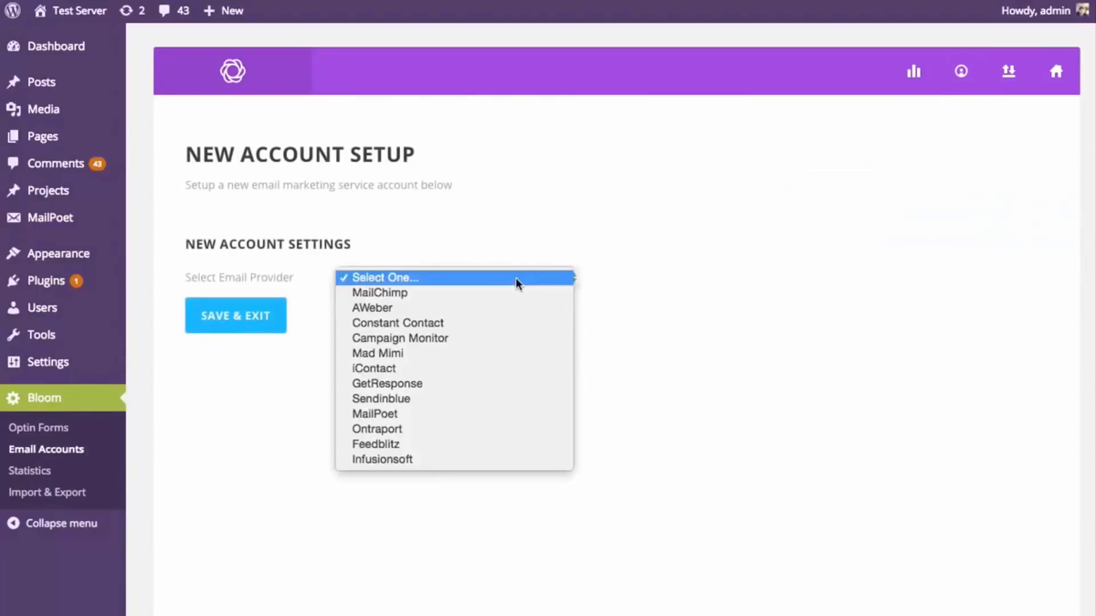
{"action": "left_click", "coordinate": [483, 307]}
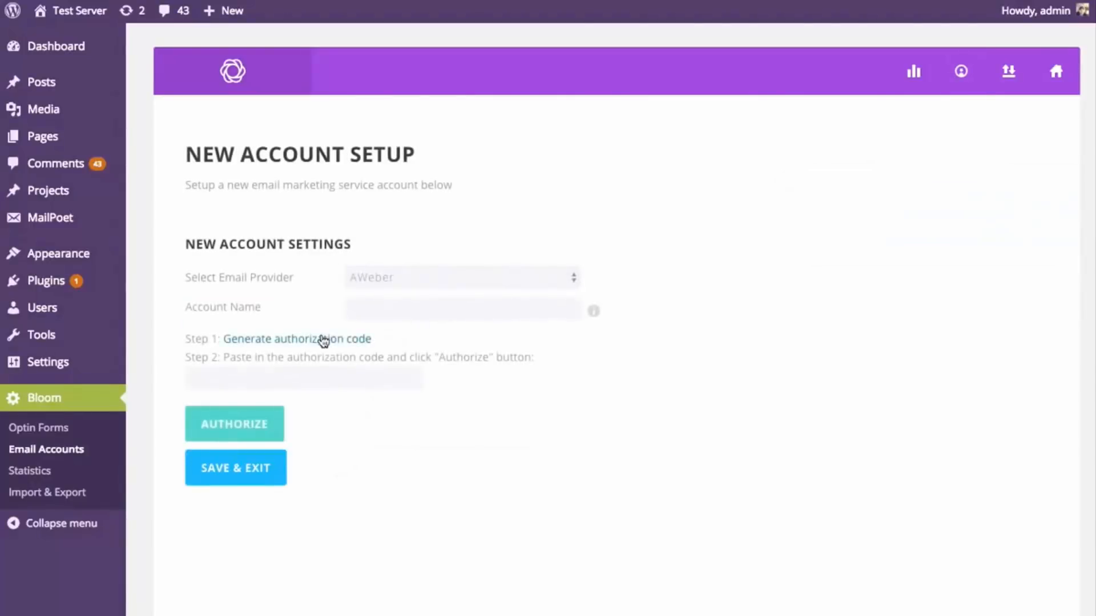
{"action": "left_click", "coordinate": [362, 312]}
{"action": "type", "text": "AWeber"}
Generate an AWeber authorization code by filling in the login name and account password and allowing access, and select the code.
{"action": "left_click", "coordinate": [284, 338]}
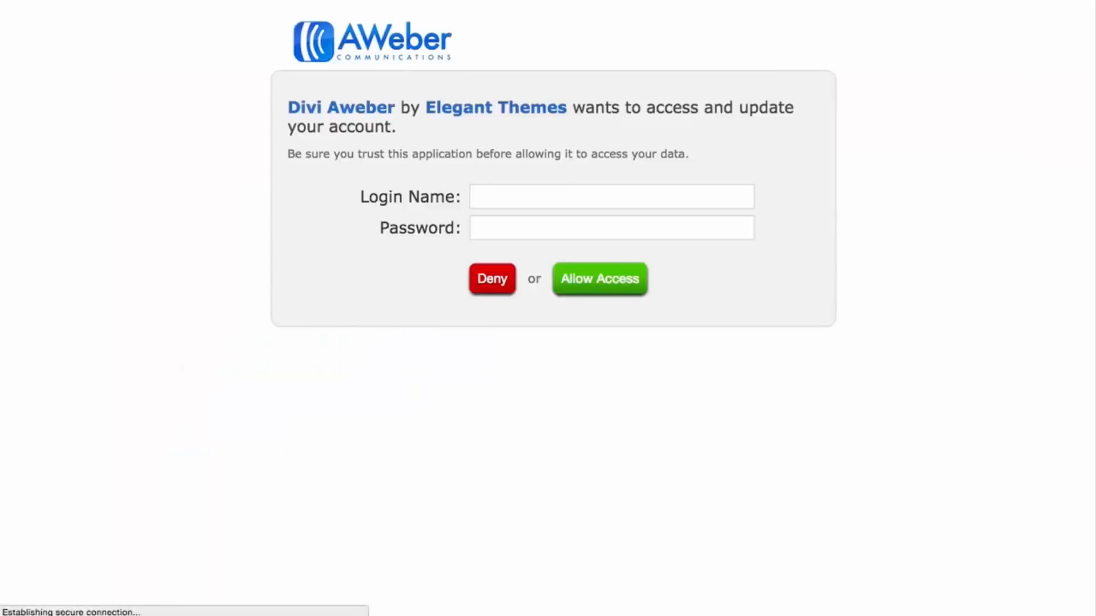
{"action": "left_click", "coordinate": [1050, 1]}
{"action": "left_click", "coordinate": [1054, 7]}
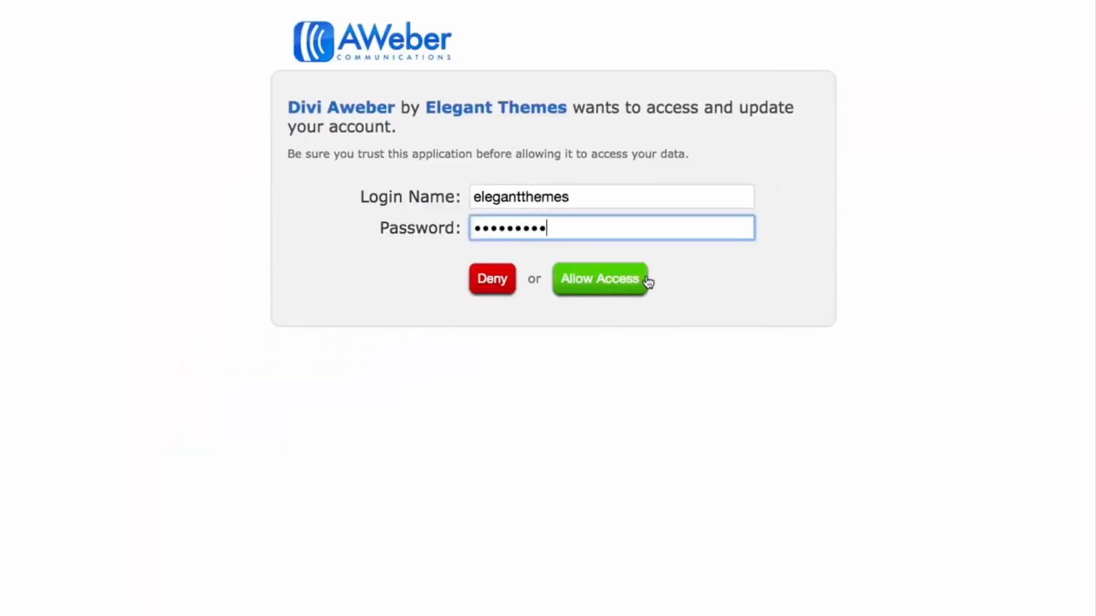
{"action": "left_click", "coordinate": [648, 282]}
{"action": "left_click", "coordinate": [518, 269]}
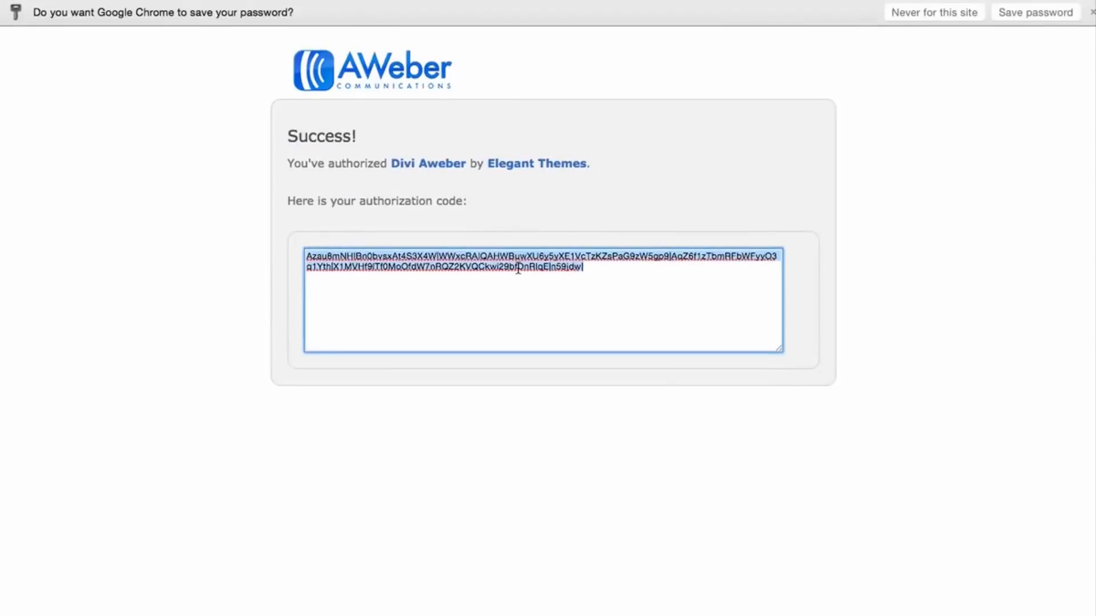
Authorize the new AWeber account with the pasted authorization code, and save and exit its setup.
{"action": "left_click", "coordinate": [343, 1]}
{"action": "left_click", "coordinate": [266, 388]}
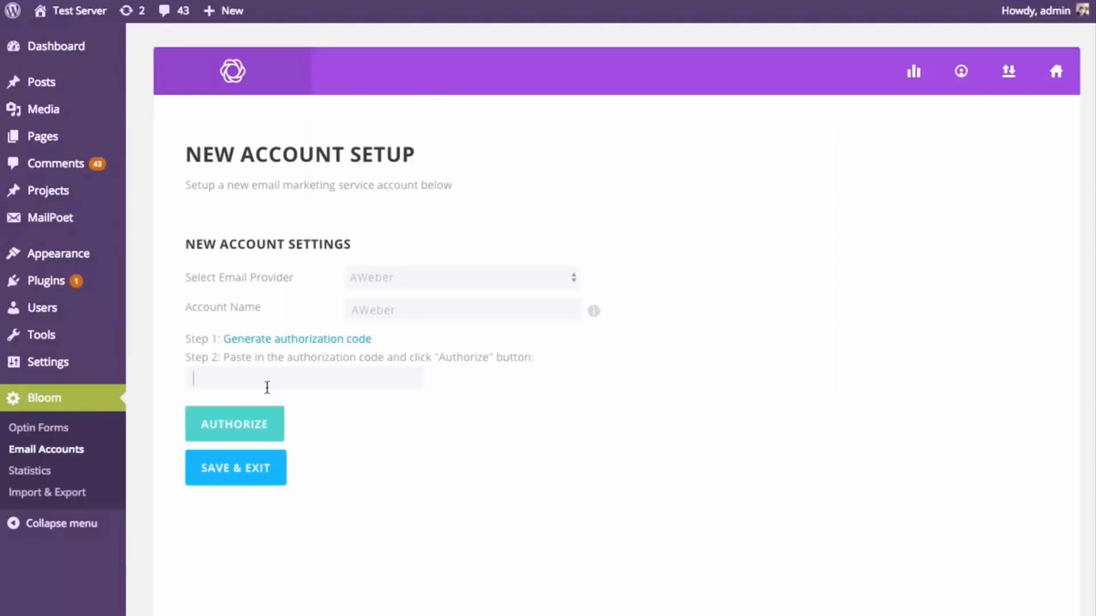
{"action": "key", "text": "ctrl+v"}
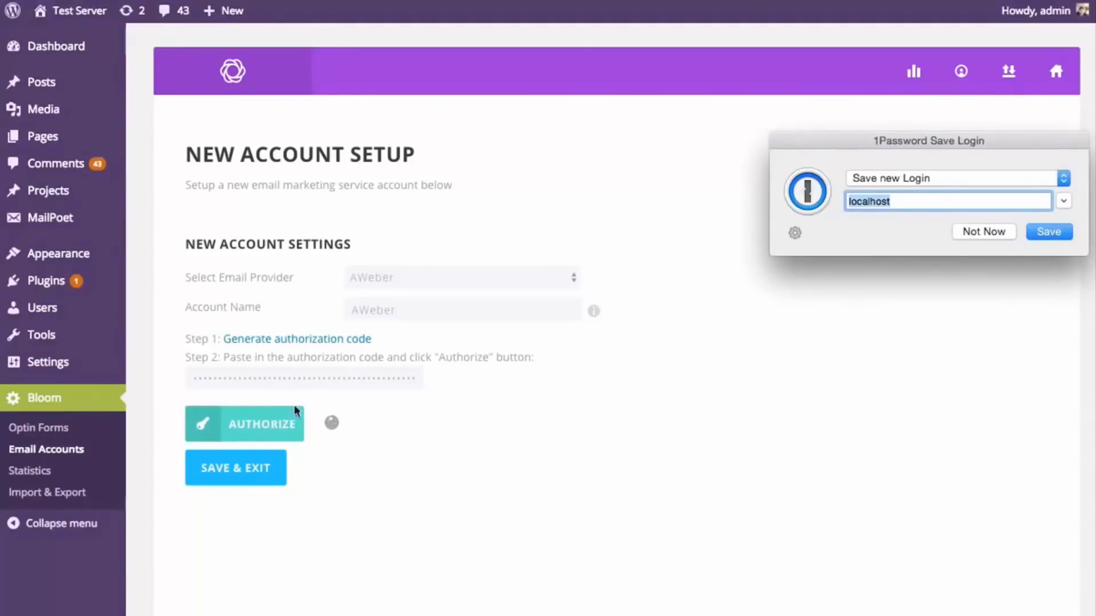
{"action": "left_click", "coordinate": [1042, 233]}
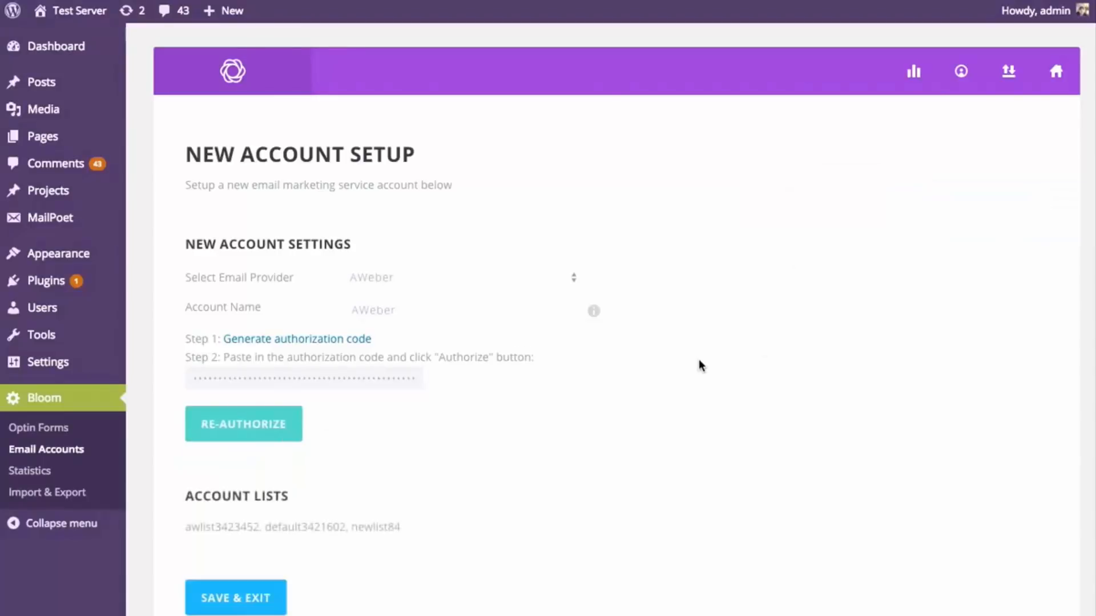
{"action": "scroll", "coordinate": [407, 444], "scroll_direction": "down", "scroll_amount": 2}
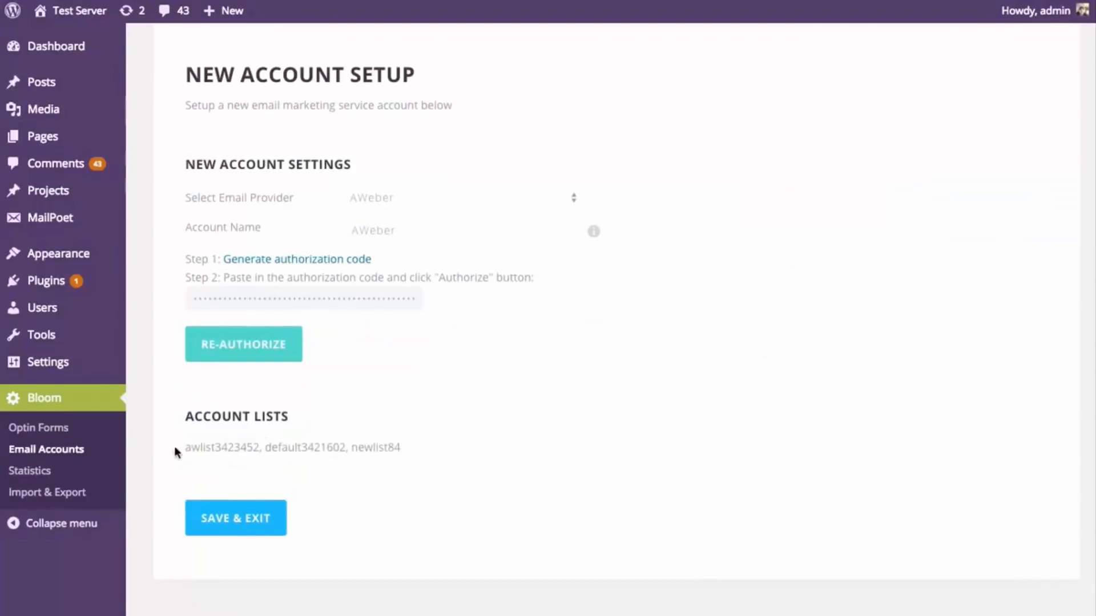
{"action": "left_click", "coordinate": [268, 521]}
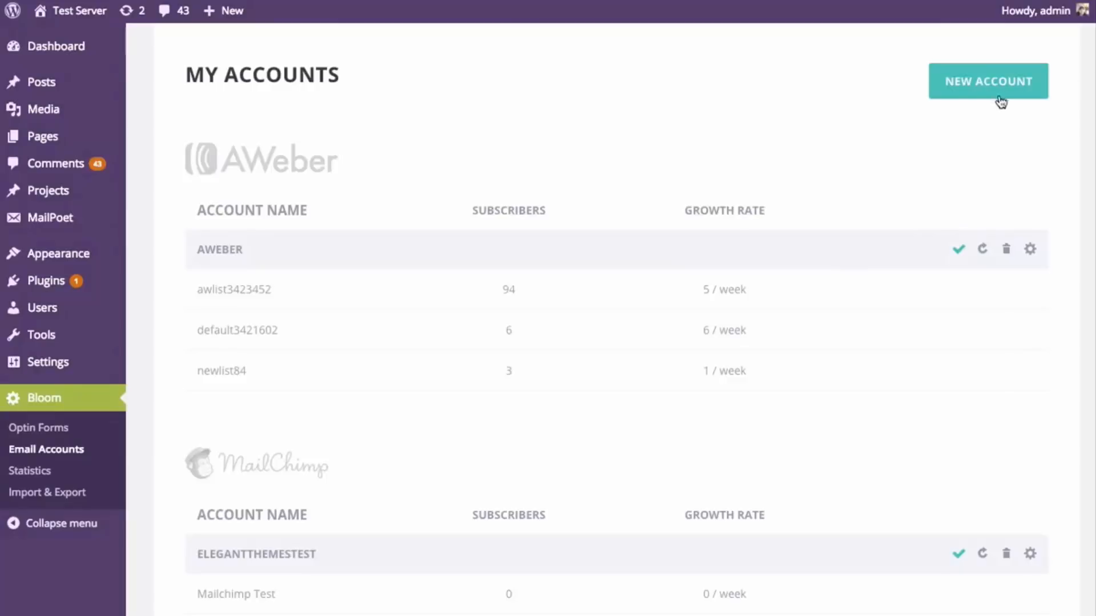
Look through the connected email accounts with each provider's lists, subscriber numbers and growth rates.
{"action": "scroll", "coordinate": [876, 154], "scroll_direction": "up", "scroll_amount": 1}
{"action": "scroll", "coordinate": [876, 154], "scroll_direction": "up", "scroll_amount": 1}
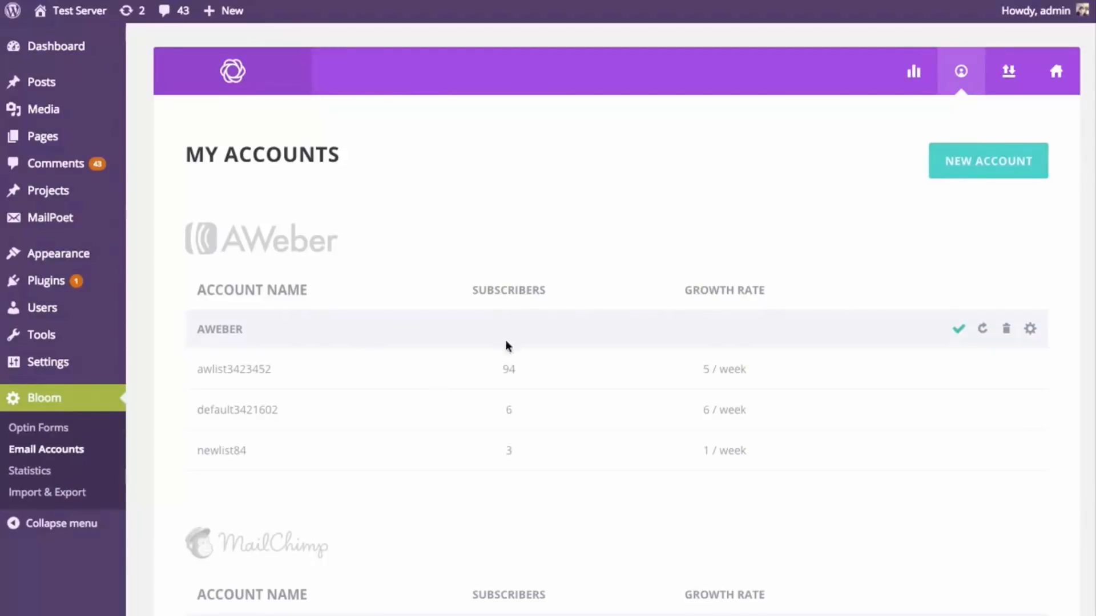
{"action": "scroll", "coordinate": [616, 319], "scroll_direction": "down", "scroll_amount": 5}
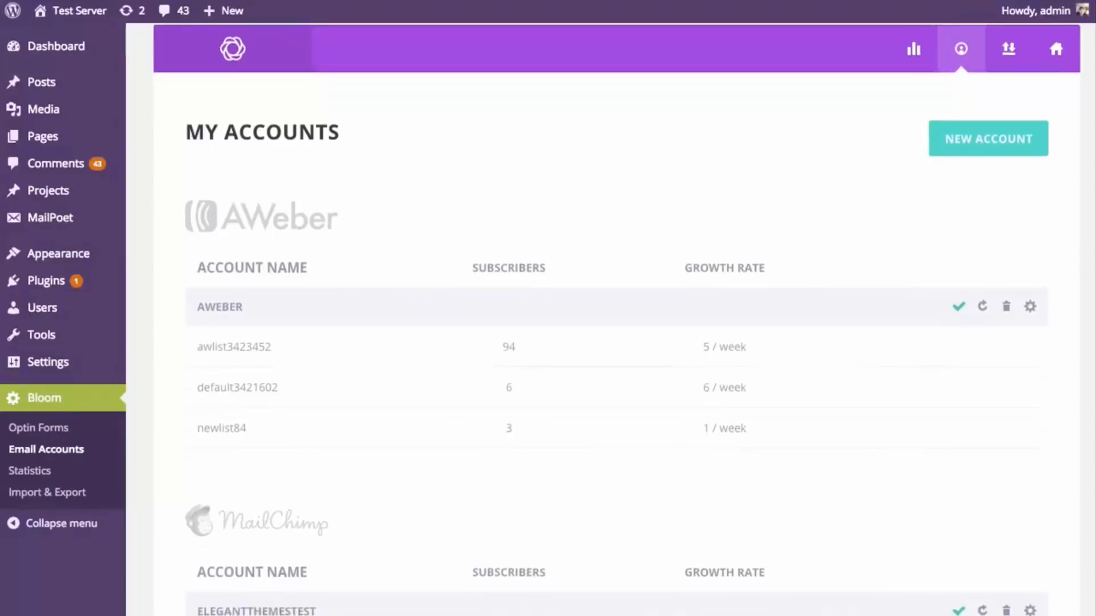
{"action": "scroll", "coordinate": [616, 319], "scroll_direction": "down", "scroll_amount": 2}
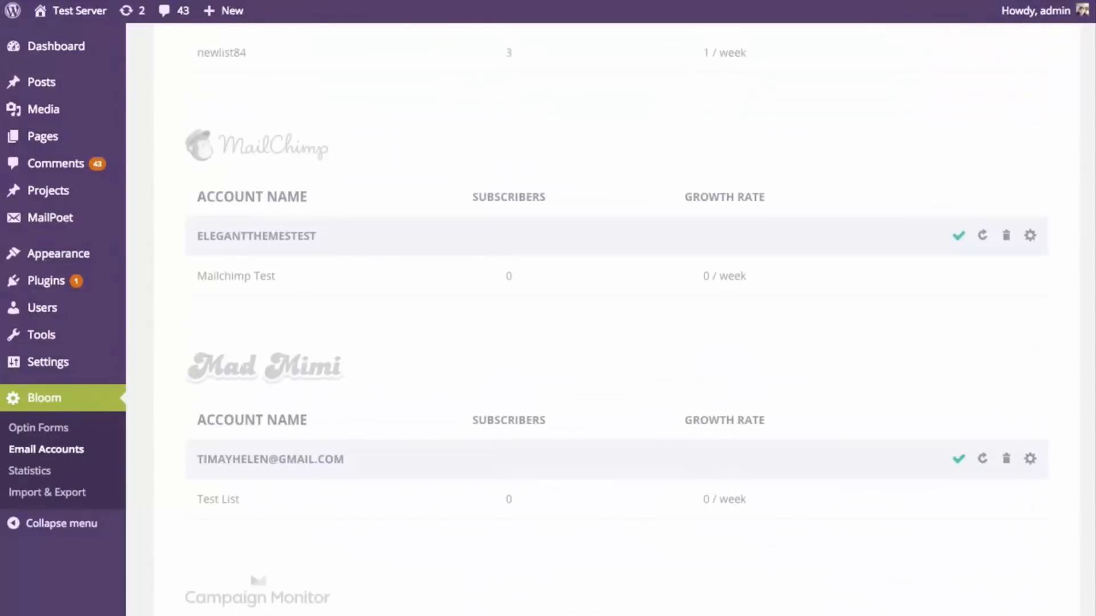
{"action": "scroll", "coordinate": [616, 320], "scroll_direction": "up", "scroll_amount": 7}
{"action": "scroll", "coordinate": [616, 320], "scroll_direction": "down", "scroll_amount": 3}
{"action": "scroll", "coordinate": [617, 320], "scroll_direction": "down", "scroll_amount": 12}
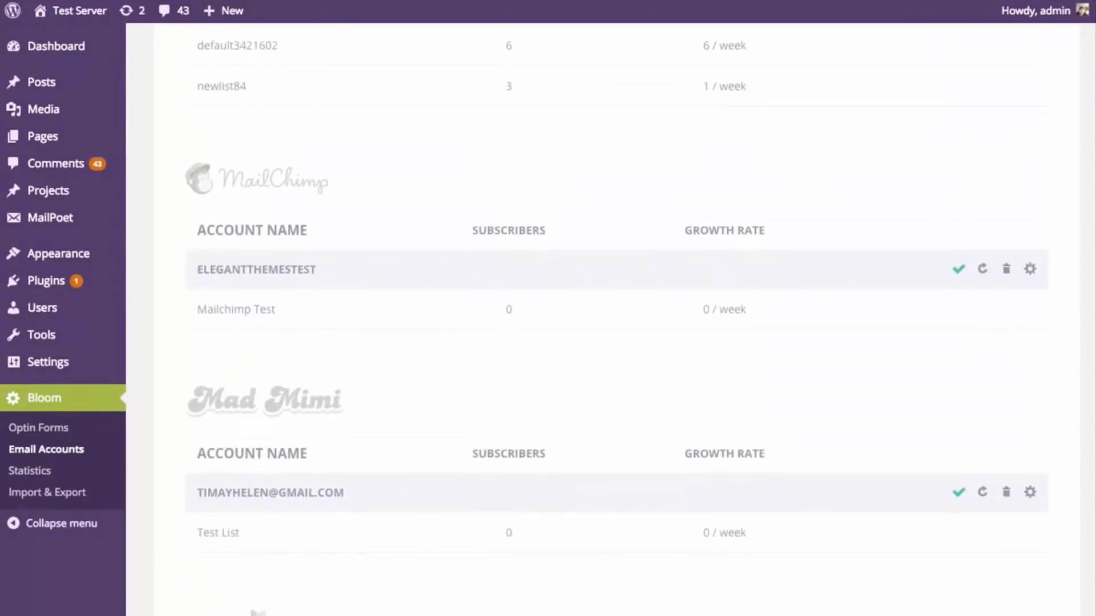
{"action": "scroll", "coordinate": [617, 319], "scroll_direction": "up", "scroll_amount": 15}
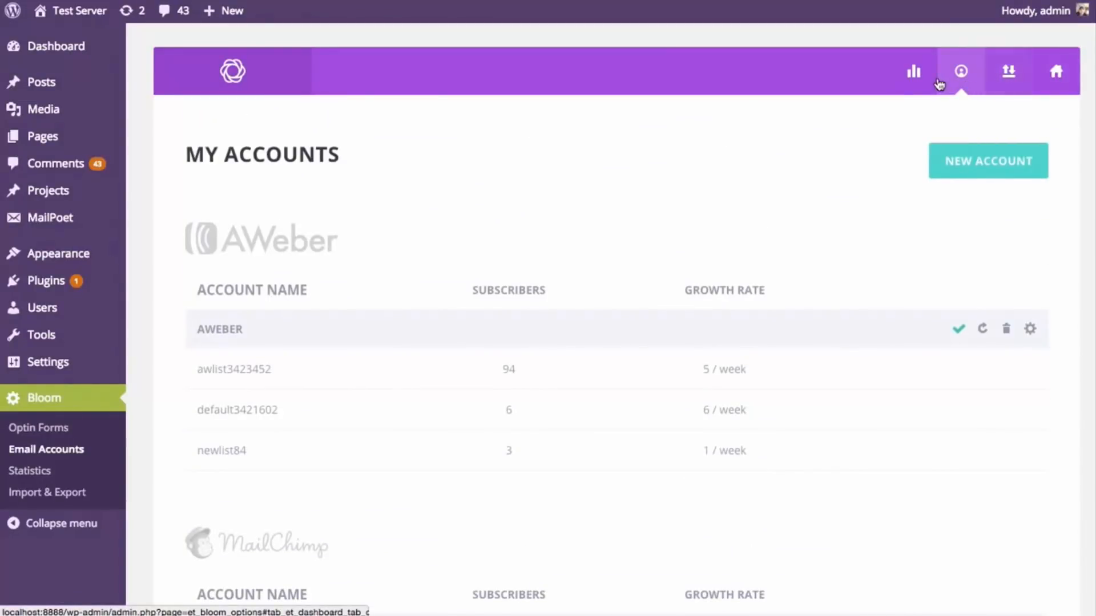
Start a new Pop Up optin from the optin forms overview.
{"action": "left_click", "coordinate": [1057, 84]}
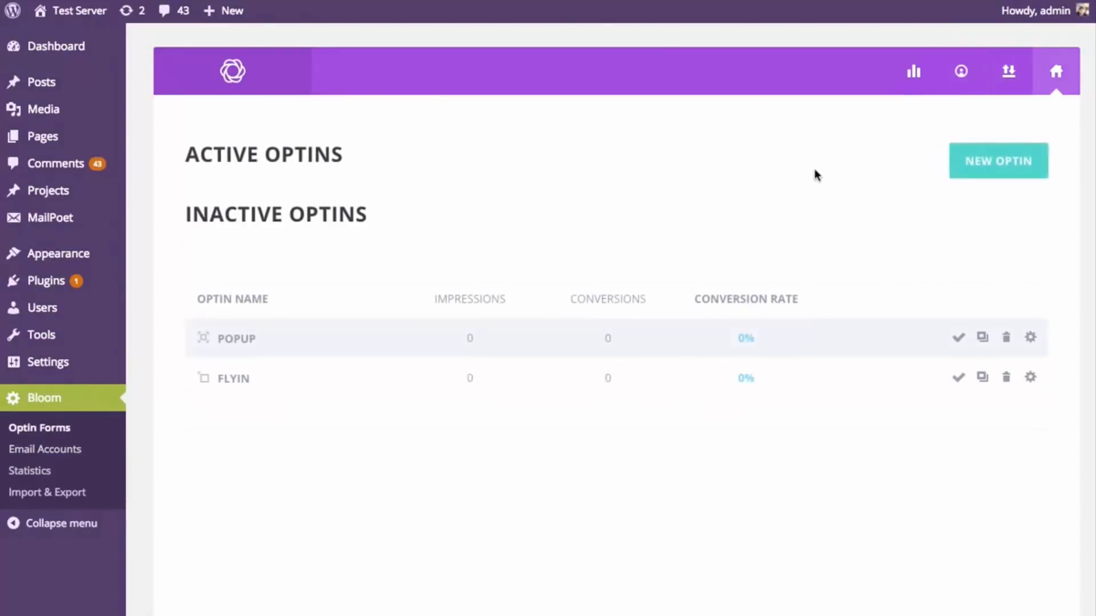
{"action": "left_click", "coordinate": [1005, 171]}
{"action": "left_click", "coordinate": [990, 234]}
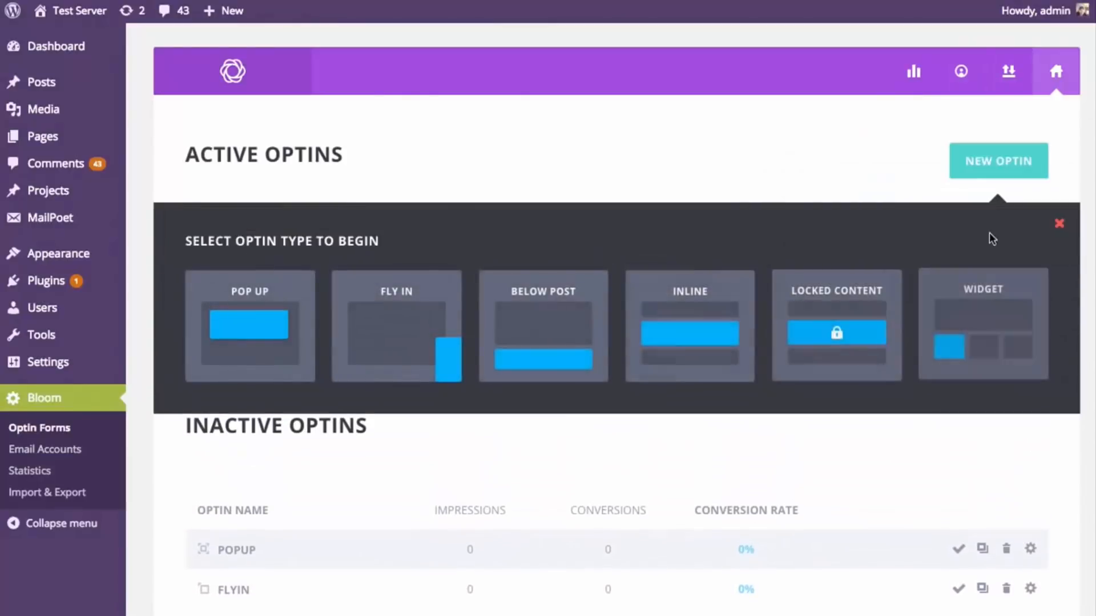
{"action": "left_click", "coordinate": [263, 307]}
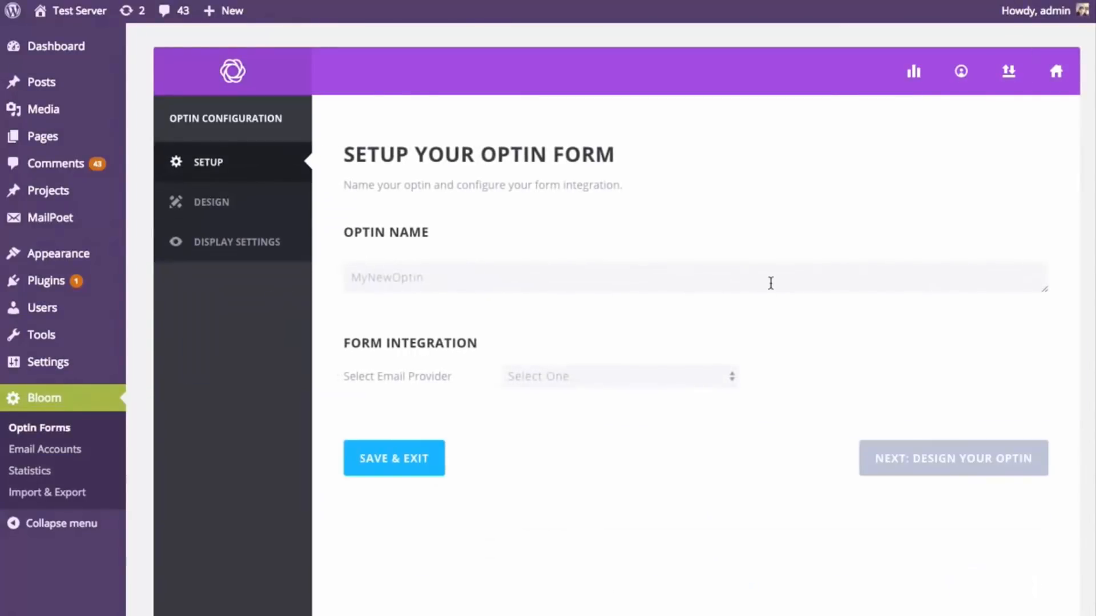
Set the optin's form integration to MailChimp with the account elegantthemestest and the email list Mailchimp Test.
{"action": "scroll", "coordinate": [687, 340], "scroll_direction": "down", "scroll_amount": 1}
{"action": "left_click", "coordinate": [693, 356]}
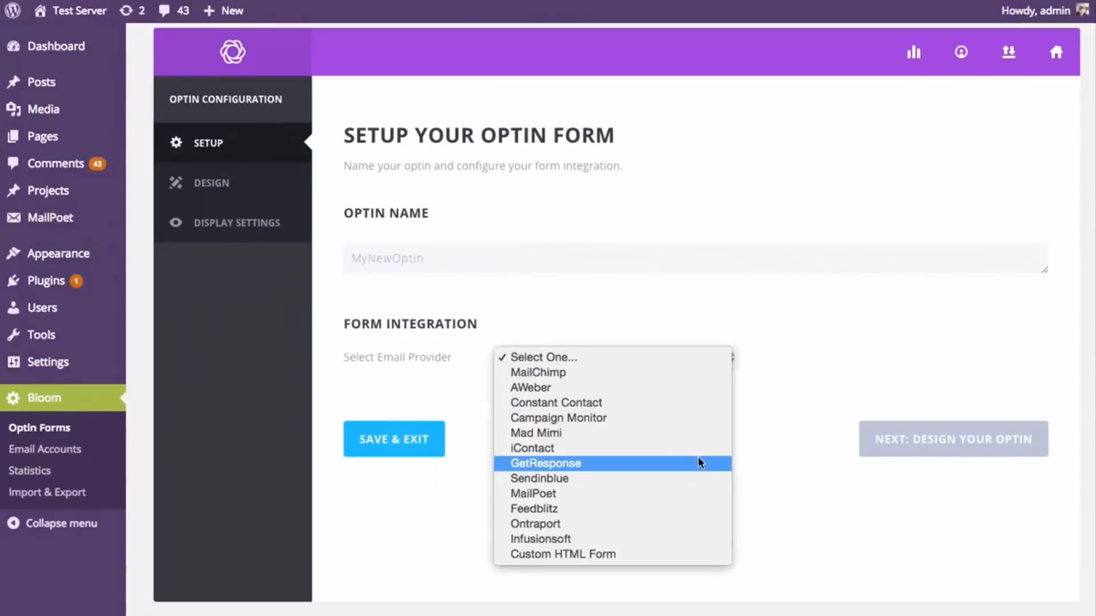
{"action": "left_click", "coordinate": [570, 379]}
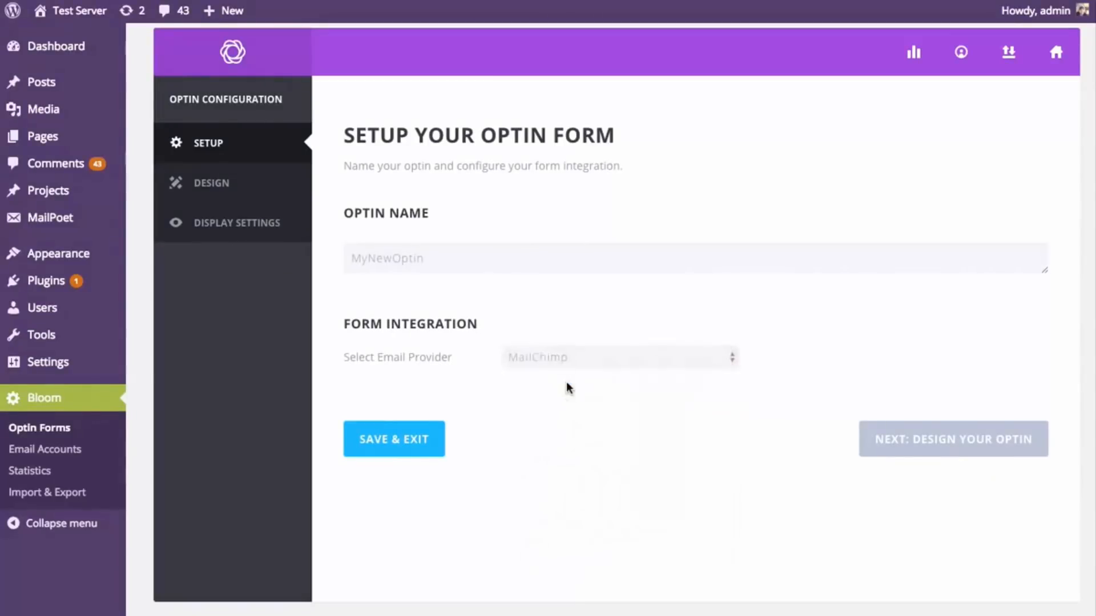
{"action": "left_click", "coordinate": [586, 393]}
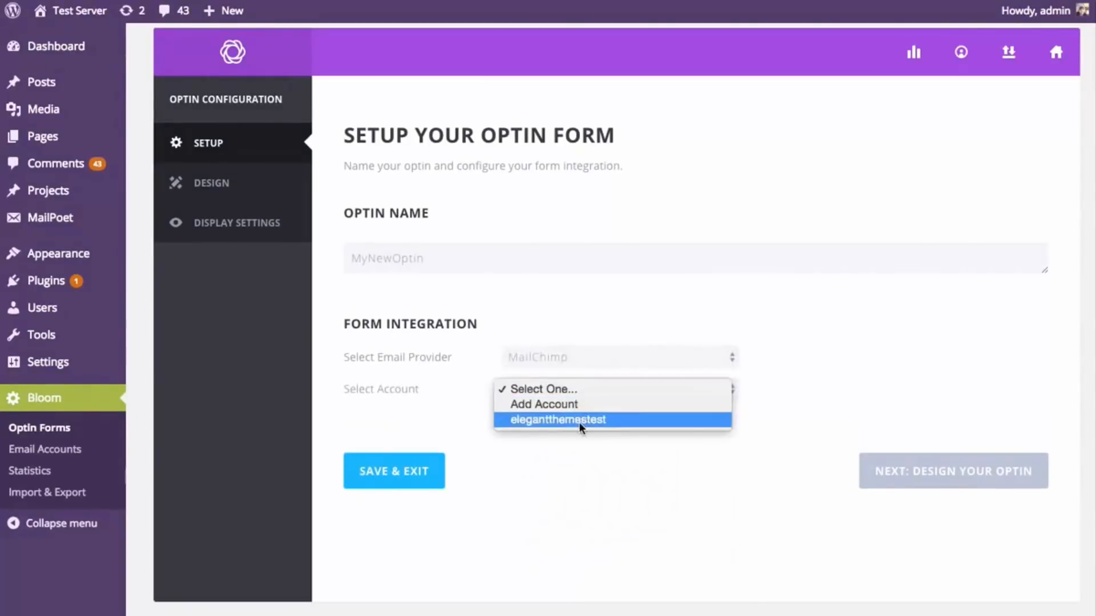
{"action": "left_click", "coordinate": [582, 421]}
{"action": "left_click", "coordinate": [569, 428]}
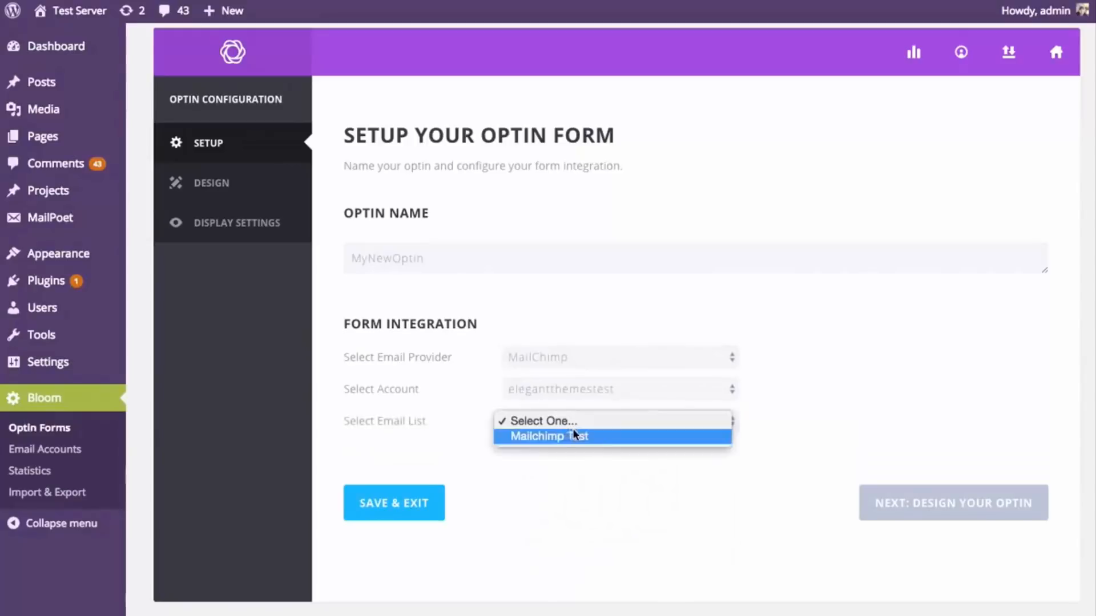
{"action": "left_click", "coordinate": [570, 434]}
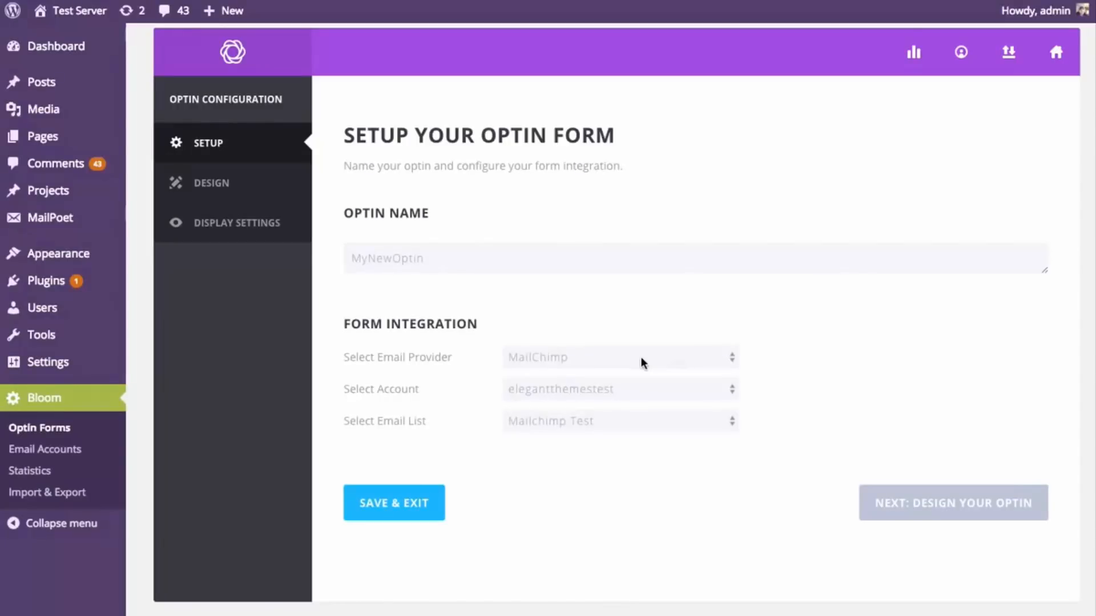
Leave the optin setup without saving, view the email accounts and open the optin statistics.
{"action": "left_click", "coordinate": [619, 360]}
{"action": "left_click", "coordinate": [616, 358]}
{"action": "scroll", "coordinate": [839, 334], "scroll_direction": "up", "scroll_amount": 1}
{"action": "left_click", "coordinate": [961, 74]}
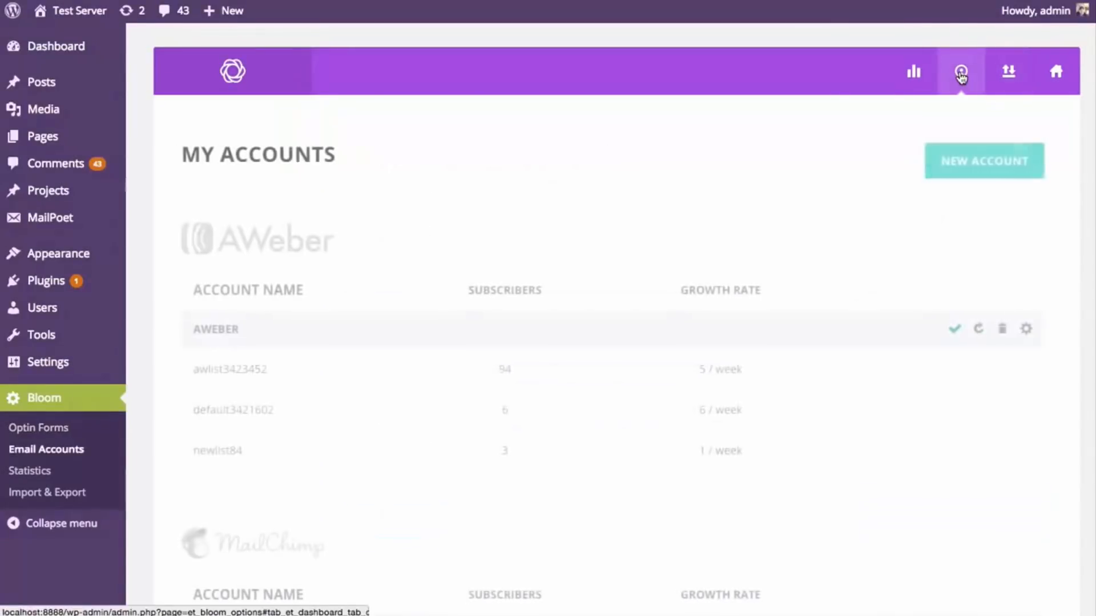
{"action": "left_click", "coordinate": [913, 80]}
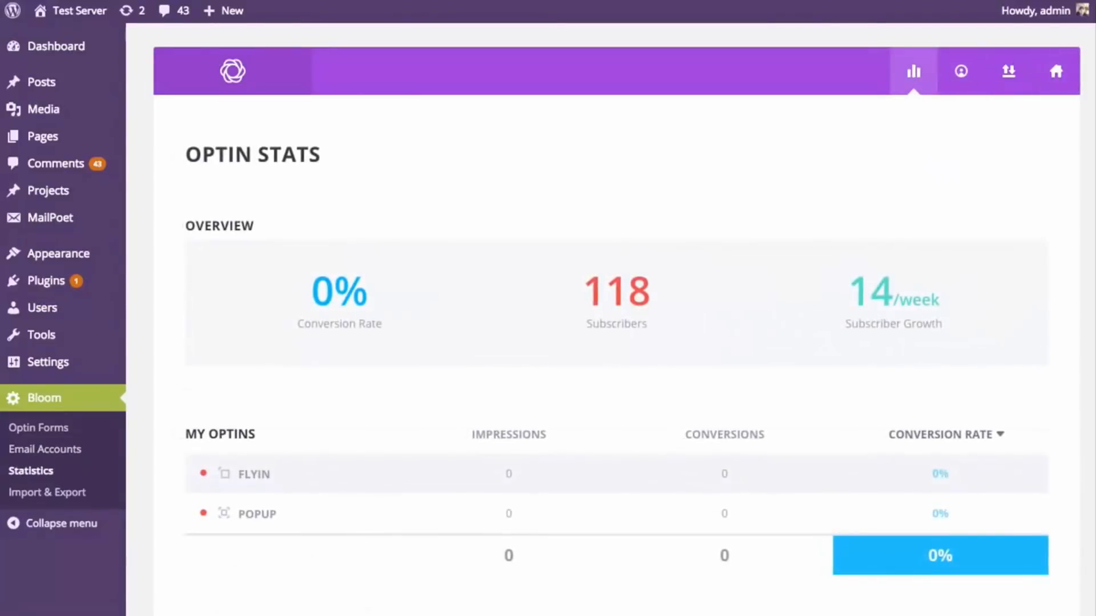
Examine the optin stats overview, the optins table and the new sign-ups chart with its available list filters.
{"action": "scroll", "coordinate": [616, 320], "scroll_direction": "down", "scroll_amount": 2}
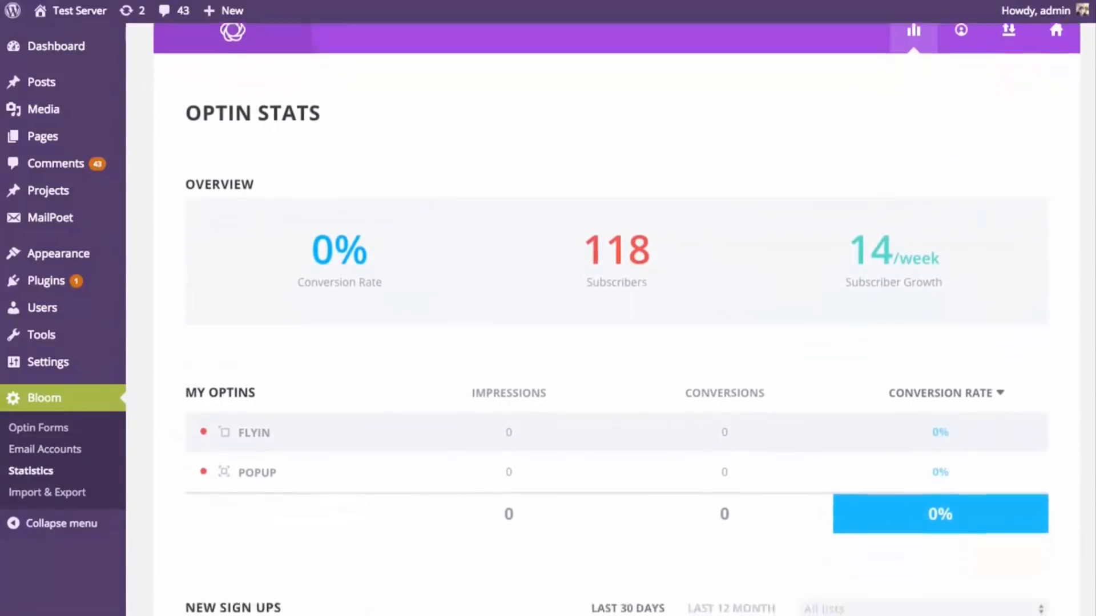
{"action": "scroll", "coordinate": [616, 320], "scroll_direction": "up", "scroll_amount": 1}
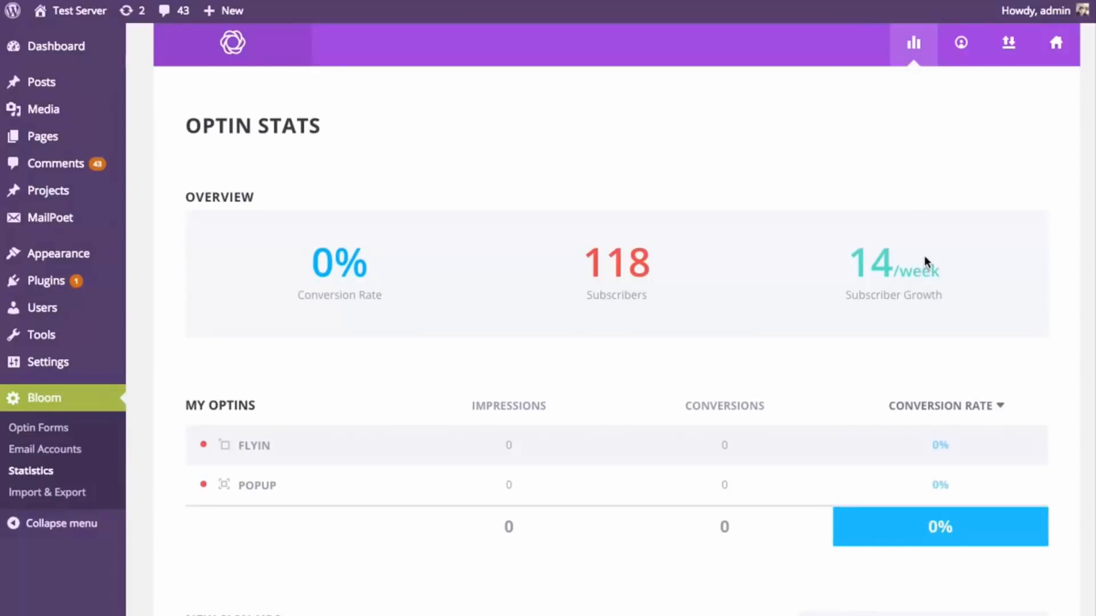
{"action": "scroll", "coordinate": [313, 235], "scroll_direction": "down", "scroll_amount": 5}
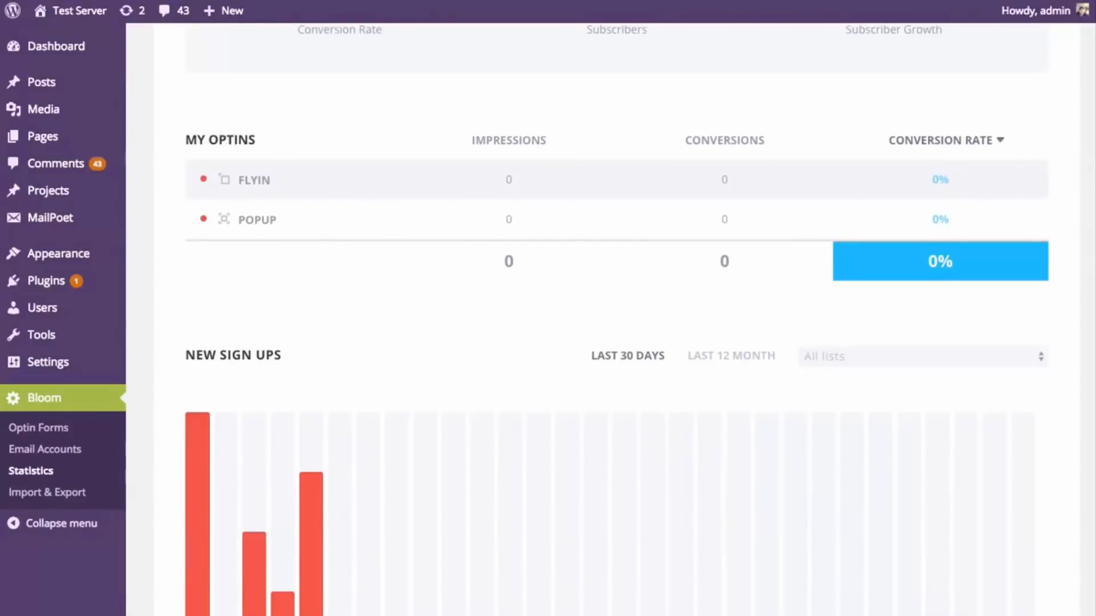
{"action": "scroll", "coordinate": [1090, 149], "scroll_direction": "down", "scroll_amount": 4}
{"action": "scroll", "coordinate": [616, 319], "scroll_direction": "up", "scroll_amount": 1}
{"action": "scroll", "coordinate": [616, 320], "scroll_direction": "down", "scroll_amount": 1}
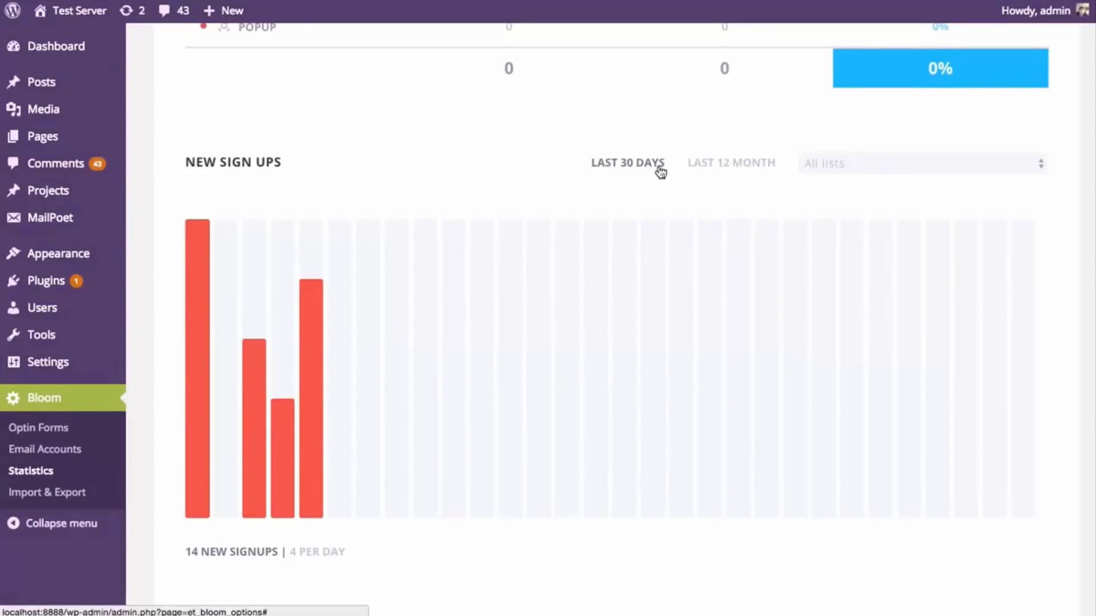
{"action": "left_click", "coordinate": [862, 163]}
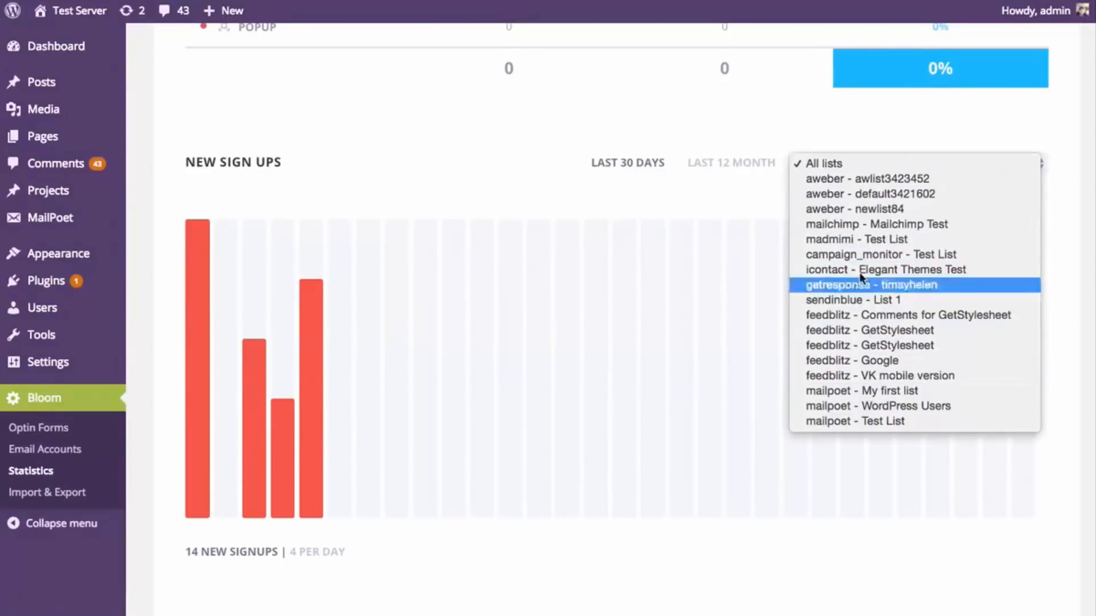
{"action": "left_click", "coordinate": [507, 168]}
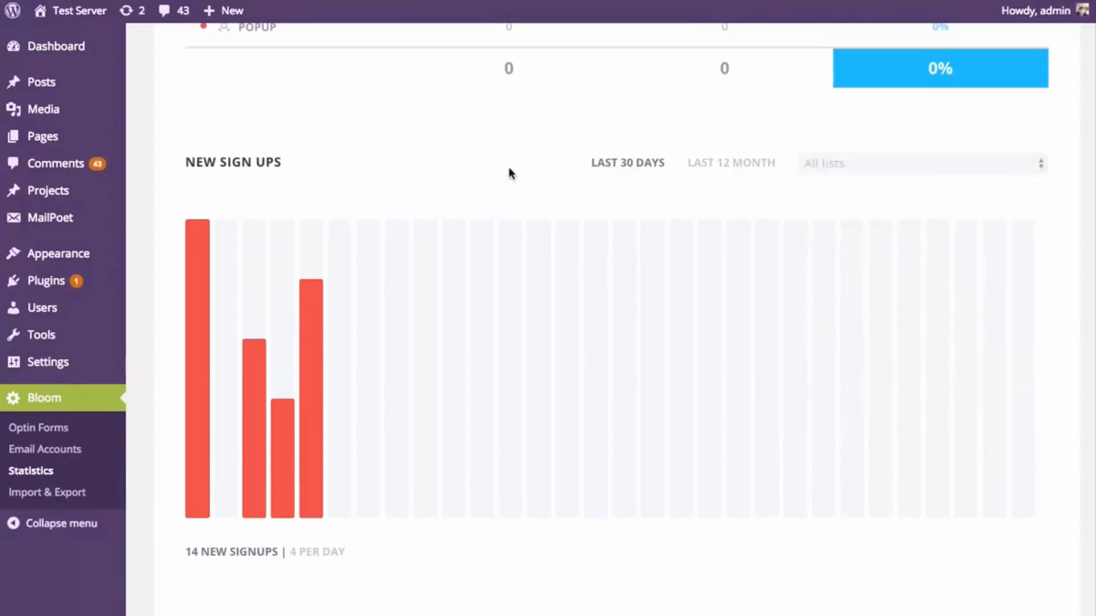
Examine the My Lists table for each email list's provider, subscribers and growth rate.
{"action": "scroll", "coordinate": [525, 164], "scroll_direction": "down", "scroll_amount": 10}
{"action": "scroll", "coordinate": [551, 163], "scroll_direction": "down", "scroll_amount": 3}
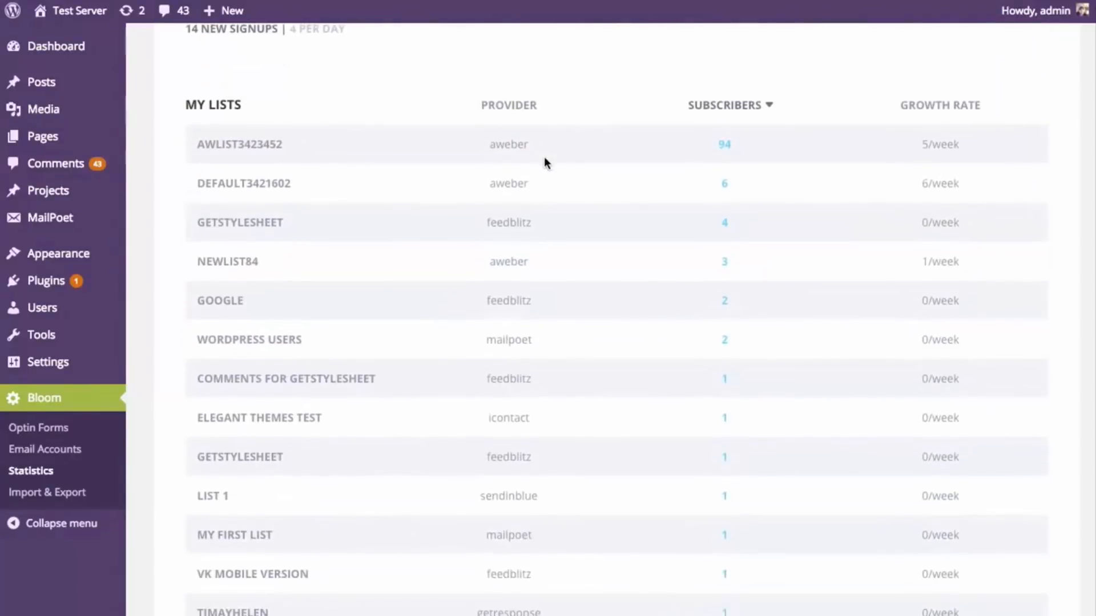
{"action": "scroll", "coordinate": [356, 164], "scroll_direction": "up", "scroll_amount": 3}
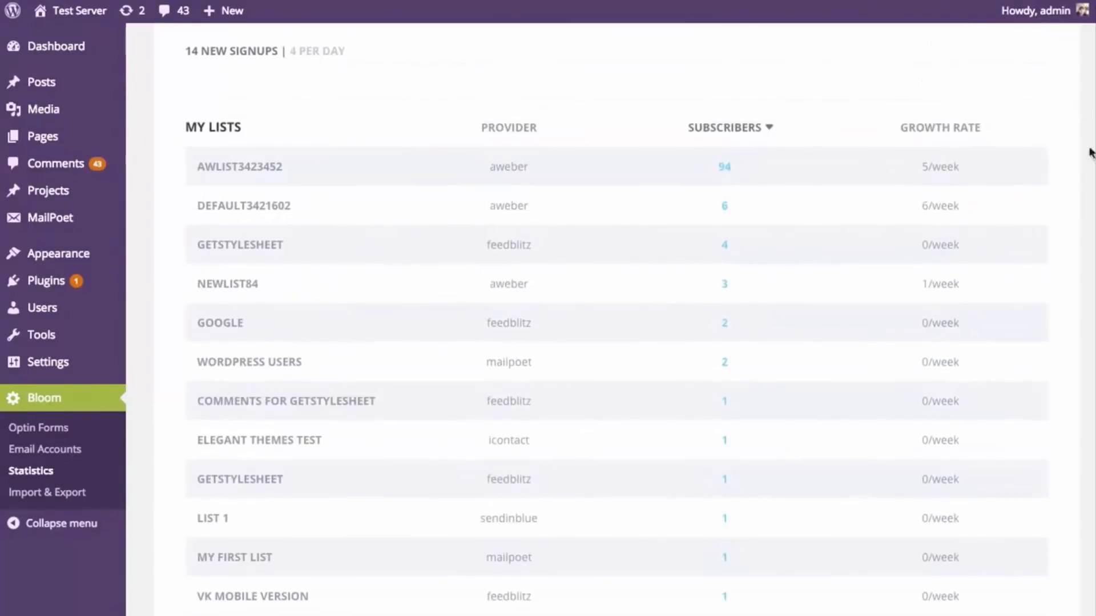
{"action": "scroll", "coordinate": [615, 313], "scroll_direction": "up", "scroll_amount": 1}
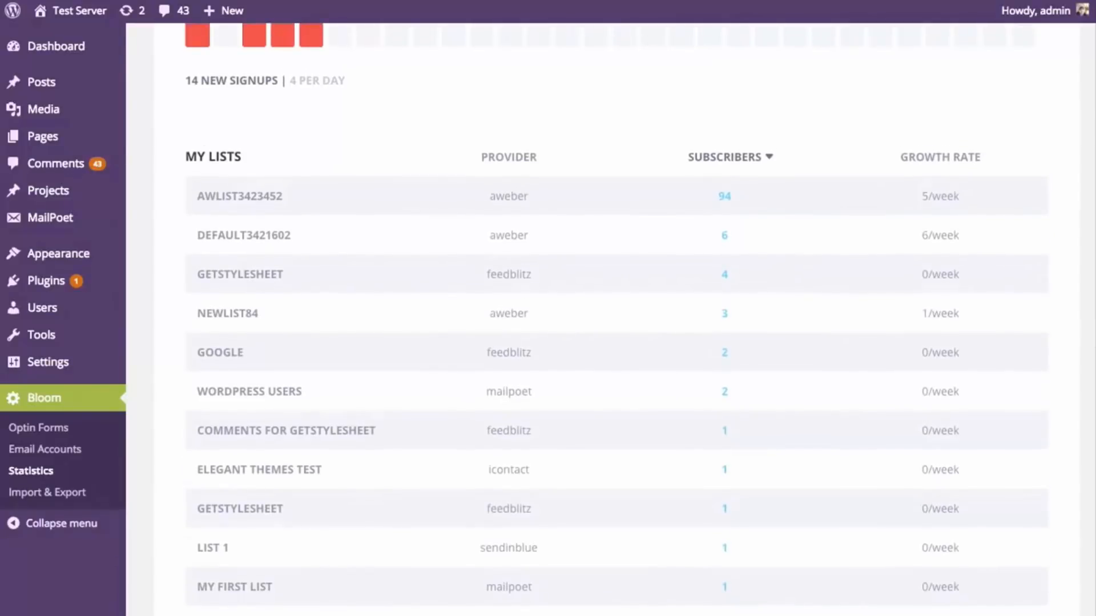
{"action": "scroll", "coordinate": [615, 314], "scroll_direction": "up", "scroll_amount": 1}
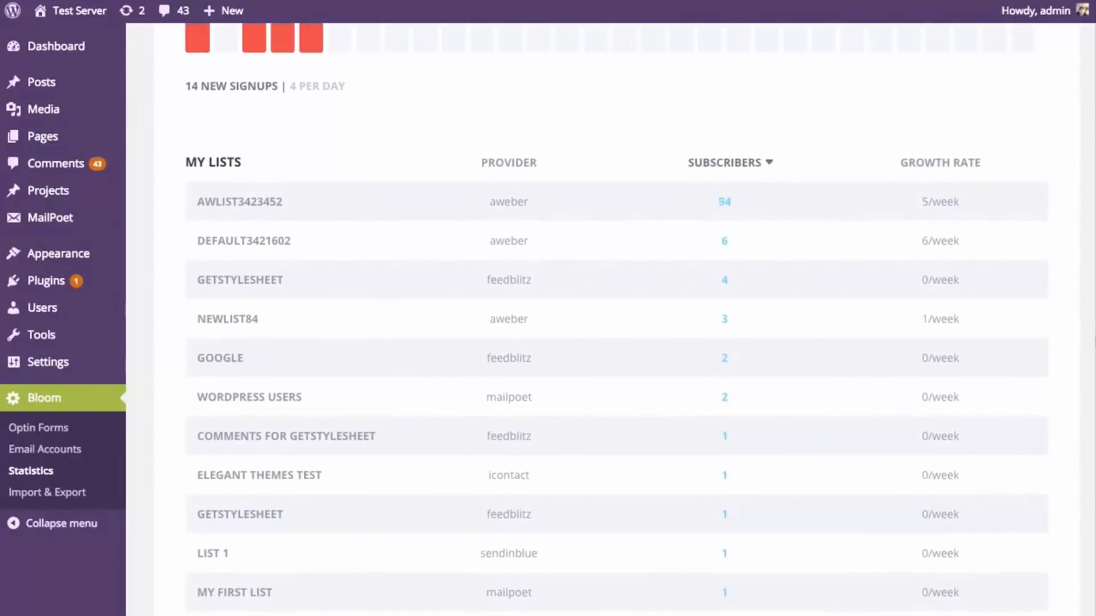
{"action": "scroll", "coordinate": [1088, 317], "scroll_direction": "down", "scroll_amount": 5}
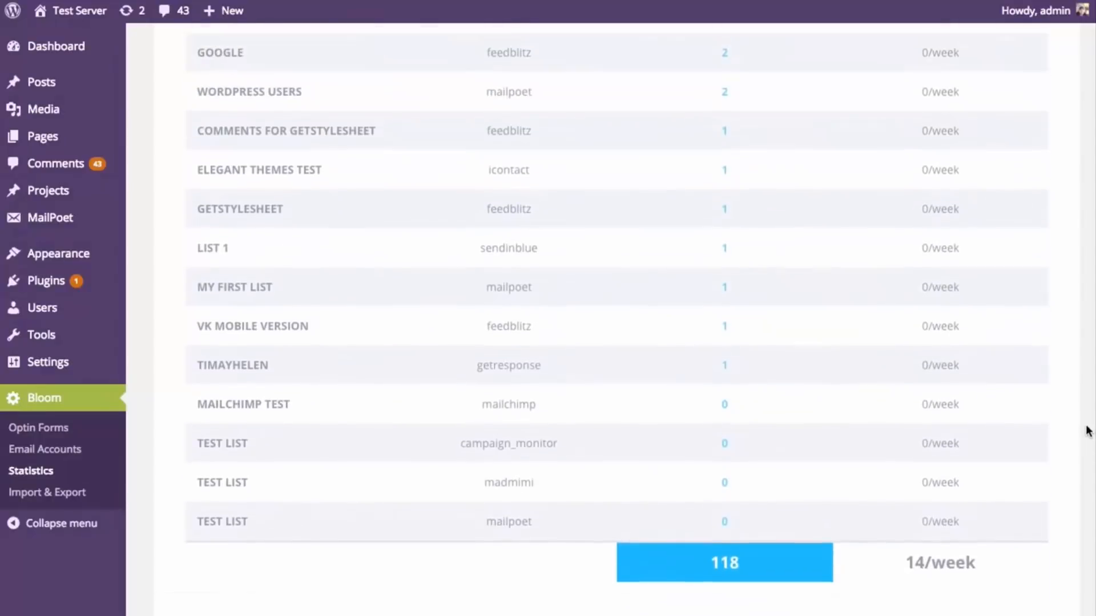
{"action": "scroll", "coordinate": [1088, 432], "scroll_direction": "up", "scroll_amount": 5}
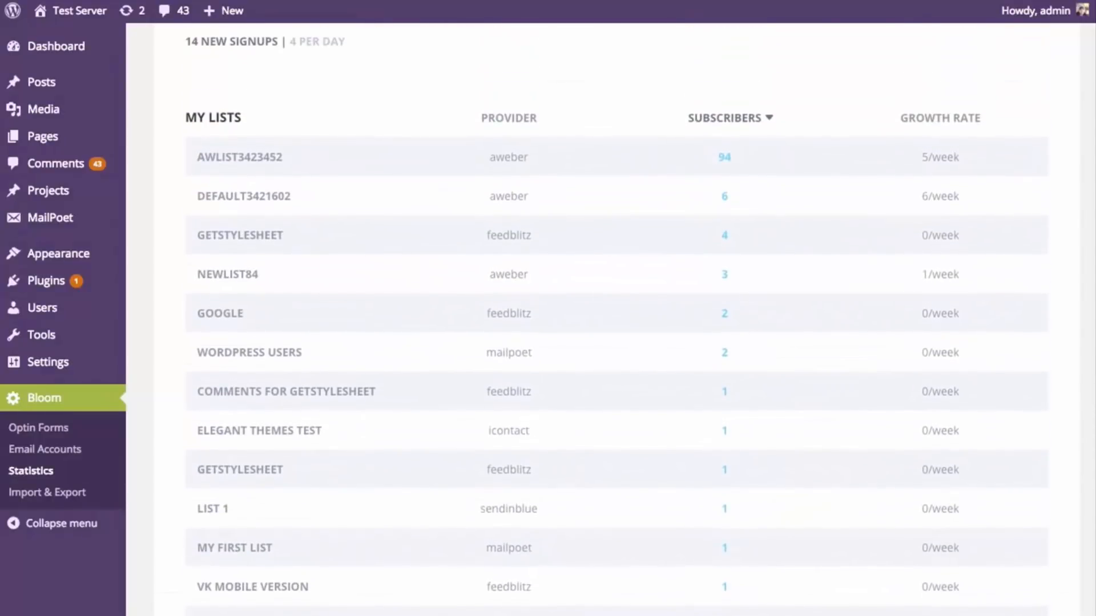
{"action": "scroll", "coordinate": [951, 316], "scroll_direction": "down", "scroll_amount": 3}
{"action": "scroll", "coordinate": [951, 315], "scroll_direction": "up", "scroll_amount": 3}
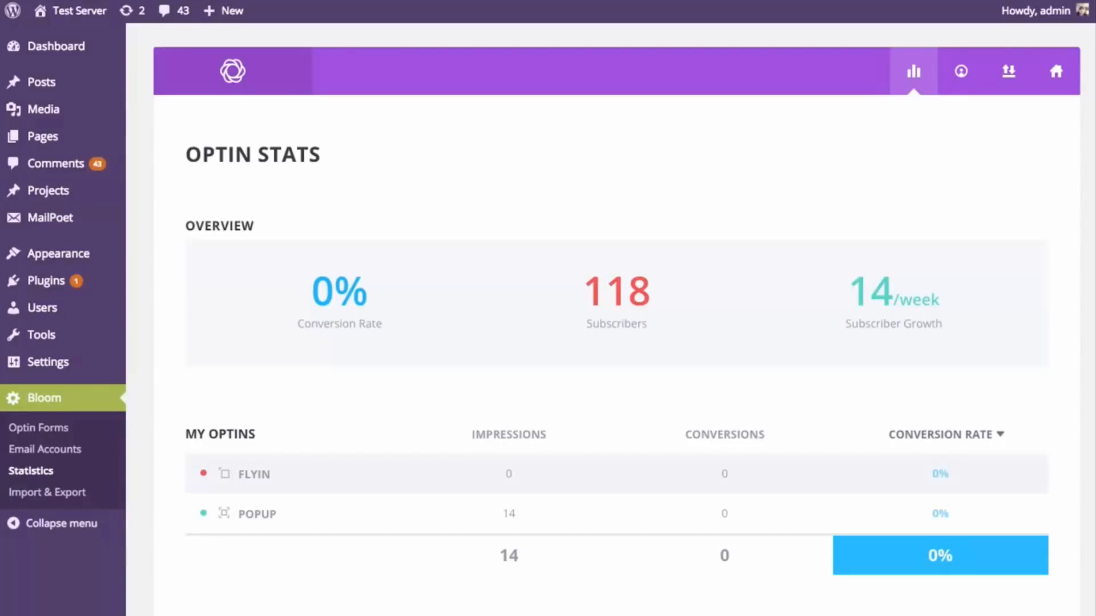
View the email accounts and the import/export settings, and return to the optin forms overview.
{"action": "left_click", "coordinate": [961, 73]}
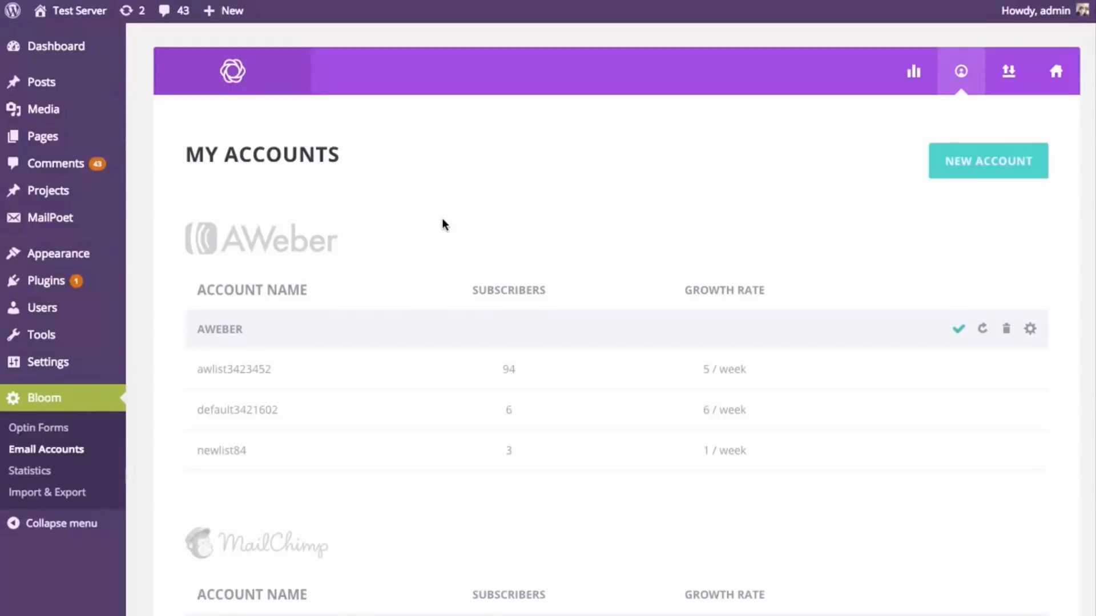
{"action": "left_click", "coordinate": [1008, 73]}
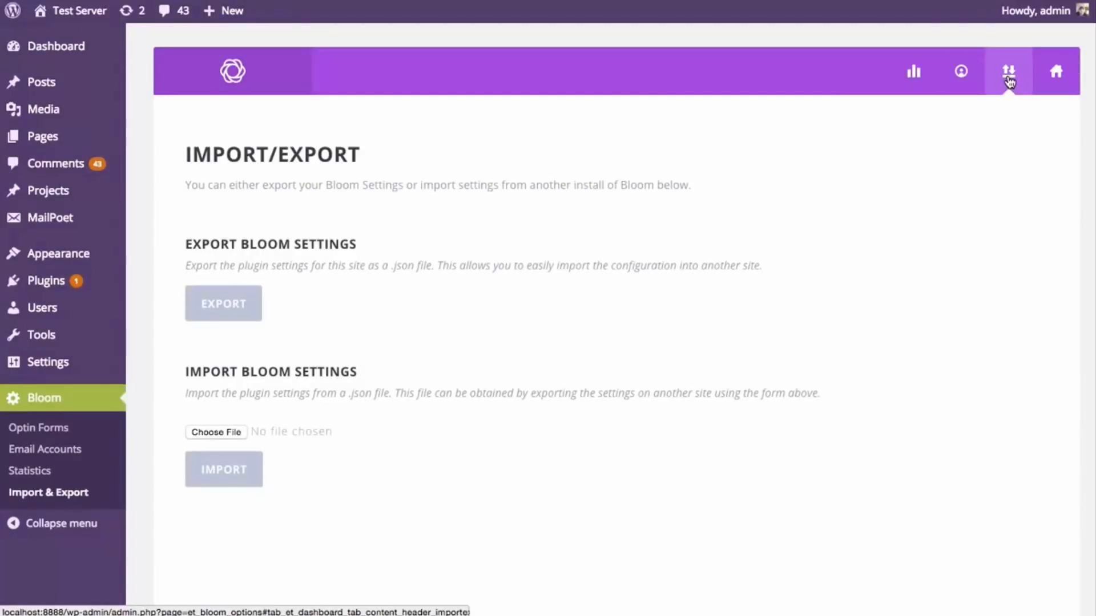
{"action": "left_click", "coordinate": [1056, 70]}
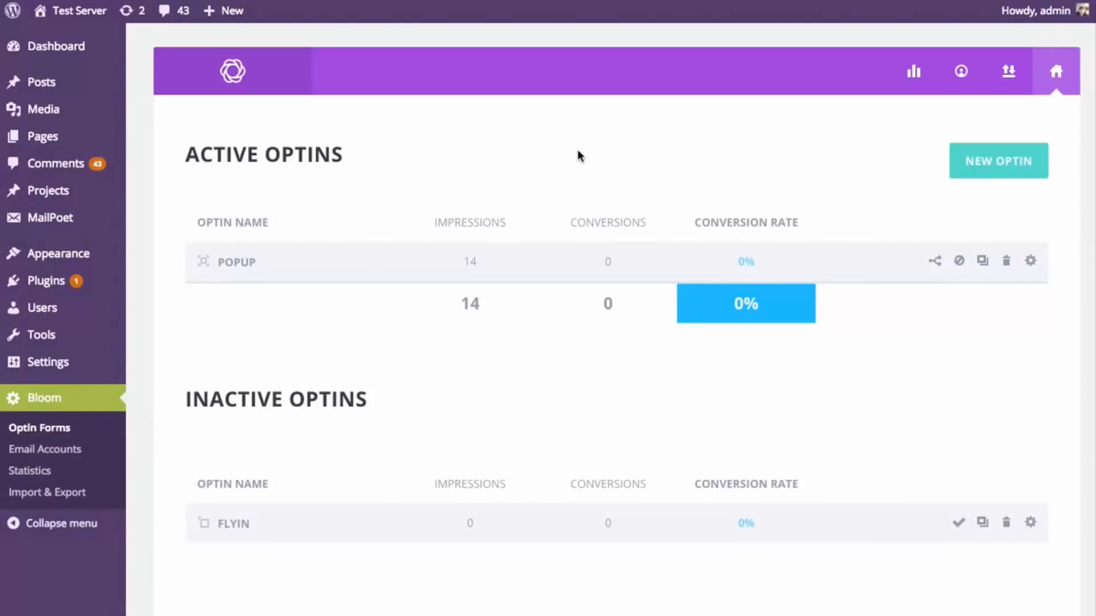
Visit the Test Server homepage, go through it until the popup optin appears, and dismiss the popup.
{"action": "left_click", "coordinate": [77, 12]}
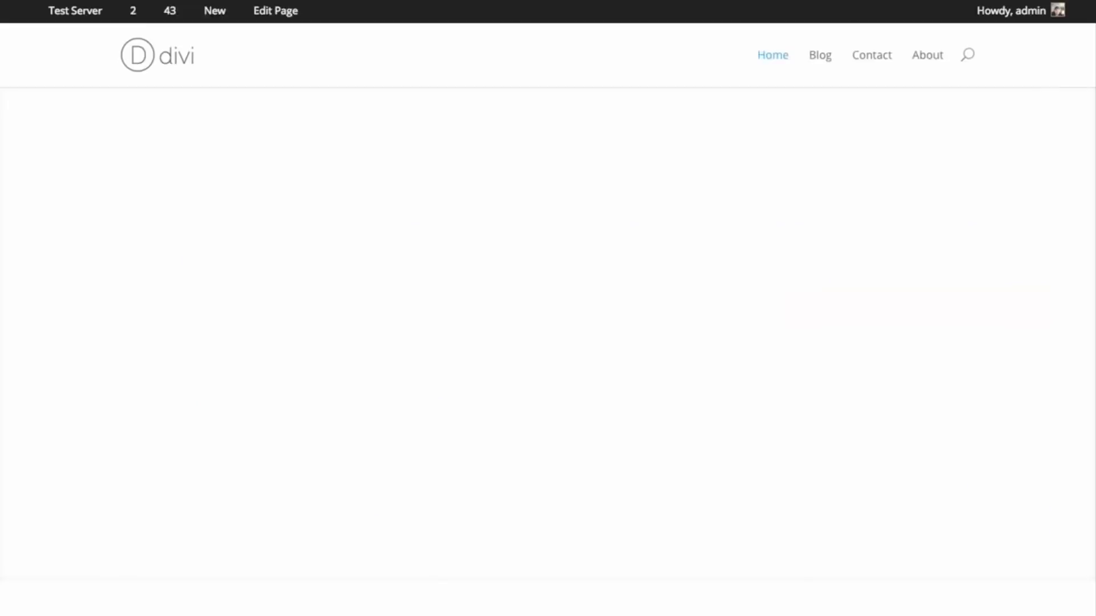
{"action": "scroll", "coordinate": [658, 203], "scroll_direction": "down", "scroll_amount": 20}
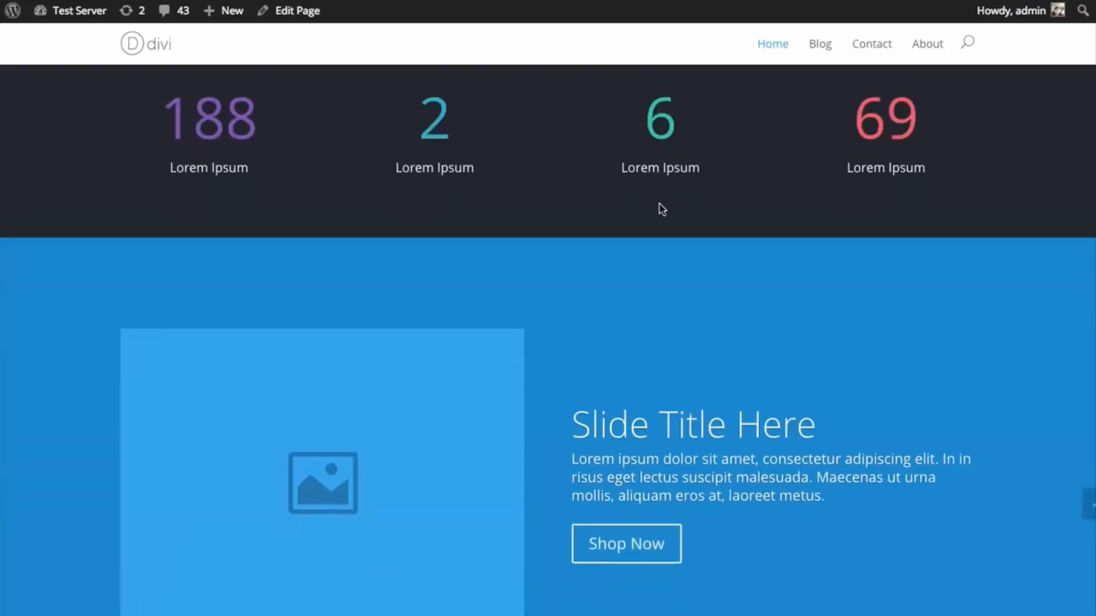
{"action": "scroll", "coordinate": [664, 204], "scroll_direction": "down", "scroll_amount": 8}
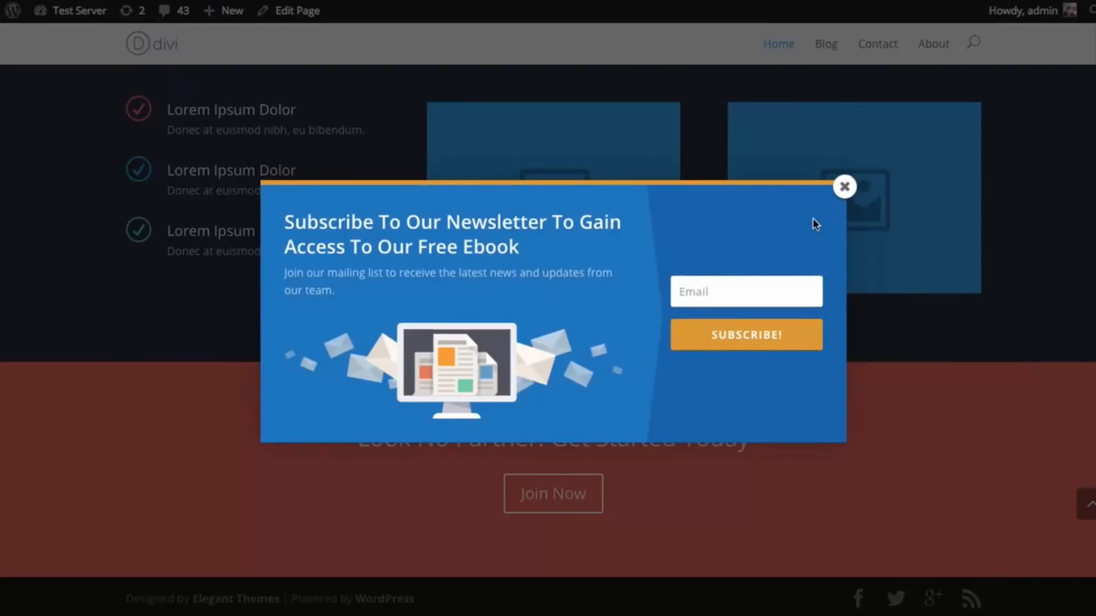
{"action": "scroll", "coordinate": [809, 235], "scroll_direction": "up", "scroll_amount": 8}
{"action": "left_click", "coordinate": [847, 192]}
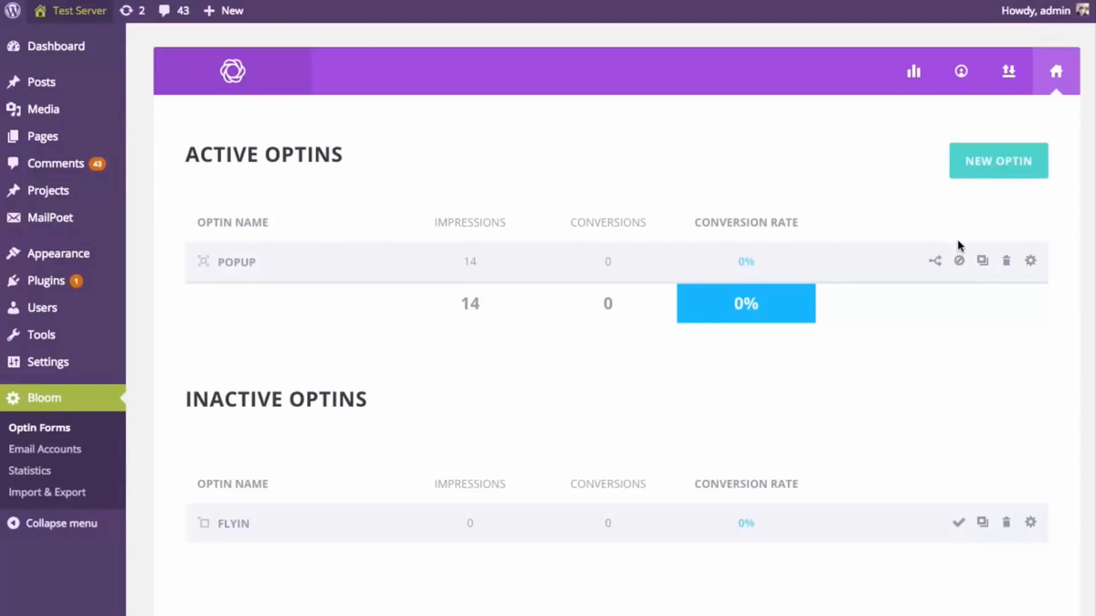
Create a new Fly In optin and name it Flyin.
{"action": "left_click", "coordinate": [982, 171]}
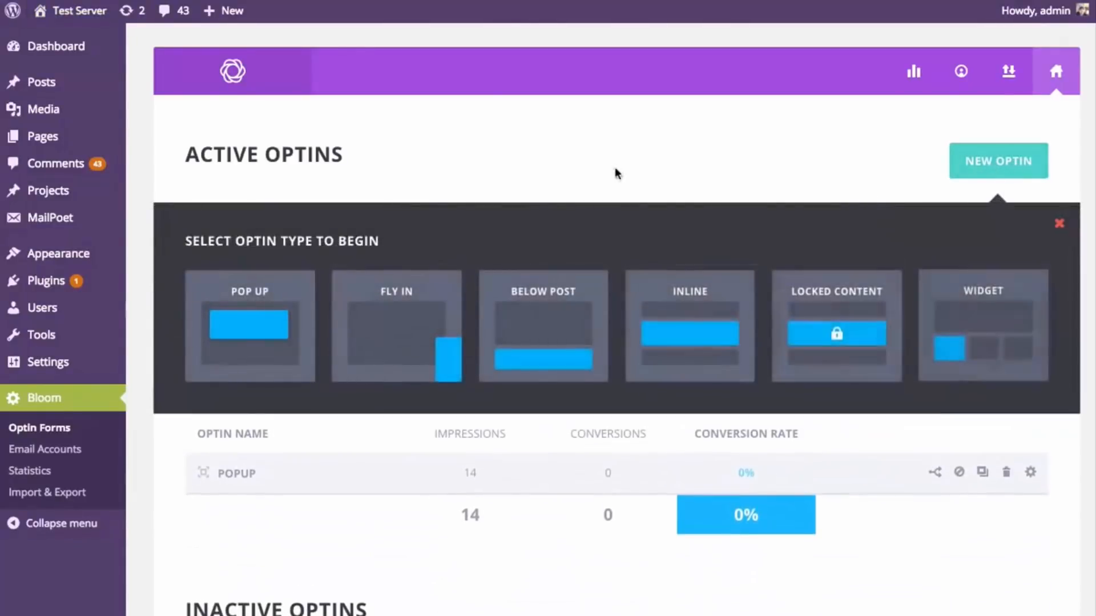
{"action": "left_click", "coordinate": [404, 317]}
{"action": "triple_click", "coordinate": [440, 282]}
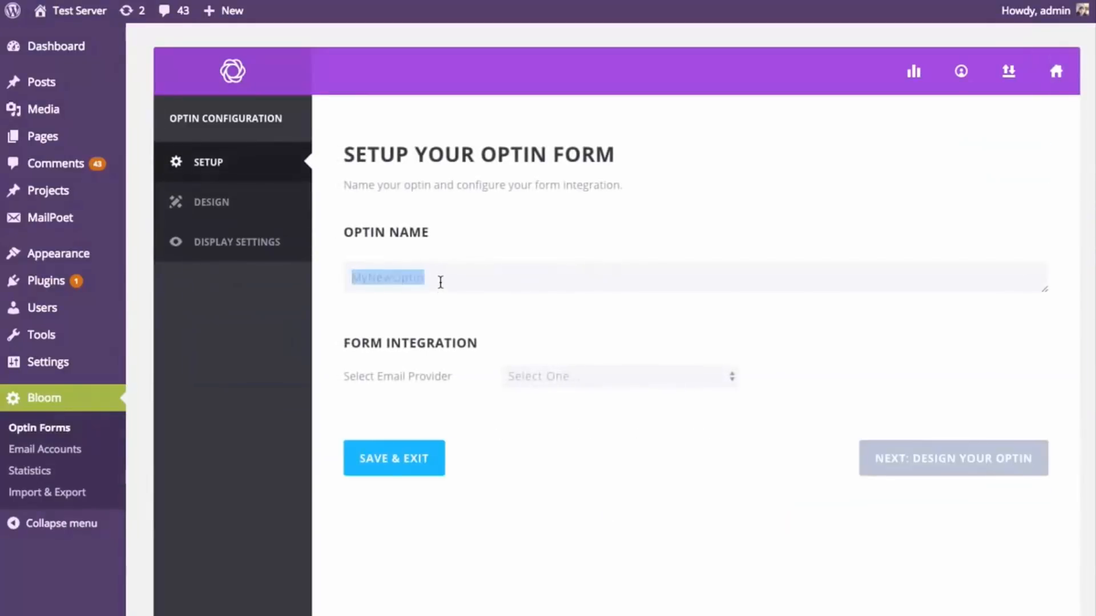
{"action": "type", "text": "Flyin"}
Connect the optin form to the AWeber email provider, the AWeber account and the awlist3423452 email list.
{"action": "left_click", "coordinate": [596, 375]}
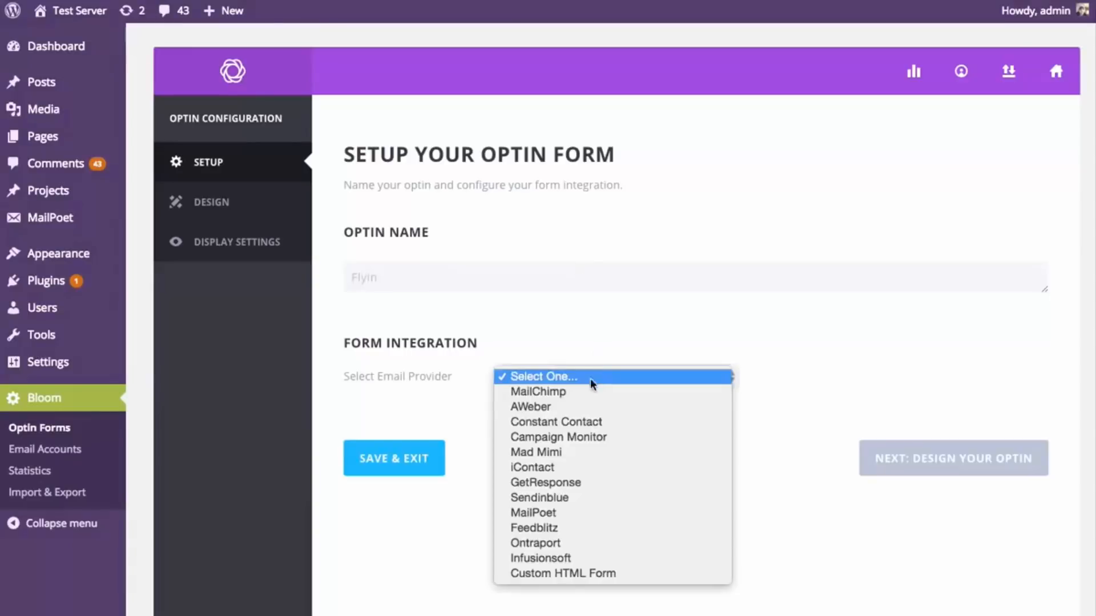
{"action": "left_click", "coordinate": [580, 408]}
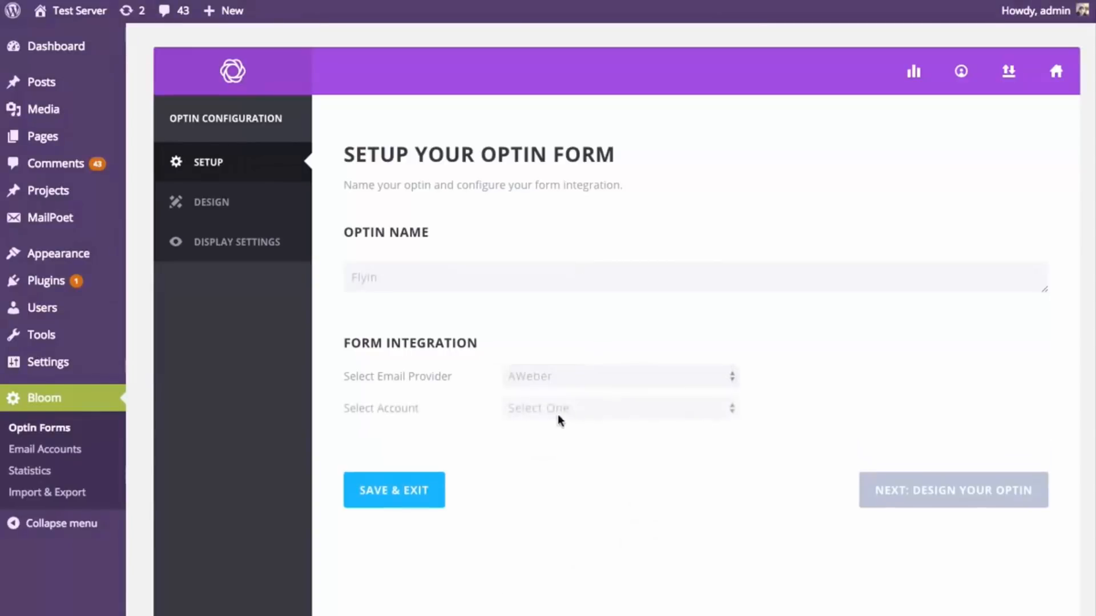
{"action": "left_click", "coordinate": [558, 410]}
{"action": "left_click", "coordinate": [557, 438]}
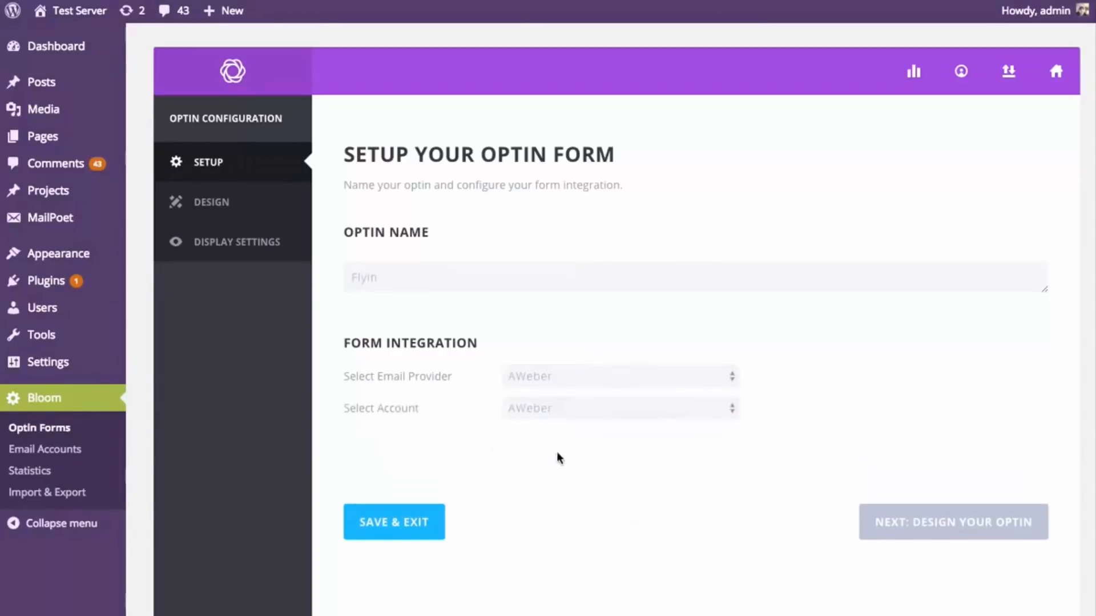
{"action": "left_click", "coordinate": [577, 442]}
{"action": "left_click", "coordinate": [573, 456]}
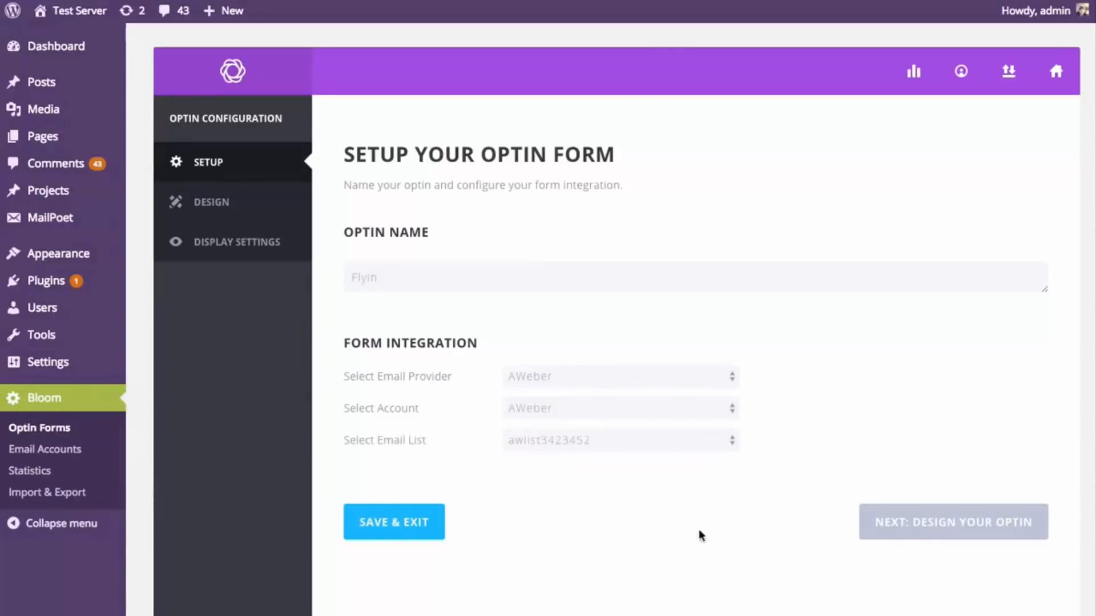
Choose the dark blue and beige template with the red Subscribe! ribbon for the optin, and preview its design.
{"action": "left_click", "coordinate": [899, 524]}
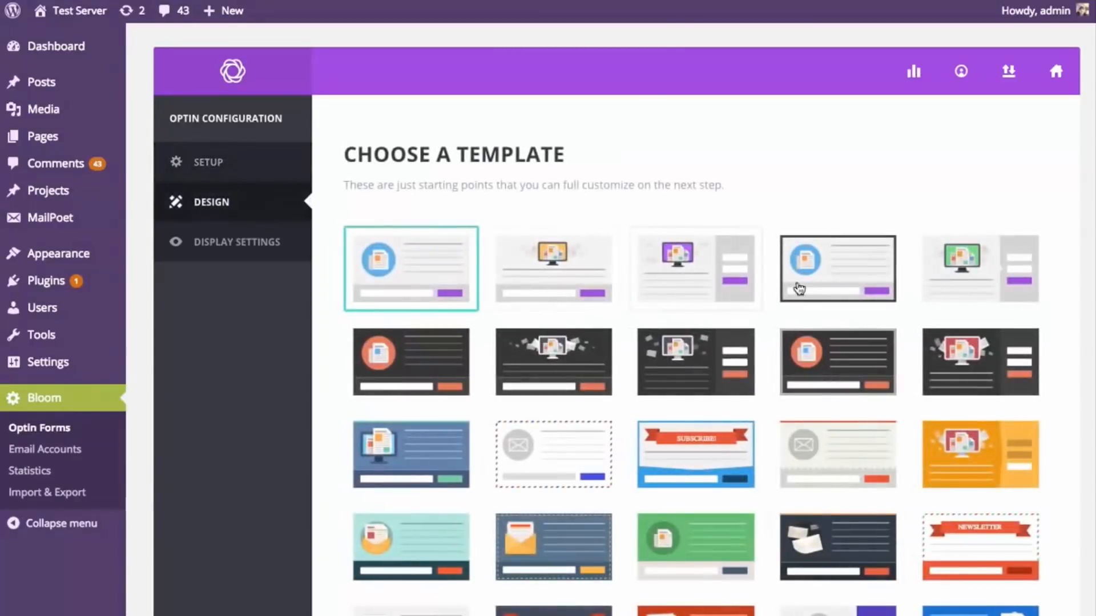
{"action": "scroll", "coordinate": [765, 276], "scroll_direction": "down", "scroll_amount": 5}
{"action": "scroll", "coordinate": [767, 289], "scroll_direction": "down", "scroll_amount": 3}
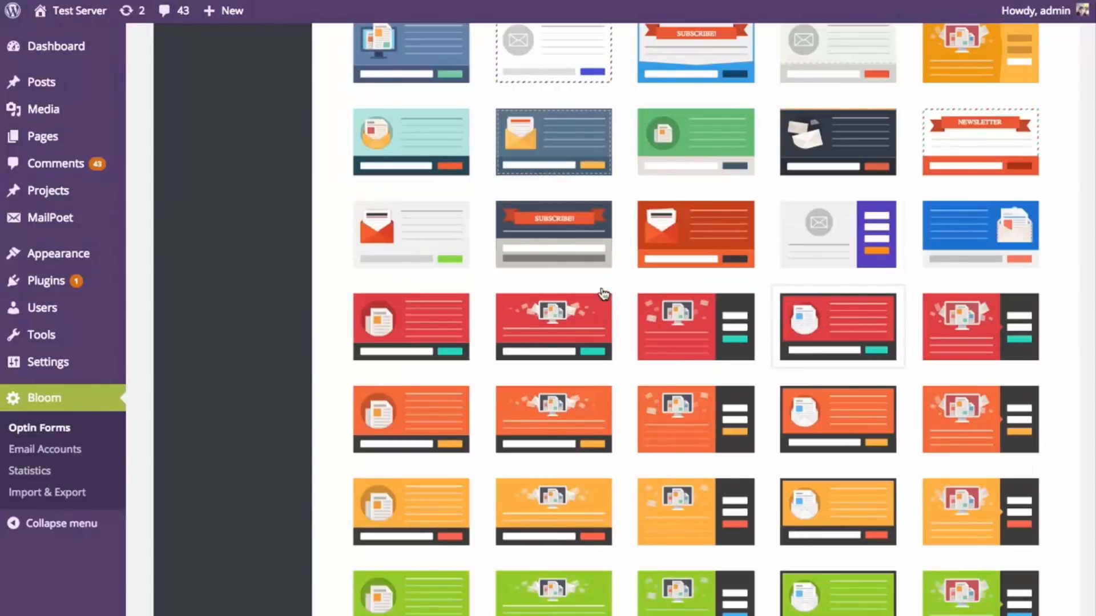
{"action": "left_click", "coordinate": [559, 264]}
{"action": "scroll", "coordinate": [876, 379], "scroll_direction": "down", "scroll_amount": 10}
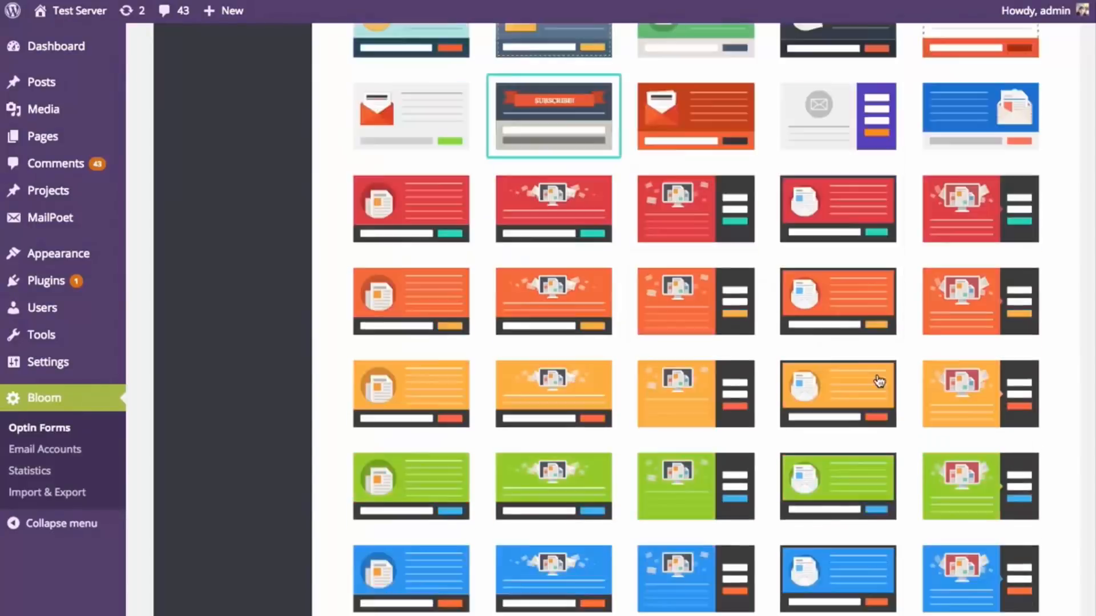
{"action": "left_click", "coordinate": [994, 421]}
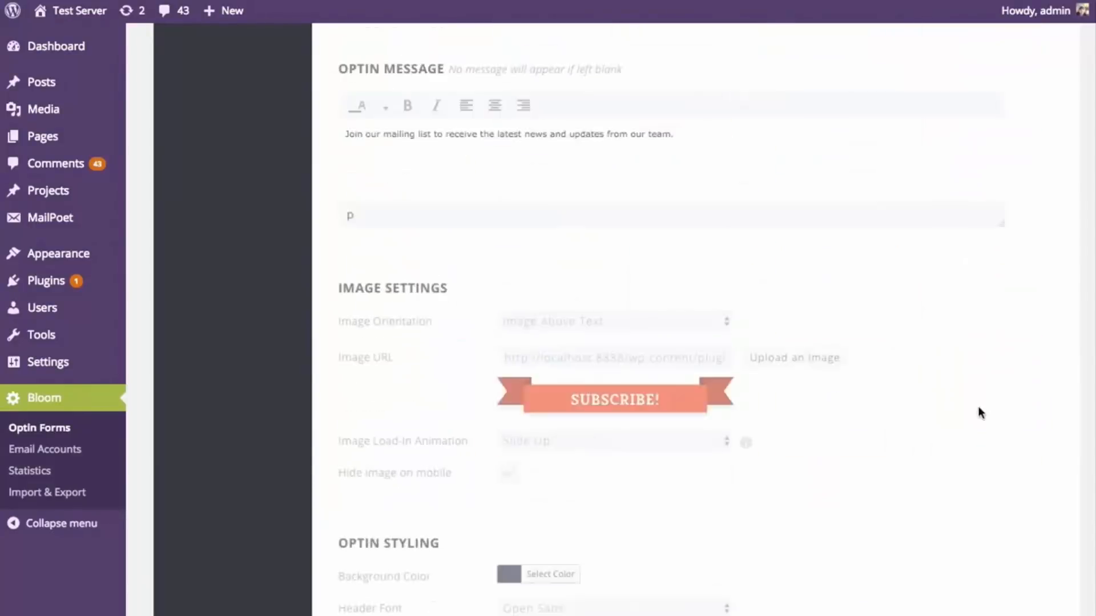
{"action": "left_click", "coordinate": [959, 171]}
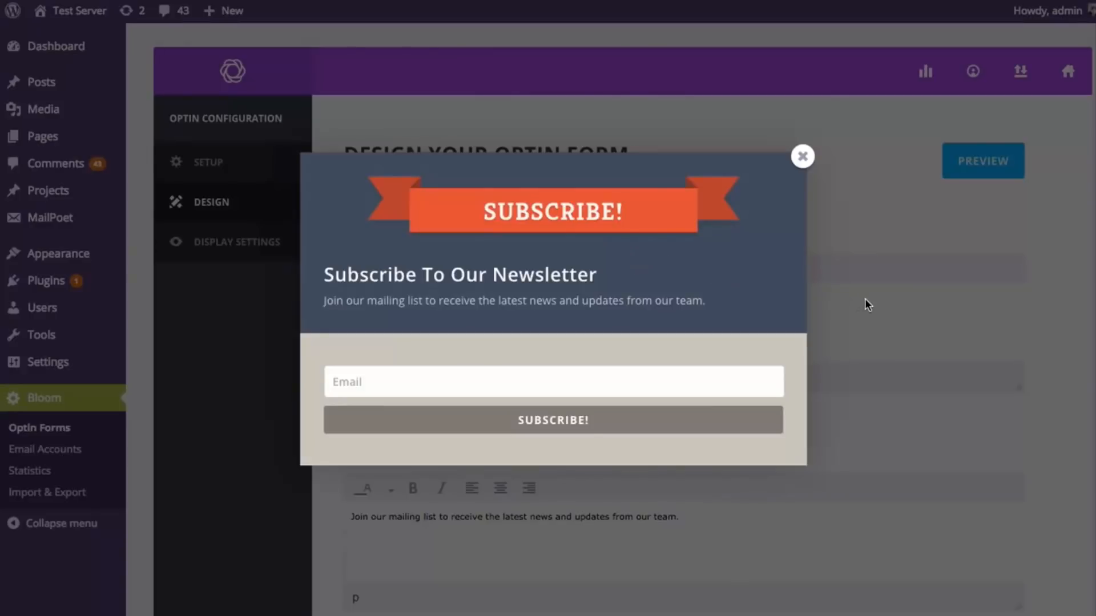
{"action": "left_click", "coordinate": [802, 156]}
Proceed to the optin's display settings and set it to display on Everything.
{"action": "scroll", "coordinate": [981, 354], "scroll_direction": "down", "scroll_amount": 15}
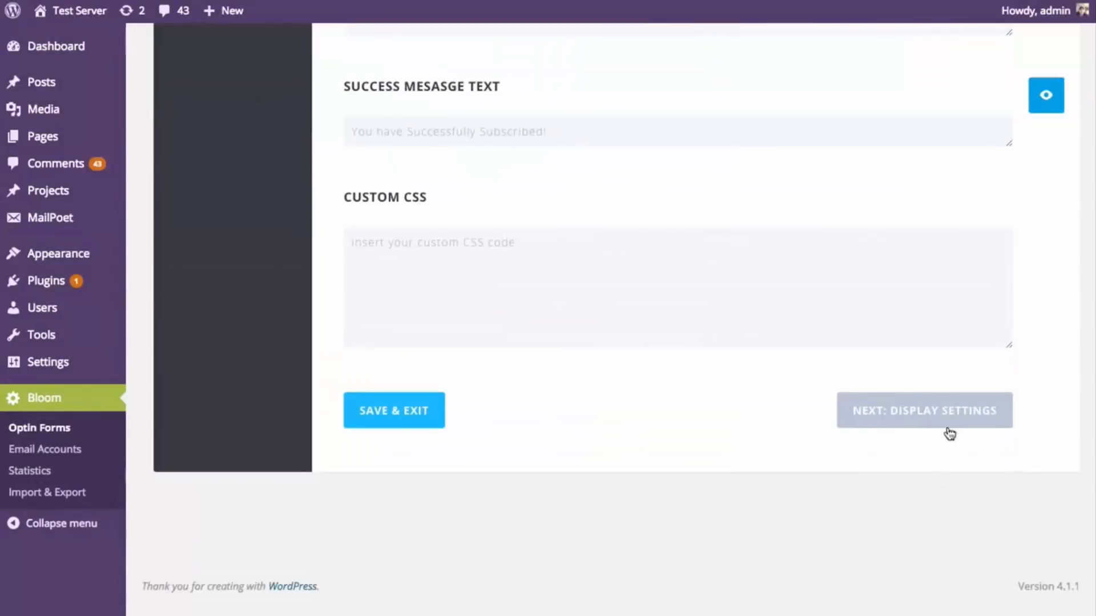
{"action": "left_click", "coordinate": [946, 425]}
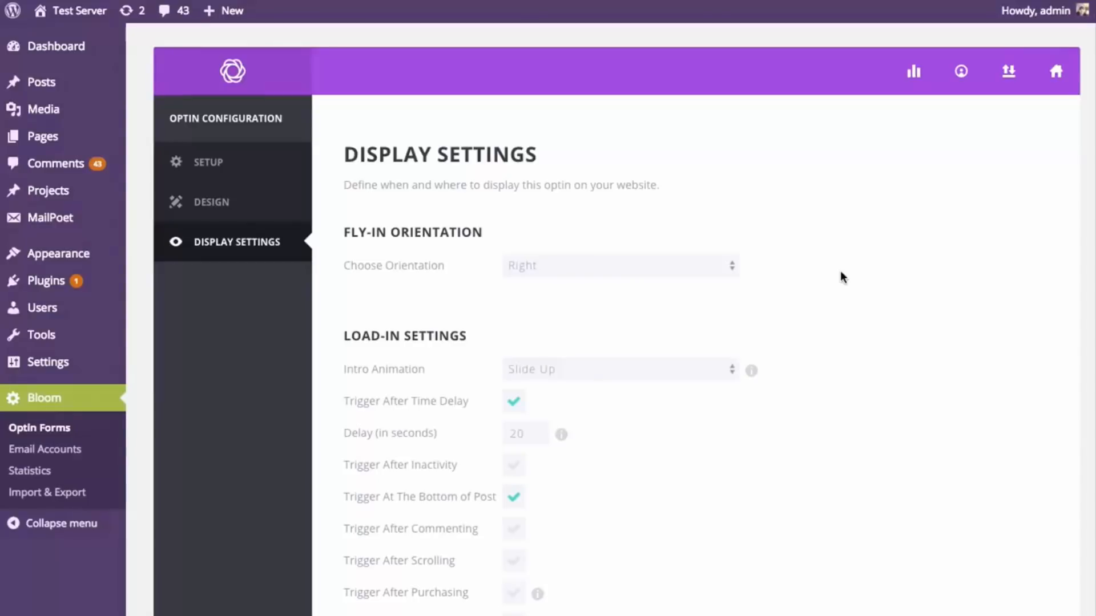
{"action": "scroll", "coordinate": [840, 277], "scroll_direction": "down", "scroll_amount": 5}
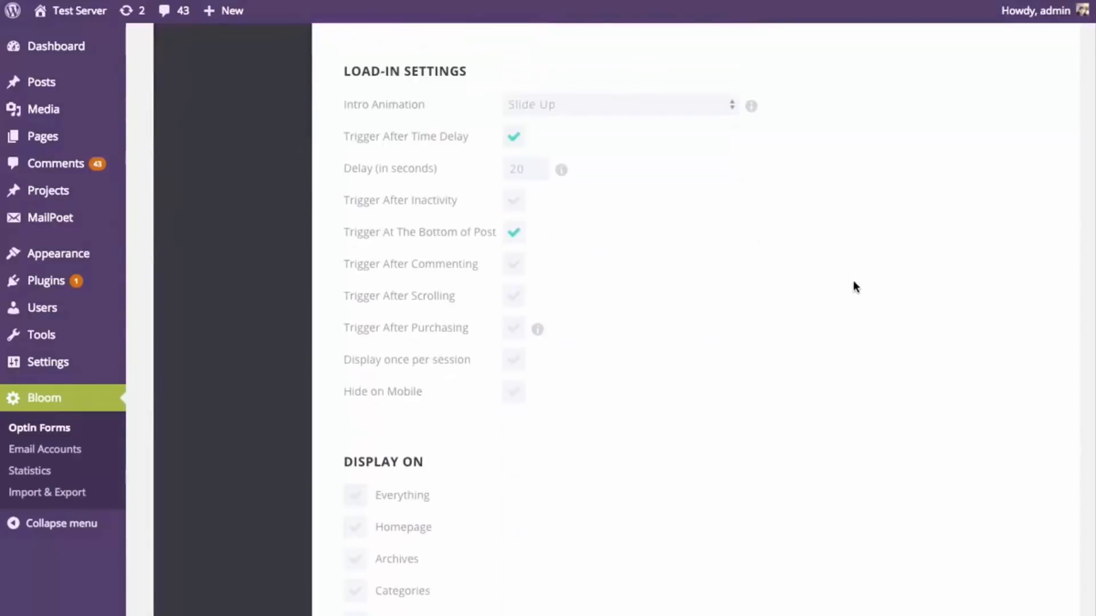
{"action": "left_click", "coordinate": [356, 495]}
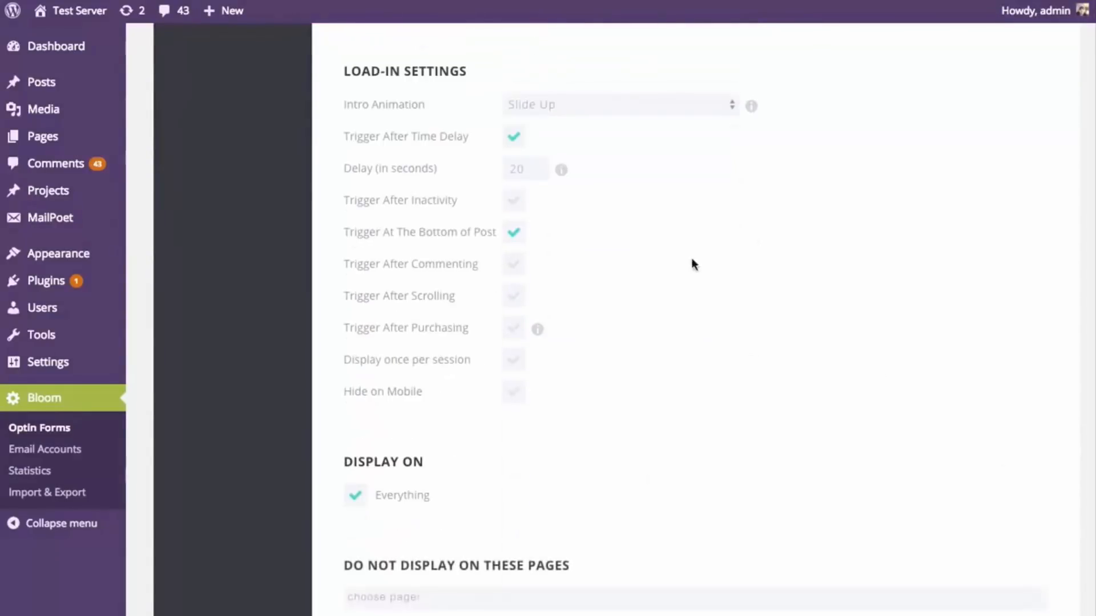
Turn off the fly-in optin's Trigger After Time Delay setting, then save the optin and exit.
{"action": "left_click", "coordinate": [515, 137]}
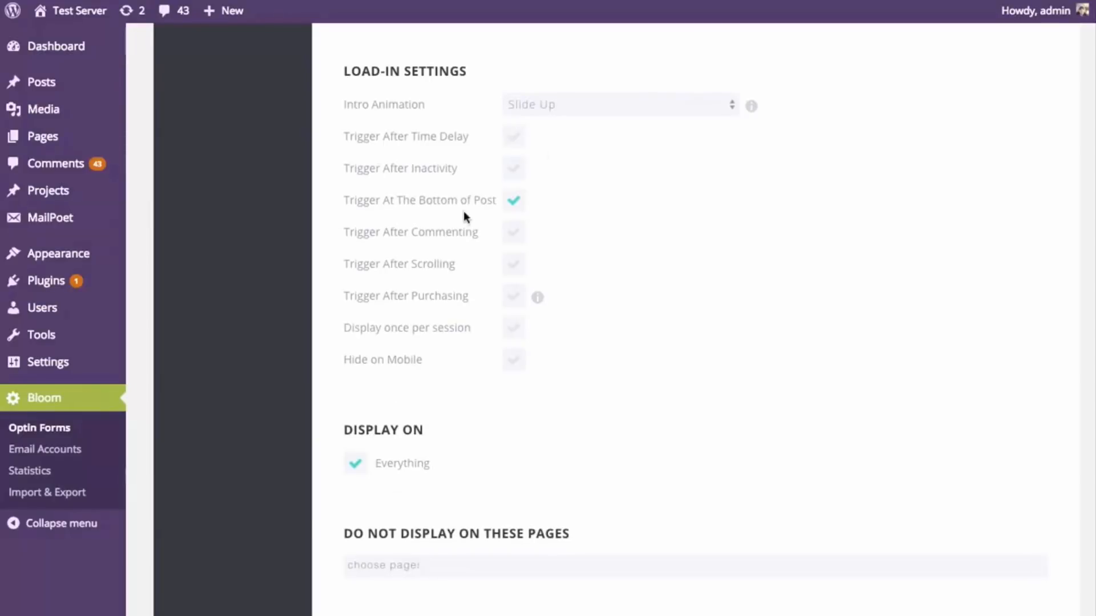
{"action": "scroll", "coordinate": [676, 292], "scroll_direction": "down", "scroll_amount": 8}
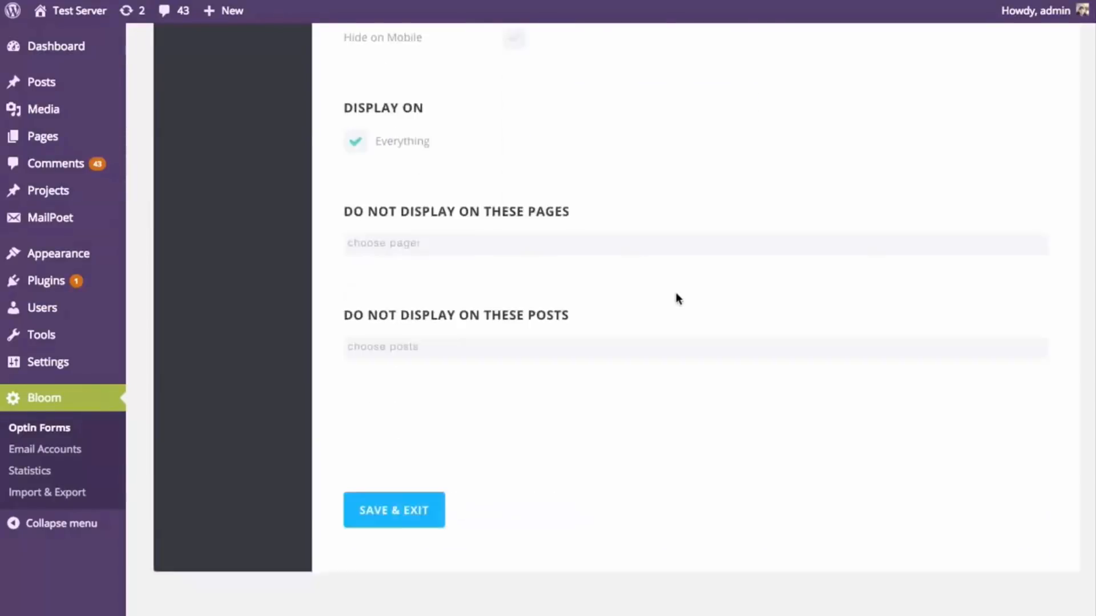
{"action": "left_click", "coordinate": [414, 418]}
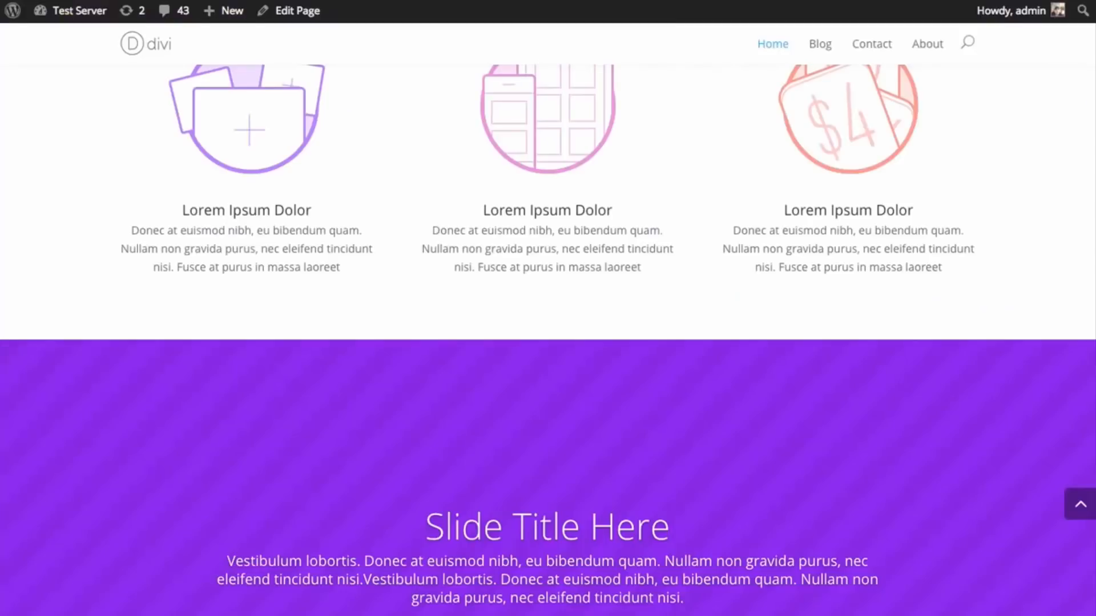
Test both optins by going to the end of the site's homepage, closing the newsletter popup and the fly-in form.
{"action": "scroll", "coordinate": [626, 196], "scroll_direction": "down", "scroll_amount": 5}
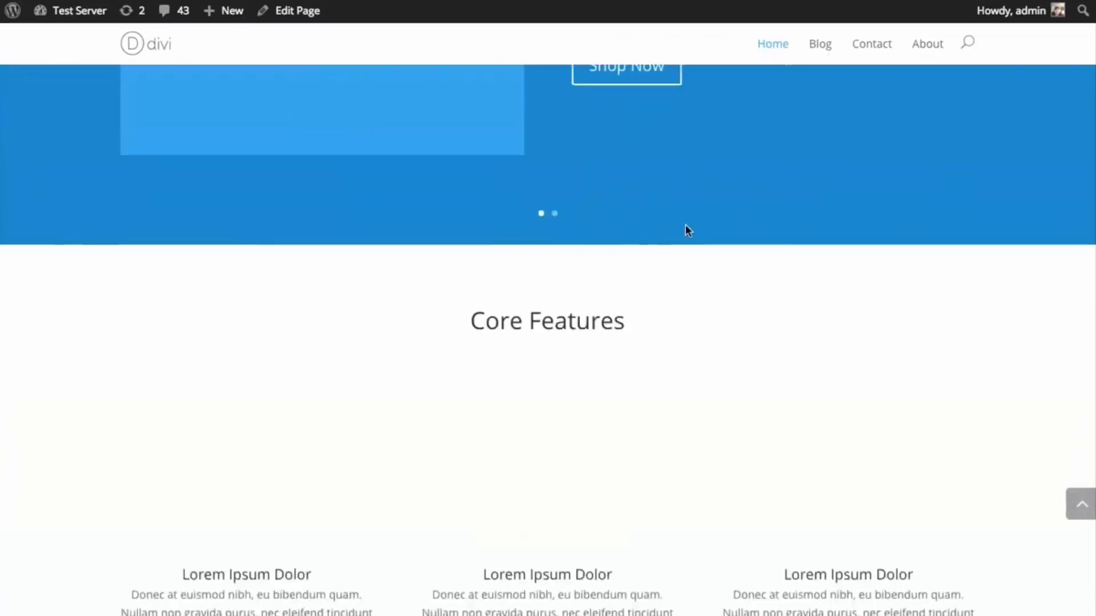
{"action": "scroll", "coordinate": [679, 224], "scroll_direction": "down", "scroll_amount": 15}
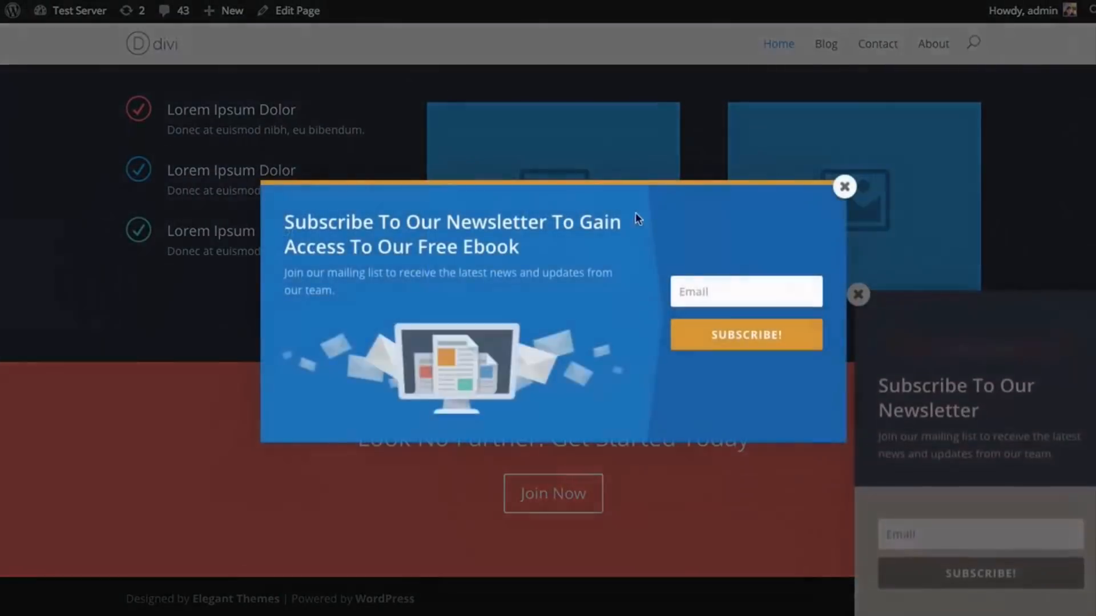
{"action": "left_click", "coordinate": [844, 187]}
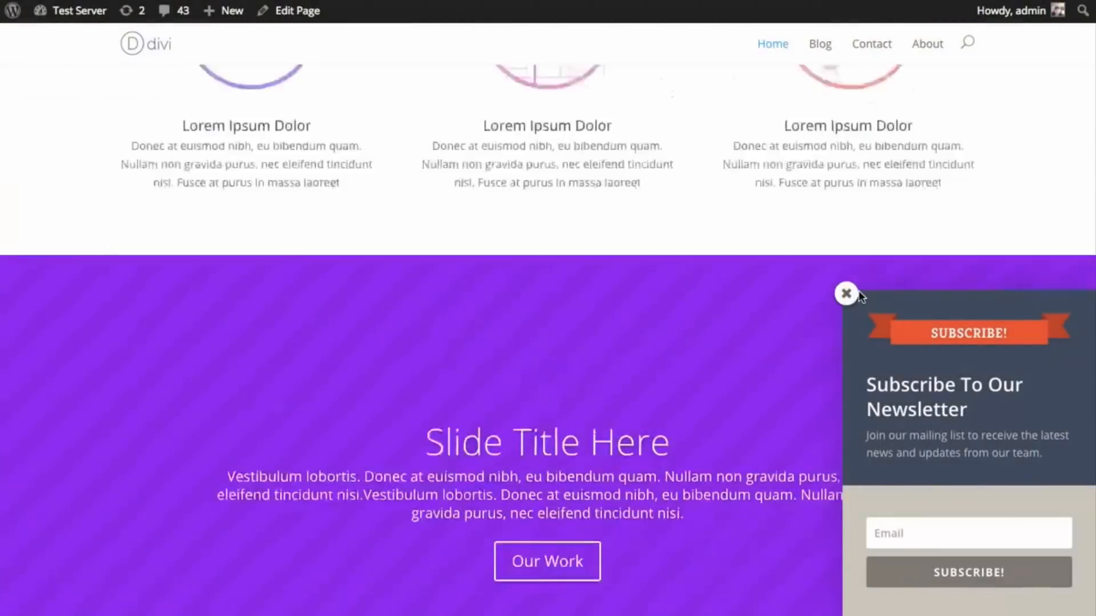
{"action": "scroll", "coordinate": [851, 274], "scroll_direction": "down", "scroll_amount": 3}
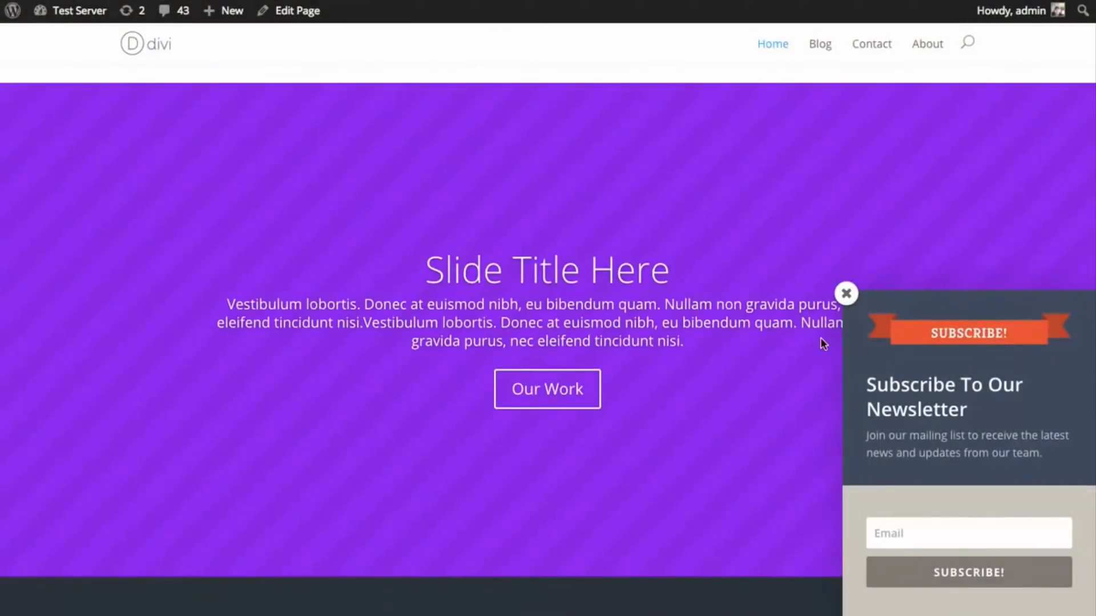
{"action": "scroll", "coordinate": [848, 308], "scroll_direction": "down", "scroll_amount": 10}
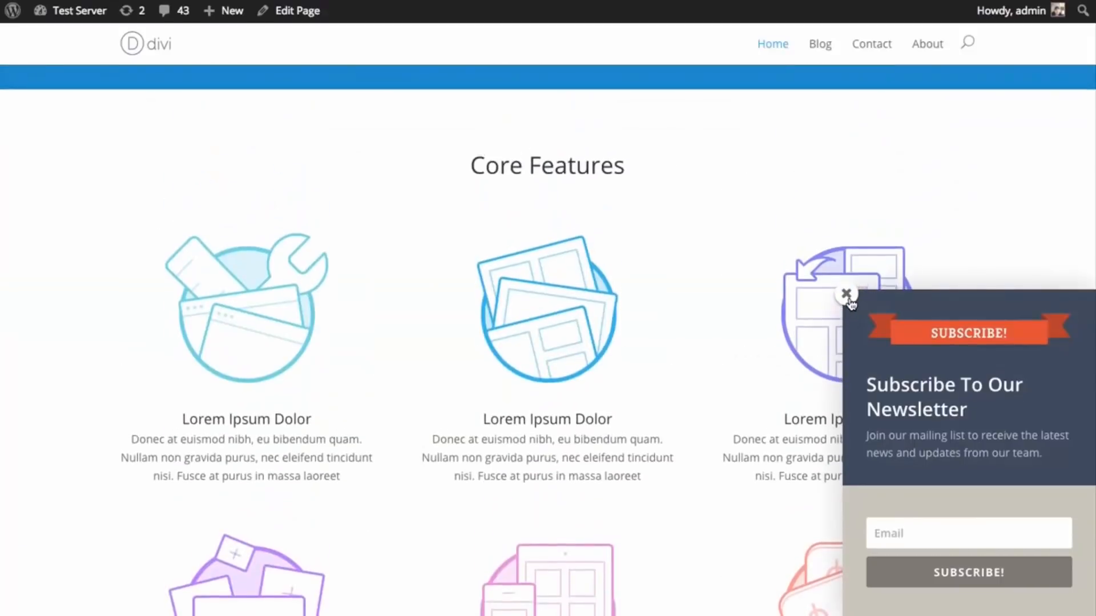
{"action": "scroll", "coordinate": [850, 303], "scroll_direction": "down", "scroll_amount": 15}
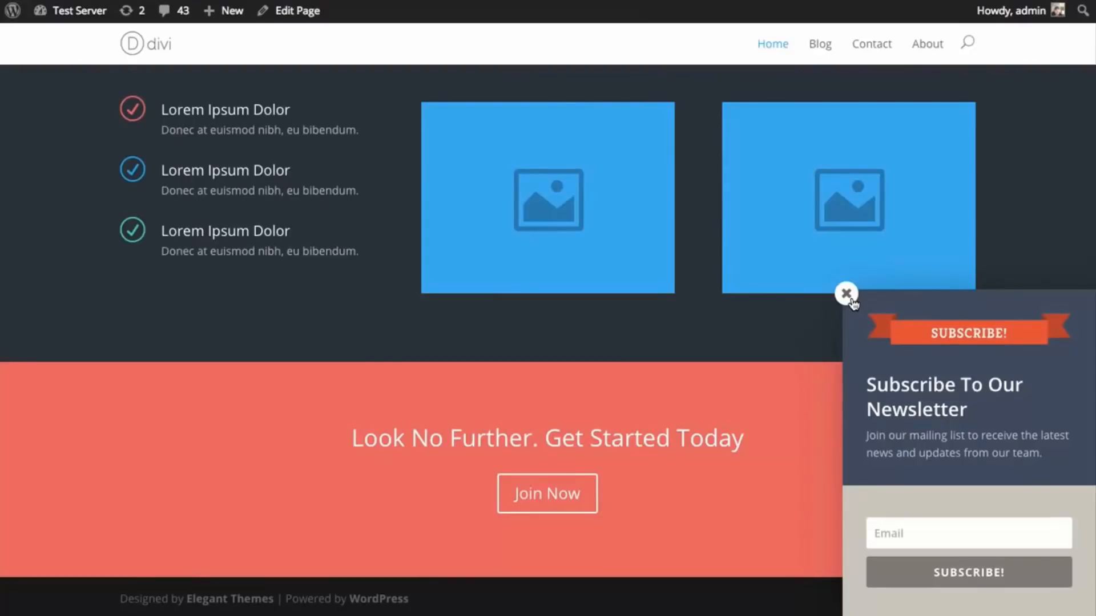
{"action": "left_click", "coordinate": [846, 294]}
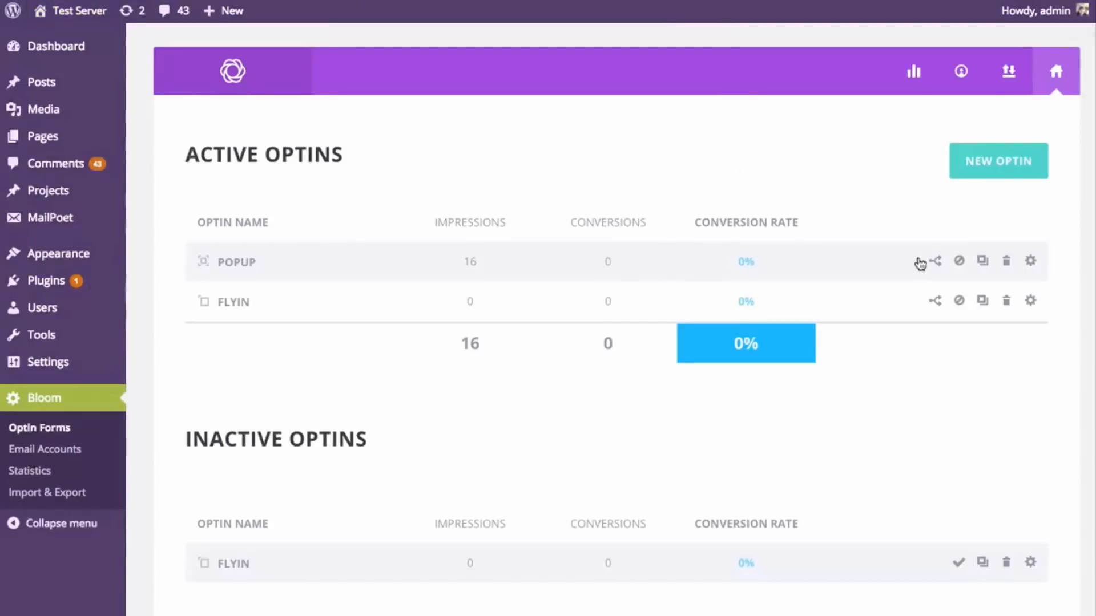
Remove page from the Popup optin's Display On options, keeping only Homepage selected, and save the optin.
{"action": "left_click", "coordinate": [1032, 263]}
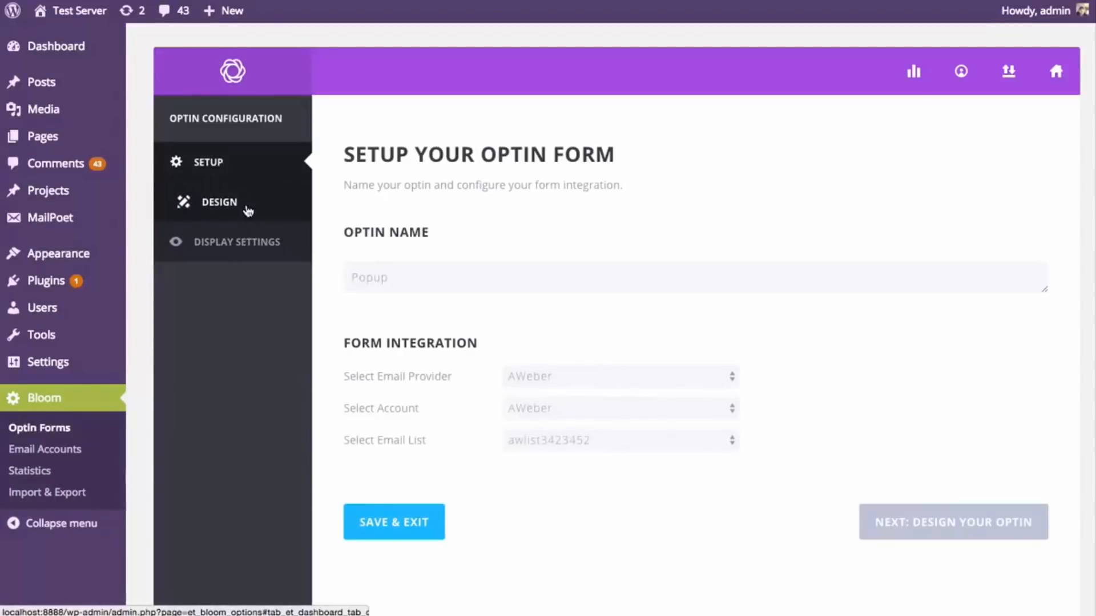
{"action": "left_click", "coordinate": [248, 242]}
{"action": "scroll", "coordinate": [866, 355], "scroll_direction": "down", "scroll_amount": 9}
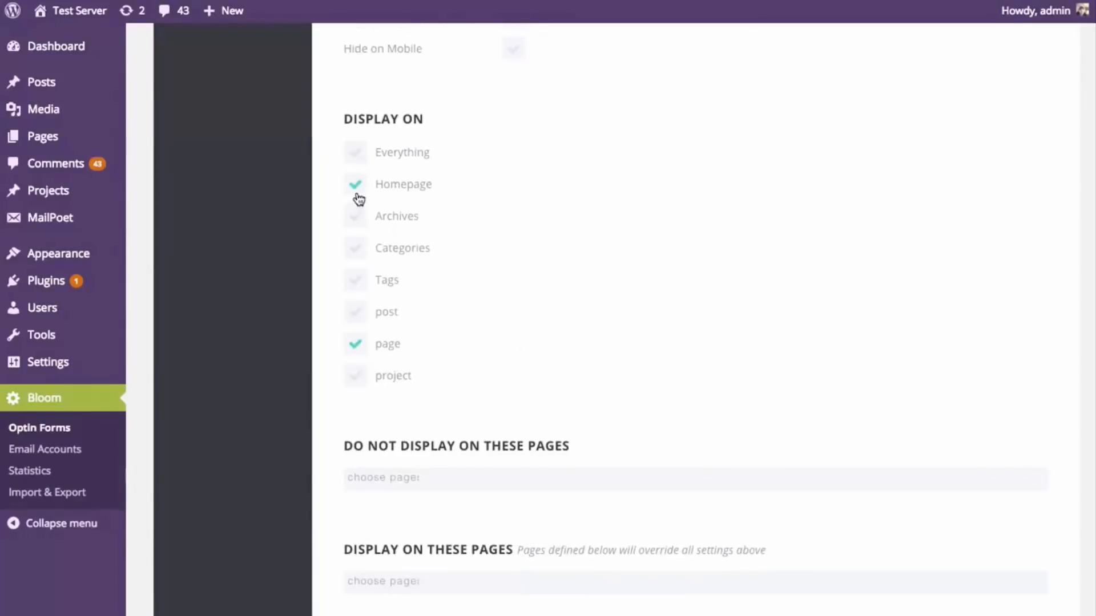
{"action": "left_click", "coordinate": [355, 347]}
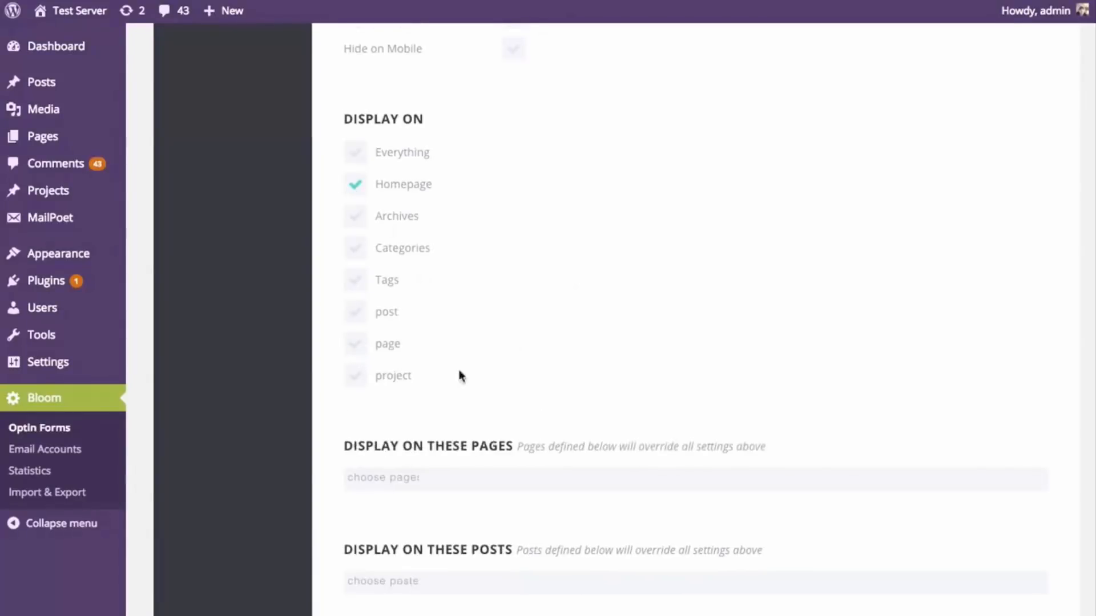
{"action": "scroll", "coordinate": [663, 358], "scroll_direction": "up", "scroll_amount": 9}
{"action": "scroll", "coordinate": [679, 358], "scroll_direction": "down", "scroll_amount": 6}
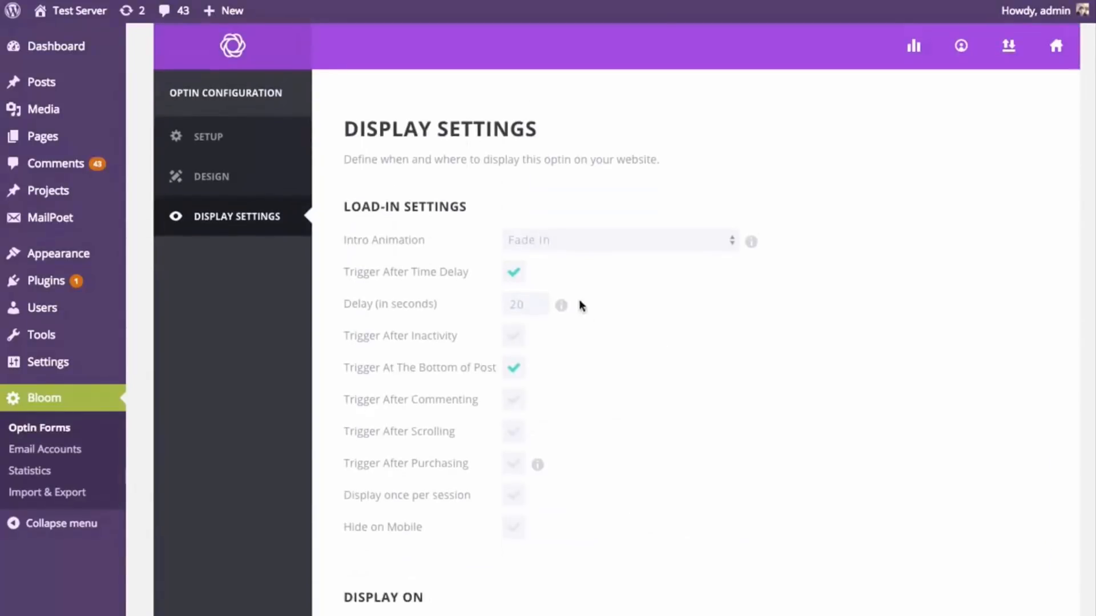
{"action": "scroll", "coordinate": [572, 359], "scroll_direction": "down", "scroll_amount": 9}
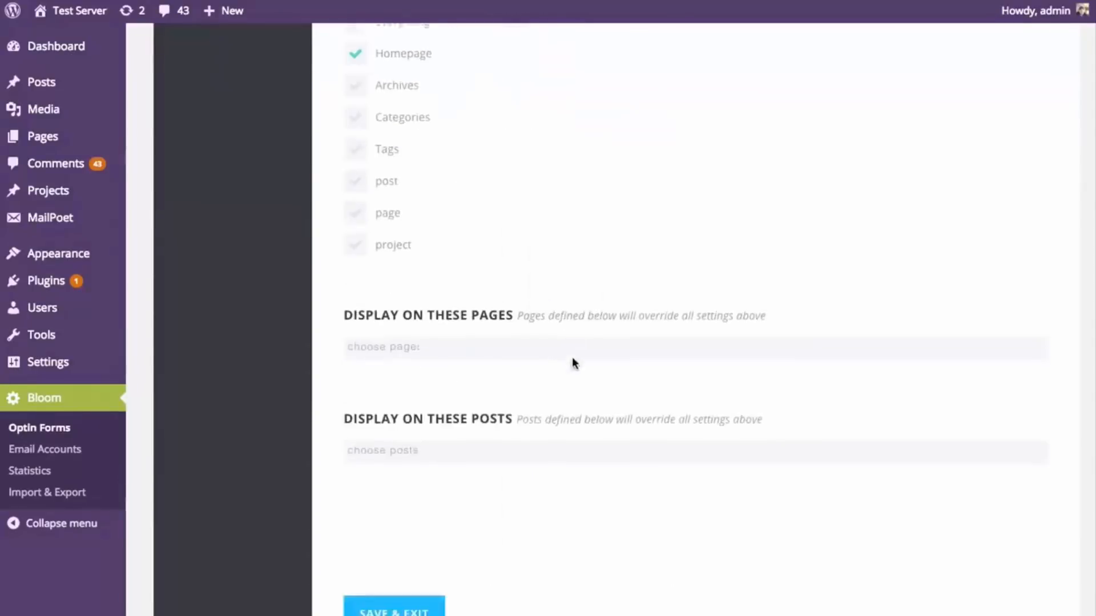
{"action": "left_click", "coordinate": [399, 424]}
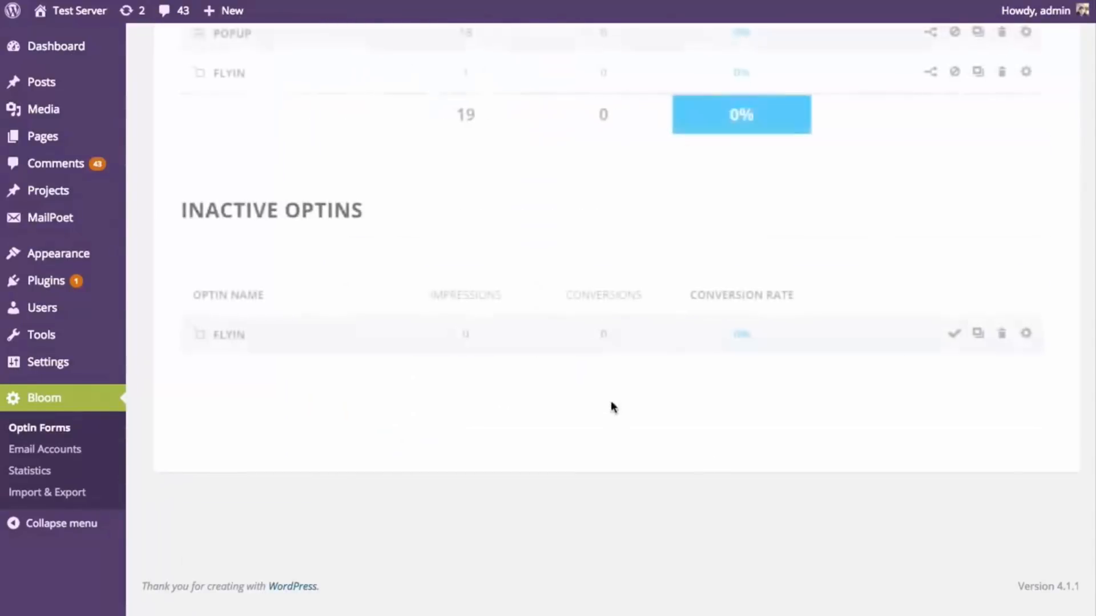
Change the active Flyin optin's Display On option from Everything to post only, and save the optin.
{"action": "scroll", "coordinate": [456, 340], "scroll_direction": "up", "scroll_amount": 2}
{"action": "scroll", "coordinate": [423, 337], "scroll_direction": "up", "scroll_amount": 2}
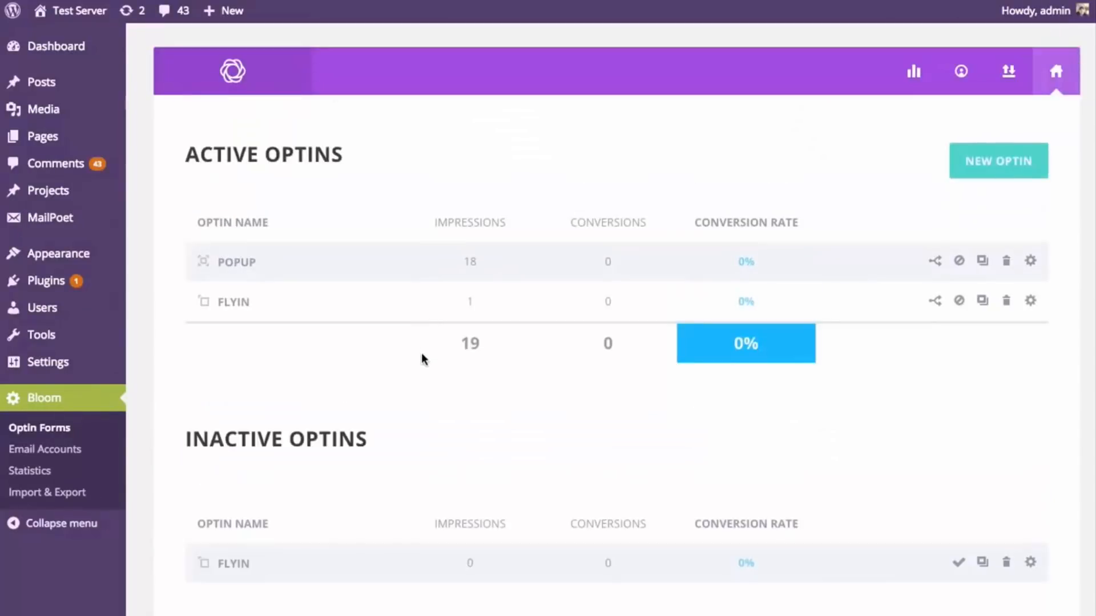
{"action": "left_click", "coordinate": [1030, 302]}
{"action": "left_click", "coordinate": [305, 256]}
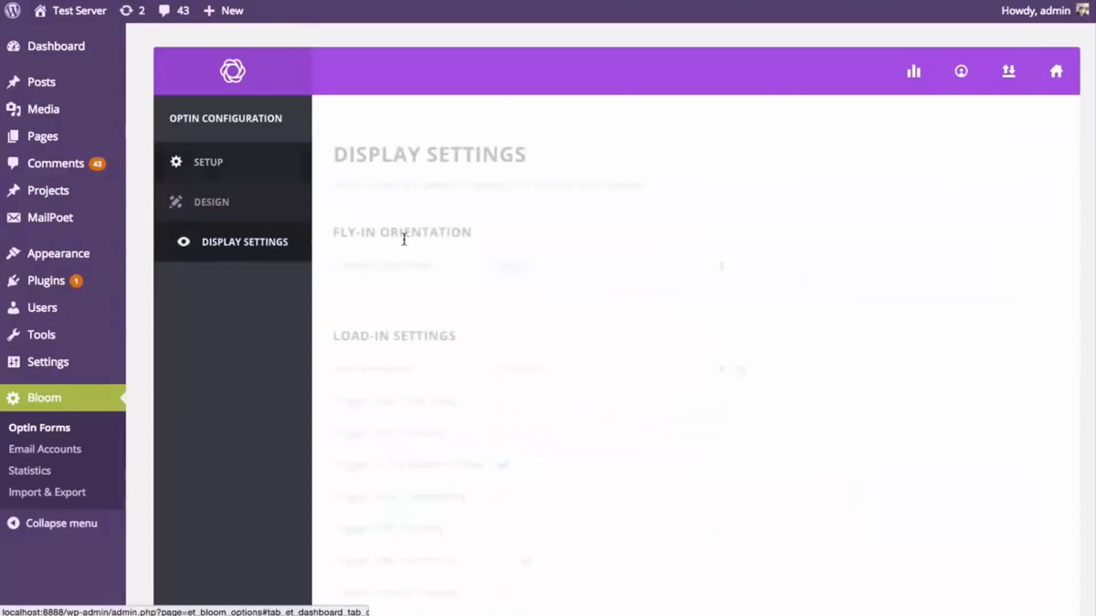
{"action": "scroll", "coordinate": [813, 279], "scroll_direction": "down", "scroll_amount": 2}
{"action": "scroll", "coordinate": [813, 282], "scroll_direction": "down", "scroll_amount": 3}
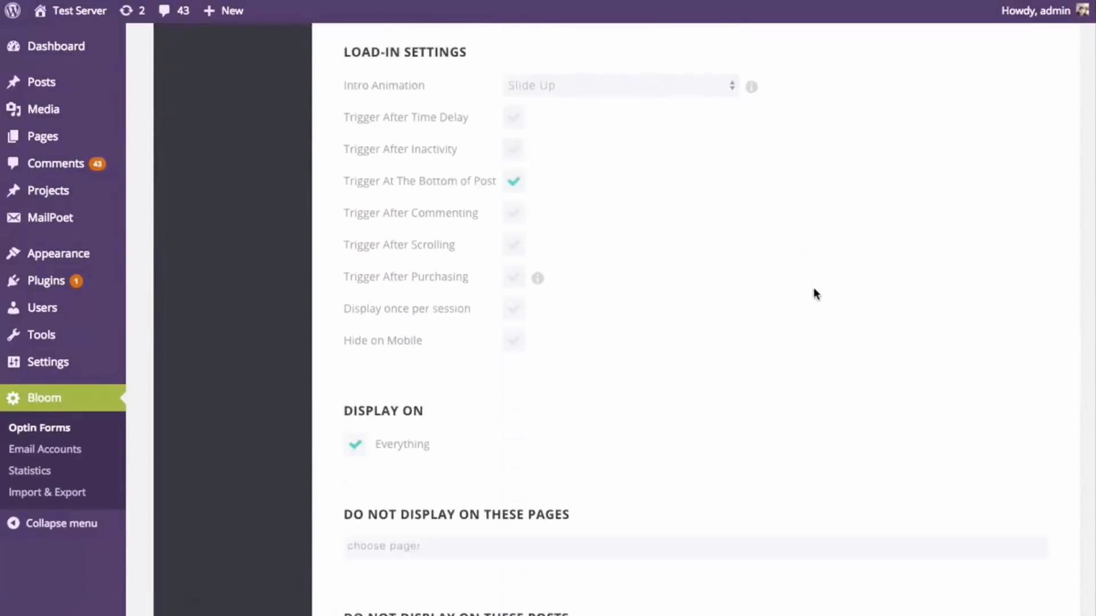
{"action": "scroll", "coordinate": [814, 290], "scroll_direction": "up", "scroll_amount": 2}
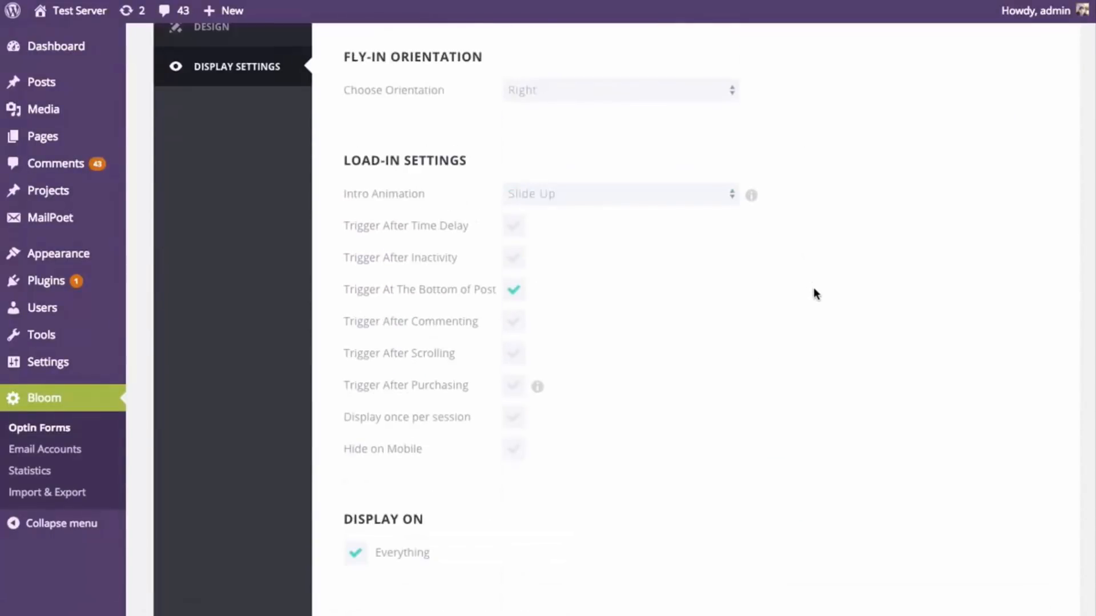
{"action": "scroll", "coordinate": [813, 293], "scroll_direction": "down", "scroll_amount": 2}
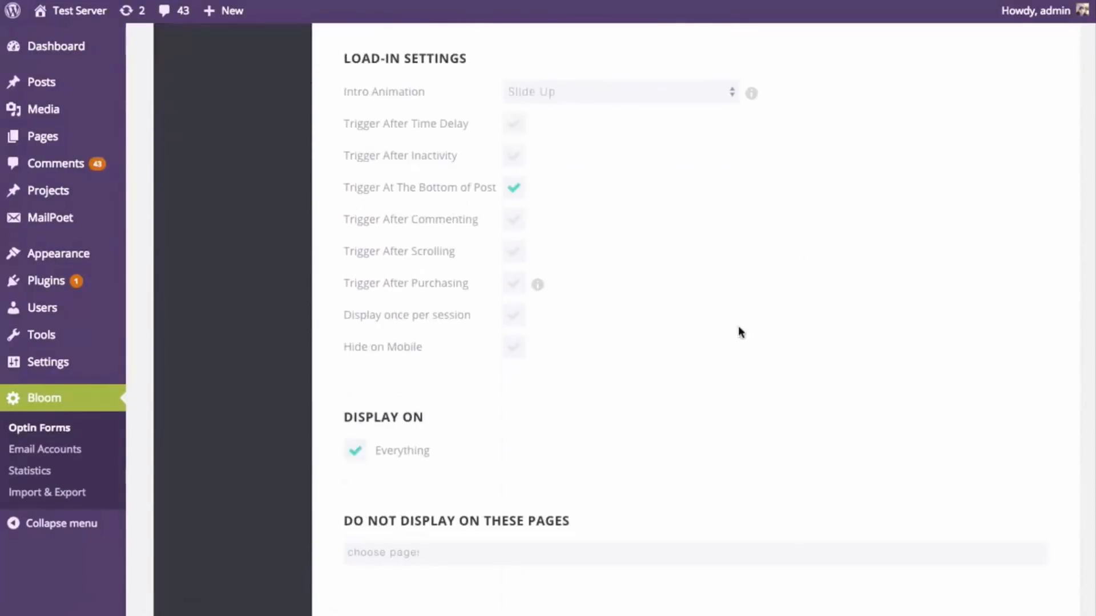
{"action": "left_click", "coordinate": [355, 452]}
{"action": "scroll", "coordinate": [693, 426], "scroll_direction": "down", "scroll_amount": 4}
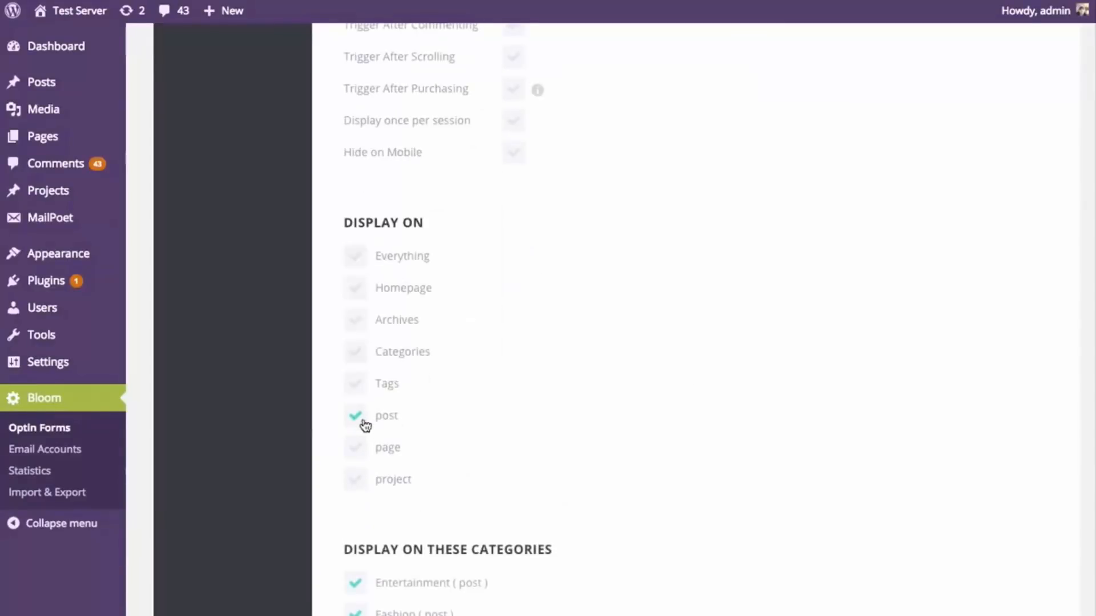
{"action": "scroll", "coordinate": [776, 414], "scroll_direction": "down", "scroll_amount": 16}
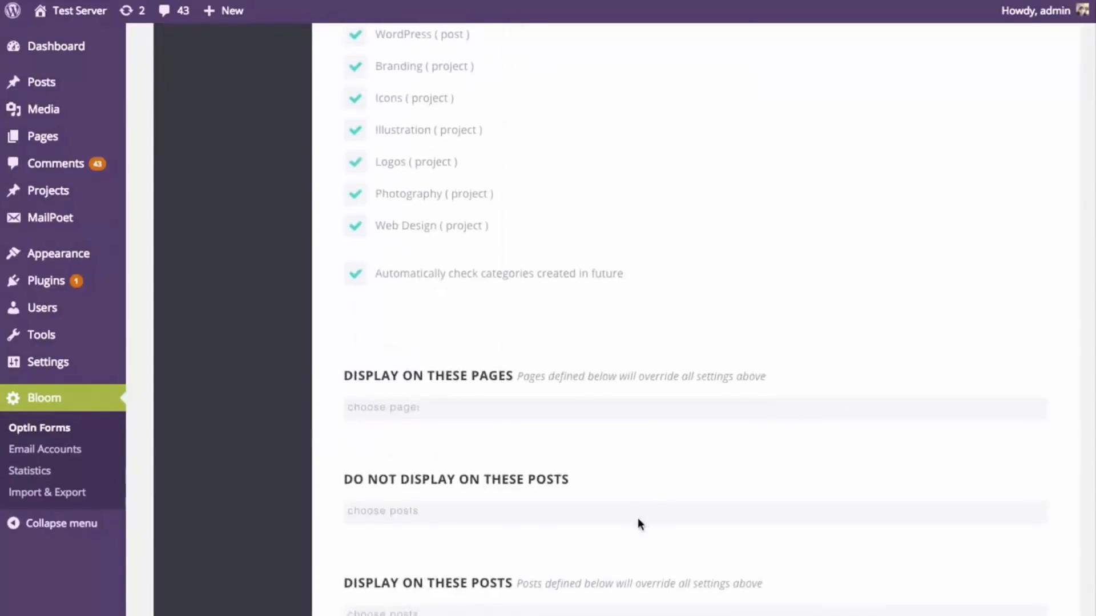
{"action": "scroll", "coordinate": [638, 521], "scroll_direction": "down", "scroll_amount": 6}
{"action": "left_click", "coordinate": [412, 411]}
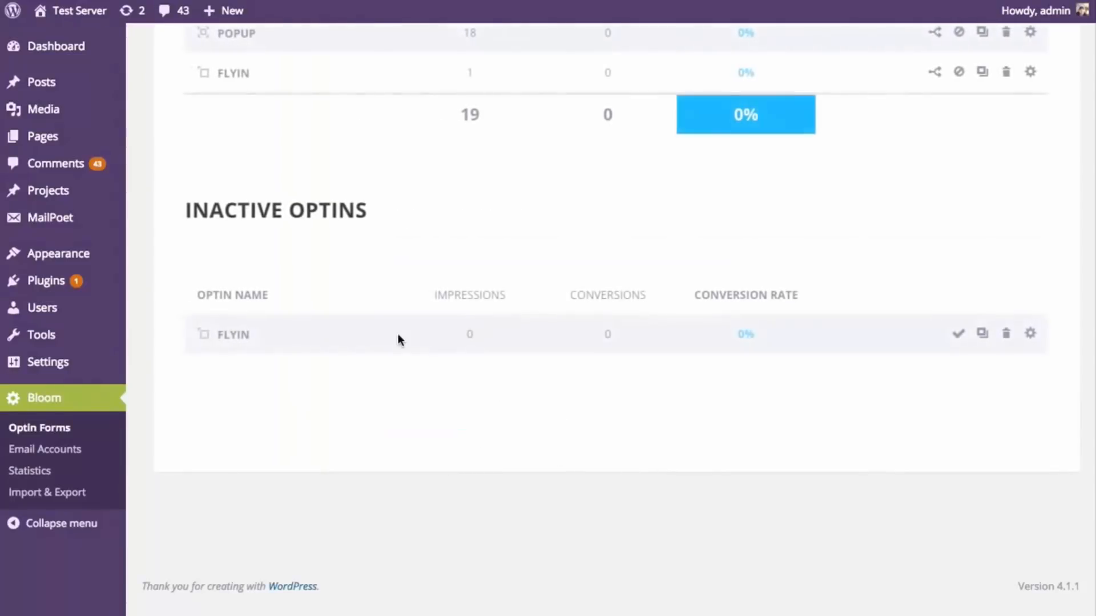
{"action": "scroll", "coordinate": [398, 334], "scroll_direction": "up", "scroll_amount": 4}
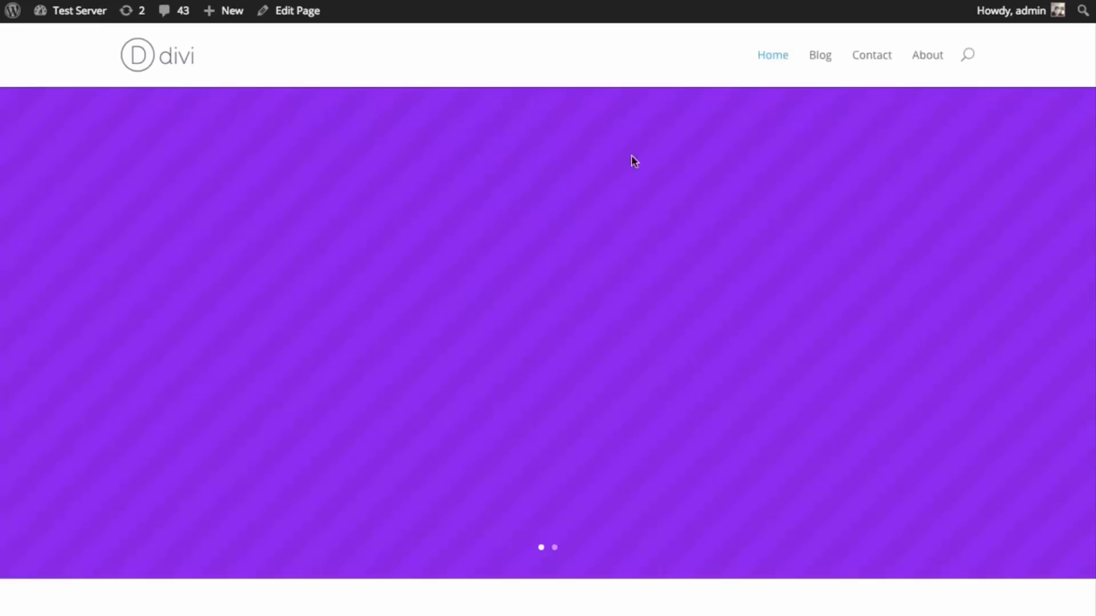
Check which optins load at the end of the site's homepage and dismiss the newsletter popup.
{"action": "scroll", "coordinate": [748, 217], "scroll_direction": "down", "scroll_amount": 20}
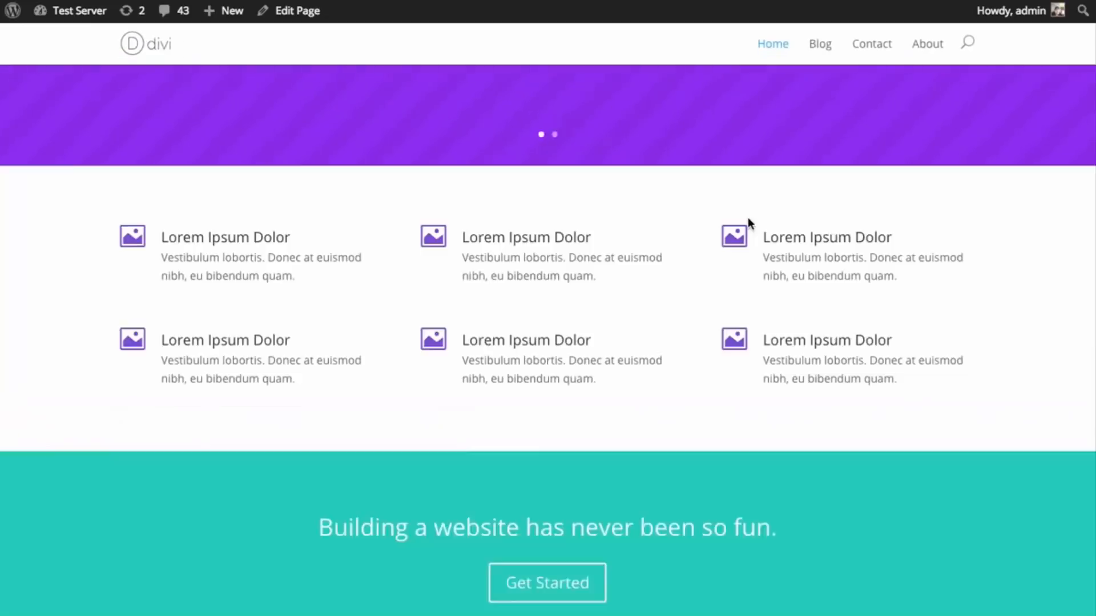
{"action": "scroll", "coordinate": [754, 223], "scroll_direction": "down", "scroll_amount": 14}
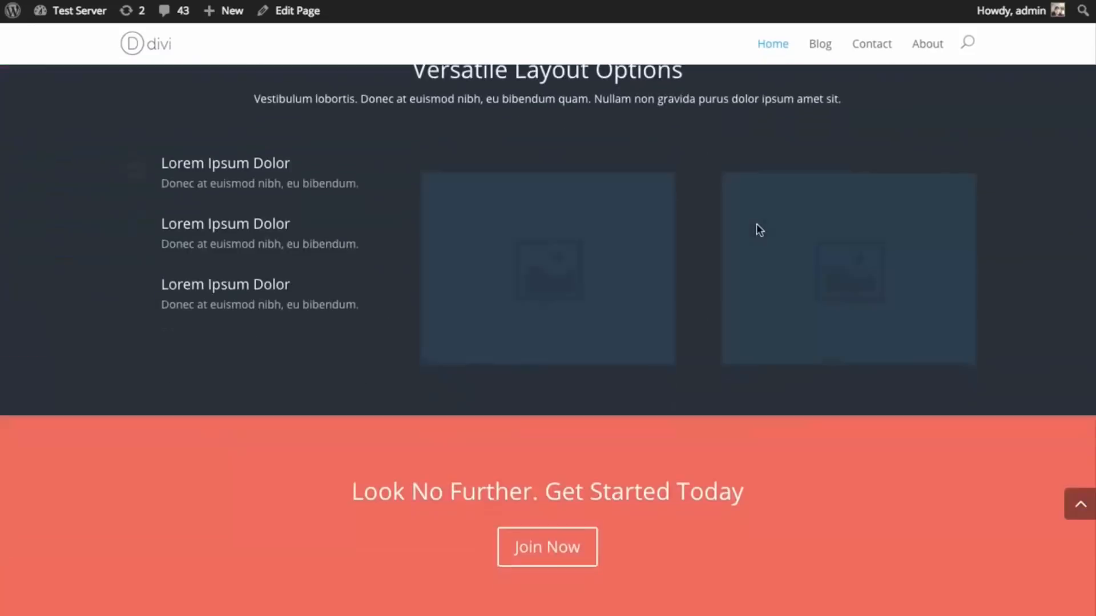
{"action": "scroll", "coordinate": [819, 313], "scroll_direction": "up", "scroll_amount": 12}
{"action": "scroll", "coordinate": [843, 433], "scroll_direction": "down", "scroll_amount": 10}
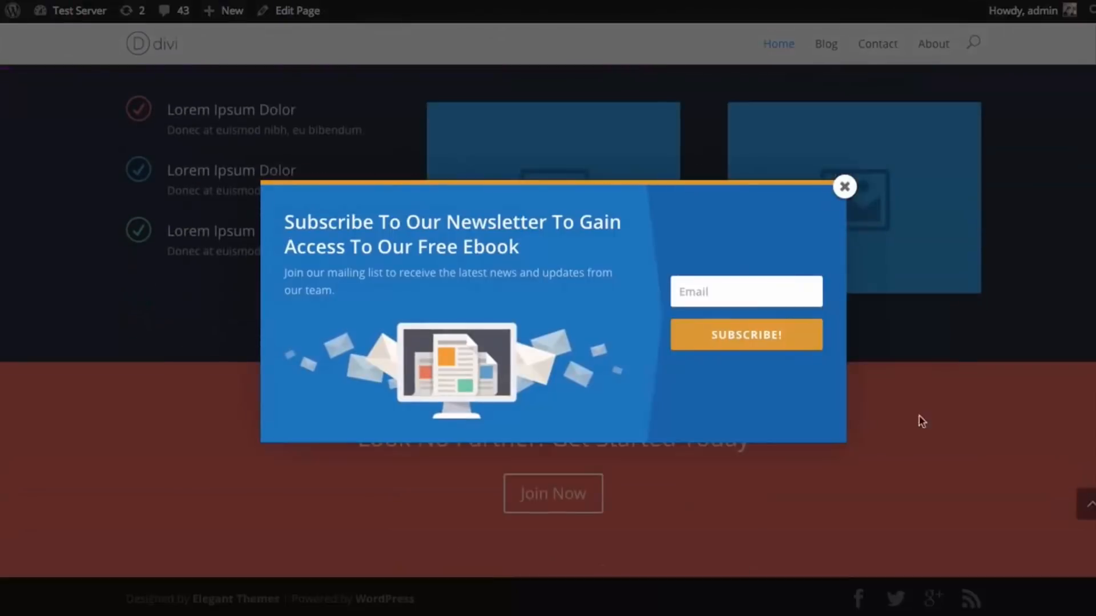
{"action": "left_click", "coordinate": [844, 186]}
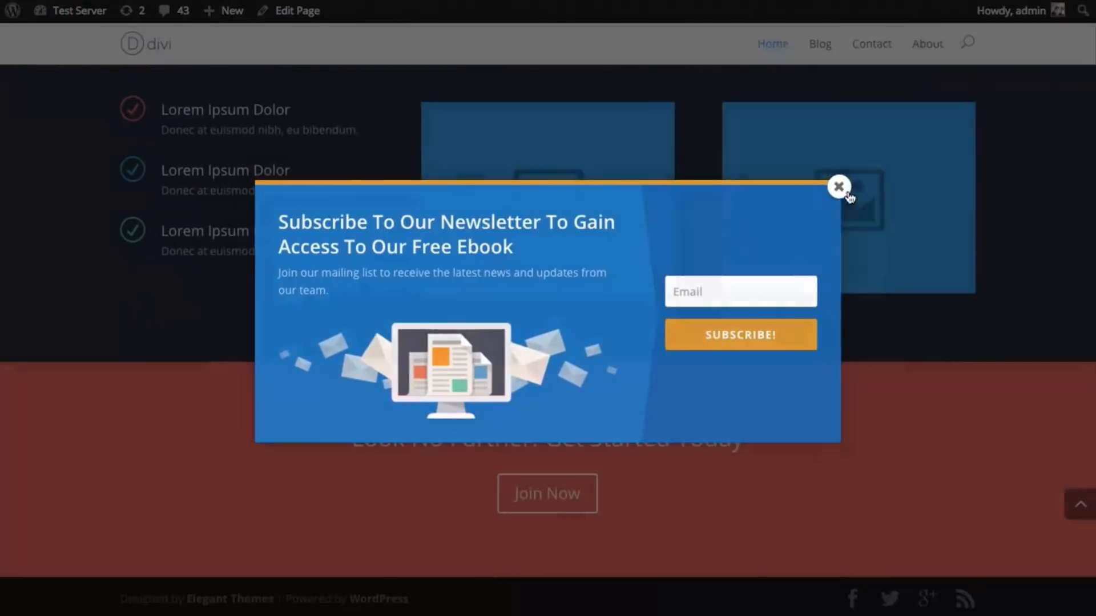
Open the blog post Meet The Car Of The Future and read down to its end to trigger the fly-in optin.
{"action": "left_click", "coordinate": [820, 44]}
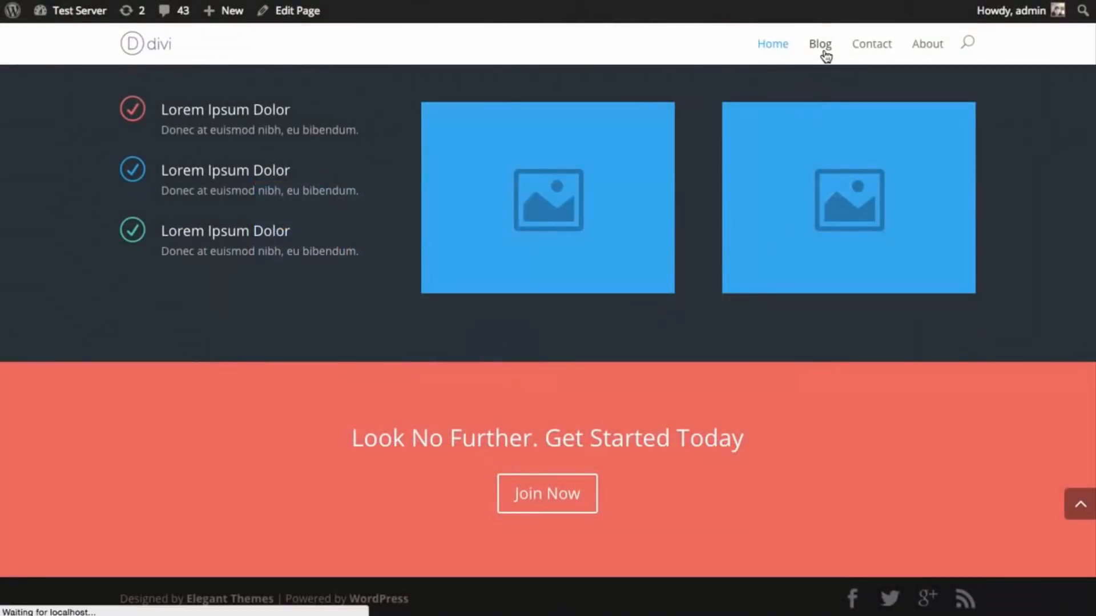
{"action": "left_click", "coordinate": [270, 467]}
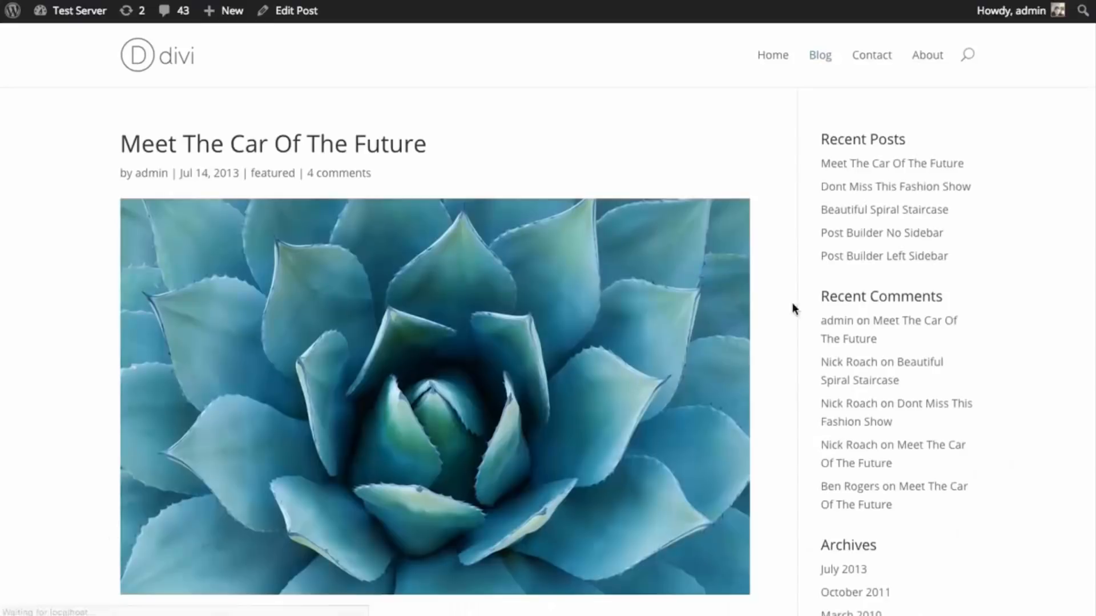
{"action": "scroll", "coordinate": [844, 277], "scroll_direction": "down", "scroll_amount": 10}
{"action": "scroll", "coordinate": [847, 279], "scroll_direction": "down", "scroll_amount": 9}
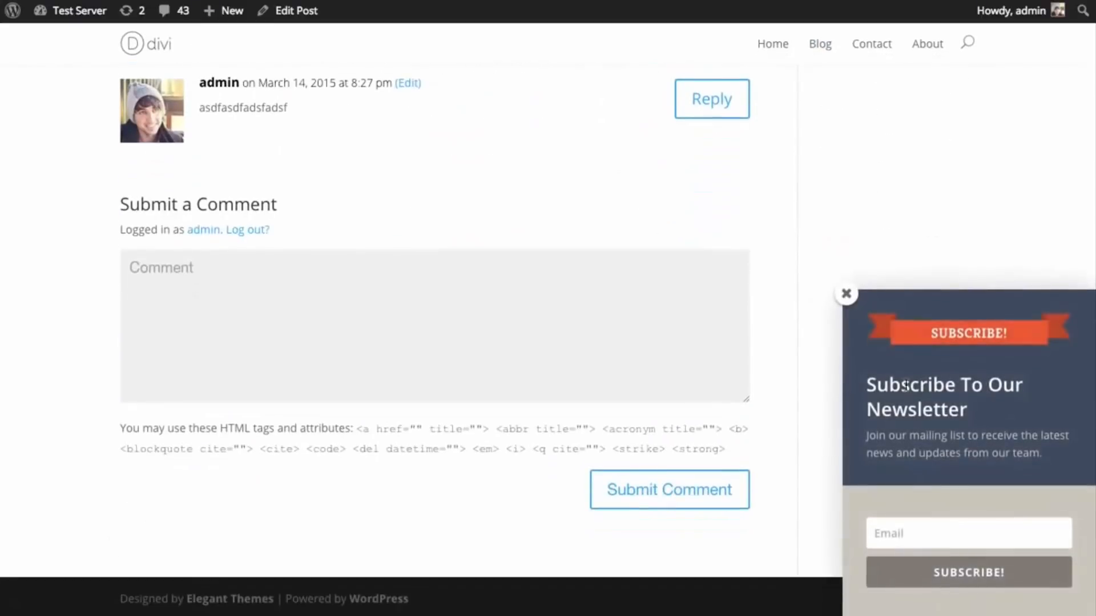
Examine how the fly-in form behaves while moving through the post's content and comments.
{"action": "scroll", "coordinate": [654, 413], "scroll_direction": "up", "scroll_amount": 20}
{"action": "scroll", "coordinate": [654, 413], "scroll_direction": "down", "scroll_amount": 10}
{"action": "scroll", "coordinate": [718, 406], "scroll_direction": "up", "scroll_amount": 9}
{"action": "scroll", "coordinate": [723, 405], "scroll_direction": "down", "scroll_amount": 10}
{"action": "scroll", "coordinate": [719, 405], "scroll_direction": "up", "scroll_amount": 12}
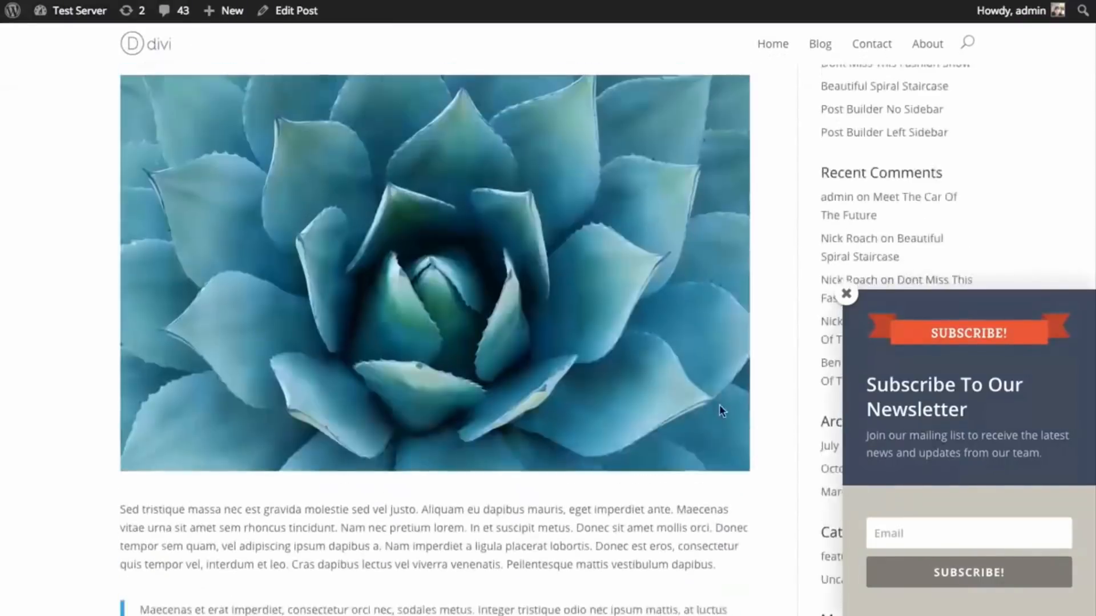
{"action": "scroll", "coordinate": [756, 386], "scroll_direction": "down", "scroll_amount": 5}
{"action": "scroll", "coordinate": [760, 371], "scroll_direction": "down", "scroll_amount": 1}
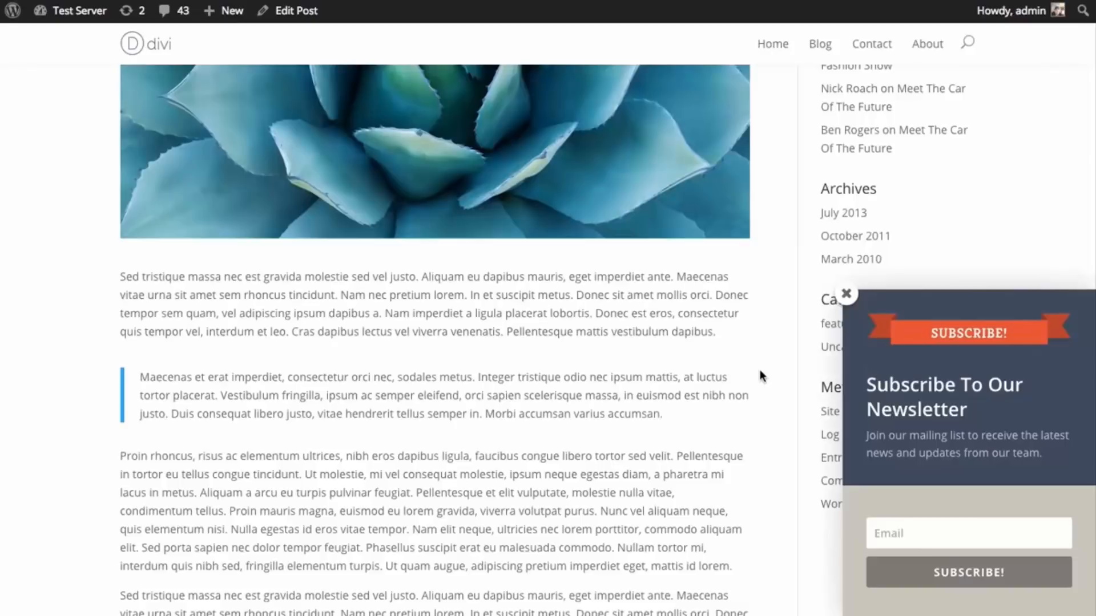
{"action": "scroll", "coordinate": [759, 370], "scroll_direction": "down", "scroll_amount": 12}
{"action": "scroll", "coordinate": [779, 366], "scroll_direction": "up", "scroll_amount": 7}
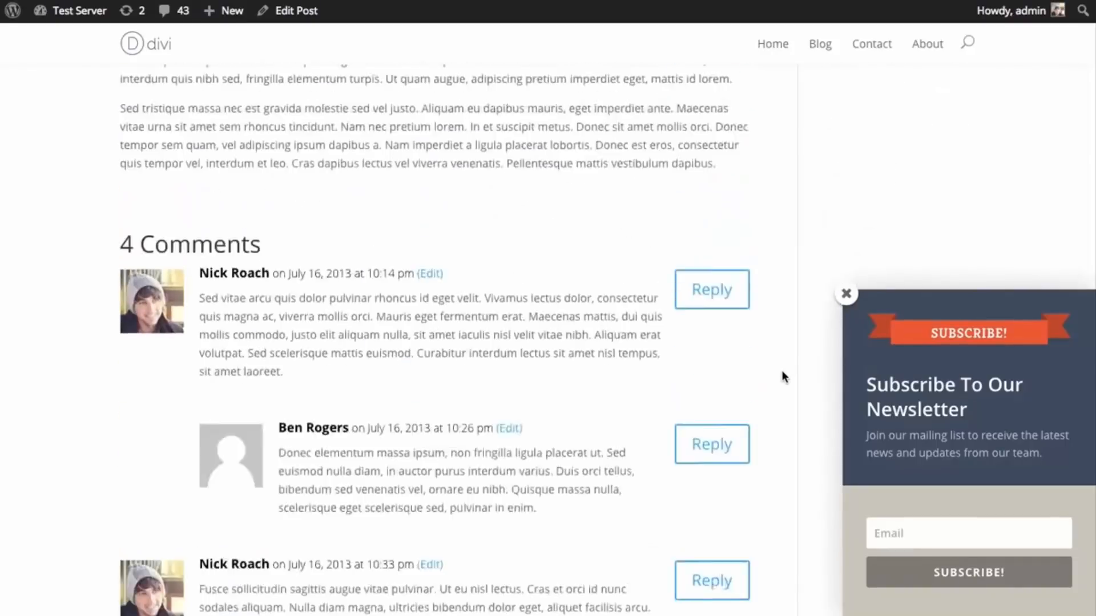
Look over the area between the end of the post's text and its comments with the fly-in form open.
{"action": "scroll", "coordinate": [782, 371], "scroll_direction": "up", "scroll_amount": 12}
{"action": "scroll", "coordinate": [770, 348], "scroll_direction": "down", "scroll_amount": 8}
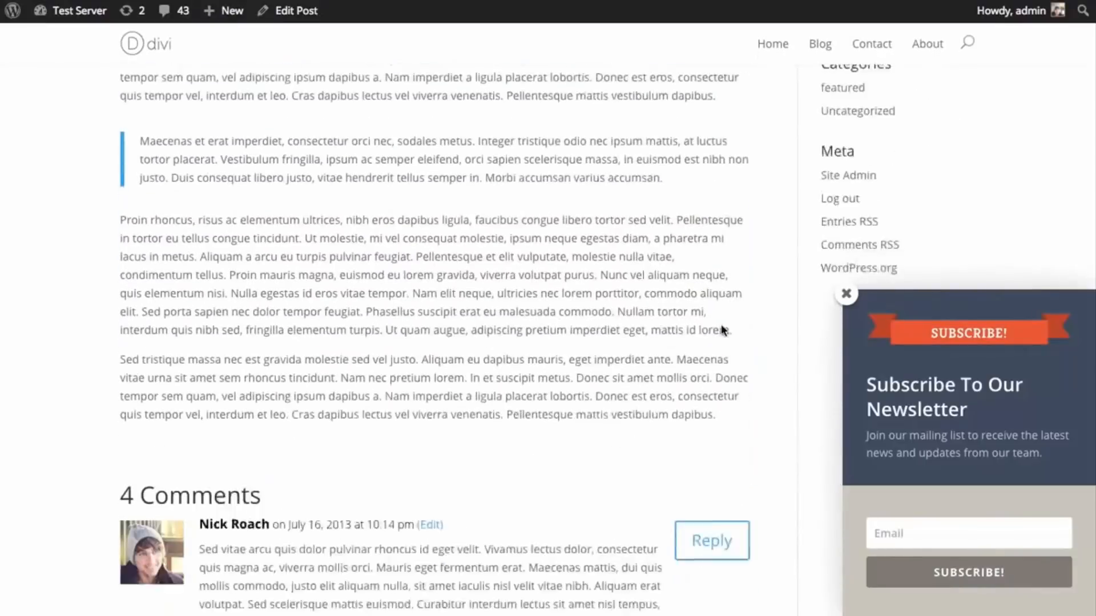
{"action": "scroll", "coordinate": [721, 330], "scroll_direction": "down", "scroll_amount": 1}
{"action": "scroll", "coordinate": [120, 371], "scroll_direction": "down", "scroll_amount": 3}
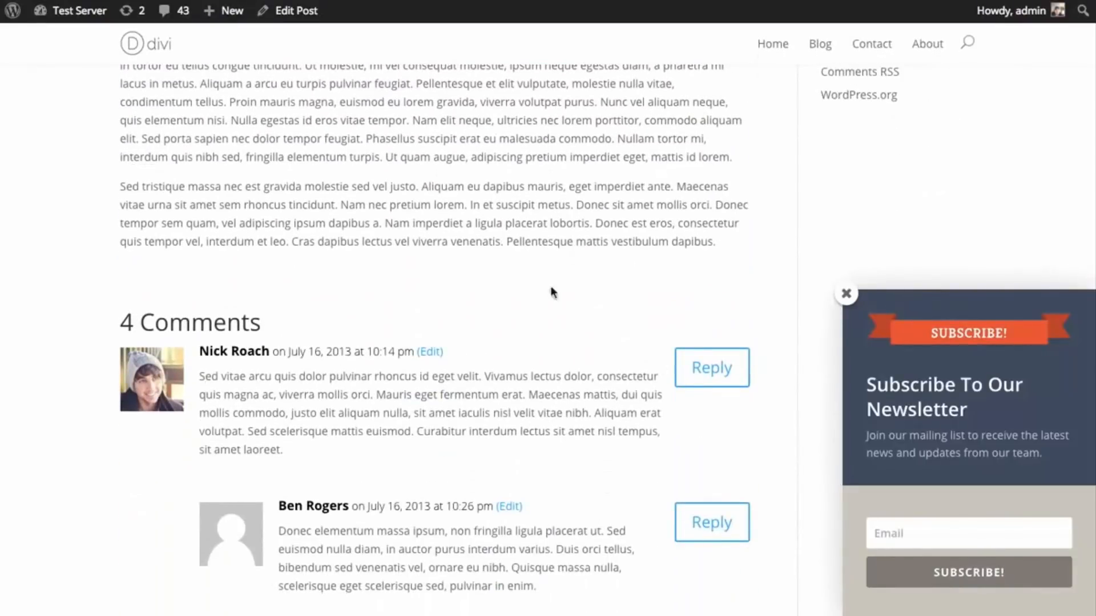
{"action": "scroll", "coordinate": [552, 291], "scroll_direction": "up", "scroll_amount": 4}
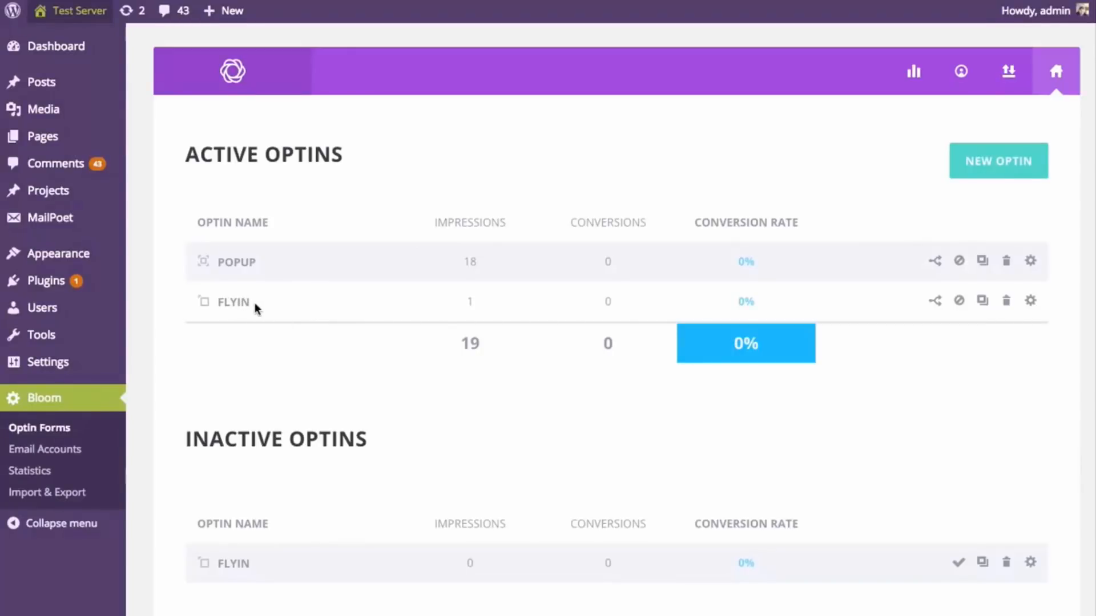
Duplicate the active Flyin optin as a Below Post type and save the copy under the name Below Post.
{"action": "left_click", "coordinate": [985, 308]}
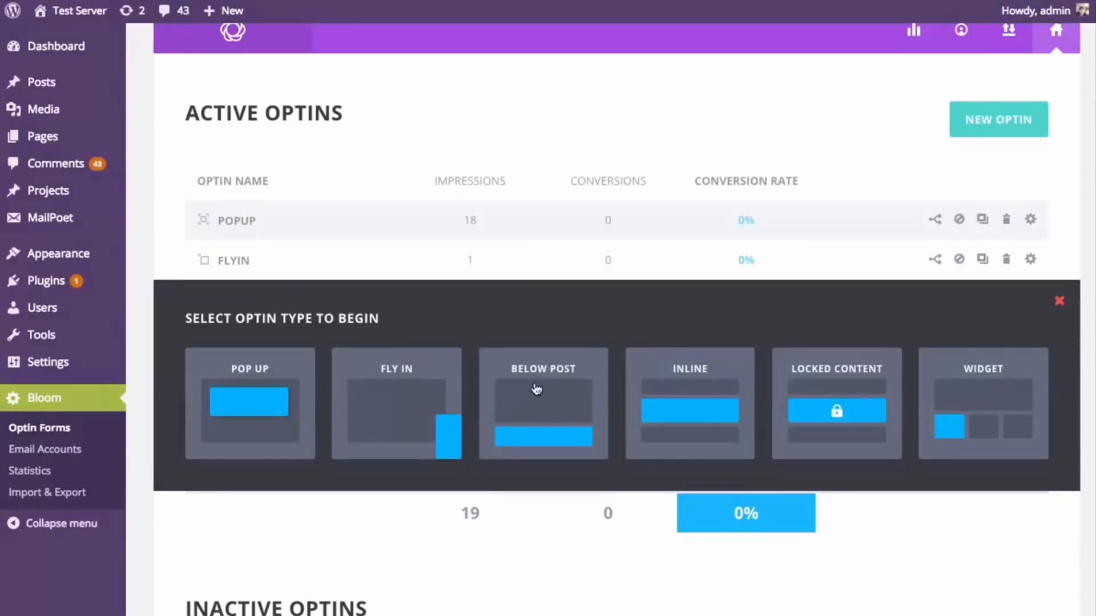
{"action": "left_click", "coordinate": [535, 393]}
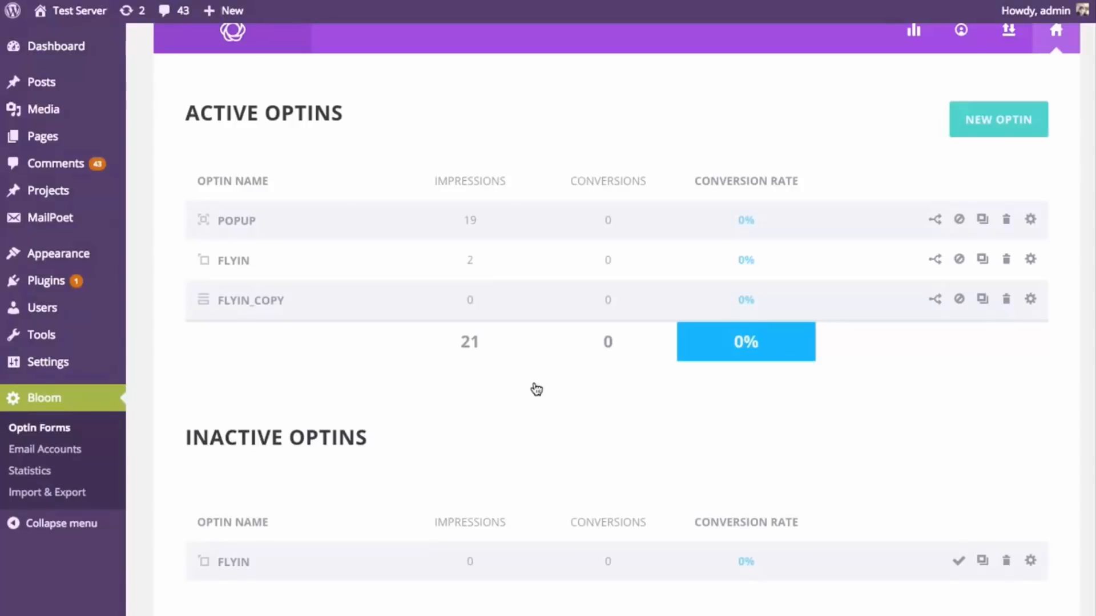
{"action": "left_click", "coordinate": [1031, 298]}
{"action": "triple_click", "coordinate": [455, 244]}
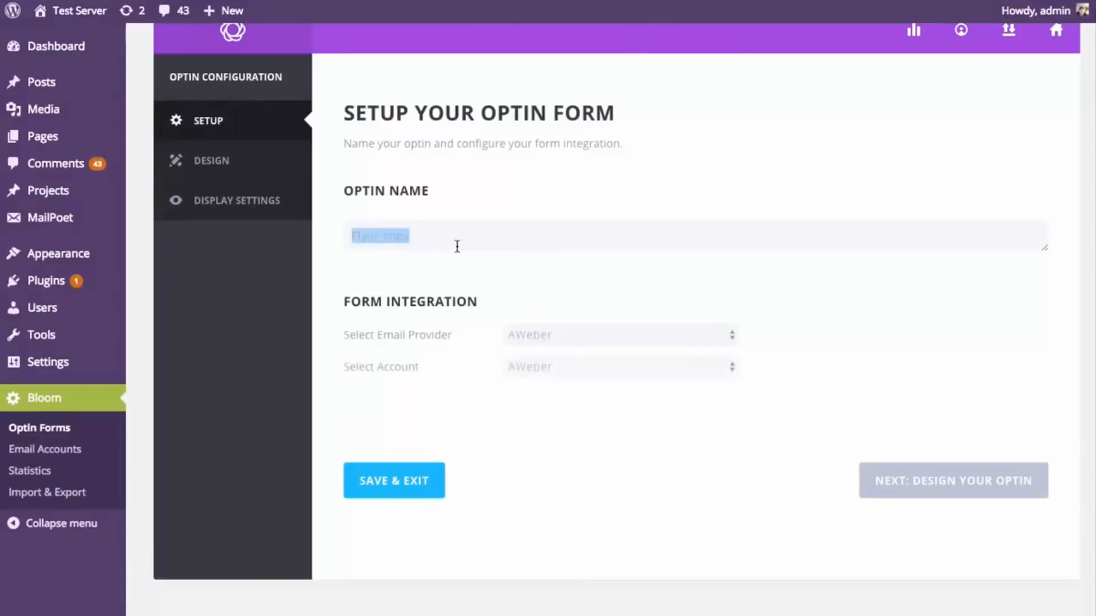
{"action": "type", "text": "Below Post"}
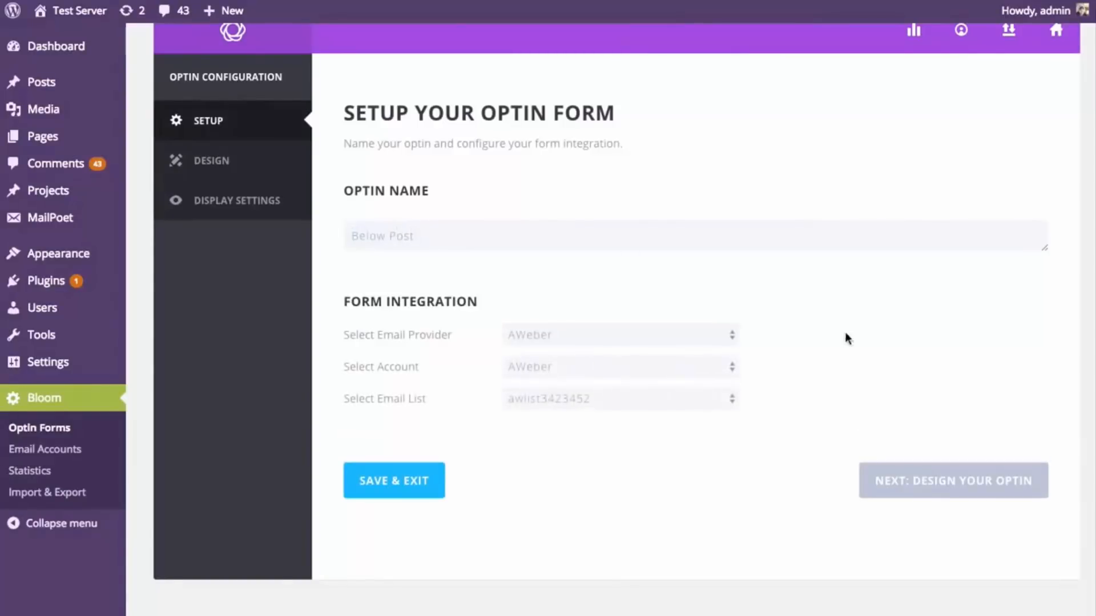
{"action": "left_click", "coordinate": [378, 485]}
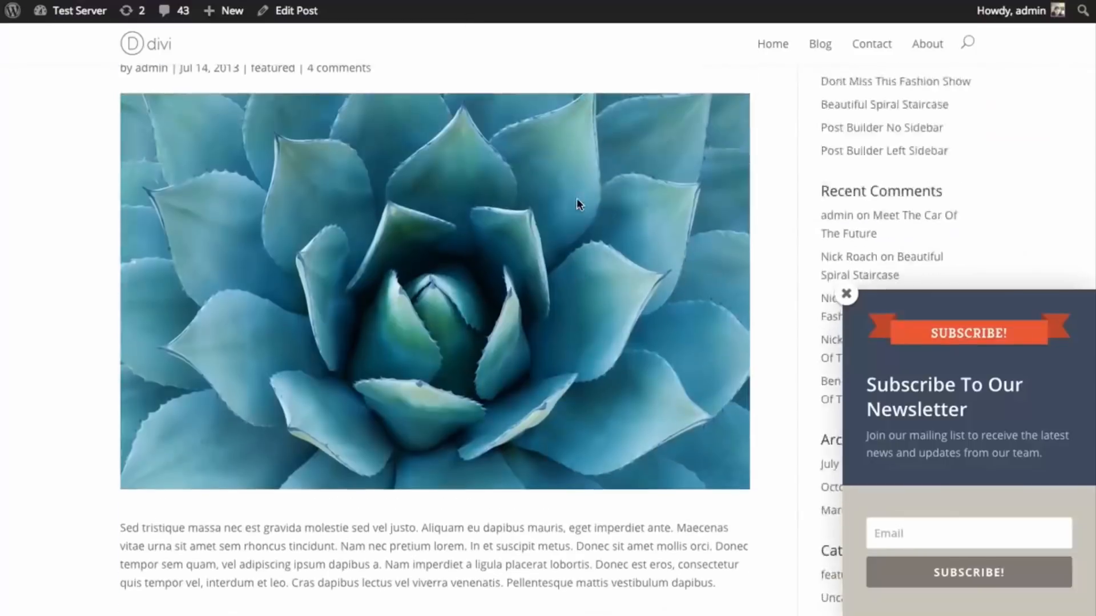
Check the new form below the Meet The Car Of The Future post's content and dismiss the fly-in form.
{"action": "scroll", "coordinate": [796, 190], "scroll_direction": "down", "scroll_amount": 20}
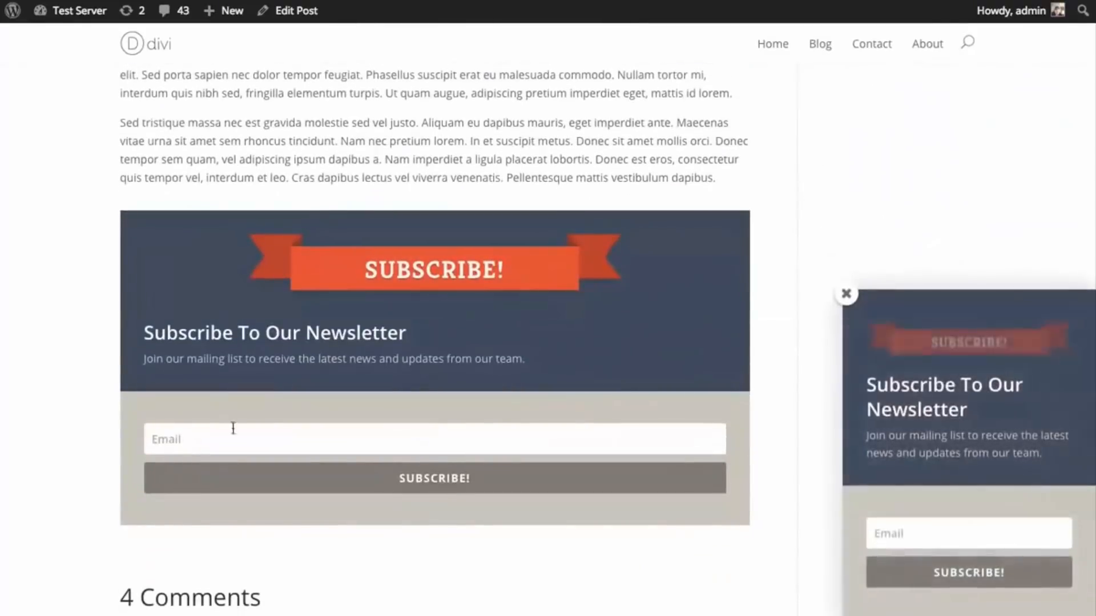
{"action": "scroll", "coordinate": [721, 306], "scroll_direction": "down", "scroll_amount": 12}
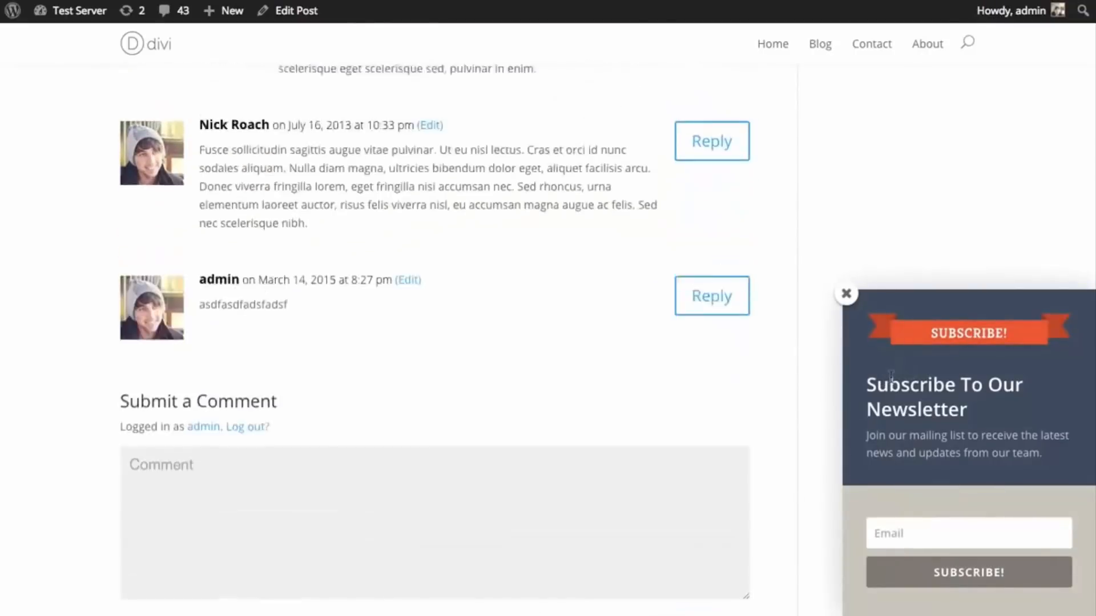
{"action": "scroll", "coordinate": [907, 370], "scroll_direction": "up", "scroll_amount": 15}
{"action": "scroll", "coordinate": [919, 266], "scroll_direction": "down", "scroll_amount": 3}
{"action": "scroll", "coordinate": [921, 258], "scroll_direction": "down", "scroll_amount": 13}
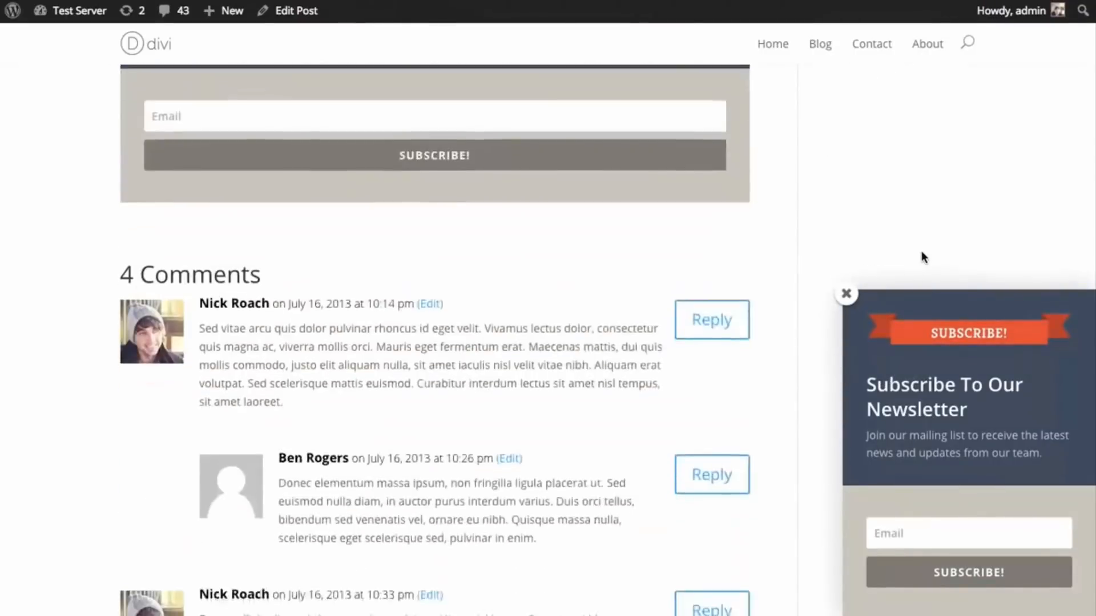
{"action": "left_click", "coordinate": [851, 299]}
{"action": "scroll", "coordinate": [854, 301], "scroll_direction": "up", "scroll_amount": 16}
{"action": "scroll", "coordinate": [871, 286], "scroll_direction": "up", "scroll_amount": 10}
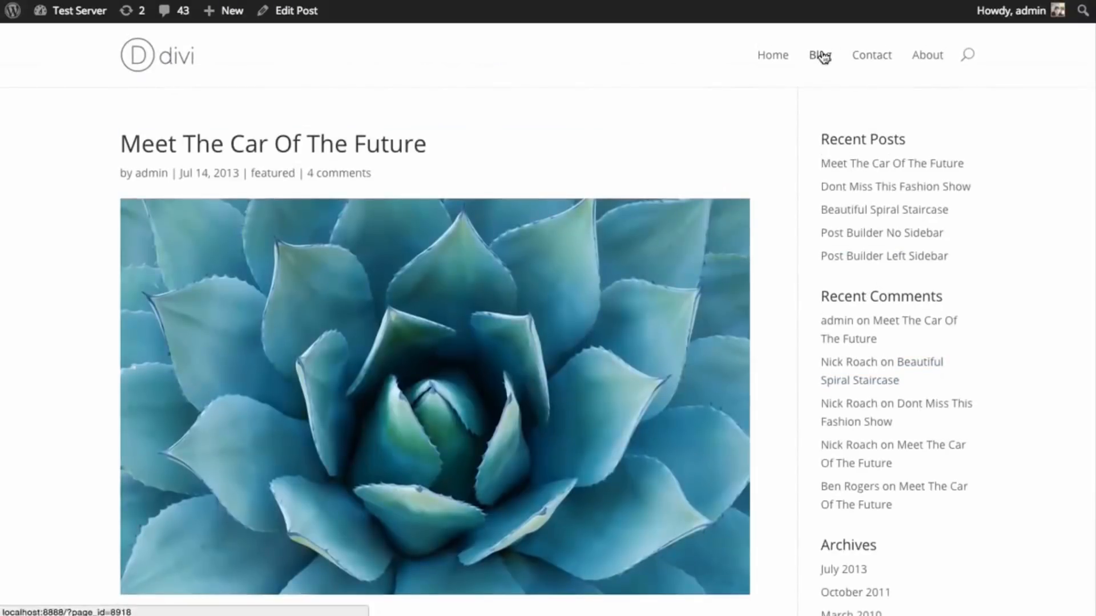
Open the blog post Dont Miss This Fashion Show, compare its below-post and fly-in forms, and dismiss the fly-in.
{"action": "left_click", "coordinate": [819, 55]}
{"action": "left_click", "coordinate": [576, 462]}
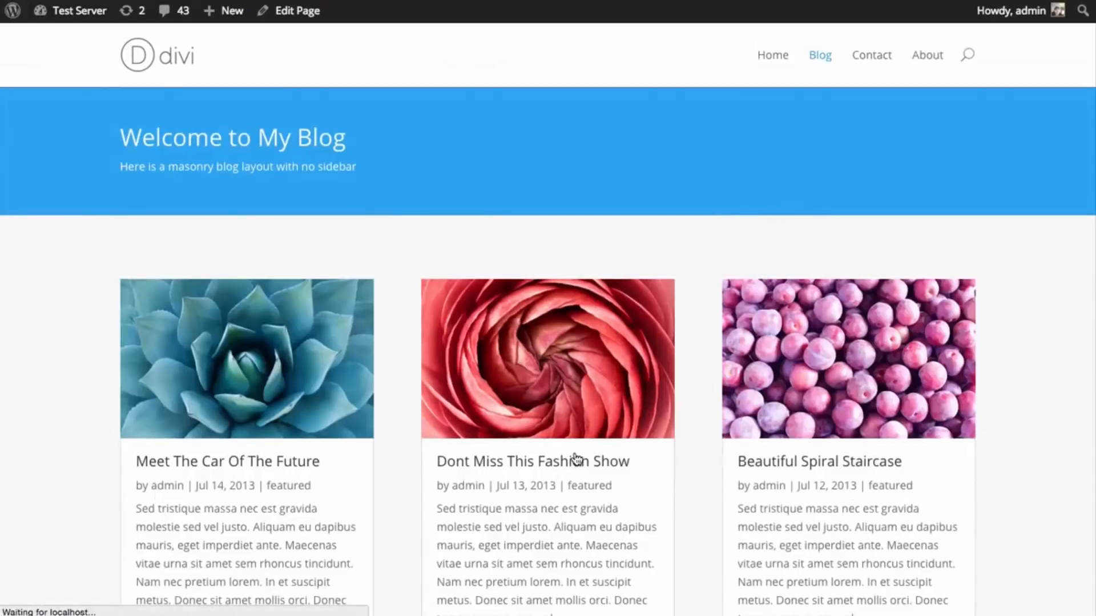
{"action": "scroll", "coordinate": [748, 390], "scroll_direction": "down", "scroll_amount": 12}
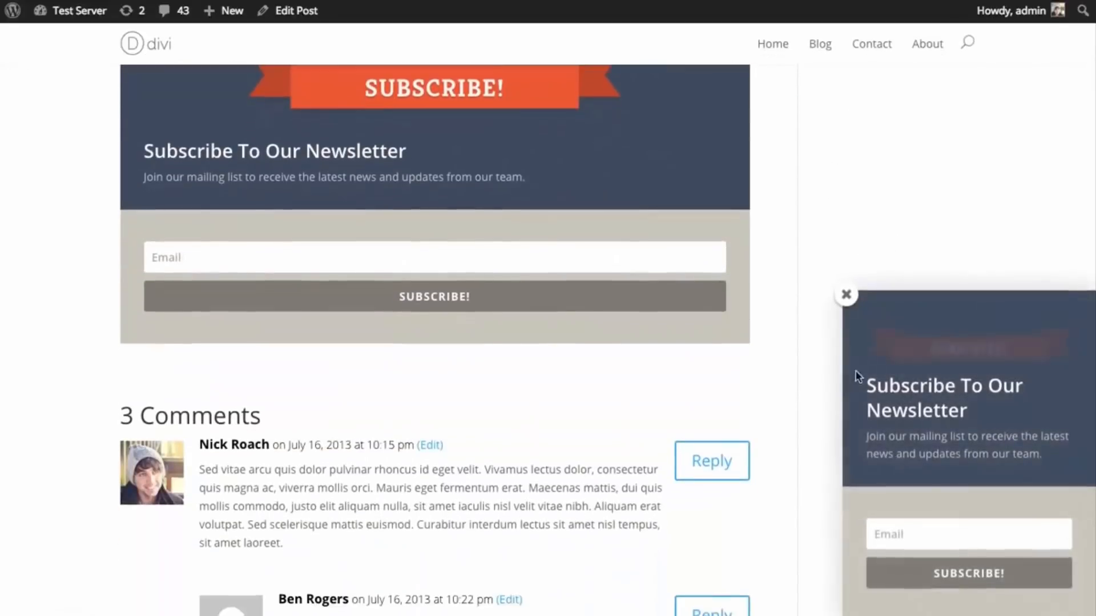
{"action": "scroll", "coordinate": [799, 417], "scroll_direction": "up", "scroll_amount": 3}
{"action": "scroll", "coordinate": [775, 429], "scroll_direction": "up", "scroll_amount": 3}
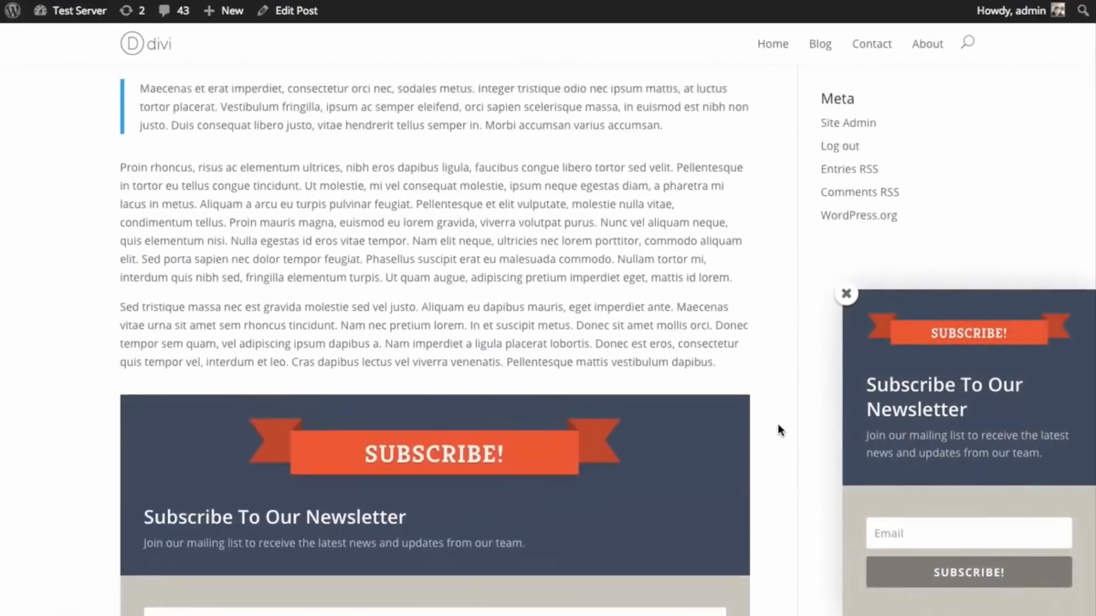
{"action": "scroll", "coordinate": [785, 386], "scroll_direction": "down", "scroll_amount": 3}
{"action": "scroll", "coordinate": [786, 387], "scroll_direction": "up", "scroll_amount": 3}
{"action": "scroll", "coordinate": [786, 381], "scroll_direction": "down", "scroll_amount": 2}
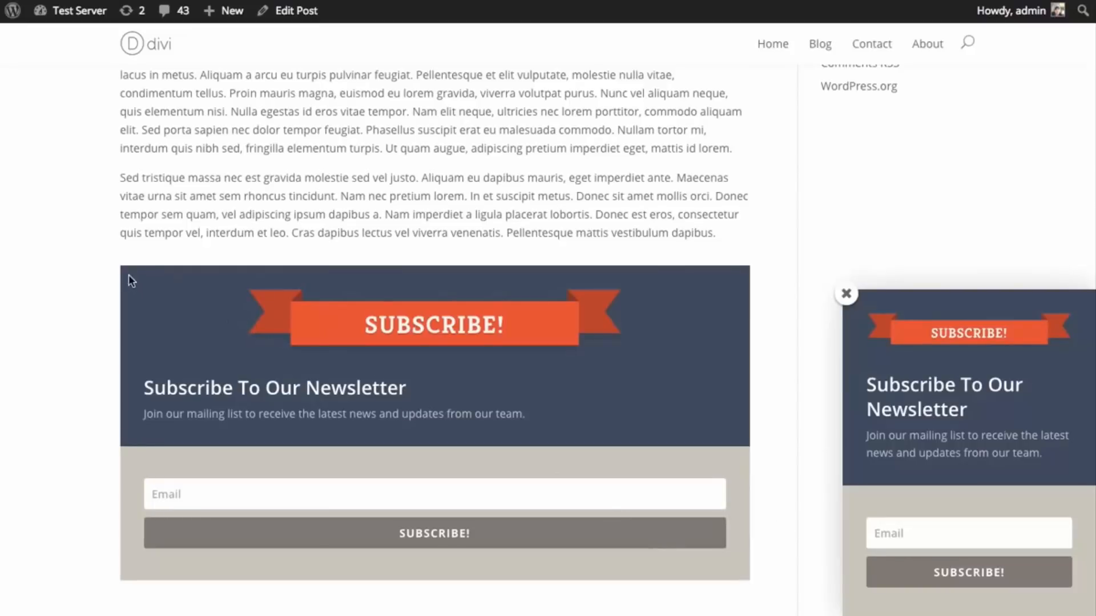
{"action": "left_click", "coordinate": [847, 295]}
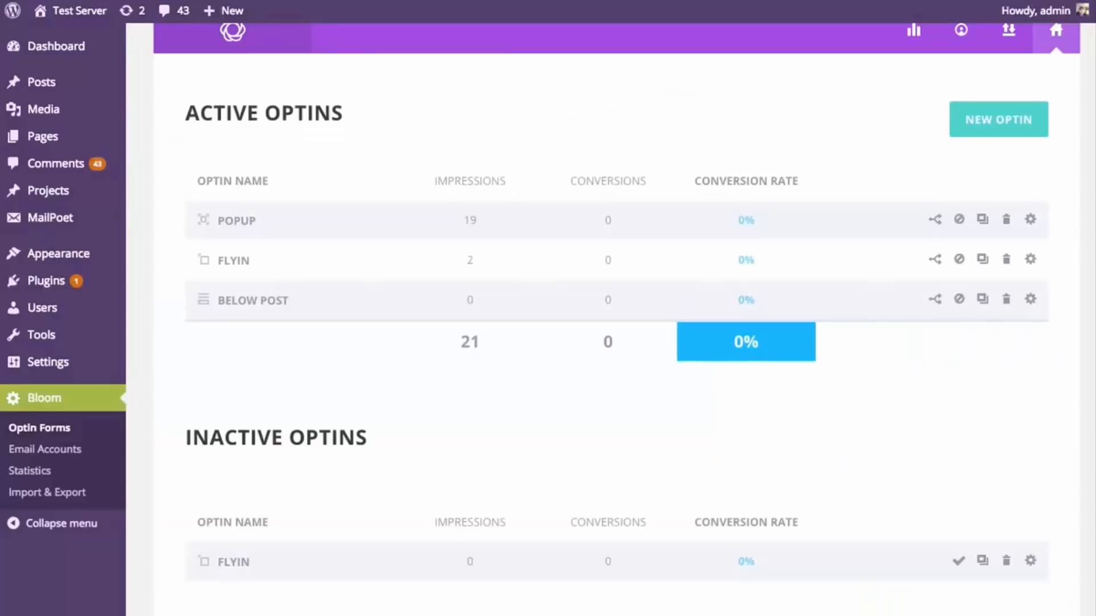
Switch the active Flyin optin's trigger from Trigger At The Bottom of Post to Trigger After Commenting, and save it.
{"action": "left_click", "coordinate": [1031, 261]}
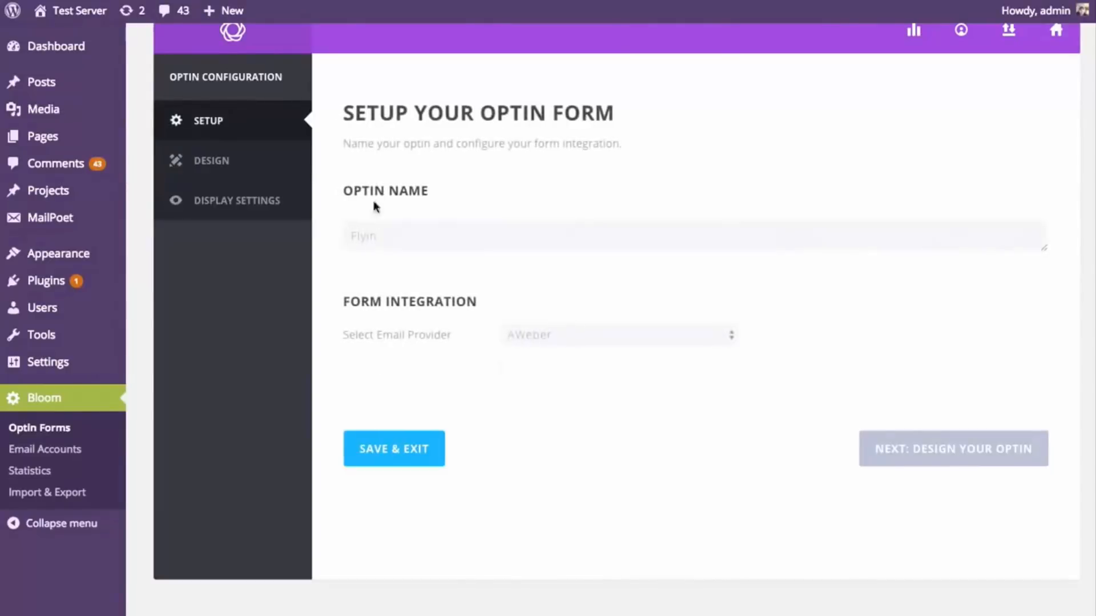
{"action": "left_click", "coordinate": [254, 198]}
{"action": "scroll", "coordinate": [713, 275], "scroll_direction": "down", "scroll_amount": 3}
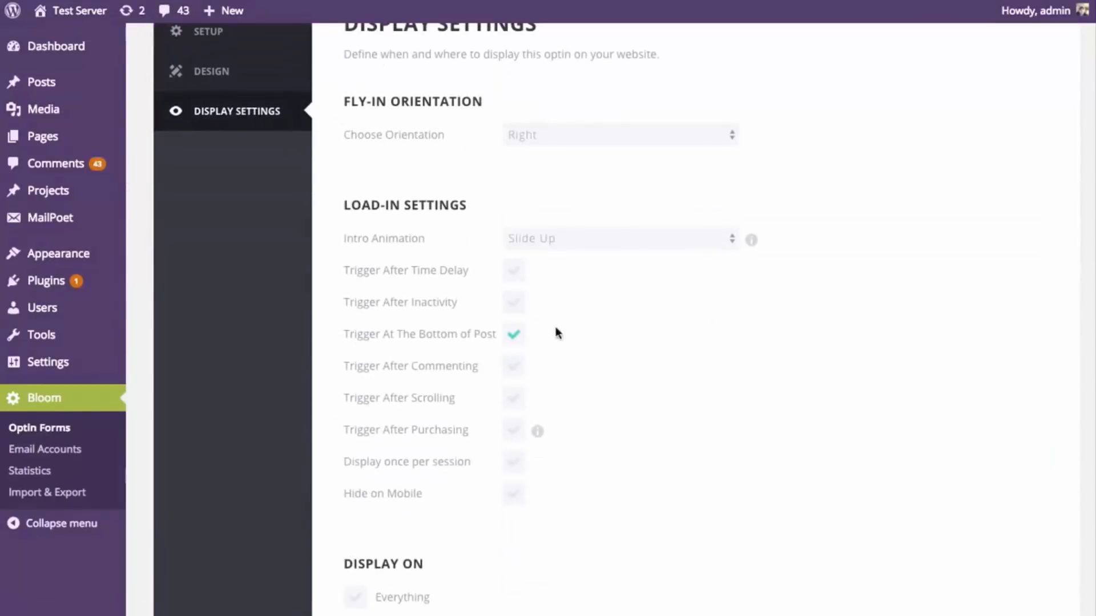
{"action": "left_click", "coordinate": [516, 335]}
{"action": "left_click", "coordinate": [512, 367]}
{"action": "scroll", "coordinate": [737, 422], "scroll_direction": "down", "scroll_amount": 9}
{"action": "scroll", "coordinate": [738, 427], "scroll_direction": "down", "scroll_amount": 15}
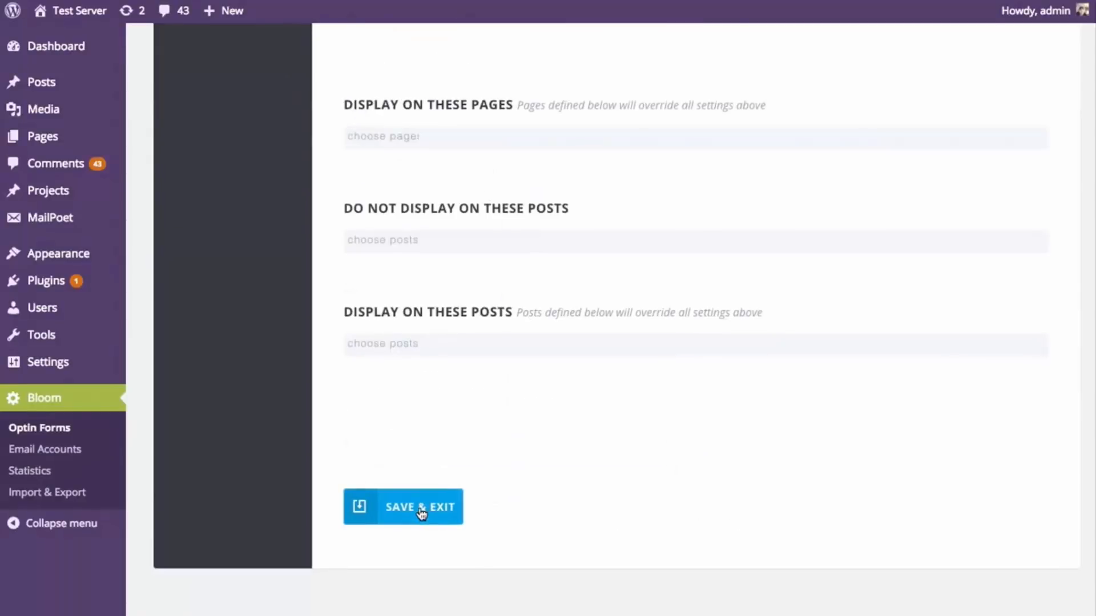
{"action": "left_click", "coordinate": [423, 508]}
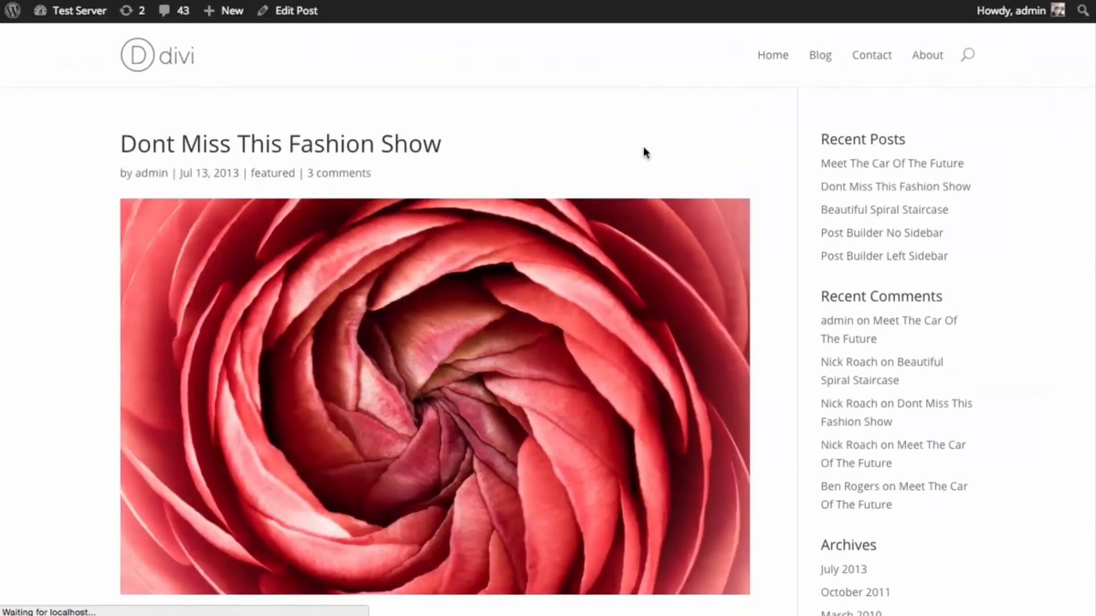
Check which optin forms load while reading through the Dont Miss This Fashion Show post and its comments.
{"action": "scroll", "coordinate": [656, 171], "scroll_direction": "down", "scroll_amount": 5}
{"action": "scroll", "coordinate": [631, 207], "scroll_direction": "down", "scroll_amount": 8}
{"action": "scroll", "coordinate": [340, 289], "scroll_direction": "up", "scroll_amount": 2}
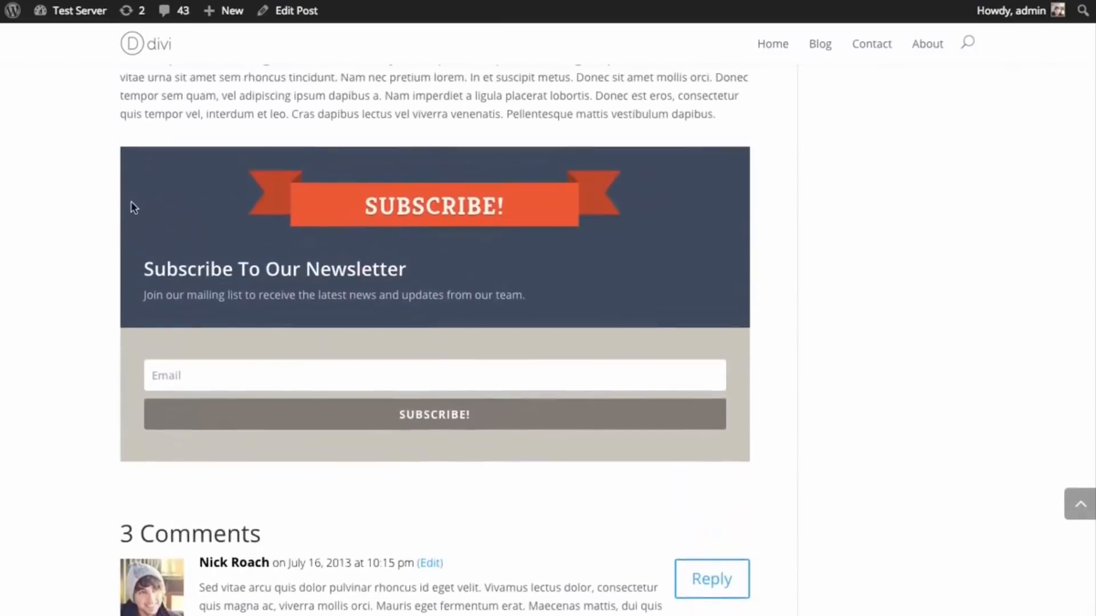
{"action": "scroll", "coordinate": [643, 229], "scroll_direction": "down", "scroll_amount": 7}
{"action": "scroll", "coordinate": [643, 229], "scroll_direction": "down", "scroll_amount": 6}
{"action": "scroll", "coordinate": [770, 283], "scroll_direction": "up", "scroll_amount": 15}
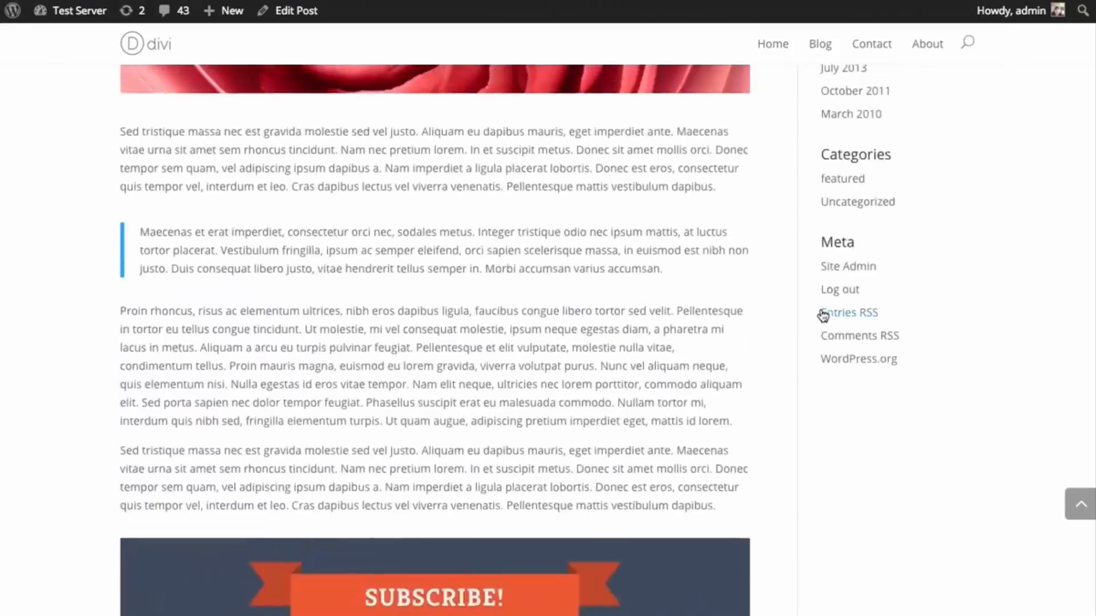
{"action": "scroll", "coordinate": [819, 308], "scroll_direction": "down", "scroll_amount": 2}
{"action": "scroll", "coordinate": [798, 301], "scroll_direction": "down", "scroll_amount": 15}
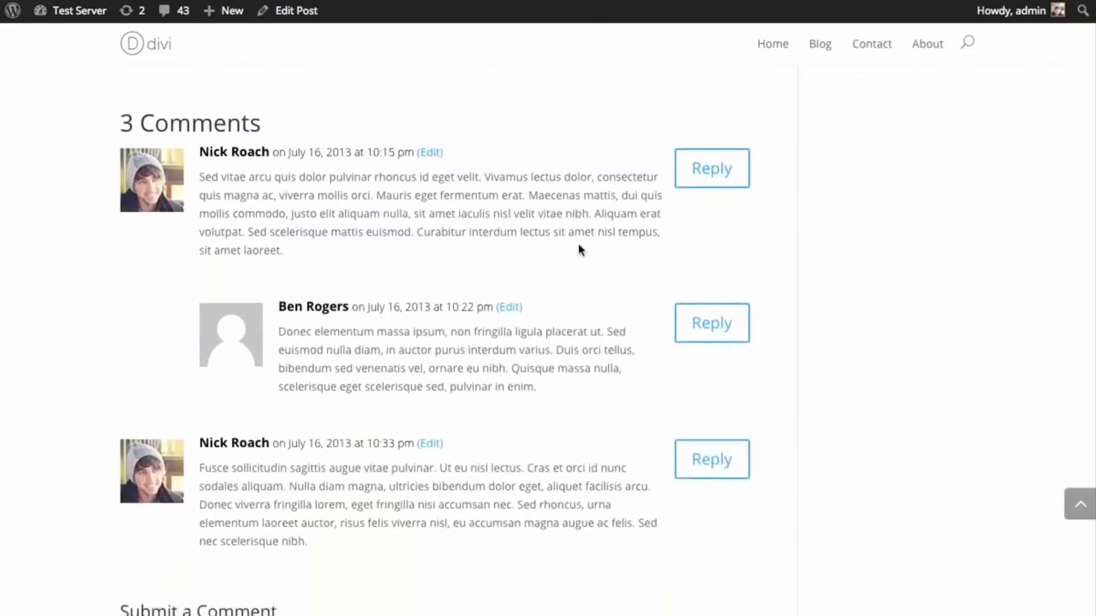
Submit the test comment "khajhdkjahdsfjasdf asdf adsfadsf" on the Dont Miss This Fashion Show post to test the fly-in trigger.
{"action": "left_click", "coordinate": [288, 420]}
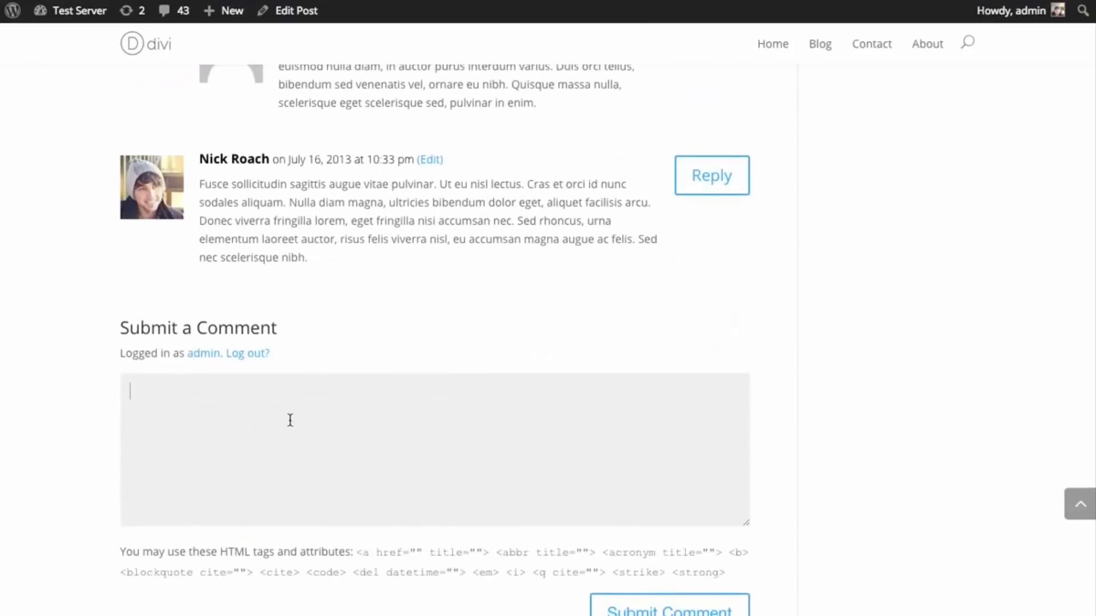
{"action": "type", "text": "khajhdkjahdsfjasdf asdf adsfadsf"}
{"action": "scroll", "coordinate": [700, 335], "scroll_direction": "down", "scroll_amount": 3}
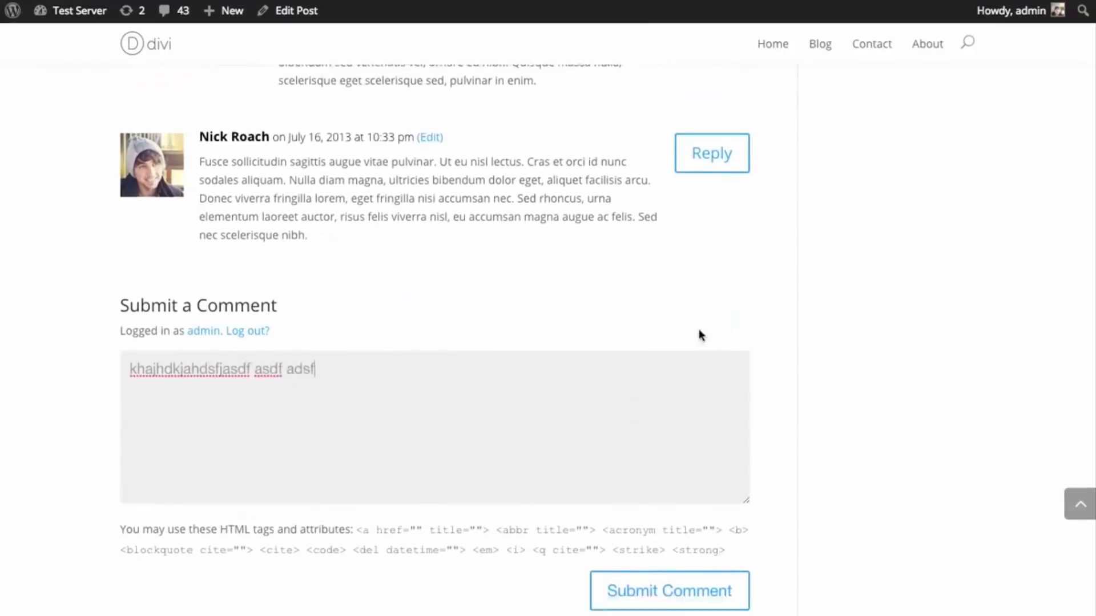
{"action": "left_click", "coordinate": [691, 484]}
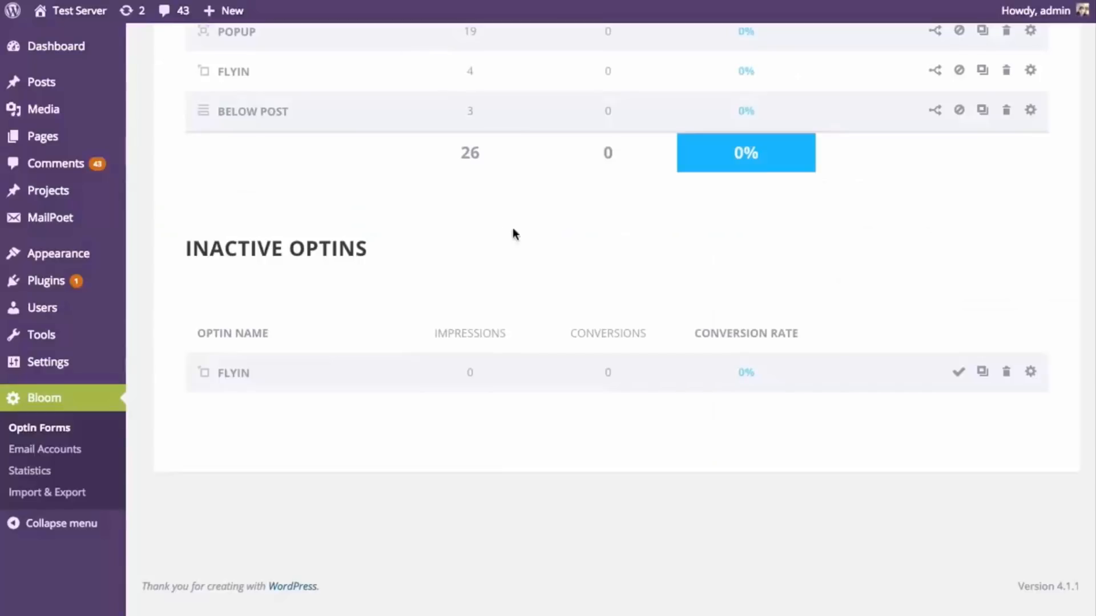
Look over Bloom's active and inactive optins and view the Locked Content optin's shortcode.
{"action": "scroll", "coordinate": [514, 237], "scroll_direction": "up", "scroll_amount": 4}
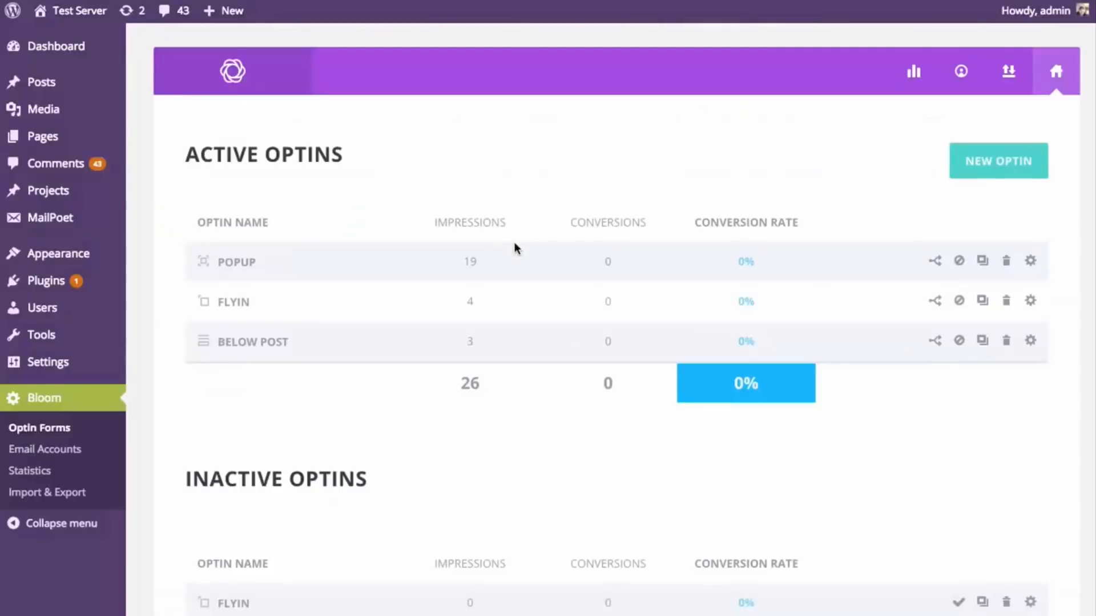
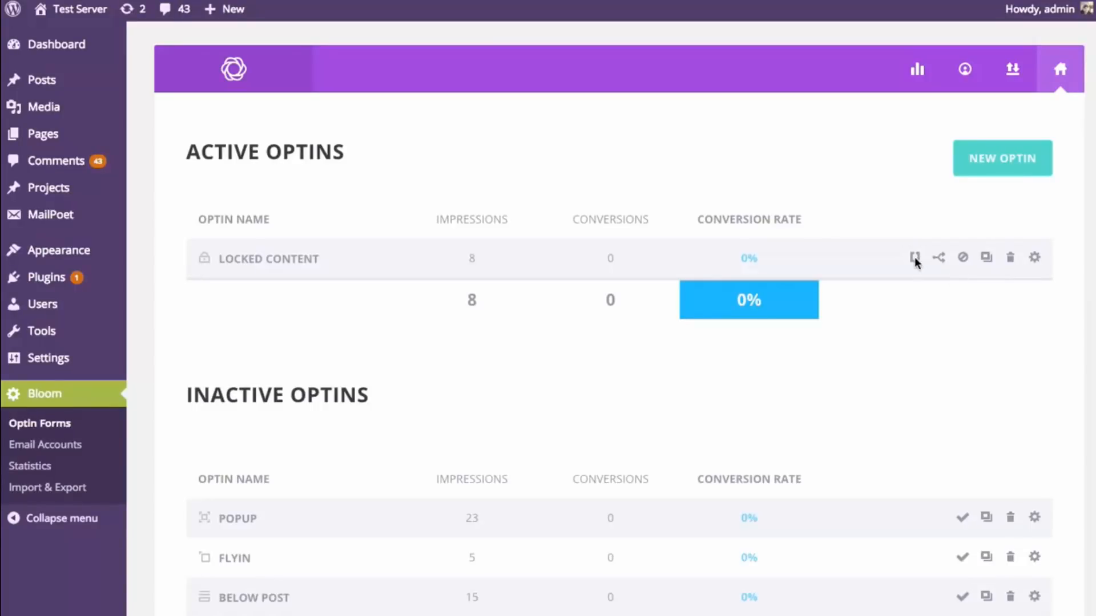
{"action": "scroll", "coordinate": [914, 262], "scroll_direction": "down", "scroll_amount": 3}
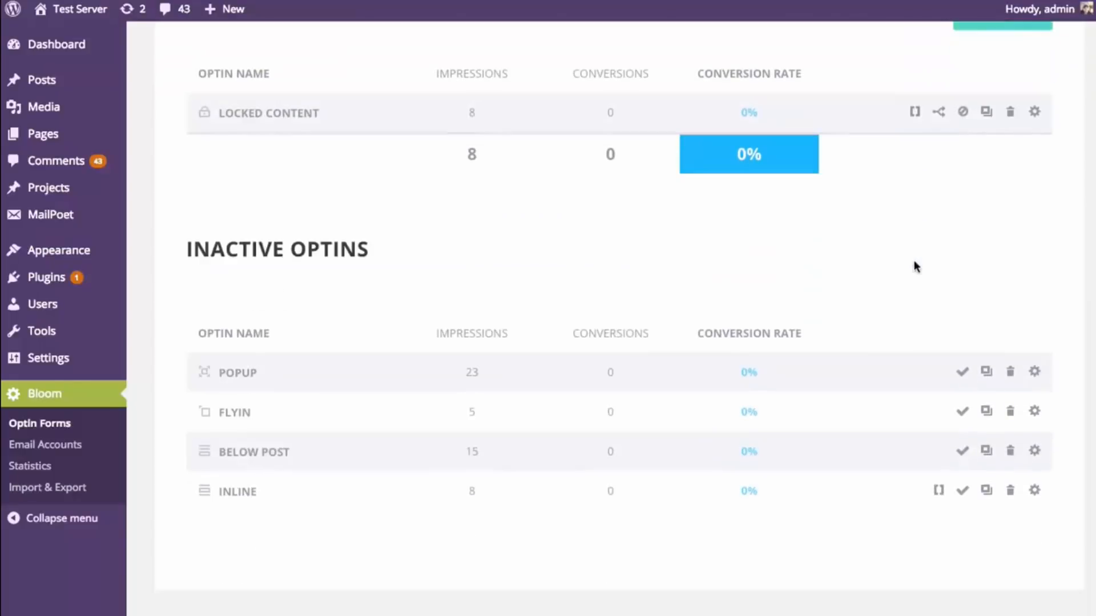
{"action": "scroll", "coordinate": [930, 371], "scroll_direction": "up", "scroll_amount": 1}
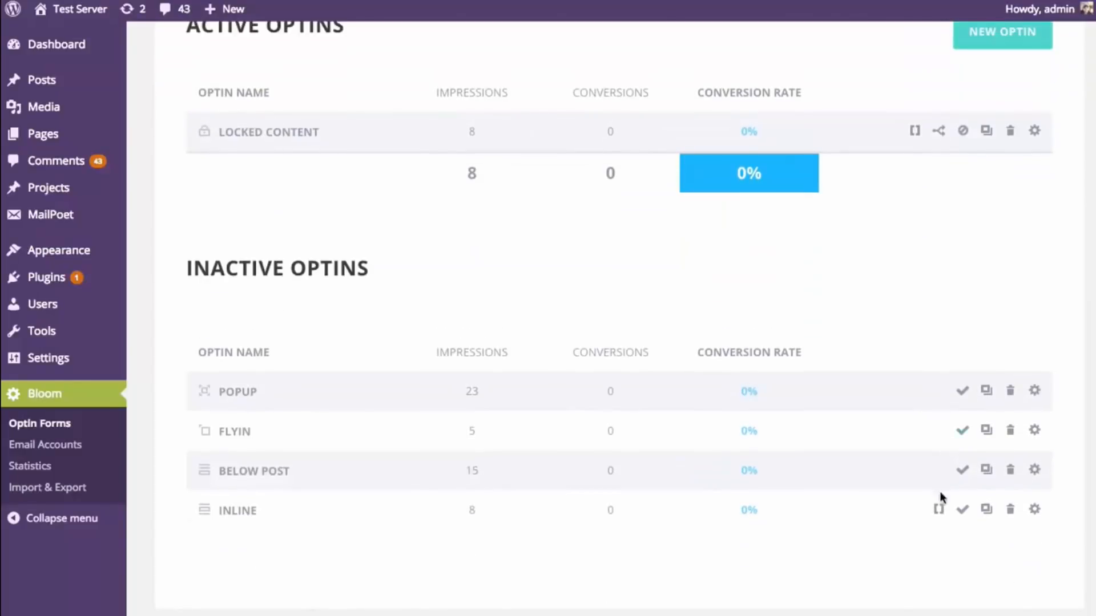
{"action": "scroll", "coordinate": [931, 440], "scroll_direction": "up", "scroll_amount": 3}
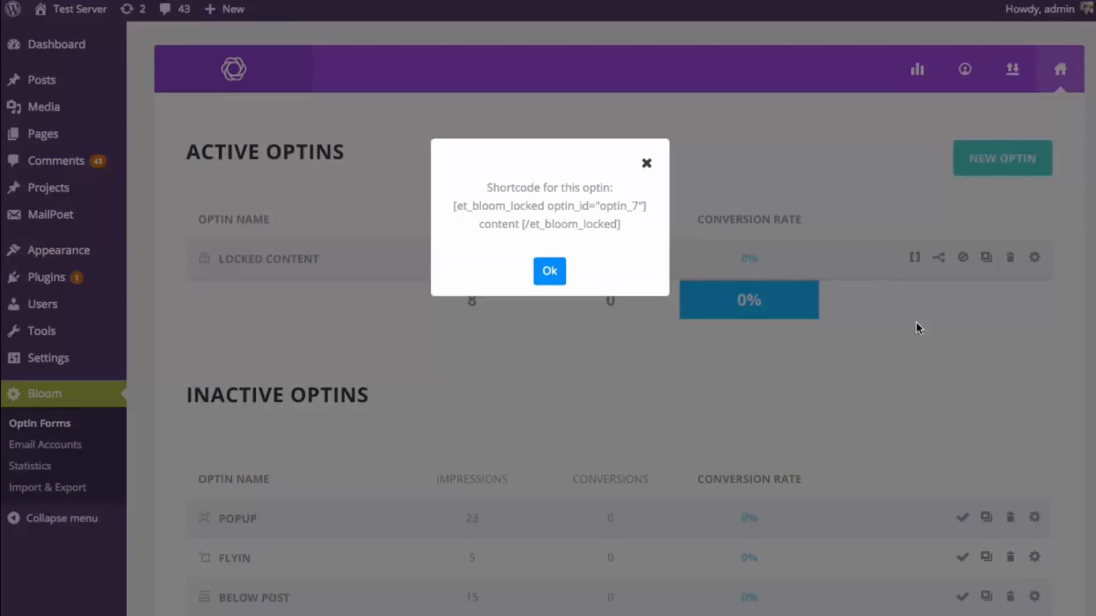
{"action": "mouse_move", "coordinate": [621, 225]}
{"action": "left_mouse_down"}
{"action": "mouse_move", "coordinate": [447, 208]}
{"action": "mouse_move", "coordinate": [465, 227]}
{"action": "mouse_move", "coordinate": [623, 220]}
{"action": "left_mouse_up"}
{"action": "left_click", "coordinate": [454, 208]}
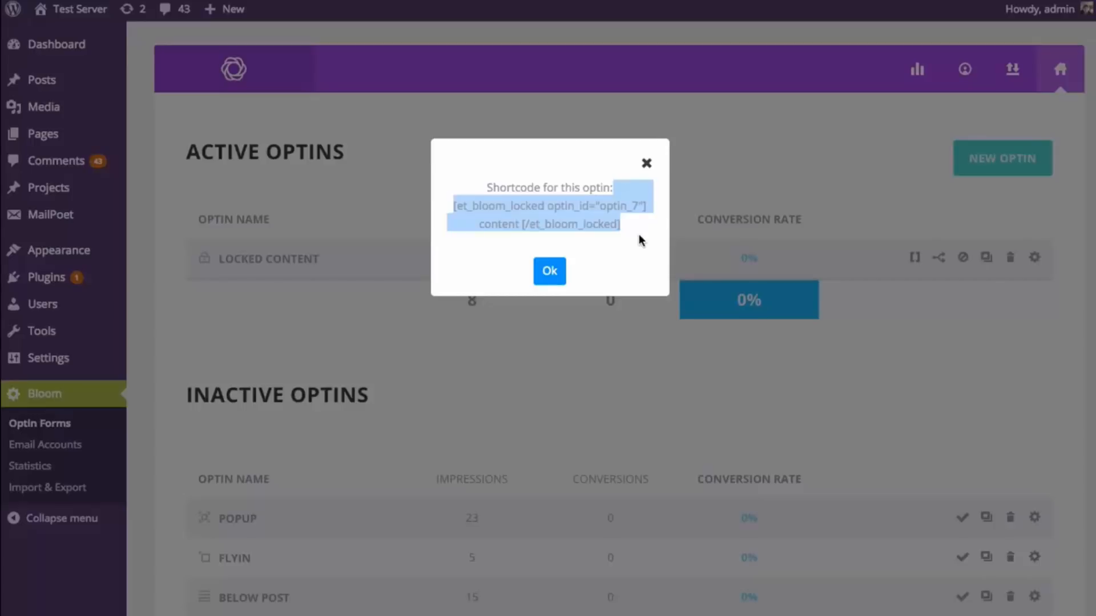
{"action": "left_click", "coordinate": [646, 164]}
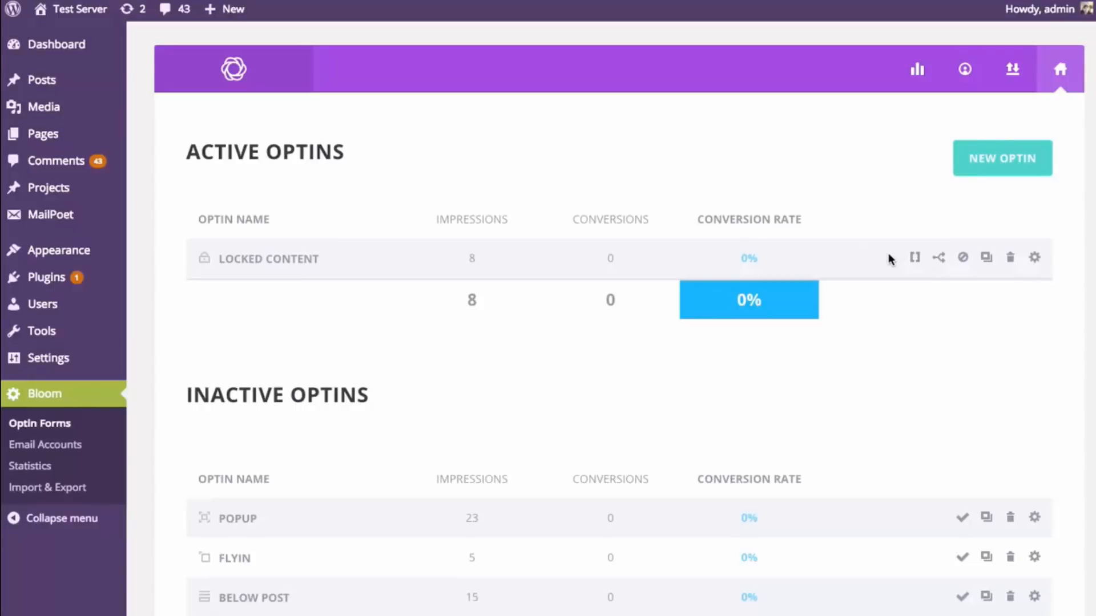
Start a new inline optin and name it Inline.
{"action": "left_click", "coordinate": [990, 164]}
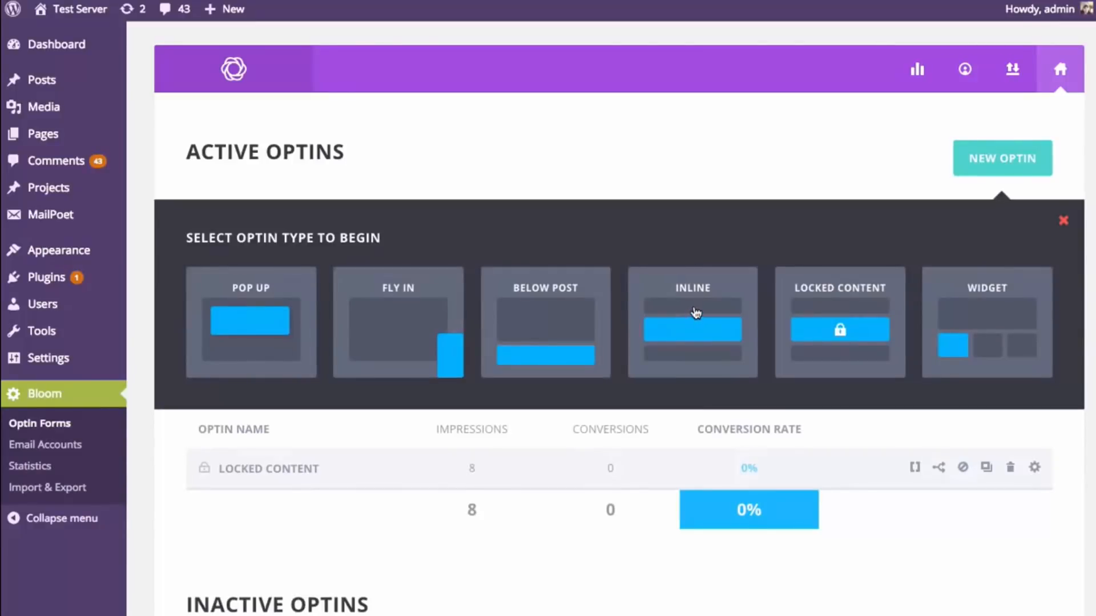
{"action": "left_click", "coordinate": [695, 312]}
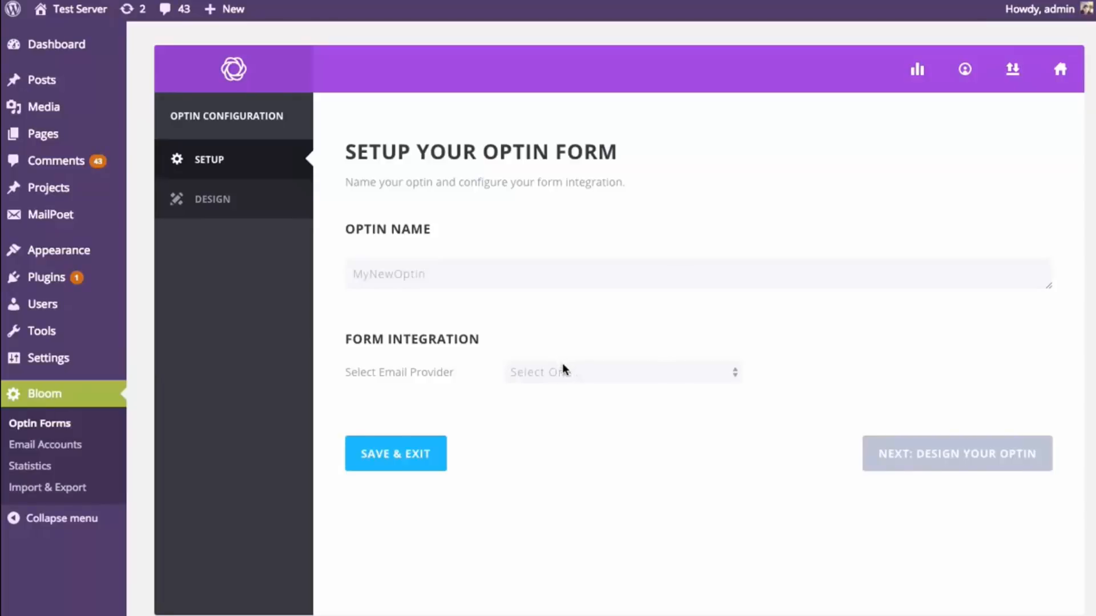
{"action": "triple_click", "coordinate": [479, 273]}
{"action": "type", "text": "Inline"}
Integrate the Inline optin with the AWeber provider and AWeber account, and choose an email list.
{"action": "left_click", "coordinate": [581, 368]}
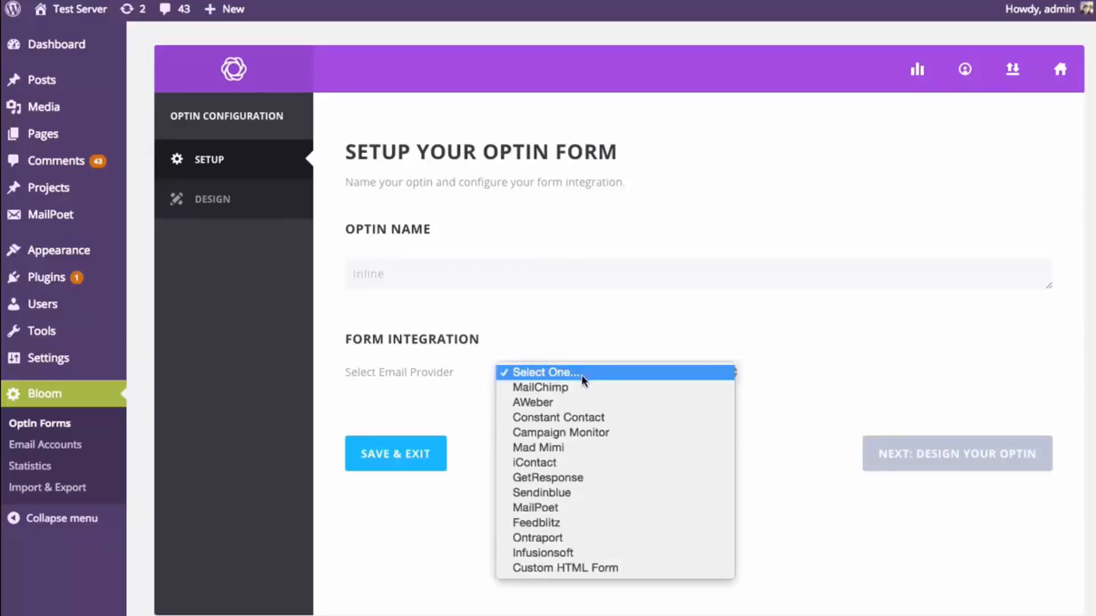
{"action": "left_click", "coordinate": [578, 399]}
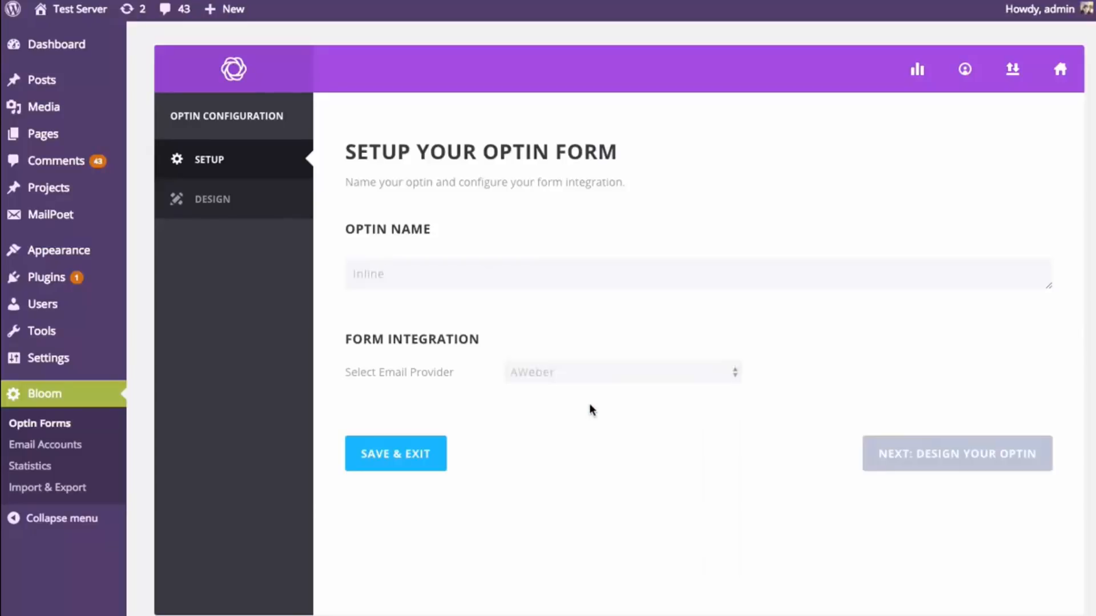
{"action": "left_click", "coordinate": [556, 404]}
{"action": "left_click", "coordinate": [532, 434]}
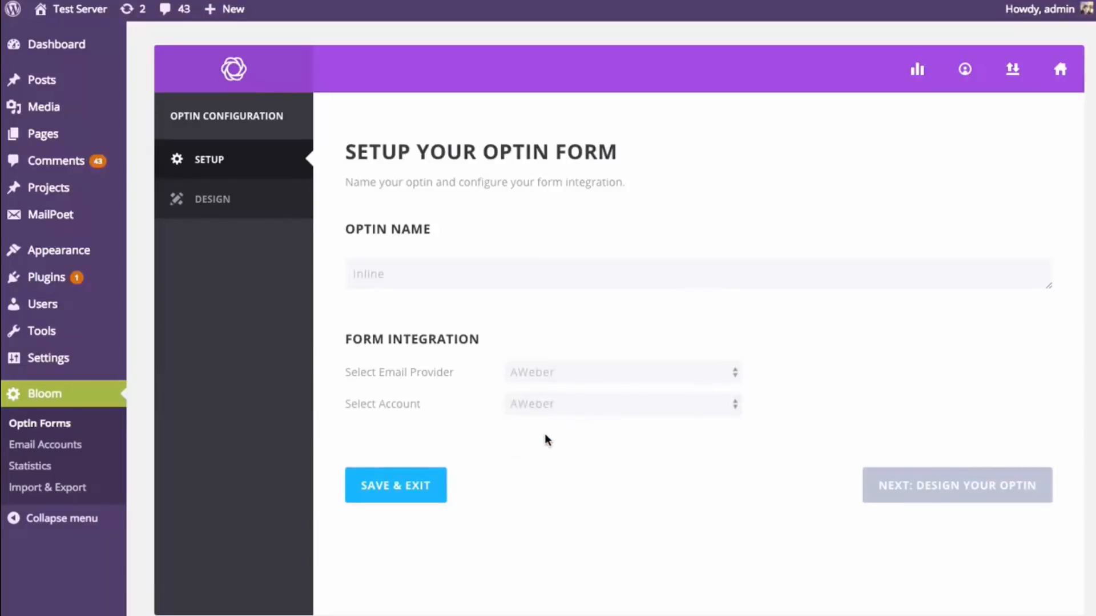
{"action": "left_click", "coordinate": [556, 436]}
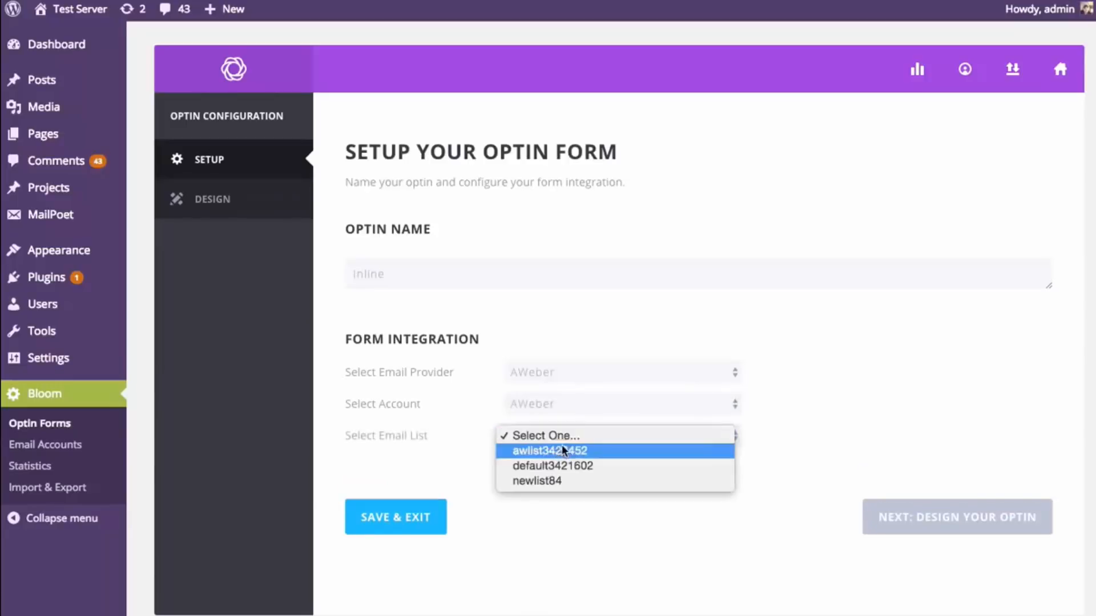
{"action": "left_click", "coordinate": [832, 418]}
Choose the dark blue template with the red SUBSCRIBE! ribbon for the Inline optin and proceed to customizing it.
{"action": "left_click", "coordinate": [868, 516]}
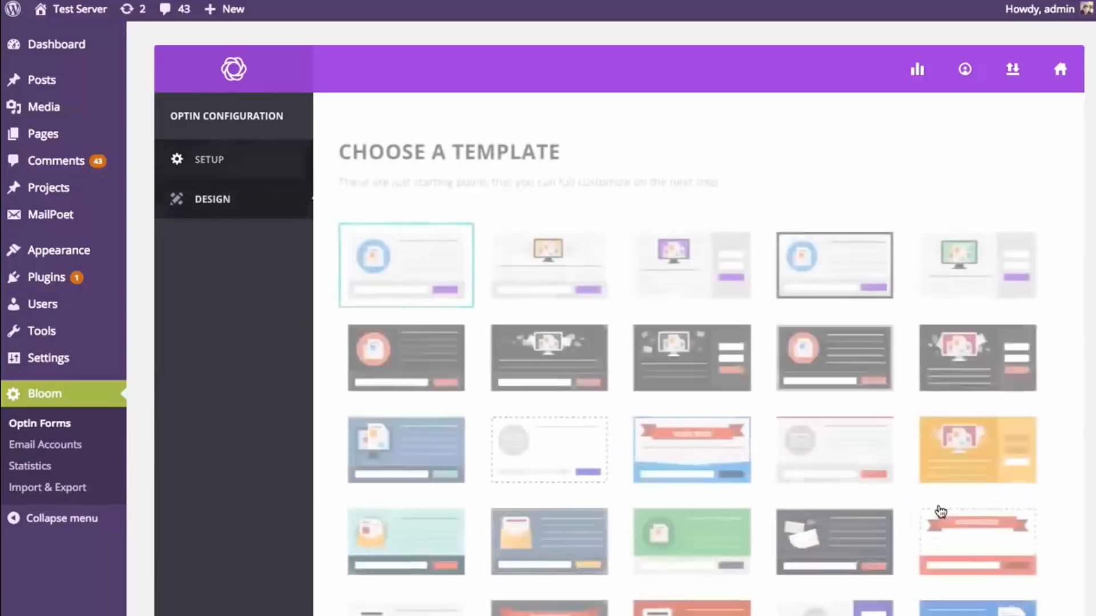
{"action": "scroll", "coordinate": [932, 303], "scroll_direction": "down", "scroll_amount": 4}
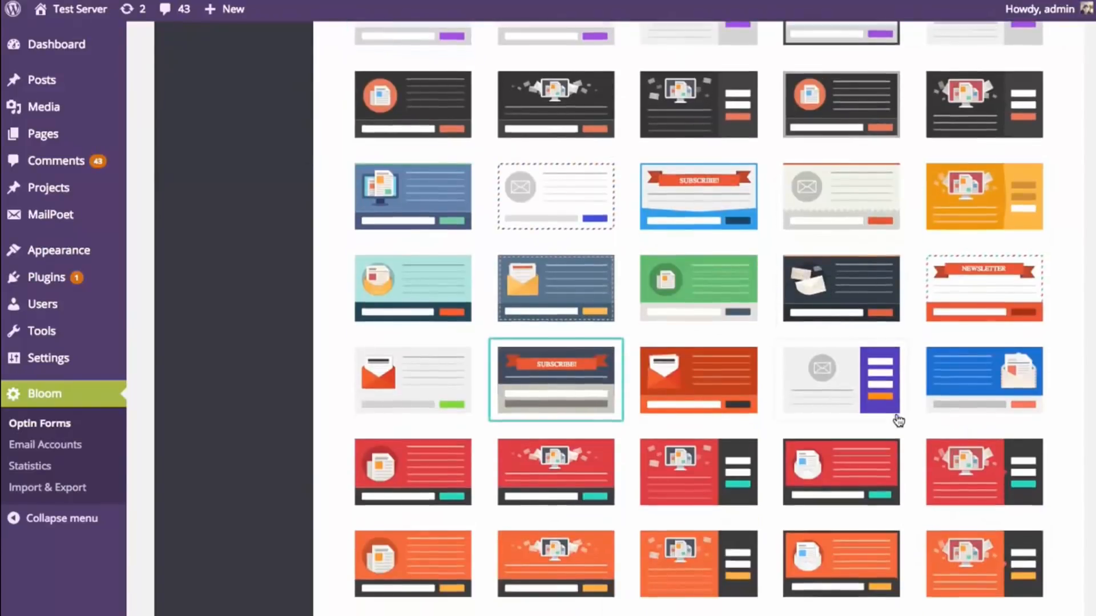
{"action": "scroll", "coordinate": [1016, 489], "scroll_direction": "down", "scroll_amount": 10}
{"action": "scroll", "coordinate": [1016, 488], "scroll_direction": "down", "scroll_amount": 3}
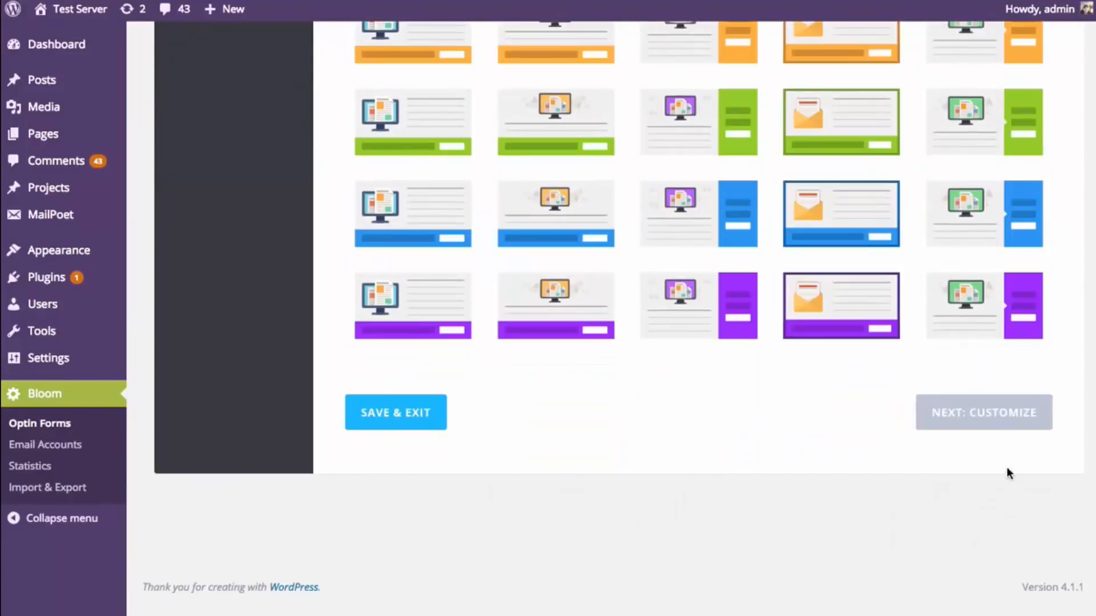
{"action": "left_click", "coordinate": [1006, 412]}
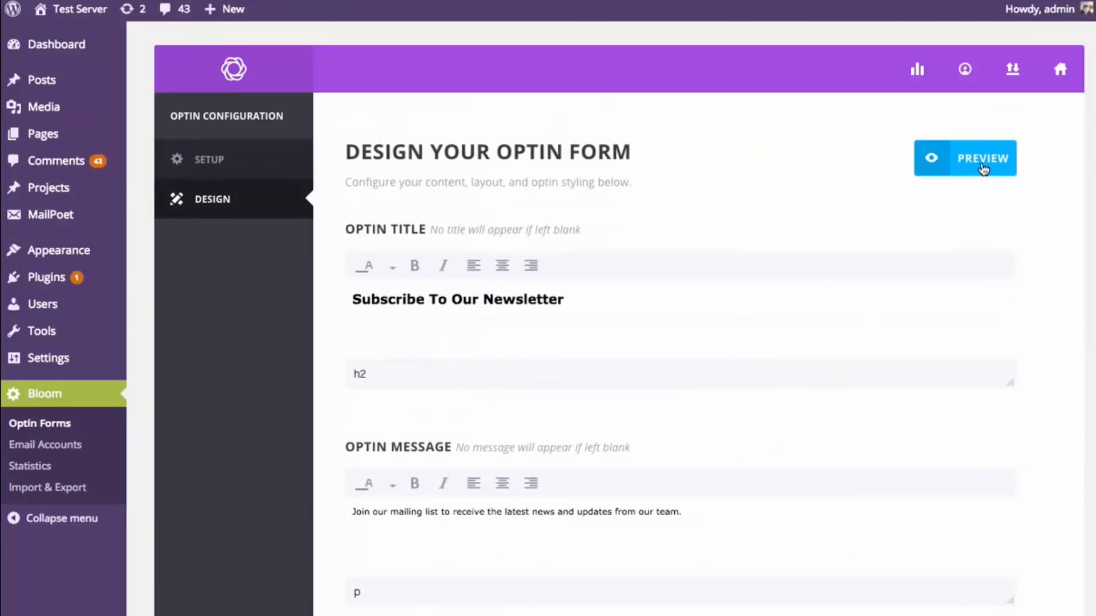
Preview the Inline optin form and review its image, styling, edge style and message settings.
{"action": "left_click", "coordinate": [982, 169]}
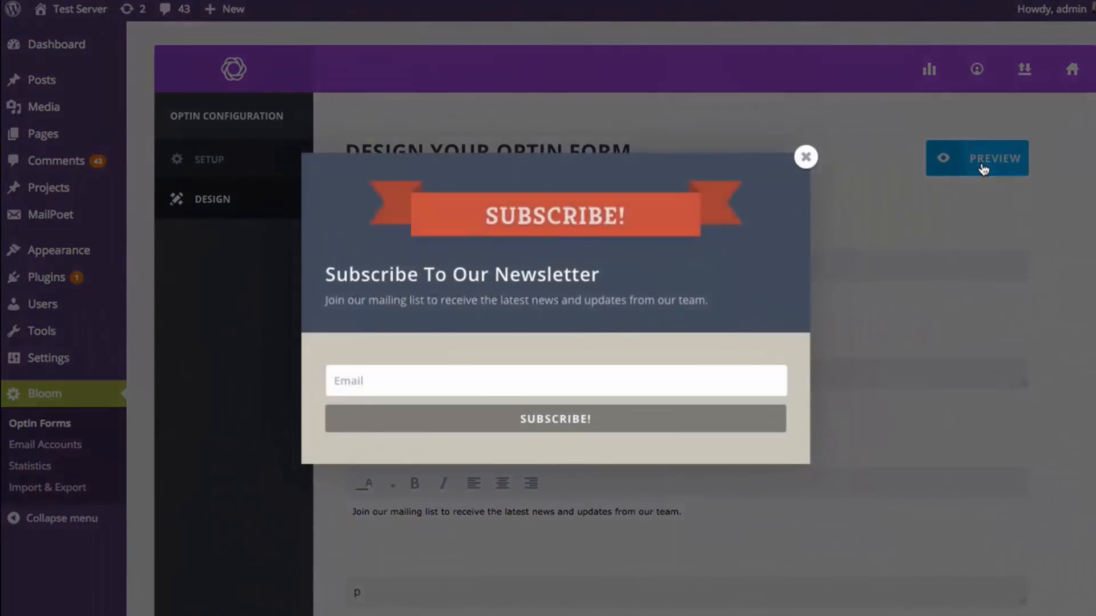
{"action": "left_click", "coordinate": [808, 159]}
{"action": "scroll", "coordinate": [1038, 300], "scroll_direction": "down", "scroll_amount": 7}
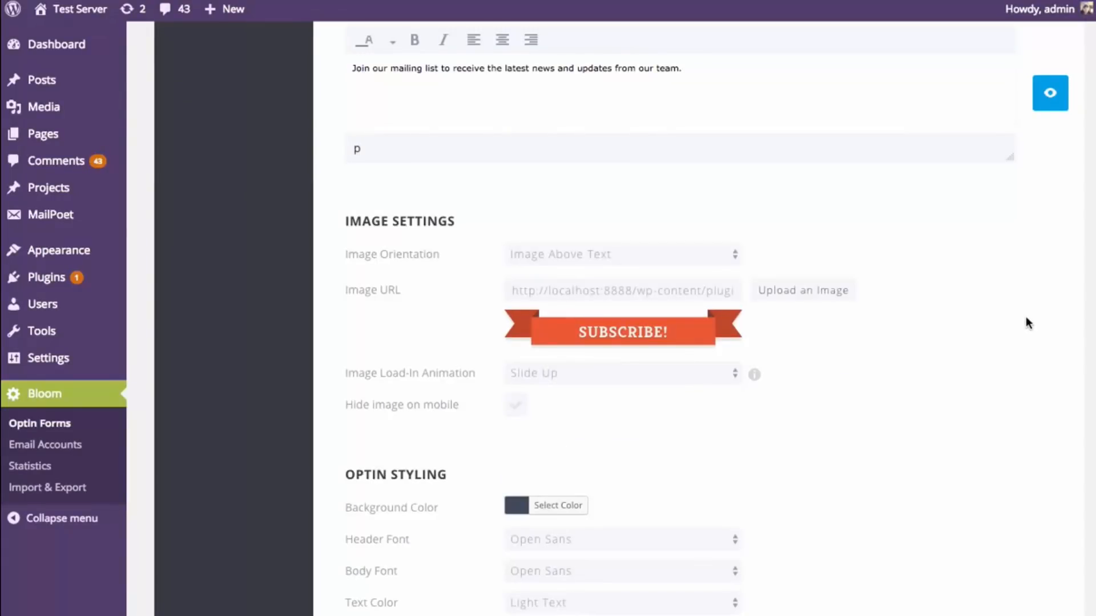
{"action": "scroll", "coordinate": [1021, 321], "scroll_direction": "down", "scroll_amount": 15}
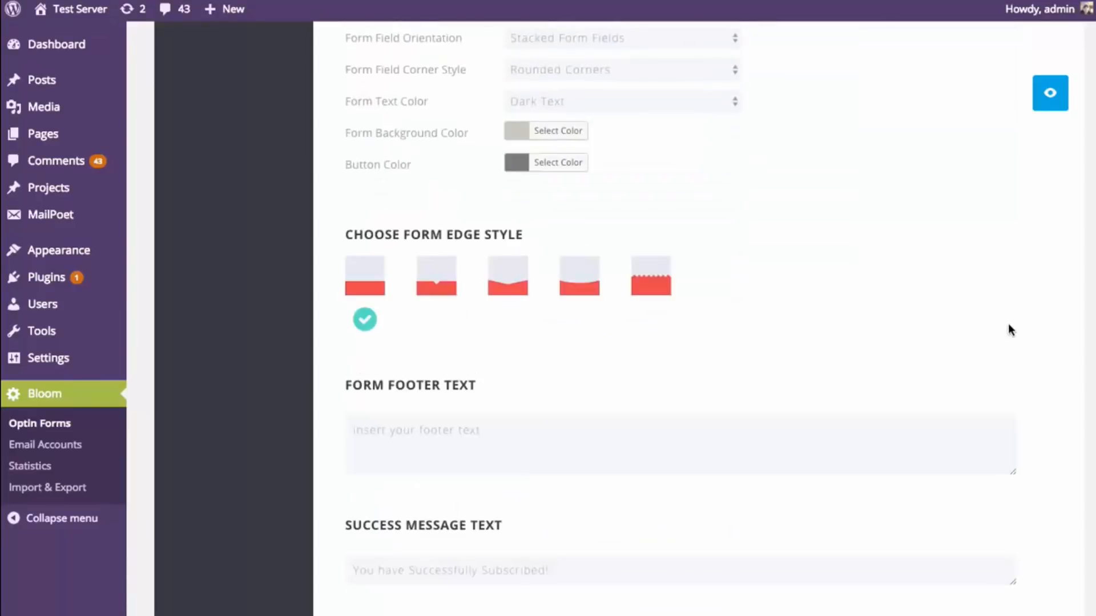
{"action": "scroll", "coordinate": [1022, 326], "scroll_direction": "down", "scroll_amount": 5}
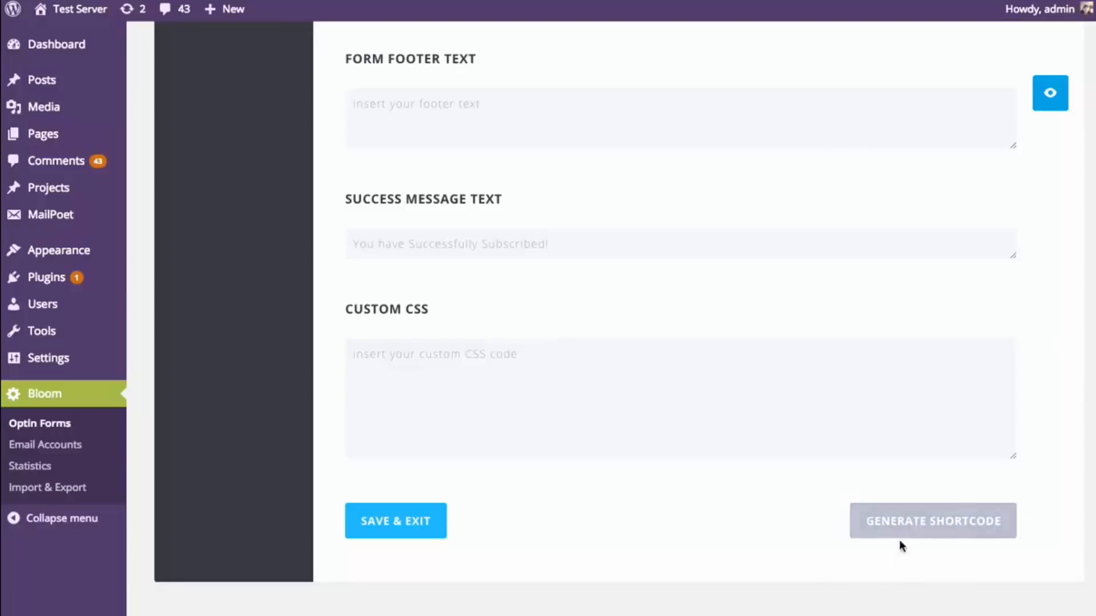
Generate the Inline optin's shortcode, highlight it for viewing and dismiss the shortcode dialog.
{"action": "left_click", "coordinate": [945, 525]}
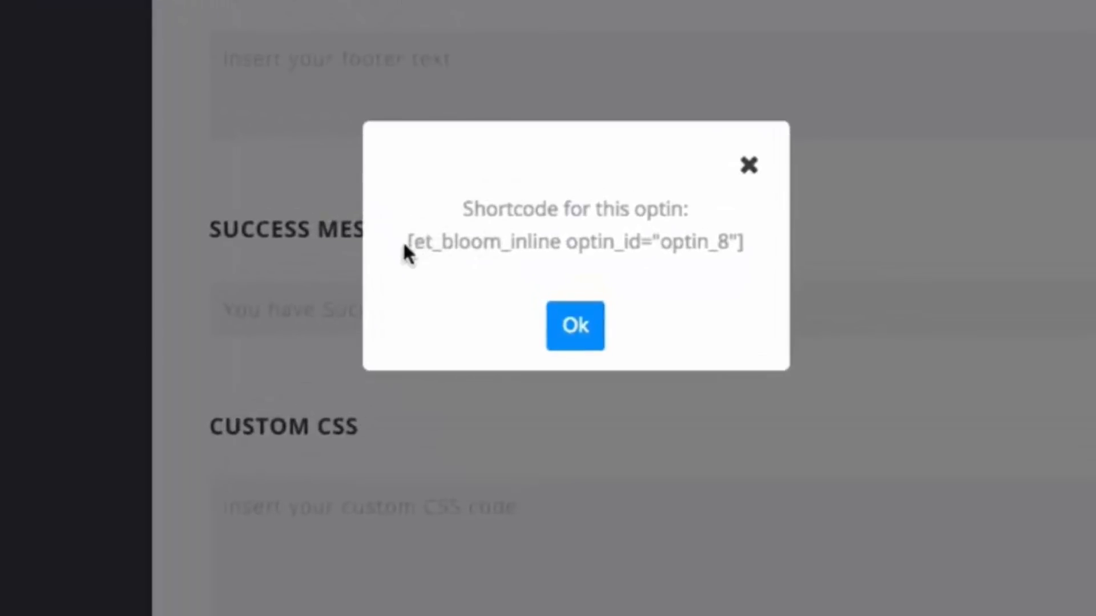
{"action": "left_click_drag", "start_coordinate": [404, 246], "coordinate": [748, 254]}
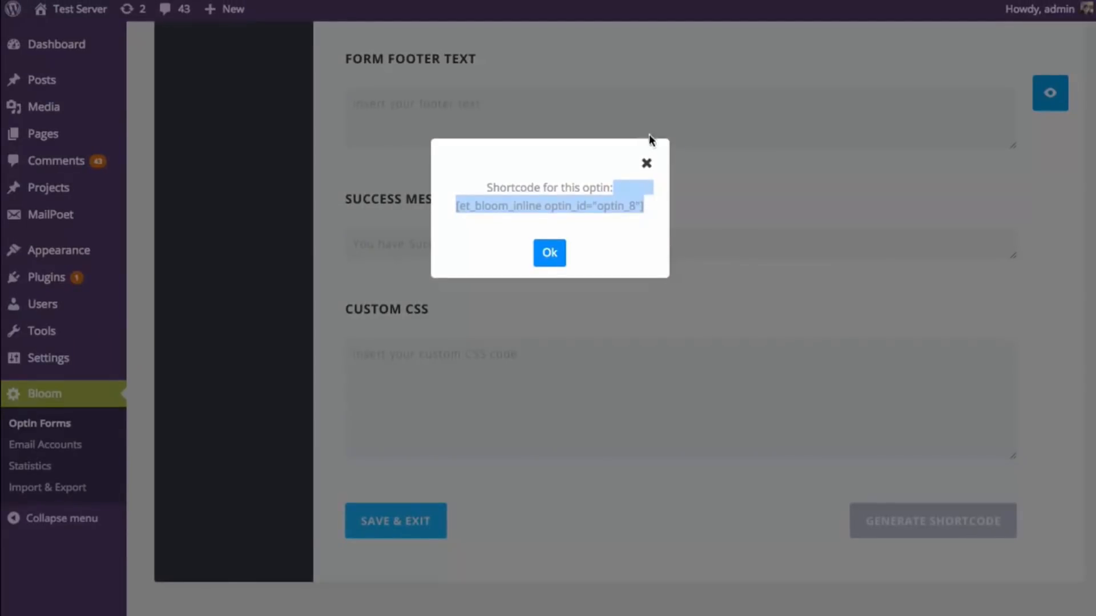
{"action": "left_click", "coordinate": [648, 164]}
Save the Inline optin and copy its shortcode [et_bloom_inline optin_id="optin_8"].
{"action": "scroll", "coordinate": [1039, 396], "scroll_direction": "up", "scroll_amount": 15}
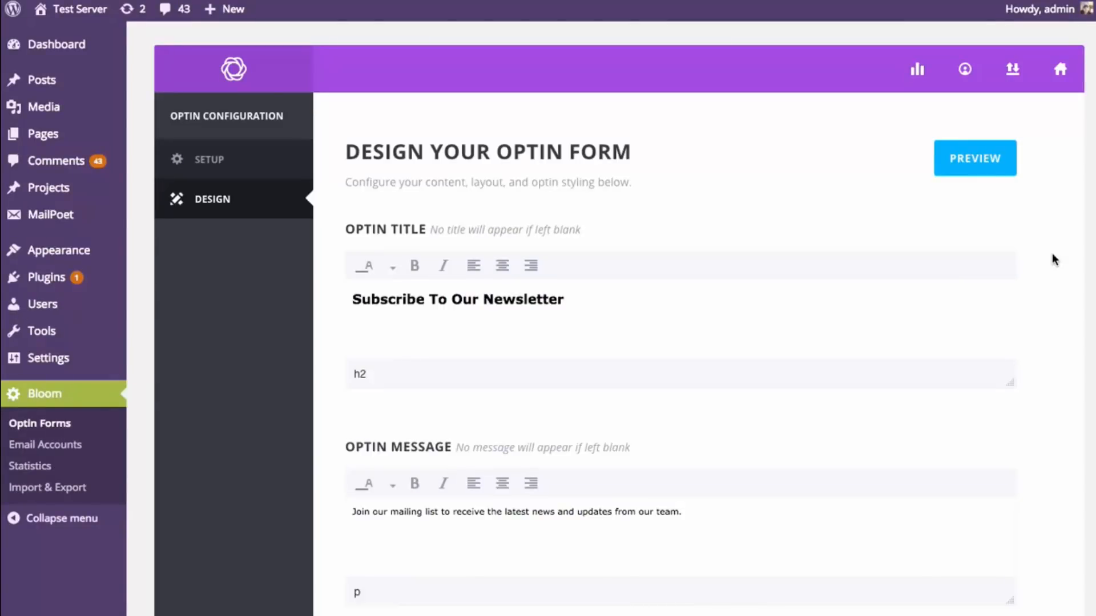
{"action": "scroll", "coordinate": [1052, 254], "scroll_direction": "down", "scroll_amount": 20}
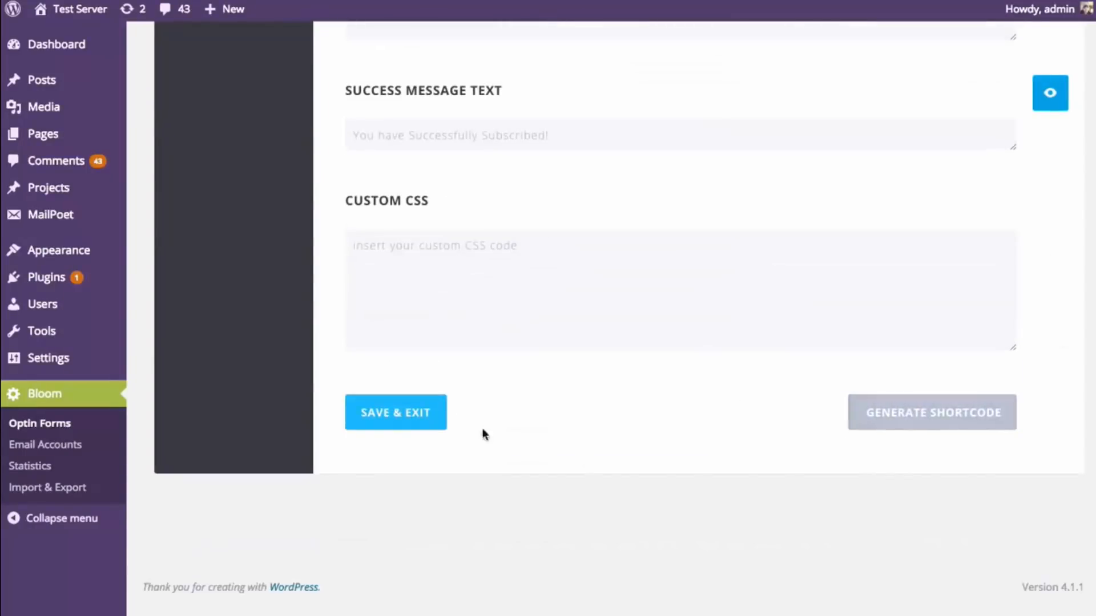
{"action": "left_click", "coordinate": [404, 416]}
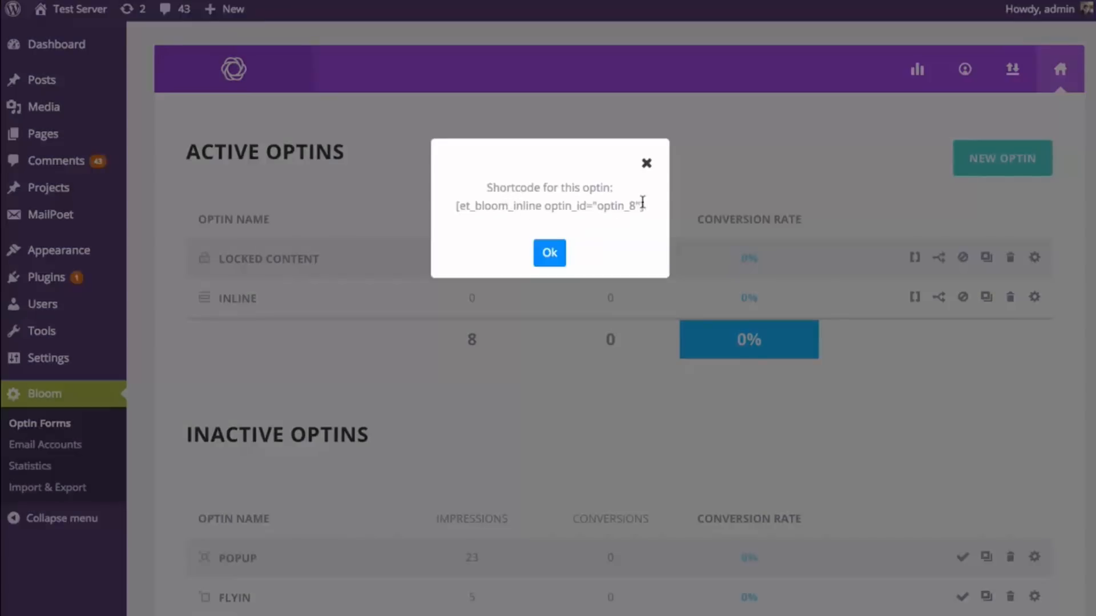
{"action": "left_click_drag", "start_coordinate": [645, 210], "coordinate": [455, 211]}
{"action": "key", "text": "super+c"}
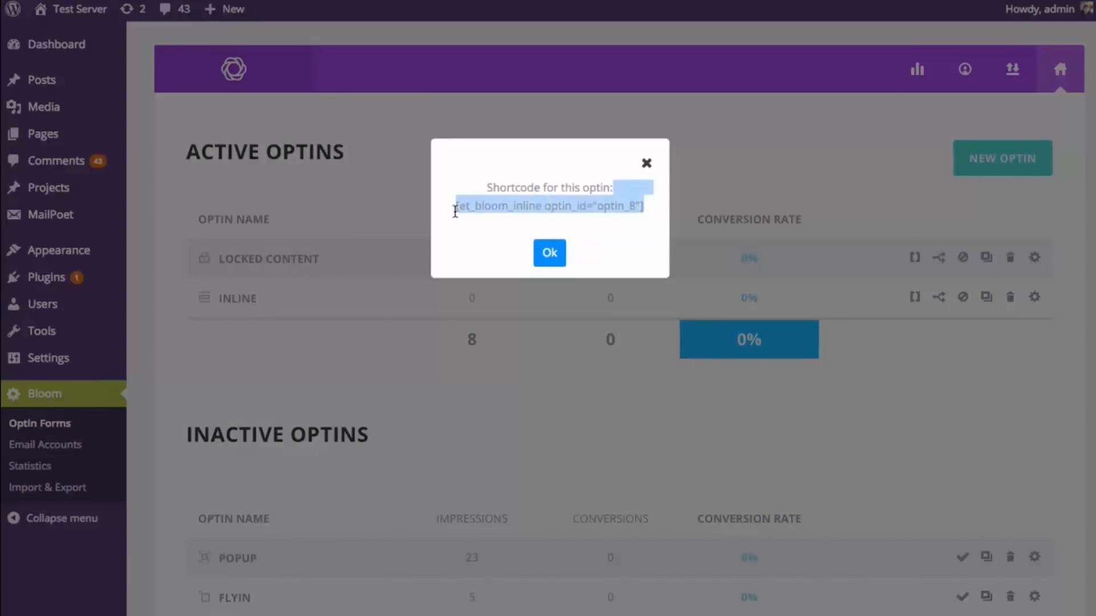
{"action": "left_click", "coordinate": [647, 165]}
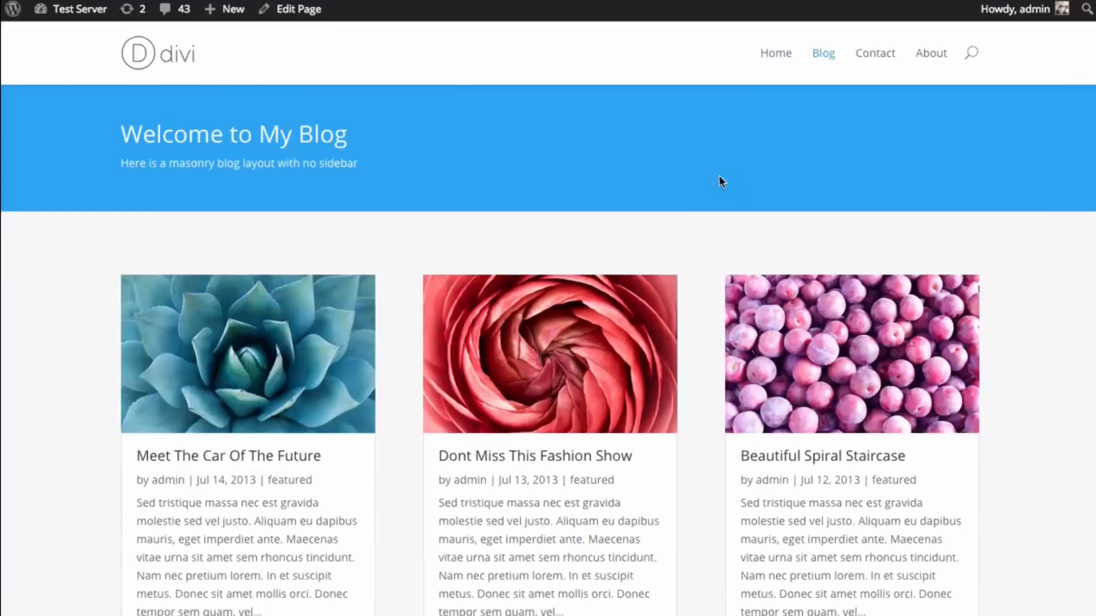
Find the Beautiful Spiral Staircase post on the blog and open it for editing.
{"action": "scroll", "coordinate": [719, 177], "scroll_direction": "down", "scroll_amount": 3}
{"action": "left_click", "coordinate": [781, 271]}
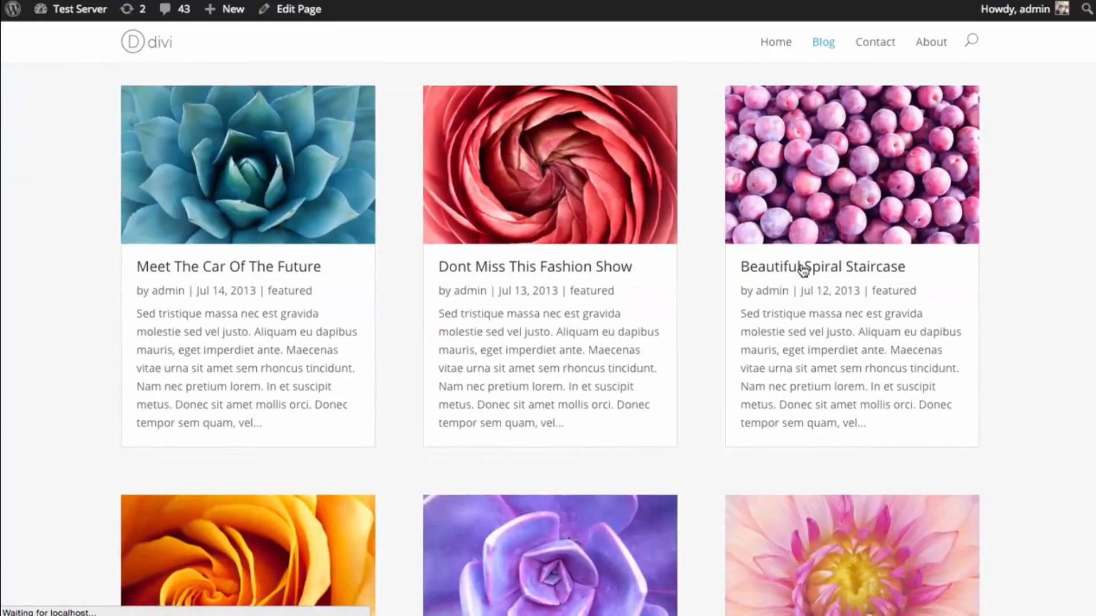
{"action": "scroll", "coordinate": [789, 257], "scroll_direction": "down", "scroll_amount": 10}
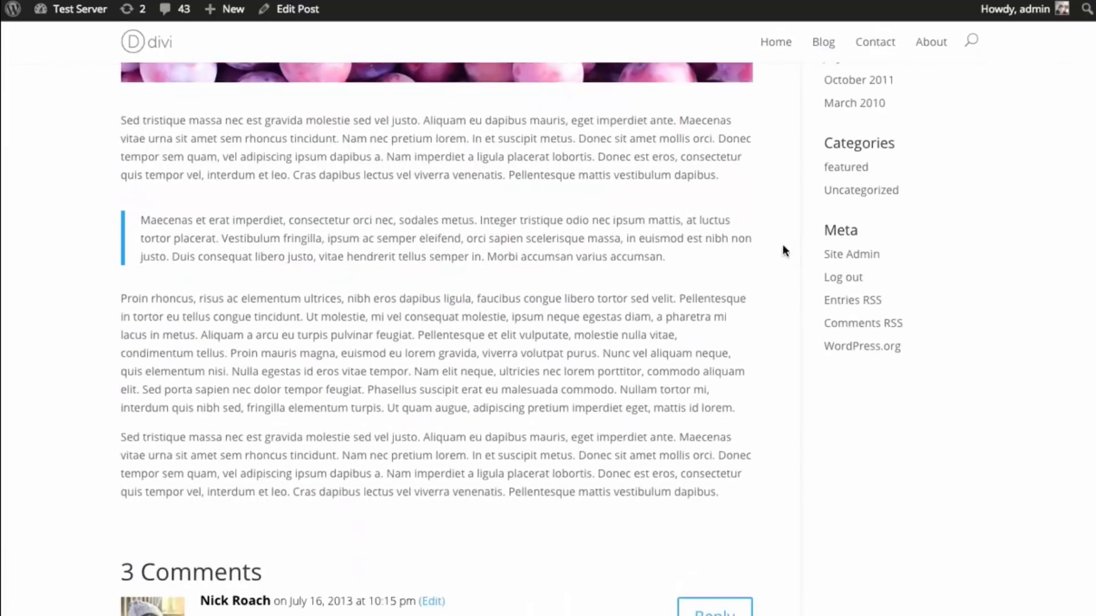
{"action": "scroll", "coordinate": [402, 301], "scroll_direction": "up", "scroll_amount": 1}
{"action": "left_click", "coordinate": [294, 13]}
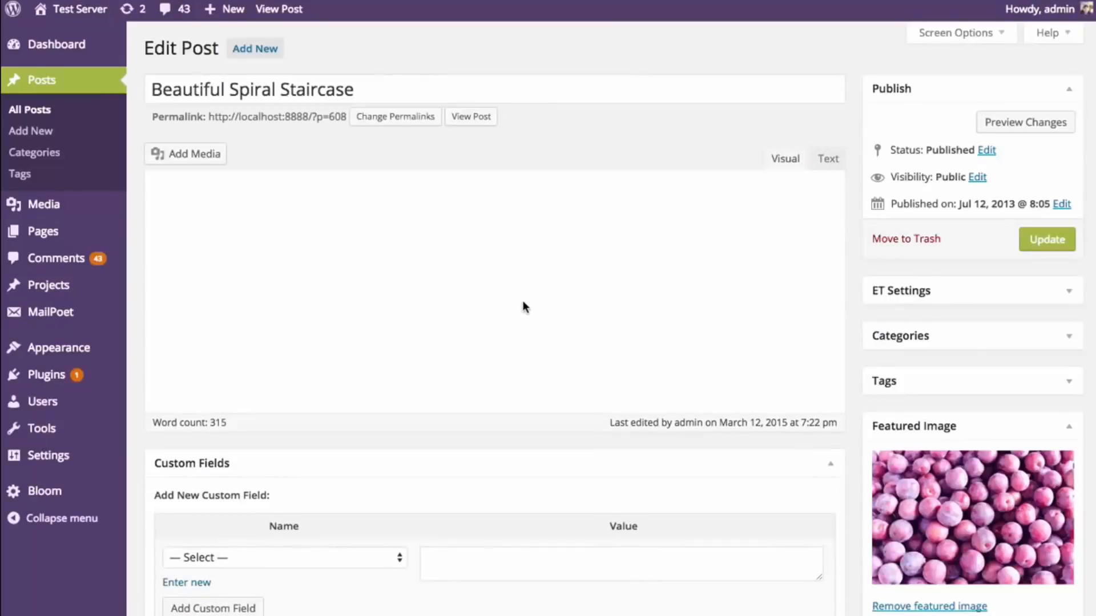
Paste the shortcode [et_bloom_inline optin_id="optin_8"] on its own line below the blockquote and update the post.
{"action": "left_click", "coordinate": [309, 414]}
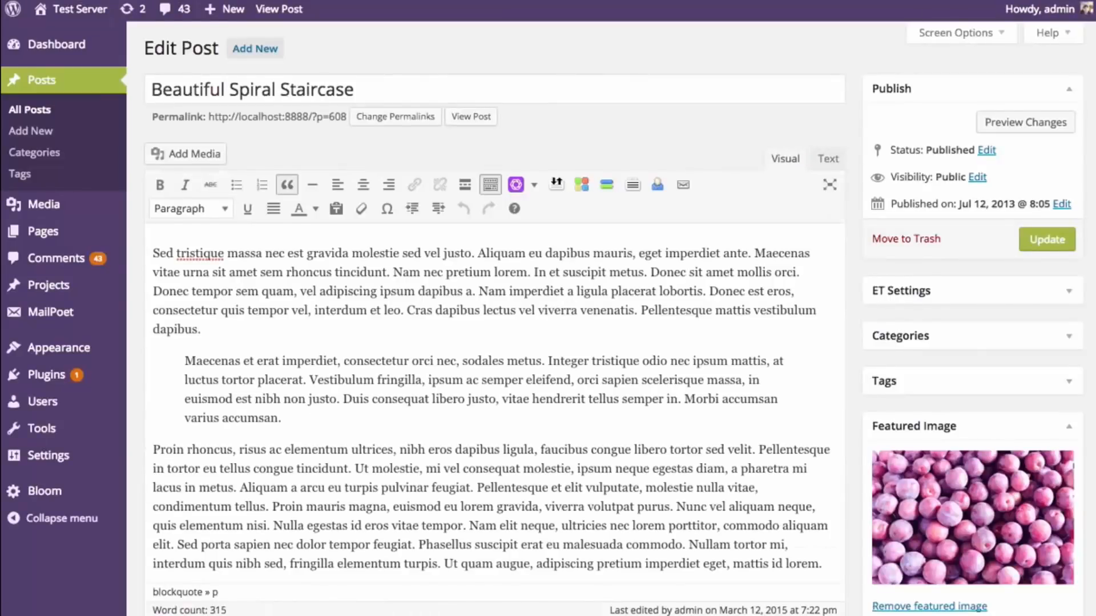
{"action": "key", "text": "Return"}
{"action": "key", "text": "BackSpace"}
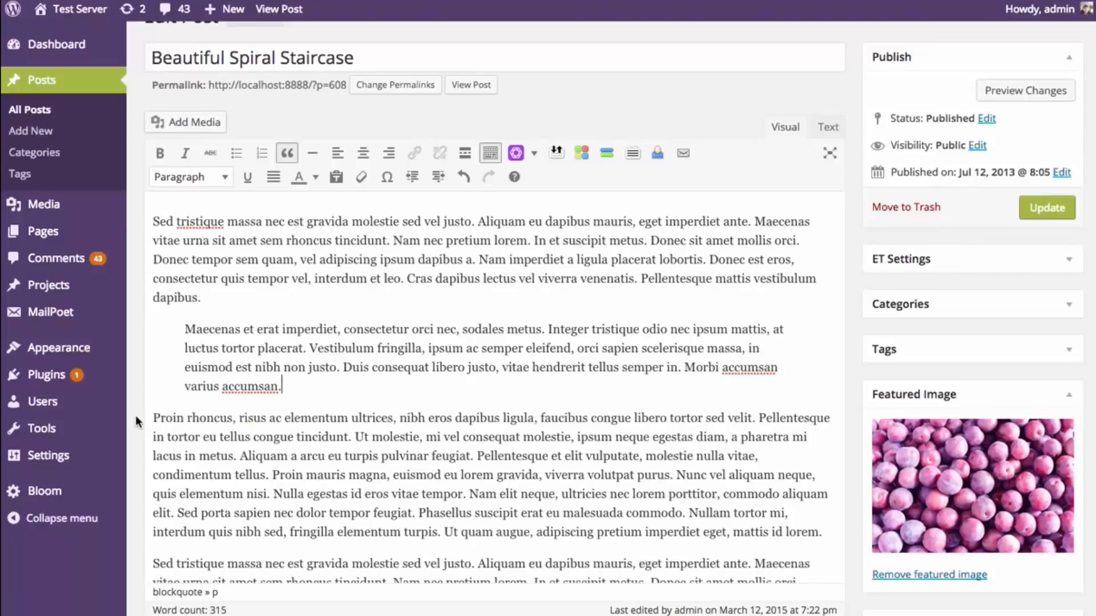
{"action": "left_click", "coordinate": [153, 417]}
{"action": "key", "text": "Return"}
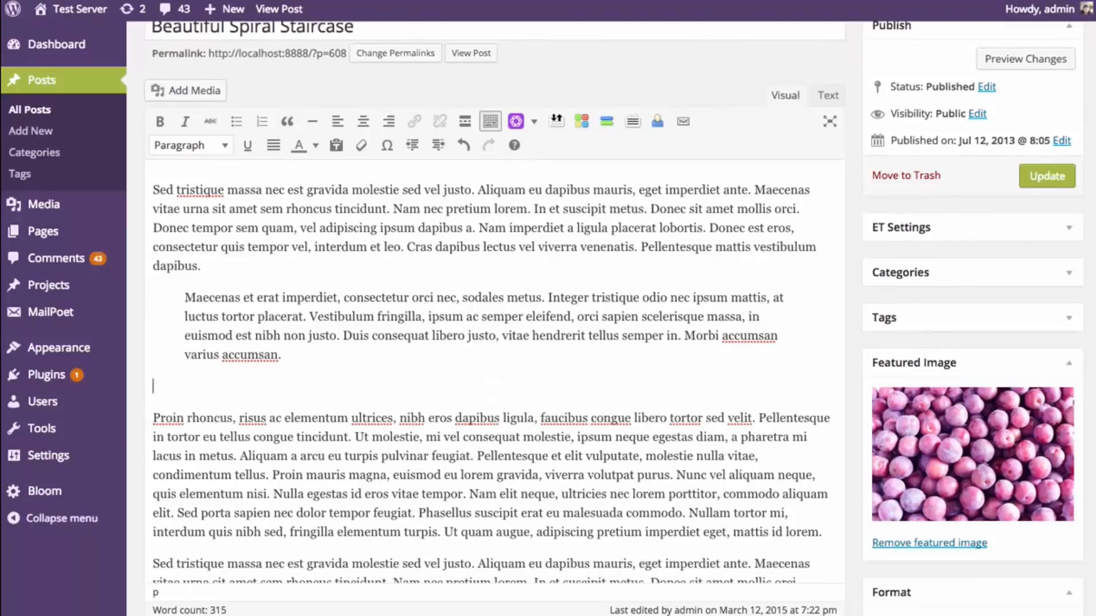
{"action": "key", "text": "super+v"}
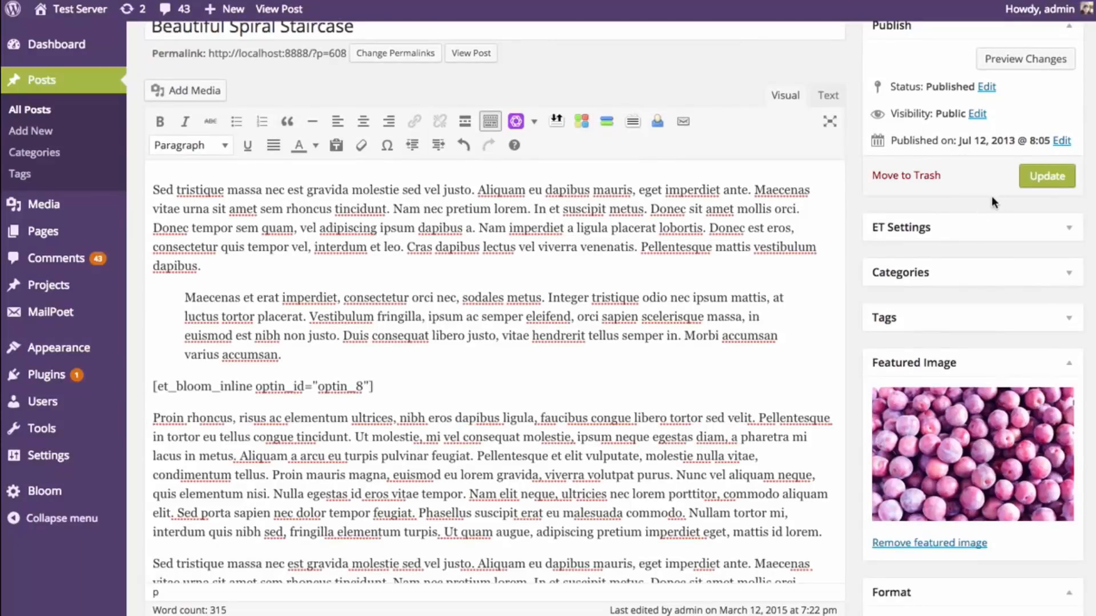
{"action": "left_click", "coordinate": [1046, 177]}
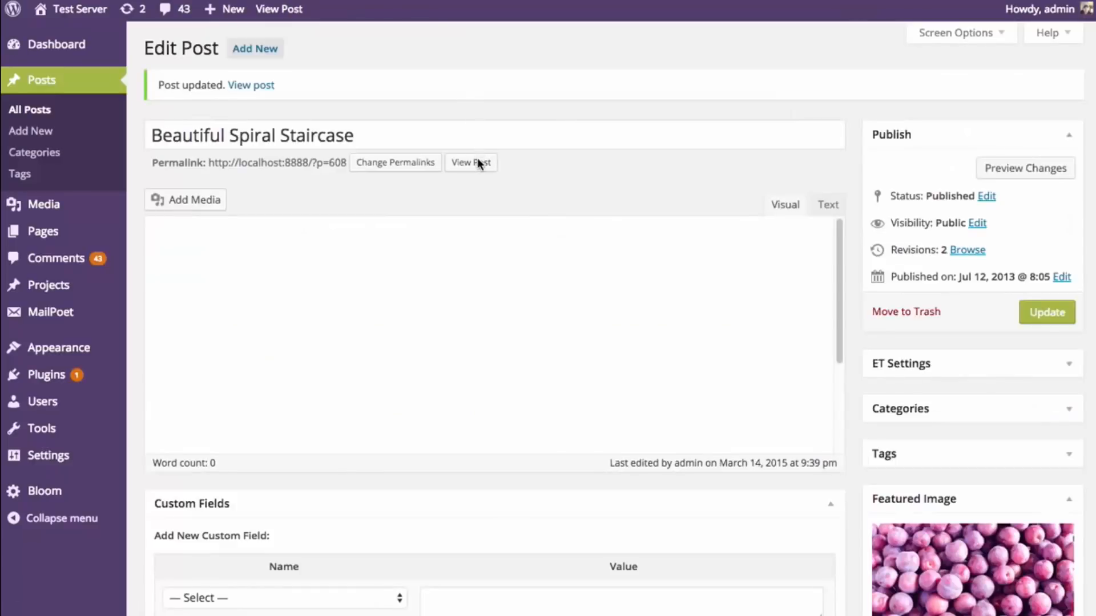
View the live Beautiful Spiral Staircase post and check the inline optin form within its content.
{"action": "left_click", "coordinate": [471, 162]}
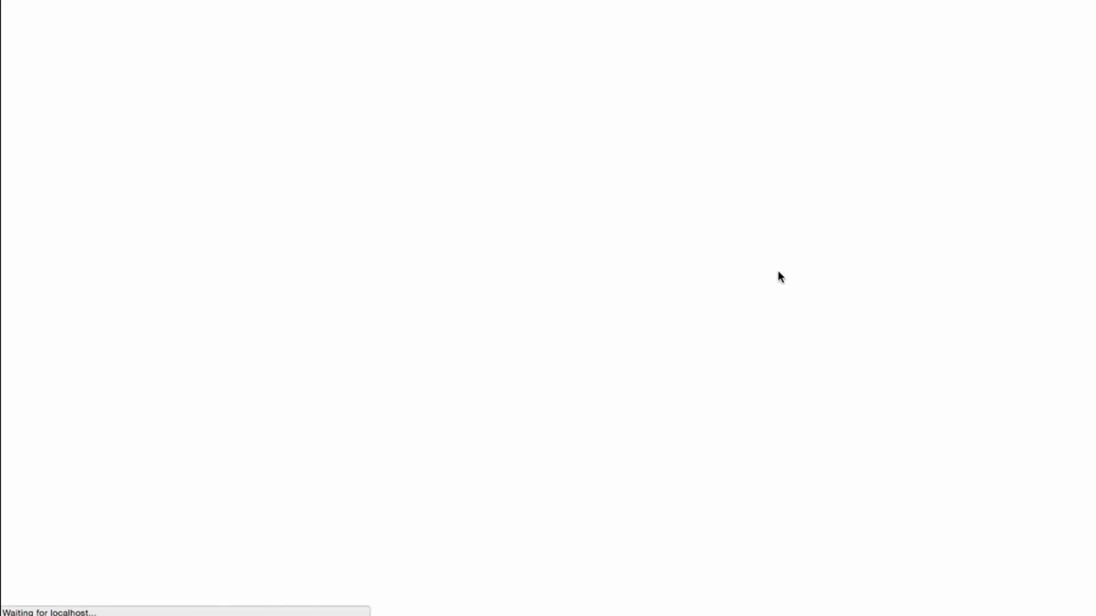
{"action": "scroll", "coordinate": [774, 265], "scroll_direction": "down", "scroll_amount": 10}
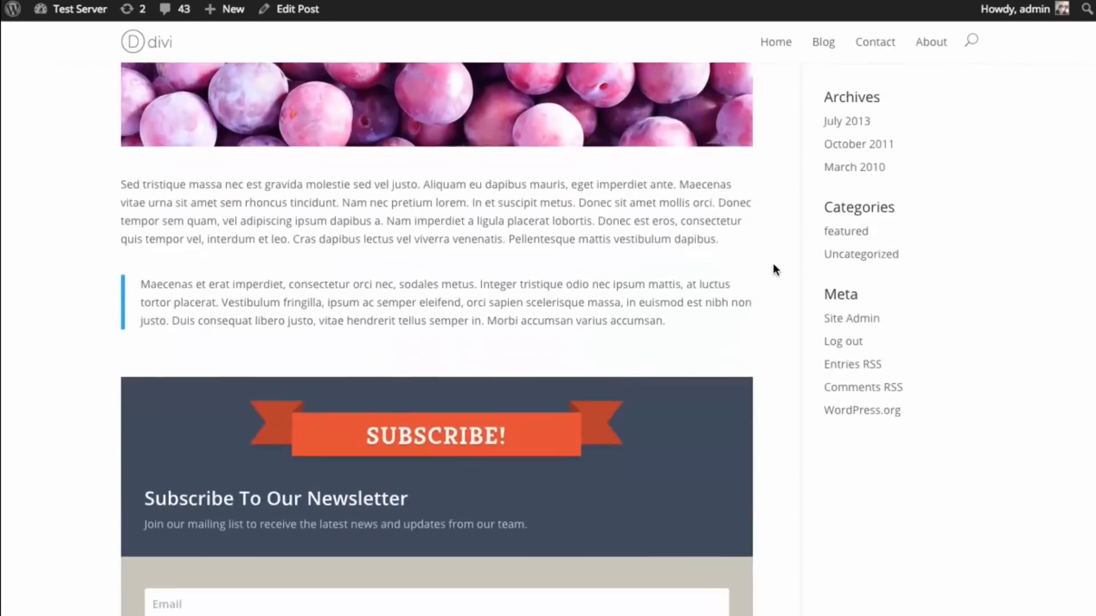
{"action": "scroll", "coordinate": [812, 272], "scroll_direction": "down", "scroll_amount": 2}
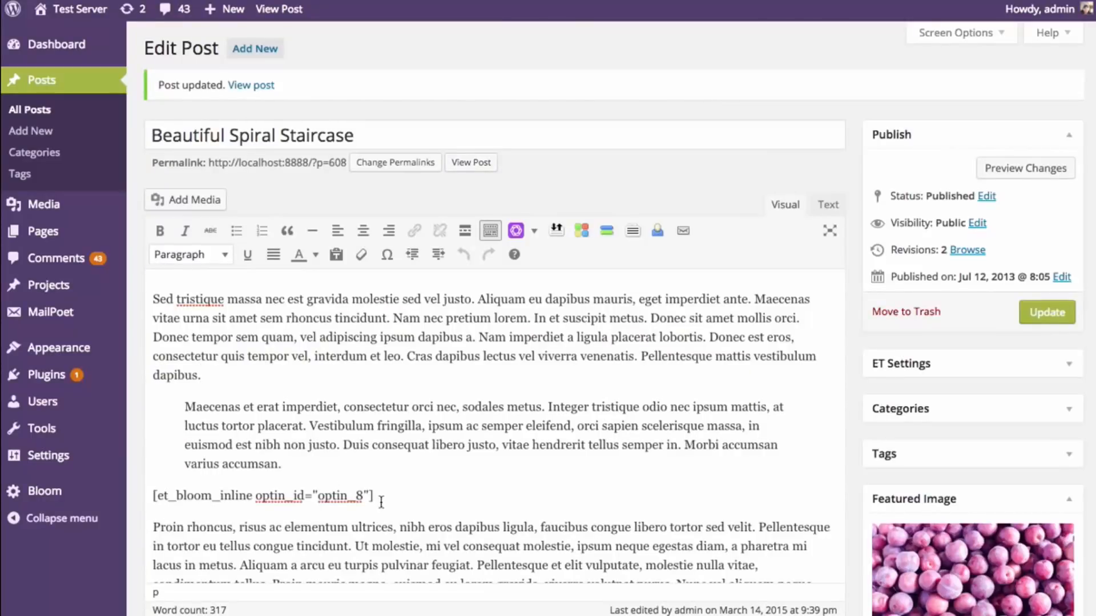
Examine Bloom's Locked Content Opt-In and Inline Opt-In insertion choices in the post editor.
{"action": "left_click", "coordinate": [526, 238]}
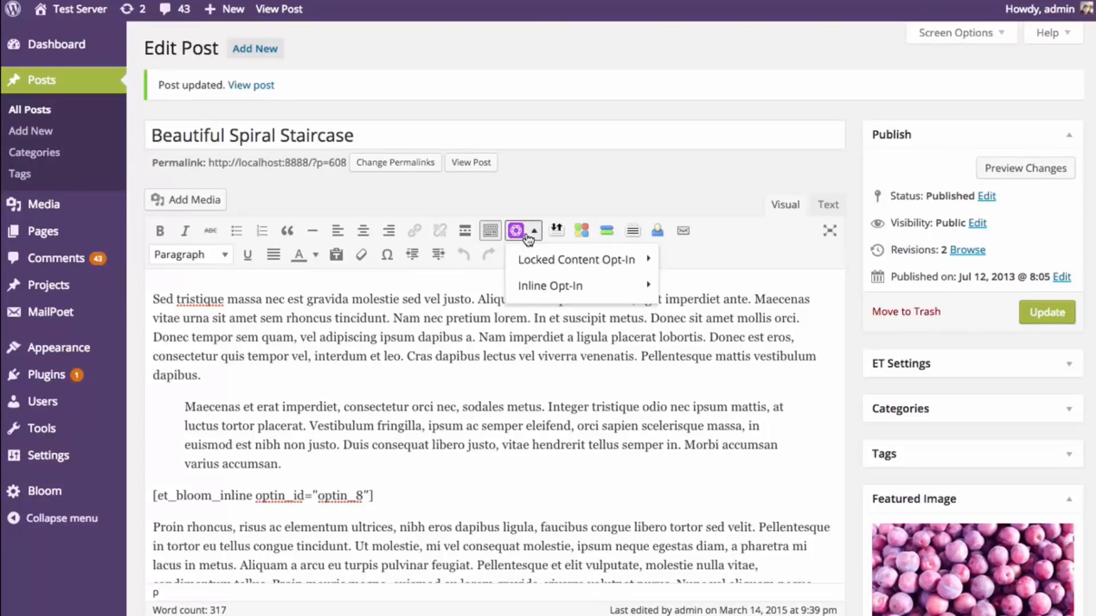
{"action": "mouse_move", "coordinate": [568, 291]}
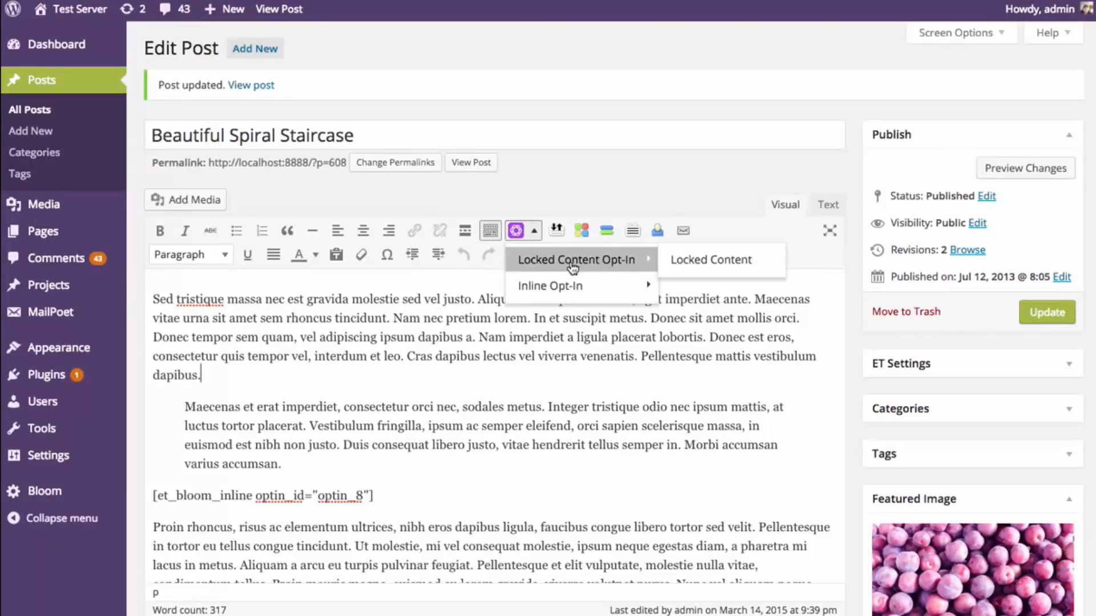
{"action": "mouse_move", "coordinate": [578, 260]}
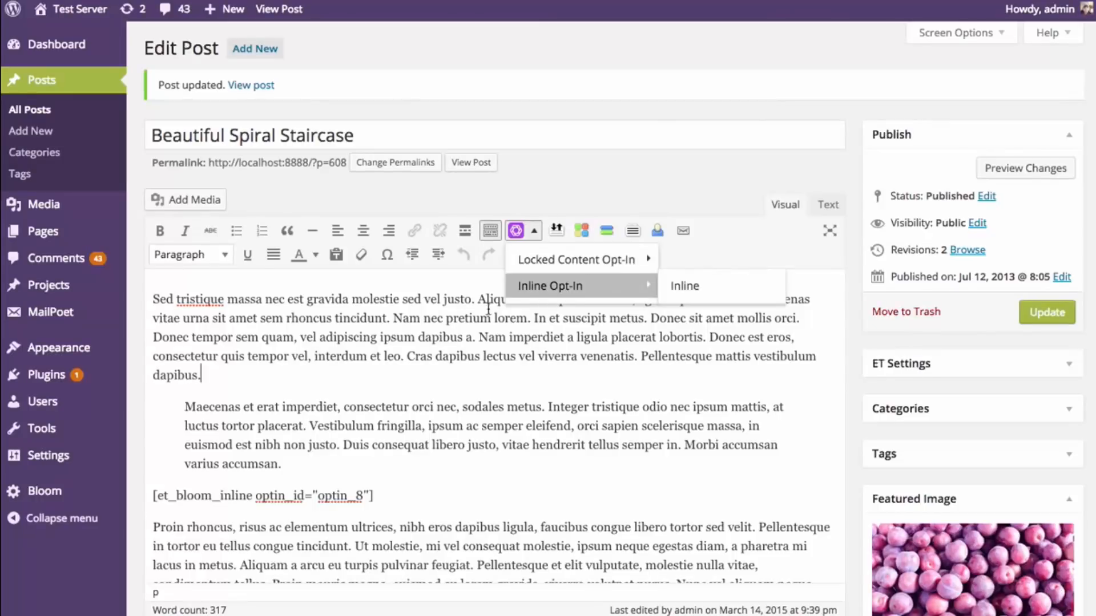
Insert Bloom's Locked Content optin on a new line after the paragraph following the inline shortcode, and update the post.
{"action": "scroll", "coordinate": [533, 457], "scroll_direction": "down", "scroll_amount": 5}
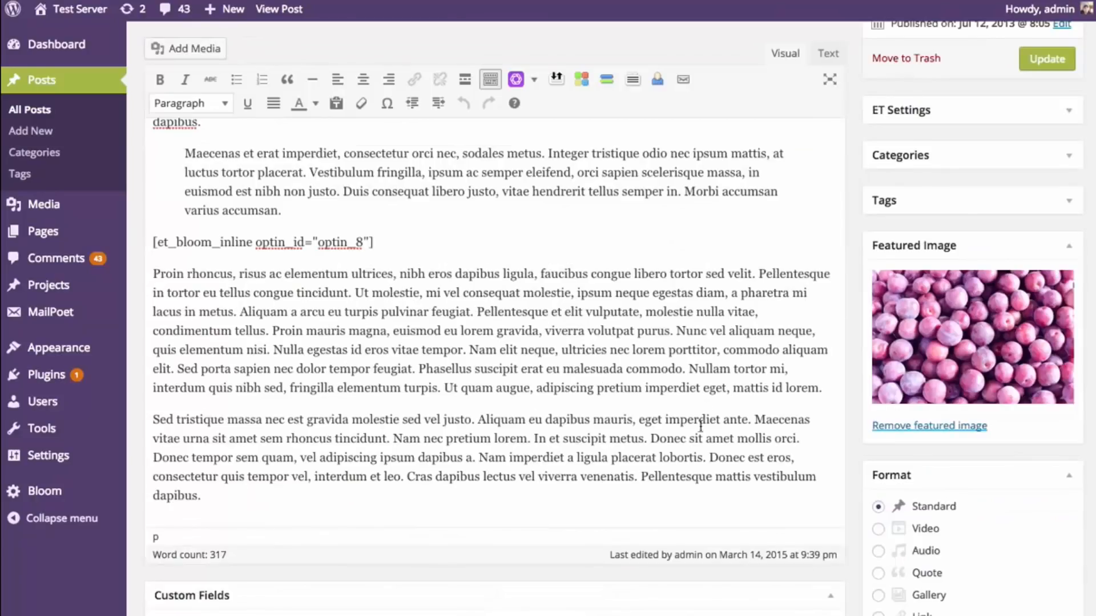
{"action": "left_click", "coordinate": [823, 388]}
{"action": "key", "text": "Return"}
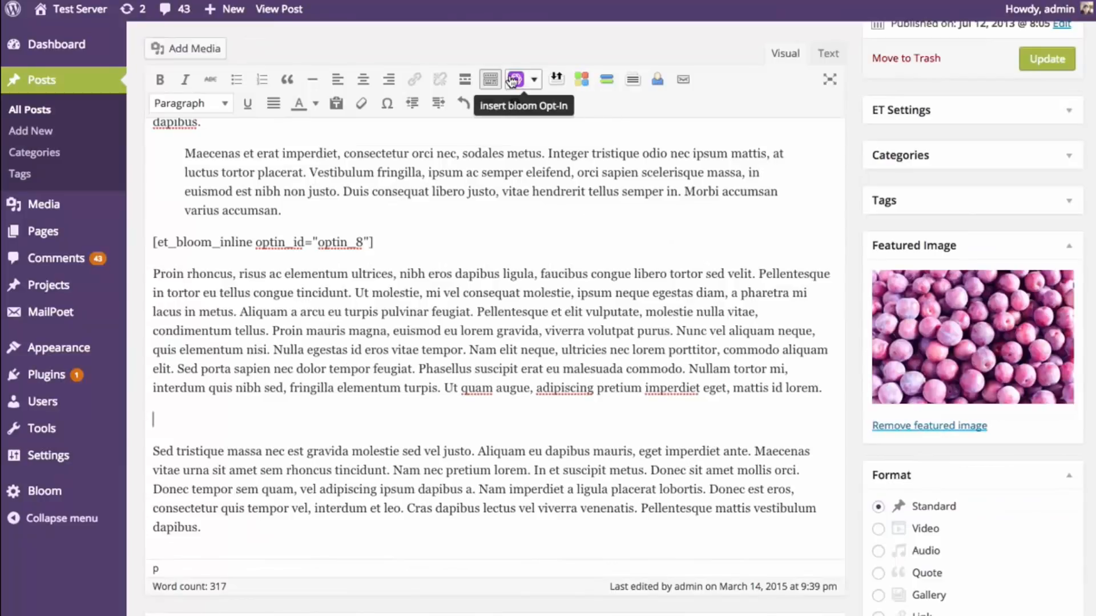
{"action": "left_click", "coordinate": [534, 79]}
{"action": "mouse_move", "coordinate": [576, 108]}
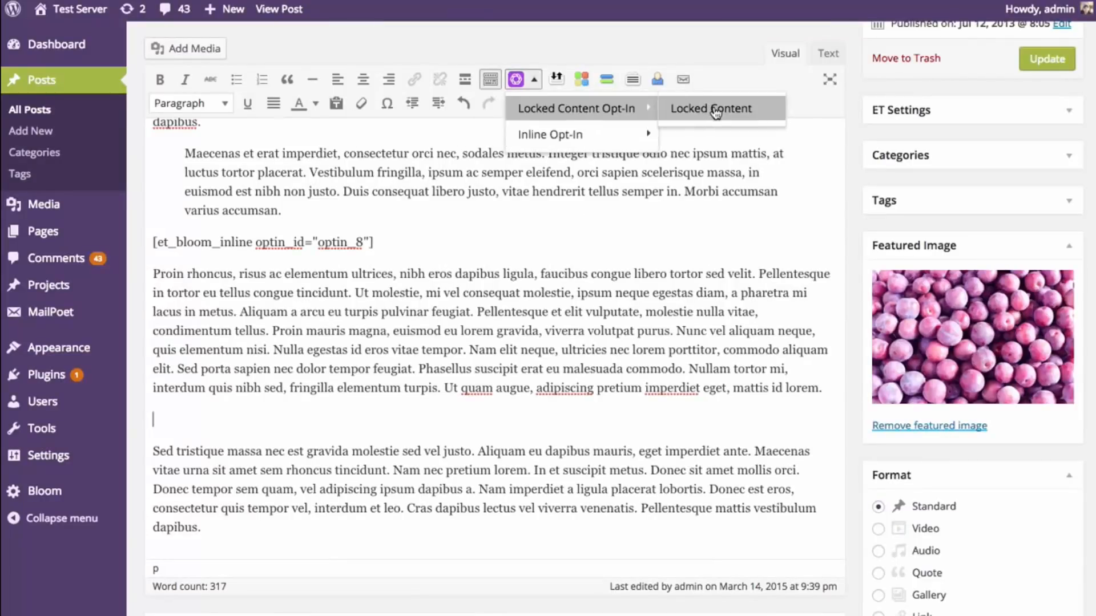
{"action": "left_click", "coordinate": [700, 114]}
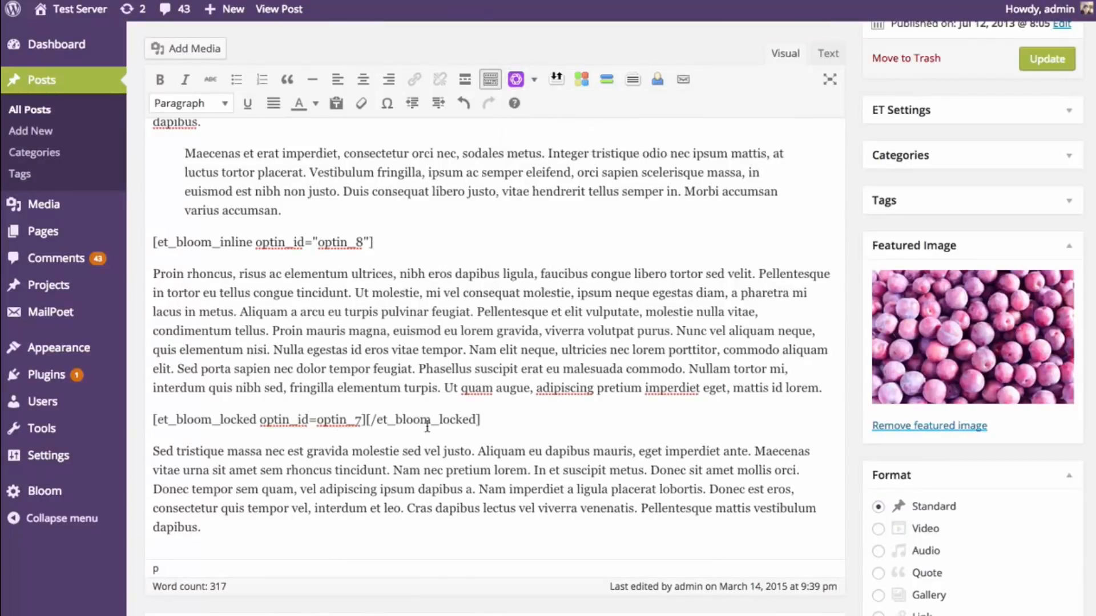
{"action": "scroll", "coordinate": [432, 418], "scroll_direction": "up", "scroll_amount": 3}
{"action": "left_click", "coordinate": [1045, 140]}
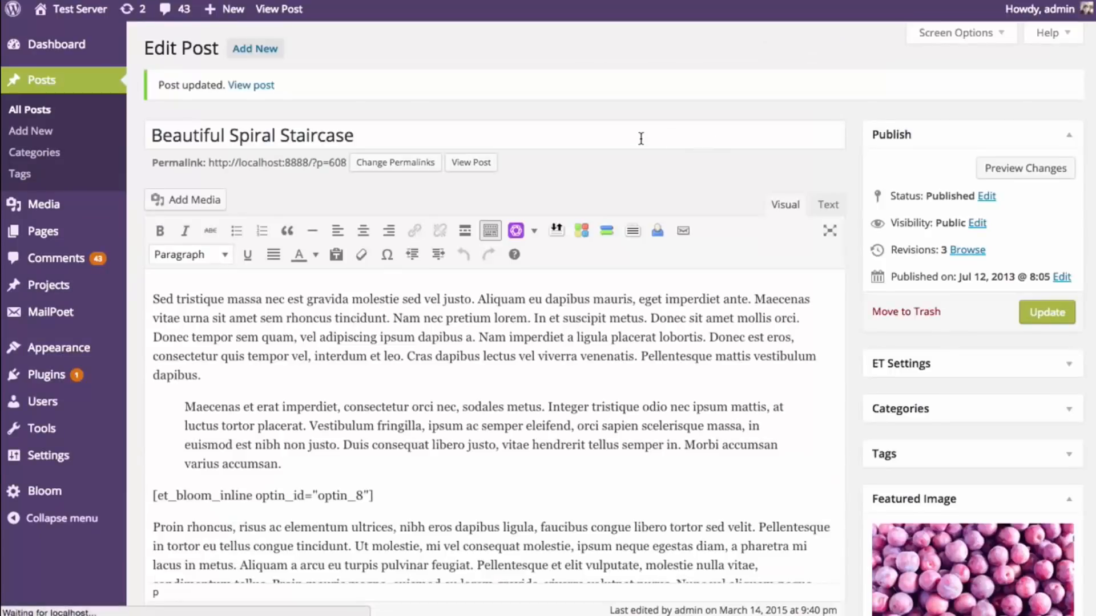
View the live Beautiful Spiral Staircase post and check the optin forms within its content.
{"action": "left_click", "coordinate": [477, 163]}
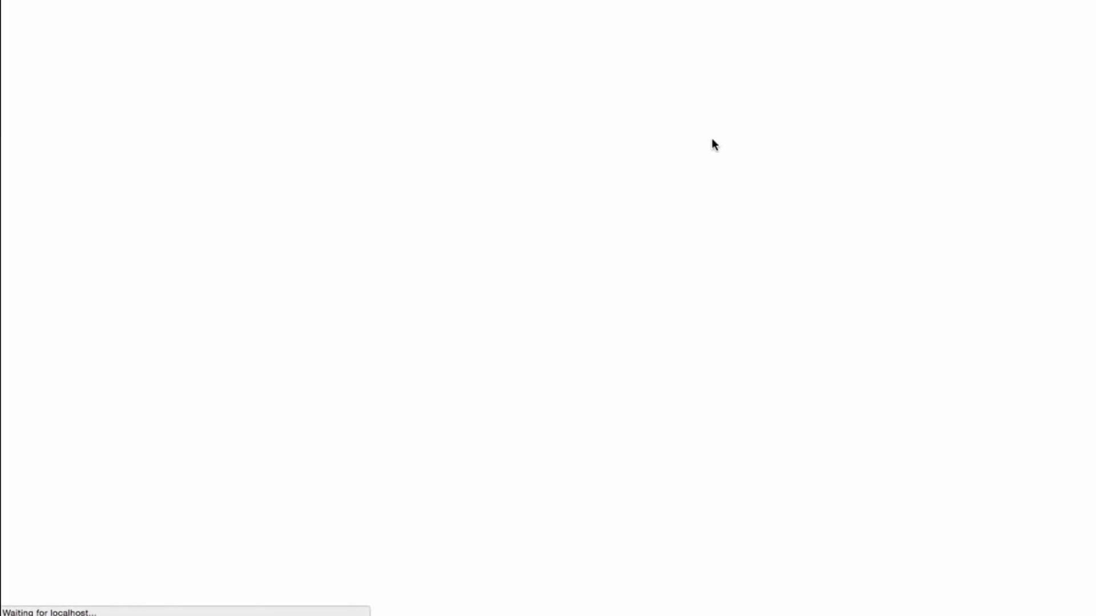
{"action": "scroll", "coordinate": [716, 152], "scroll_direction": "down", "scroll_amount": 10}
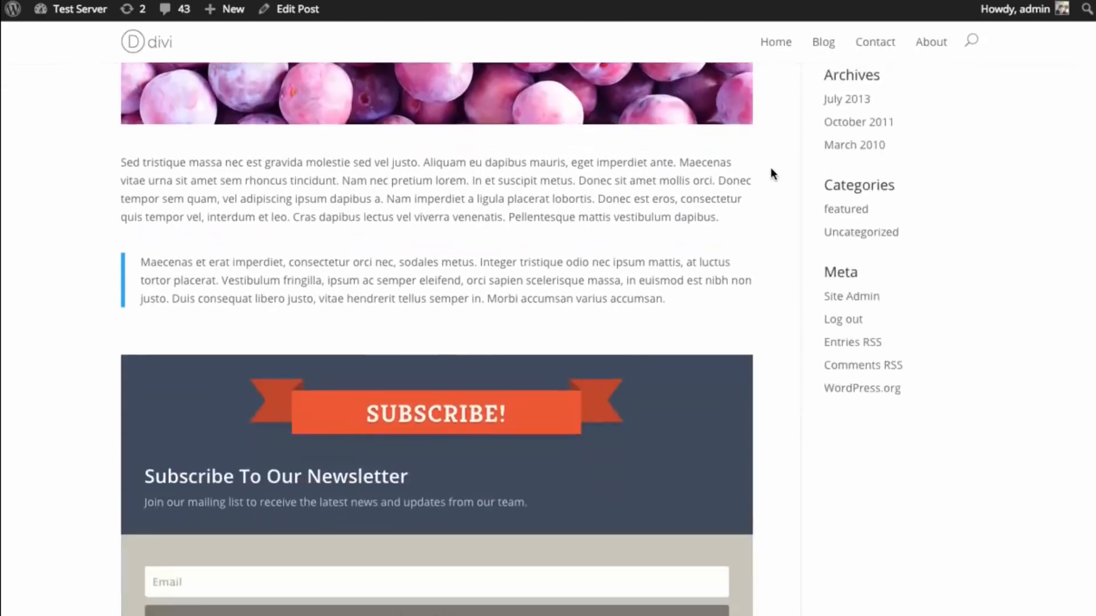
{"action": "scroll", "coordinate": [528, 220], "scroll_direction": "down", "scroll_amount": 5}
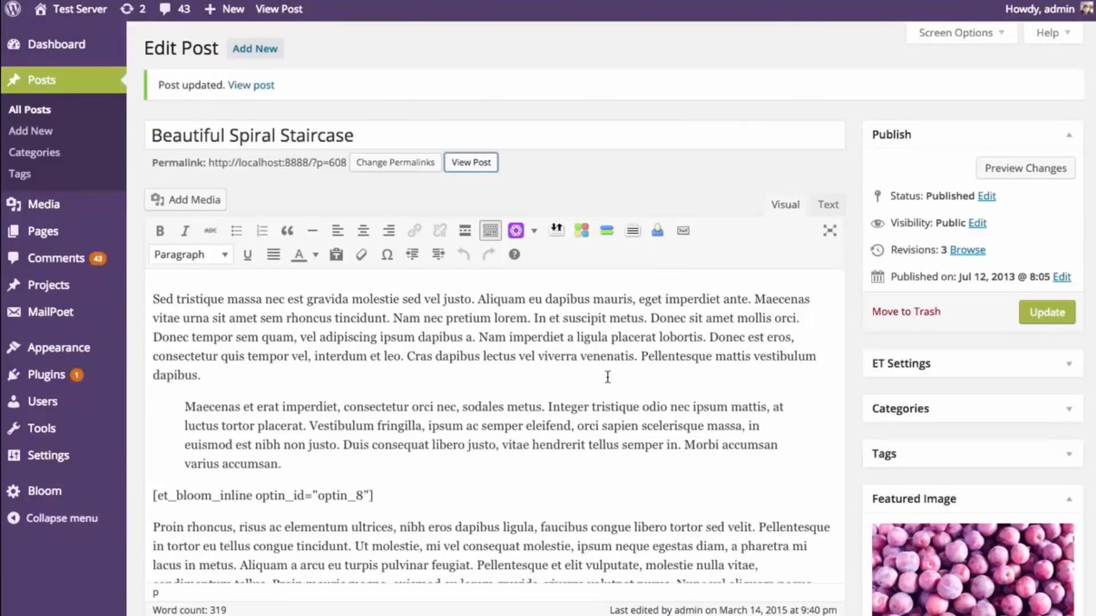
Delete the et_bloom_inline shortcode and its empty line below the blockquote in the post editor.
{"action": "scroll", "coordinate": [586, 379], "scroll_direction": "down", "scroll_amount": 3}
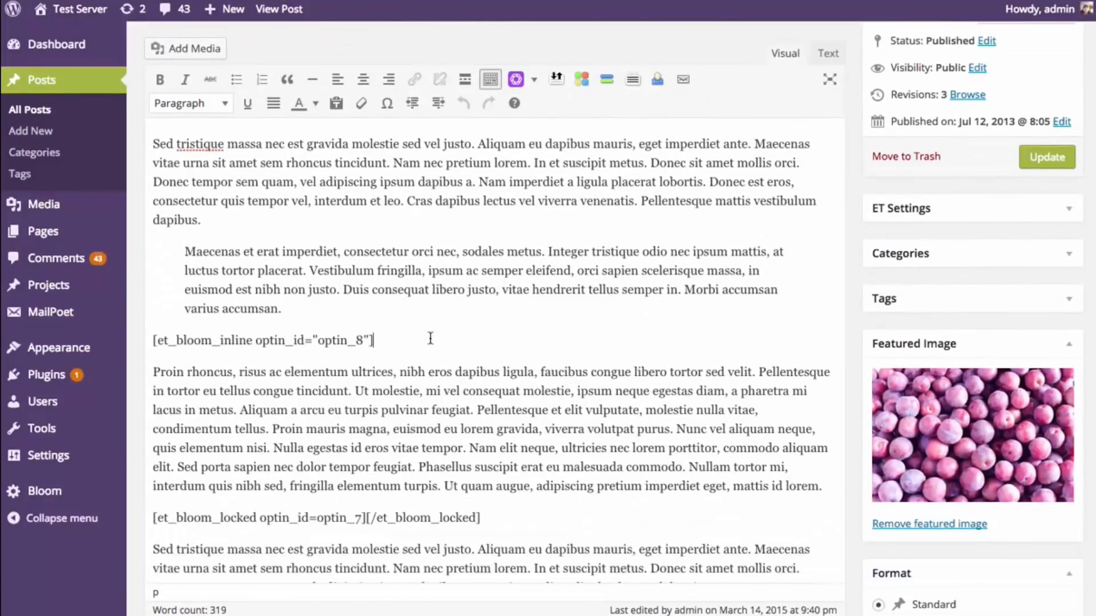
{"action": "left_click_drag", "start_coordinate": [430, 338], "coordinate": [132, 340]}
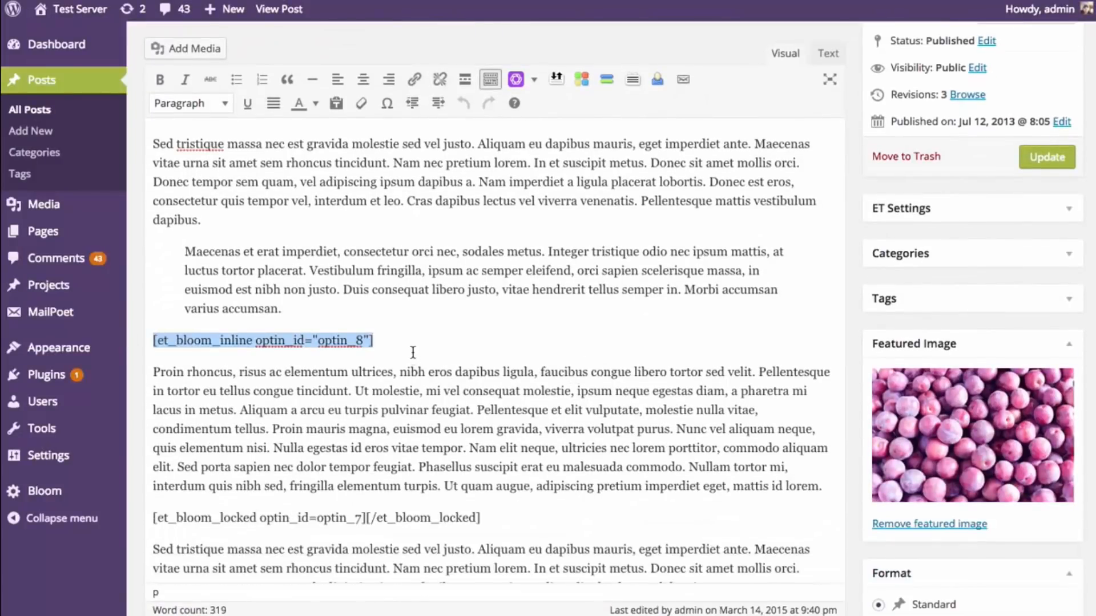
{"action": "key", "text": "BackSpace"}
{"action": "key", "text": "BackSpace"}
Put the opening and closing et_bloom_locked tags on separate lines with an empty line between them.
{"action": "scroll", "coordinate": [416, 349], "scroll_direction": "down", "scroll_amount": 2}
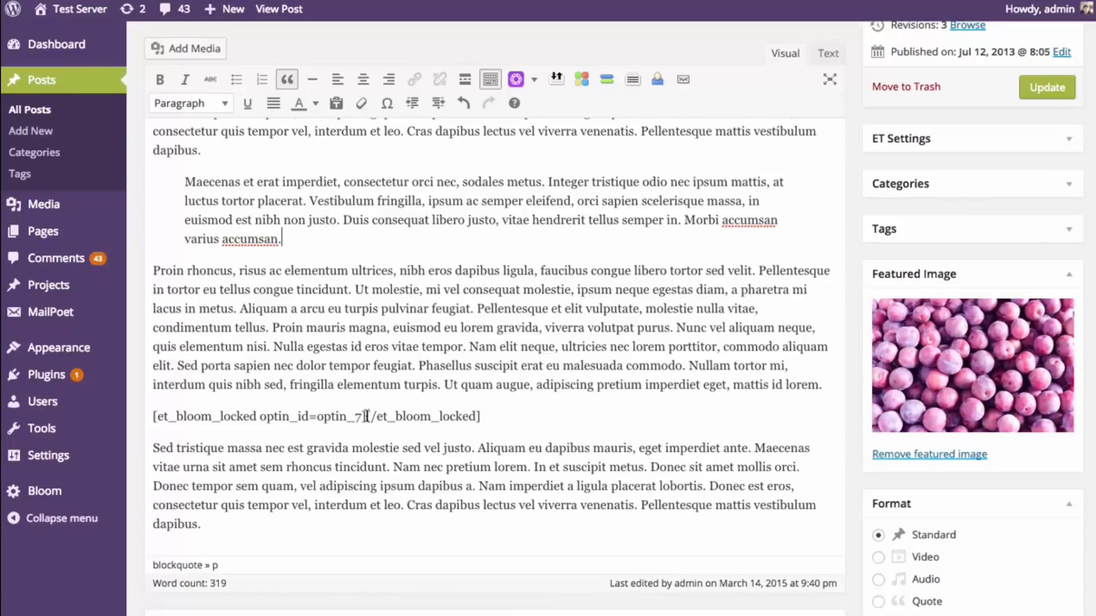
{"action": "left_click", "coordinate": [366, 416]}
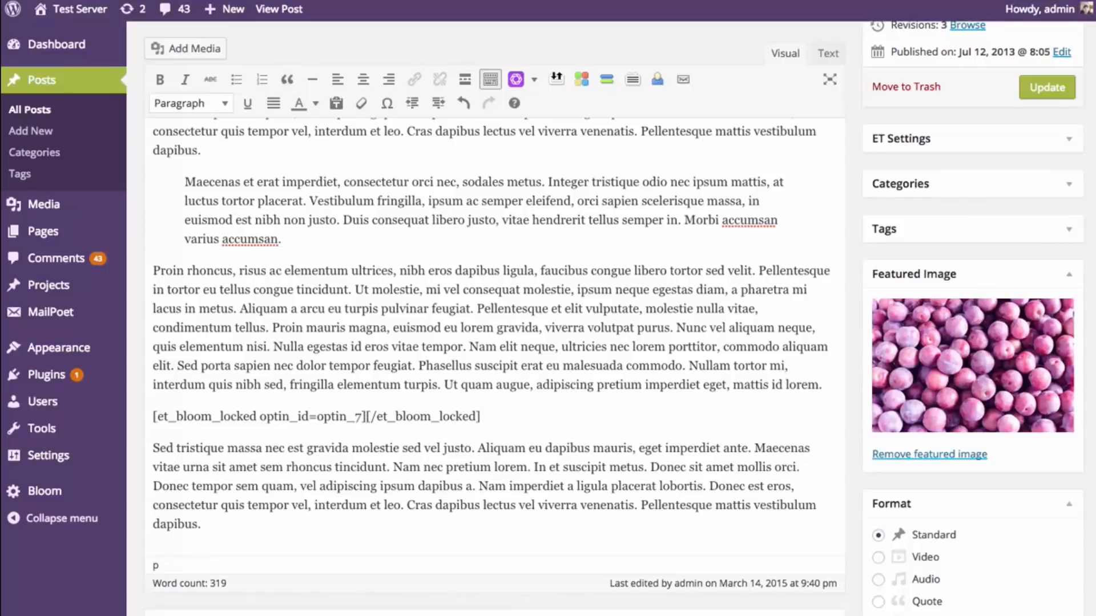
{"action": "key", "text": "Return"}
{"action": "left_click_drag", "start_coordinate": [391, 387], "coordinate": [138, 385]}
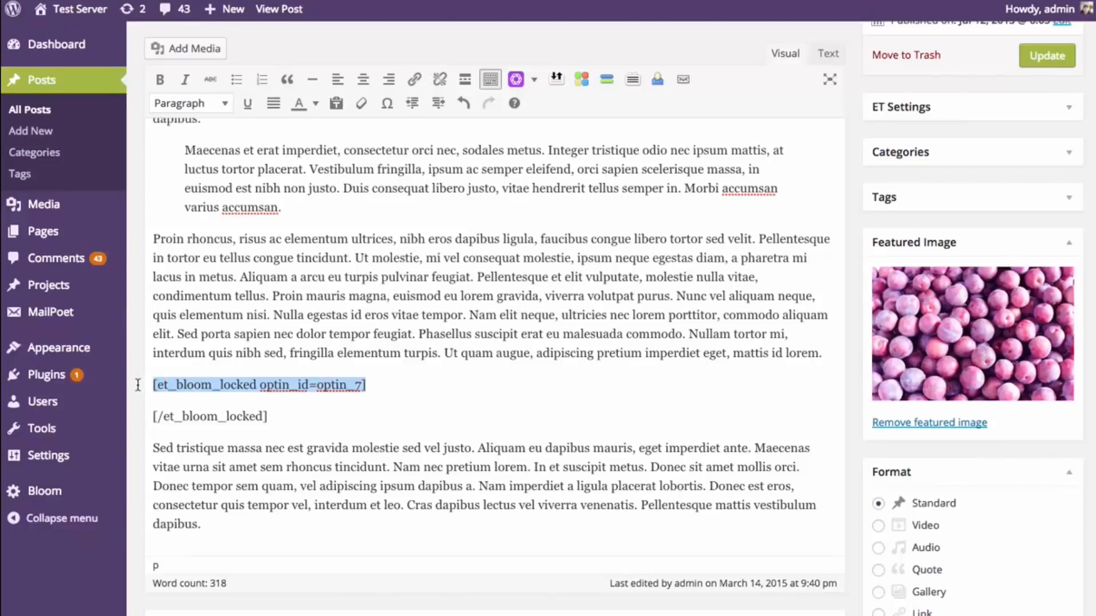
{"action": "left_click_drag", "start_coordinate": [281, 416], "coordinate": [147, 416]}
{"action": "left_click", "coordinate": [286, 404]}
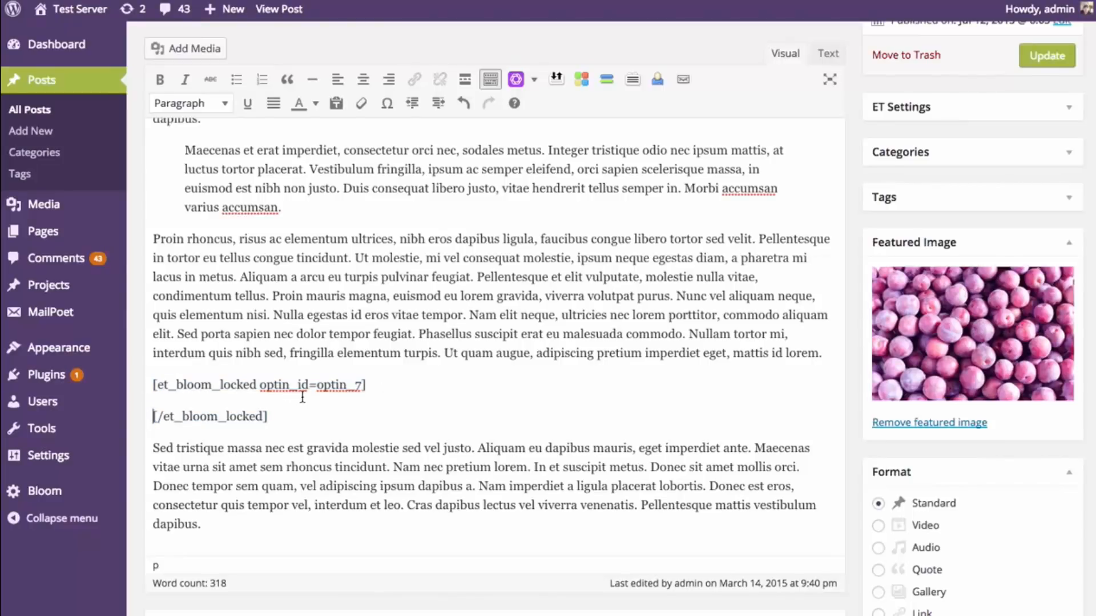
{"action": "left_click", "coordinate": [396, 385]}
{"action": "key", "text": "Return"}
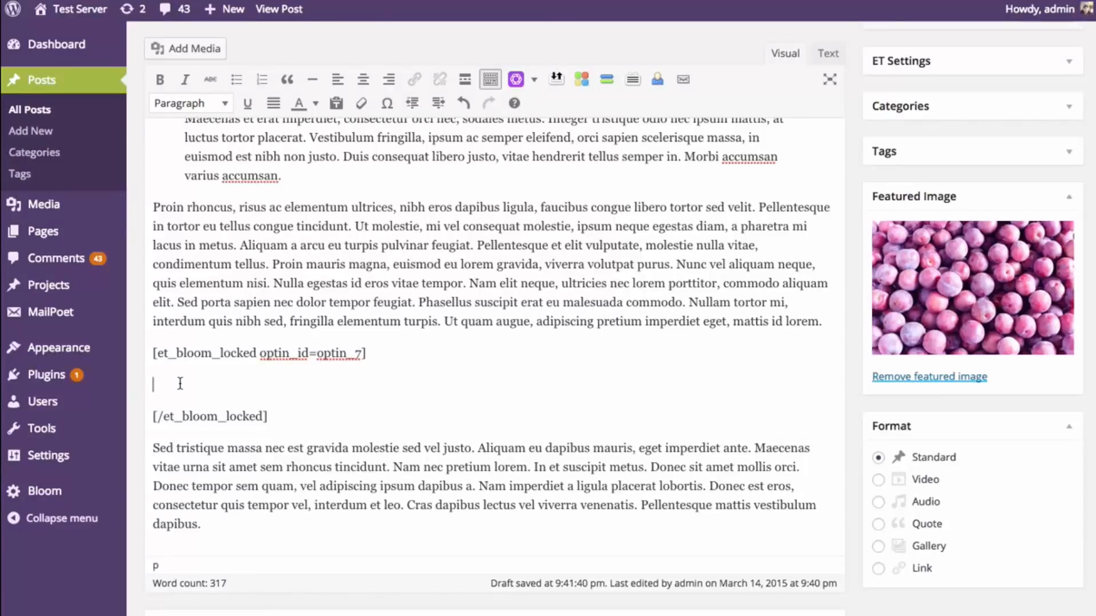
{"action": "type", "text": "Download Here"}
{"action": "left_click_drag", "start_coordinate": [299, 381], "coordinate": [150, 384]}
{"action": "left_click", "coordinate": [414, 79]}
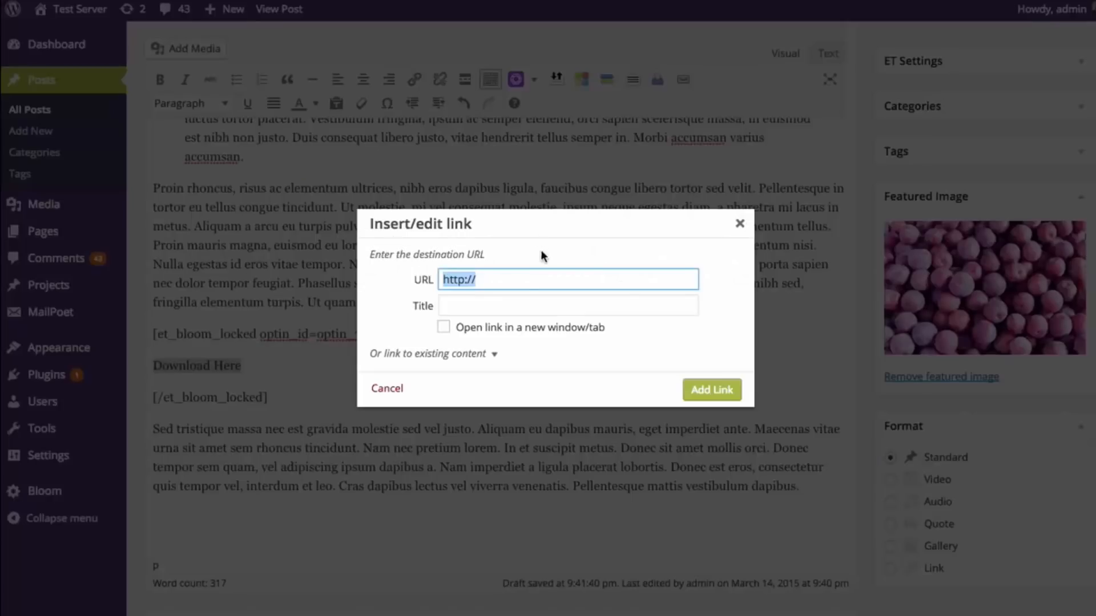
{"action": "type", "text": "el"}
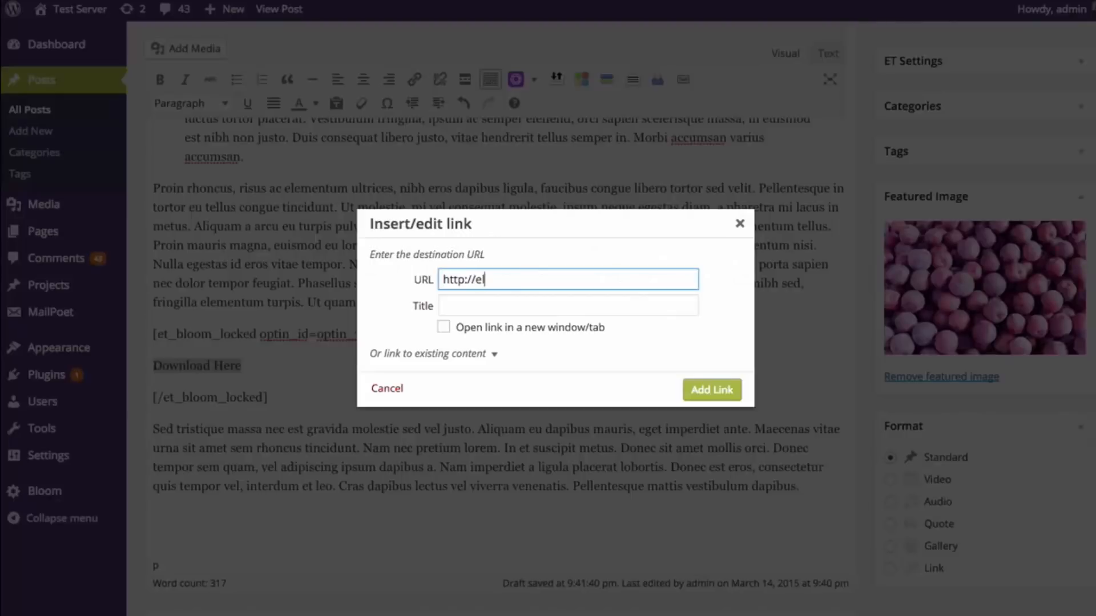
{"action": "type", "text": "egantthemes"}
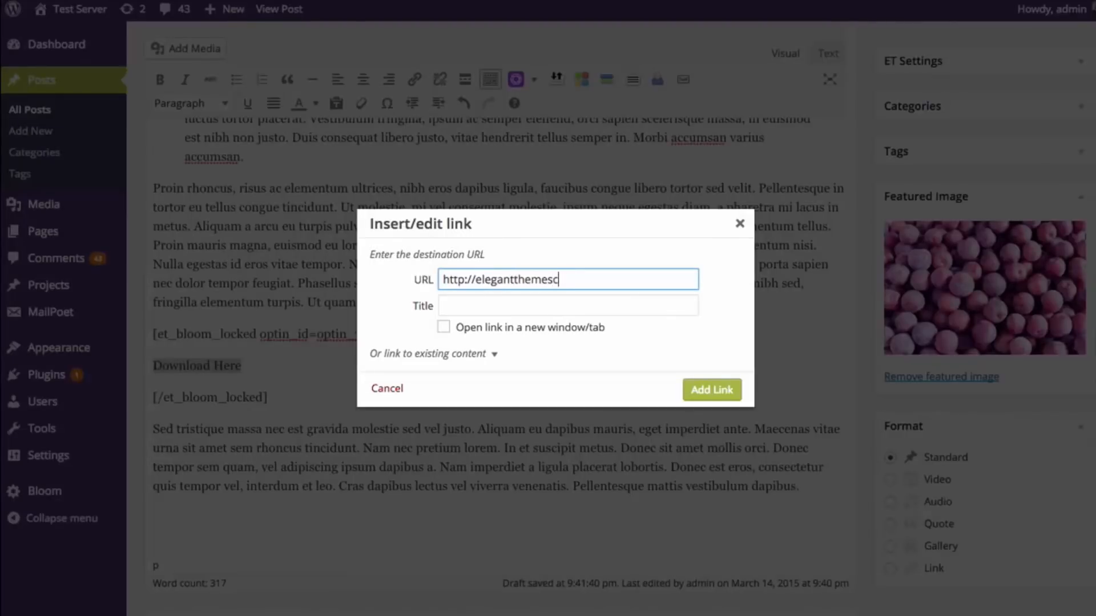
{"action": "type", "text": ".com/downloads/eboo"}
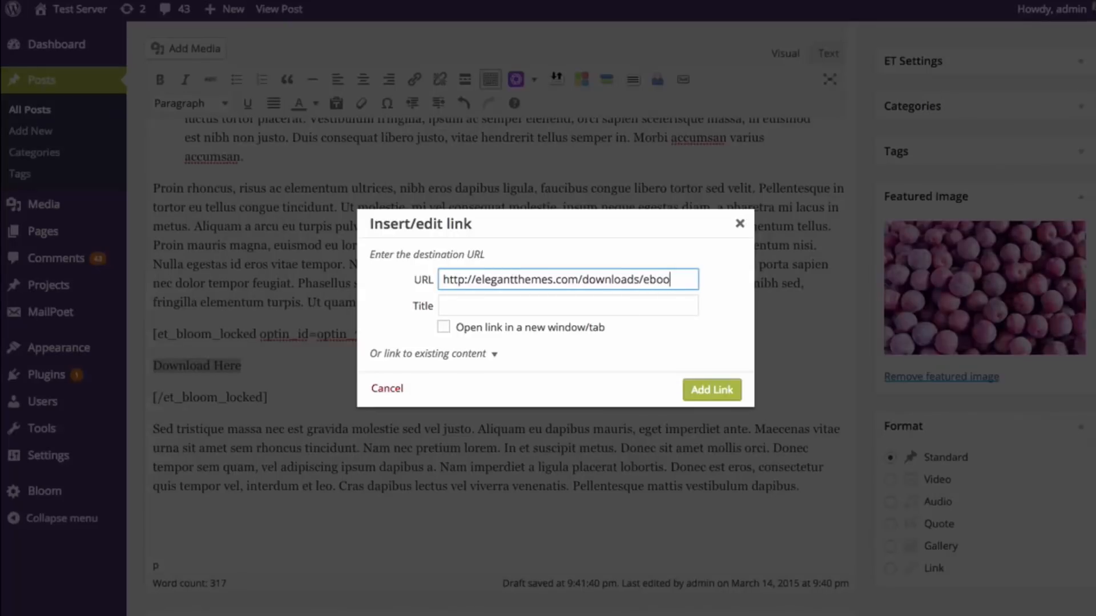
{"action": "type", "text": "k.zip"}
{"action": "left_click", "coordinate": [714, 391]}
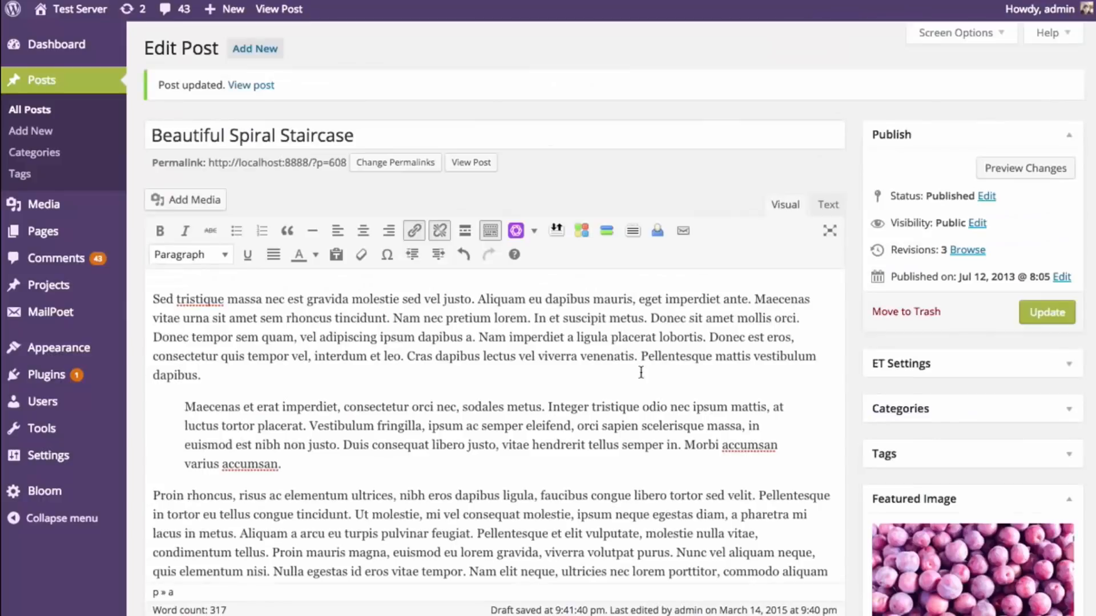
Update the post and check on the live page how the locked-content optin covers the download link.
{"action": "left_click", "coordinate": [1025, 309]}
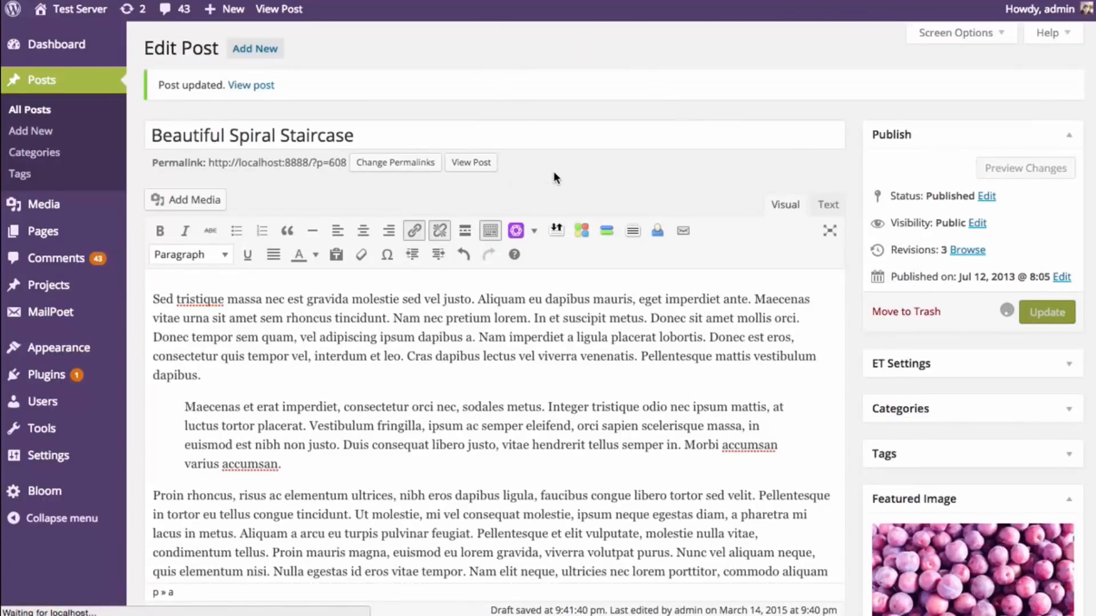
{"action": "left_click", "coordinate": [470, 165]}
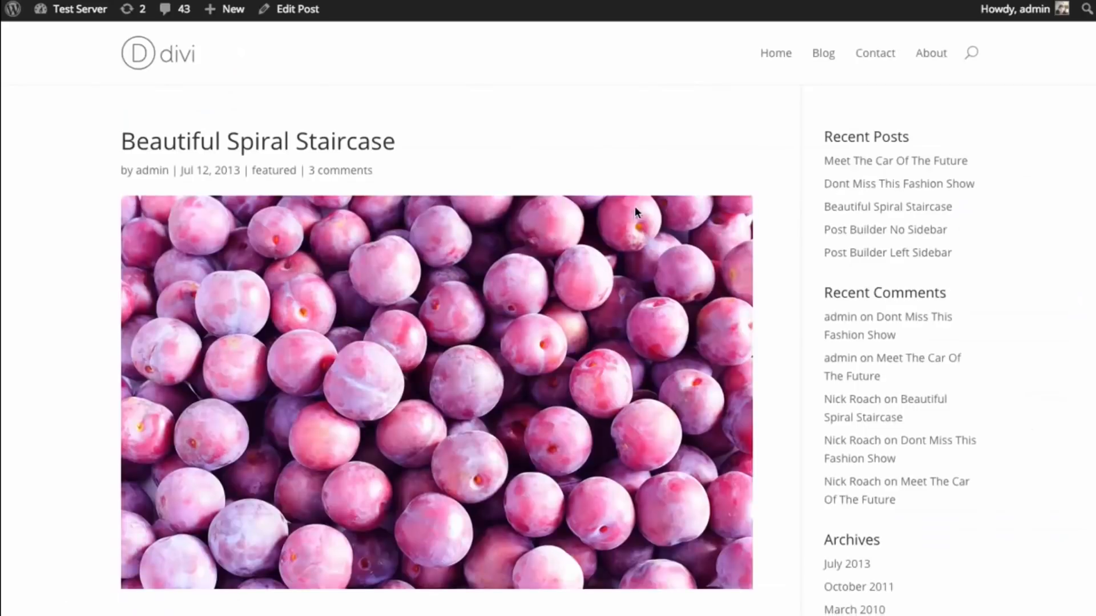
{"action": "scroll", "coordinate": [639, 208], "scroll_direction": "down", "scroll_amount": 7}
{"action": "scroll", "coordinate": [404, 383], "scroll_direction": "down", "scroll_amount": 2}
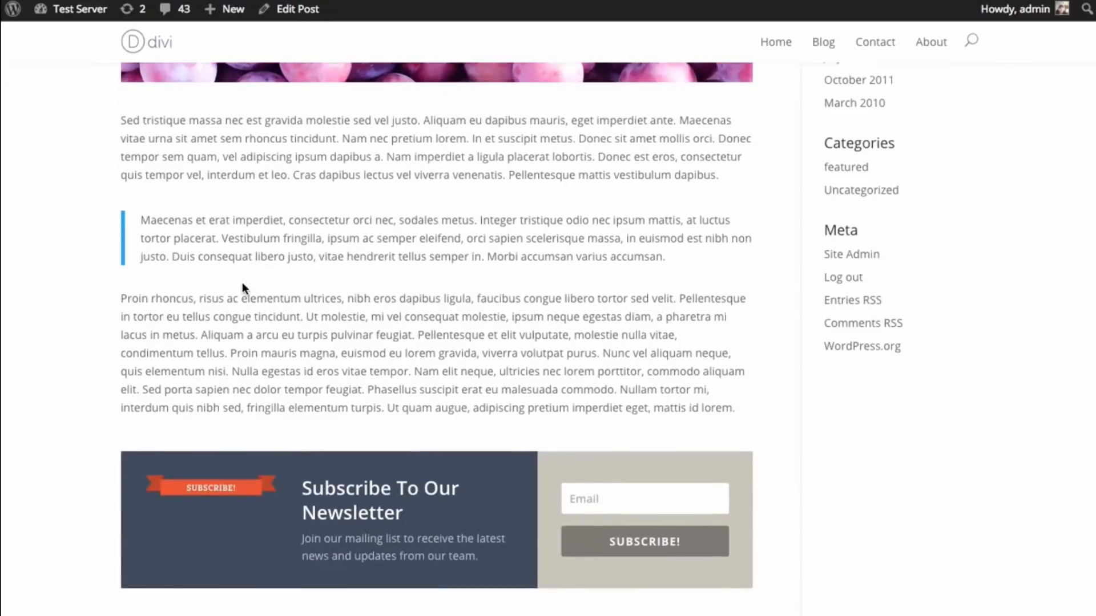
{"action": "scroll", "coordinate": [319, 288], "scroll_direction": "down", "scroll_amount": 2}
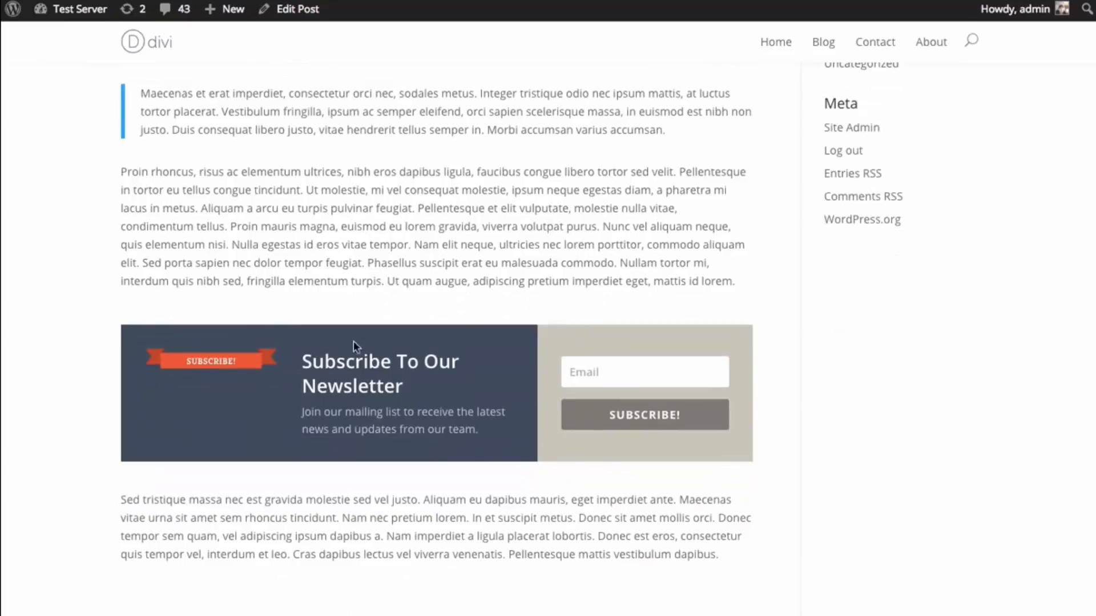
{"action": "scroll", "coordinate": [477, 427], "scroll_direction": "down", "scroll_amount": 1}
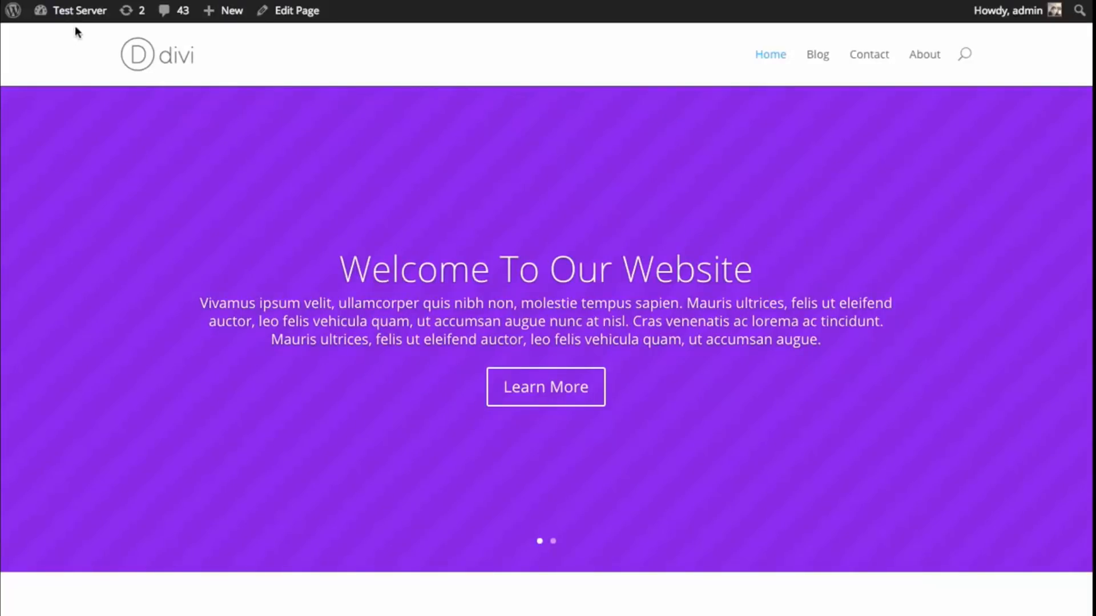
Export the Bloom settings from its Import & Export page, and browse the Downloads folder for a settings file to import.
{"action": "left_click", "coordinate": [80, 10]}
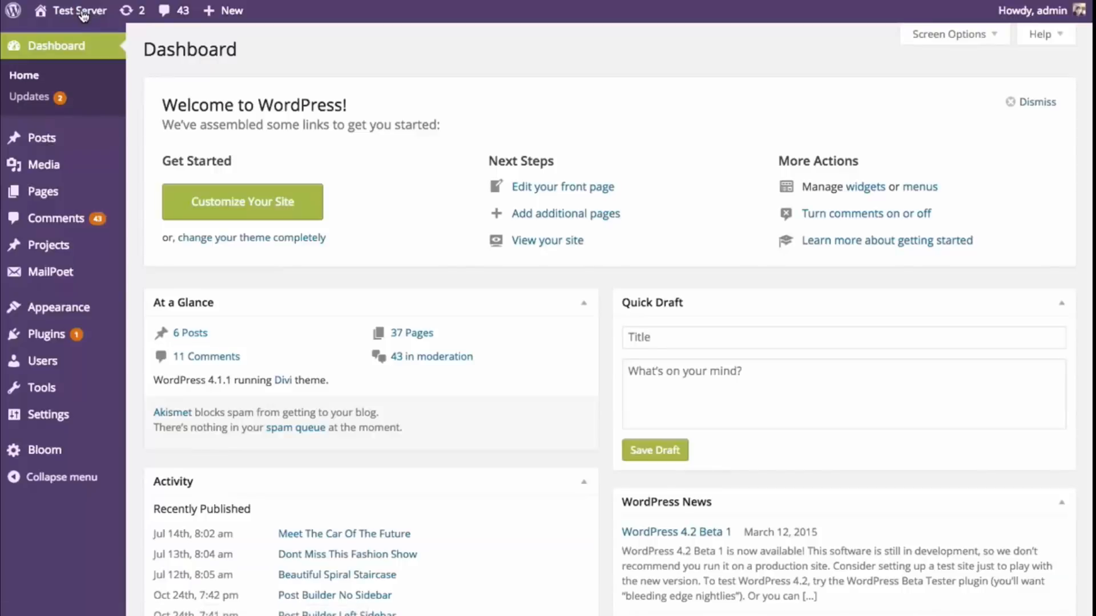
{"action": "mouse_move", "coordinate": [56, 452]}
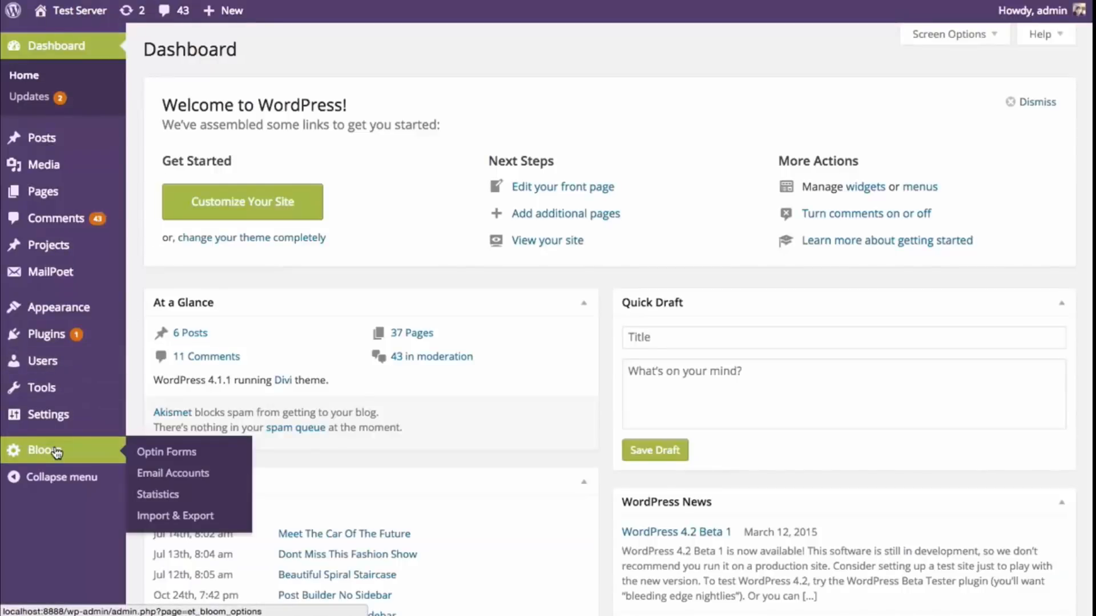
{"action": "left_click", "coordinate": [191, 520]}
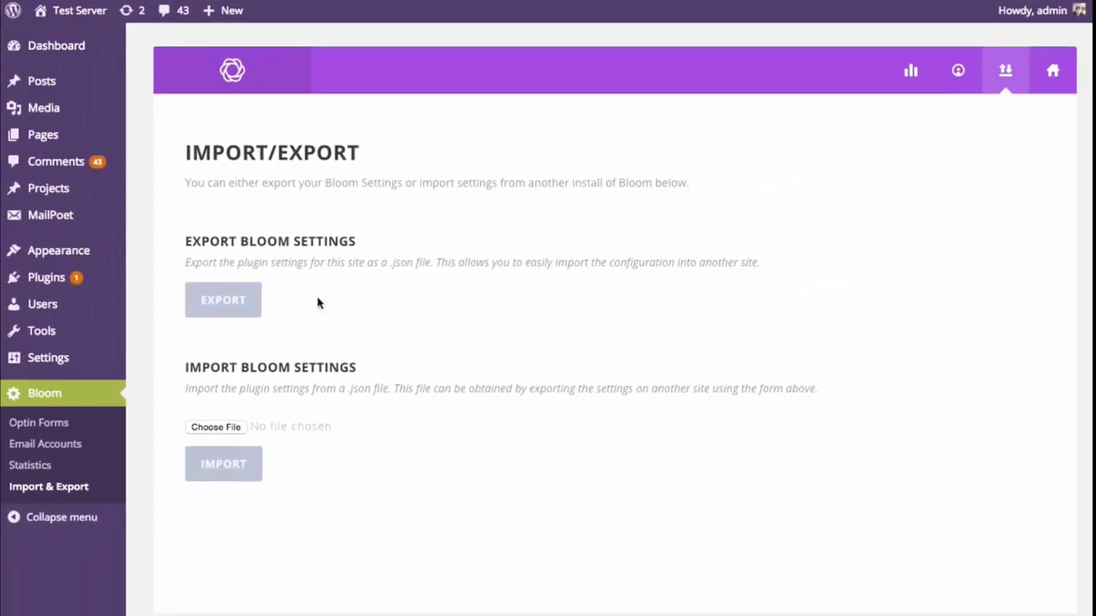
{"action": "left_click", "coordinate": [257, 311]}
{"action": "left_click", "coordinate": [218, 428]}
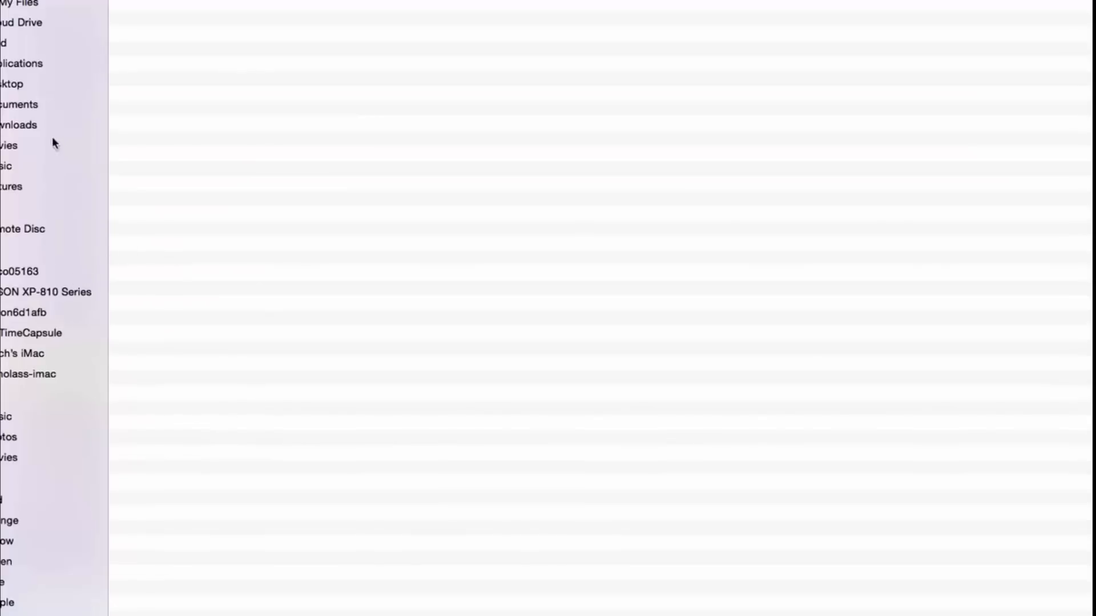
{"action": "left_click", "coordinate": [26, 125]}
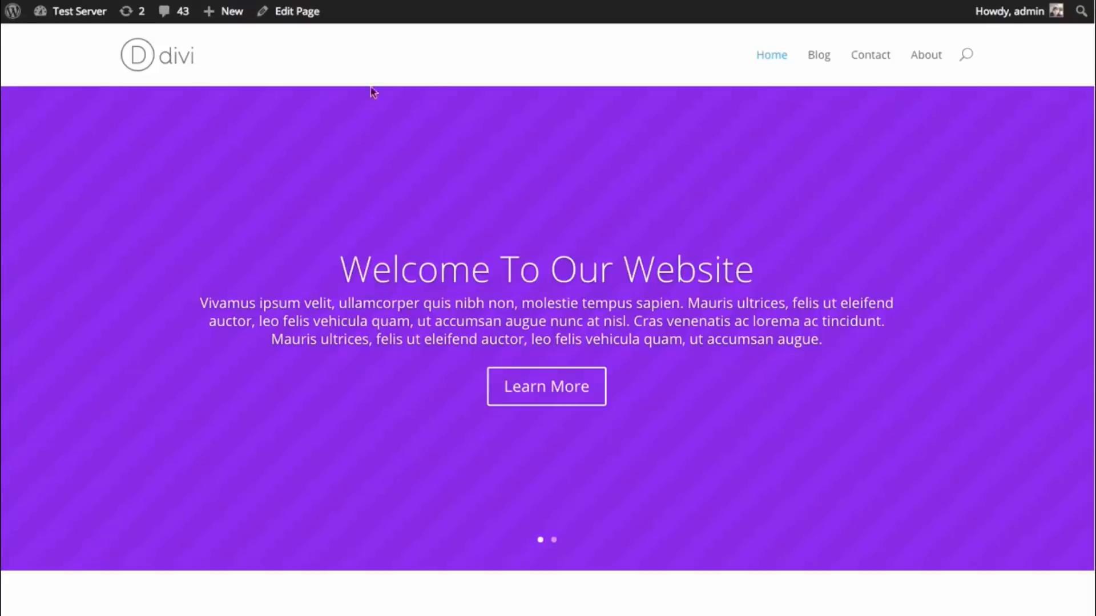
Go from the live site to Bloom's Optin Forms and start a new Below Post optin.
{"action": "left_click", "coordinate": [73, 14]}
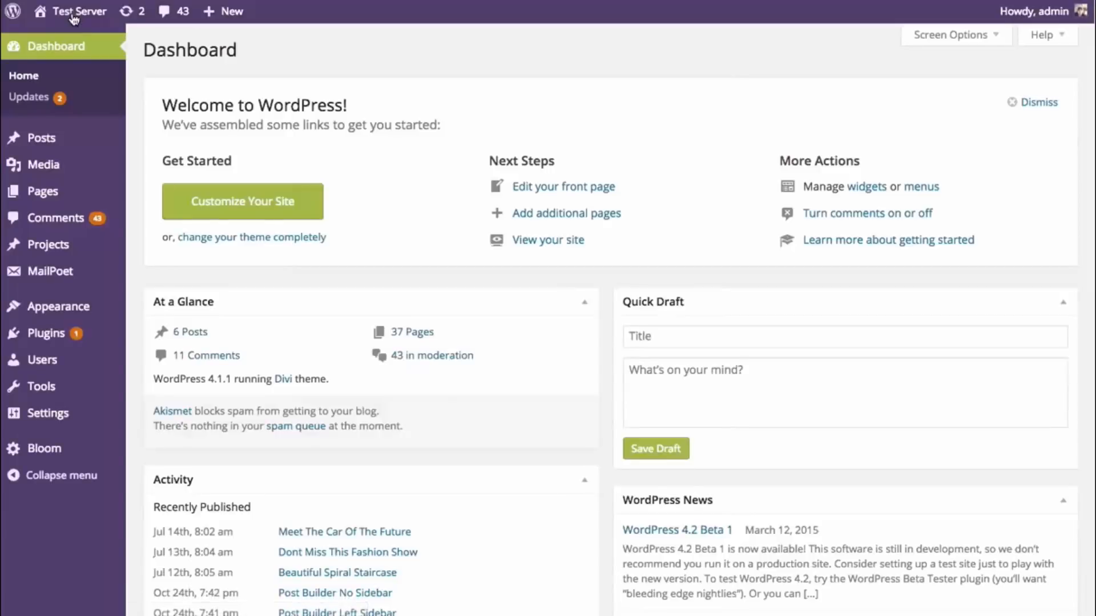
{"action": "mouse_move", "coordinate": [19, 460]}
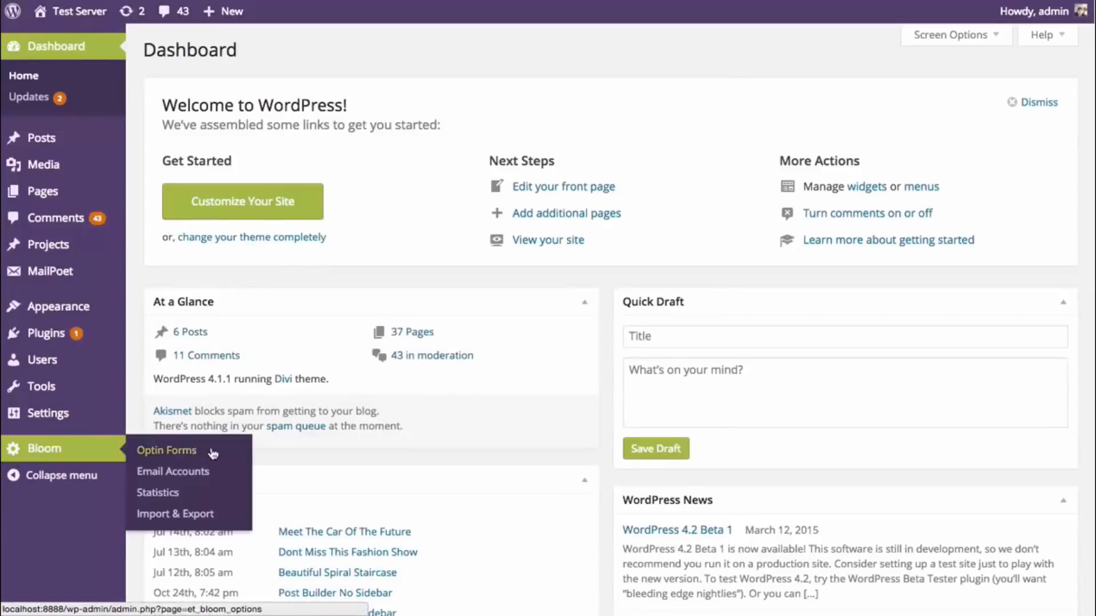
{"action": "left_click", "coordinate": [182, 453]}
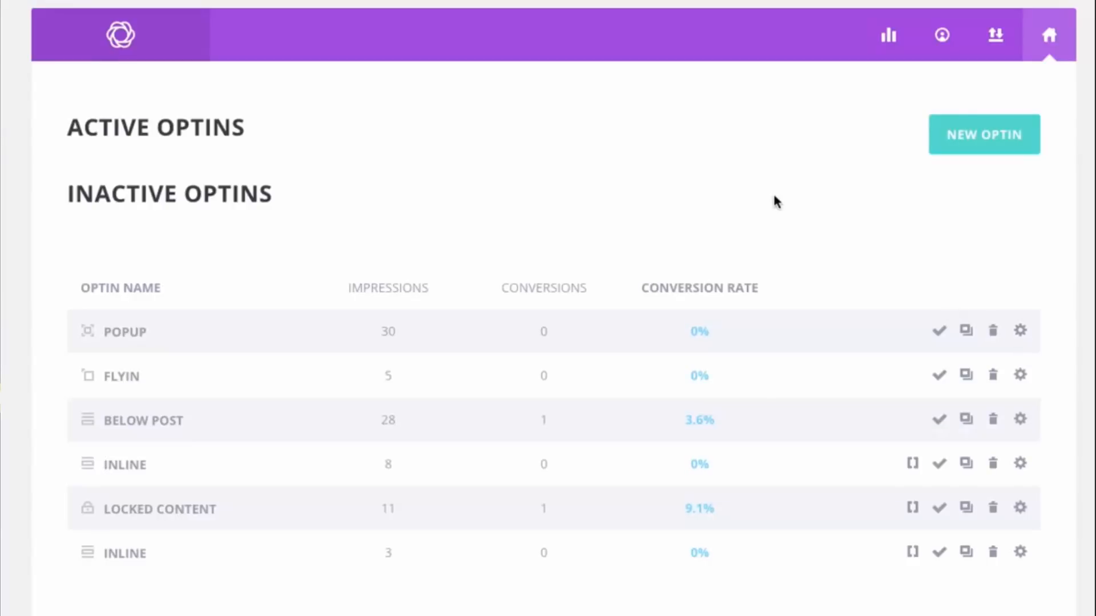
{"action": "left_click", "coordinate": [972, 142]}
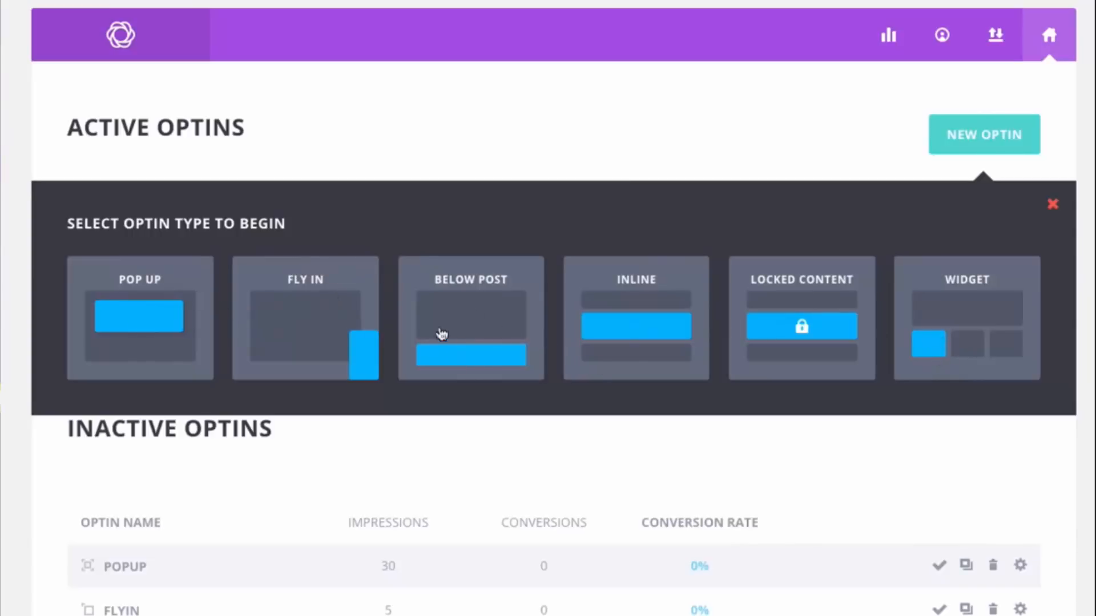
{"action": "left_click", "coordinate": [483, 301]}
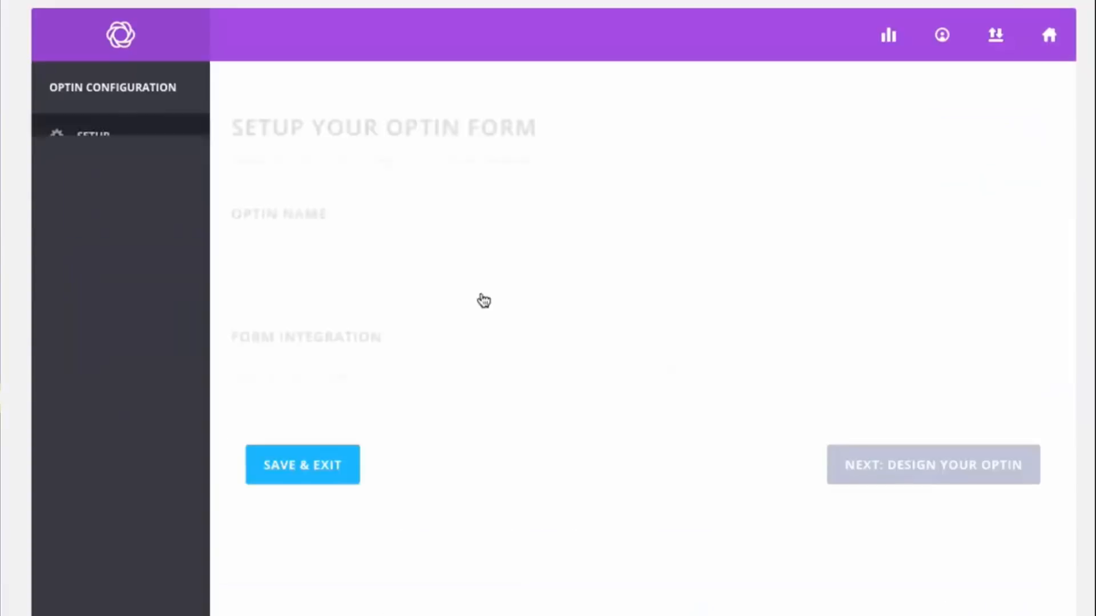
Name the new optin "Below The Post".
{"action": "left_click", "coordinate": [402, 263]}
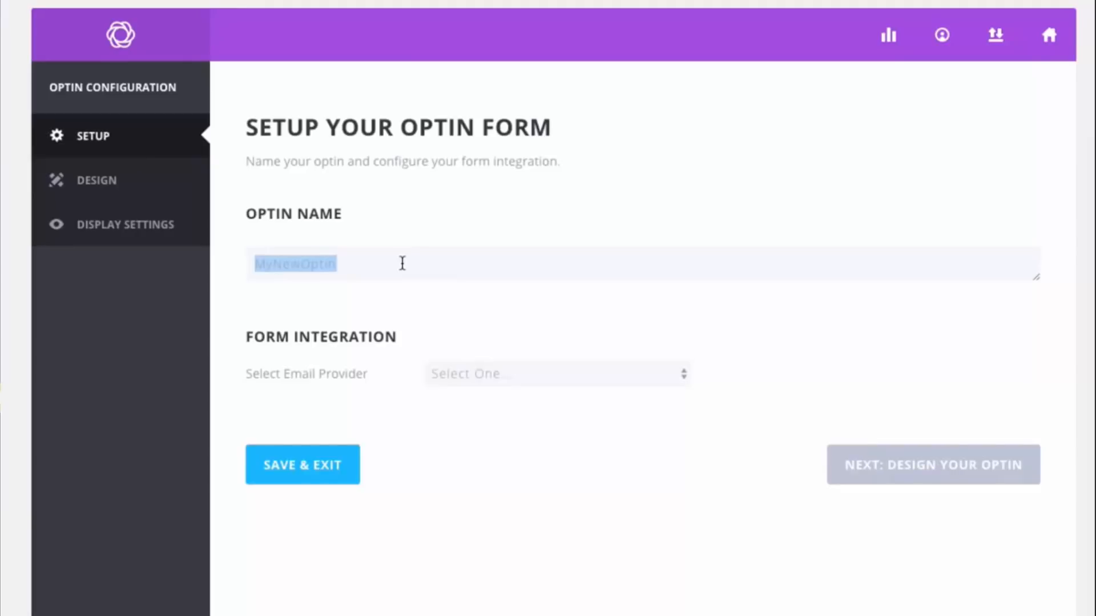
{"action": "type", "text": "Below"}
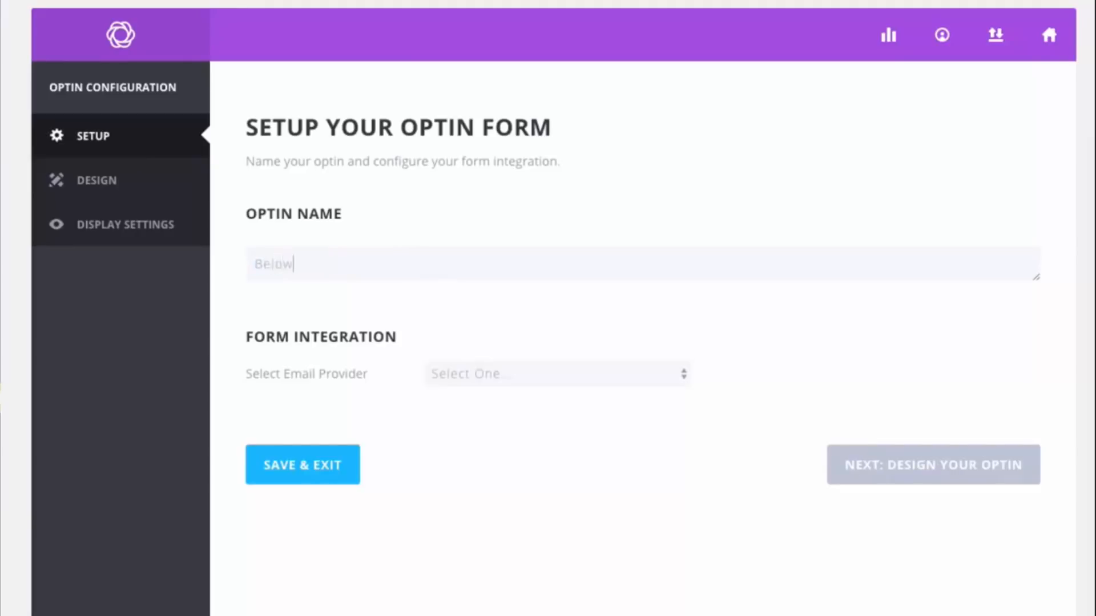
{"action": "type", "text": " The Post"}
Set the email provider to AWeber with the AWeber account and the awlist3423452 list, and continue to the optin's design.
{"action": "left_click", "coordinate": [608, 374]}
{"action": "left_click", "coordinate": [568, 407]}
{"action": "left_click", "coordinate": [521, 421]}
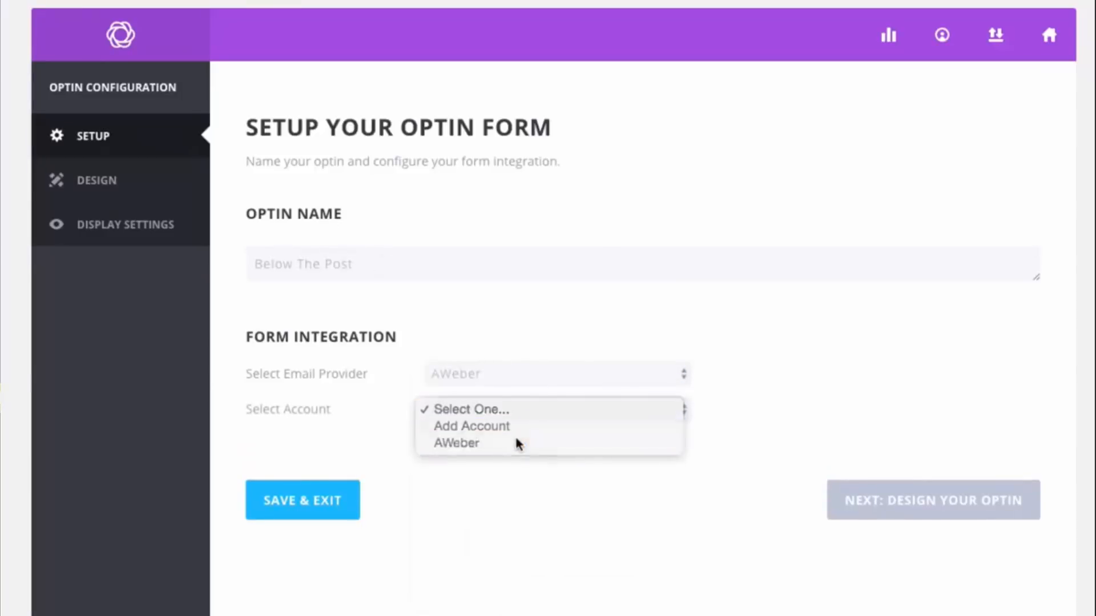
{"action": "left_click", "coordinate": [517, 443]}
{"action": "left_click", "coordinate": [517, 450]}
{"action": "left_click", "coordinate": [503, 463]}
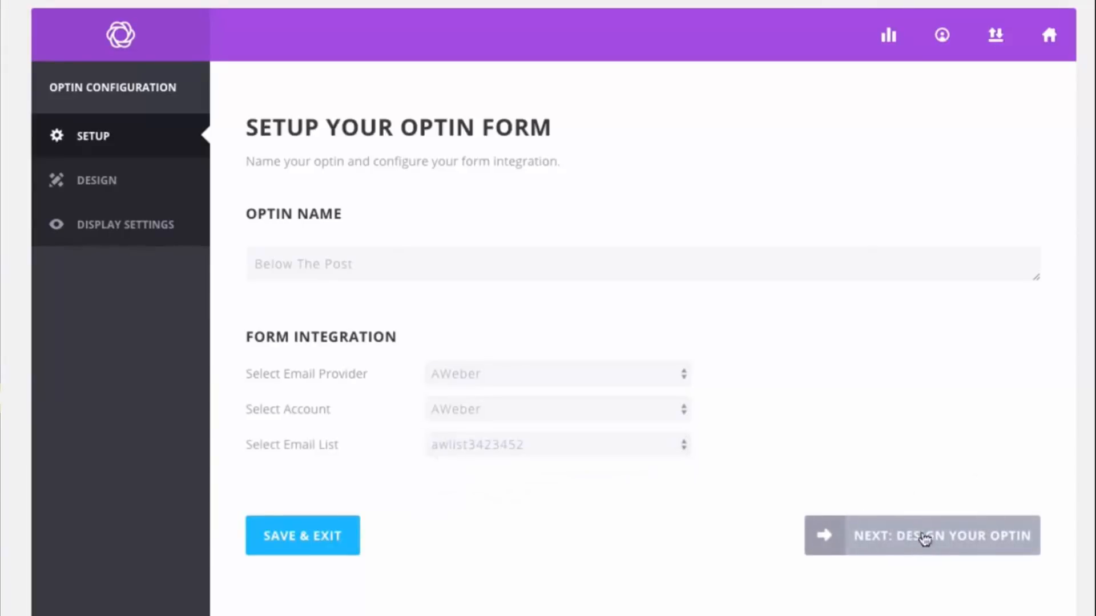
{"action": "left_click", "coordinate": [937, 537]}
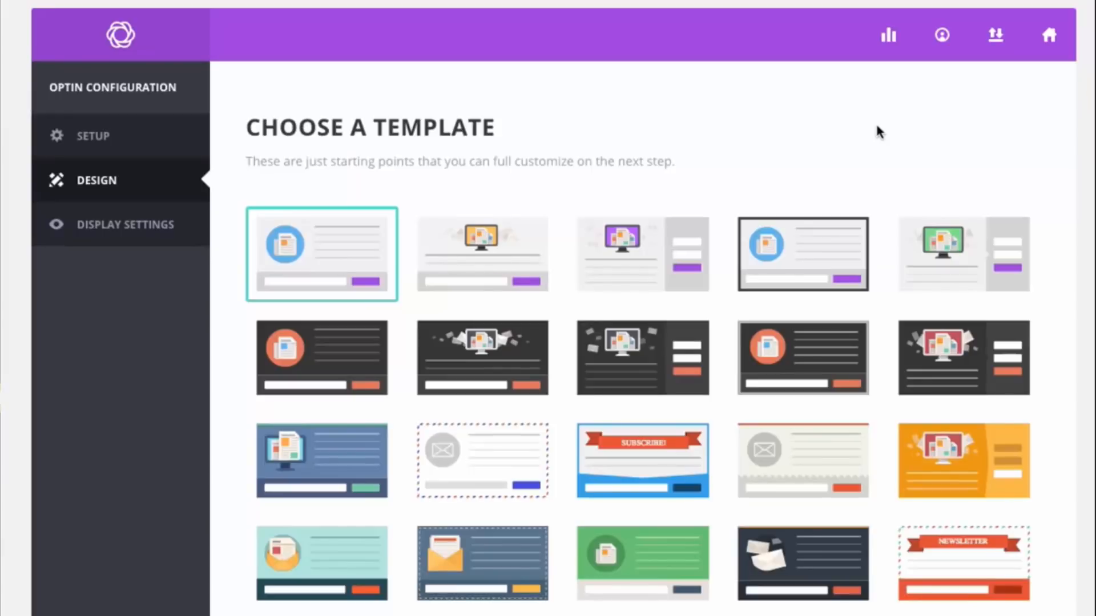
Look through the gallery of optin templates, comparing their layouts and color variations.
{"action": "scroll", "coordinate": [876, 126], "scroll_direction": "down", "scroll_amount": 10}
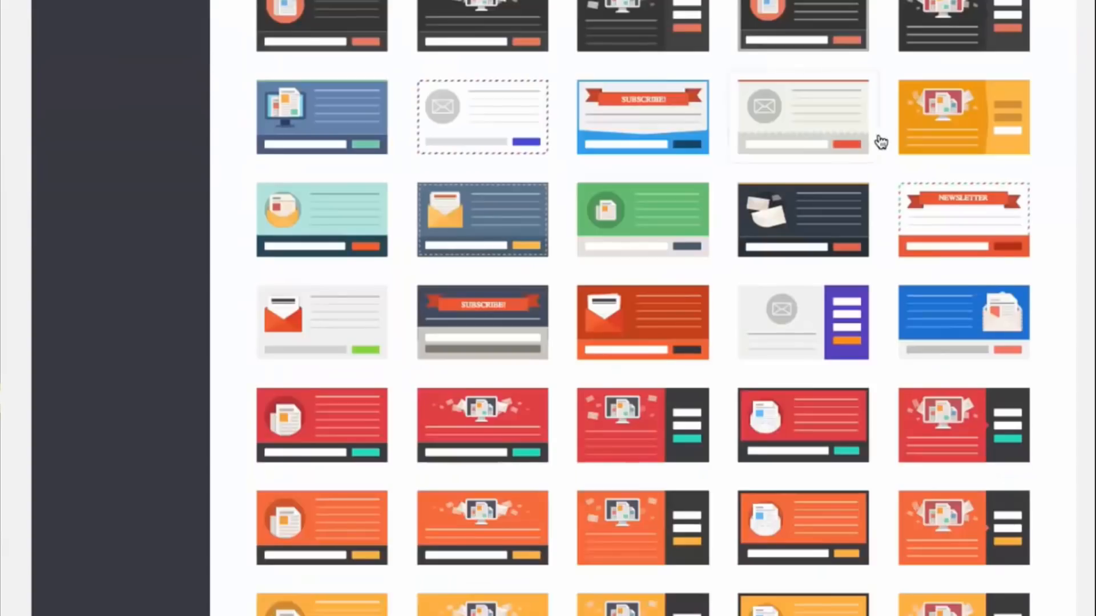
{"action": "scroll", "coordinate": [882, 139], "scroll_direction": "down", "scroll_amount": 20}
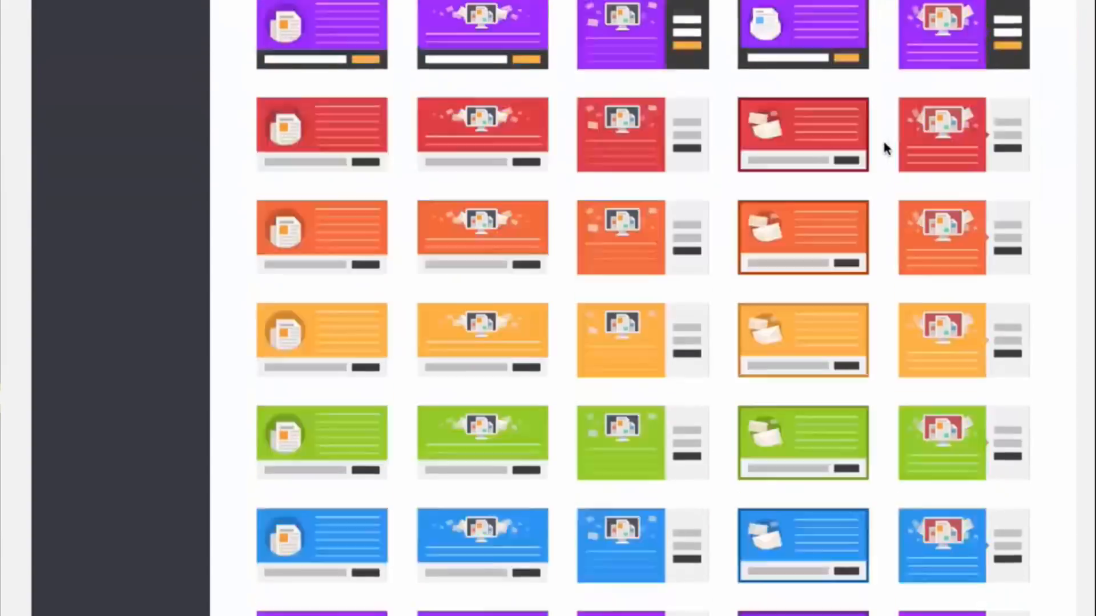
{"action": "scroll", "coordinate": [882, 139], "scroll_direction": "down", "scroll_amount": 5}
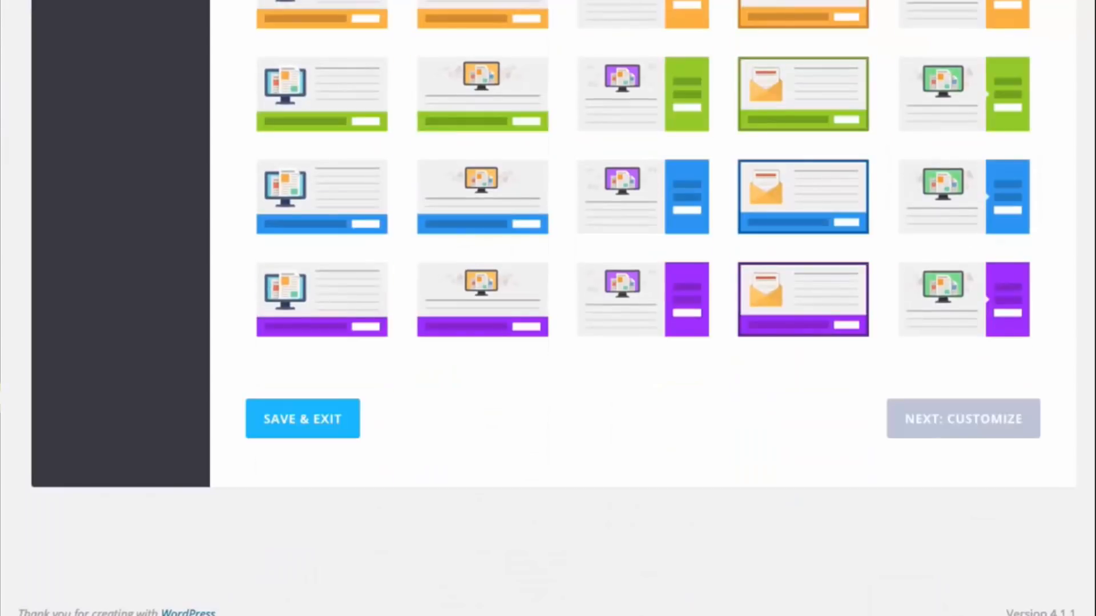
{"action": "scroll", "coordinate": [882, 139], "scroll_direction": "up", "scroll_amount": 7}
{"action": "scroll", "coordinate": [642, 308], "scroll_direction": "up", "scroll_amount": 15}
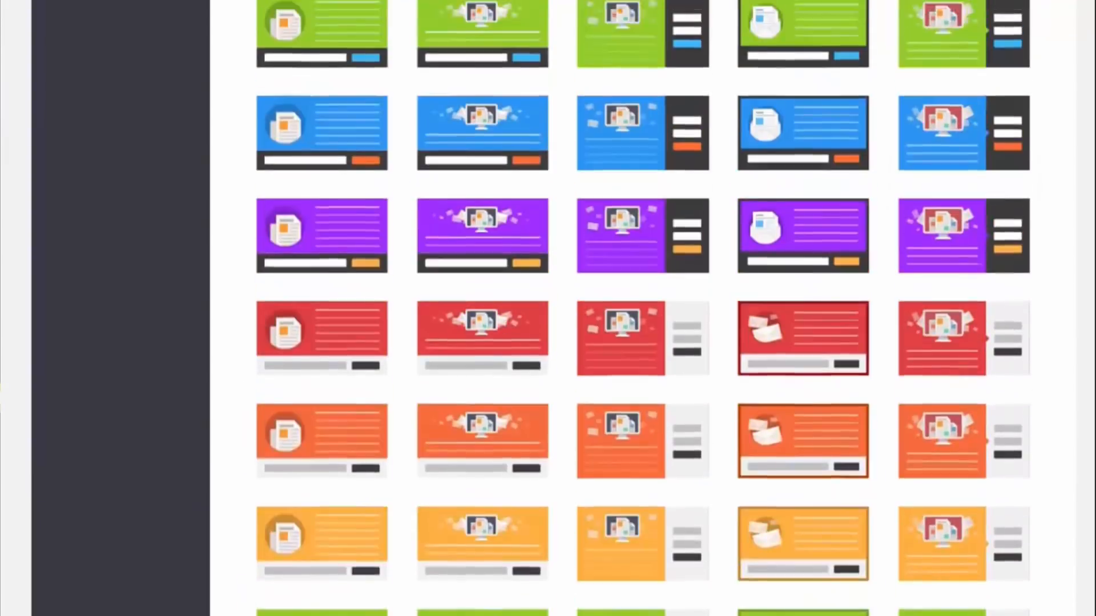
{"action": "scroll", "coordinate": [643, 308], "scroll_direction": "up", "scroll_amount": 7}
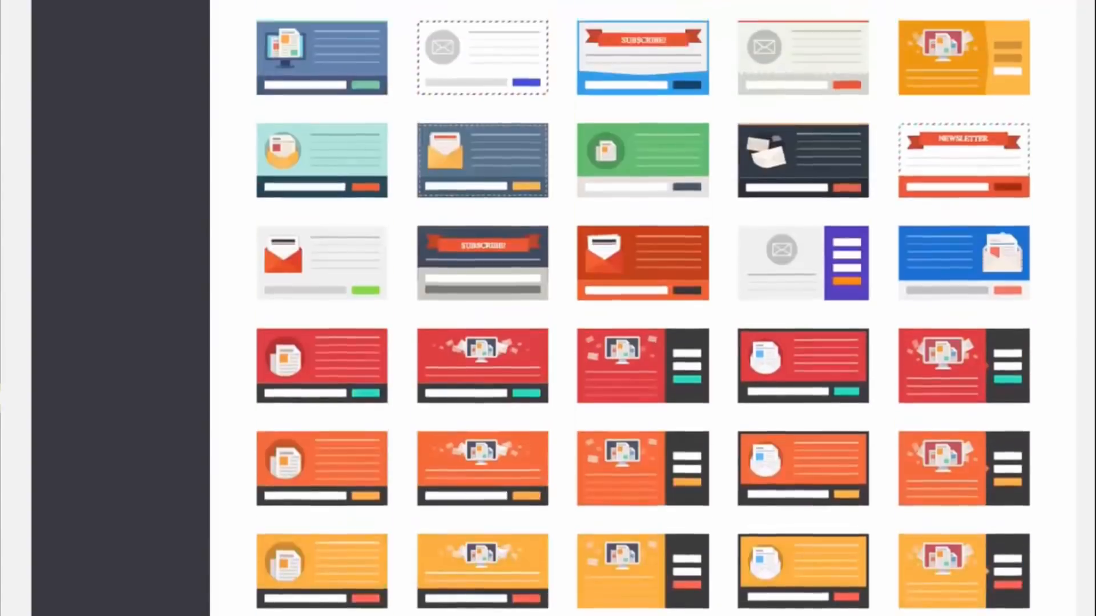
{"action": "scroll", "coordinate": [642, 309], "scroll_direction": "down", "scroll_amount": 20}
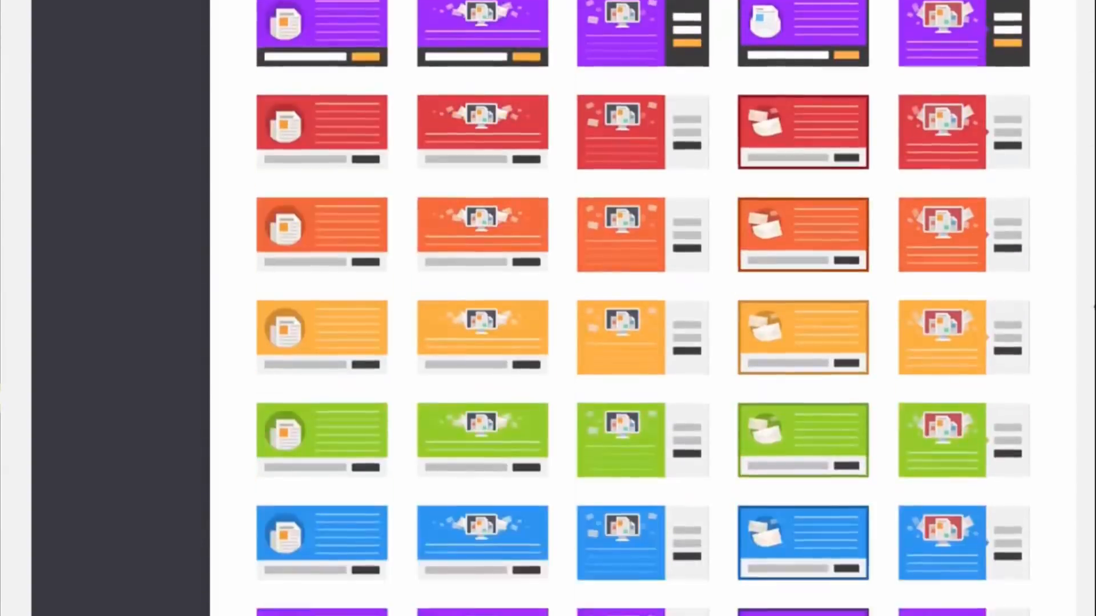
{"action": "scroll", "coordinate": [1092, 468], "scroll_direction": "up", "scroll_amount": 10}
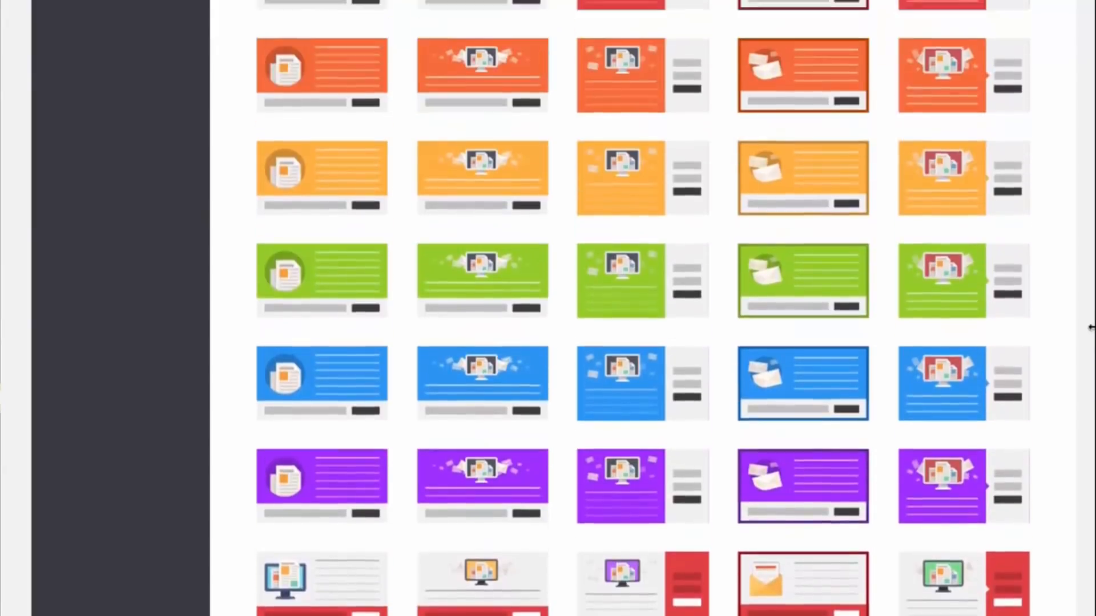
{"action": "left_click_drag", "start_coordinate": [1091, 327], "coordinate": [1093, 163]}
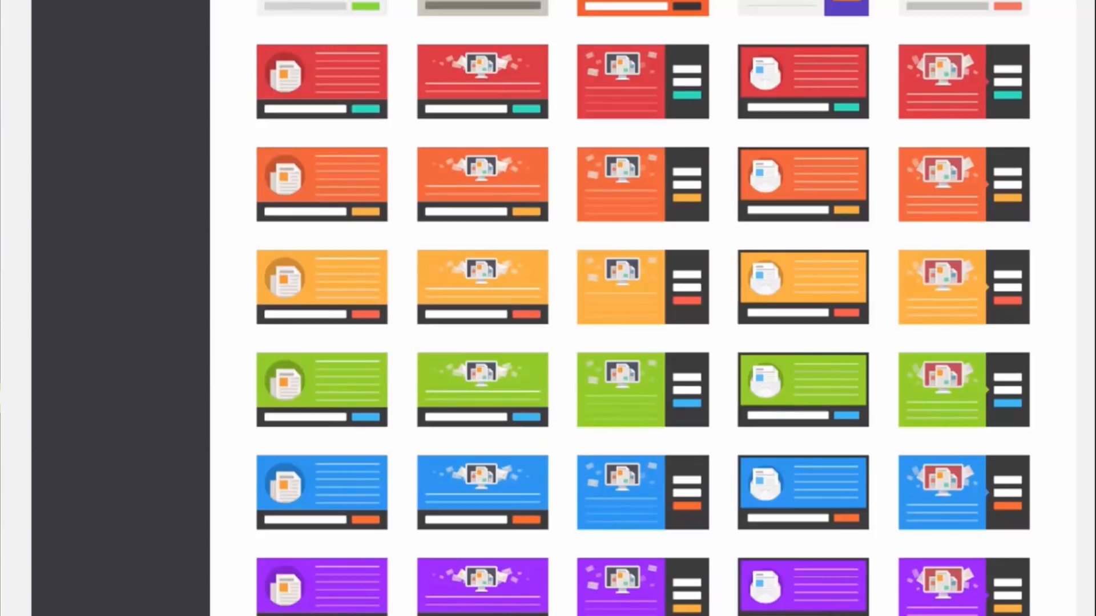
{"action": "scroll", "coordinate": [643, 308], "scroll_direction": "up", "scroll_amount": 4}
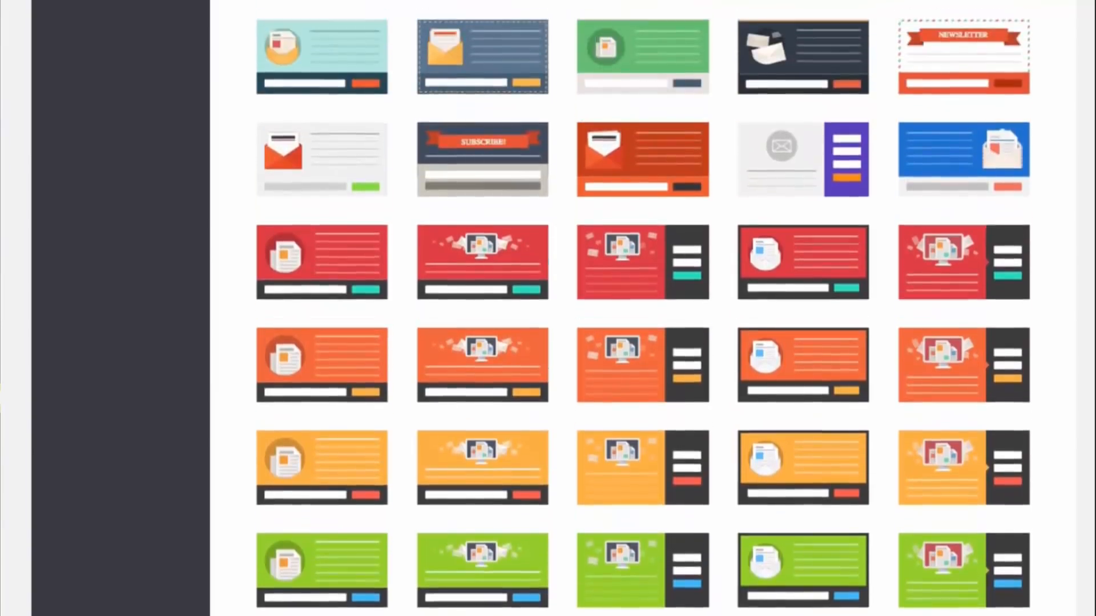
{"action": "scroll", "coordinate": [643, 308], "scroll_direction": "up", "scroll_amount": 1}
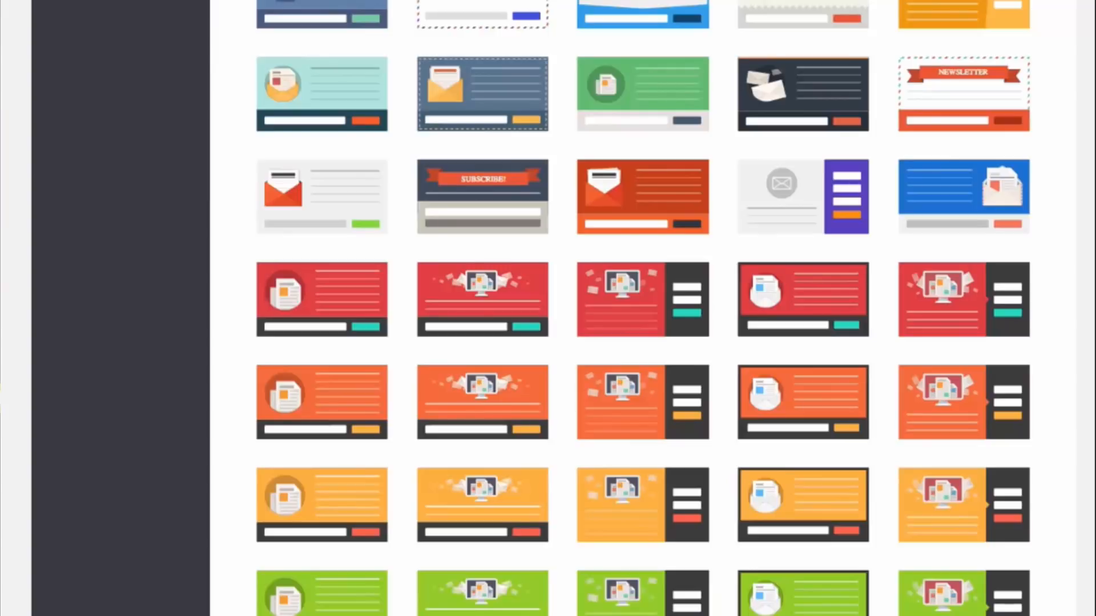
{"action": "scroll", "coordinate": [639, 309], "scroll_direction": "up", "scroll_amount": 3}
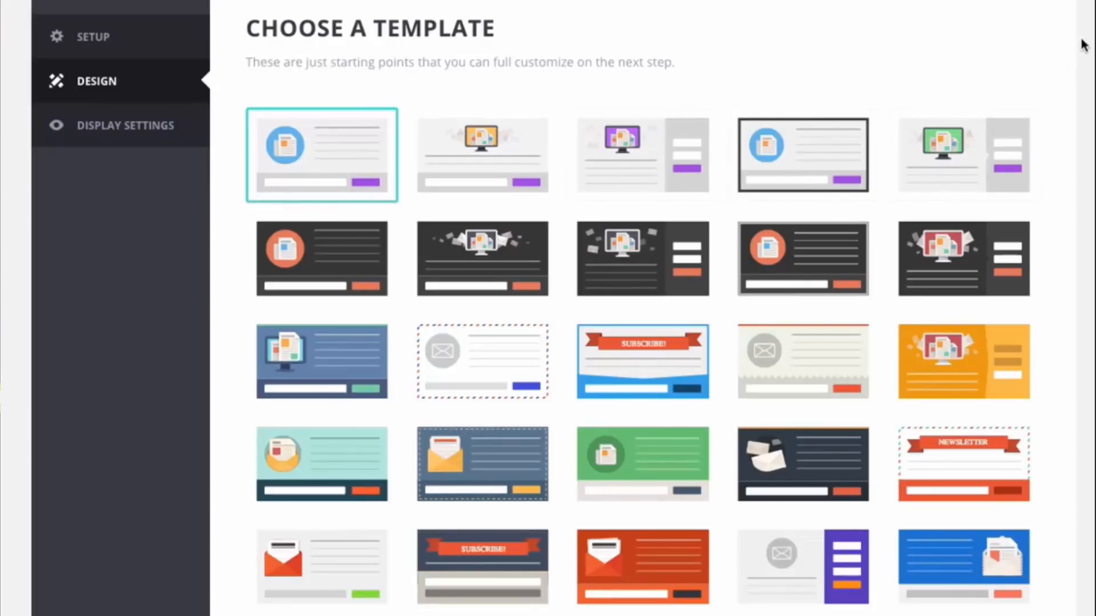
{"action": "scroll", "coordinate": [1083, 45], "scroll_direction": "down", "scroll_amount": 4}
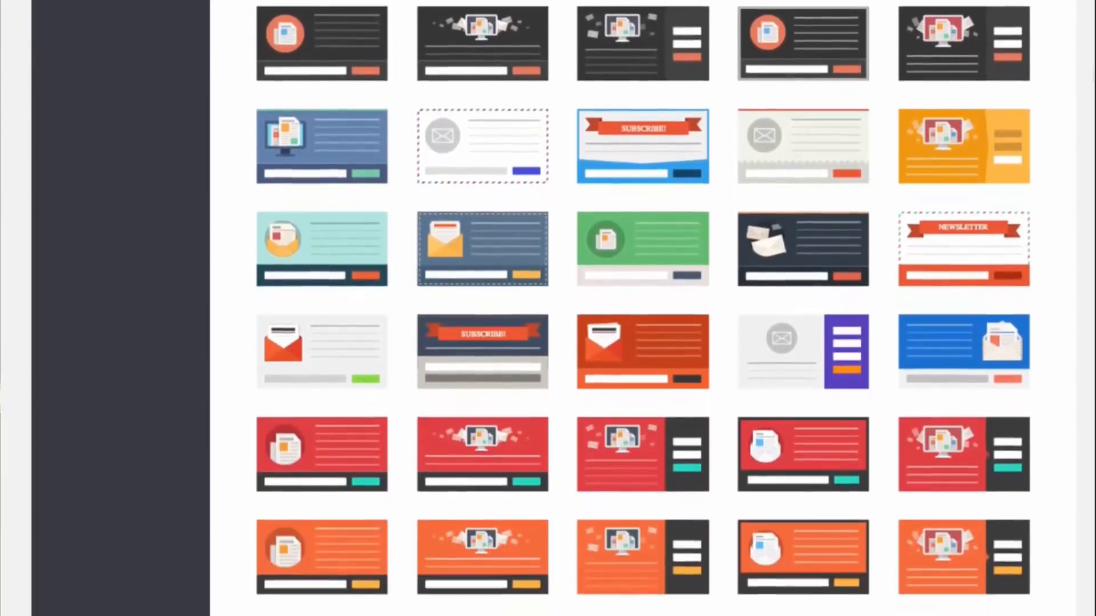
{"action": "scroll", "coordinate": [1085, 134], "scroll_direction": "down", "scroll_amount": 8}
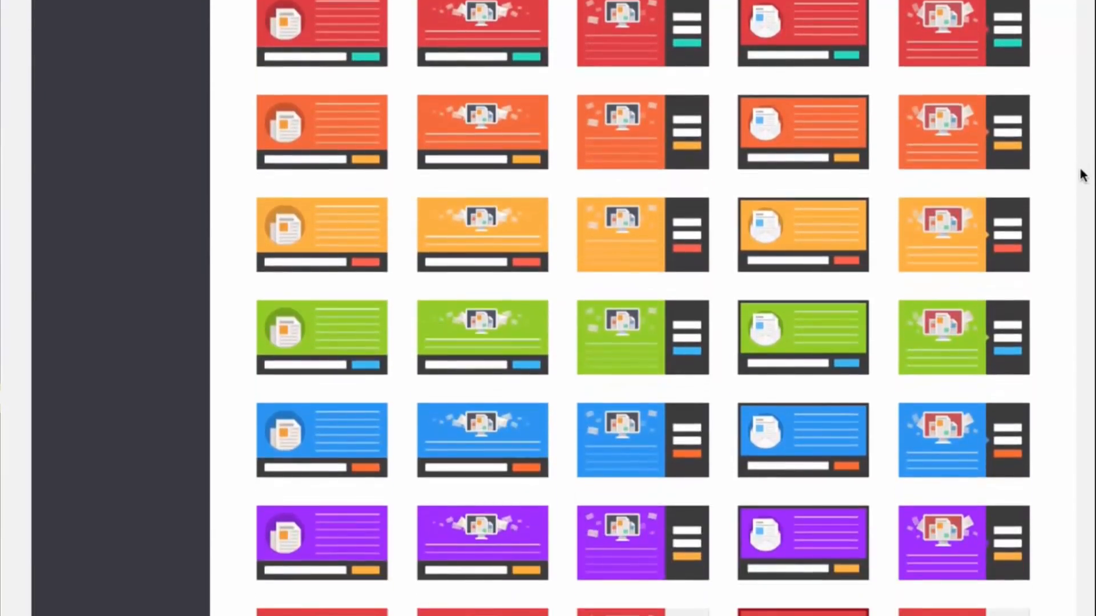
{"action": "scroll", "coordinate": [1083, 171], "scroll_direction": "up", "scroll_amount": 1}
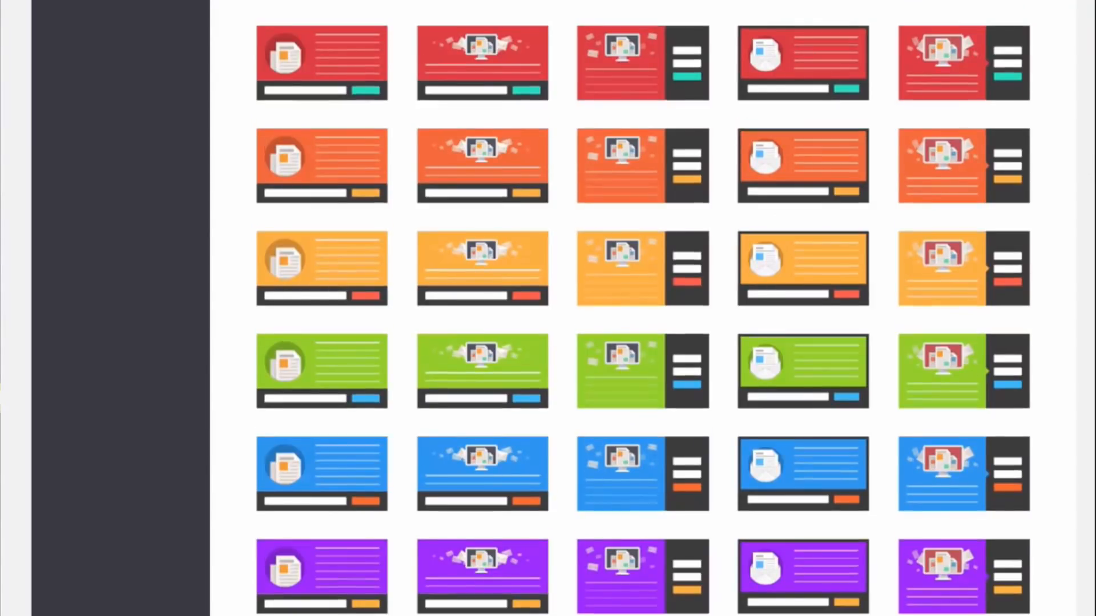
{"action": "scroll", "coordinate": [768, 203], "scroll_direction": "up", "scroll_amount": 1}
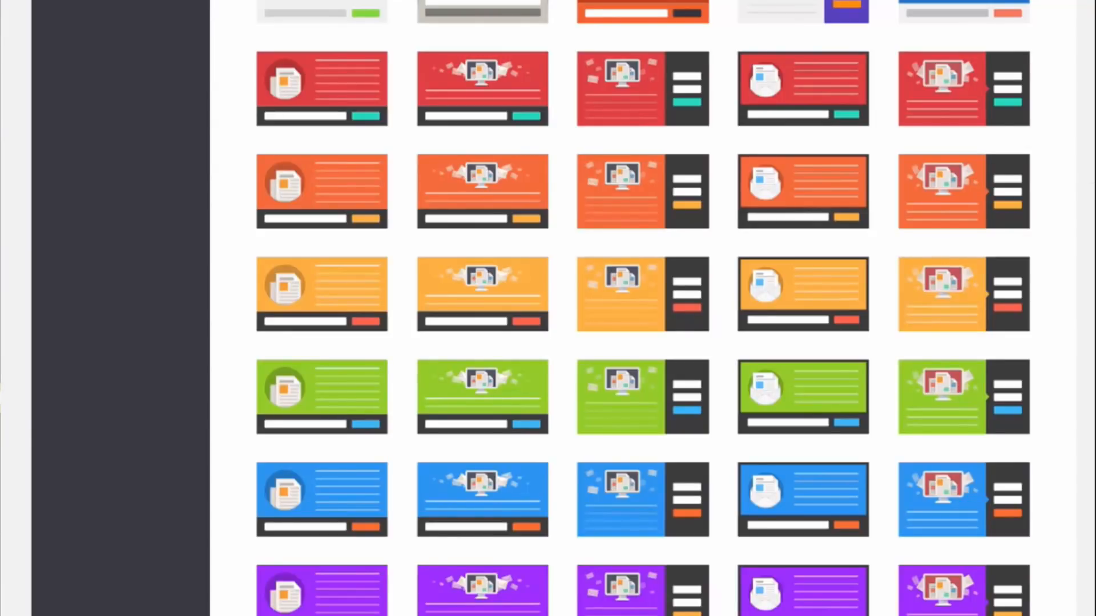
Choose the red template with the image above the text and a dark form area with teal button, and continue to customization.
{"action": "scroll", "coordinate": [642, 308], "scroll_direction": "up", "scroll_amount": 3}
{"action": "scroll", "coordinate": [642, 308], "scroll_direction": "down", "scroll_amount": 1}
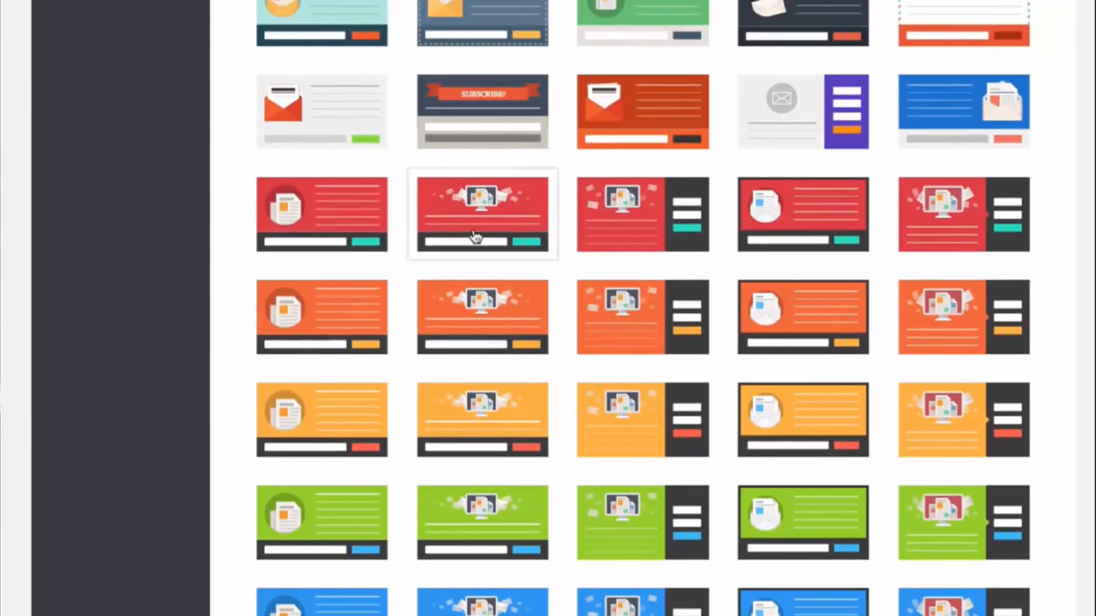
{"action": "left_click", "coordinate": [476, 236]}
{"action": "scroll", "coordinate": [511, 435], "scroll_direction": "down", "scroll_amount": 10}
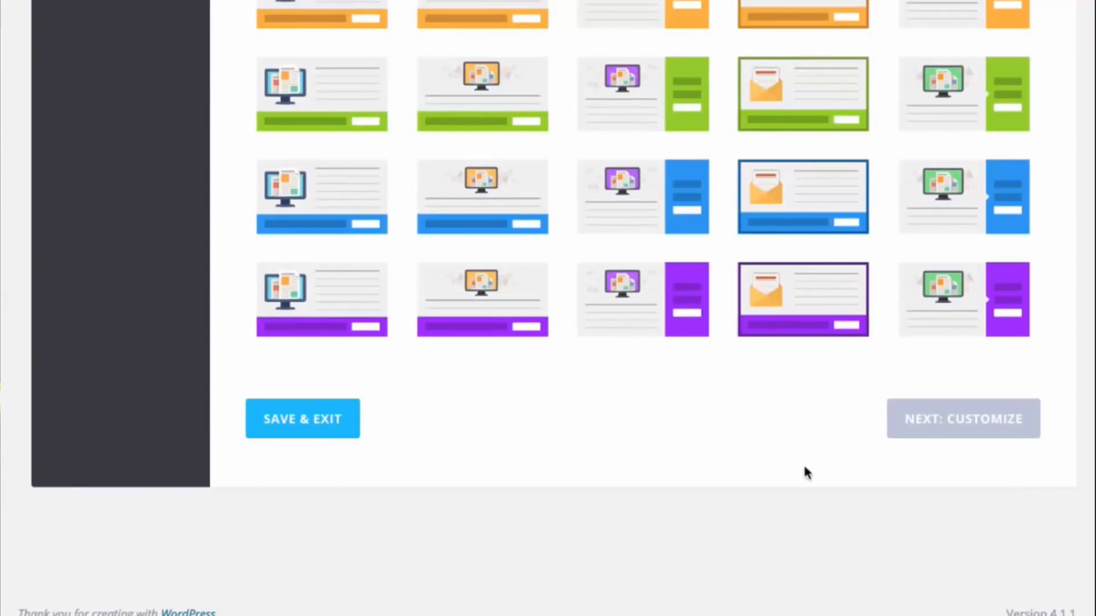
{"action": "left_click", "coordinate": [964, 432]}
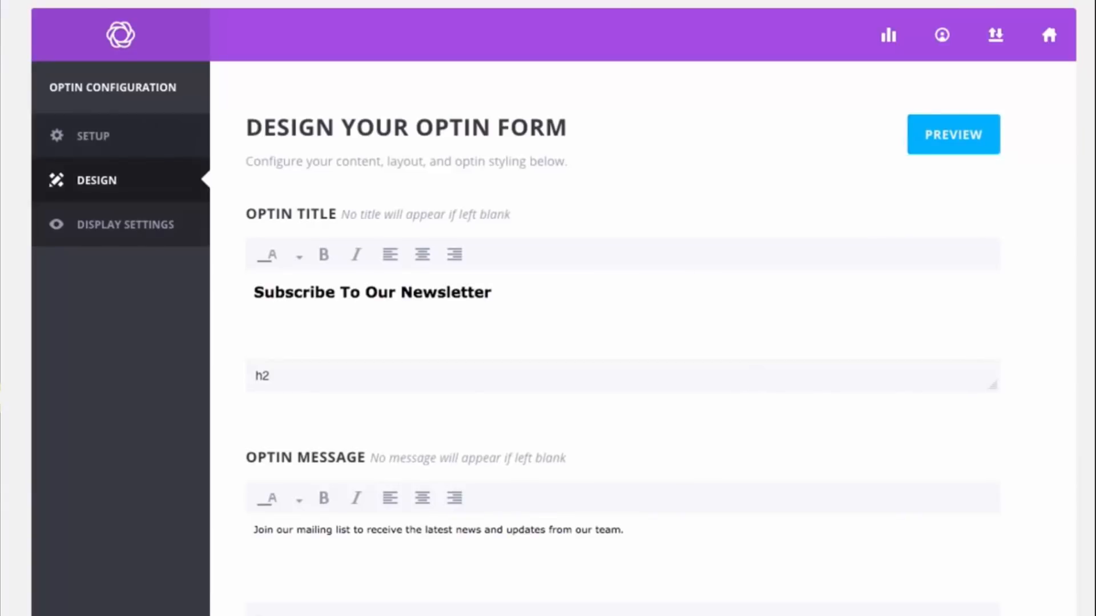
Review the form's design options, from title, message and image settings through styling and edge style to footer text, success message and custom CSS.
{"action": "scroll", "coordinate": [1025, 103], "scroll_direction": "down", "scroll_amount": 3}
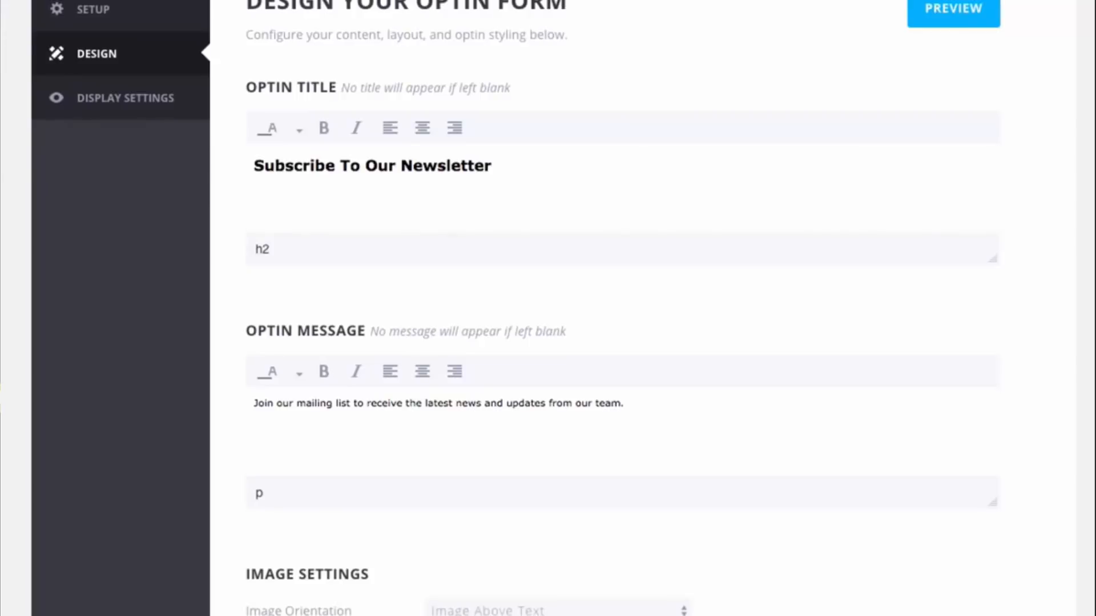
{"action": "scroll", "coordinate": [1091, 171], "scroll_direction": "down", "scroll_amount": 8}
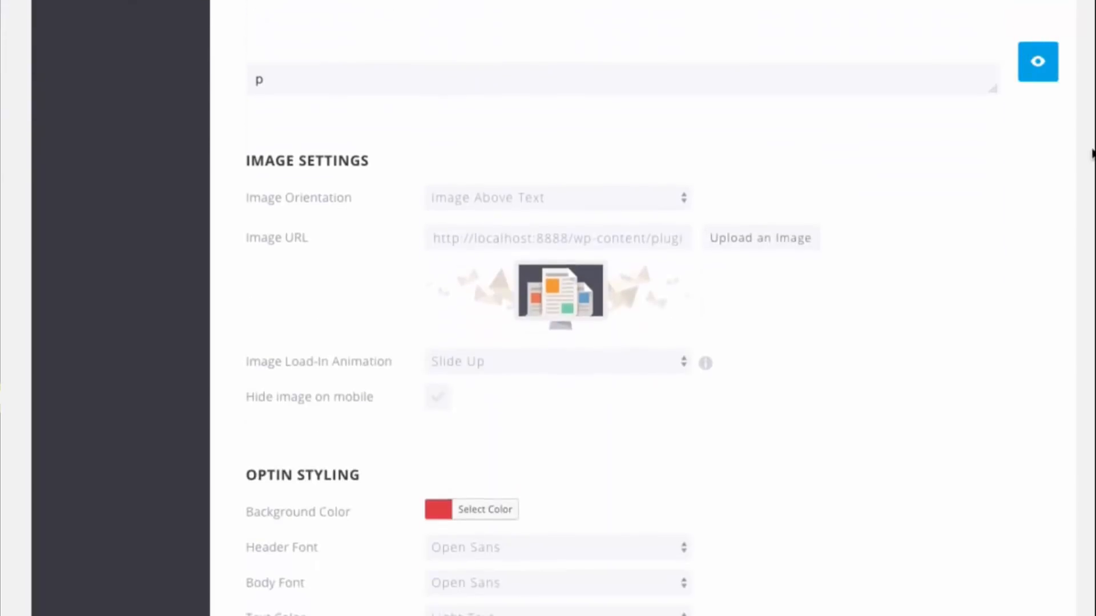
{"action": "scroll", "coordinate": [1087, 217], "scroll_direction": "down", "scroll_amount": 5}
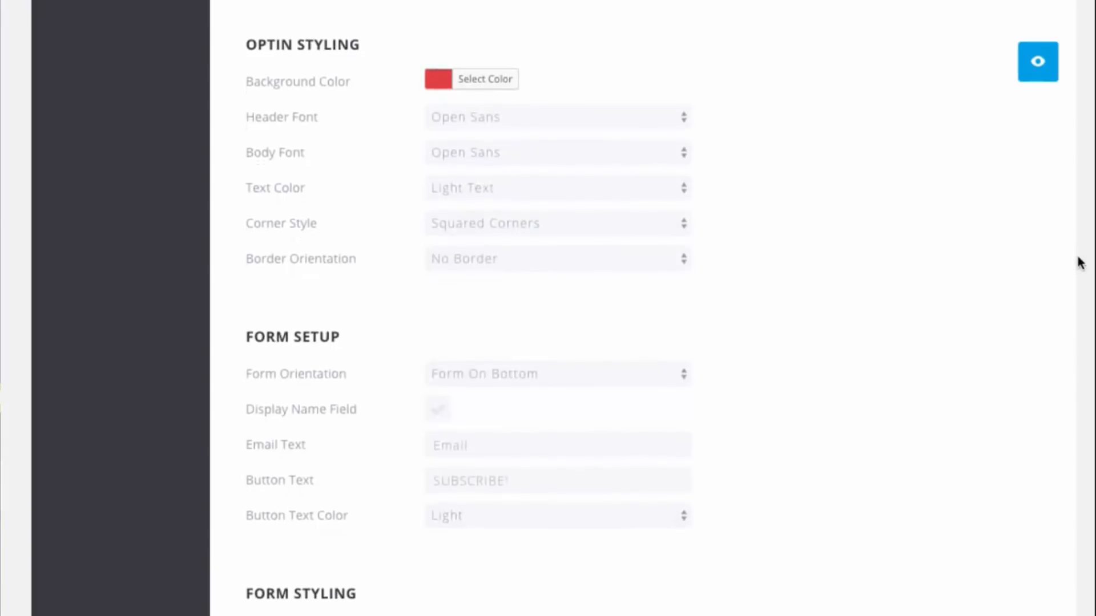
{"action": "scroll", "coordinate": [1079, 266], "scroll_direction": "down", "scroll_amount": 5}
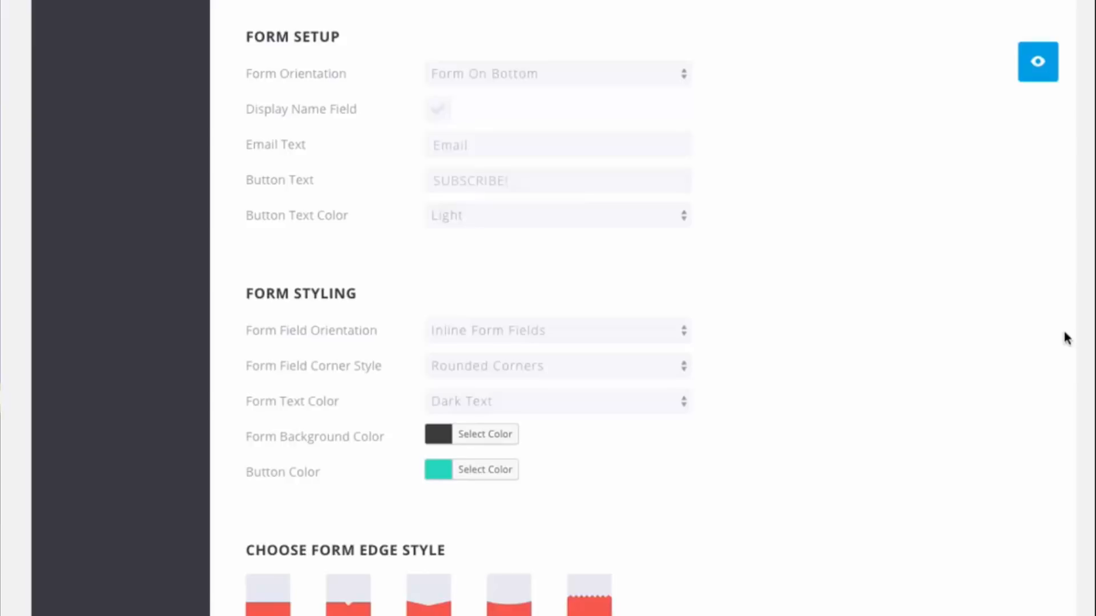
{"action": "scroll", "coordinate": [1066, 337], "scroll_direction": "down", "scroll_amount": 4}
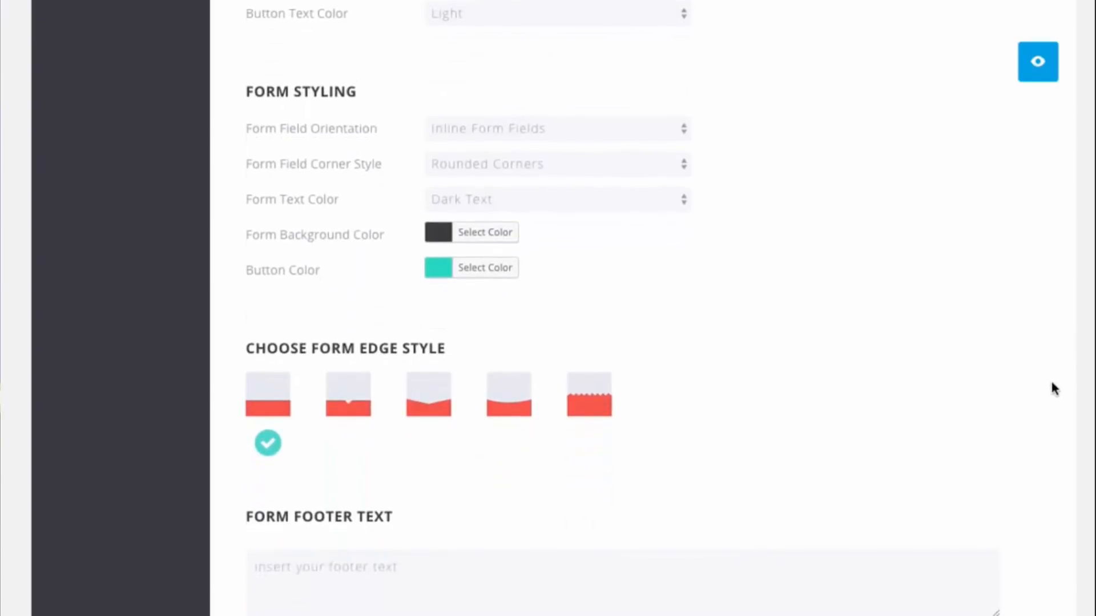
{"action": "scroll", "coordinate": [1054, 388], "scroll_direction": "down", "scroll_amount": 4}
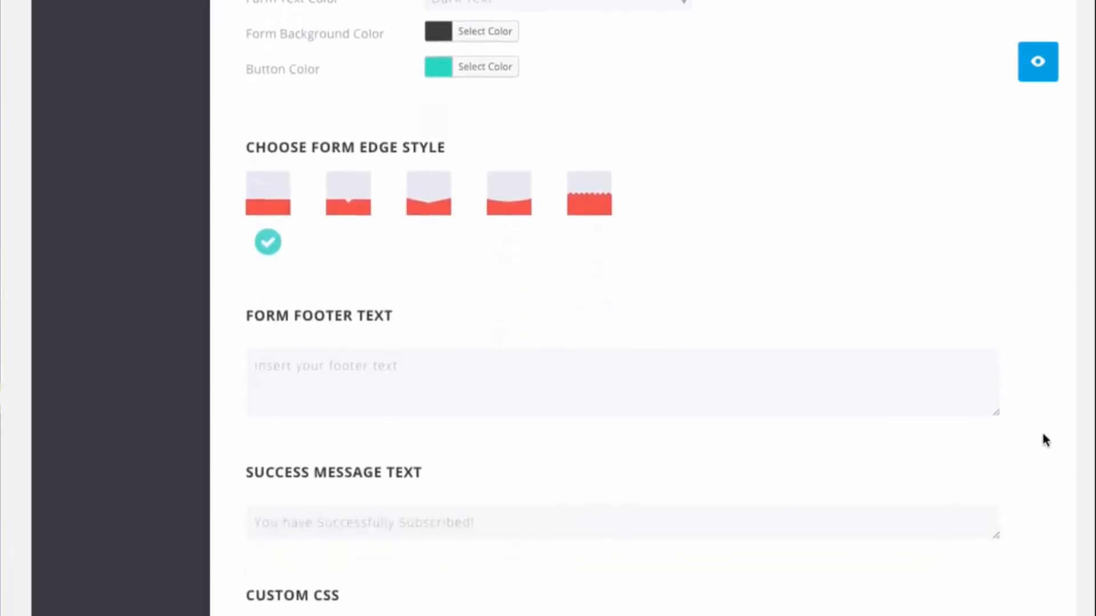
{"action": "scroll", "coordinate": [1042, 437], "scroll_direction": "down", "scroll_amount": 3}
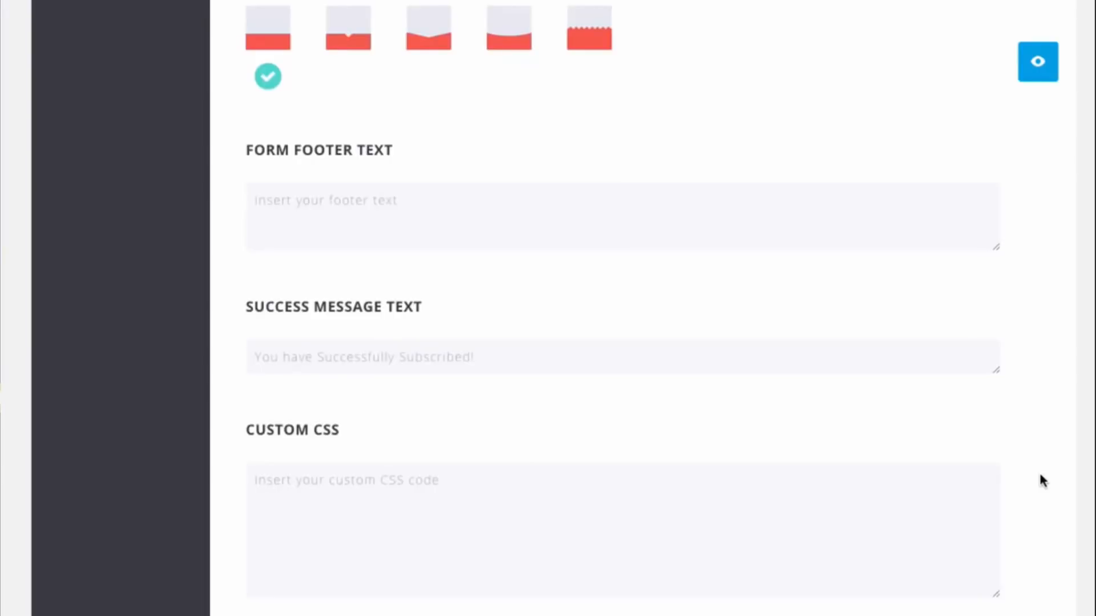
{"action": "scroll", "coordinate": [1042, 481], "scroll_direction": "down", "scroll_amount": 3}
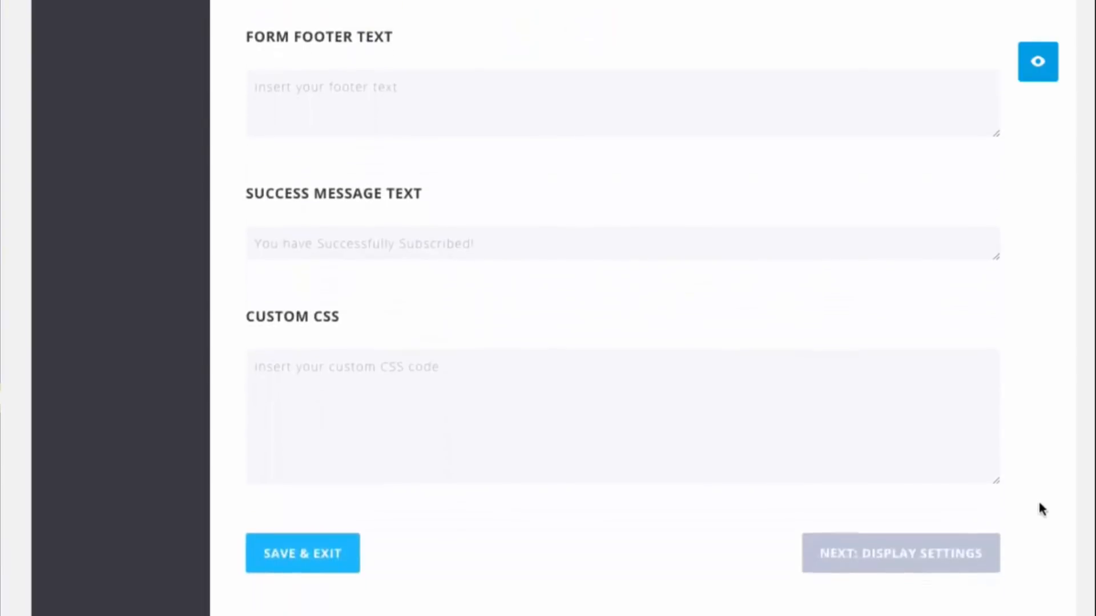
{"action": "scroll", "coordinate": [1037, 504], "scroll_direction": "down", "scroll_amount": 1}
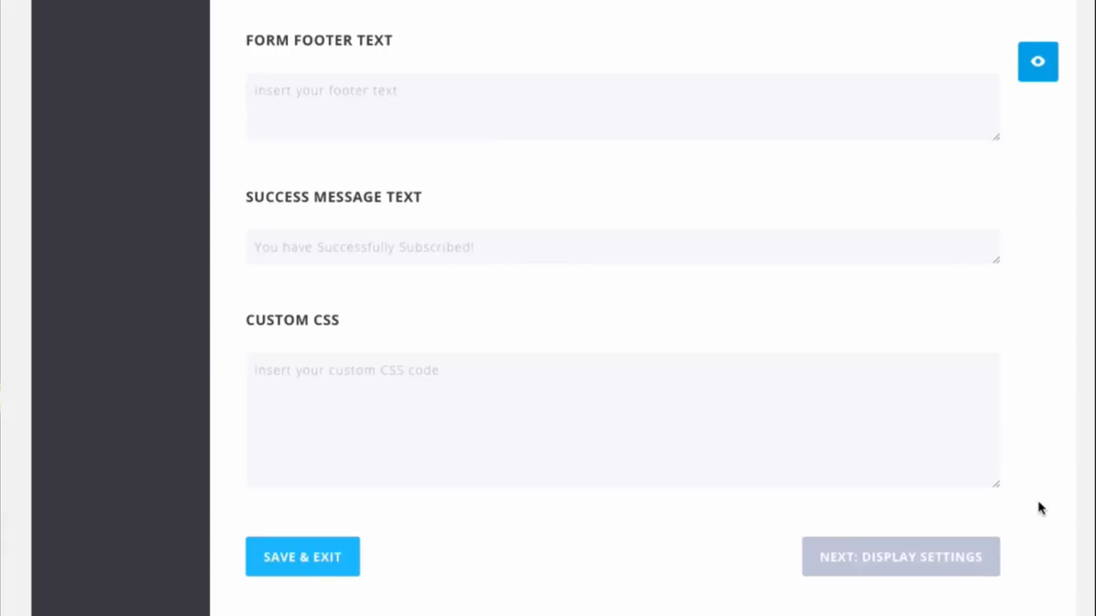
{"action": "scroll", "coordinate": [1037, 502], "scroll_direction": "down", "scroll_amount": 1}
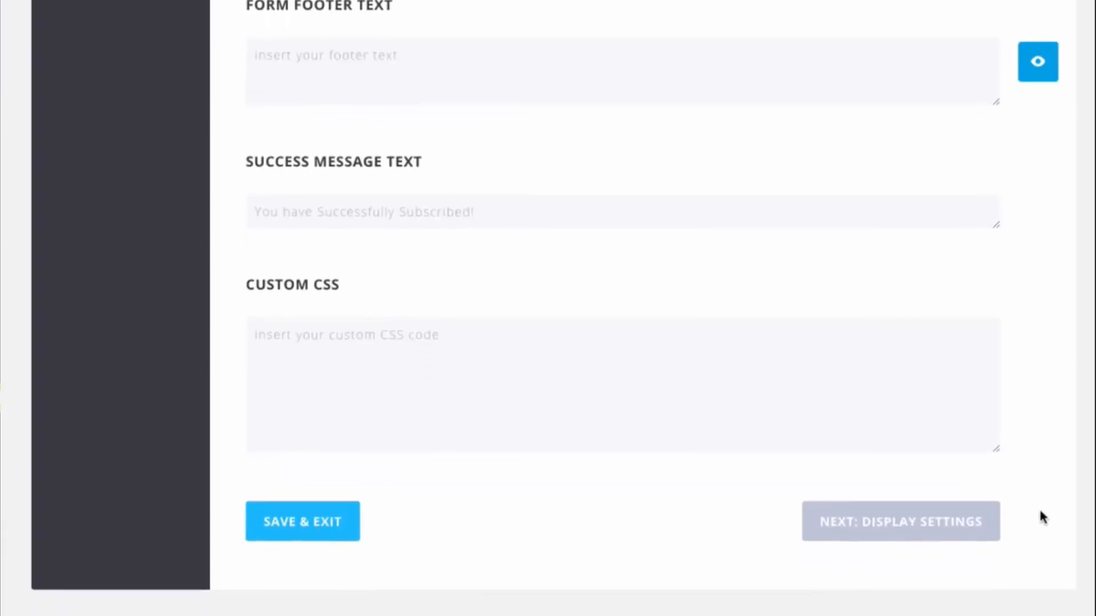
{"action": "left_click", "coordinate": [375, 371]}
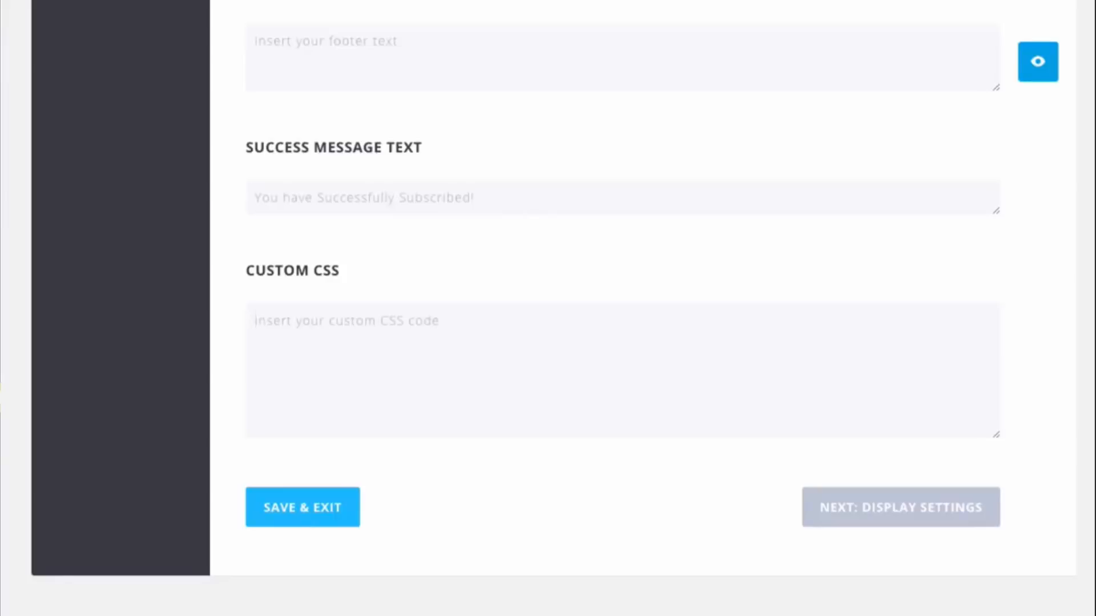
{"action": "left_click_drag", "start_coordinate": [1086, 542], "coordinate": [1080, 32]}
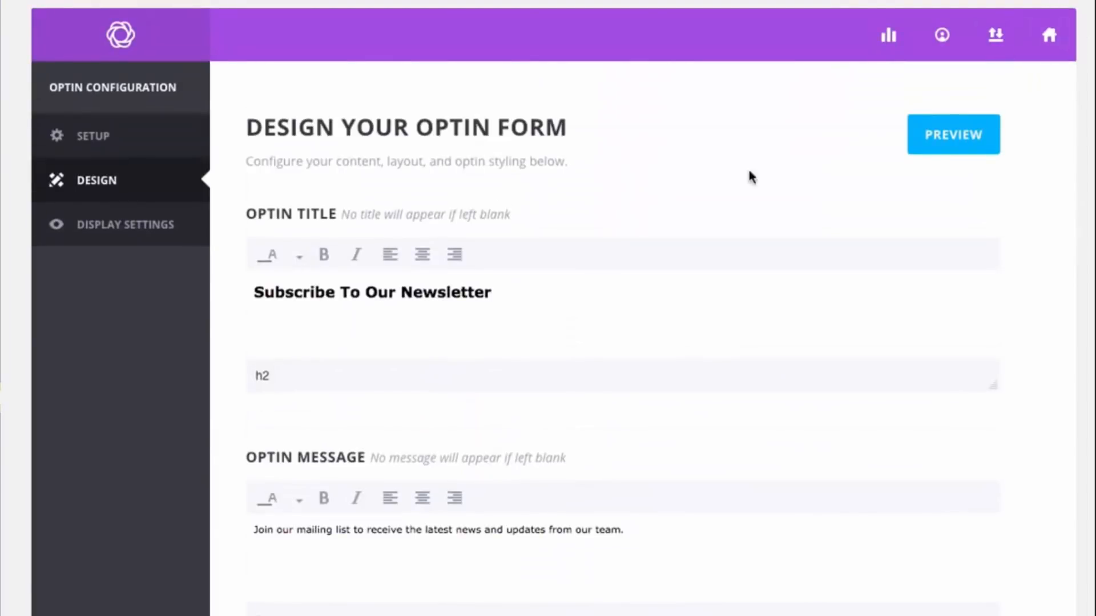
Preview the optin, extend its title to "Subscribe To Our Newsletter To Get Access To Our Free Ebook", and preview it again.
{"action": "left_click", "coordinate": [943, 150]}
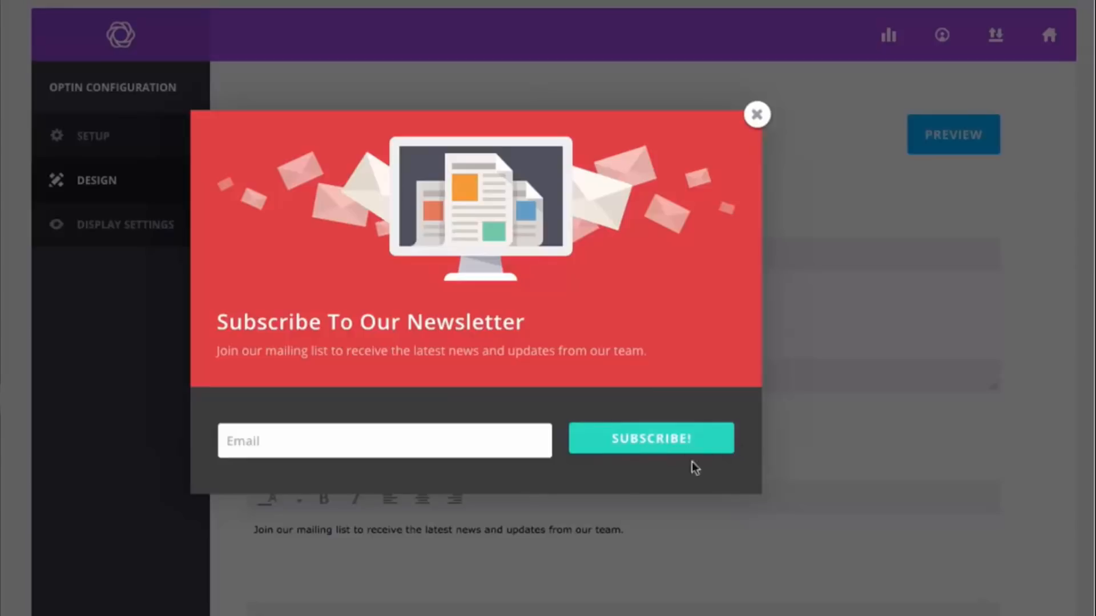
{"action": "left_click", "coordinate": [757, 114]}
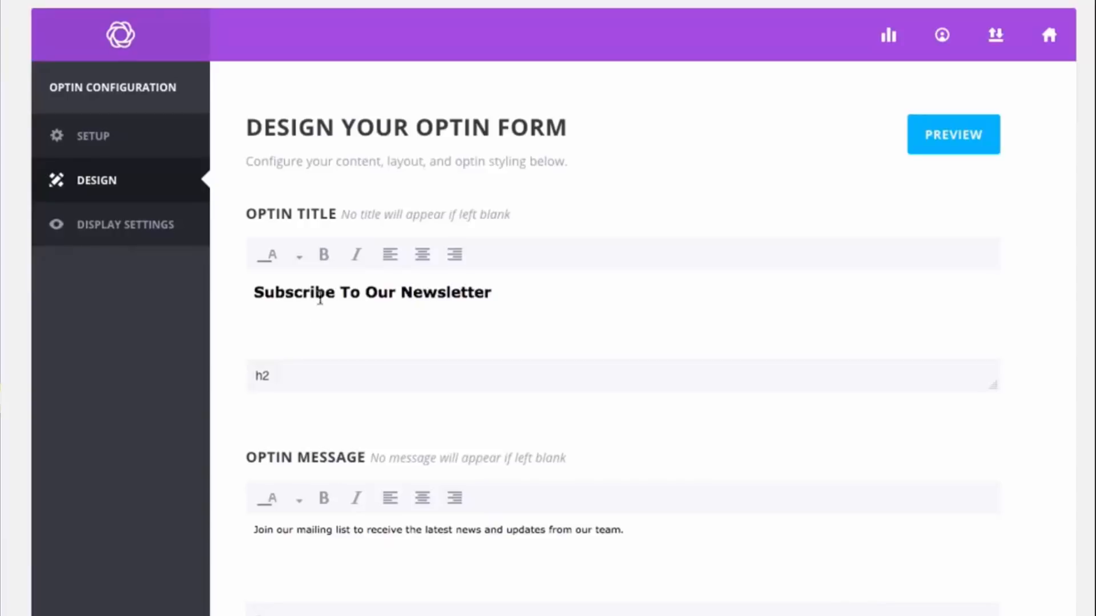
{"action": "left_click", "coordinate": [493, 292]}
{"action": "type", "text": "To Get "}
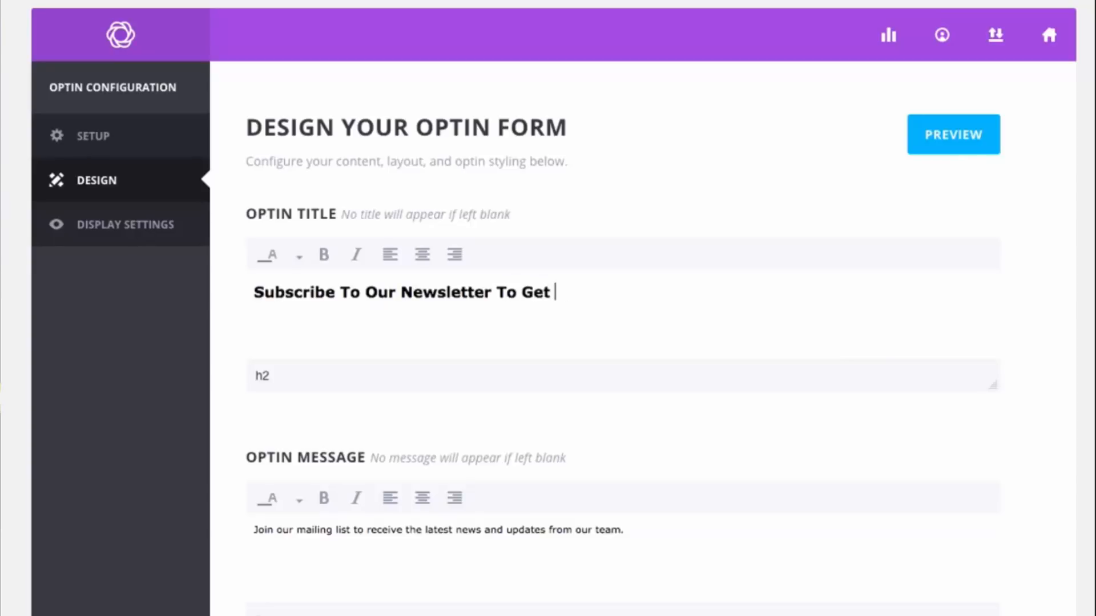
{"action": "type", "text": "Access To O"}
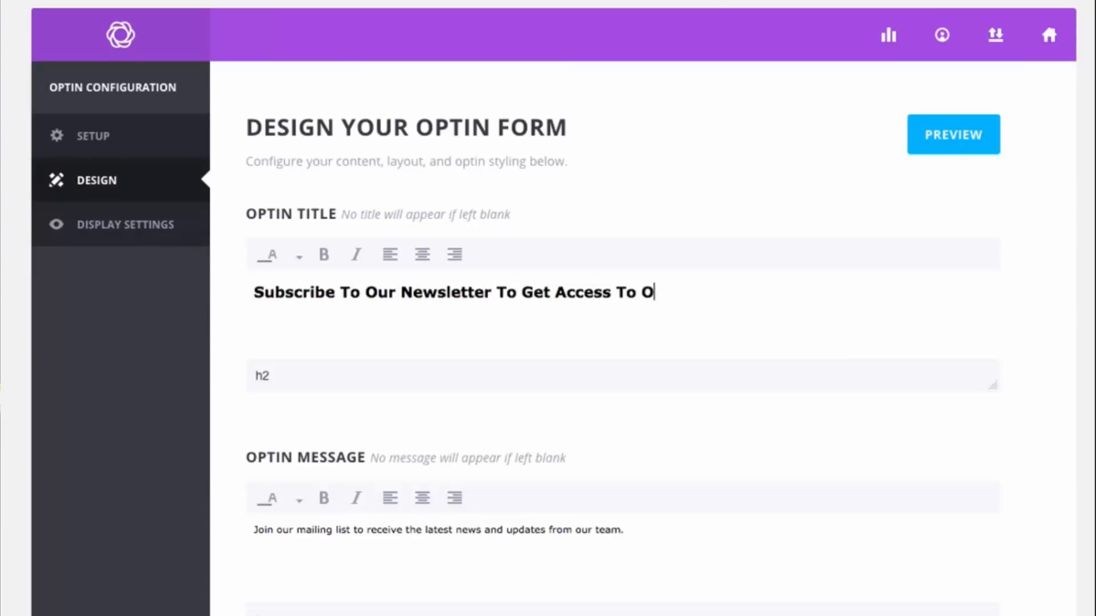
{"action": "type", "text": "ur Free Ebook"}
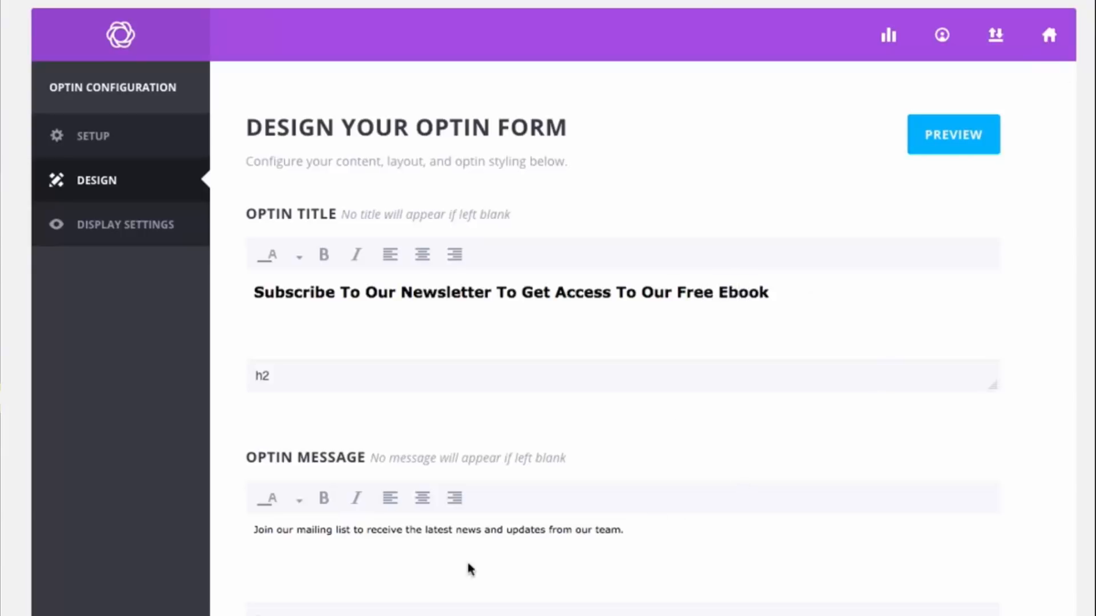
{"action": "left_click", "coordinate": [962, 137]}
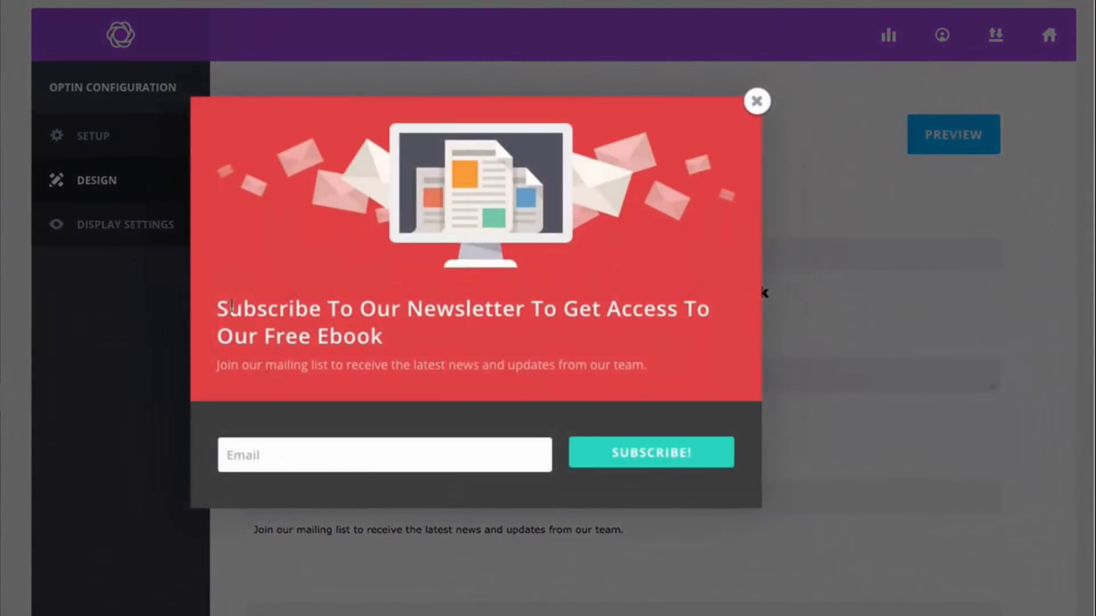
{"action": "left_click", "coordinate": [756, 102]}
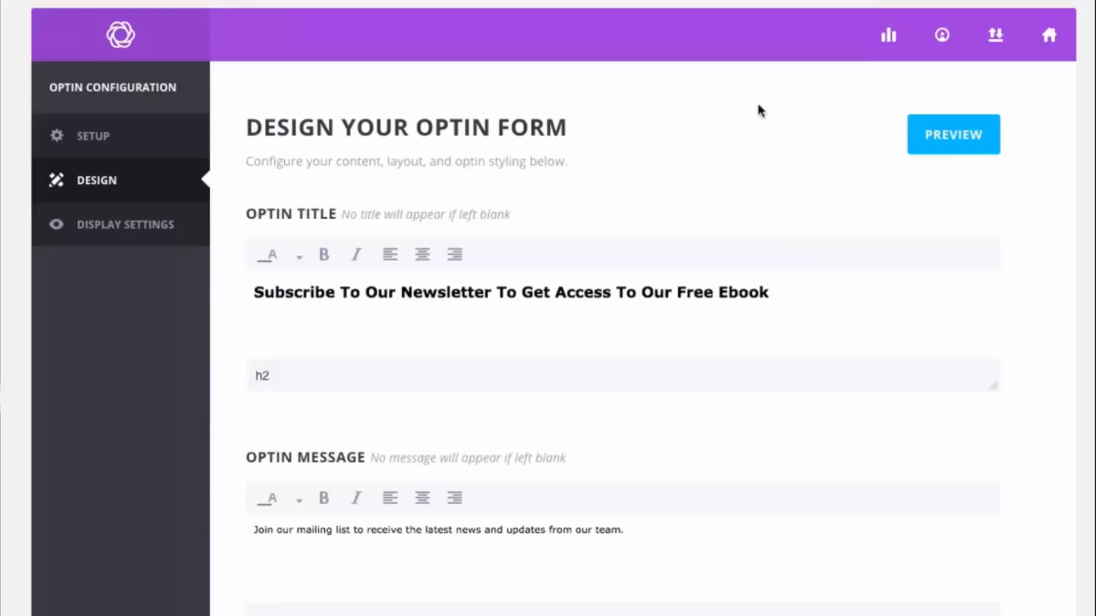
Try Image Below Text as the optin's image orientation and preview the layout.
{"action": "scroll", "coordinate": [1020, 199], "scroll_direction": "down", "scroll_amount": 6}
{"action": "scroll", "coordinate": [1021, 203], "scroll_direction": "down", "scroll_amount": 3}
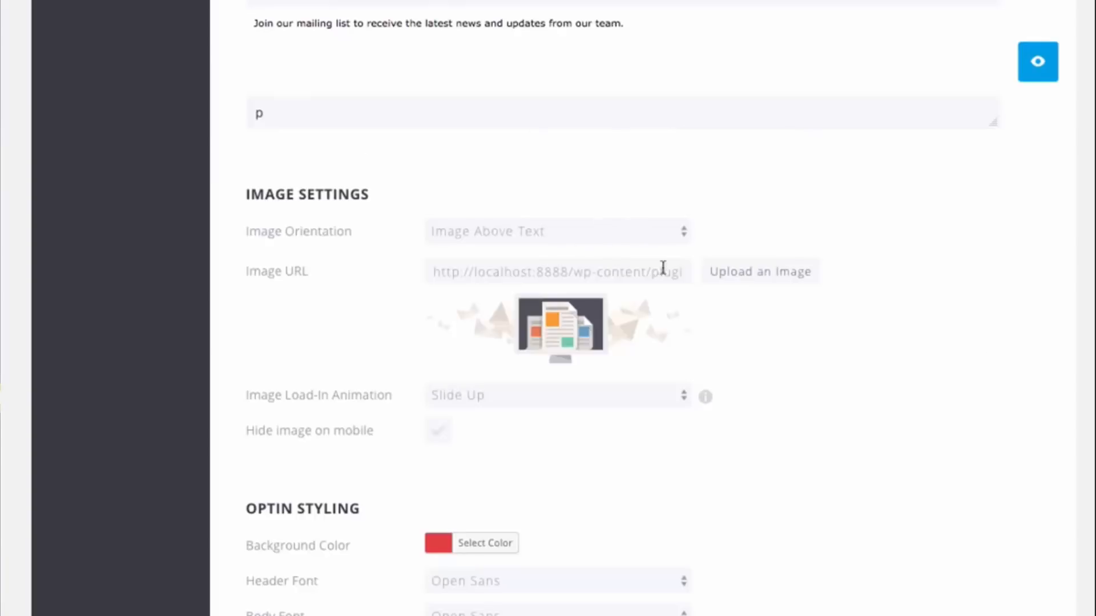
{"action": "left_click", "coordinate": [504, 232]}
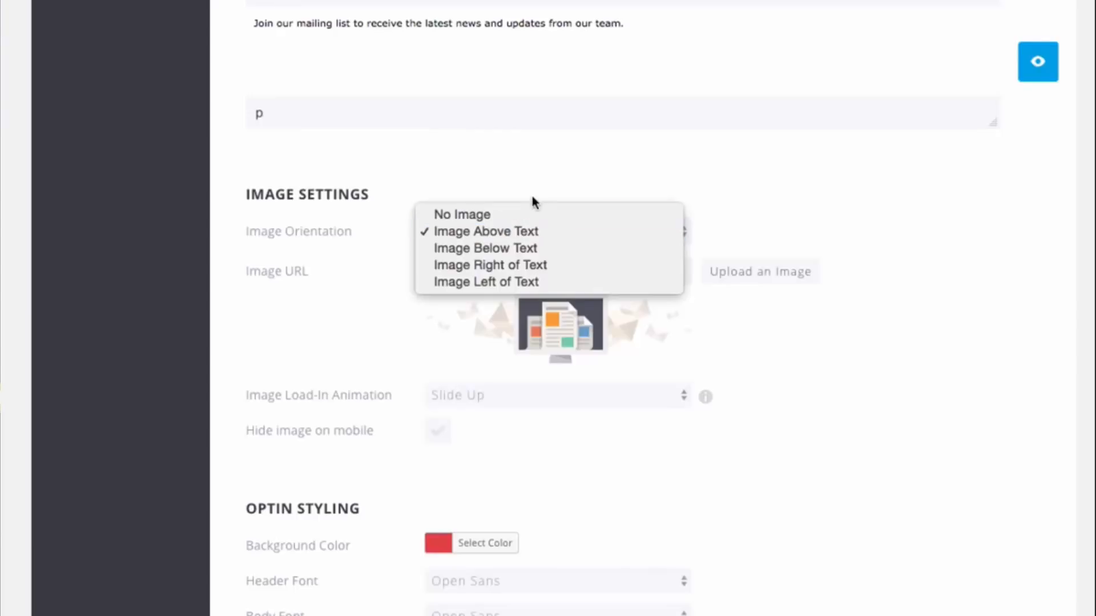
{"action": "left_click", "coordinate": [457, 248]}
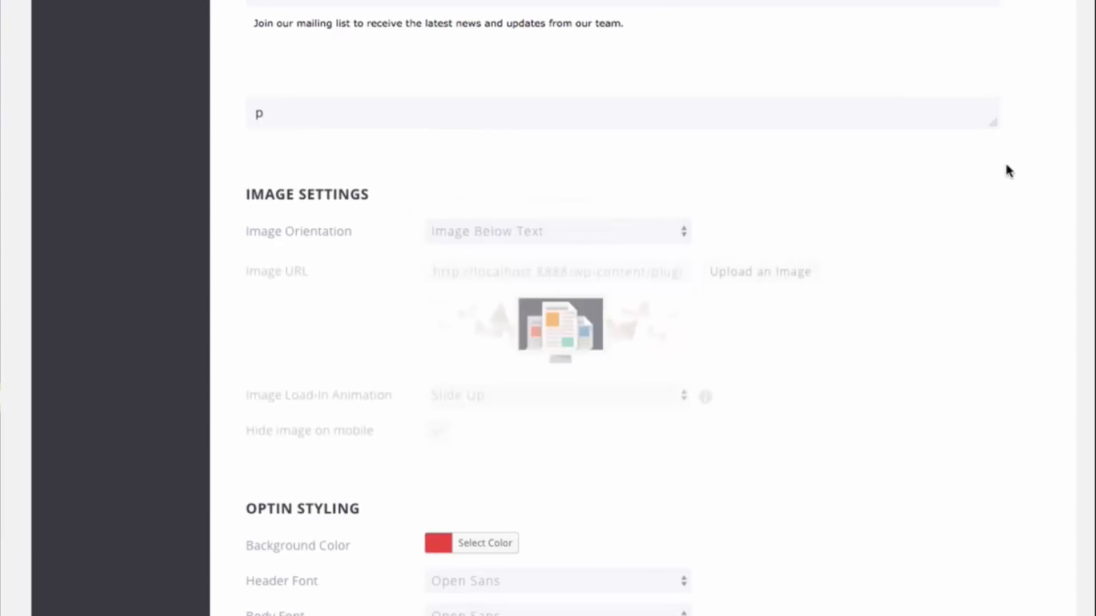
{"action": "scroll", "coordinate": [1017, 135], "scroll_direction": "down", "scroll_amount": 1}
{"action": "scroll", "coordinate": [1014, 136], "scroll_direction": "up", "scroll_amount": 1}
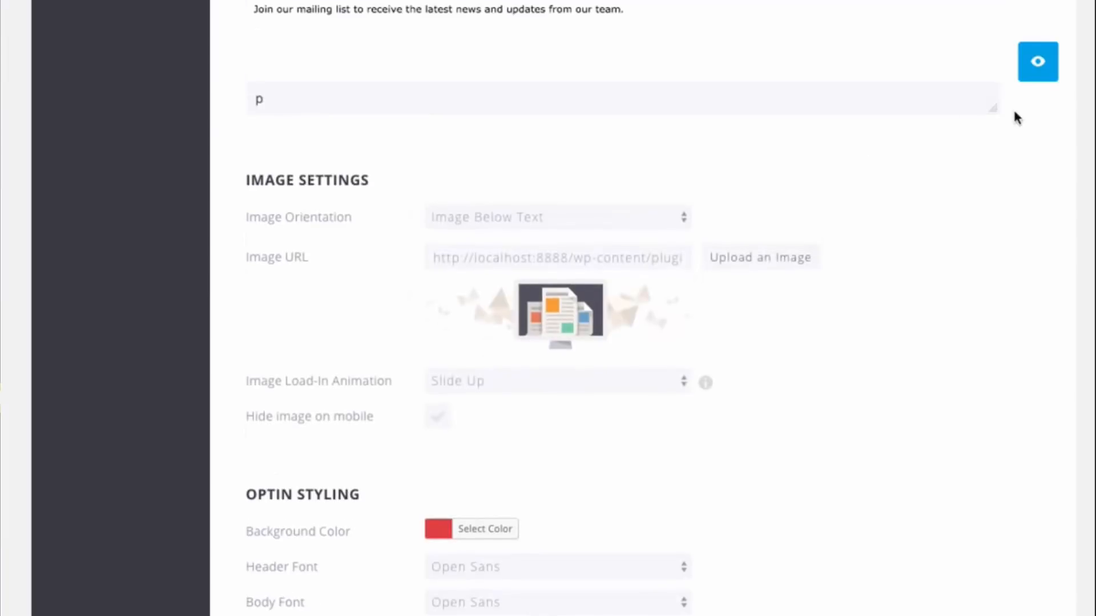
{"action": "left_click", "coordinate": [1034, 70]}
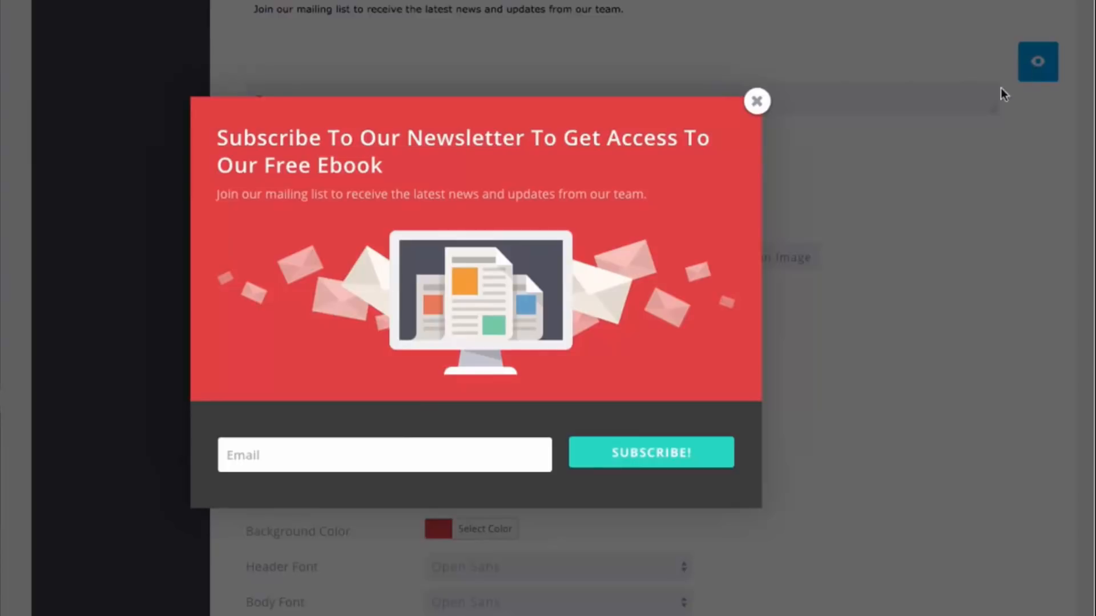
{"action": "left_click", "coordinate": [757, 101]}
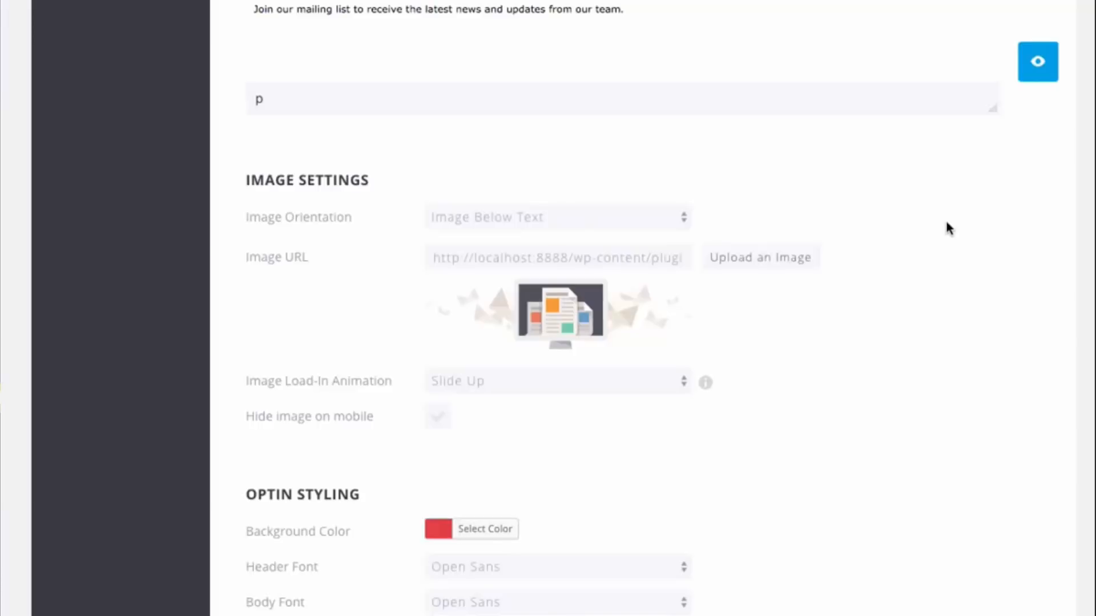
Set the optin's image orientation to Image Right of Text and preview the layout.
{"action": "left_click", "coordinate": [599, 217]}
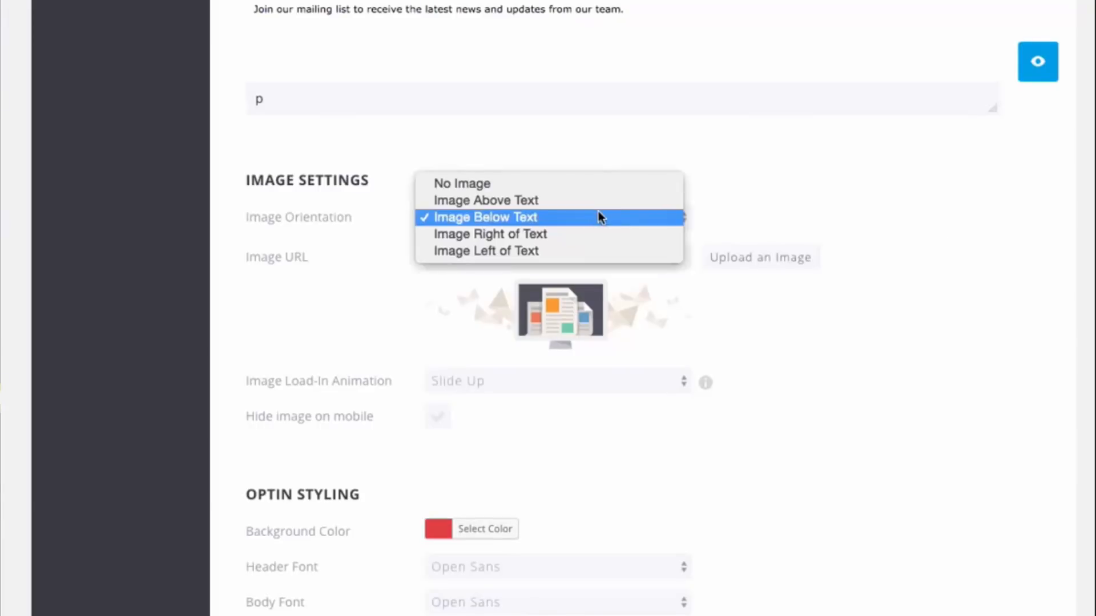
{"action": "left_click", "coordinate": [586, 235]}
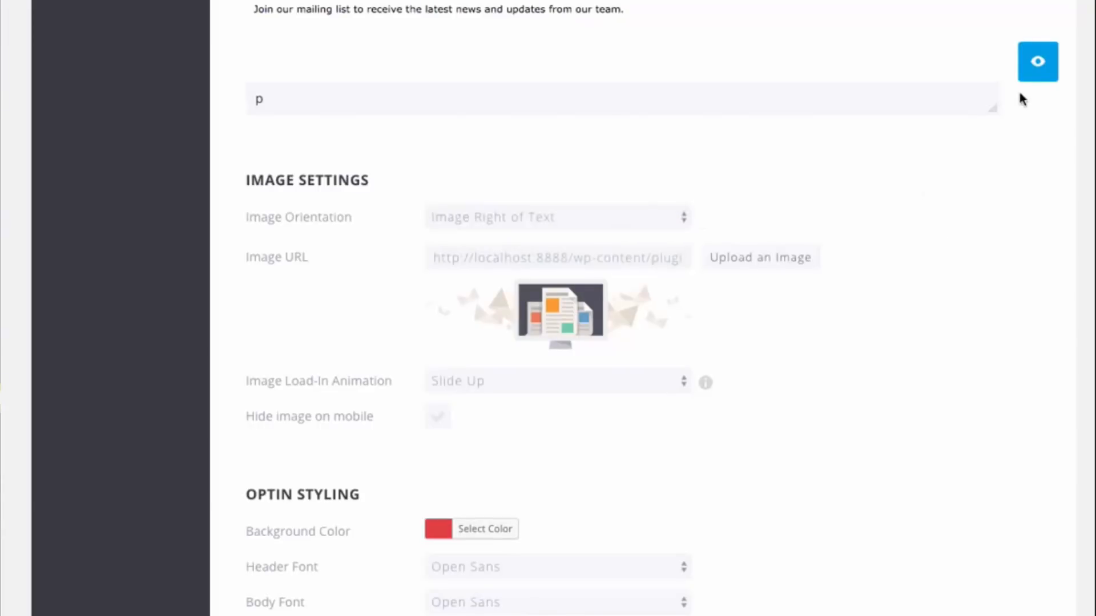
{"action": "left_click", "coordinate": [1037, 61]}
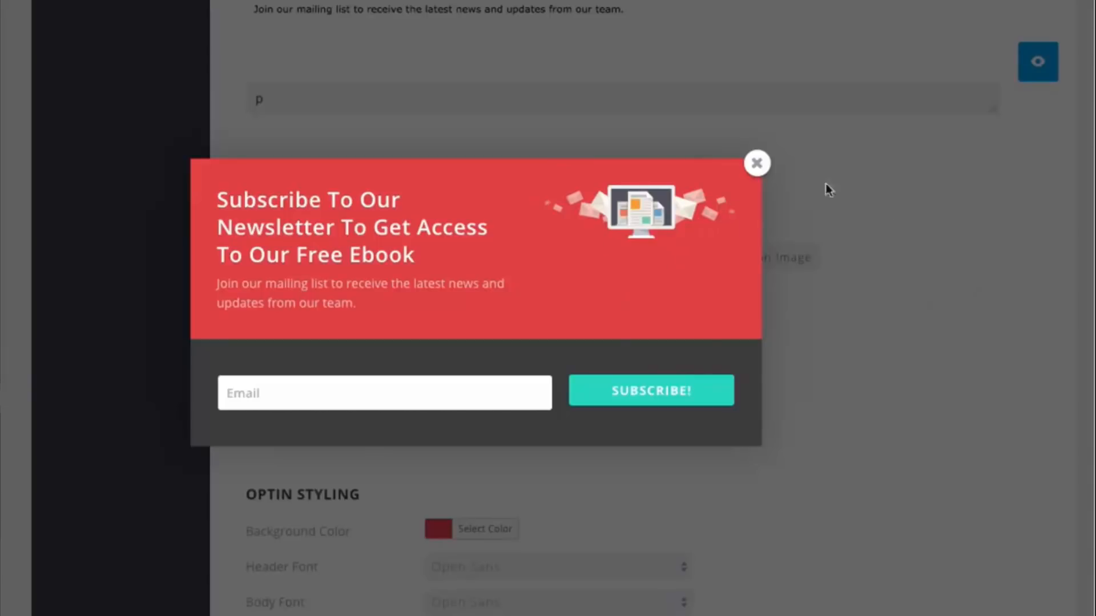
{"action": "left_click", "coordinate": [757, 162]}
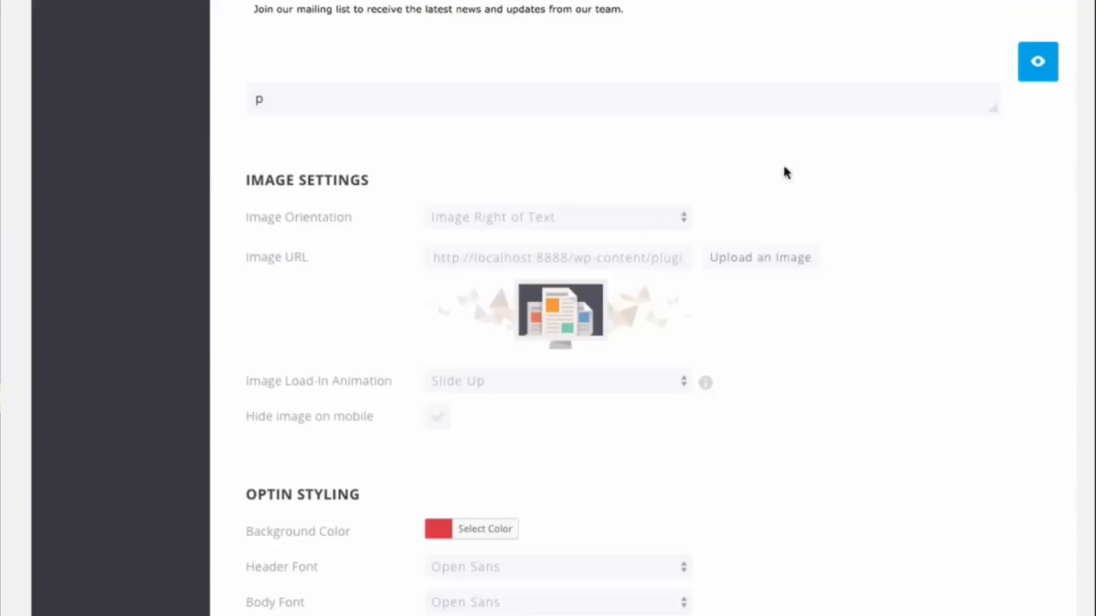
Replace the optin image with premade-image-05 from the media library and preview the form.
{"action": "left_click", "coordinate": [796, 268]}
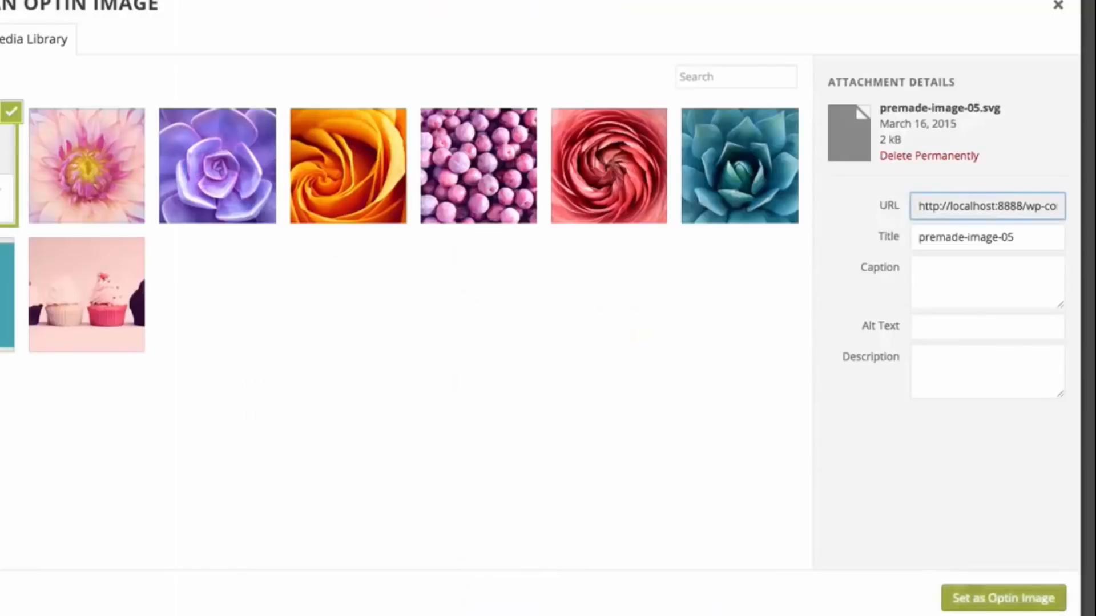
{"action": "left_click", "coordinate": [999, 597]}
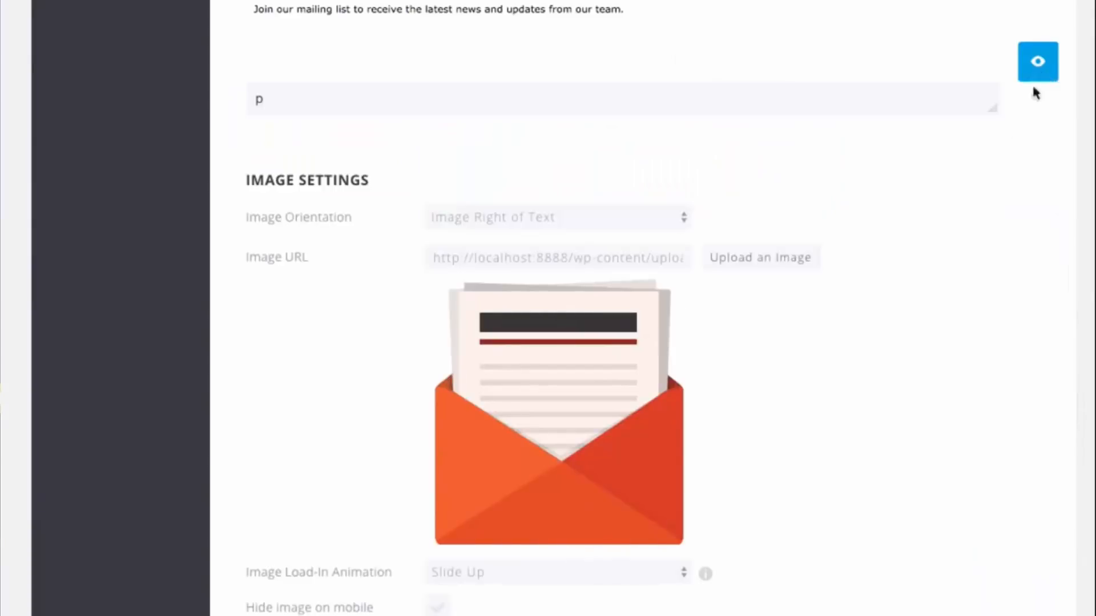
{"action": "left_click", "coordinate": [1036, 67]}
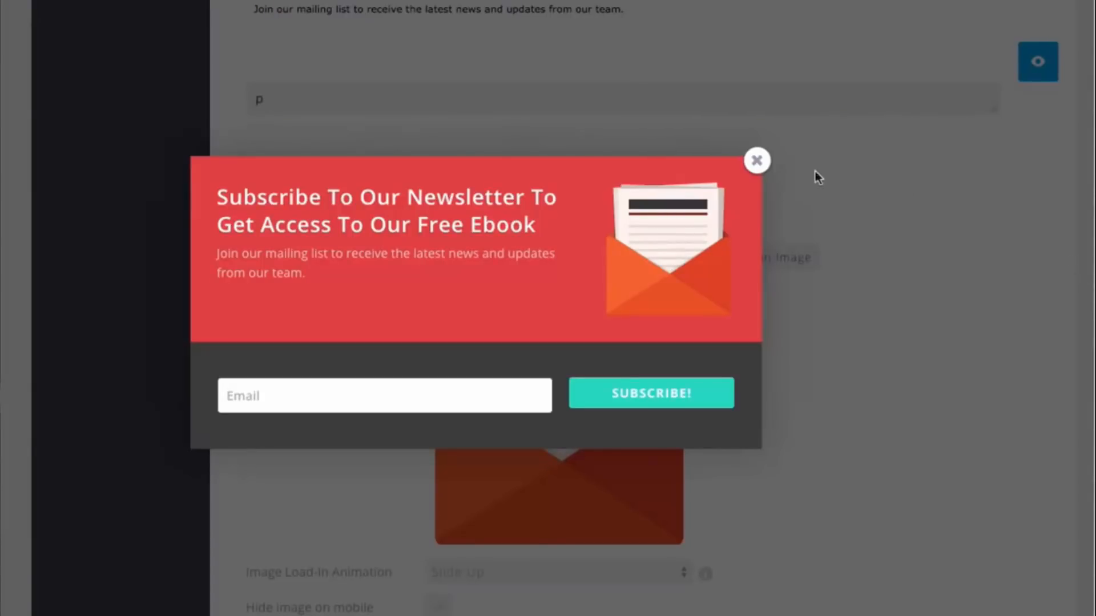
{"action": "left_click", "coordinate": [756, 160]}
Set the image load-in animation to Flip and preview the optin.
{"action": "scroll", "coordinate": [941, 239], "scroll_direction": "down", "scroll_amount": 5}
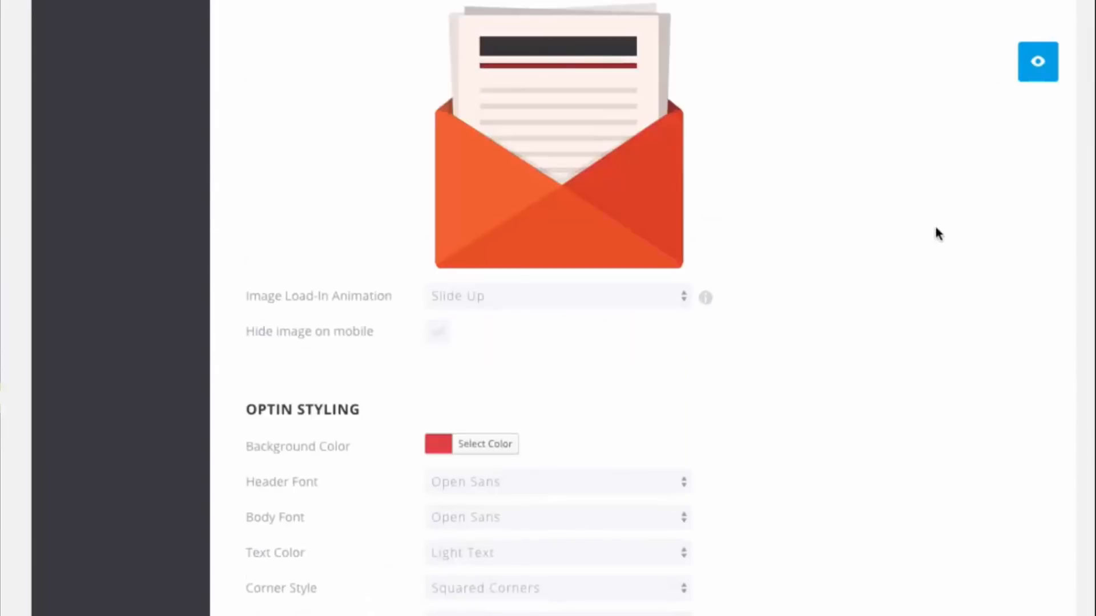
{"action": "scroll", "coordinate": [933, 235], "scroll_direction": "up", "scroll_amount": 3}
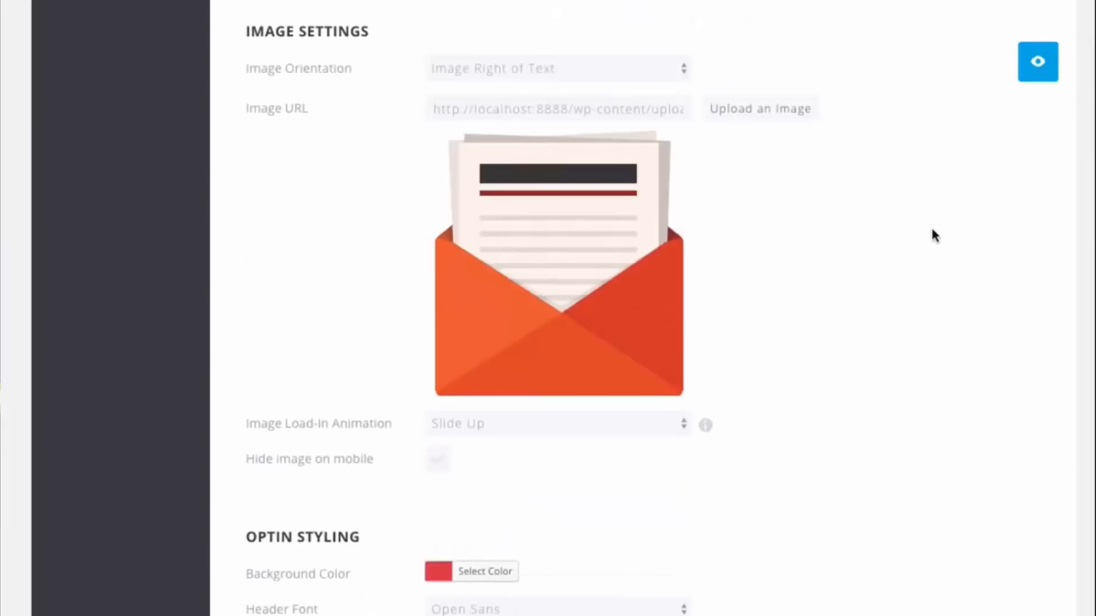
{"action": "left_click", "coordinate": [513, 432]}
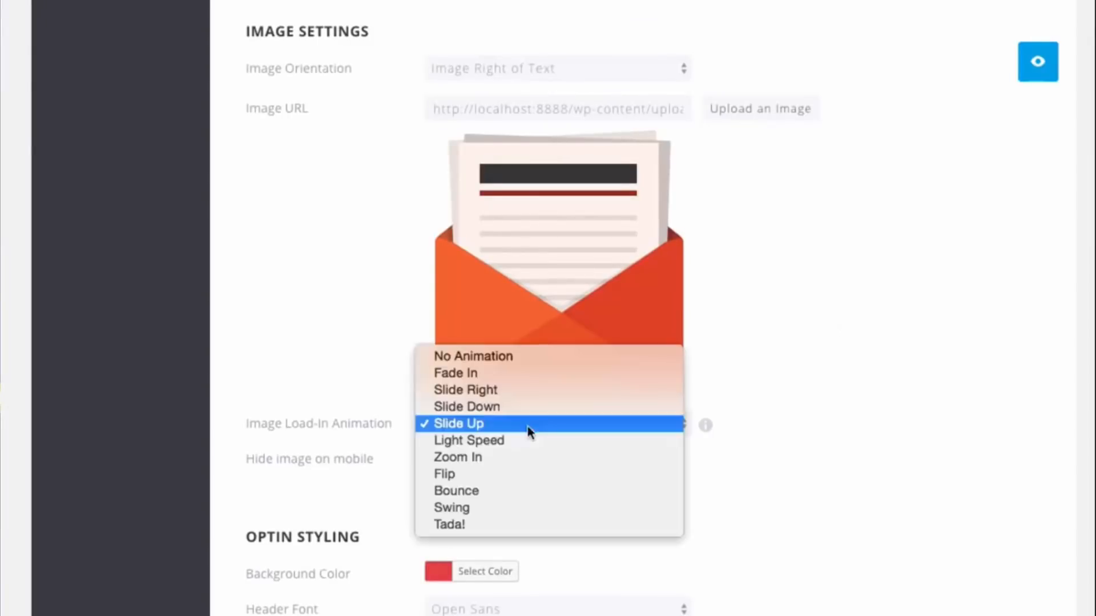
{"action": "left_click", "coordinate": [515, 474]}
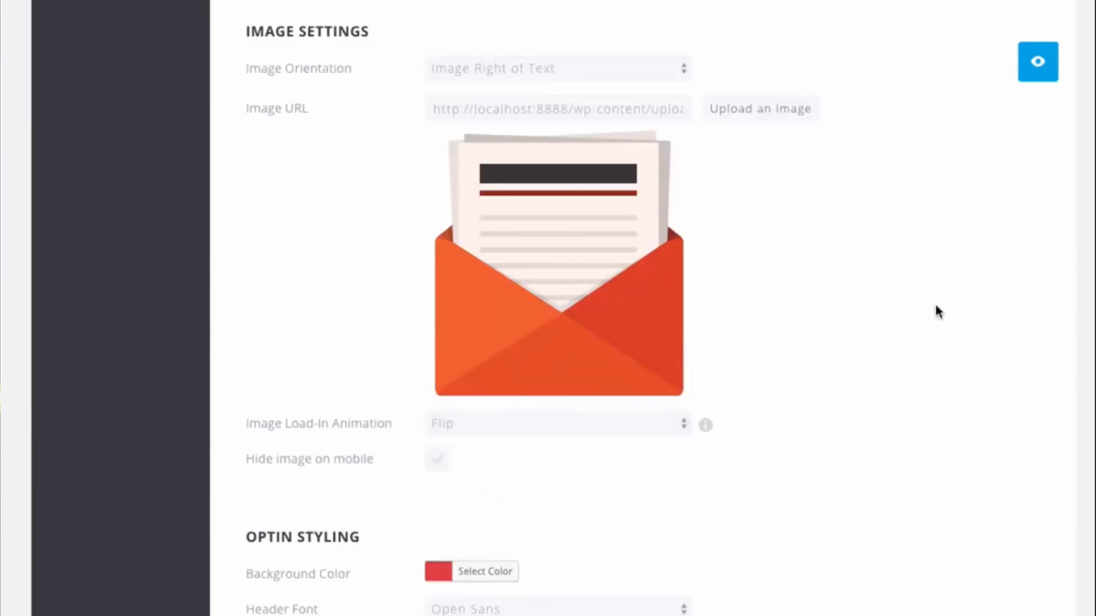
{"action": "left_click", "coordinate": [1038, 71]}
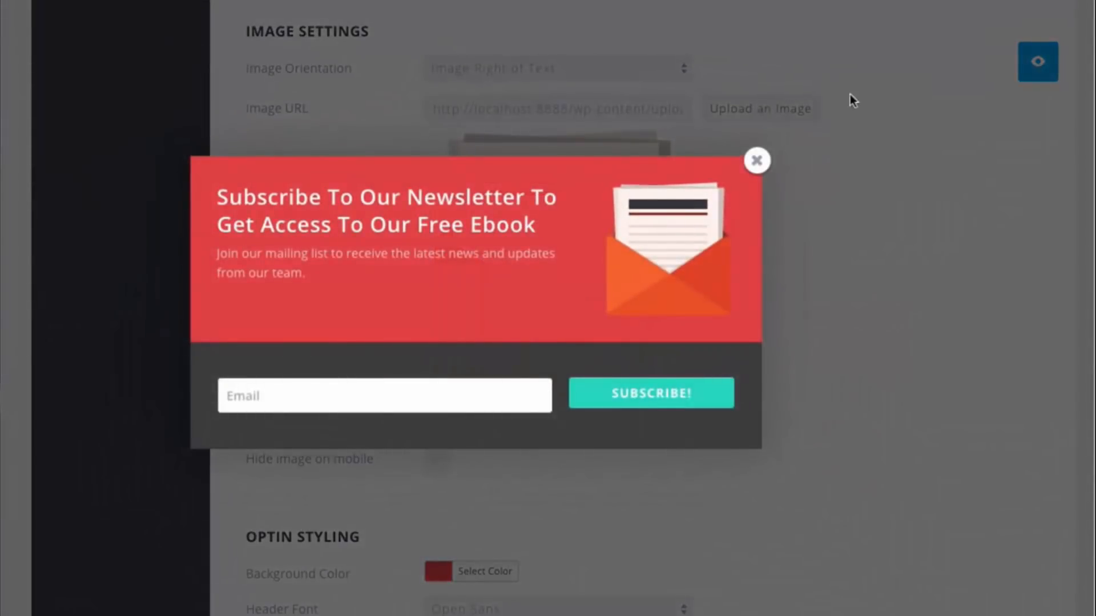
{"action": "left_click", "coordinate": [757, 160]}
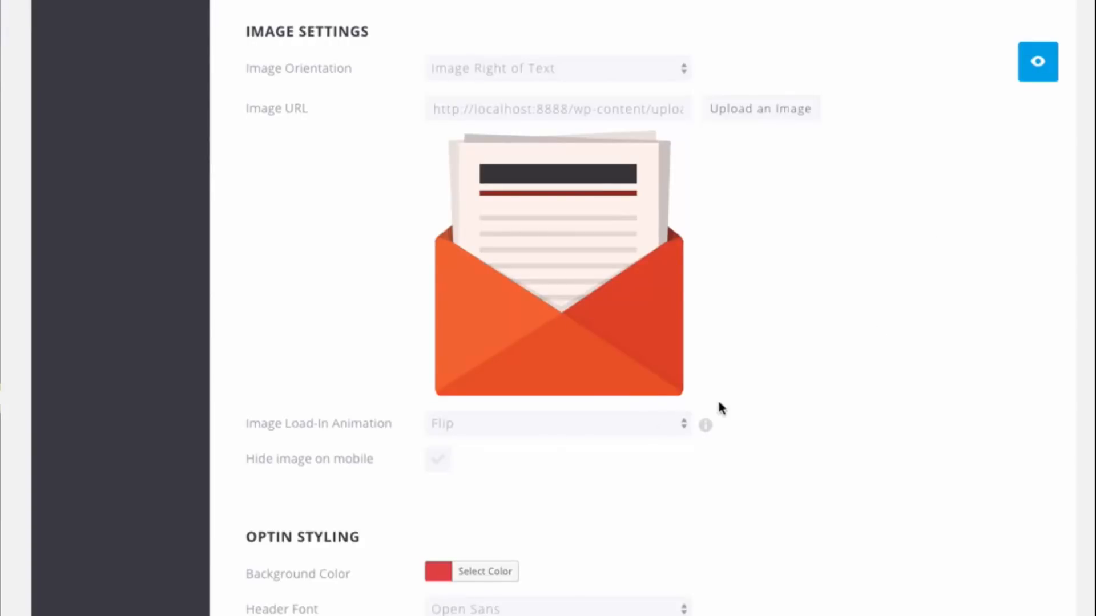
Set the optin's background color to white in the optin styling and preview the form.
{"action": "scroll", "coordinate": [831, 335], "scroll_direction": "down", "scroll_amount": 5}
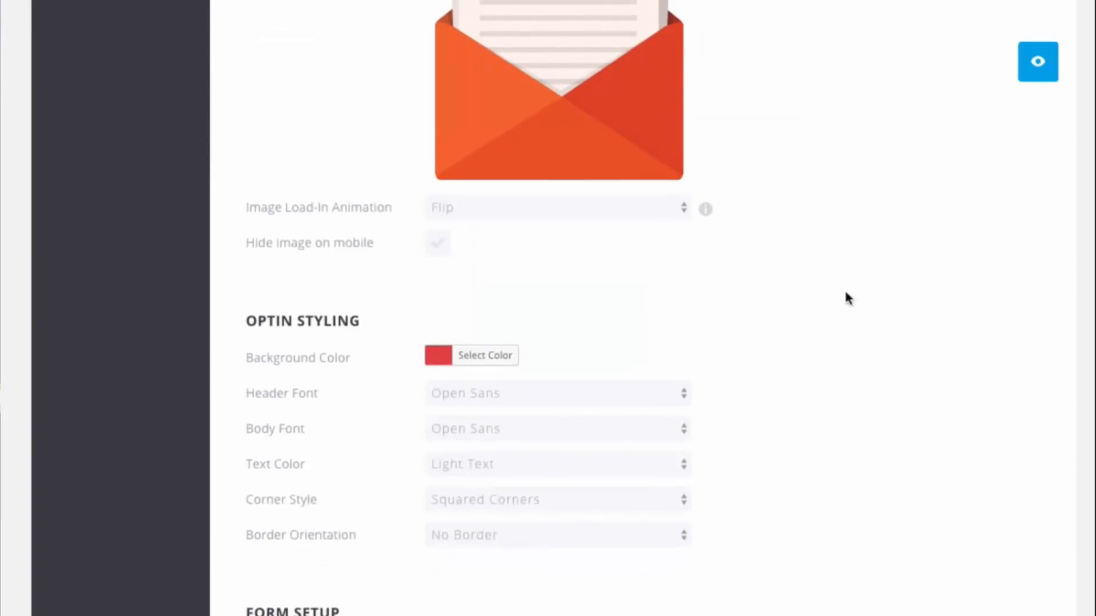
{"action": "scroll", "coordinate": [844, 293], "scroll_direction": "down", "scroll_amount": 3}
{"action": "scroll", "coordinate": [835, 302], "scroll_direction": "down", "scroll_amount": 4}
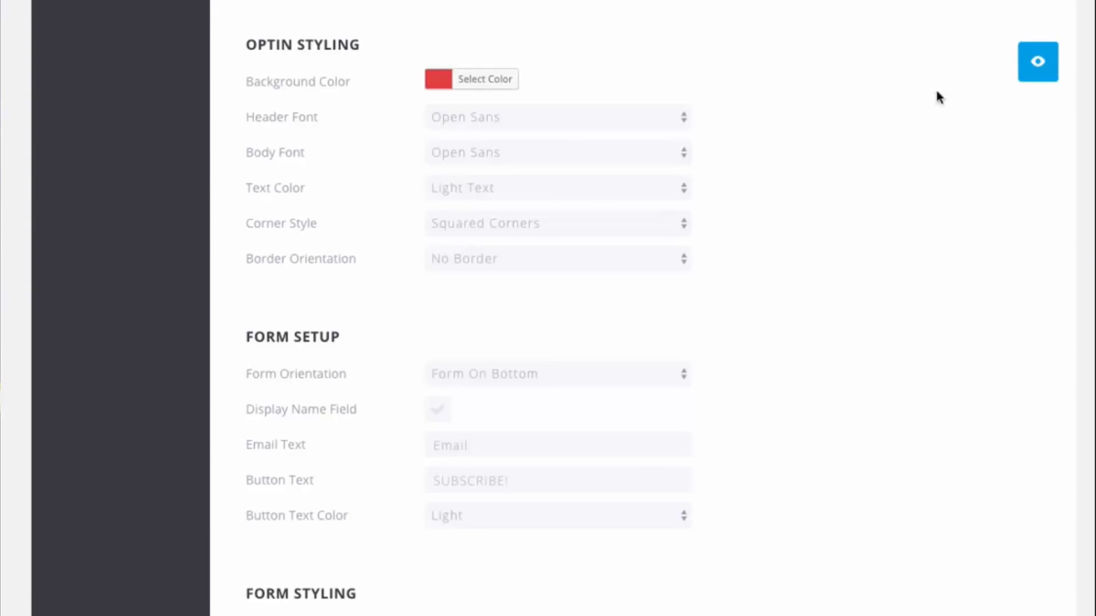
{"action": "left_click", "coordinate": [1037, 64]}
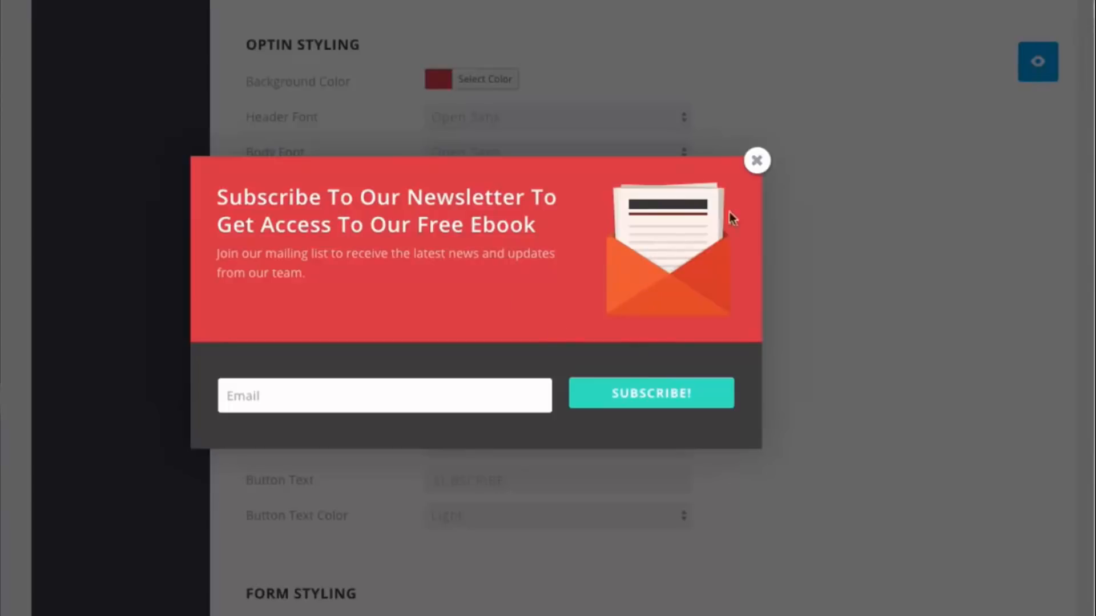
{"action": "left_click", "coordinate": [757, 161]}
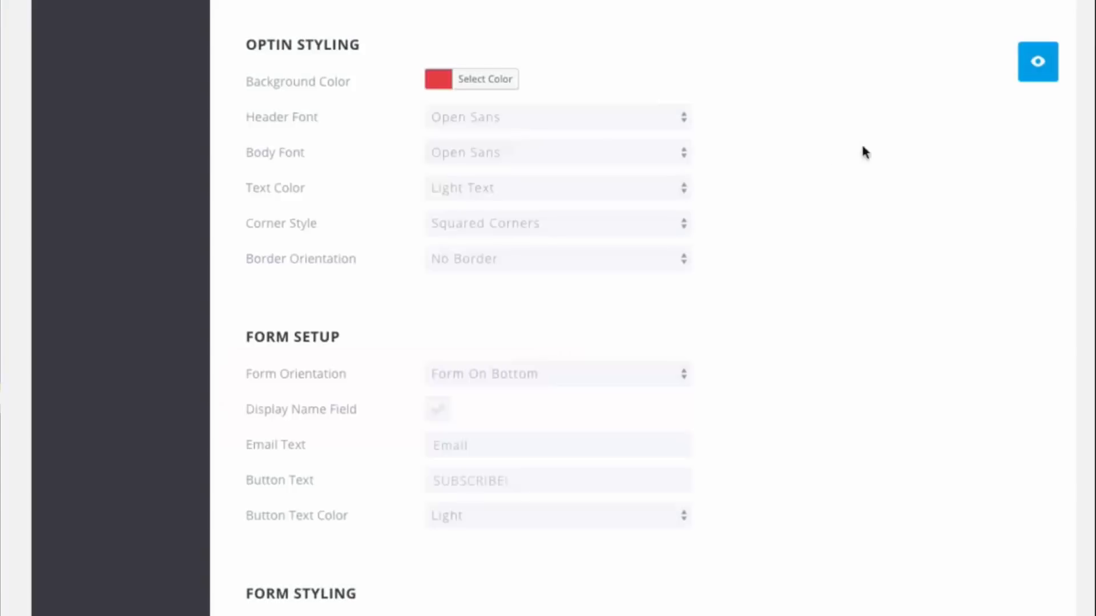
{"action": "left_click", "coordinate": [440, 89]}
{"action": "left_click", "coordinate": [464, 283]}
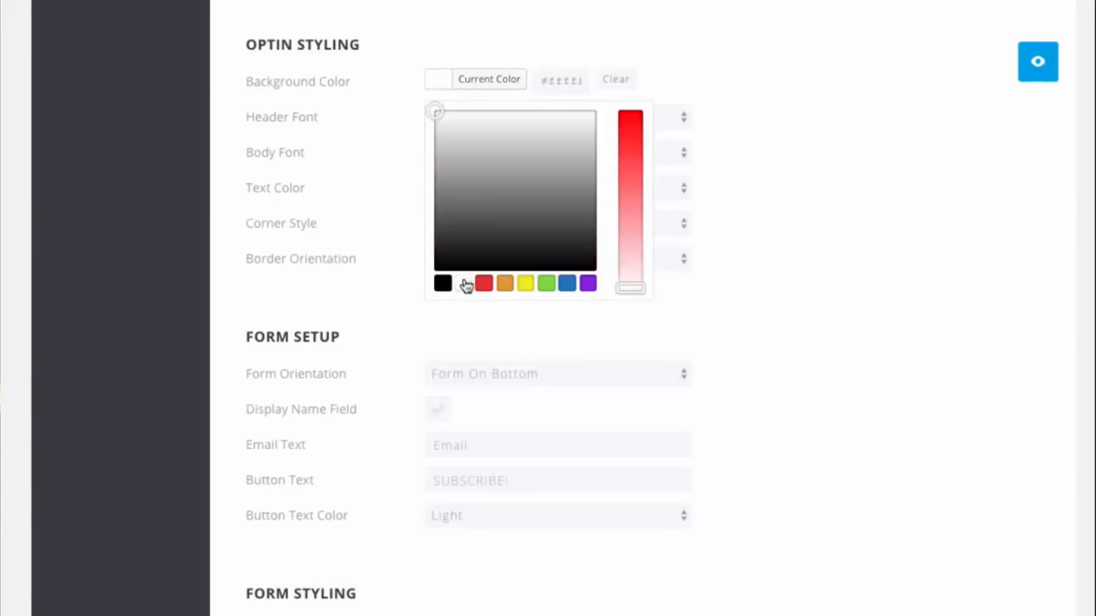
{"action": "left_click", "coordinate": [798, 262]}
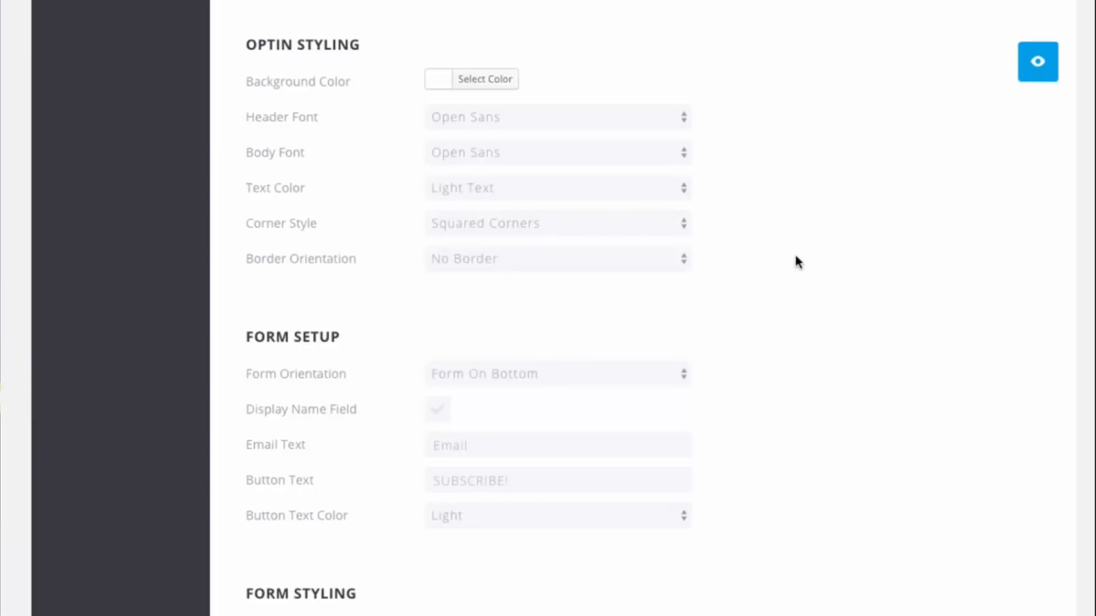
{"action": "left_click", "coordinate": [1037, 85]}
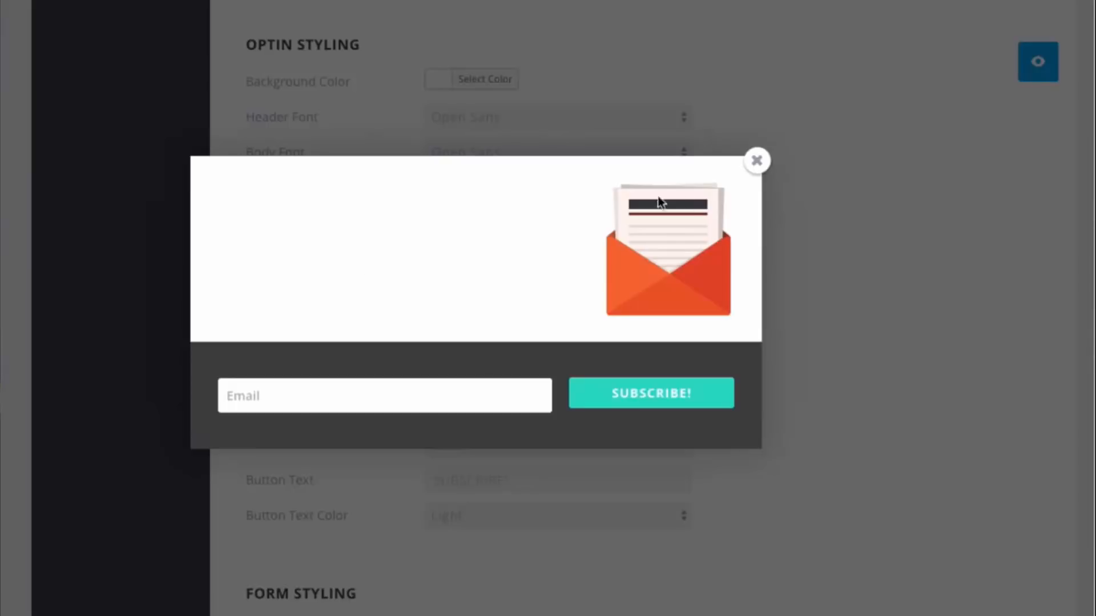
{"action": "left_click", "coordinate": [757, 162]}
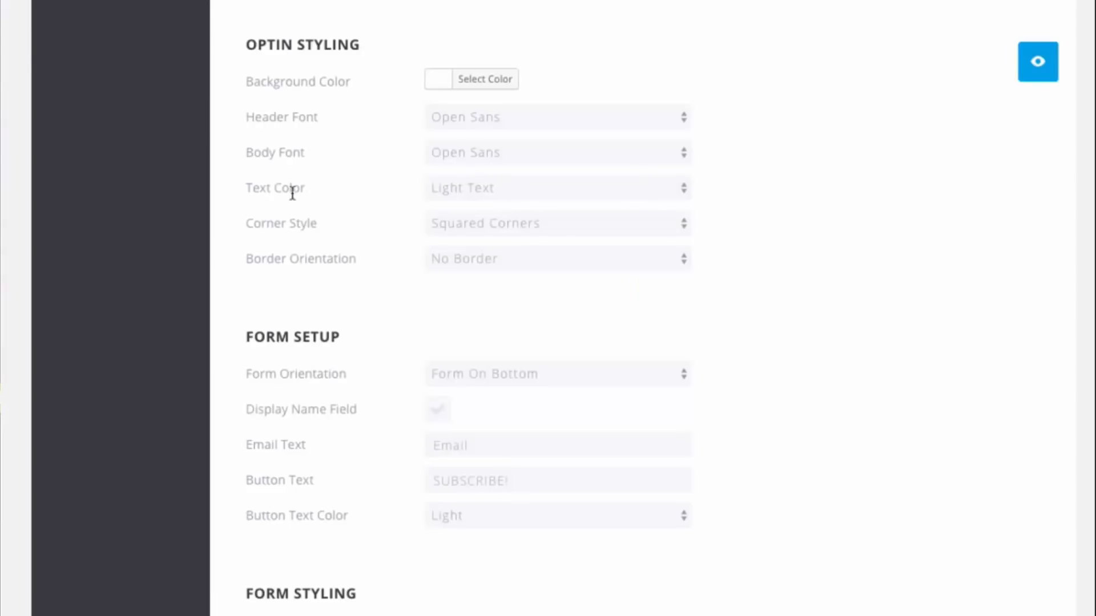
Set the optin's text color to Dark Text and preview the form.
{"action": "left_click", "coordinate": [485, 188]}
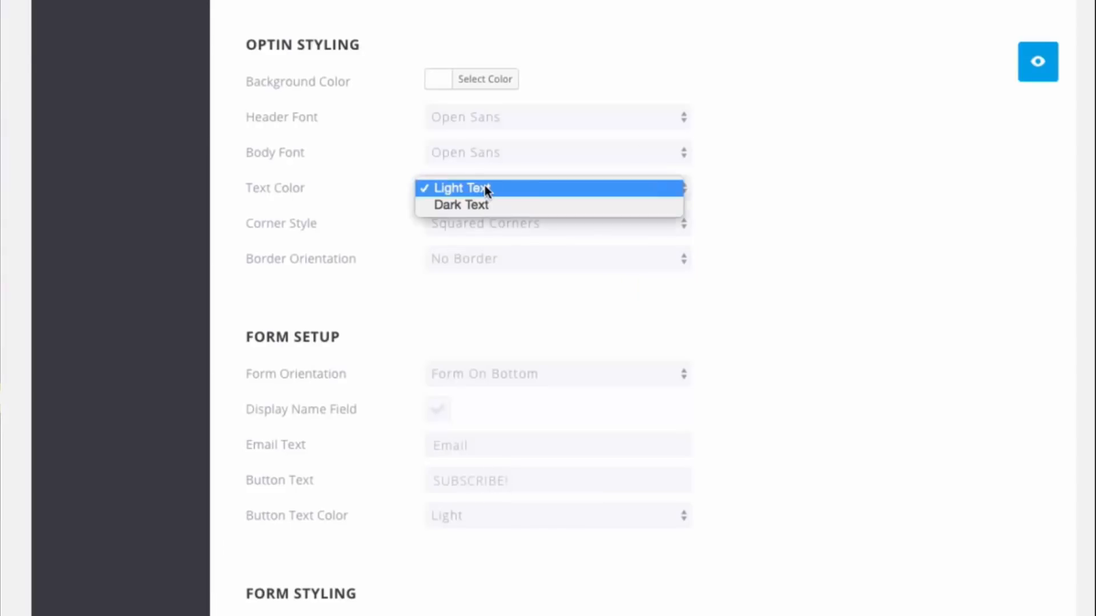
{"action": "left_click", "coordinate": [474, 205]}
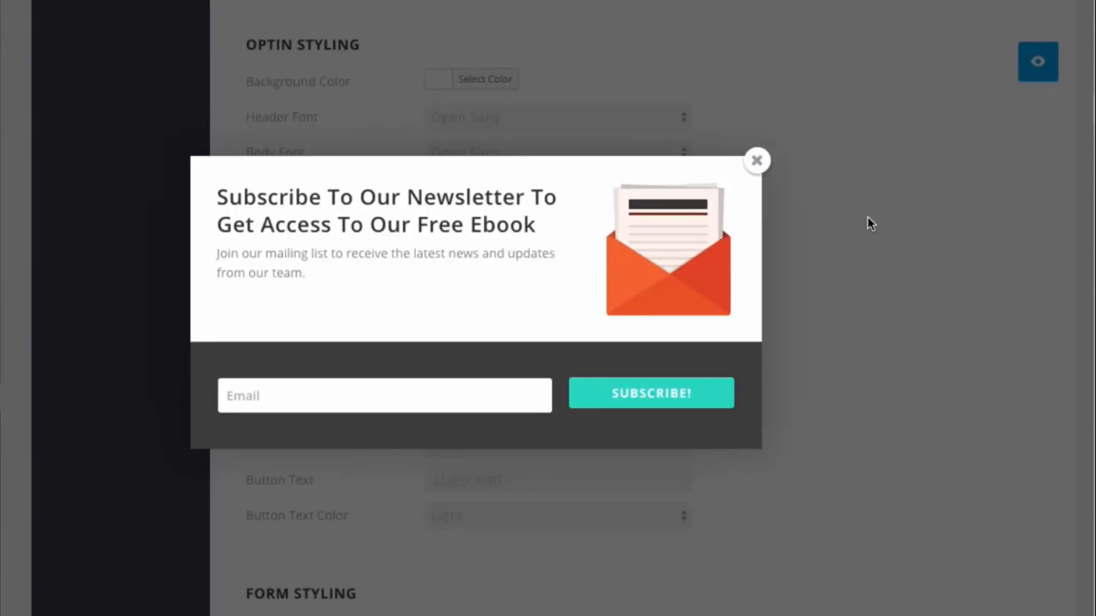
{"action": "left_click", "coordinate": [917, 175]}
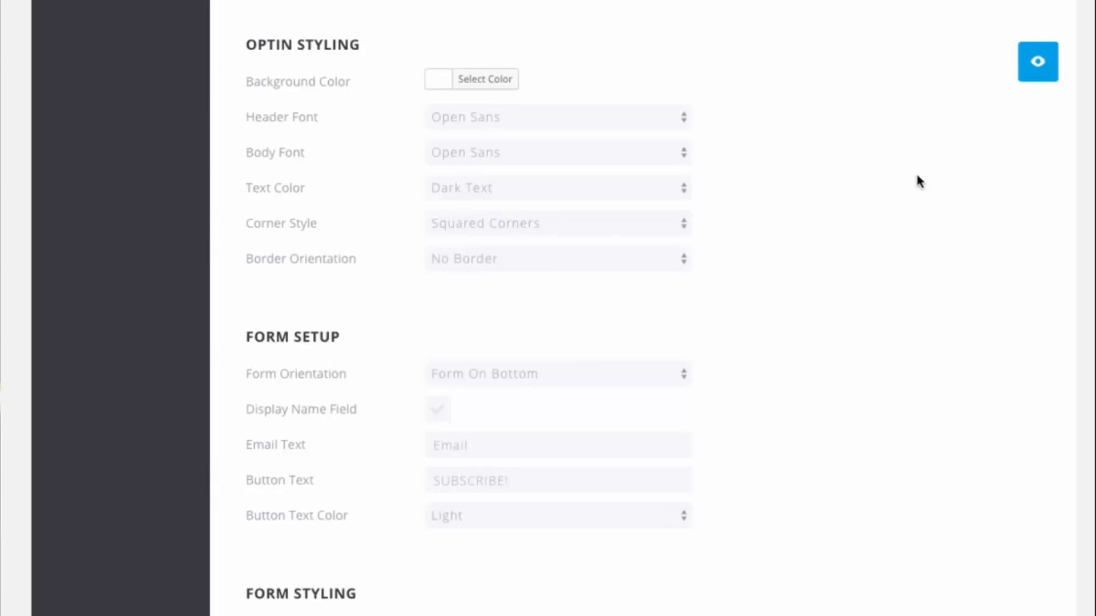
Try Rounded Corners as the optin's corner style, preview the form, and switch back to Squared Corners.
{"action": "left_click", "coordinate": [620, 225]}
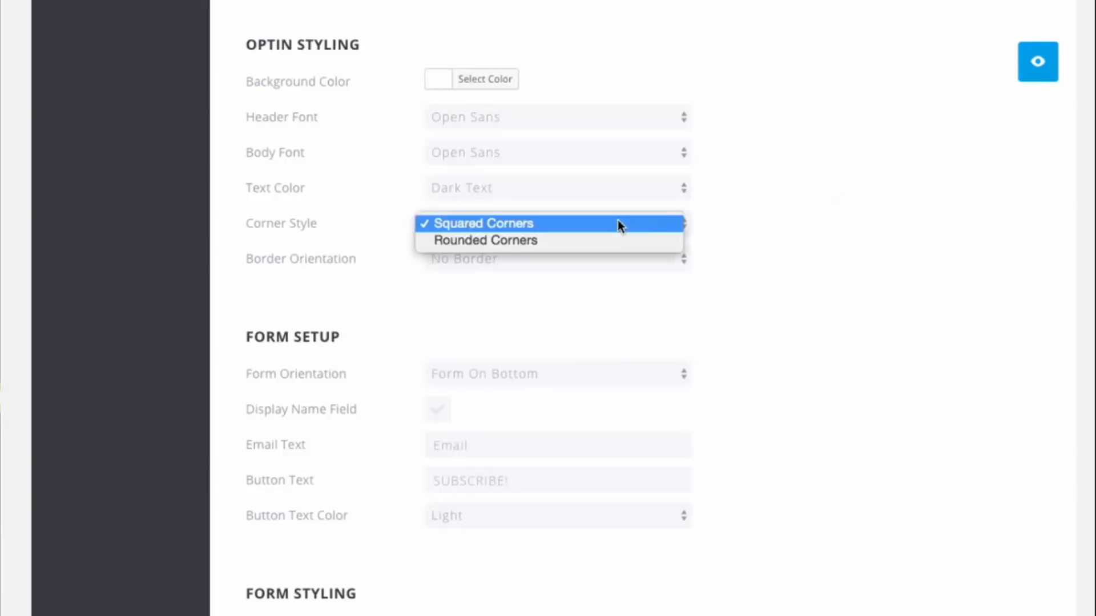
{"action": "left_click", "coordinate": [582, 240]}
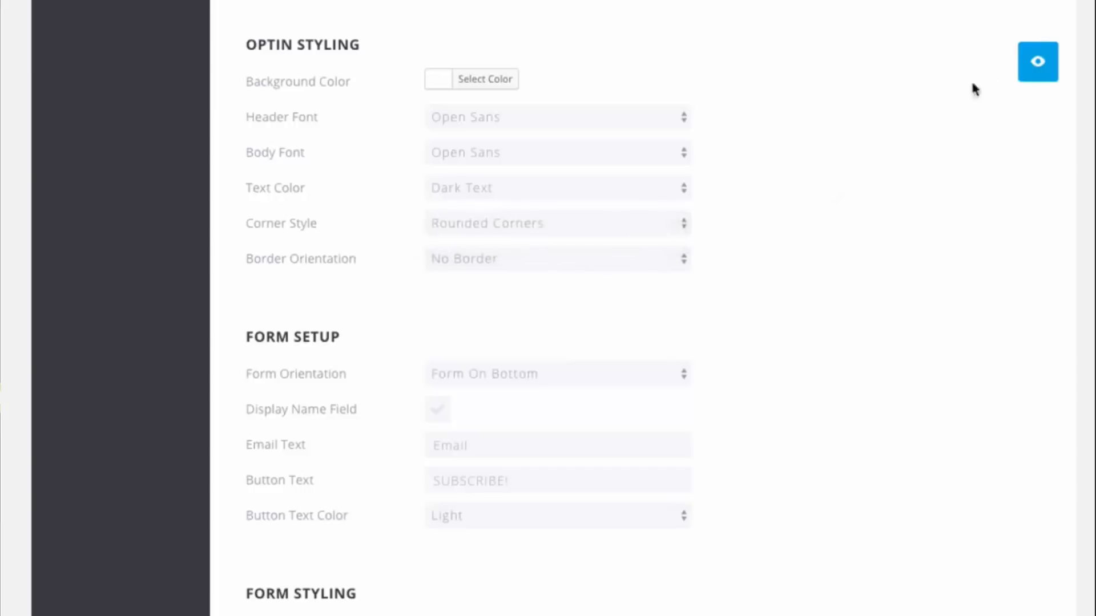
{"action": "left_click", "coordinate": [1028, 80]}
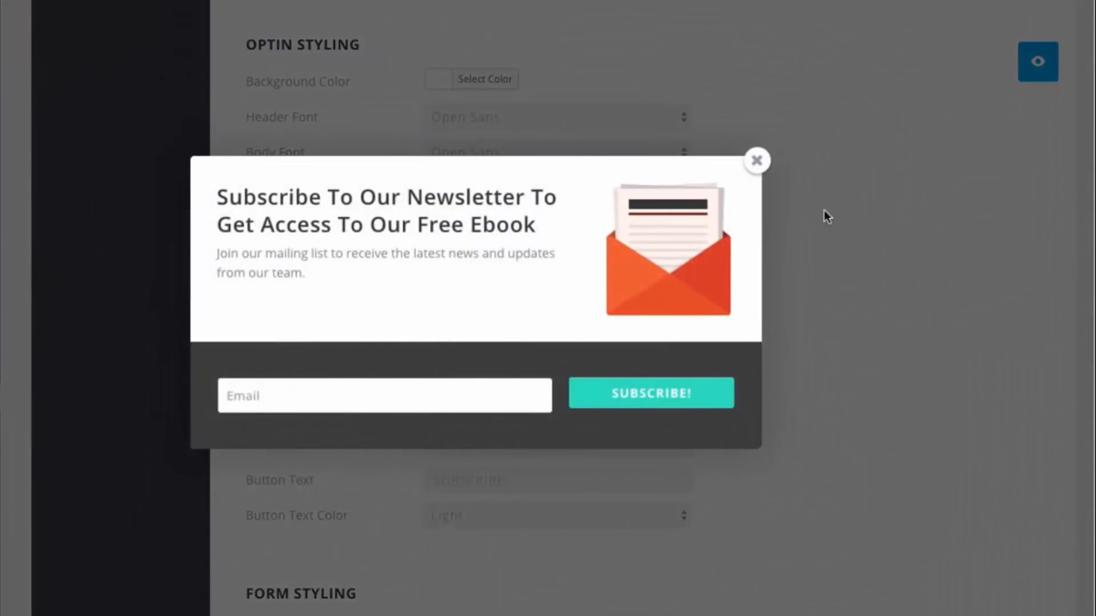
{"action": "left_click", "coordinate": [757, 162]}
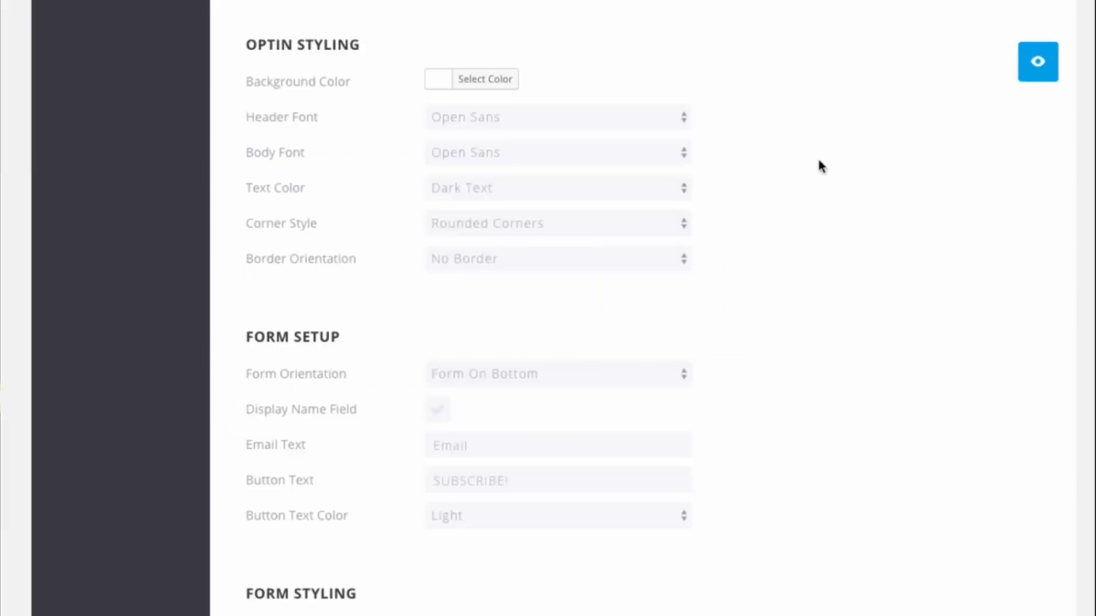
{"action": "left_click", "coordinate": [495, 226]}
{"action": "left_click", "coordinate": [496, 208]}
Give the optin a Full Border in the preset red and preview the form.
{"action": "left_click", "coordinate": [659, 261]}
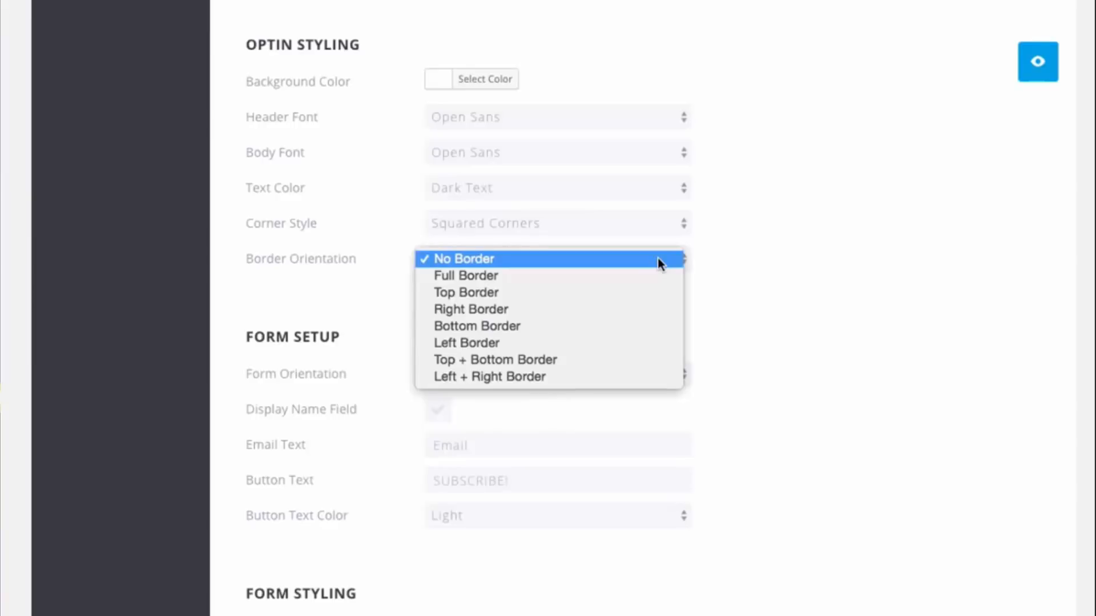
{"action": "left_click", "coordinate": [523, 275]}
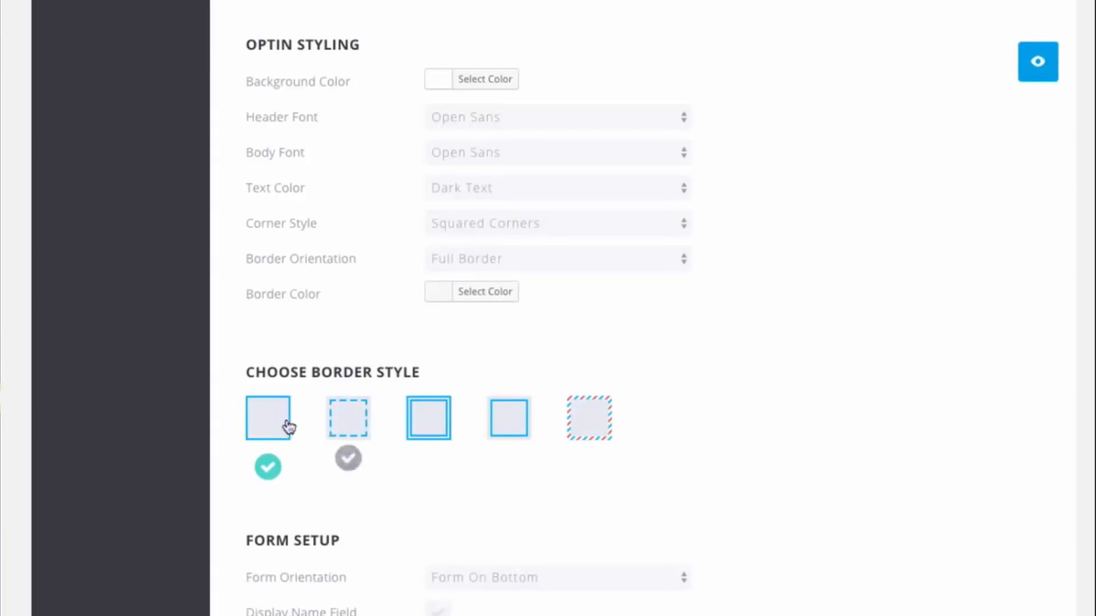
{"action": "left_click", "coordinate": [435, 299]}
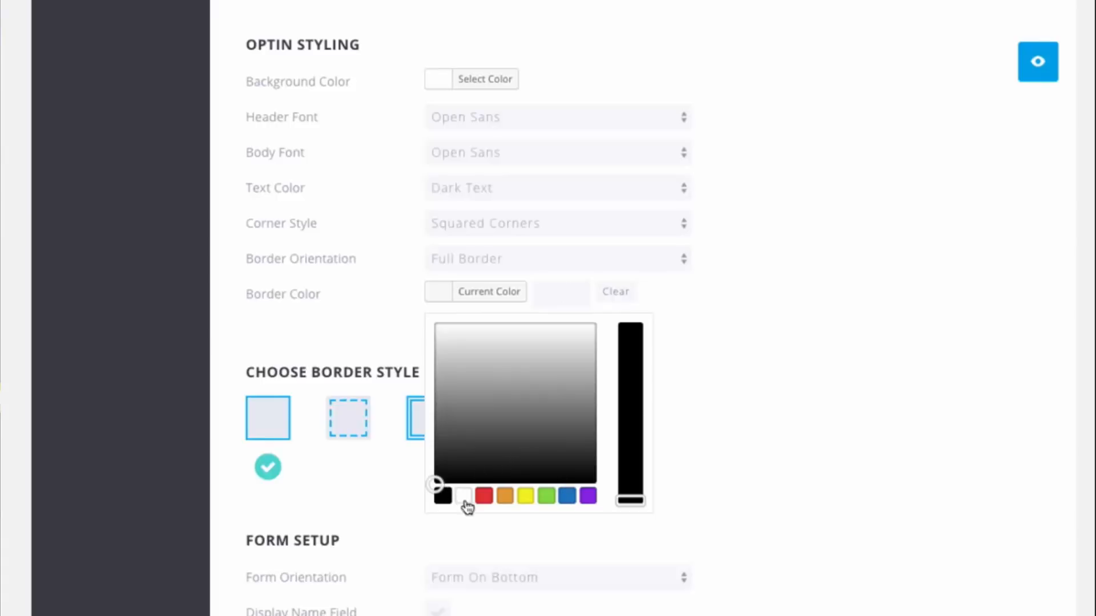
{"action": "left_click", "coordinate": [485, 496]}
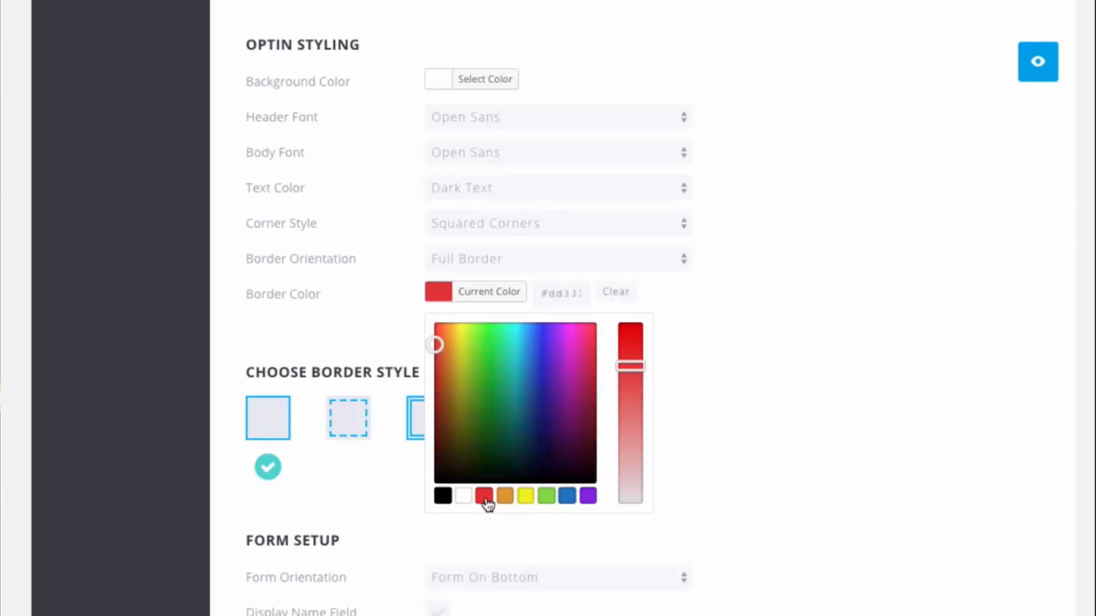
{"action": "left_click", "coordinate": [814, 448]}
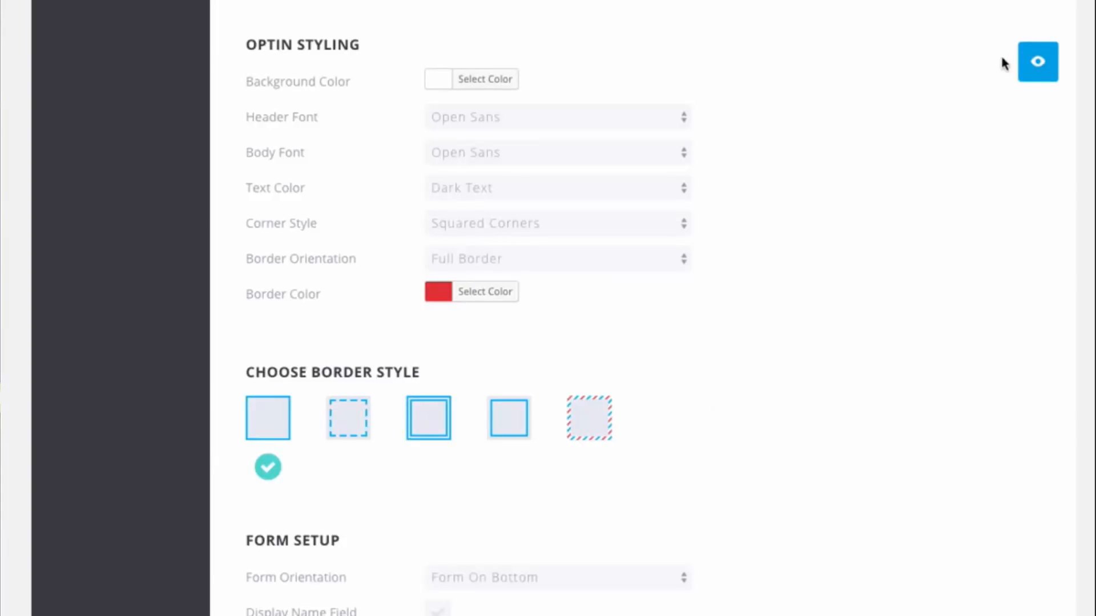
{"action": "left_click", "coordinate": [1050, 73]}
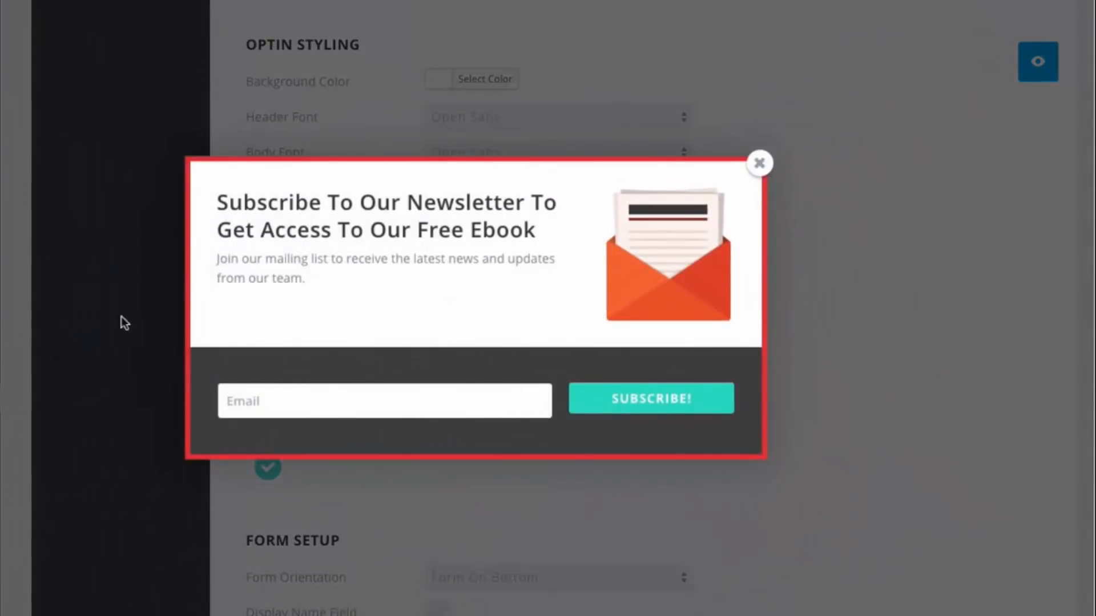
{"action": "left_click", "coordinate": [761, 165]}
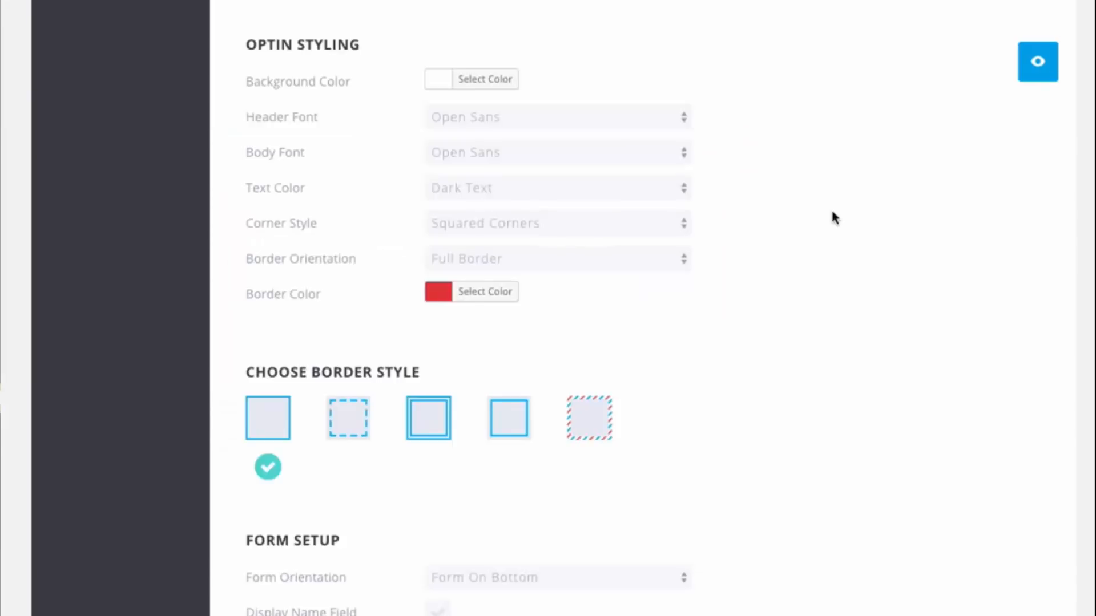
Change the optin's border orientation to Top Border and preview the form.
{"action": "left_click", "coordinate": [505, 262]}
{"action": "left_click", "coordinate": [514, 275]}
{"action": "left_click", "coordinate": [1044, 60]}
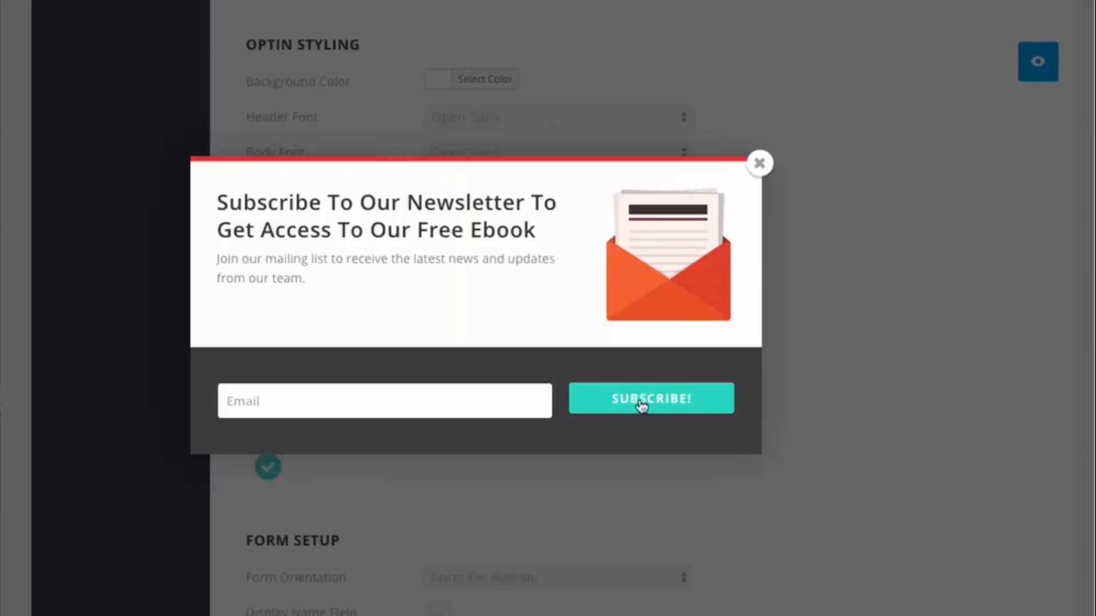
{"action": "left_click", "coordinate": [760, 163]}
Copy the hex code of the button color from the form styling settings.
{"action": "scroll", "coordinate": [913, 263], "scroll_direction": "down", "scroll_amount": 9}
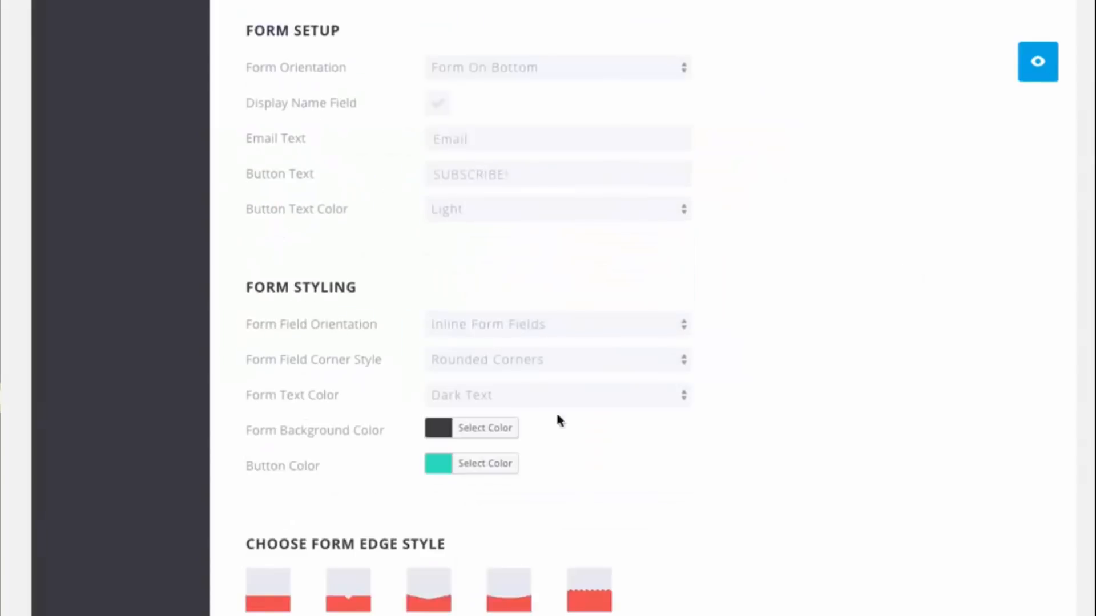
{"action": "left_click", "coordinate": [448, 473]}
{"action": "double_click", "coordinate": [564, 466]}
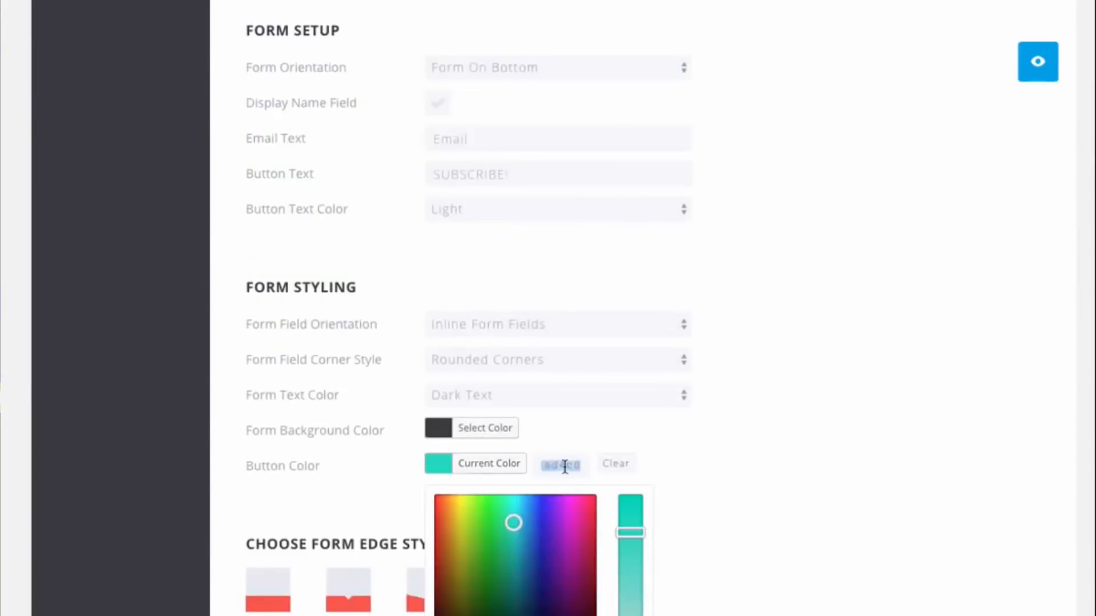
{"action": "left_click", "coordinate": [846, 341]}
Set the optin's border color to the button's teal, #1ad4c0, and preview the form.
{"action": "scroll", "coordinate": [799, 331], "scroll_direction": "up", "scroll_amount": 7}
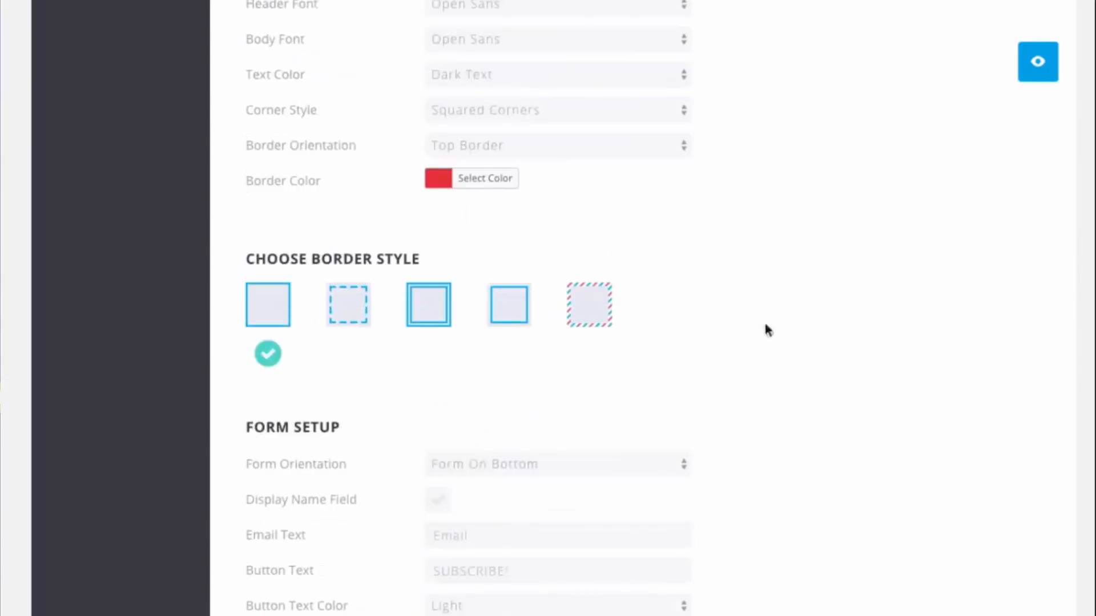
{"action": "left_click", "coordinate": [442, 184]}
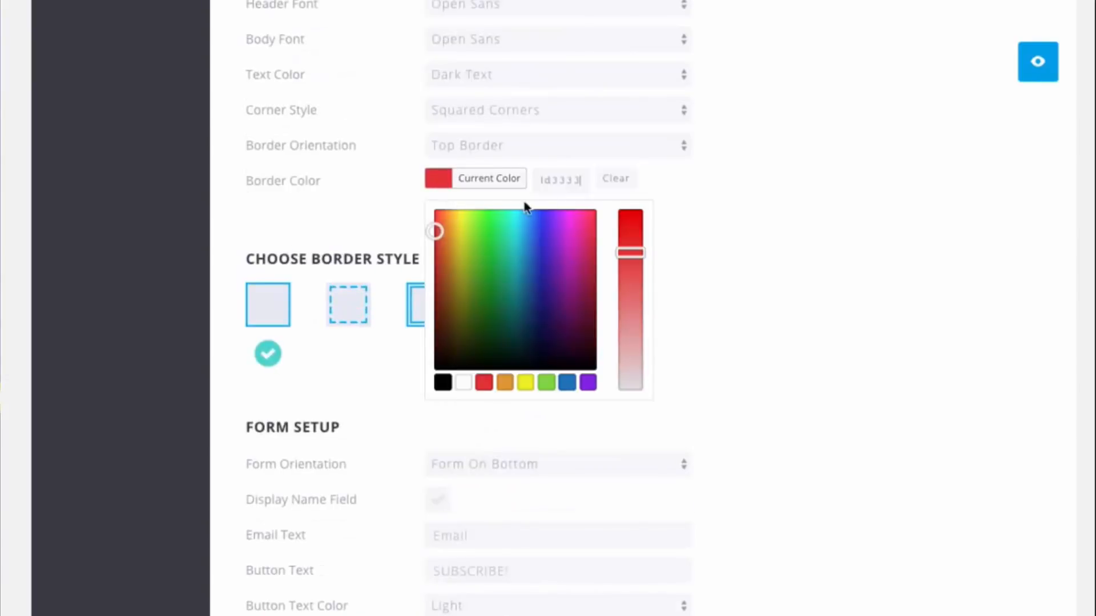
{"action": "double_click", "coordinate": [563, 181]}
{"action": "type", "text": "#1ad4c0"}
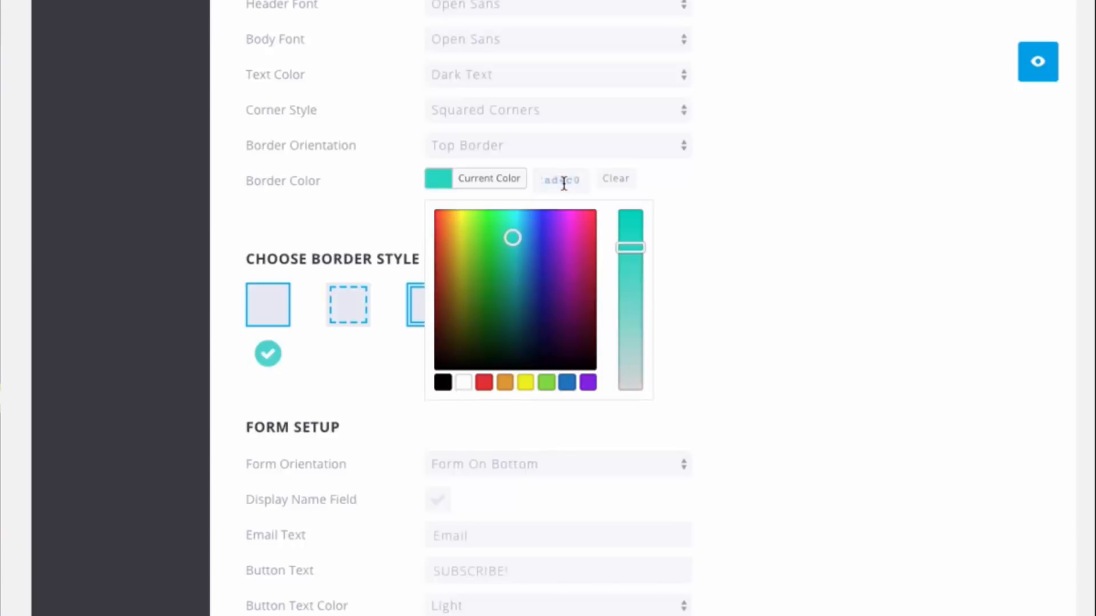
{"action": "left_click", "coordinate": [841, 174]}
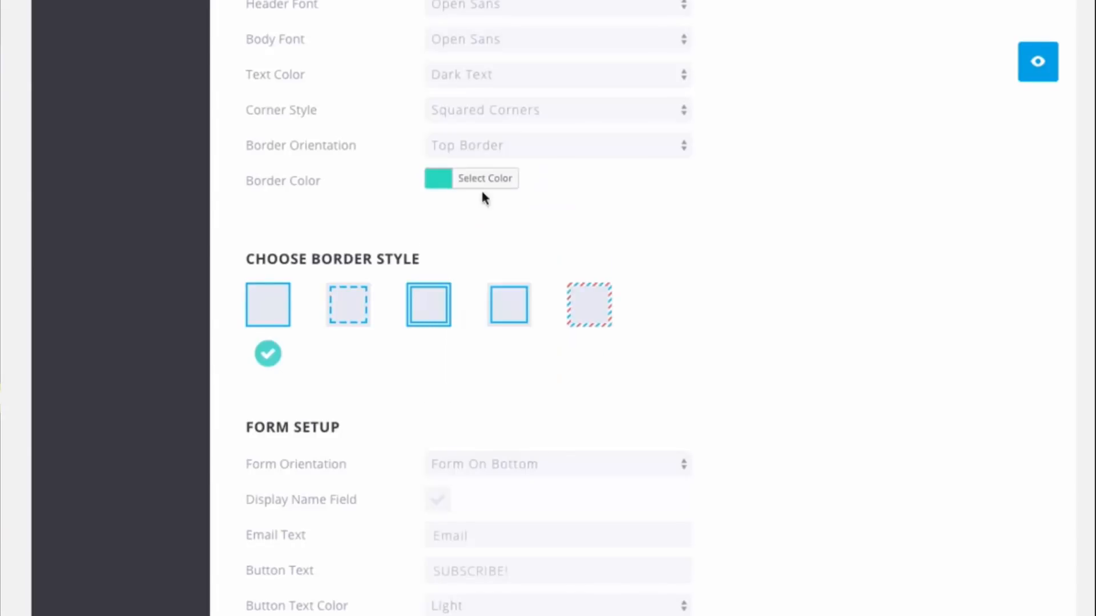
{"action": "left_click", "coordinate": [1038, 76]}
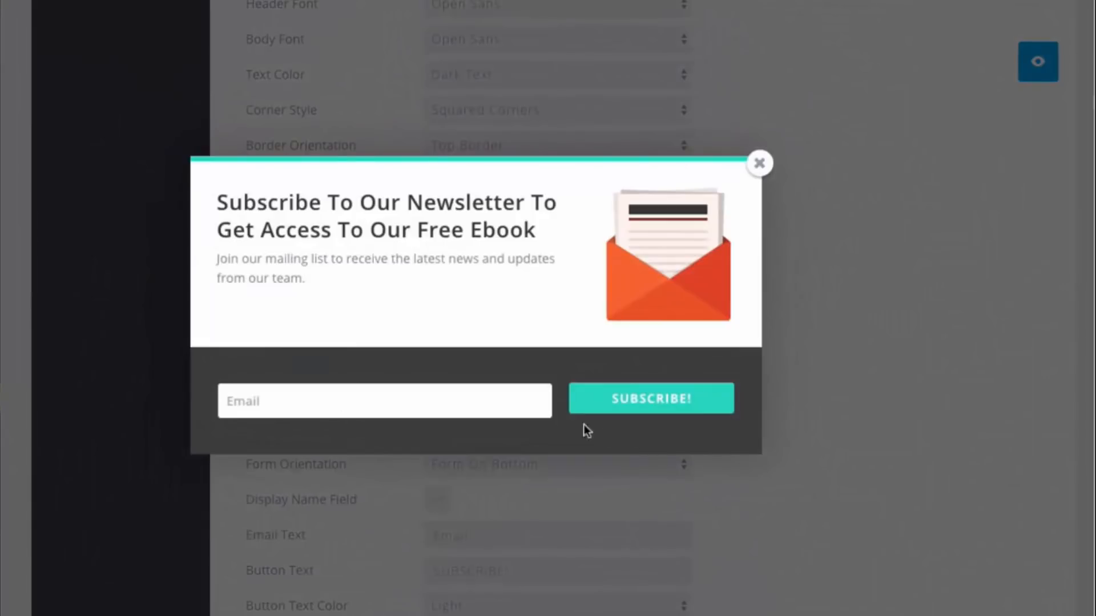
{"action": "scroll", "coordinate": [1022, 172], "scroll_direction": "up", "scroll_amount": 2}
{"action": "scroll", "coordinate": [1002, 176], "scroll_direction": "down", "scroll_amount": 1}
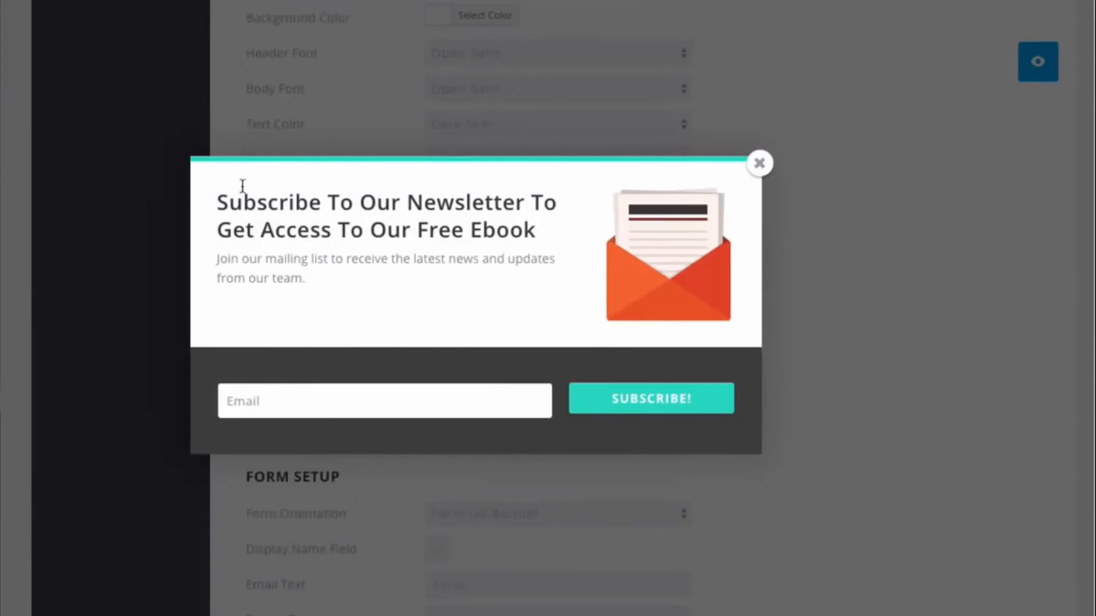
{"action": "left_click", "coordinate": [759, 164]}
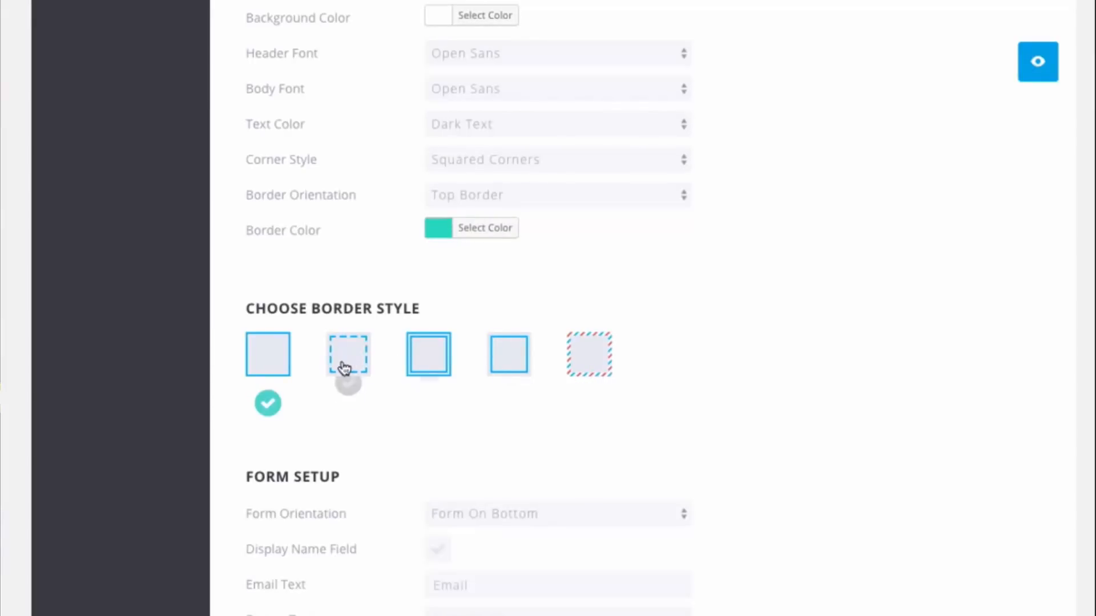
Choose the diagonally striped red-and-blue border style for the optin.
{"action": "left_click", "coordinate": [601, 365]}
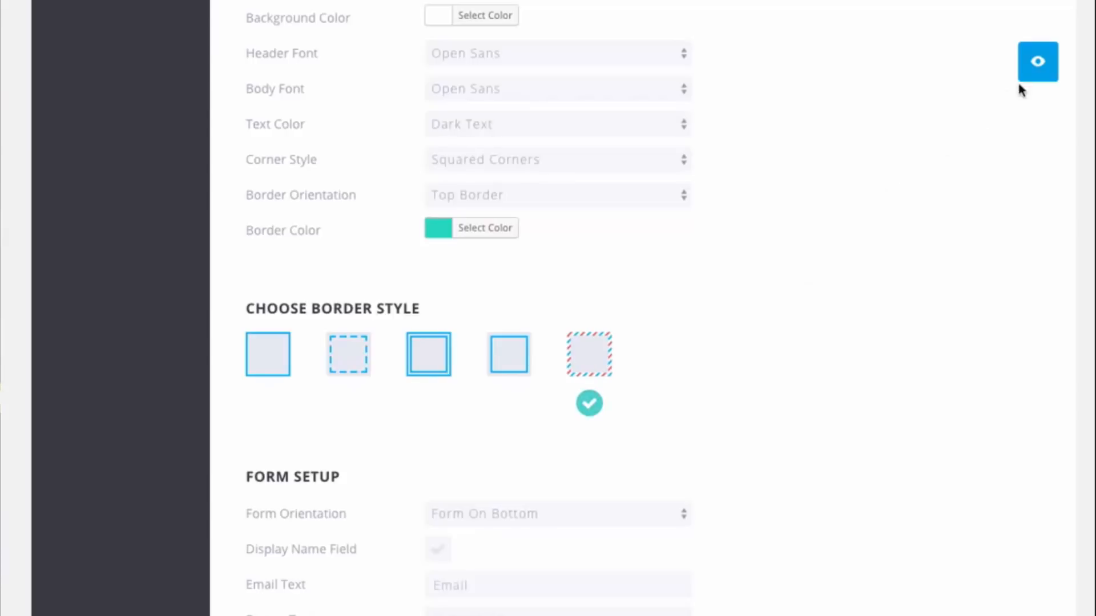
Preview the opt-in popup with the striped border along its top, and close the preview.
{"action": "left_click", "coordinate": [1050, 65]}
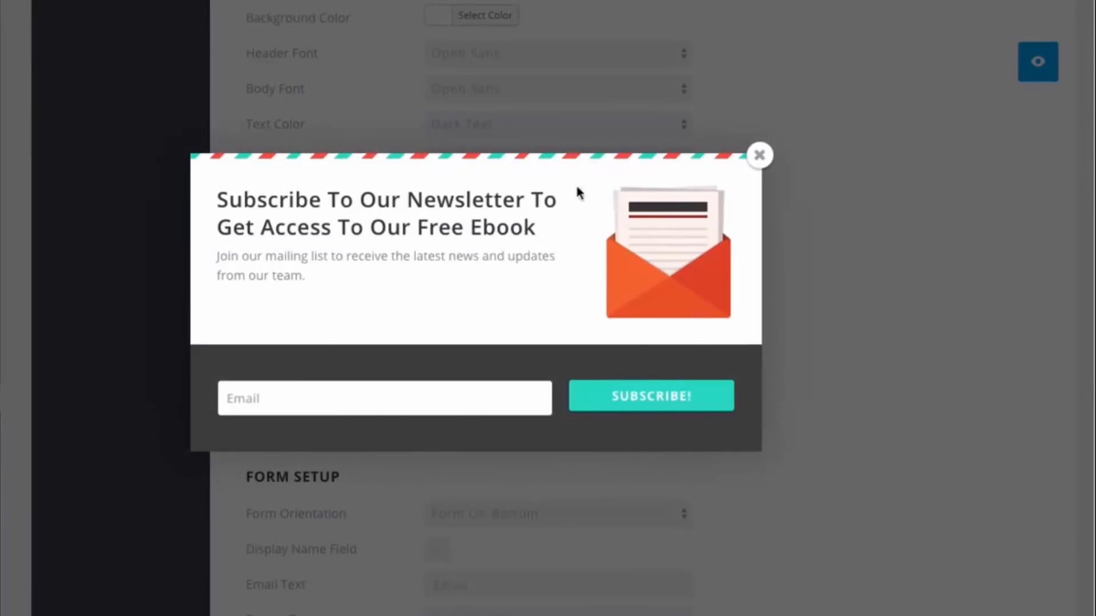
{"action": "scroll", "coordinate": [731, 289], "scroll_direction": "down", "scroll_amount": 3}
{"action": "scroll", "coordinate": [734, 285], "scroll_direction": "up", "scroll_amount": 5}
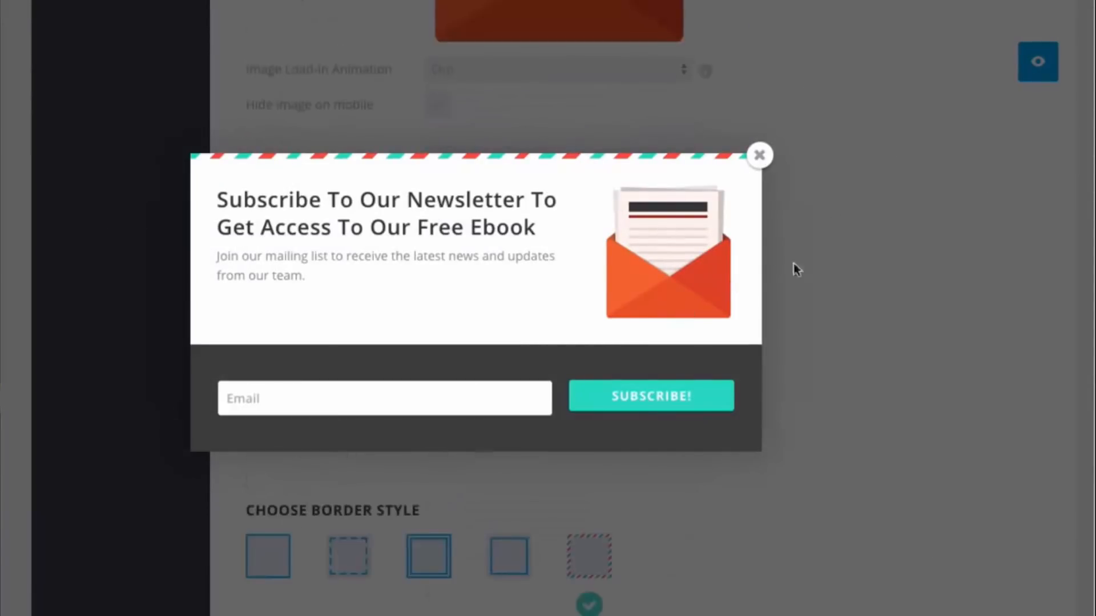
{"action": "left_click", "coordinate": [760, 155]}
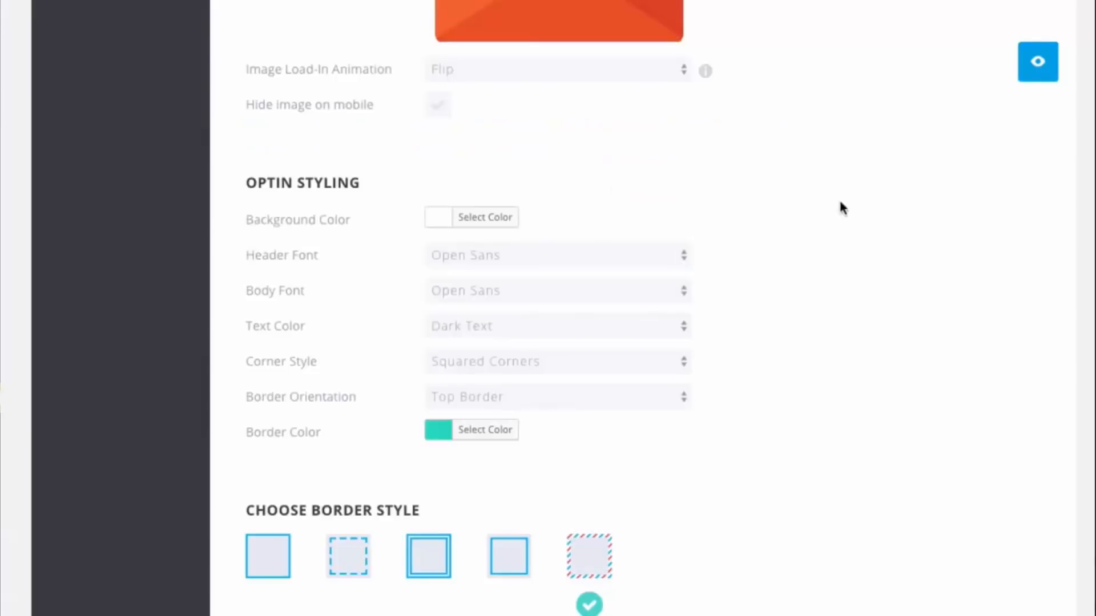
Set the form orientation to Form On Right and preview the resulting opt-in popup.
{"action": "scroll", "coordinate": [841, 200], "scroll_direction": "down", "scroll_amount": 5}
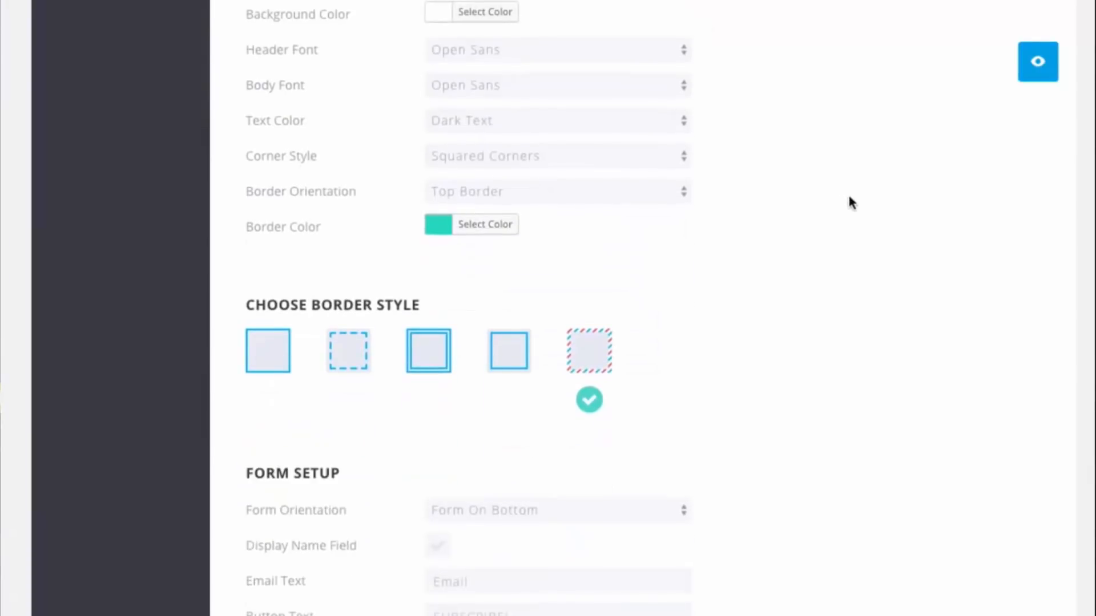
{"action": "scroll", "coordinate": [851, 202], "scroll_direction": "down", "scroll_amount": 8}
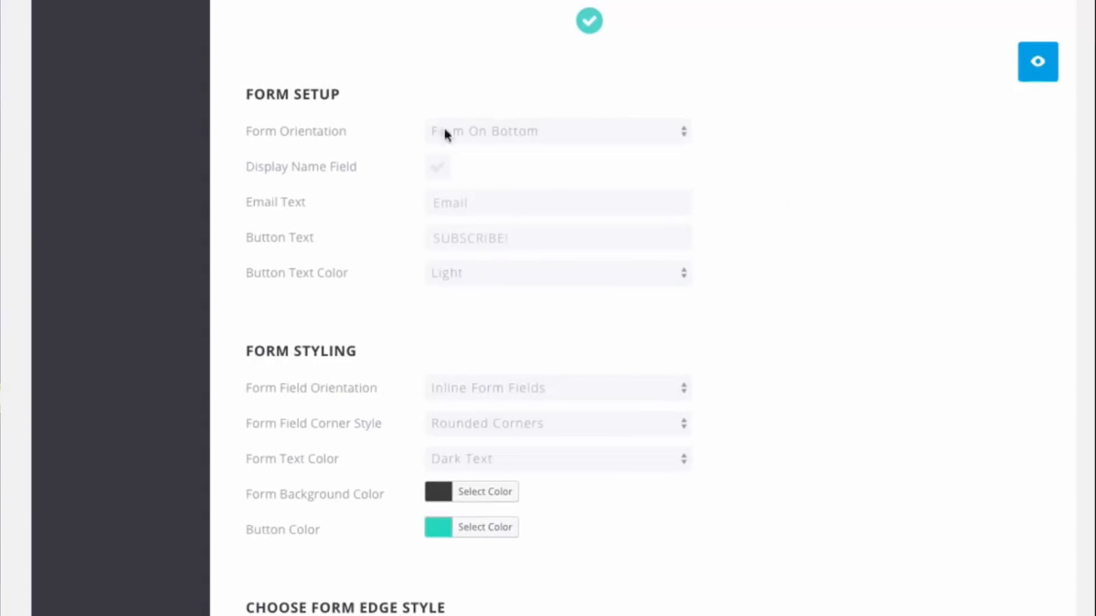
{"action": "left_click", "coordinate": [516, 135]}
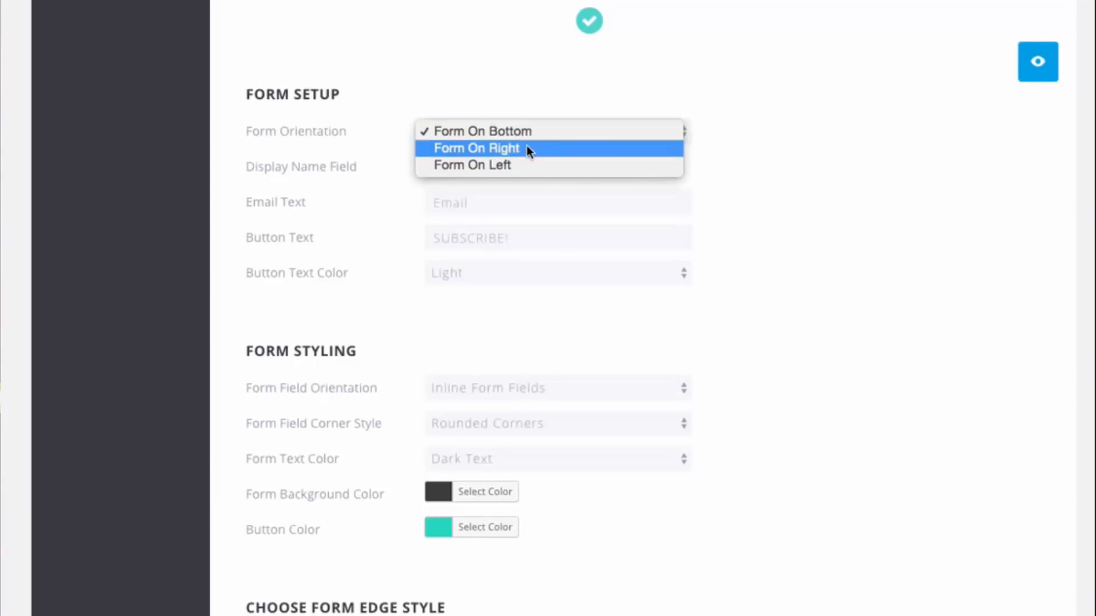
{"action": "left_click", "coordinate": [519, 149]}
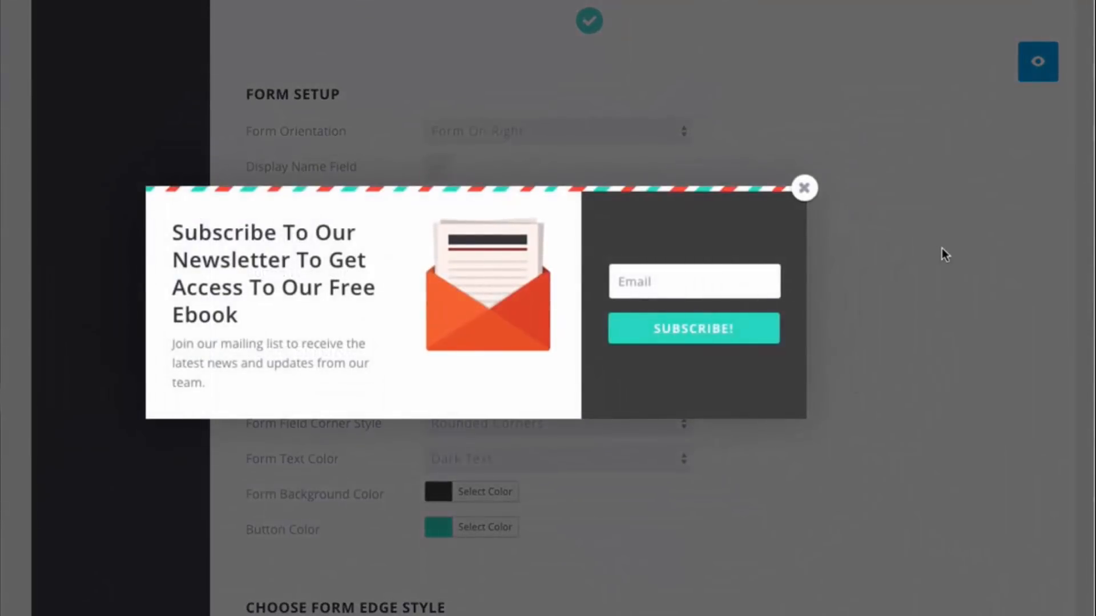
{"action": "left_click", "coordinate": [804, 190]}
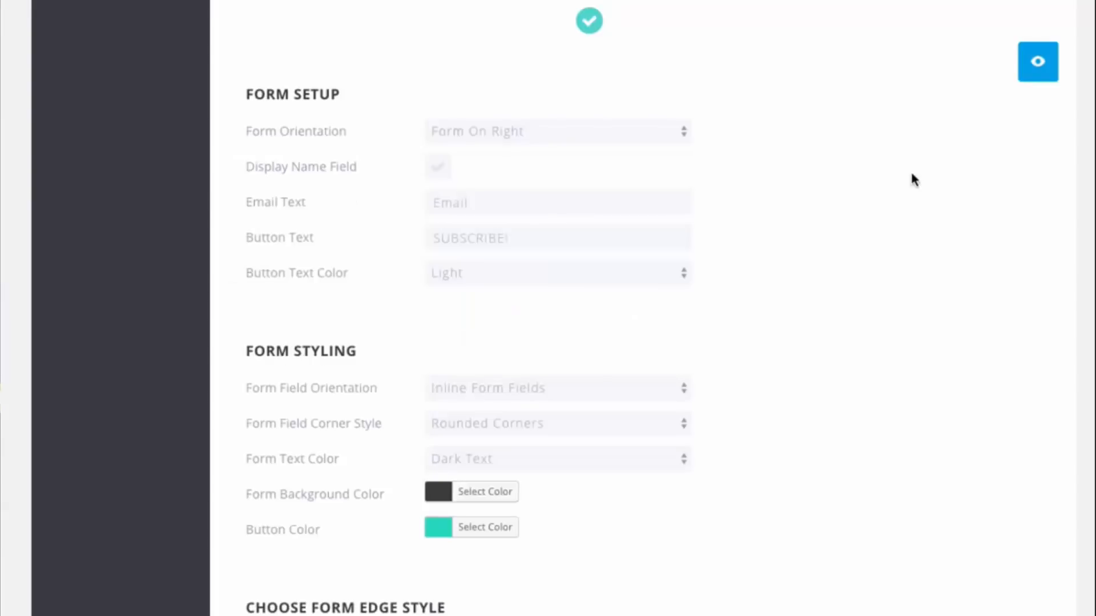
Set the form orientation to Form On Left and examine the headline and message text in the popup preview.
{"action": "left_click", "coordinate": [619, 129]}
{"action": "left_click", "coordinate": [591, 144]}
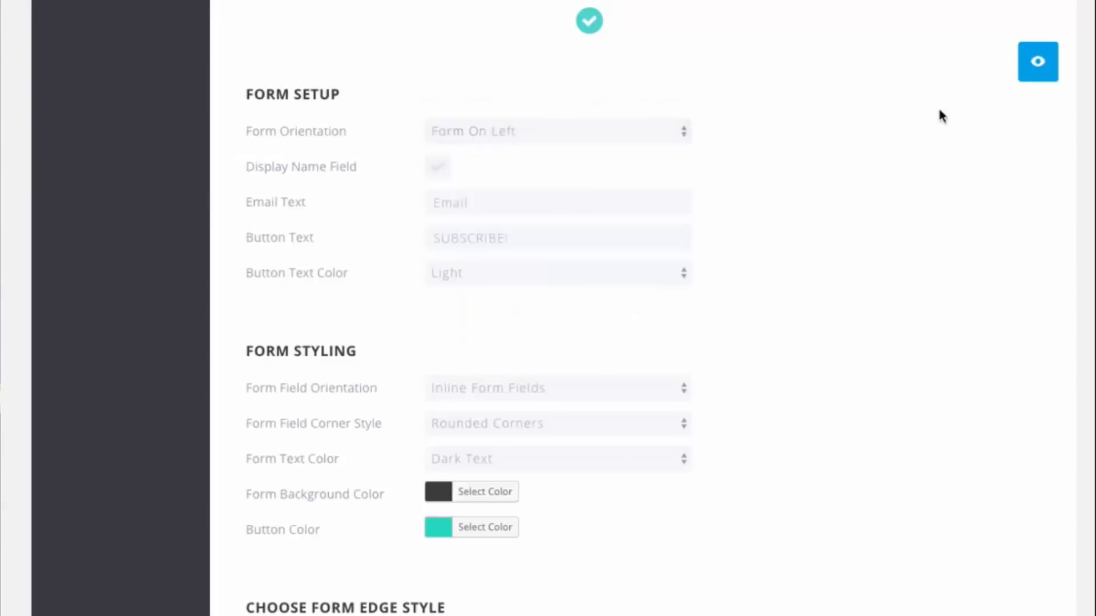
{"action": "left_click", "coordinate": [1027, 79]}
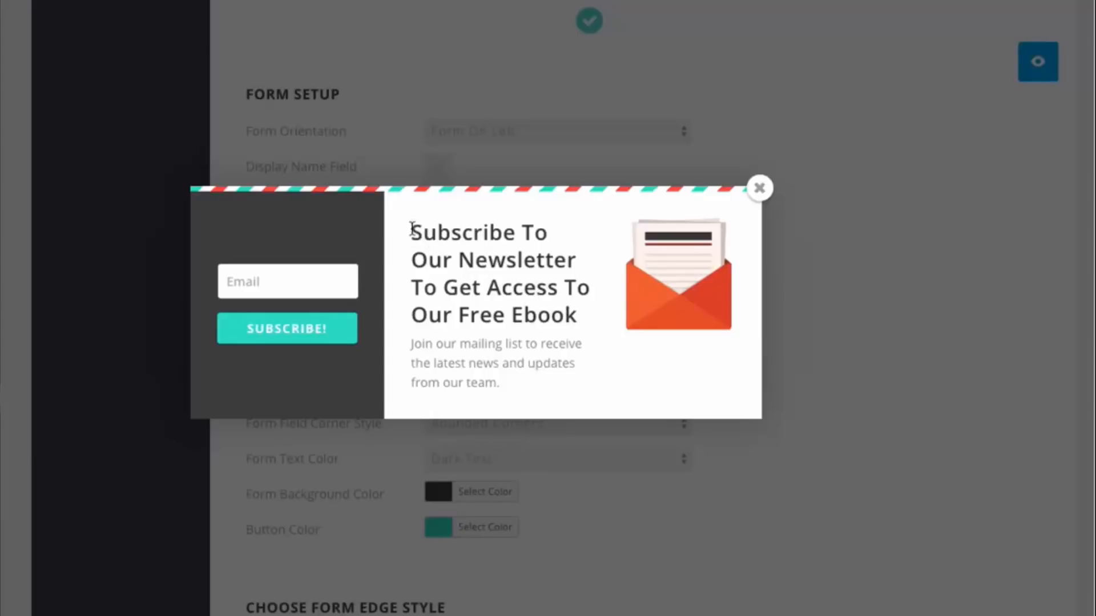
{"action": "left_click_drag", "start_coordinate": [411, 227], "coordinate": [576, 315]}
{"action": "left_click", "coordinate": [448, 337]}
{"action": "left_click_drag", "start_coordinate": [411, 344], "coordinate": [489, 380]}
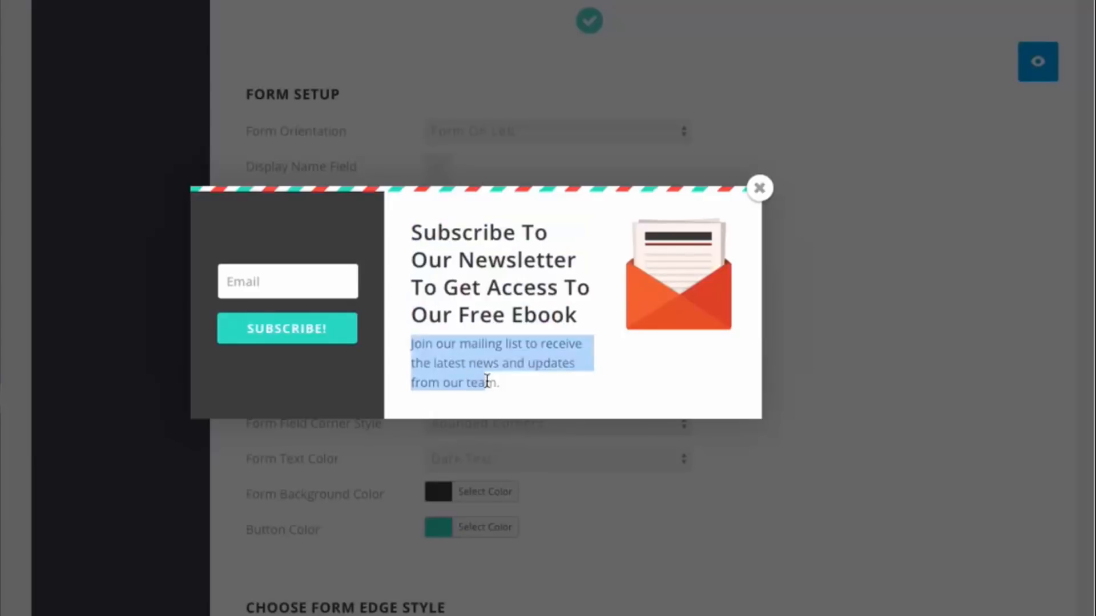
{"action": "left_click", "coordinate": [489, 381]}
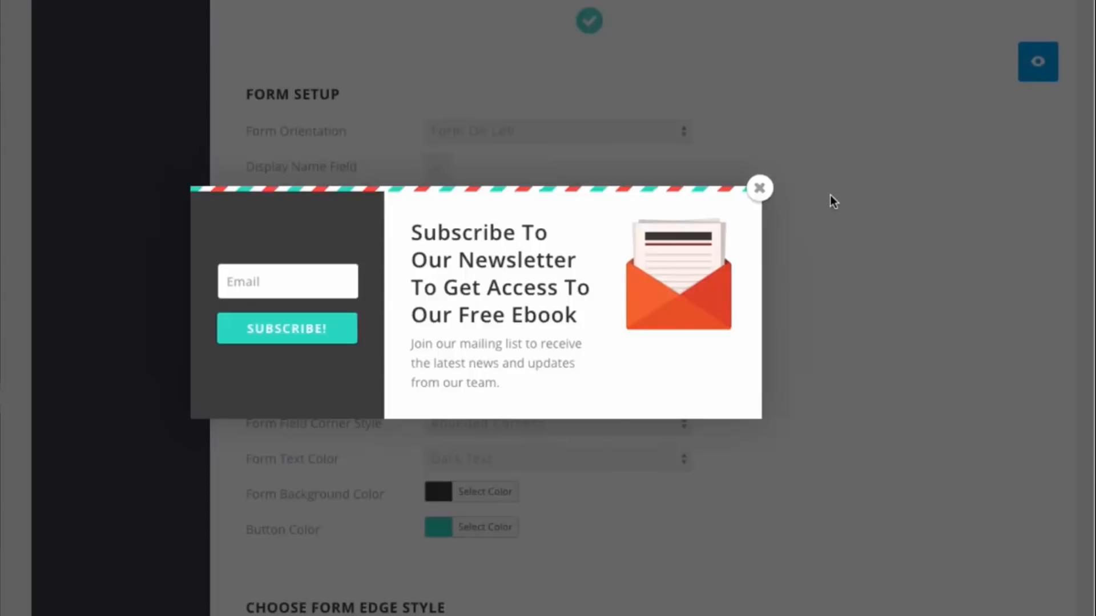
{"action": "left_click", "coordinate": [759, 188]}
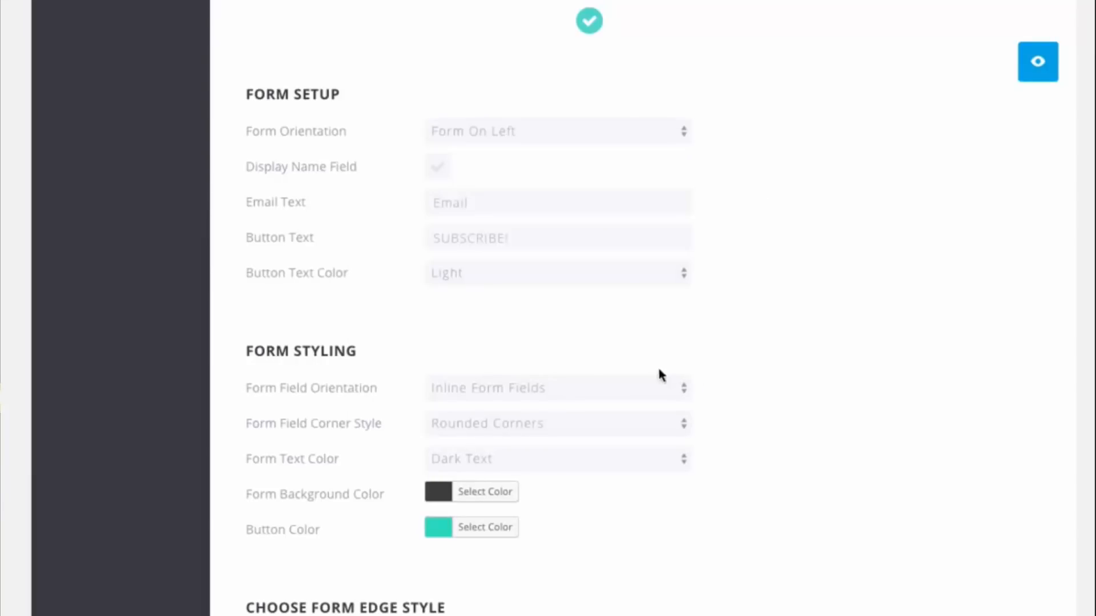
Set the form orientation to Form On Bottom and enable Display Name Field.
{"action": "left_click", "coordinate": [558, 129]}
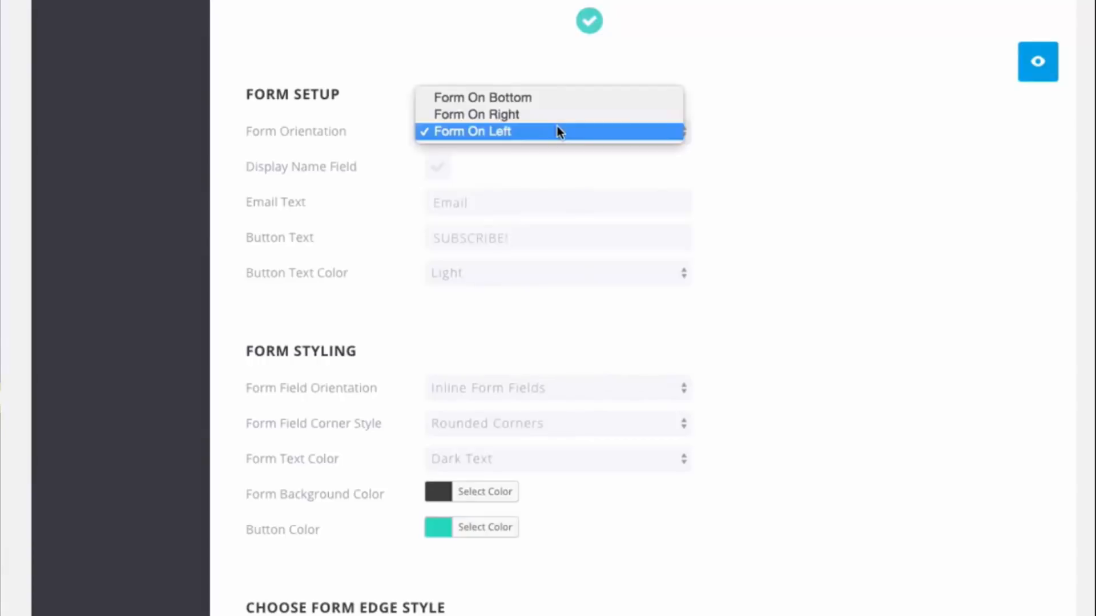
{"action": "left_click", "coordinate": [535, 98]}
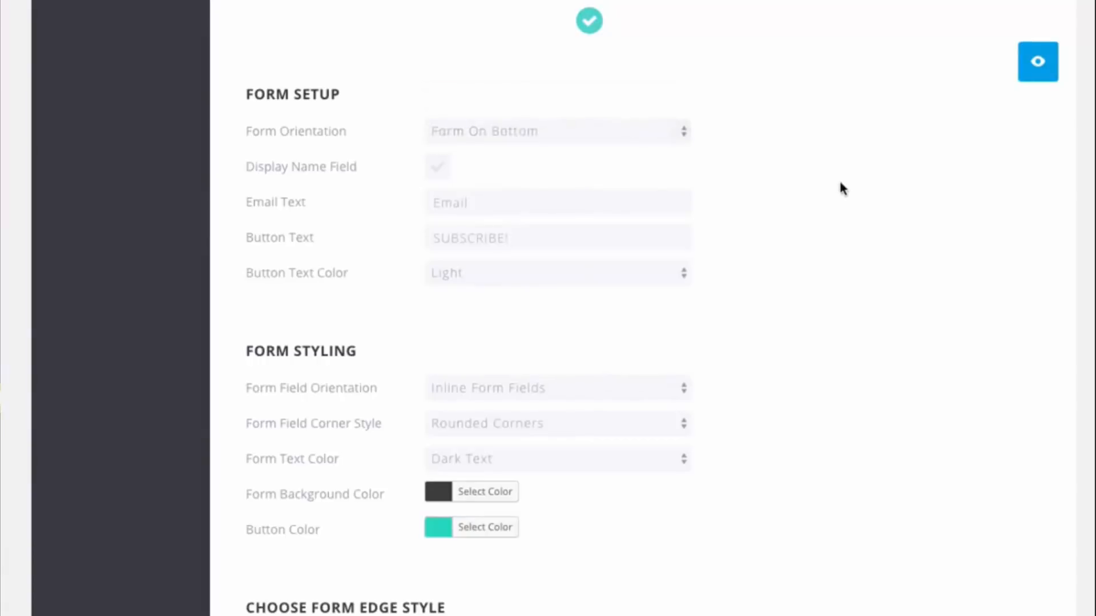
{"action": "left_click", "coordinate": [438, 167]}
{"action": "left_click", "coordinate": [438, 171]}
{"action": "left_click", "coordinate": [444, 174]}
{"action": "left_click", "coordinate": [437, 170]}
{"action": "left_click", "coordinate": [438, 168]}
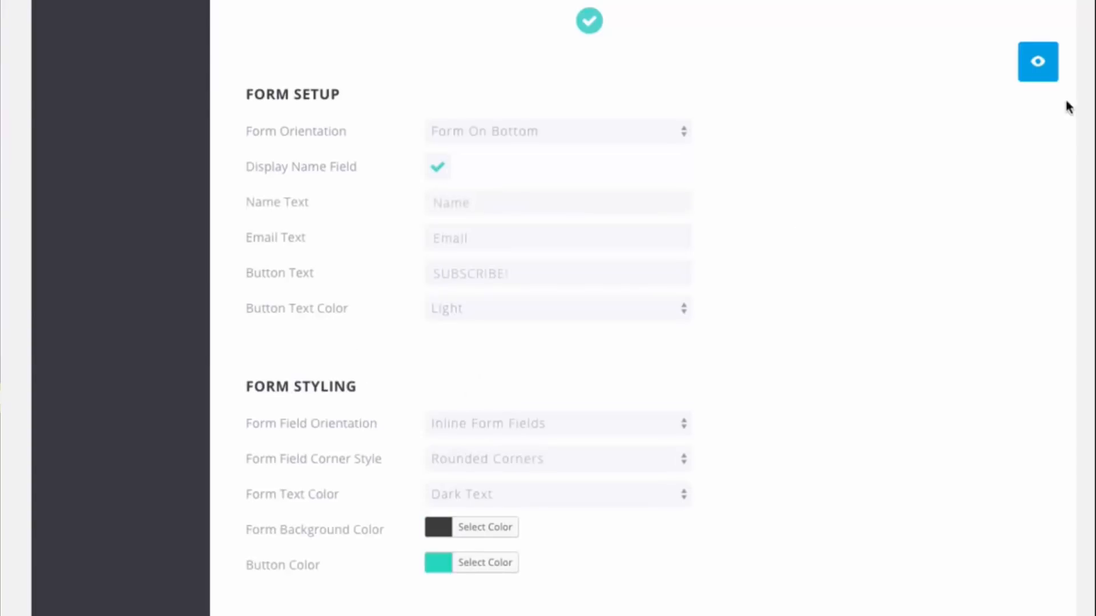
Preview the opt-in popup and disable Display Name Field in the form setup.
{"action": "left_click", "coordinate": [1038, 62]}
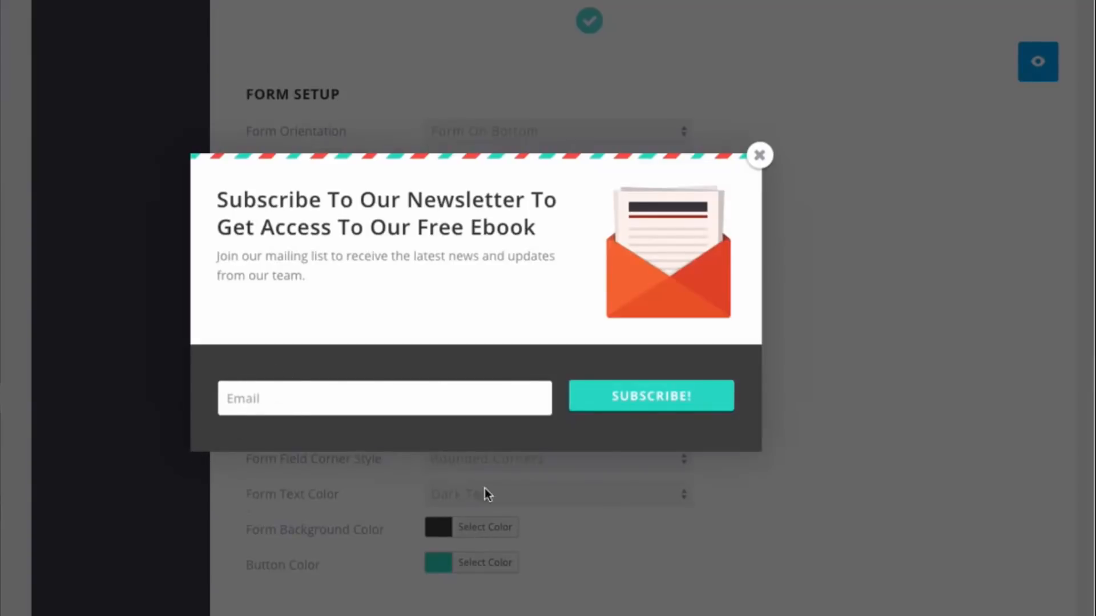
{"action": "left_click", "coordinate": [759, 155]}
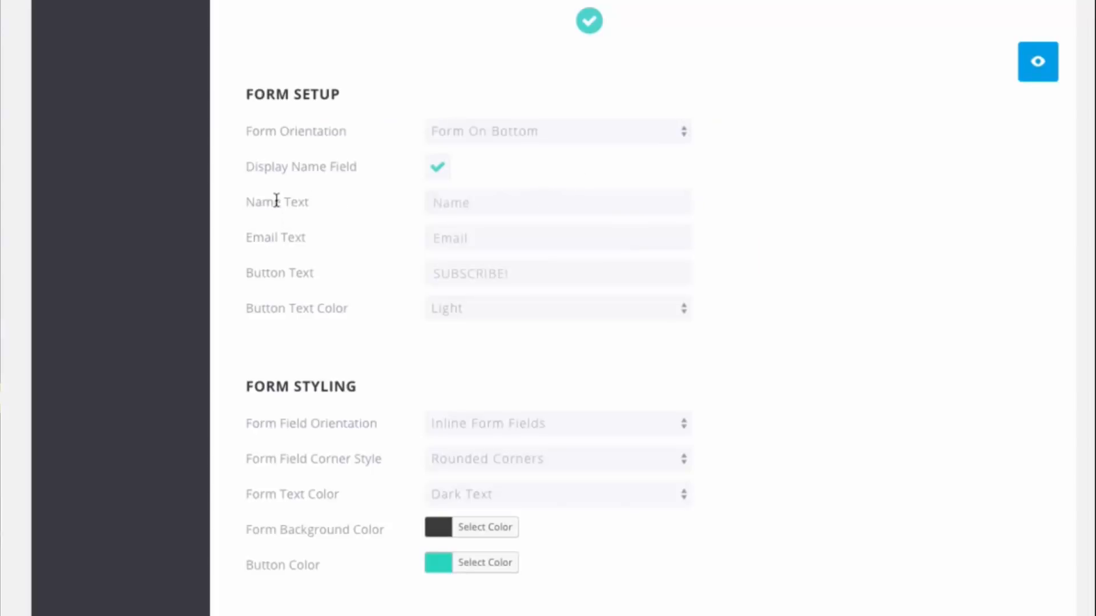
{"action": "left_click", "coordinate": [501, 203]}
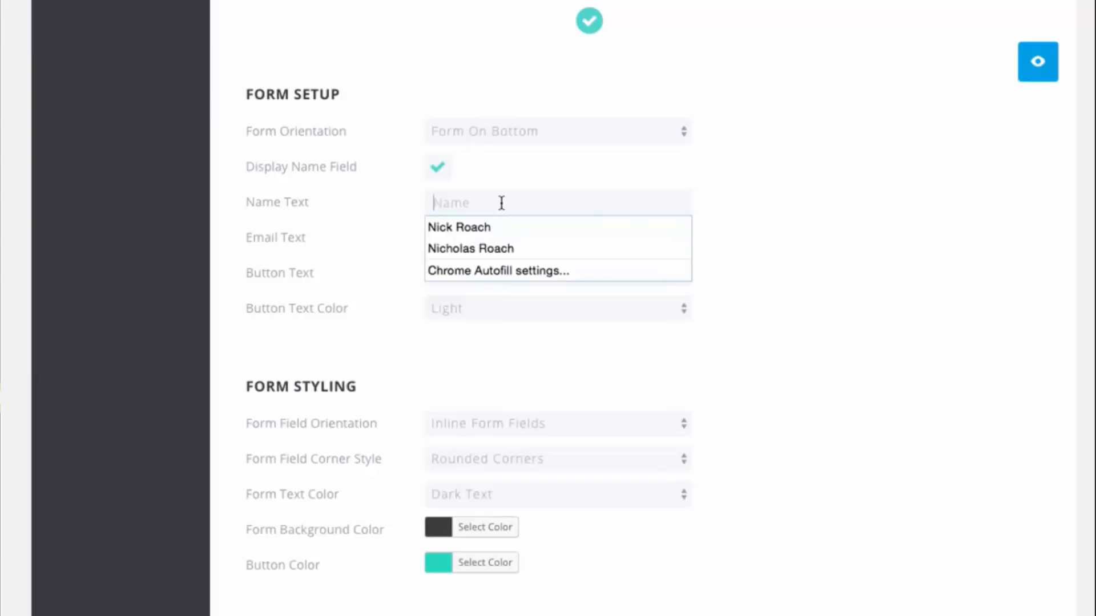
{"action": "left_click", "coordinate": [915, 223]}
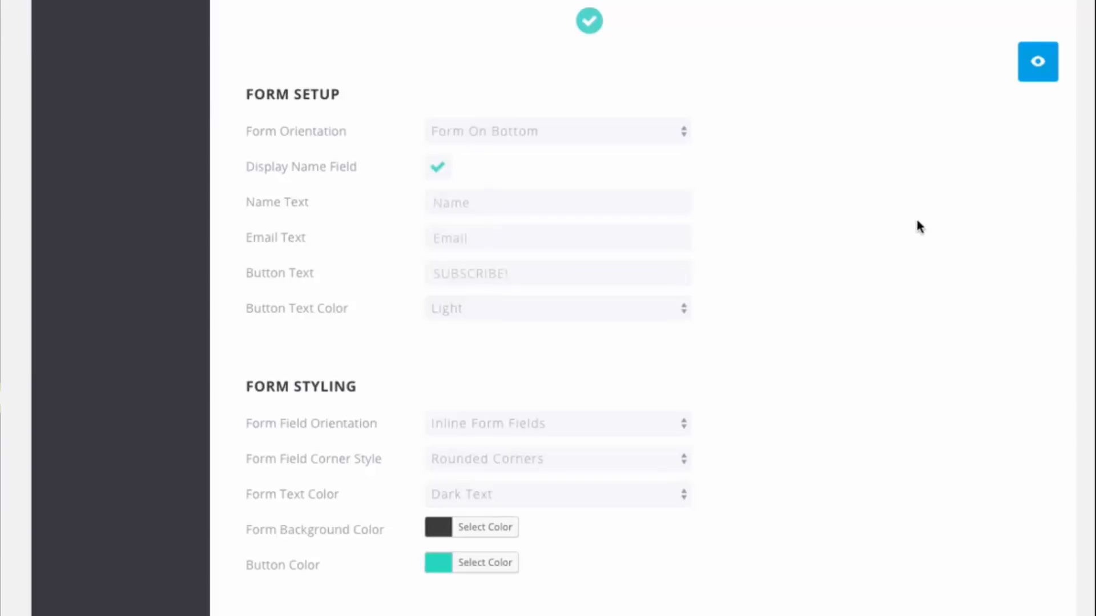
{"action": "left_click", "coordinate": [542, 237]}
{"action": "left_click", "coordinate": [435, 171]}
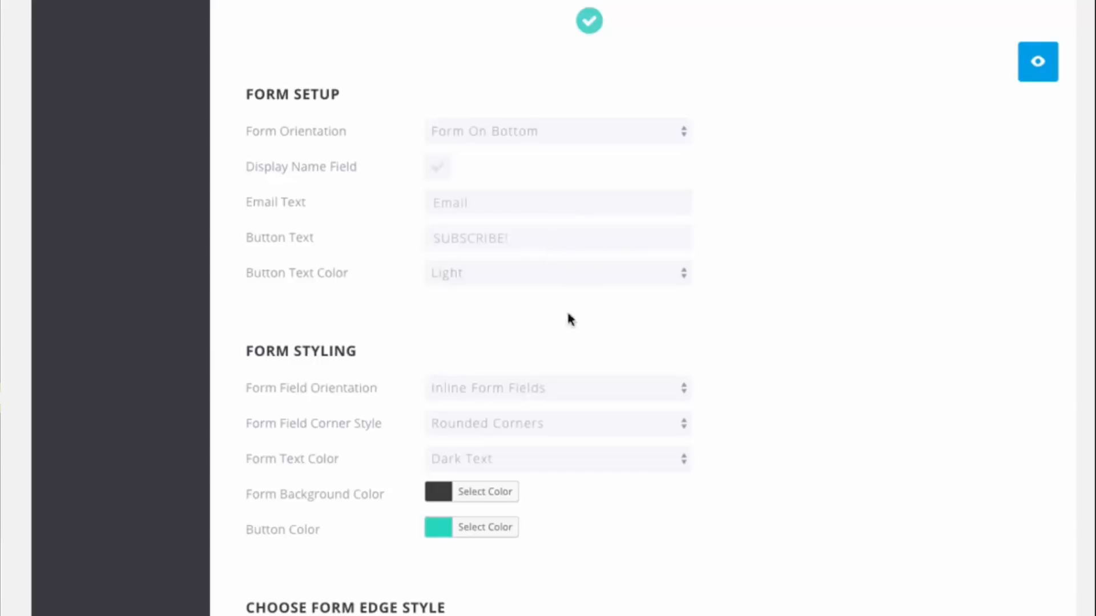
Set the form's button text to "Join Today" and preview the popup.
{"action": "left_click", "coordinate": [572, 236]}
{"action": "type", "text": "Join Tox"}
{"action": "type", "text": "ay"}
{"action": "left_click", "coordinate": [1025, 63]}
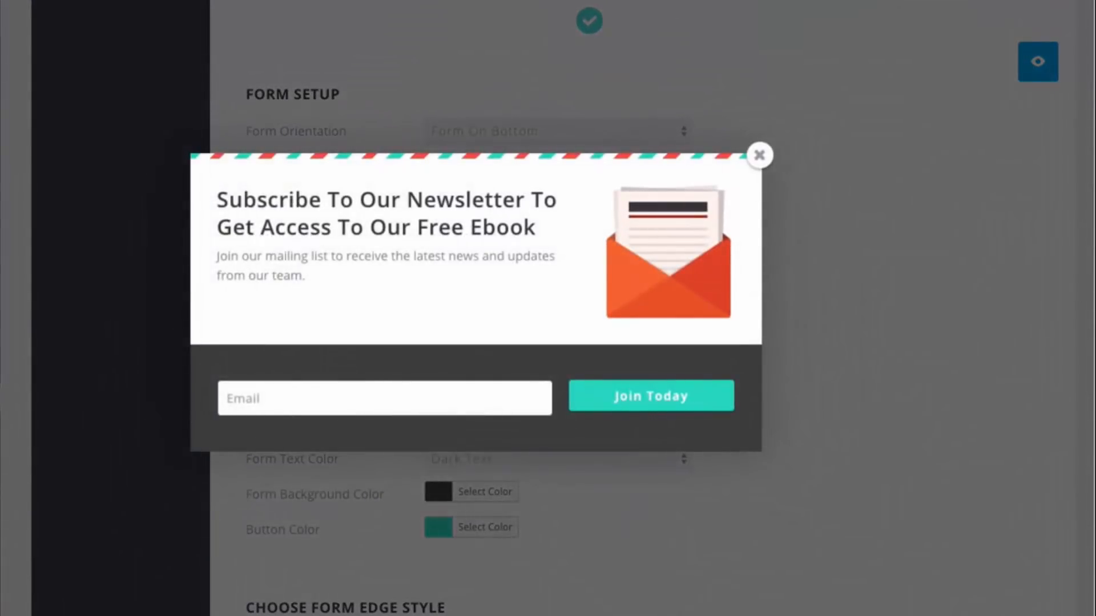
{"action": "left_click", "coordinate": [758, 155]}
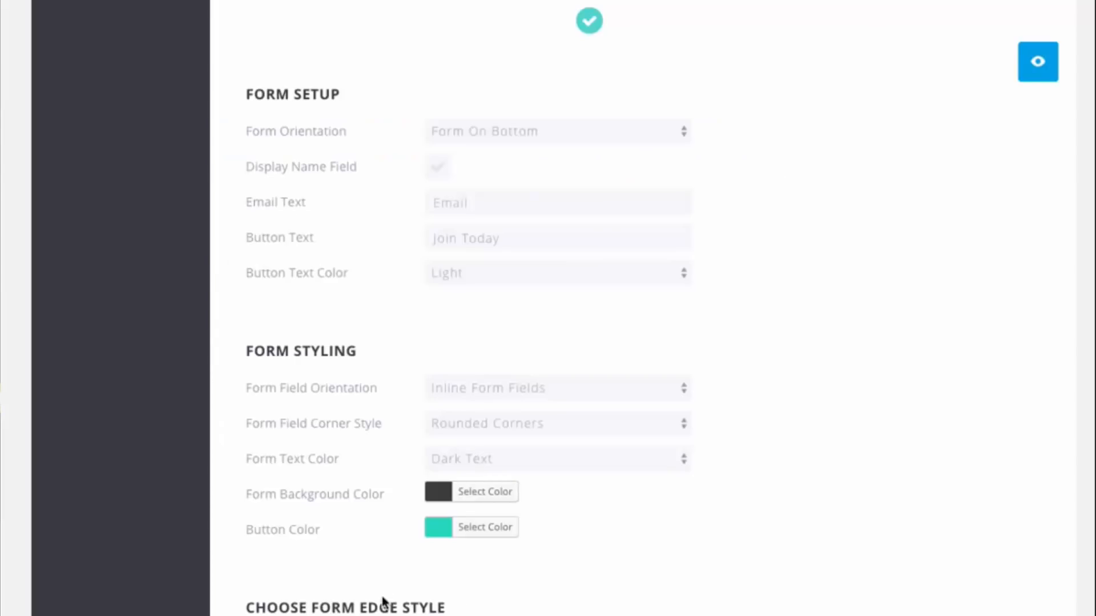
Set the form's button color to white (#ffffff) and preview the popup.
{"action": "left_click", "coordinate": [444, 537]}
{"action": "scroll", "coordinate": [683, 501], "scroll_direction": "down", "scroll_amount": 2}
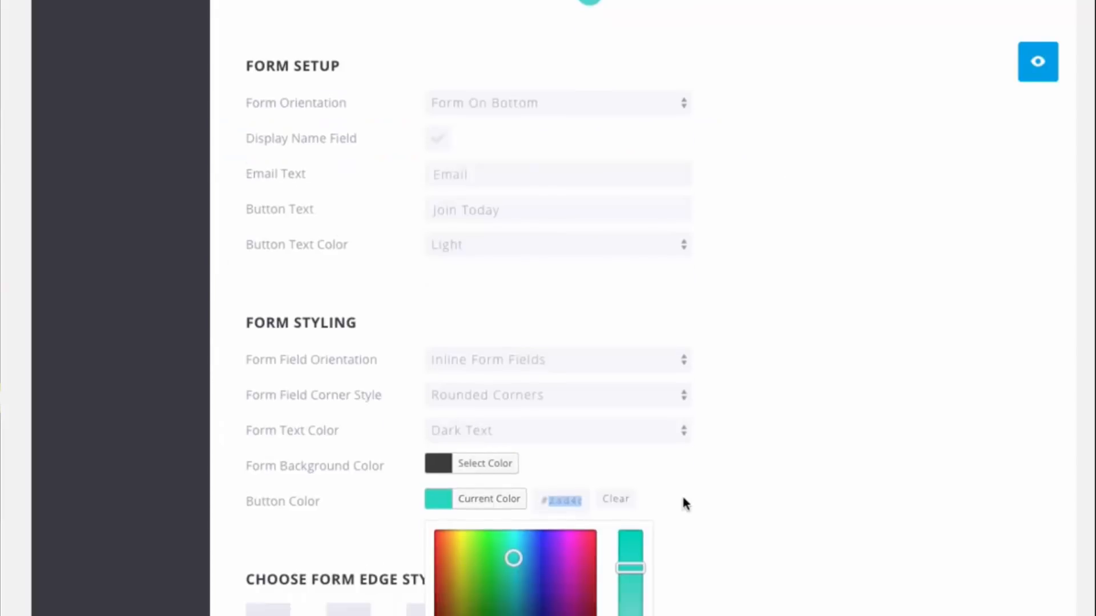
{"action": "type", "text": "ffffff"}
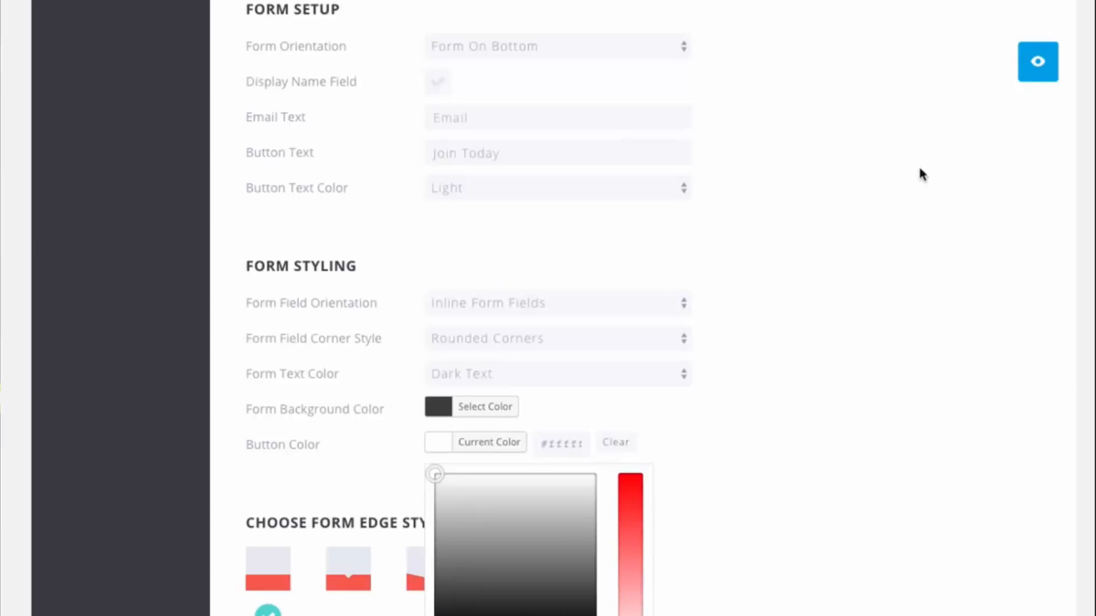
{"action": "left_click", "coordinate": [920, 166]}
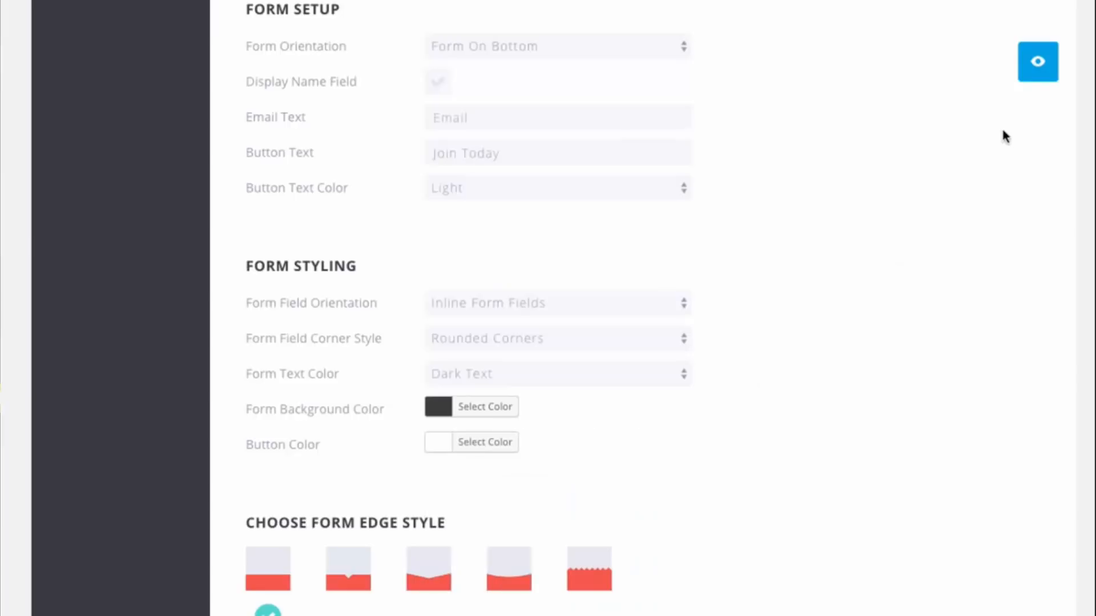
{"action": "left_click", "coordinate": [1035, 77]}
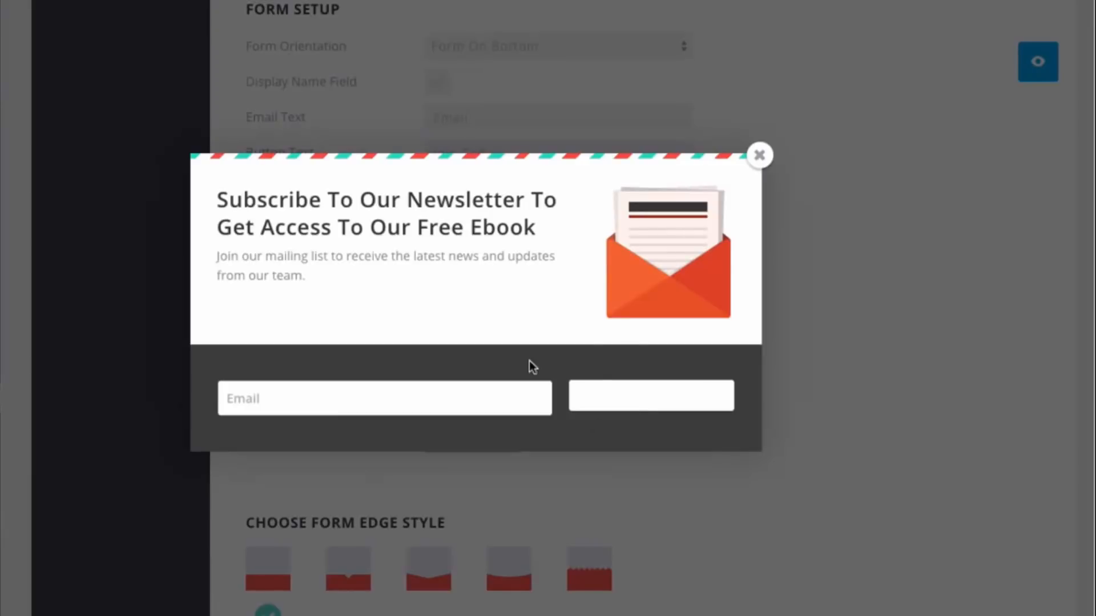
{"action": "left_click", "coordinate": [759, 155]}
Set the button text color to Dark and preview the popup.
{"action": "left_click", "coordinate": [453, 188]}
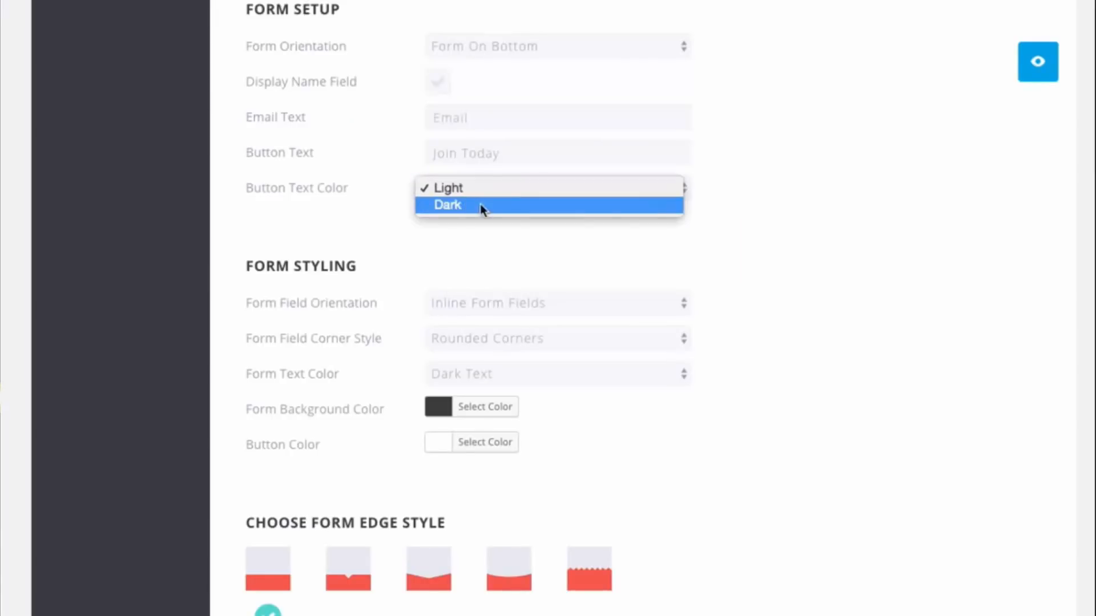
{"action": "left_click", "coordinate": [481, 205]}
{"action": "left_click", "coordinate": [1036, 80]}
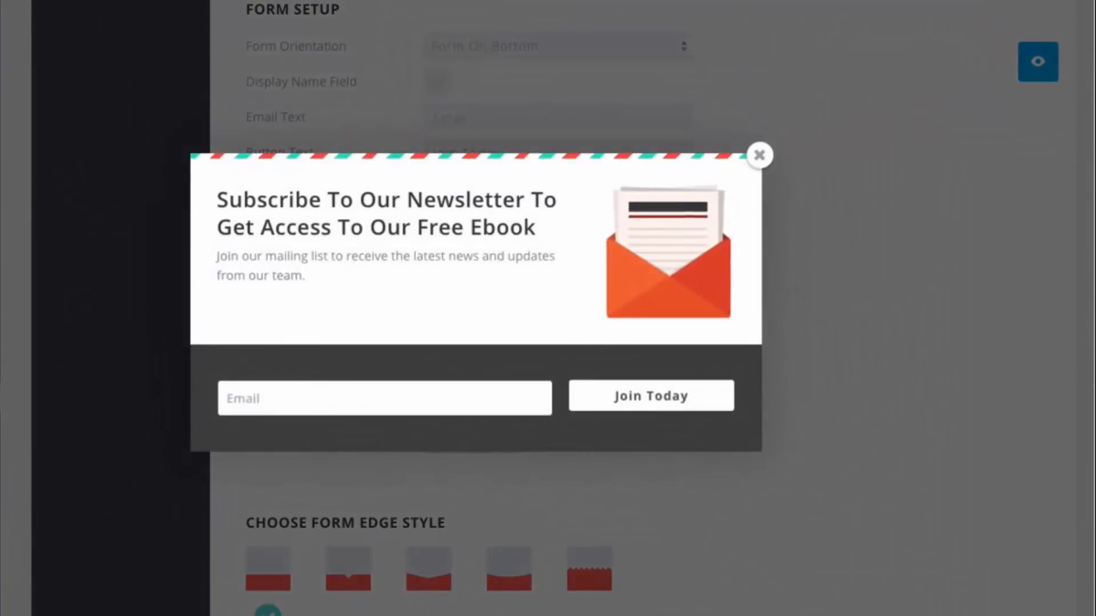
{"action": "left_click", "coordinate": [759, 155]}
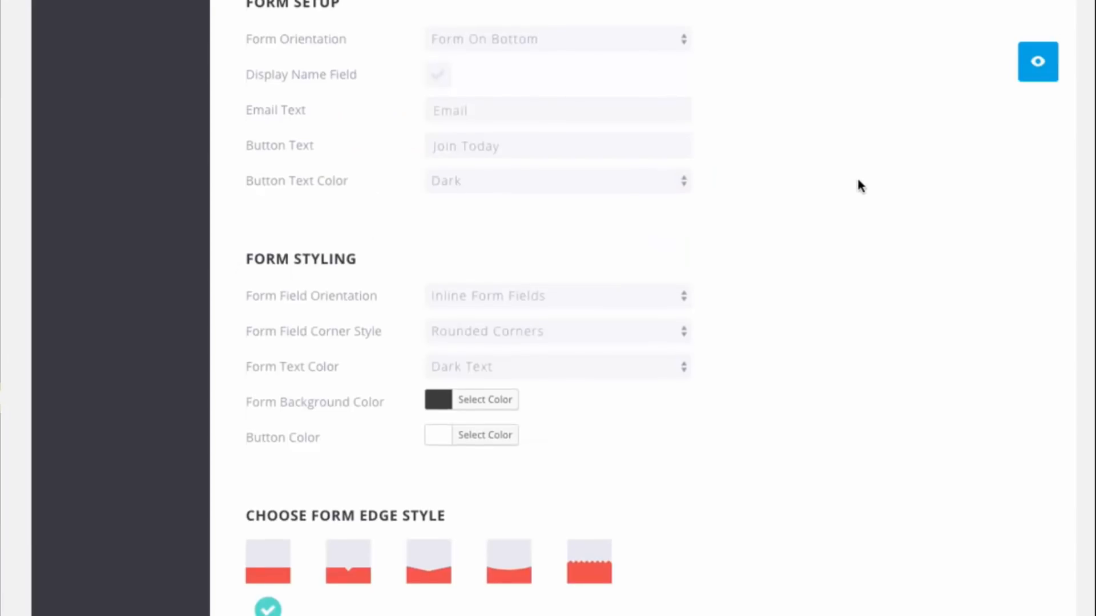
Preview the popup to examine how the email field and the subscribe button are arranged.
{"action": "scroll", "coordinate": [857, 176], "scroll_direction": "down", "scroll_amount": 1}
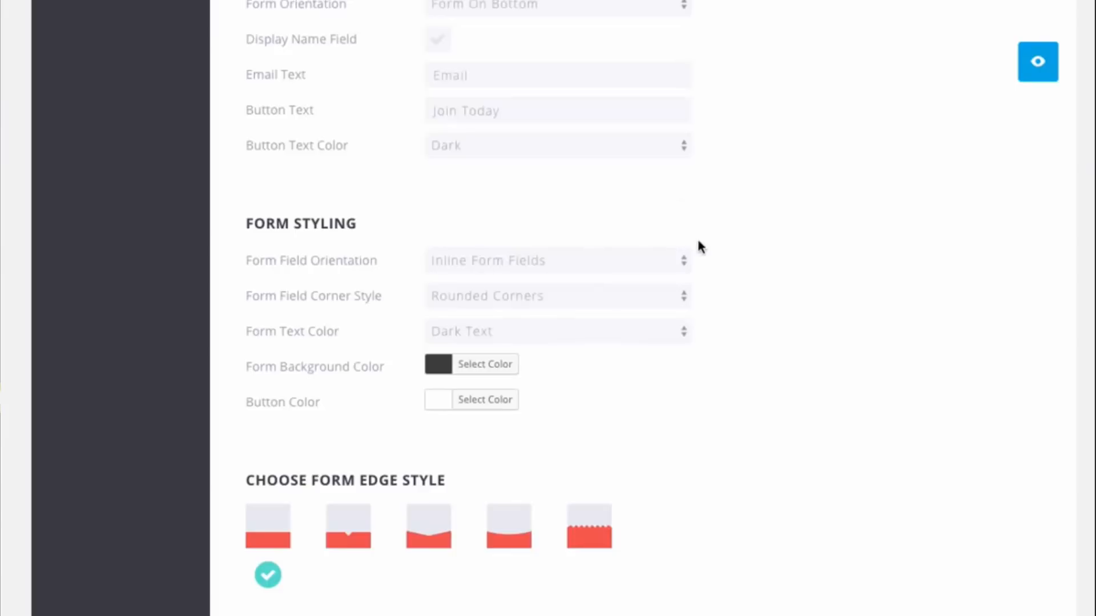
{"action": "left_click", "coordinate": [1053, 68]}
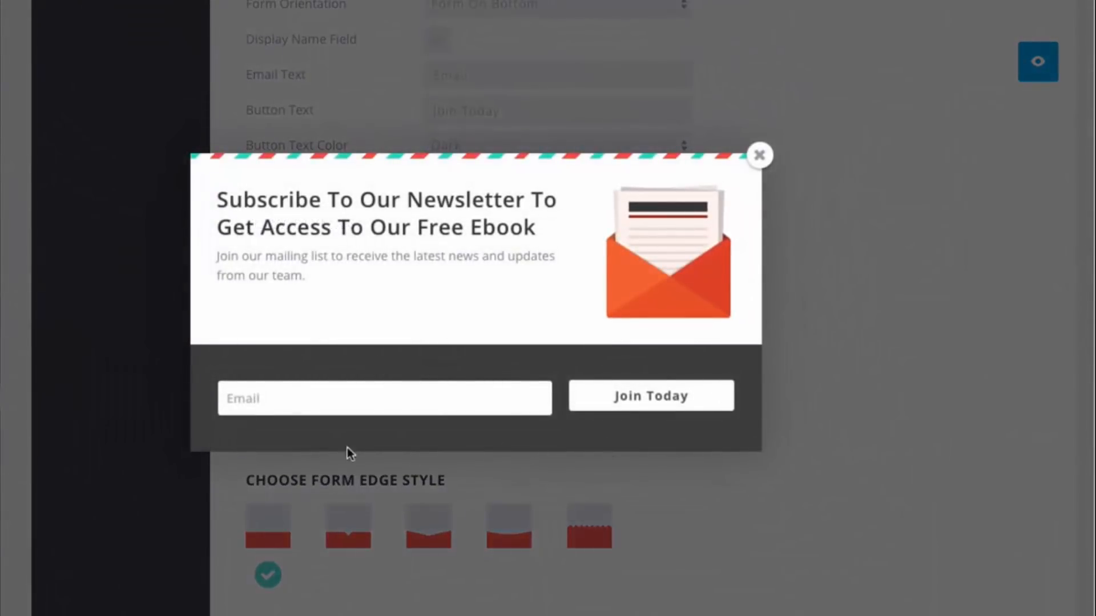
{"action": "left_click", "coordinate": [324, 397]}
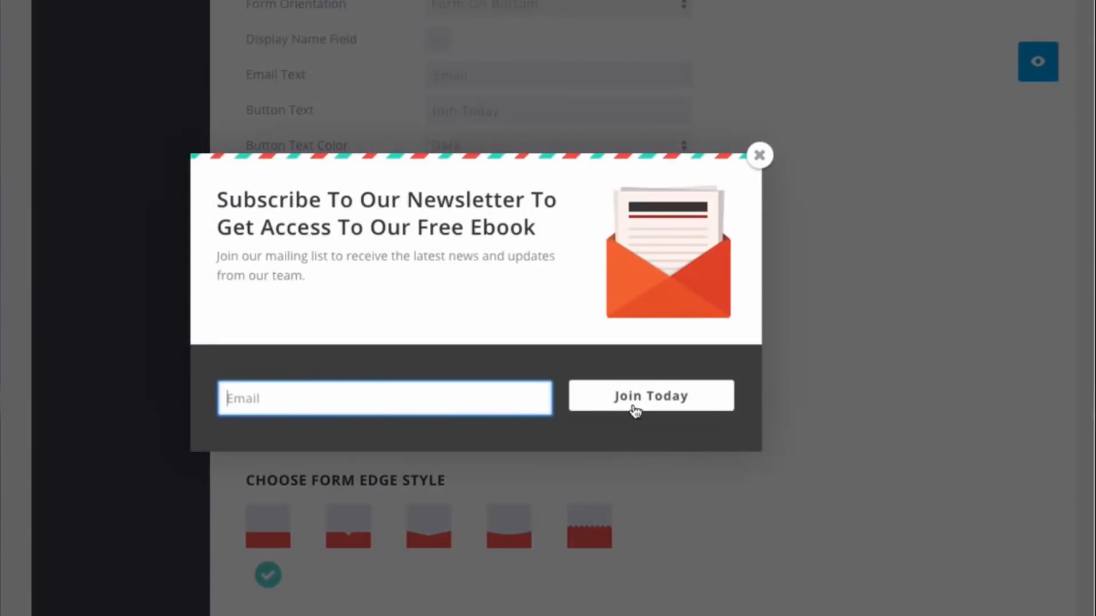
{"action": "left_click", "coordinate": [637, 428]}
{"action": "left_click", "coordinate": [759, 156]}
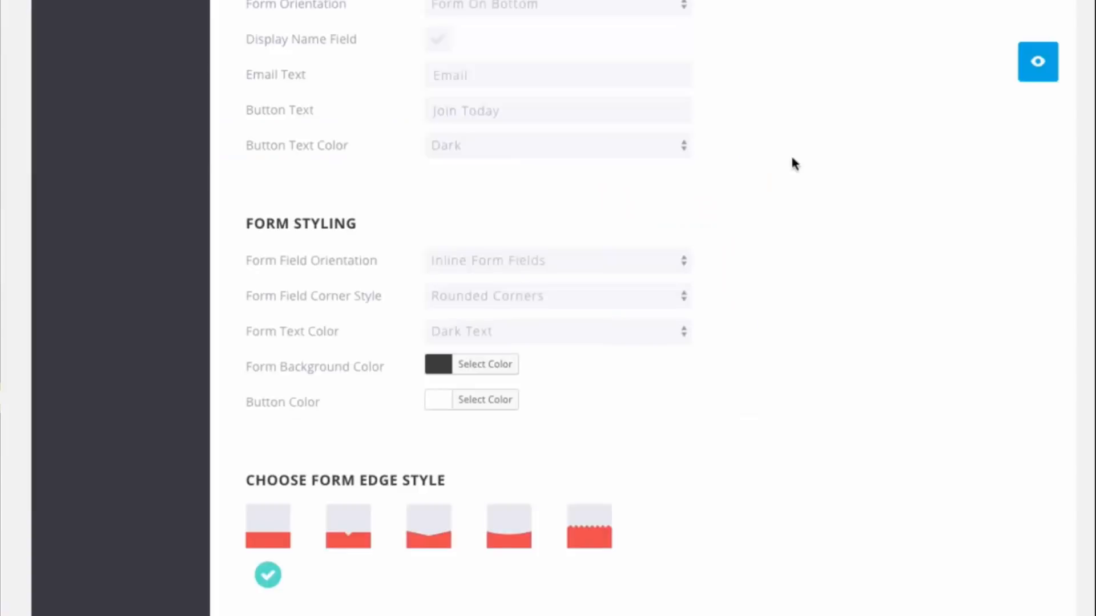
Set the form field orientation to Stacked Form Fields and preview the popup.
{"action": "left_click", "coordinate": [587, 268]}
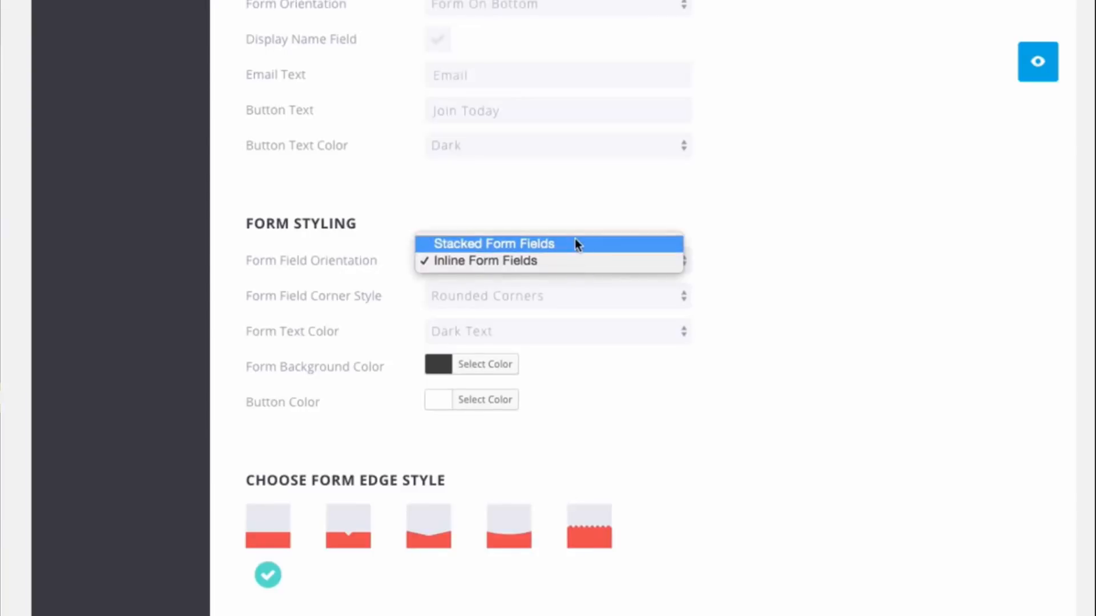
{"action": "left_click", "coordinate": [574, 242]}
{"action": "left_click", "coordinate": [1055, 68]}
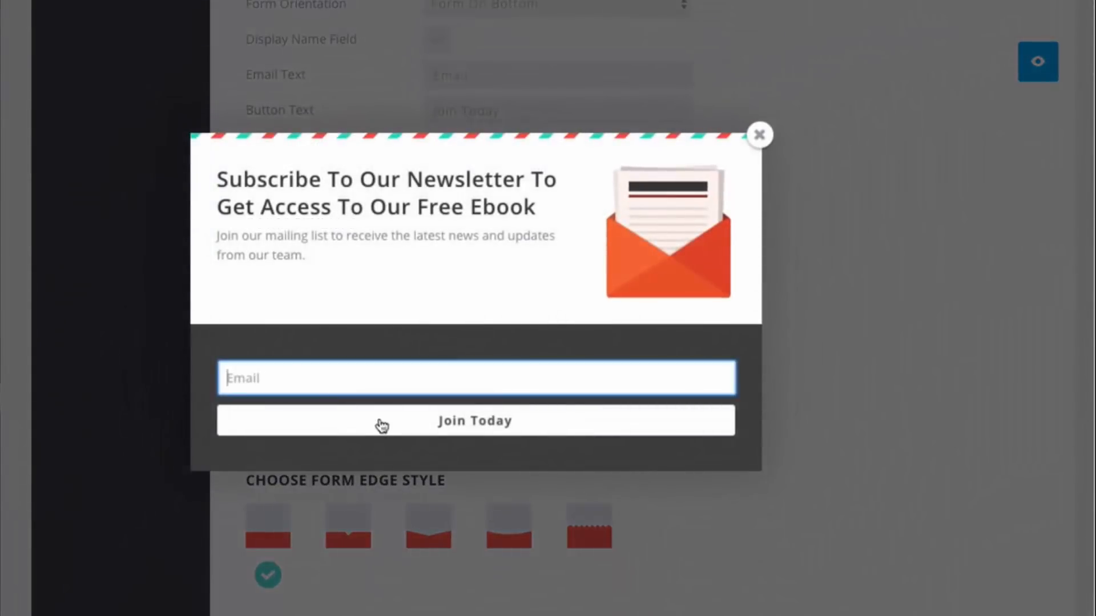
{"action": "left_click", "coordinate": [348, 352]}
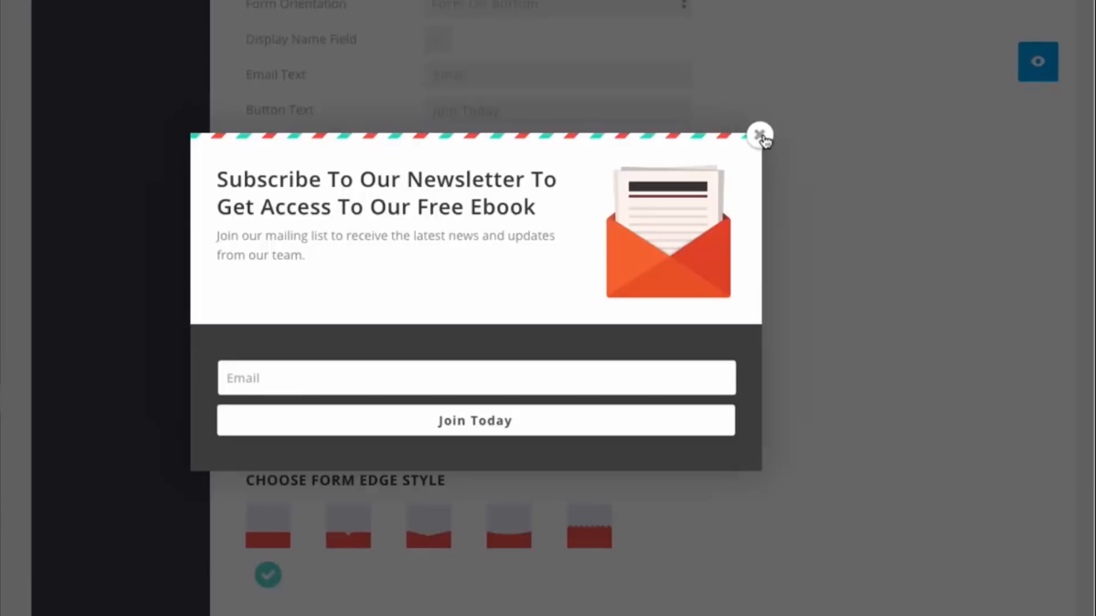
{"action": "left_click", "coordinate": [761, 136]}
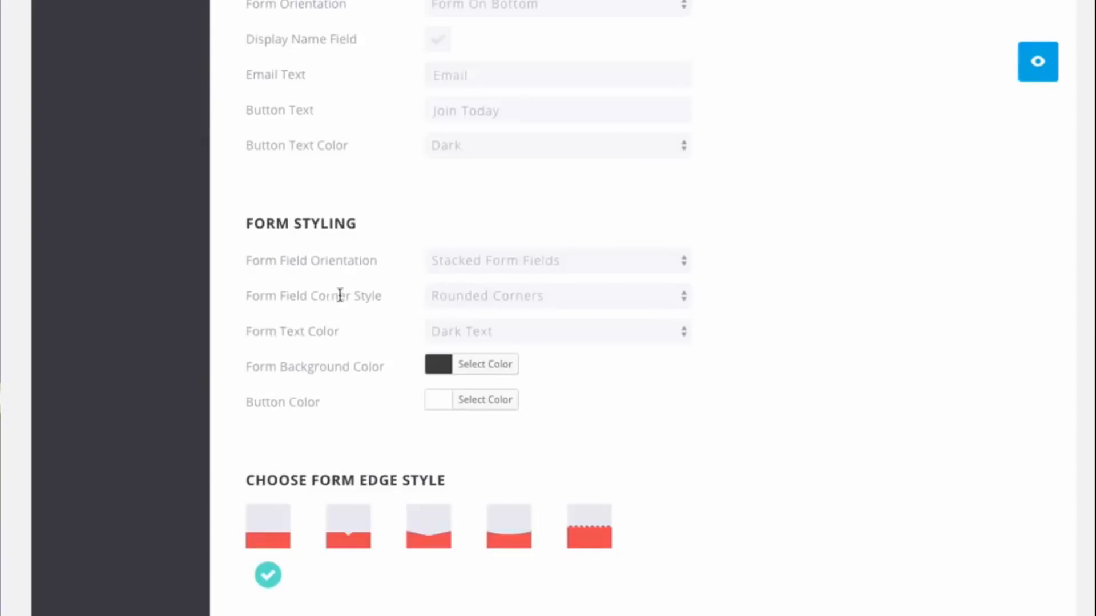
Set the form field corner style to Squared Corners and preview the popup.
{"action": "left_click", "coordinate": [494, 298]}
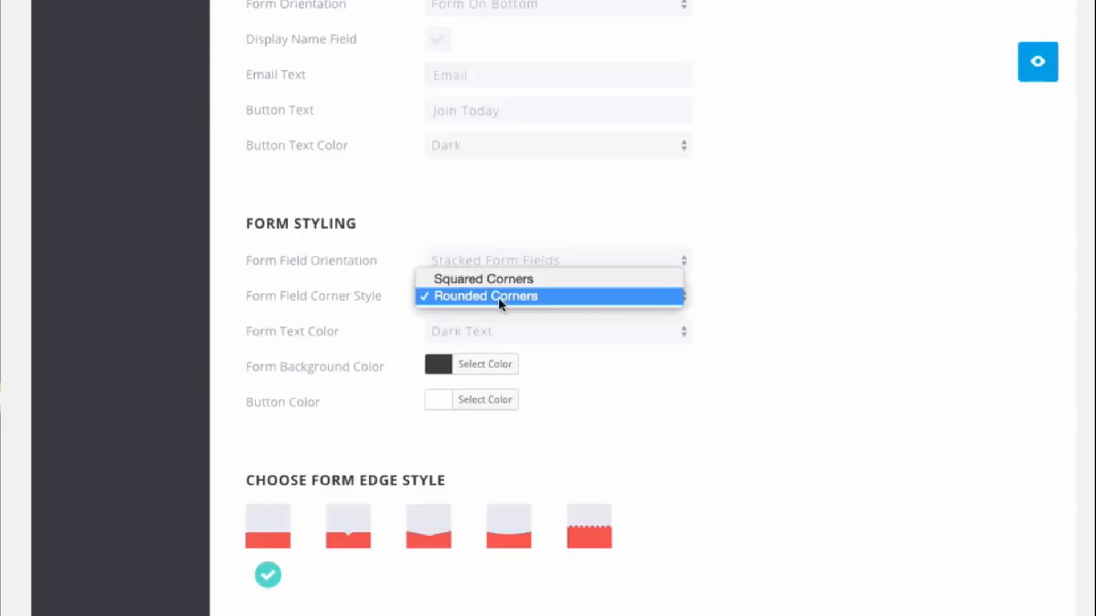
{"action": "left_click", "coordinate": [594, 278]}
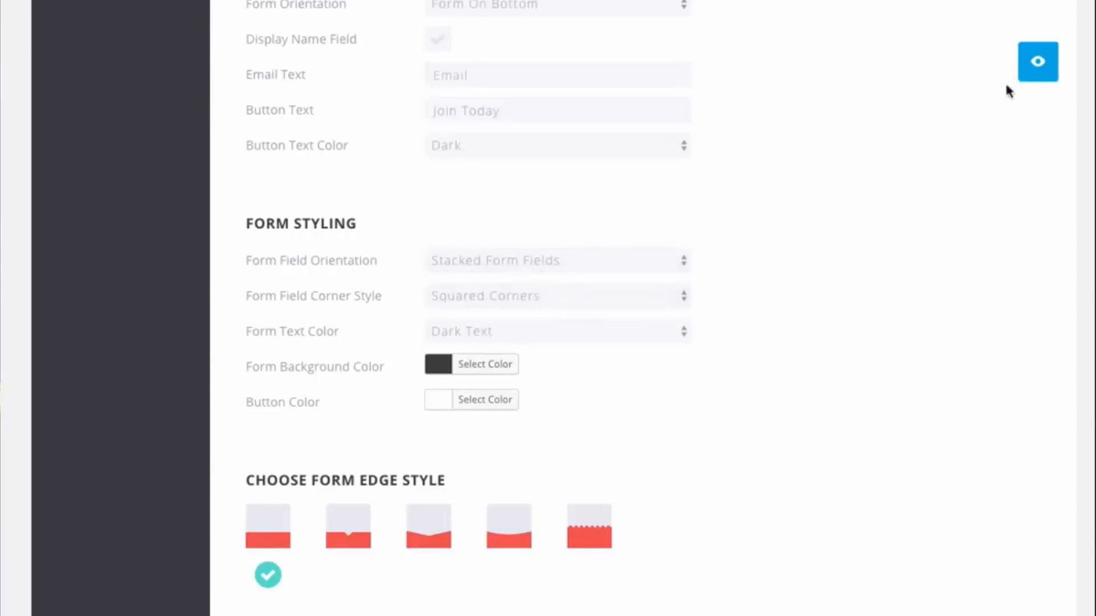
{"action": "left_click", "coordinate": [1038, 61]}
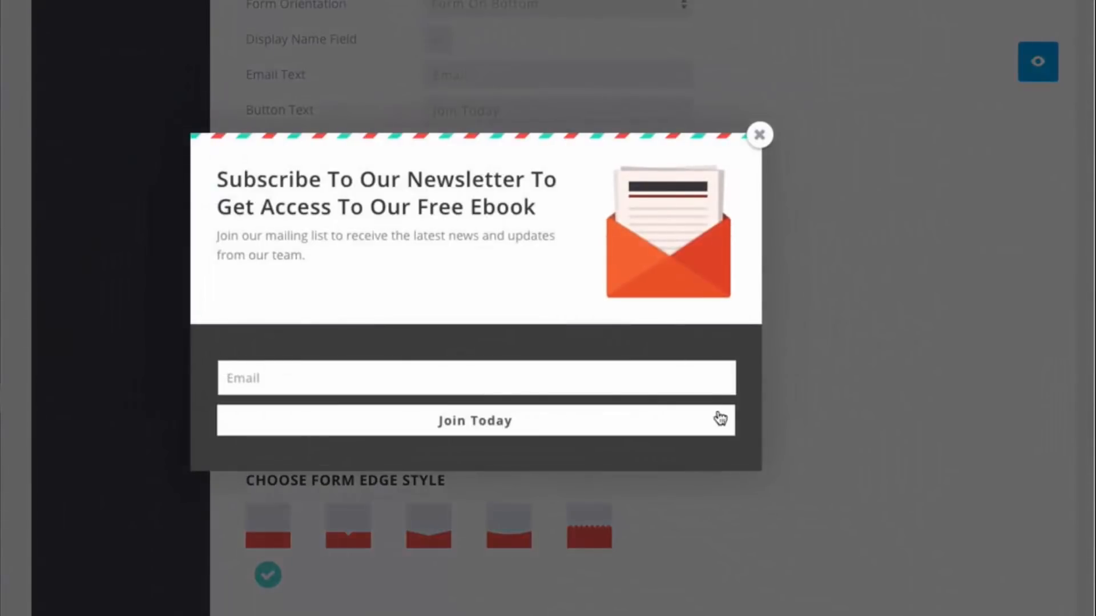
{"action": "left_click", "coordinate": [758, 137]}
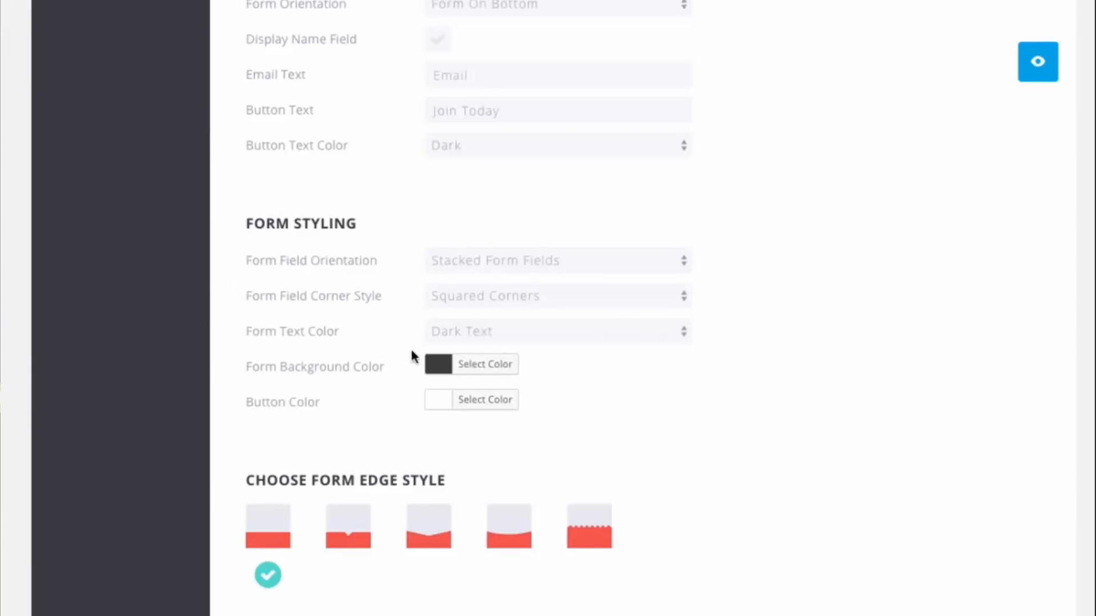
Set the form text color to Light Text and preview how the email field looks in the popup.
{"action": "left_click", "coordinate": [558, 338]}
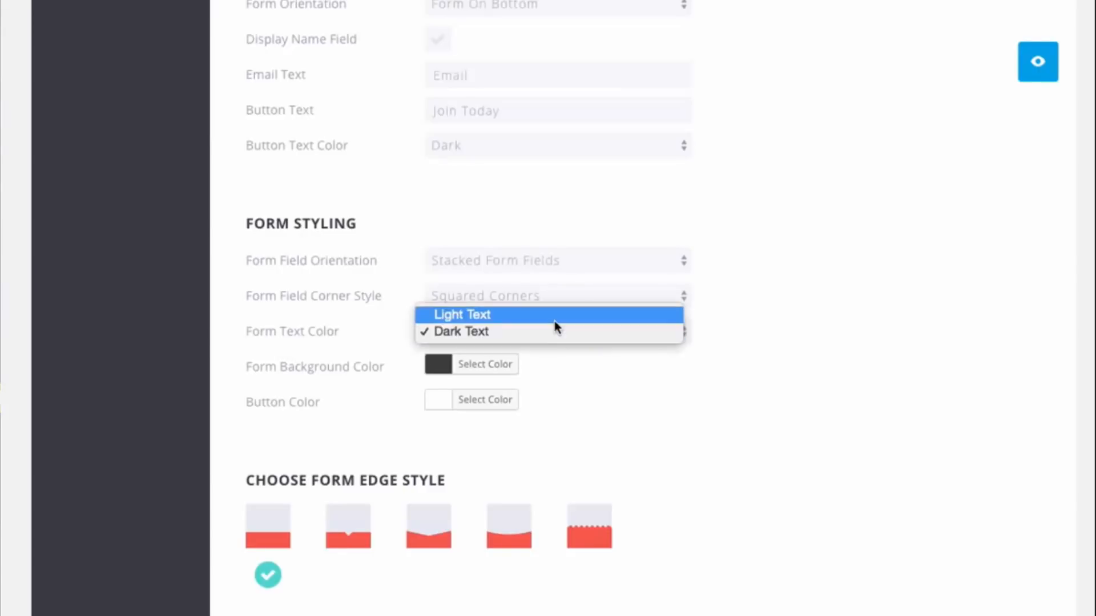
{"action": "left_click", "coordinate": [578, 313]}
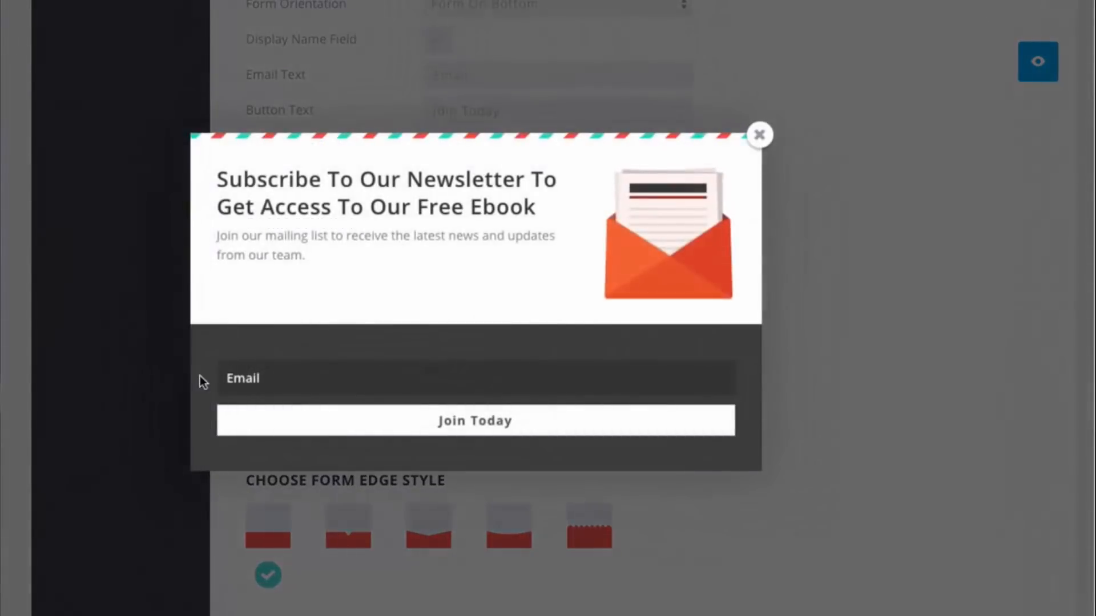
{"action": "left_click", "coordinate": [268, 378]}
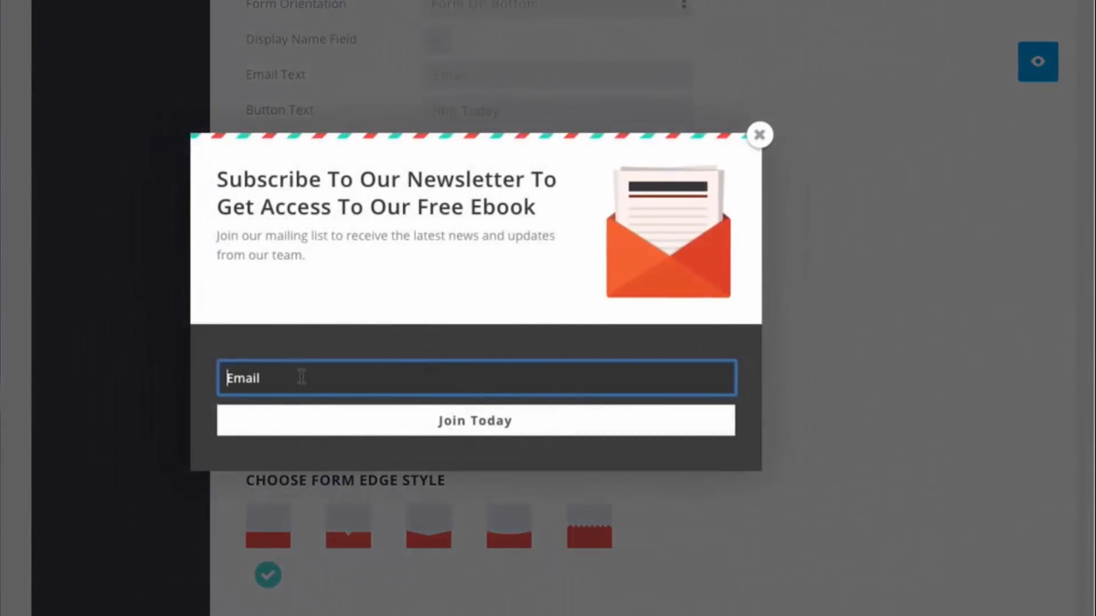
{"action": "left_click", "coordinate": [414, 344]}
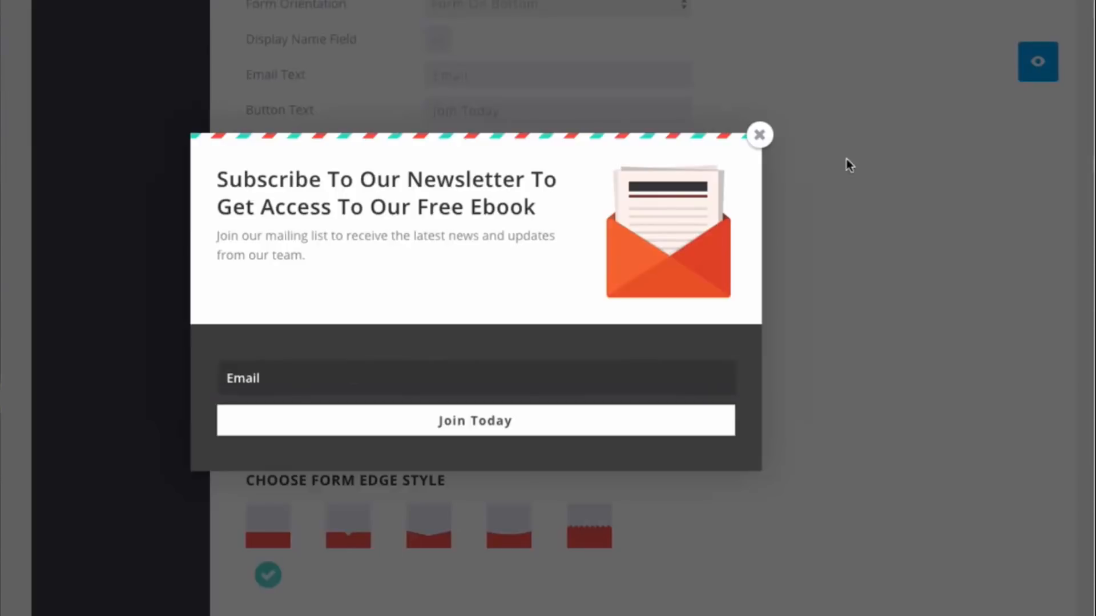
{"action": "left_click", "coordinate": [762, 136]}
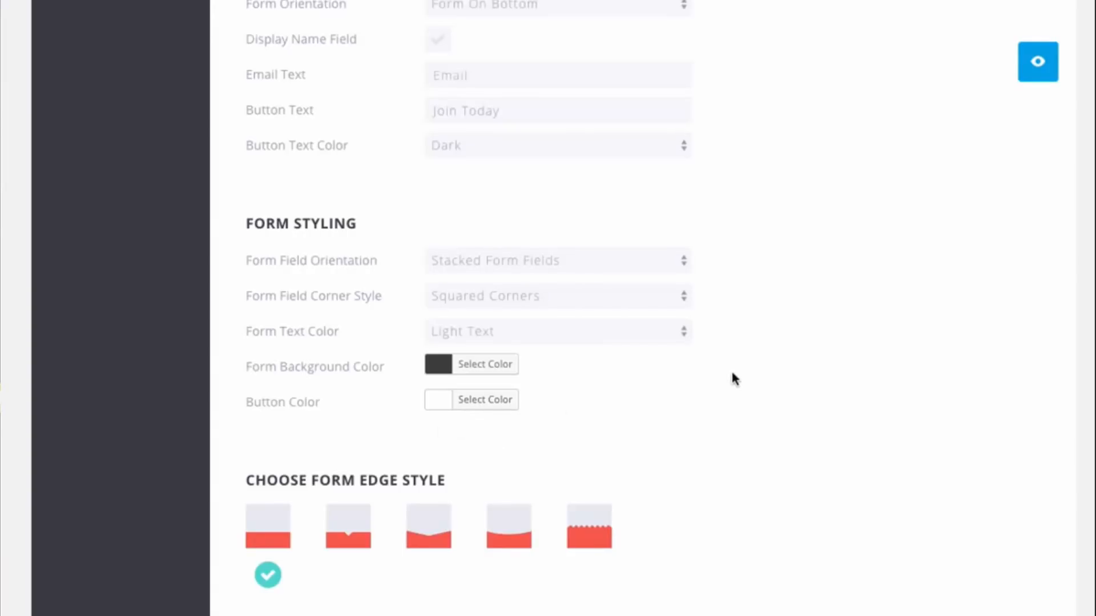
Set the form background color to an orange-red matching the envelope image, starting from the red preset, and preview the popup.
{"action": "left_click", "coordinate": [478, 372]}
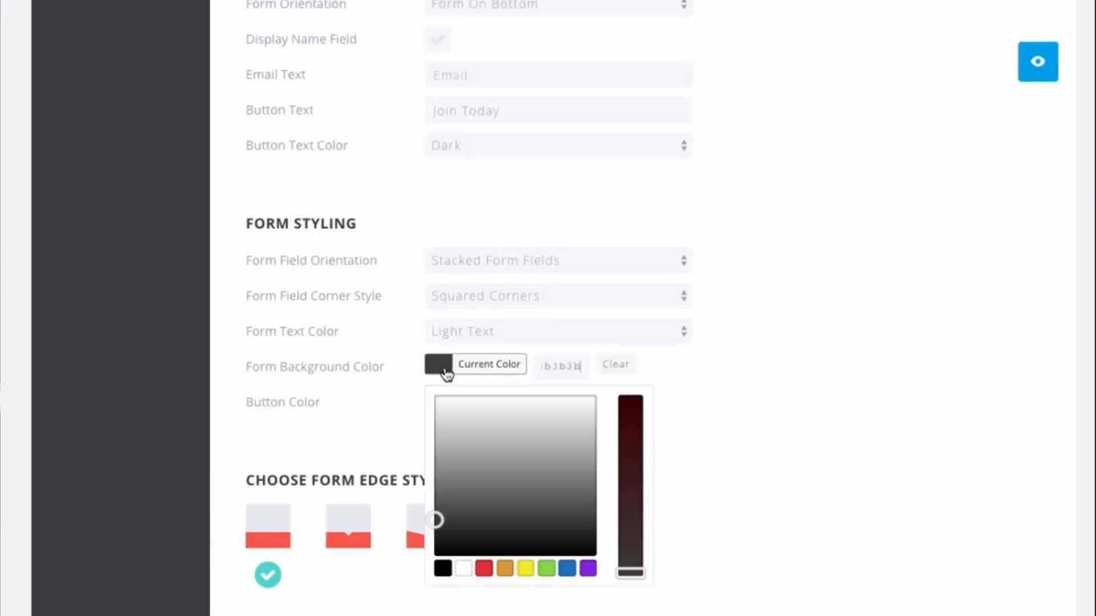
{"action": "left_click", "coordinate": [484, 568]}
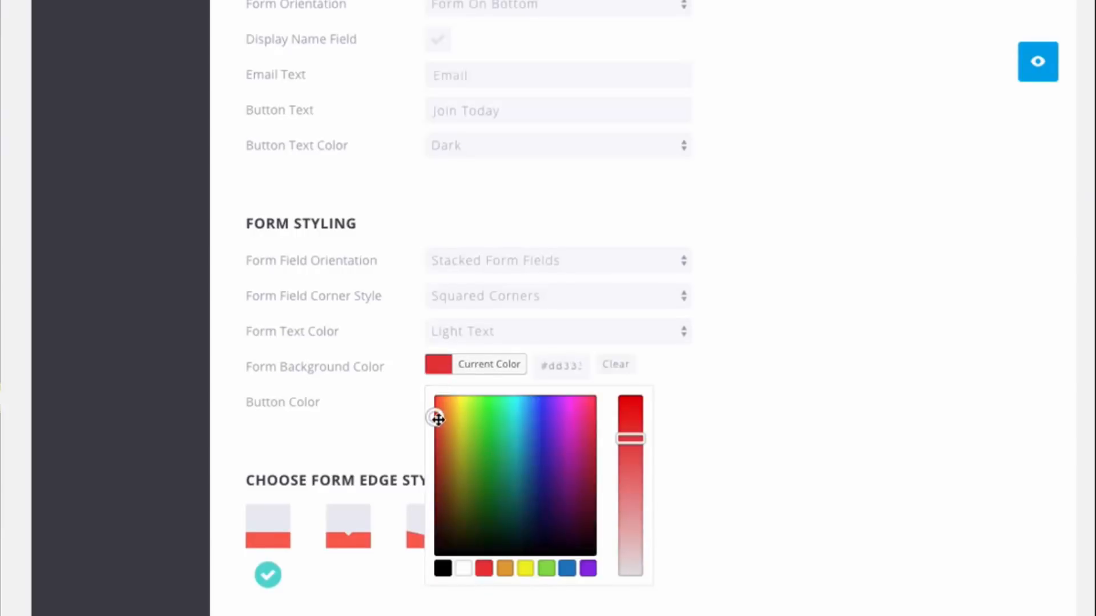
{"action": "left_click_drag", "start_coordinate": [437, 419], "coordinate": [442, 415]}
{"action": "left_click_drag", "start_coordinate": [635, 440], "coordinate": [634, 436]}
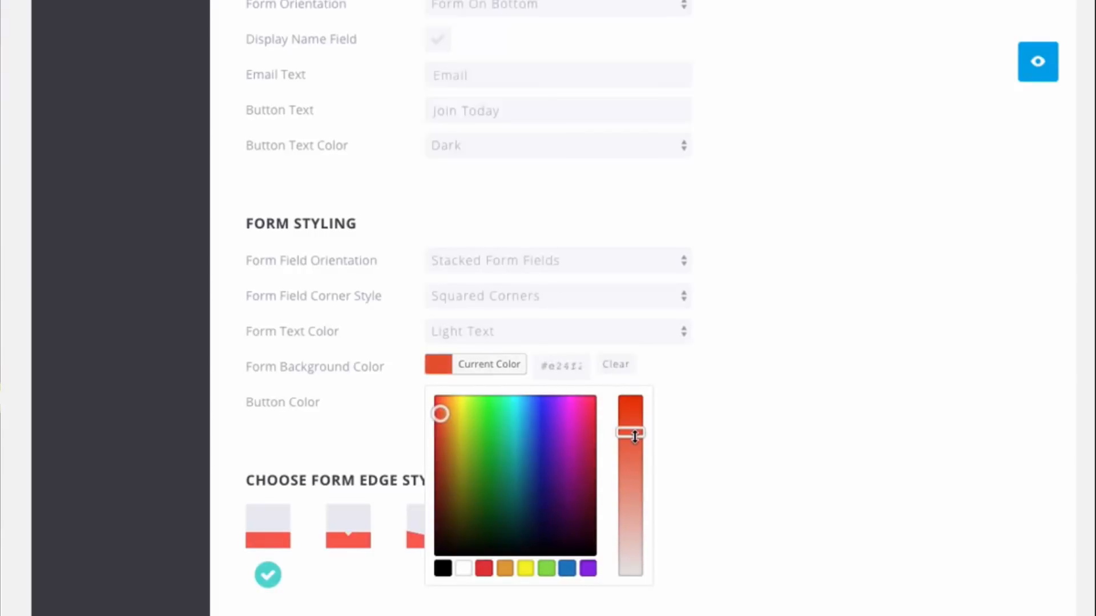
{"action": "left_click", "coordinate": [781, 431]}
{"action": "left_click", "coordinate": [1030, 75]}
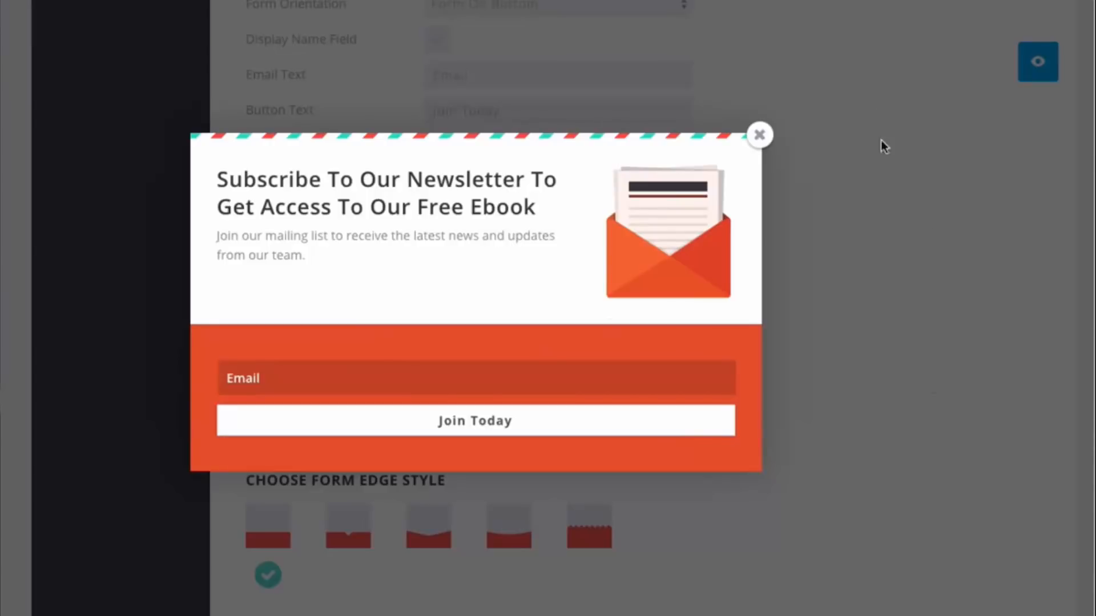
{"action": "left_click", "coordinate": [759, 136]}
Review the opt-in and form styling settings and preview the popup with its straight form edge.
{"action": "scroll", "coordinate": [896, 237], "scroll_direction": "down", "scroll_amount": 3}
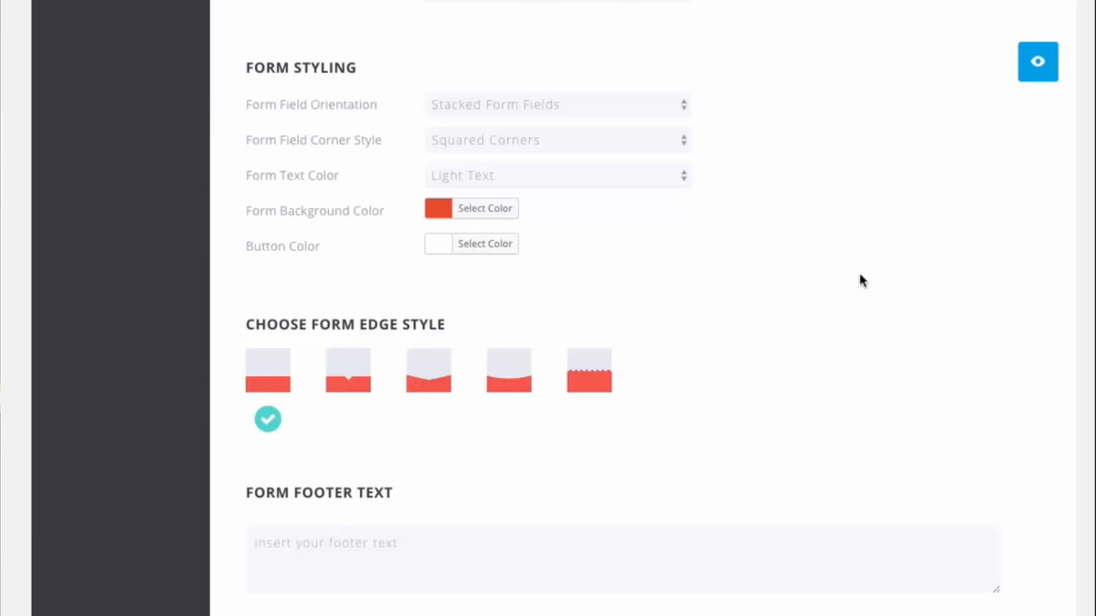
{"action": "scroll", "coordinate": [640, 273], "scroll_direction": "down", "scroll_amount": 2}
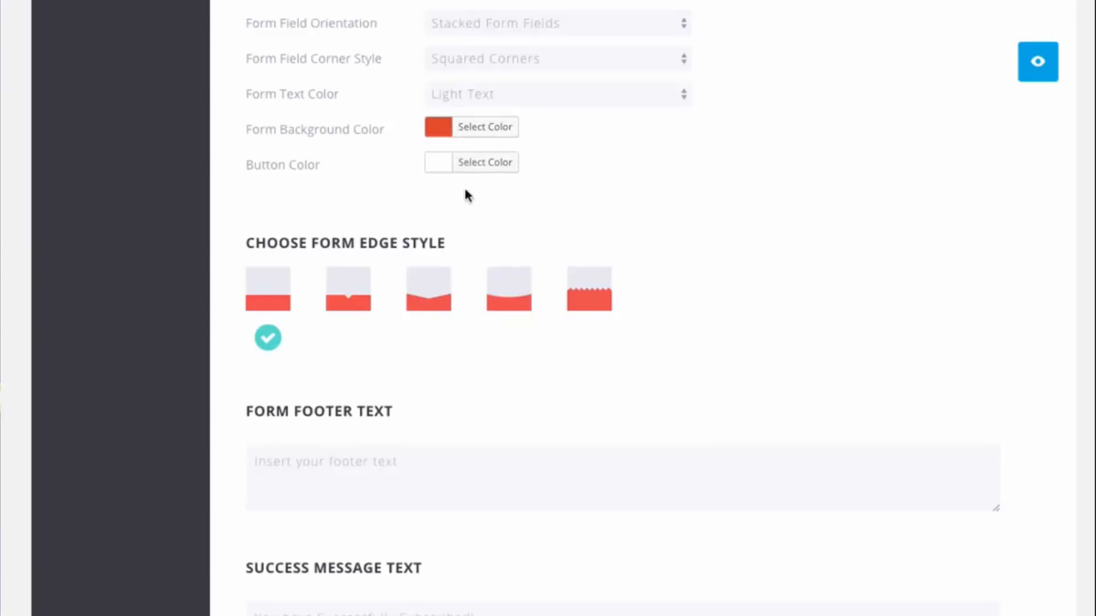
{"action": "scroll", "coordinate": [464, 192], "scroll_direction": "up", "scroll_amount": 9}
{"action": "scroll", "coordinate": [394, 188], "scroll_direction": "up", "scroll_amount": 7}
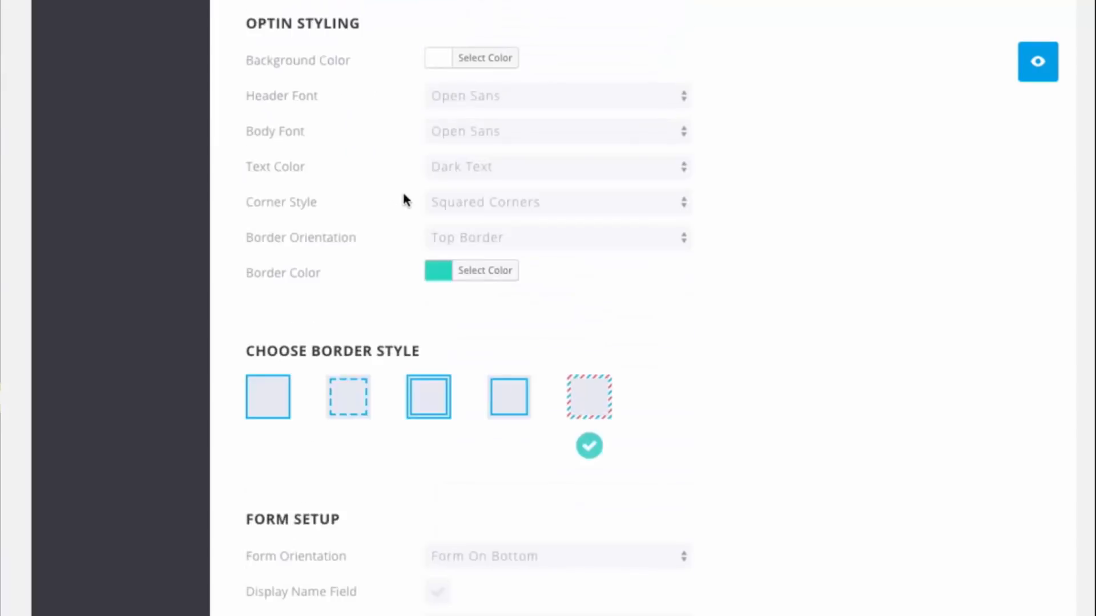
{"action": "scroll", "coordinate": [558, 192], "scroll_direction": "down", "scroll_amount": 15}
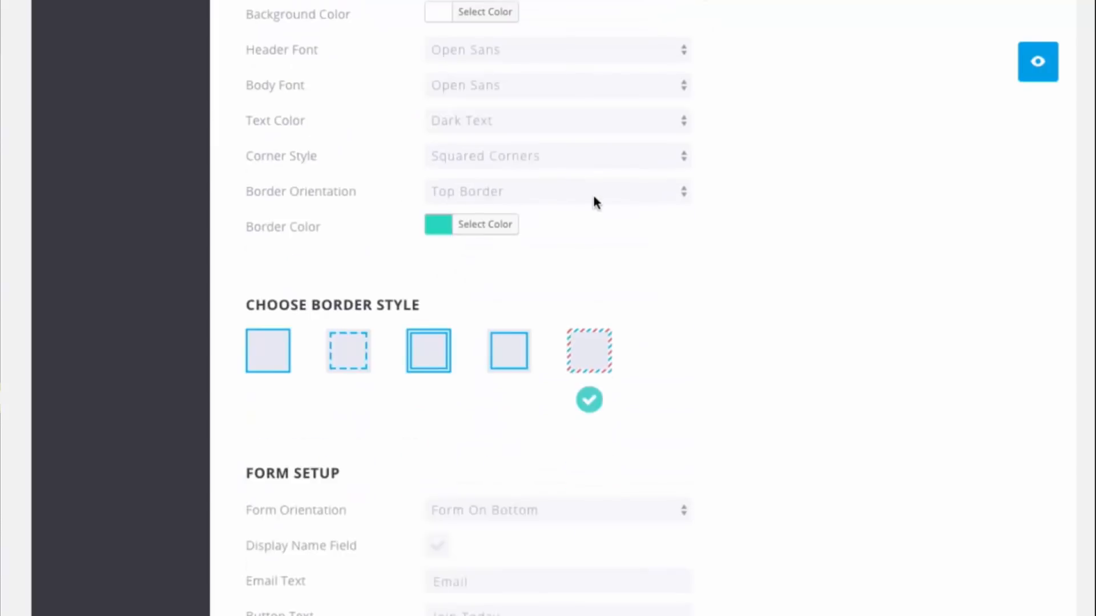
{"action": "left_click", "coordinate": [1031, 69]}
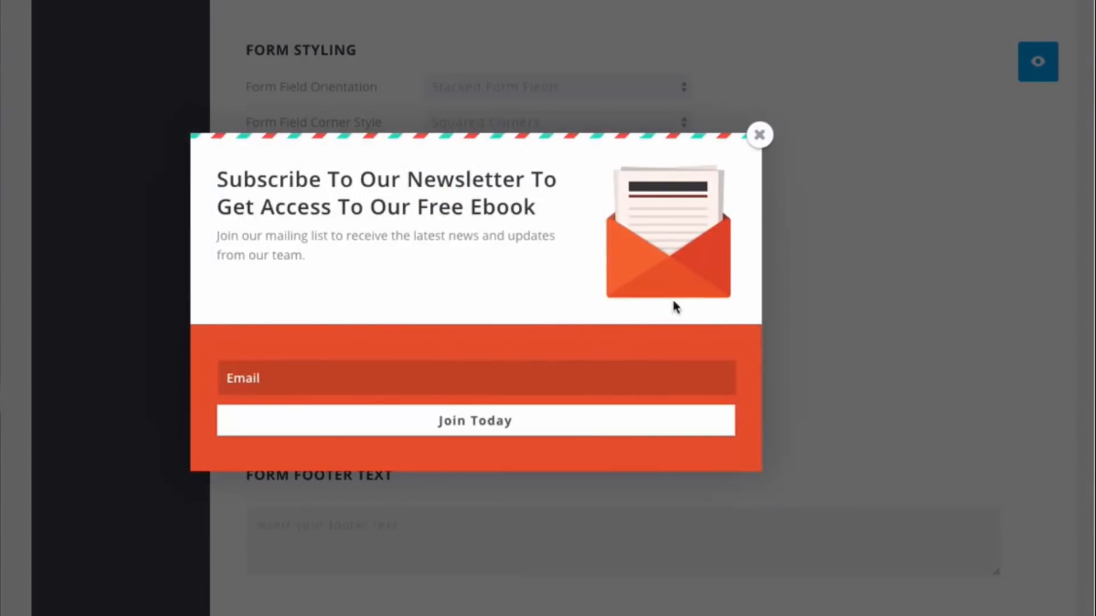
{"action": "left_click", "coordinate": [758, 136]}
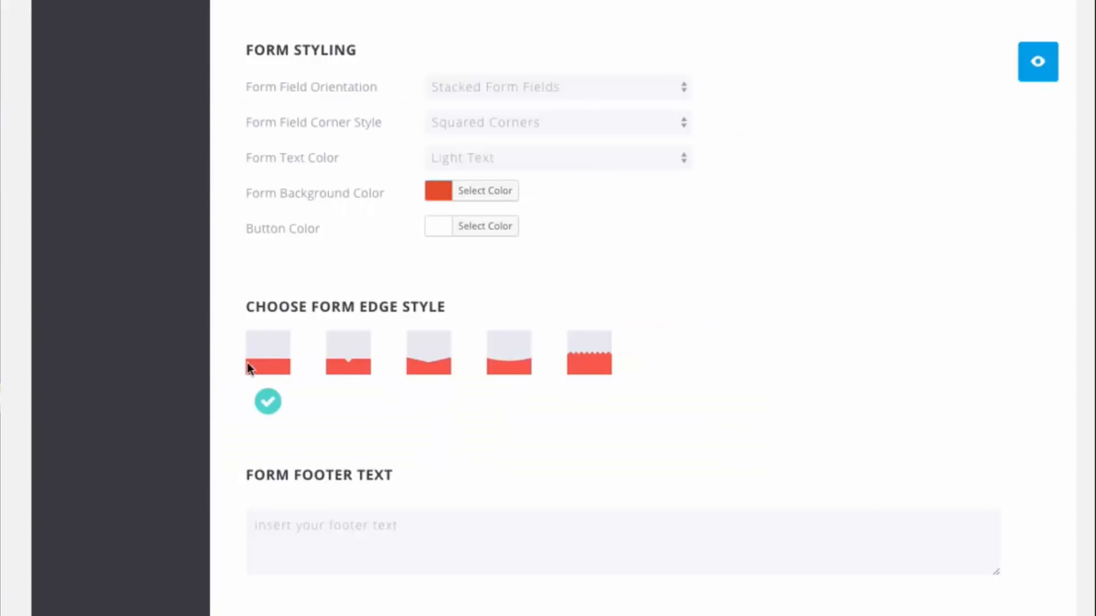
Try the zigzag form edge style and preview the popup.
{"action": "left_click", "coordinate": [590, 364]}
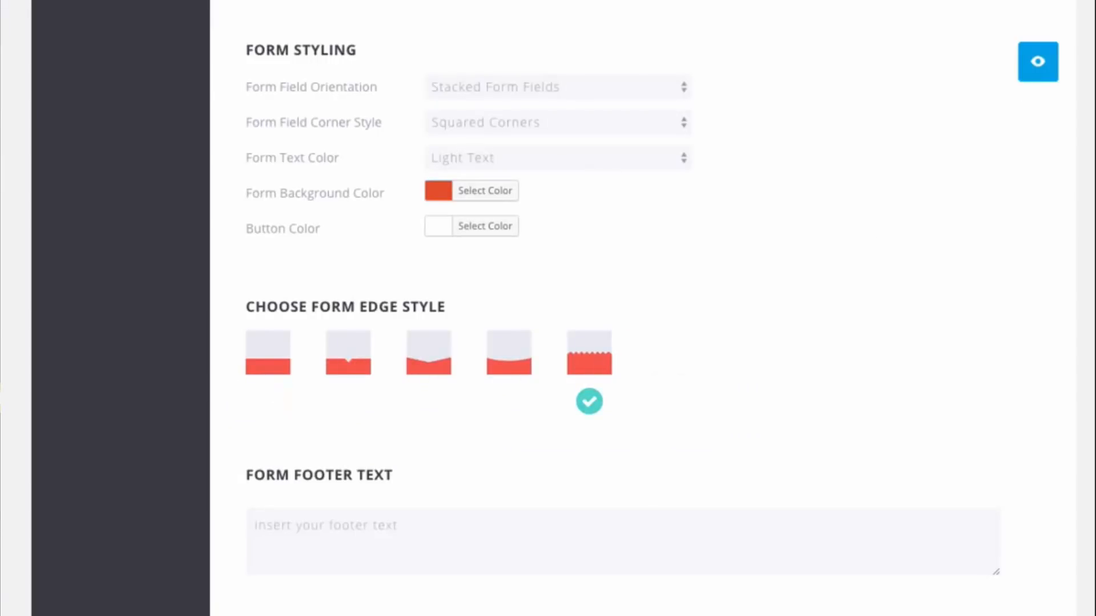
{"action": "left_click", "coordinate": [1053, 74]}
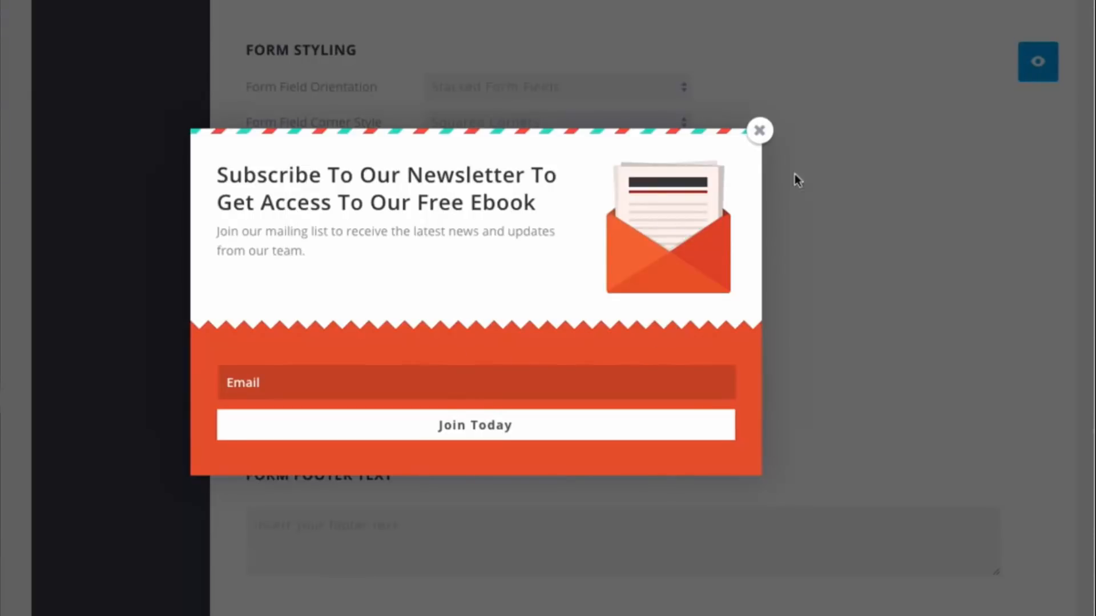
{"action": "left_click", "coordinate": [760, 131]}
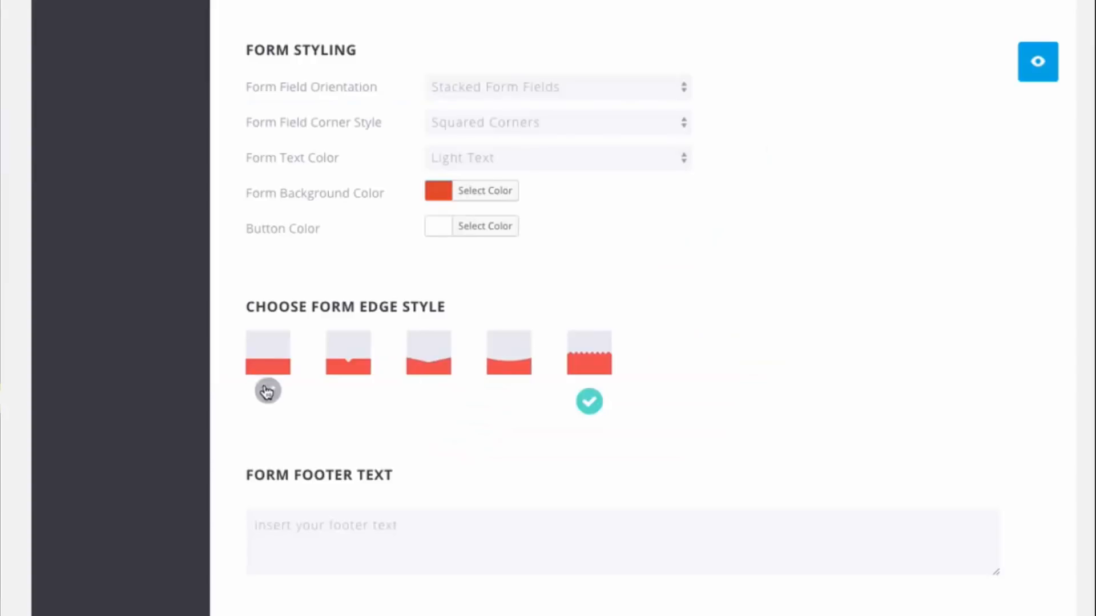
Try the form edge style with a small centered triangle notch and preview the popup.
{"action": "left_click", "coordinate": [349, 360]}
{"action": "left_click", "coordinate": [1037, 61]}
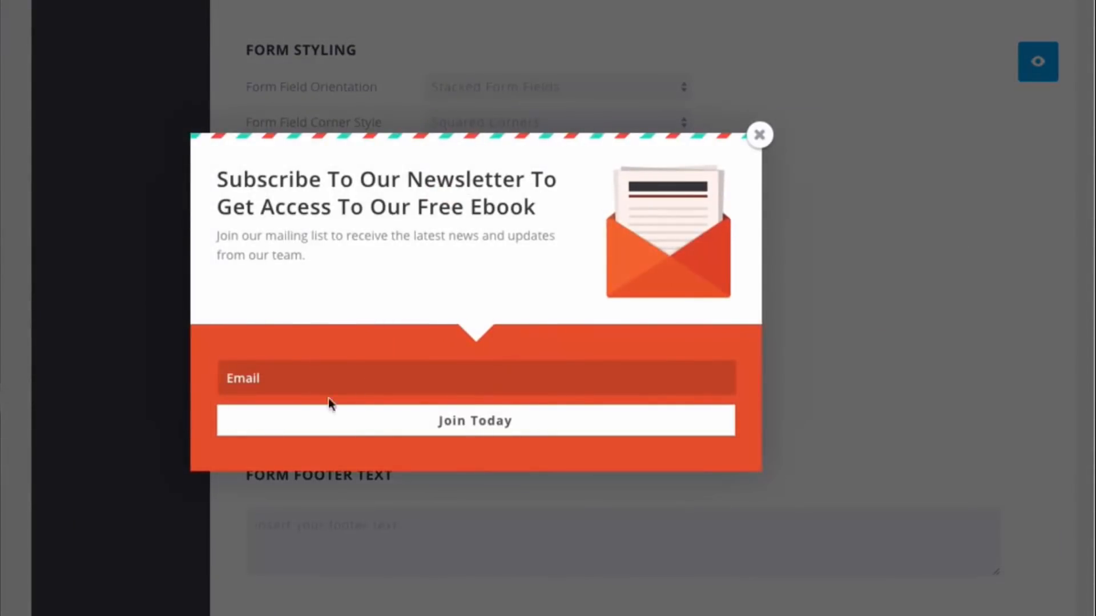
{"action": "left_click", "coordinate": [760, 137]}
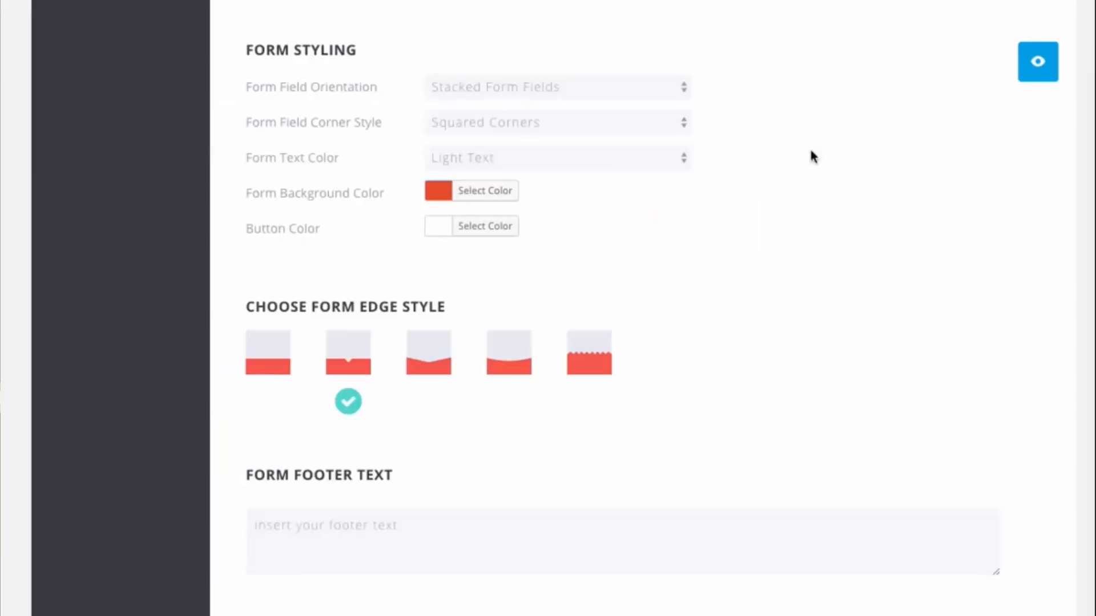
Try the curved form edge style and preview the popup.
{"action": "left_click", "coordinate": [429, 361]}
{"action": "left_click", "coordinate": [524, 357]}
{"action": "left_click", "coordinate": [1038, 61]}
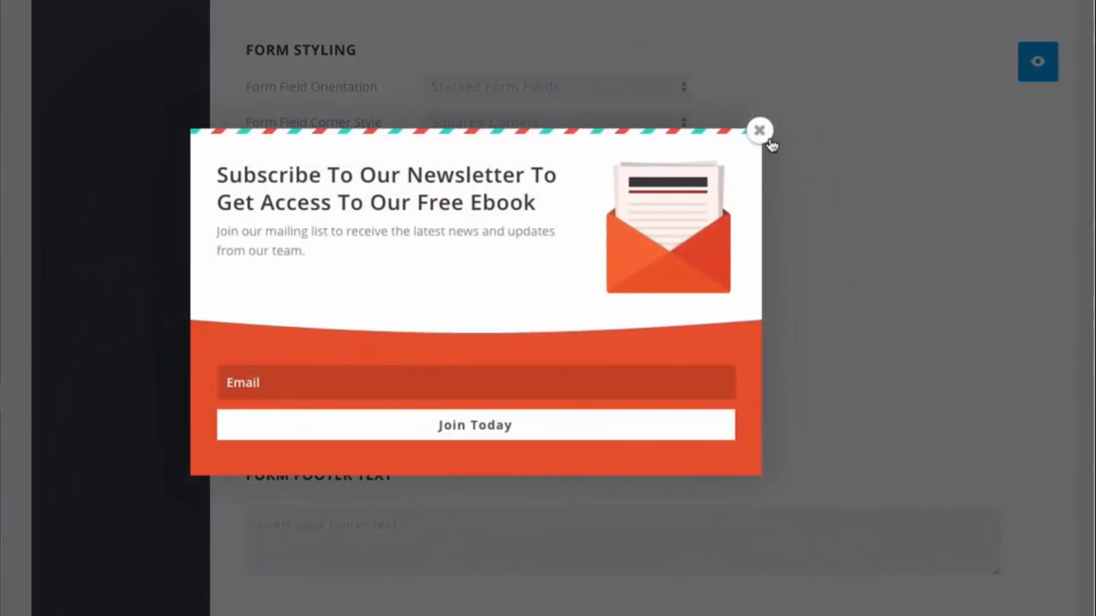
{"action": "left_click", "coordinate": [760, 130]}
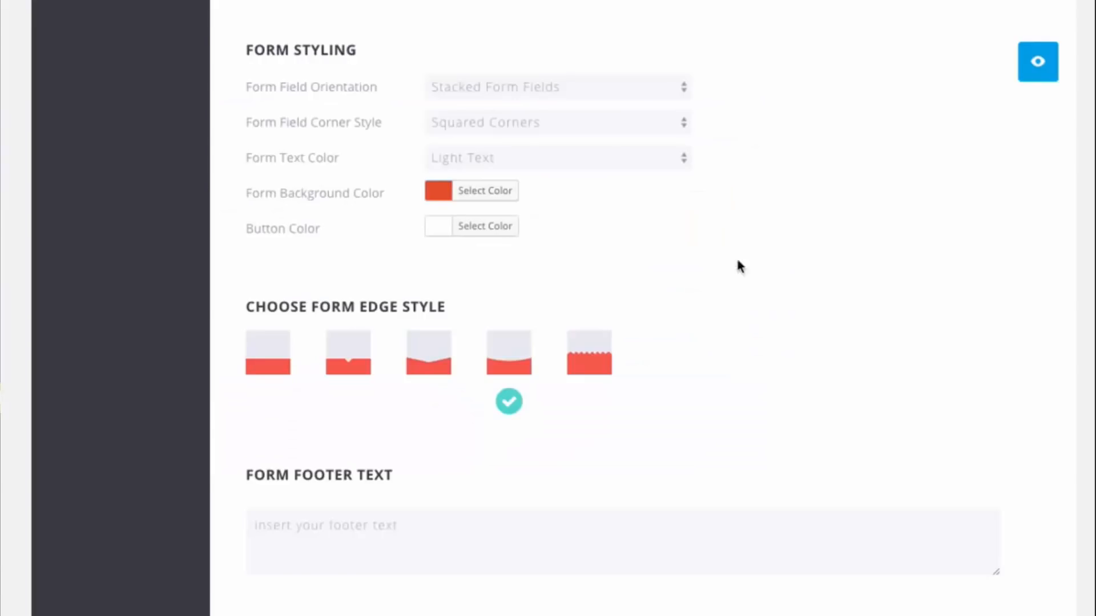
Choose the wide V-shaped form edge style and preview the popup.
{"action": "left_click", "coordinate": [435, 356]}
{"action": "left_click", "coordinate": [1033, 57]}
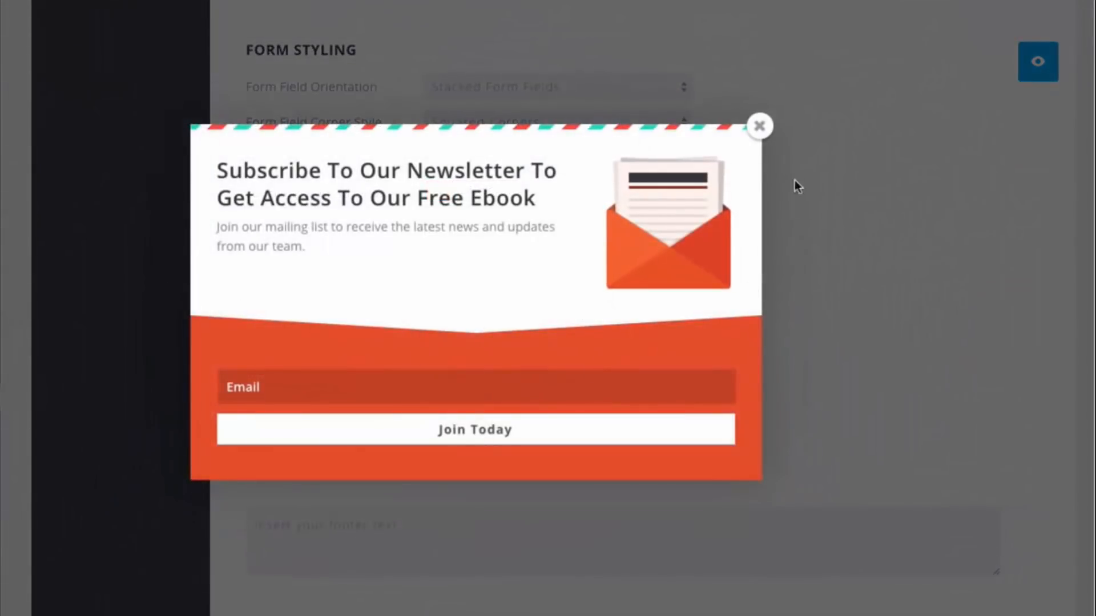
{"action": "left_click", "coordinate": [760, 126]}
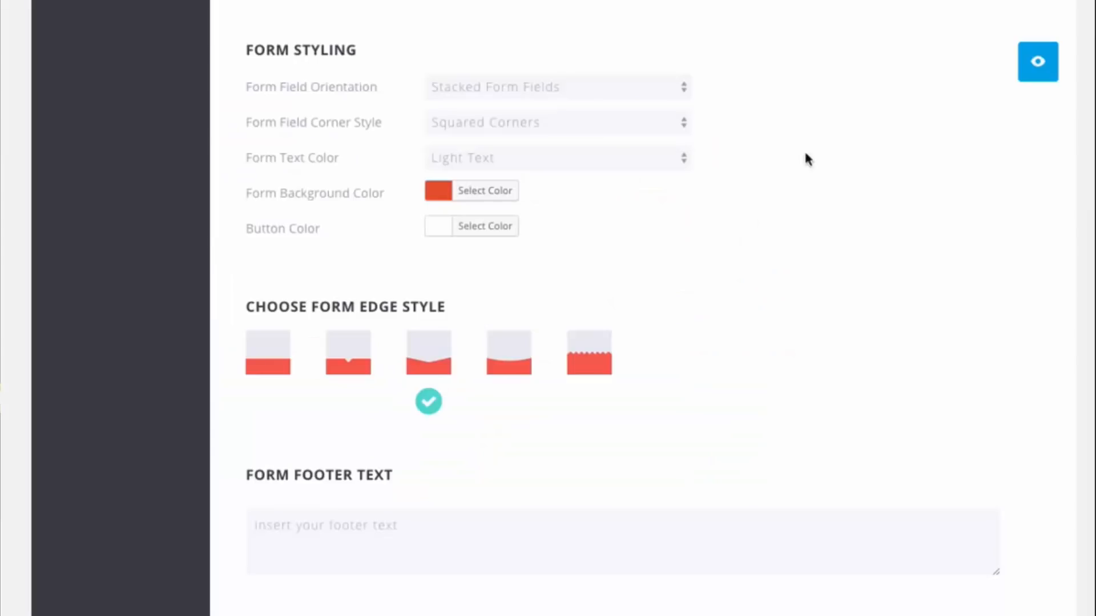
Check the form footer text option and preview the popup to examine where the footer sits below the form.
{"action": "scroll", "coordinate": [868, 194], "scroll_direction": "down", "scroll_amount": 5}
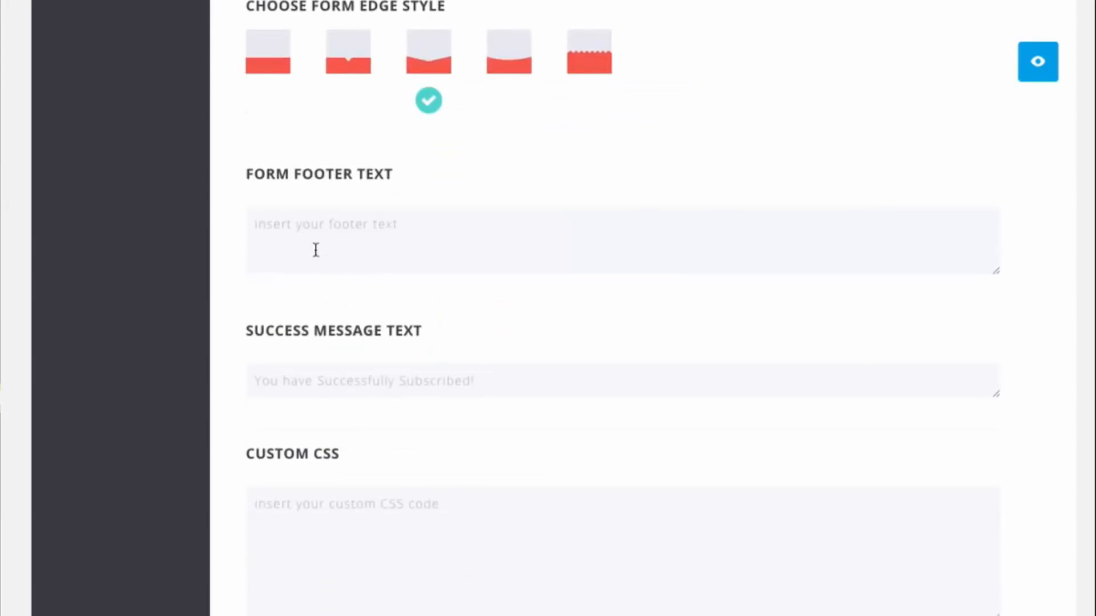
{"action": "left_click", "coordinate": [310, 226]}
{"action": "left_click", "coordinate": [1041, 65]}
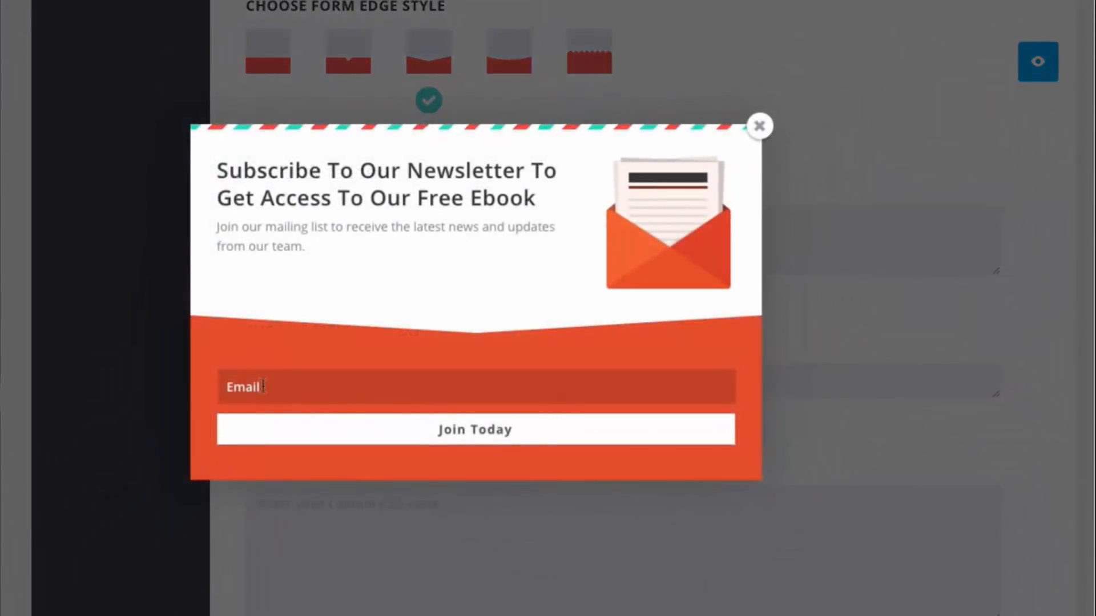
{"action": "left_click", "coordinate": [264, 387]}
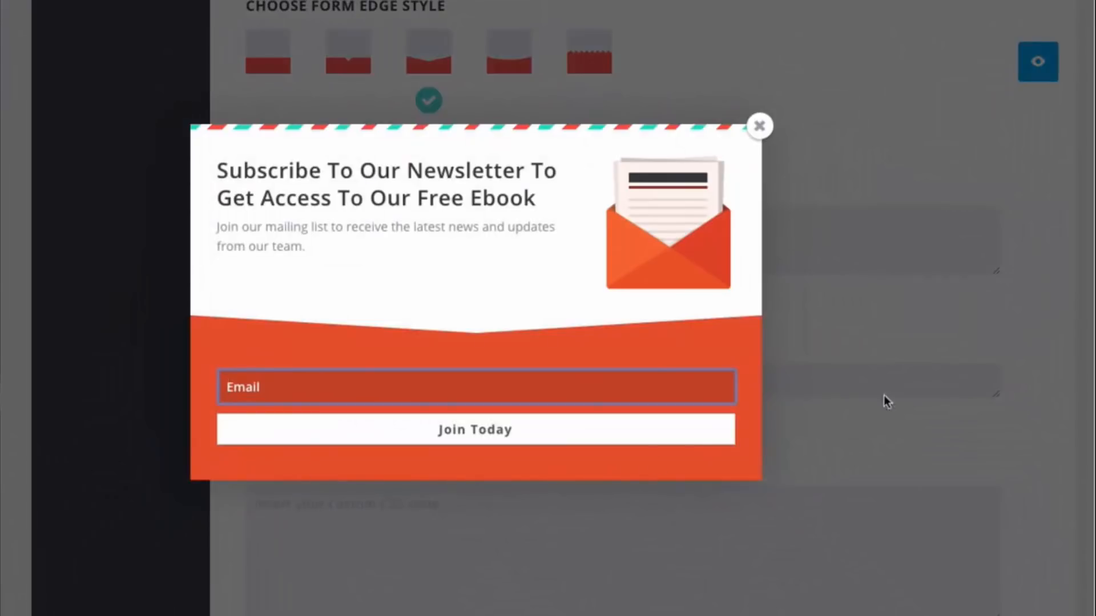
{"action": "left_click", "coordinate": [646, 338]}
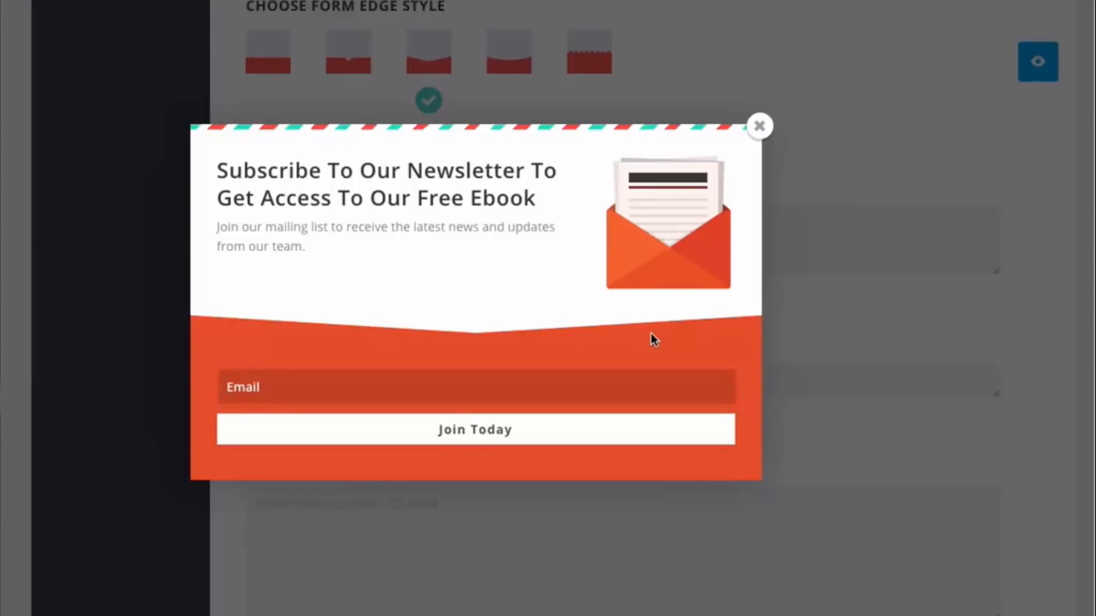
{"action": "left_click", "coordinate": [760, 126]}
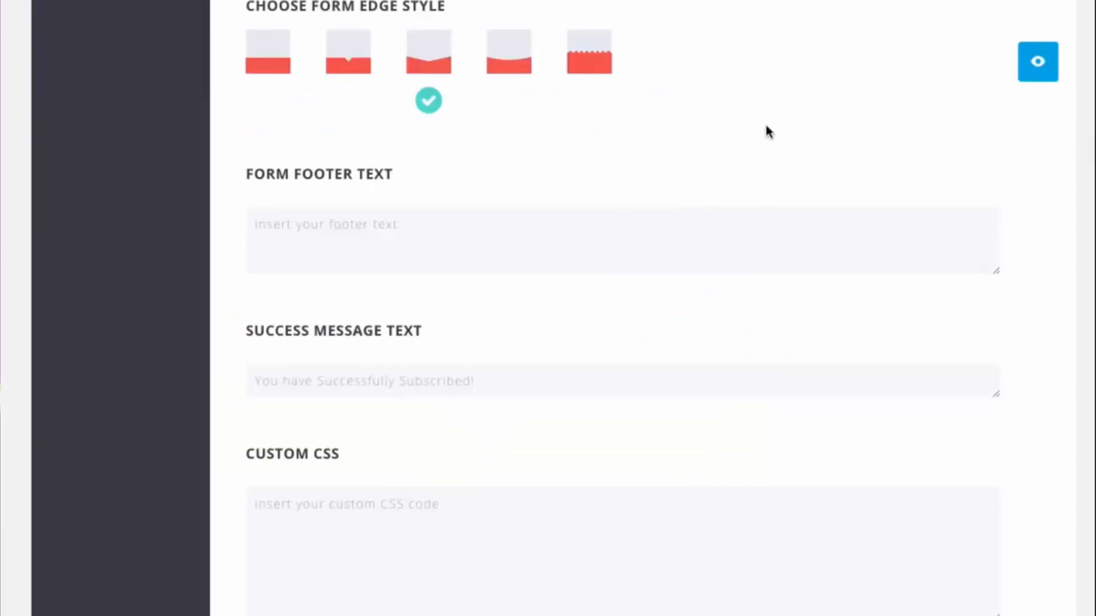
Examine the success message and custom CSS options, and review the popup's title, message and image settings.
{"action": "scroll", "coordinate": [644, 171], "scroll_direction": "down", "scroll_amount": 3}
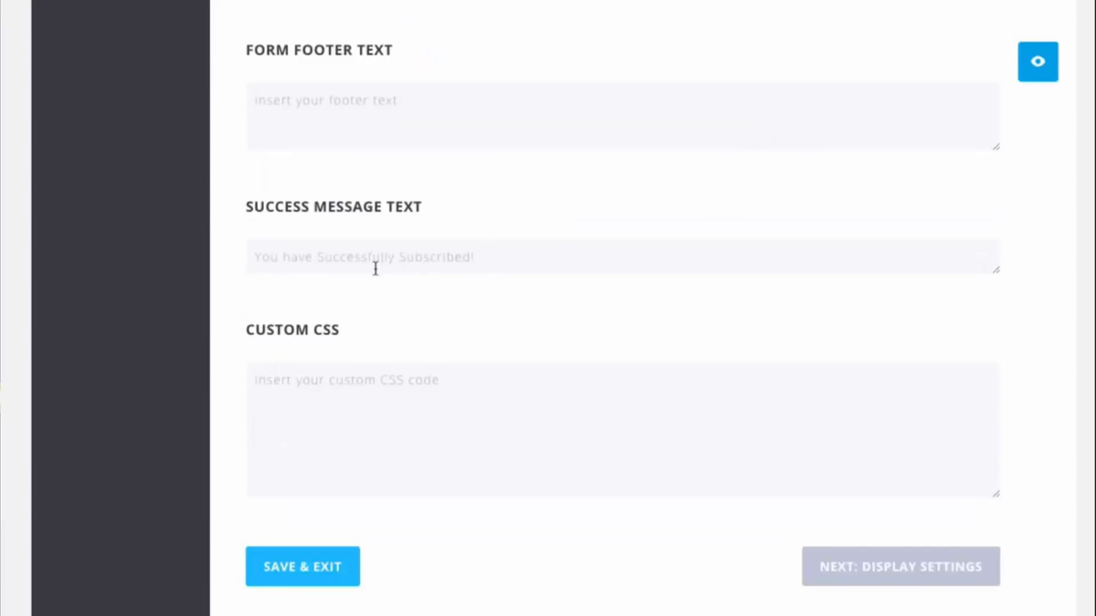
{"action": "left_click", "coordinate": [390, 256]}
{"action": "left_click", "coordinate": [369, 397]}
{"action": "scroll", "coordinate": [1050, 360], "scroll_direction": "up", "scroll_amount": 6}
{"action": "scroll", "coordinate": [1050, 359], "scroll_direction": "up", "scroll_amount": 10}
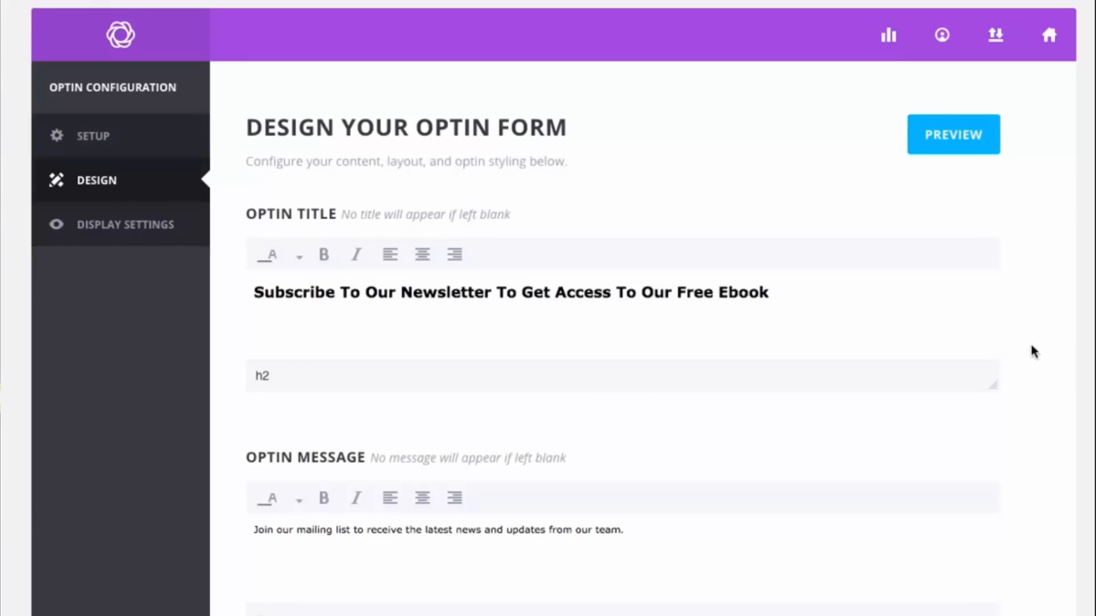
{"action": "scroll", "coordinate": [1042, 333], "scroll_direction": "down", "scroll_amount": 15}
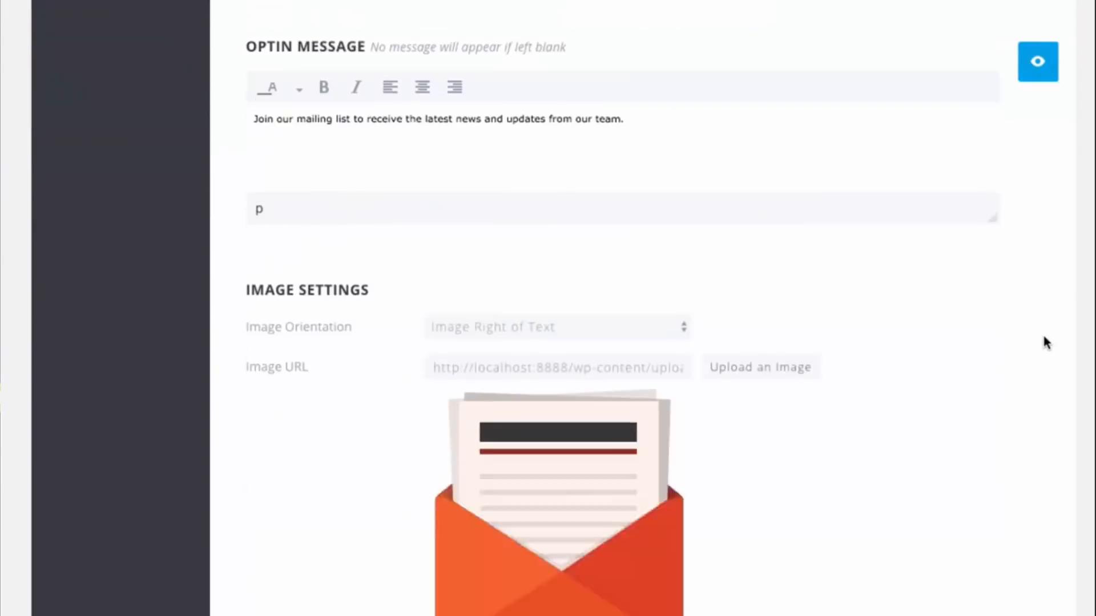
{"action": "scroll", "coordinate": [1040, 337], "scroll_direction": "up", "scroll_amount": 15}
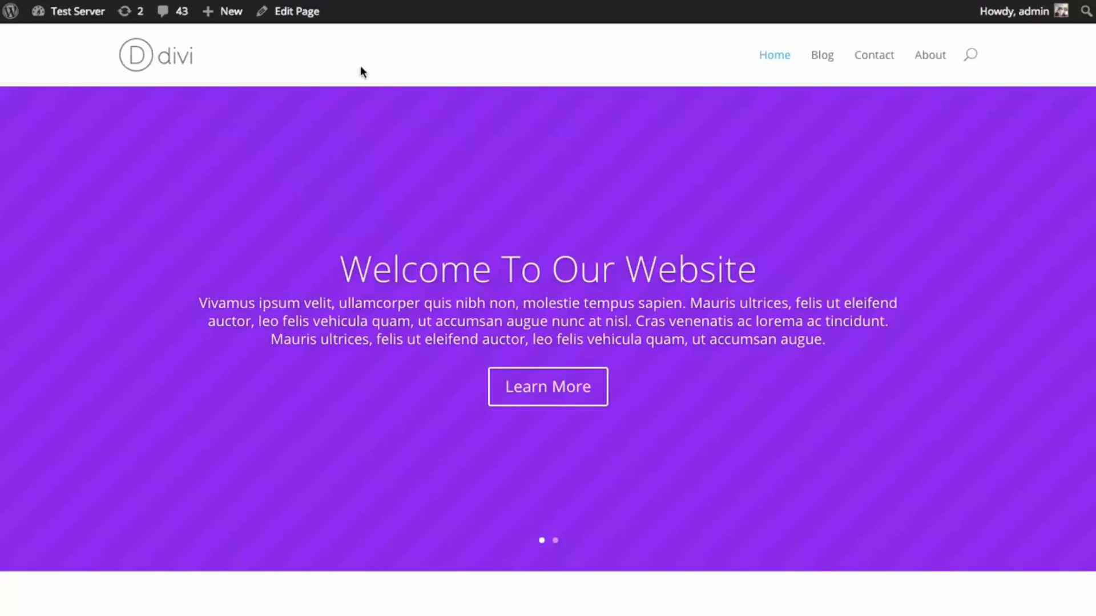
Go from the website to the WordPress dashboard and open Bloom's list of optin forms.
{"action": "left_click", "coordinate": [82, 14]}
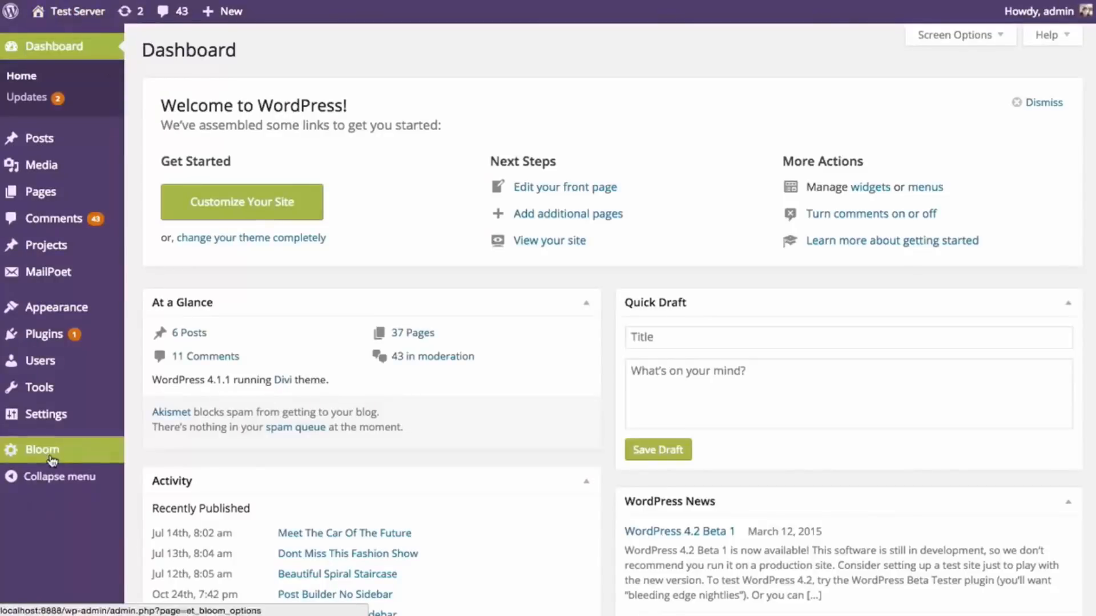
{"action": "mouse_move", "coordinate": [50, 451]}
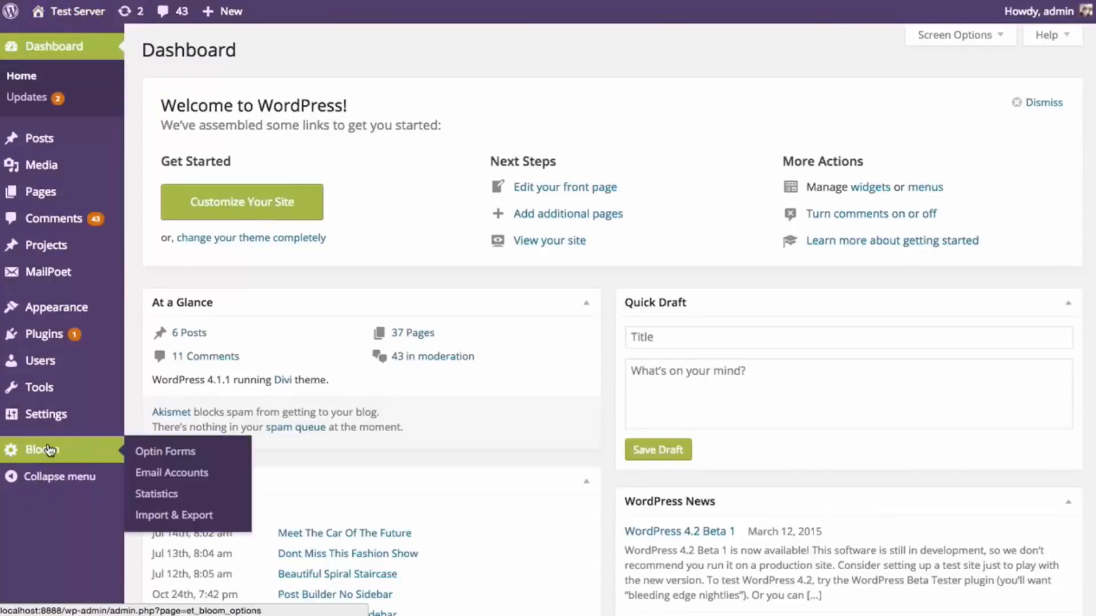
{"action": "left_click", "coordinate": [165, 452]}
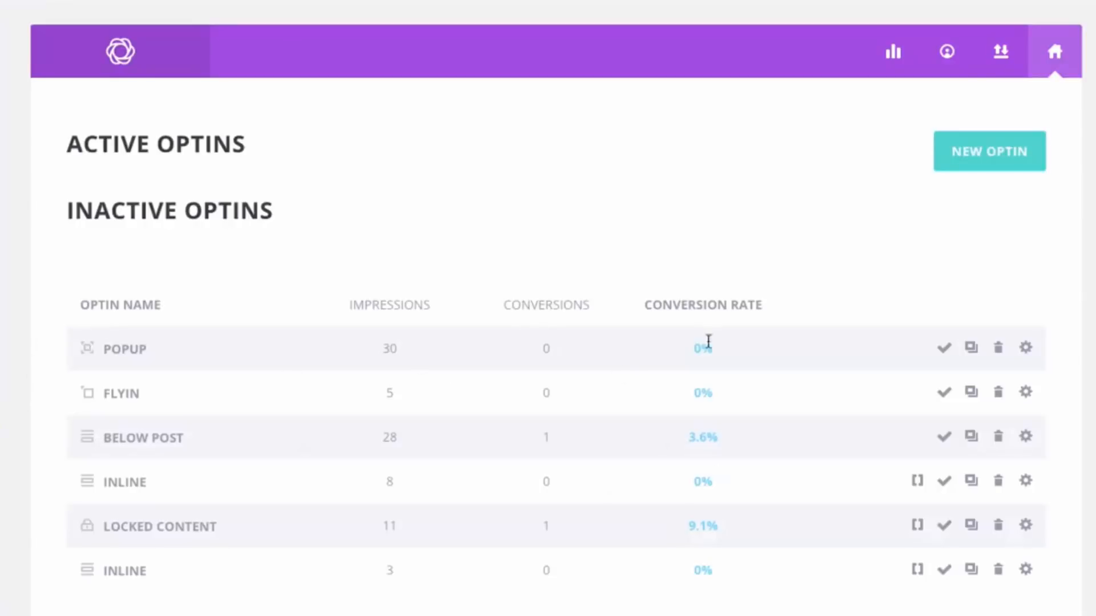
Create a new optin of the Below Post type and name it Below Post.
{"action": "left_click", "coordinate": [945, 348]}
{"action": "left_click", "coordinate": [976, 165]}
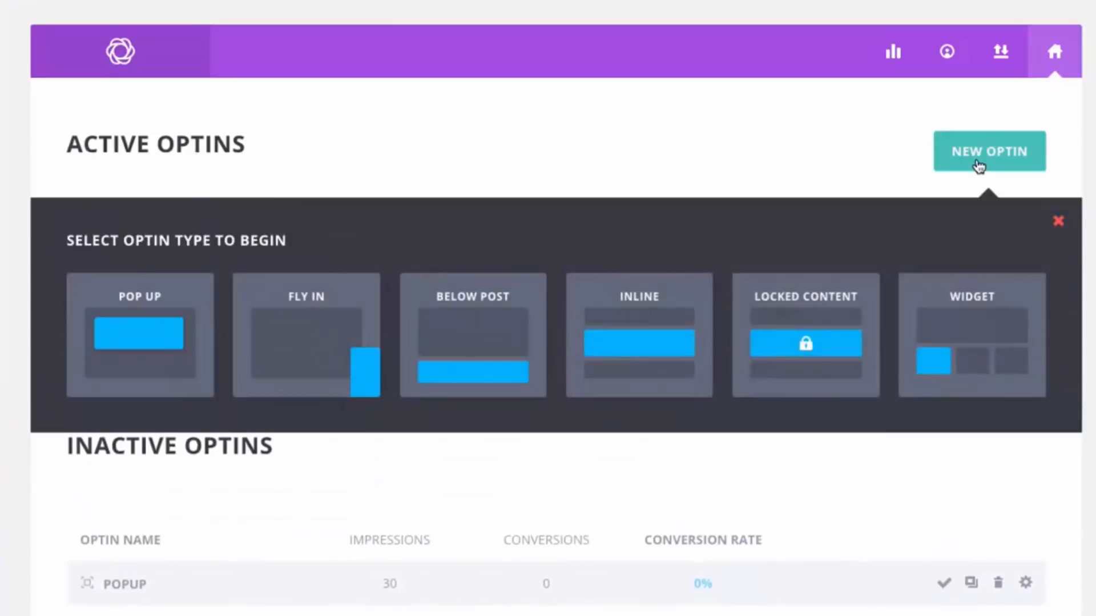
{"action": "left_click", "coordinate": [479, 339]}
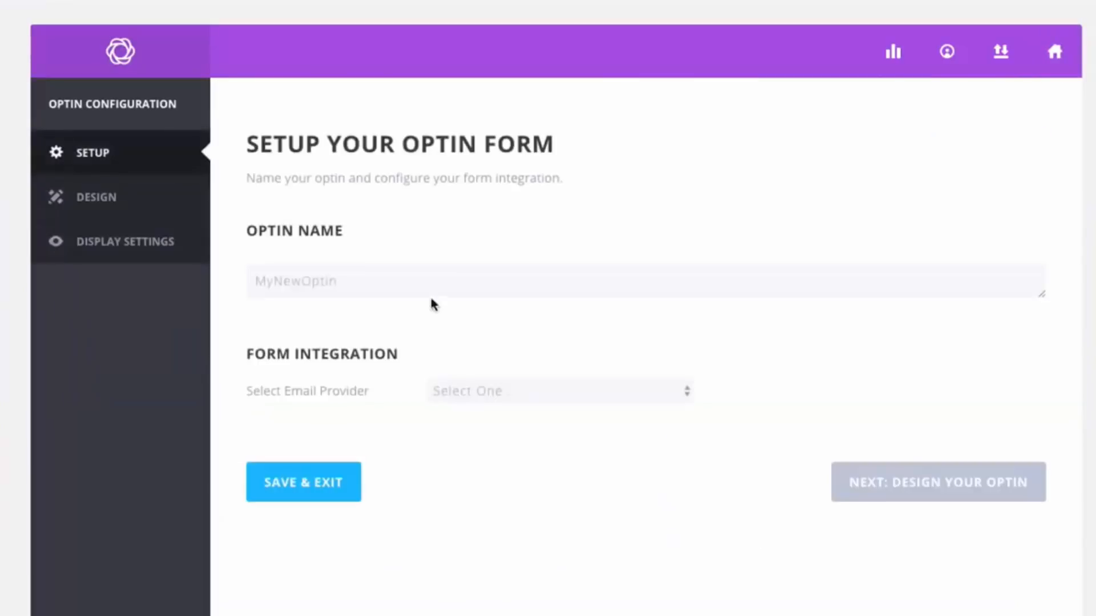
{"action": "double_click", "coordinate": [420, 284]}
{"action": "type", "text": "Below Post"}
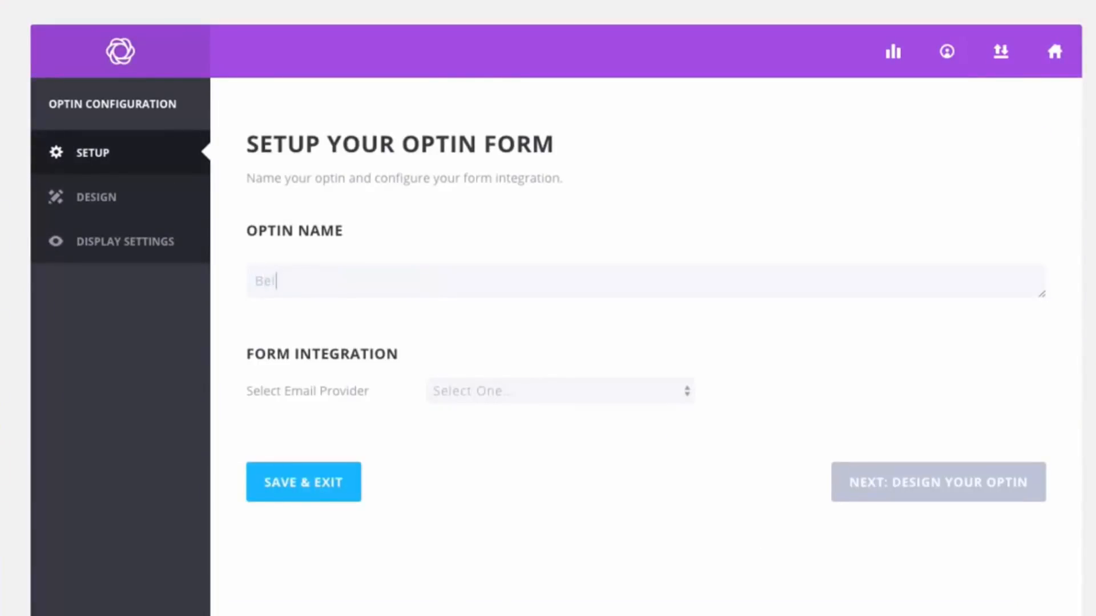
{"action": "left_click", "coordinate": [575, 399]}
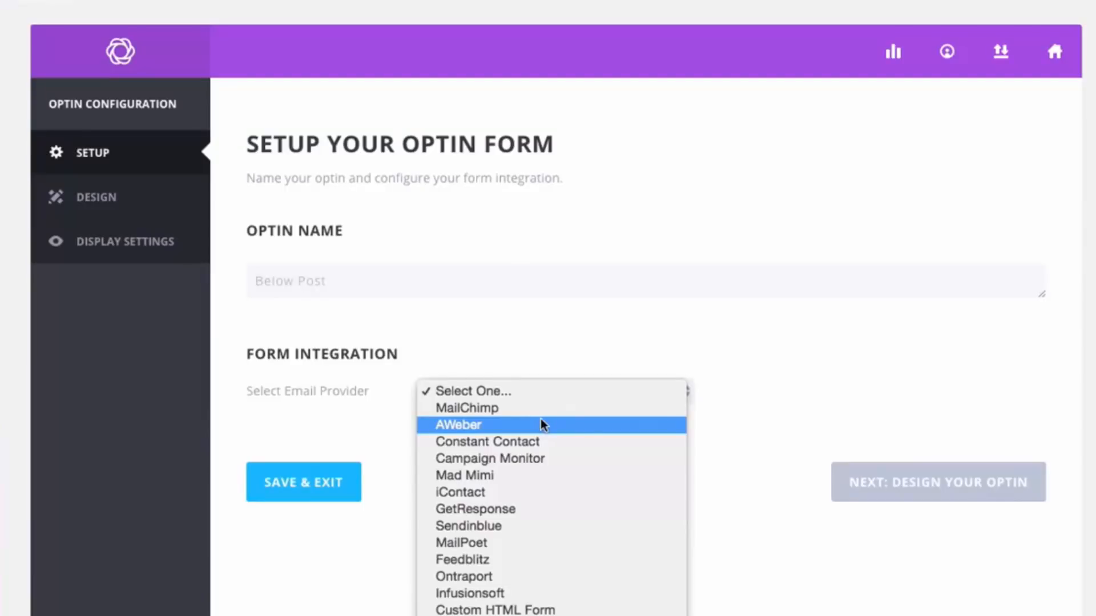
{"action": "left_click", "coordinate": [501, 425]}
{"action": "left_click", "coordinate": [497, 427]}
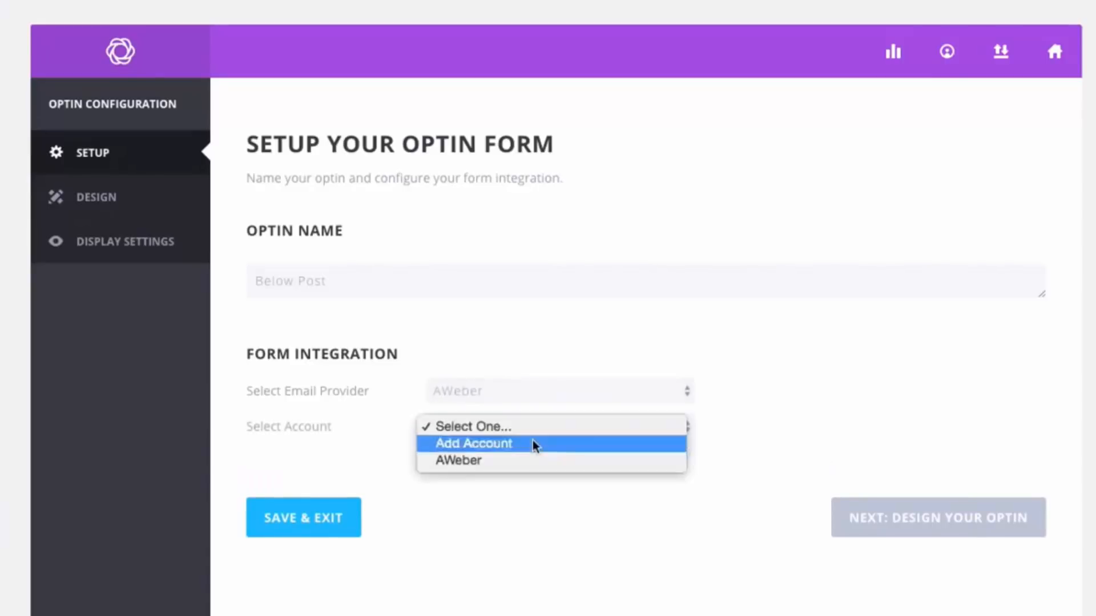
{"action": "left_click", "coordinate": [533, 443]}
{"action": "left_click", "coordinate": [465, 390]}
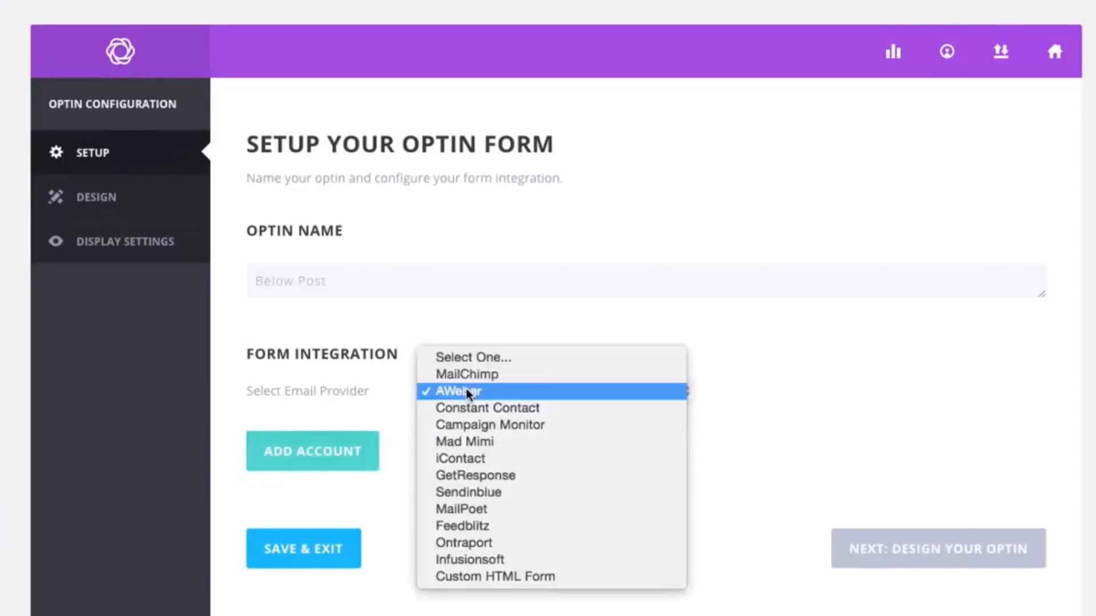
{"action": "left_click", "coordinate": [474, 372]}
Integrate the optin with the AWeber provider, using the AWeber account and the email list awlist3423452.
{"action": "left_click", "coordinate": [494, 391]}
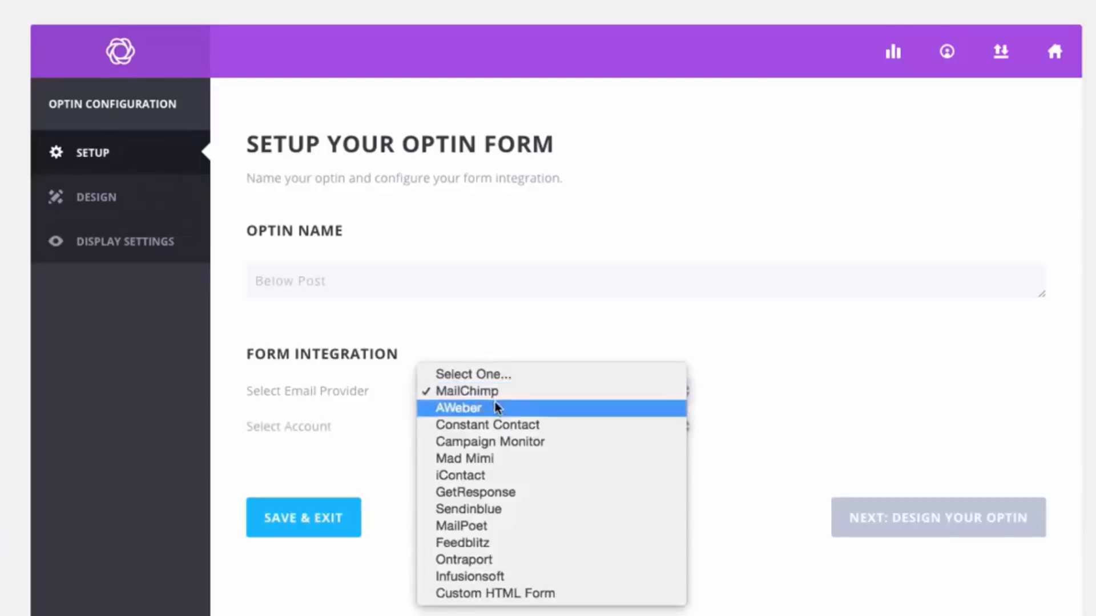
{"action": "left_click", "coordinate": [500, 408]}
{"action": "left_click", "coordinate": [492, 427]}
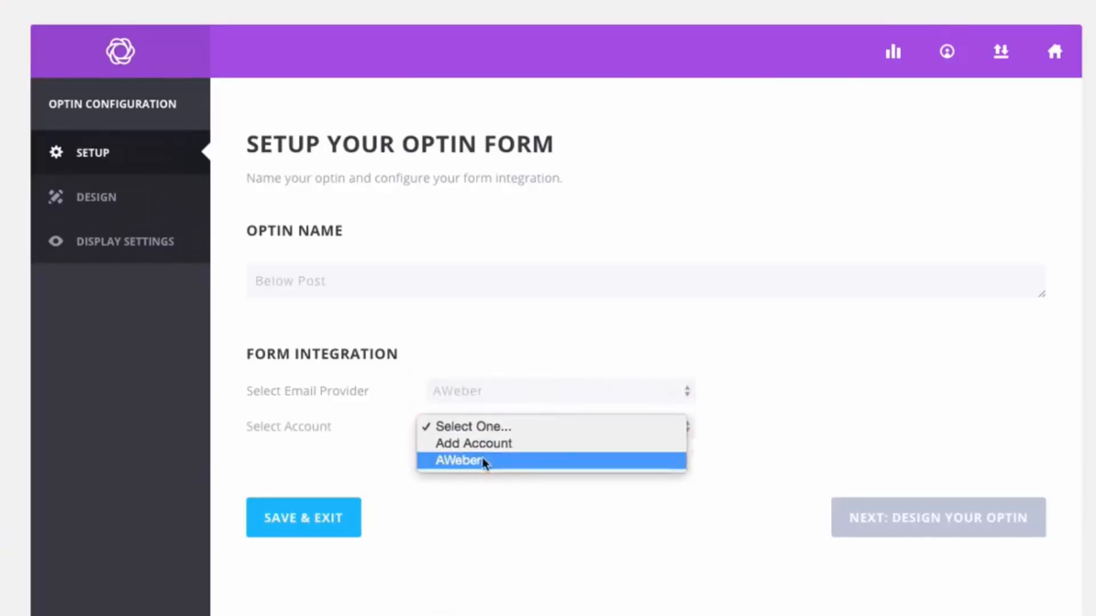
{"action": "left_click", "coordinate": [487, 460]}
{"action": "left_click", "coordinate": [502, 463]}
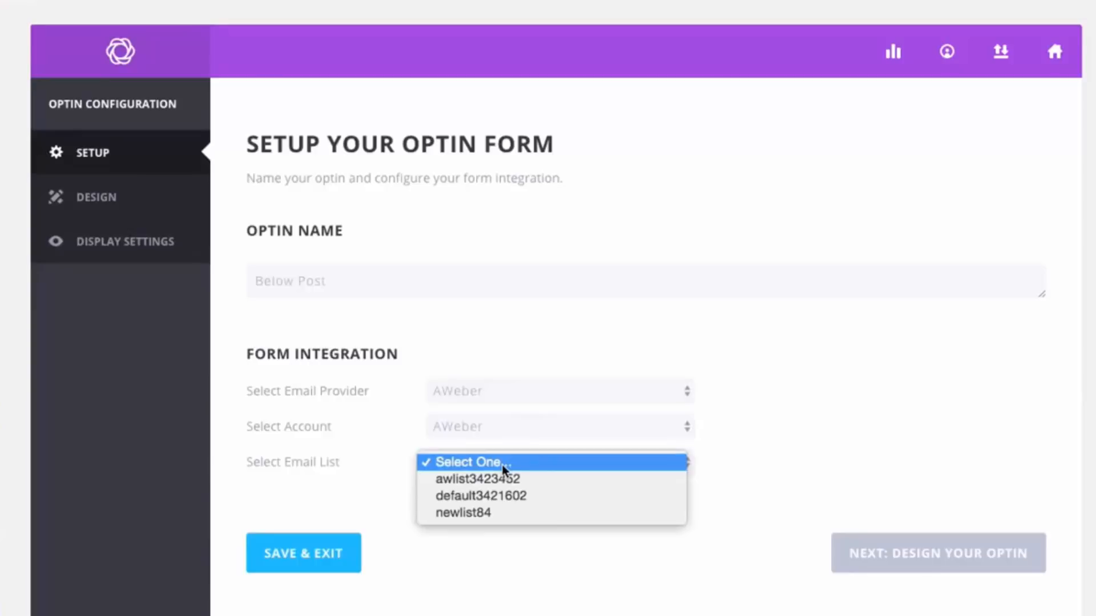
{"action": "left_click", "coordinate": [469, 479]}
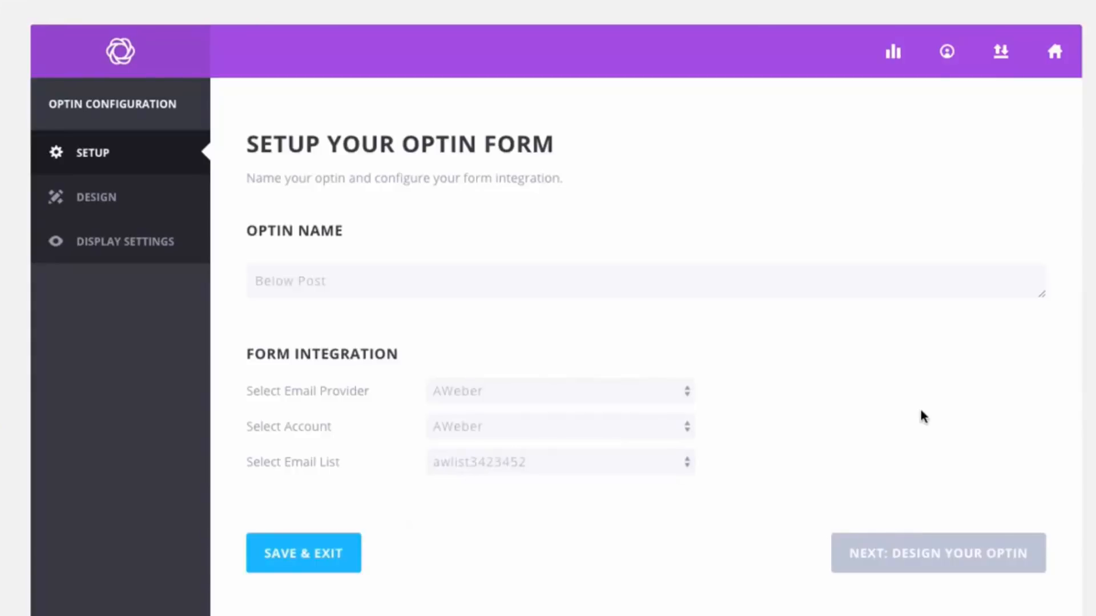
Proceed to the optin's design and pick a template from further down the gallery.
{"action": "left_click", "coordinate": [941, 556]}
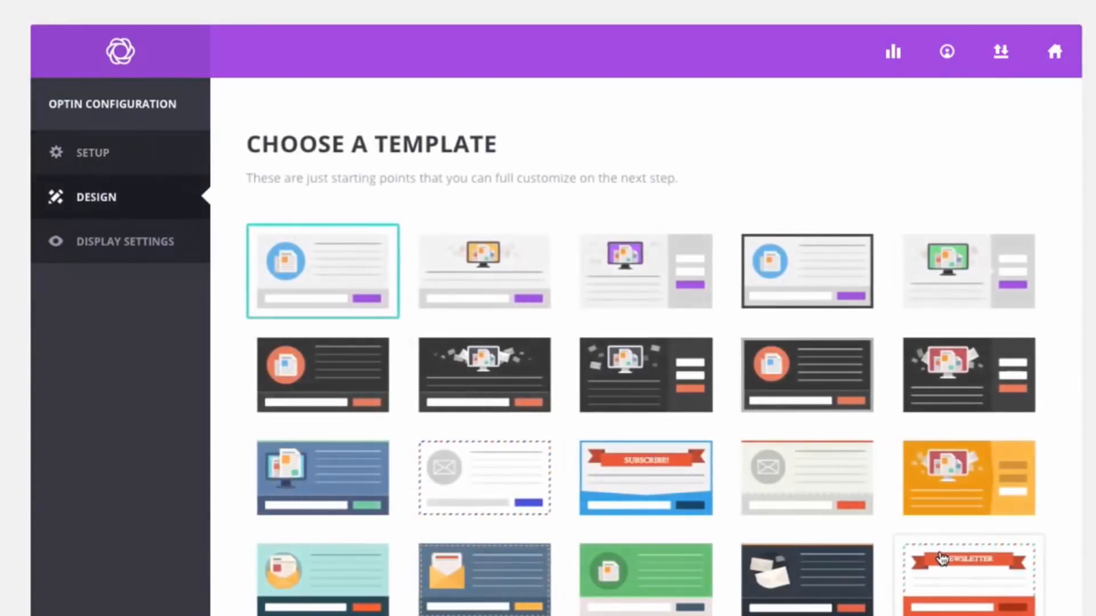
{"action": "scroll", "coordinate": [645, 342], "scroll_direction": "down", "scroll_amount": 6}
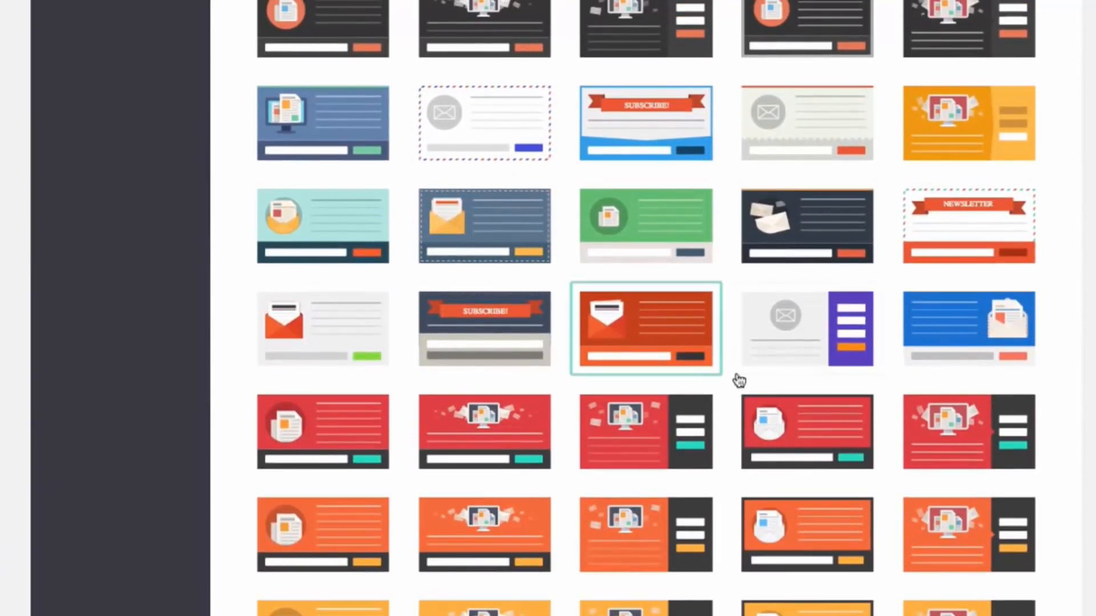
{"action": "scroll", "coordinate": [734, 379], "scroll_direction": "down", "scroll_amount": 15}
{"action": "left_click", "coordinate": [970, 439]}
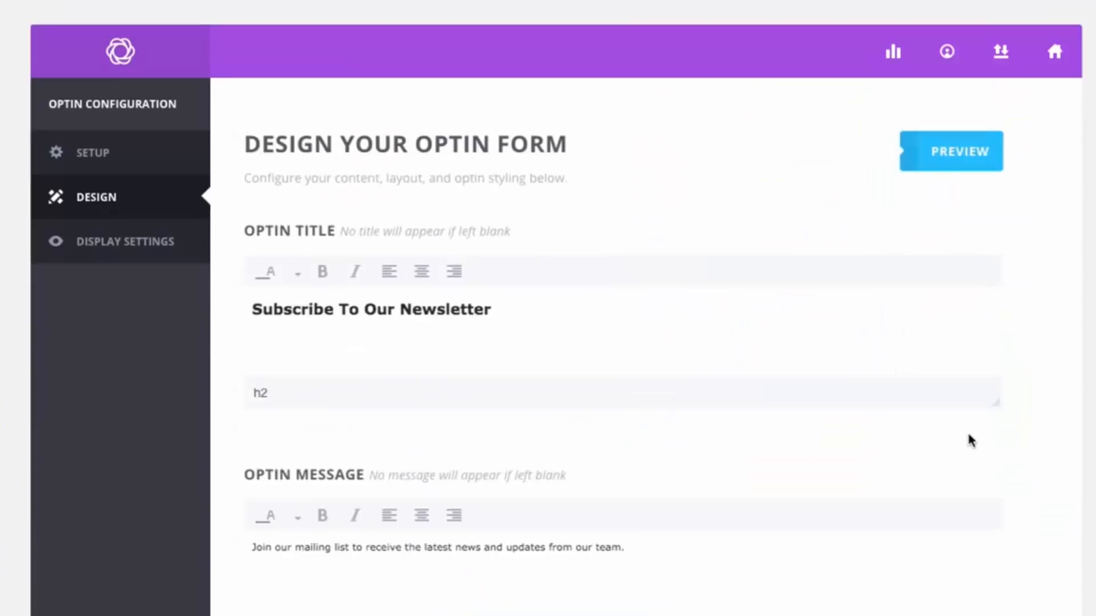
Replace the optin title with "Sign Up To Our Newsletter To Get Access To Our Daily Blog Posts".
{"action": "scroll", "coordinate": [624, 342], "scroll_direction": "down", "scroll_amount": 1}
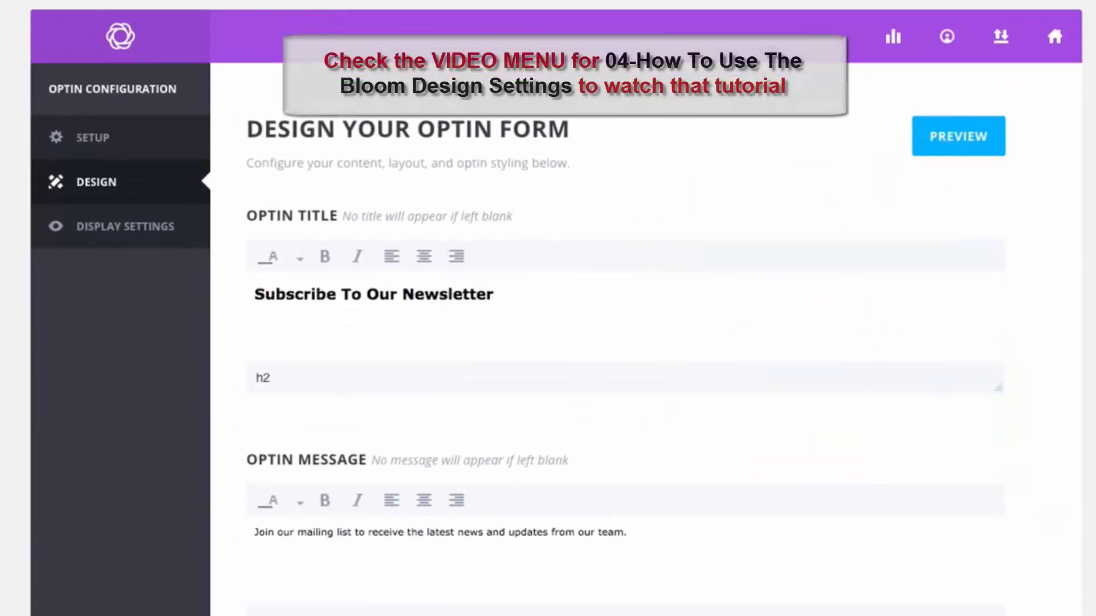
{"action": "scroll", "coordinate": [624, 343], "scroll_direction": "up", "scroll_amount": 1}
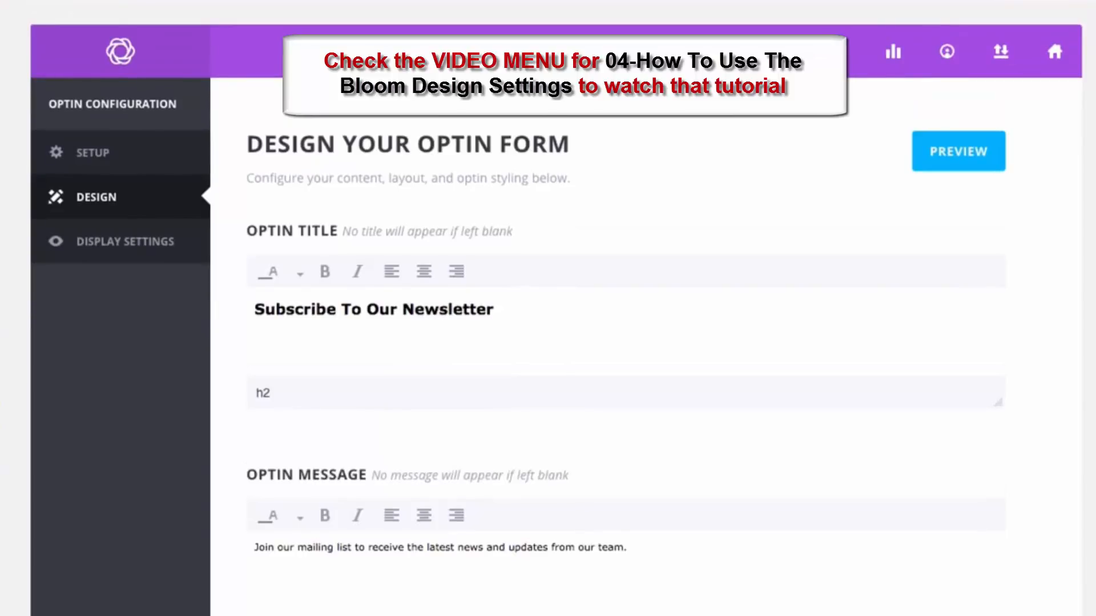
{"action": "triple_click", "coordinate": [574, 318]}
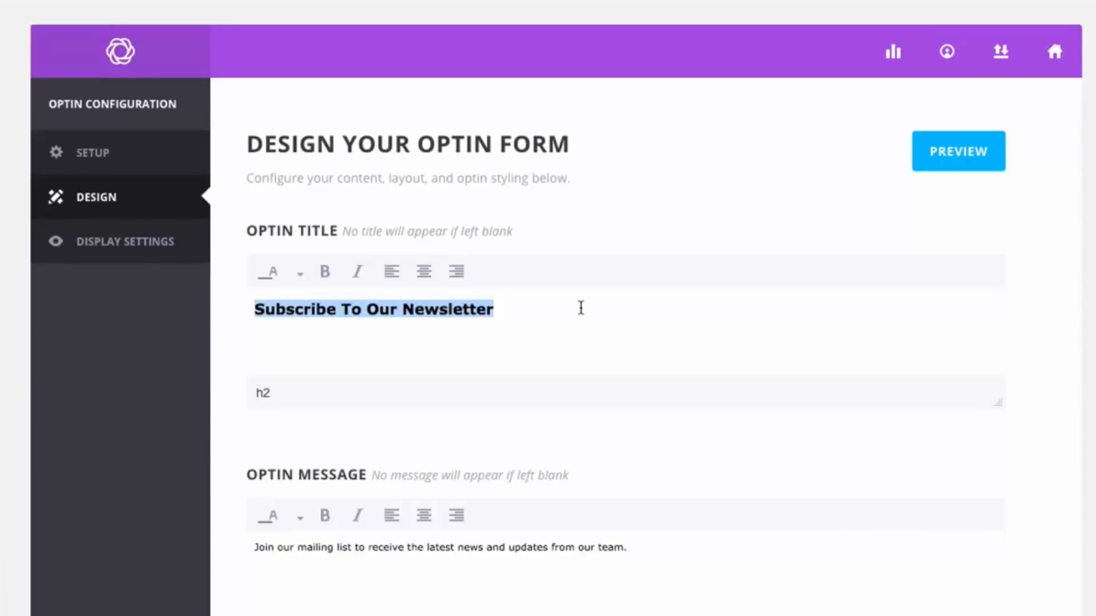
{"action": "type", "text": "Sign U"}
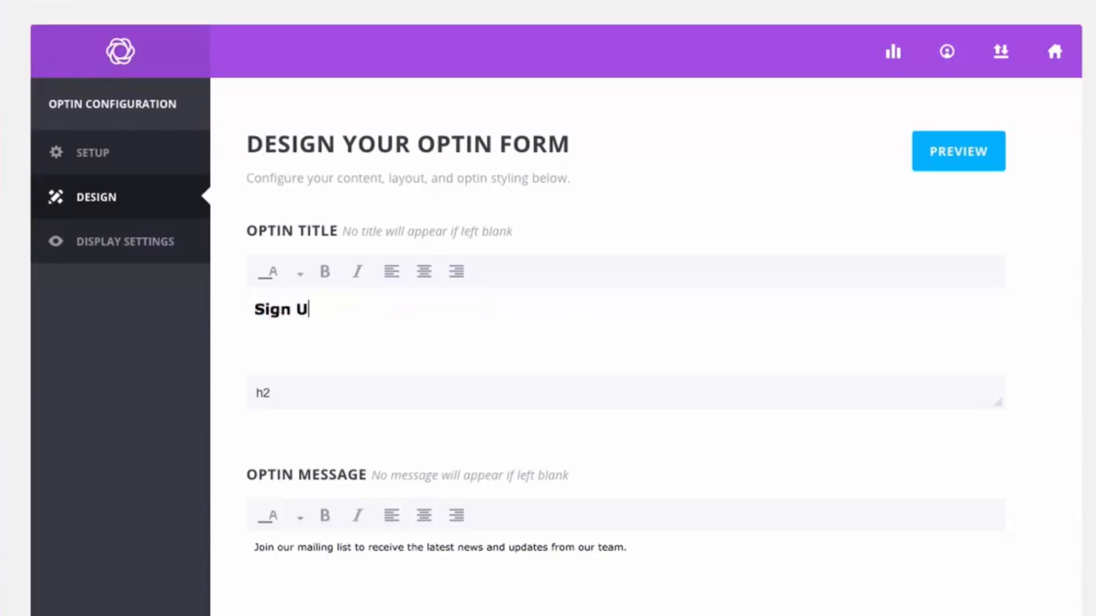
{"action": "type", "text": "p To Our"}
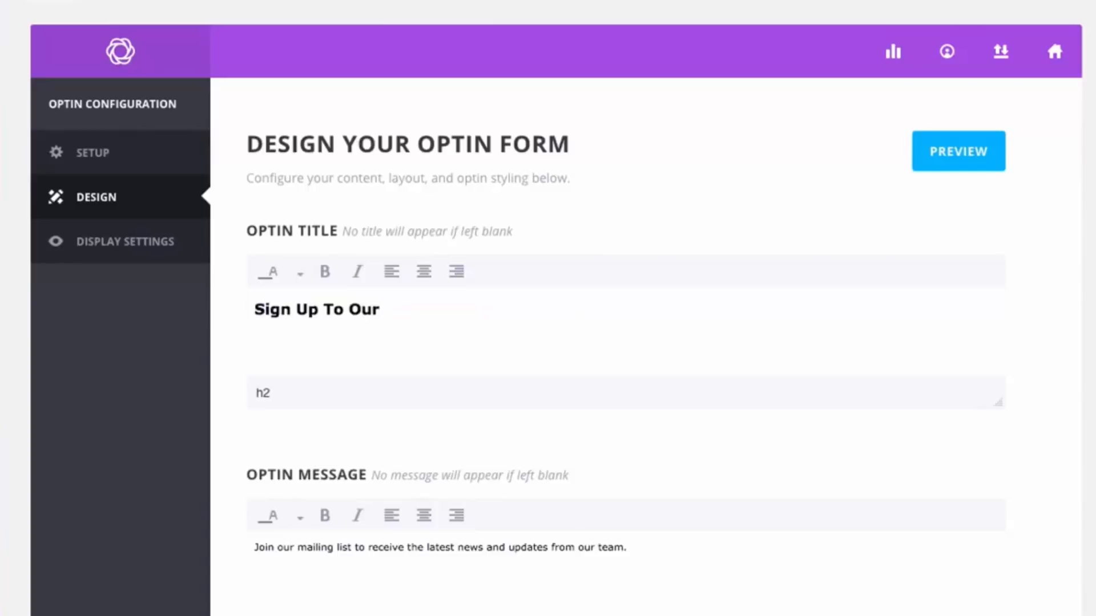
{"action": "type", "text": " Newsletter To Get "}
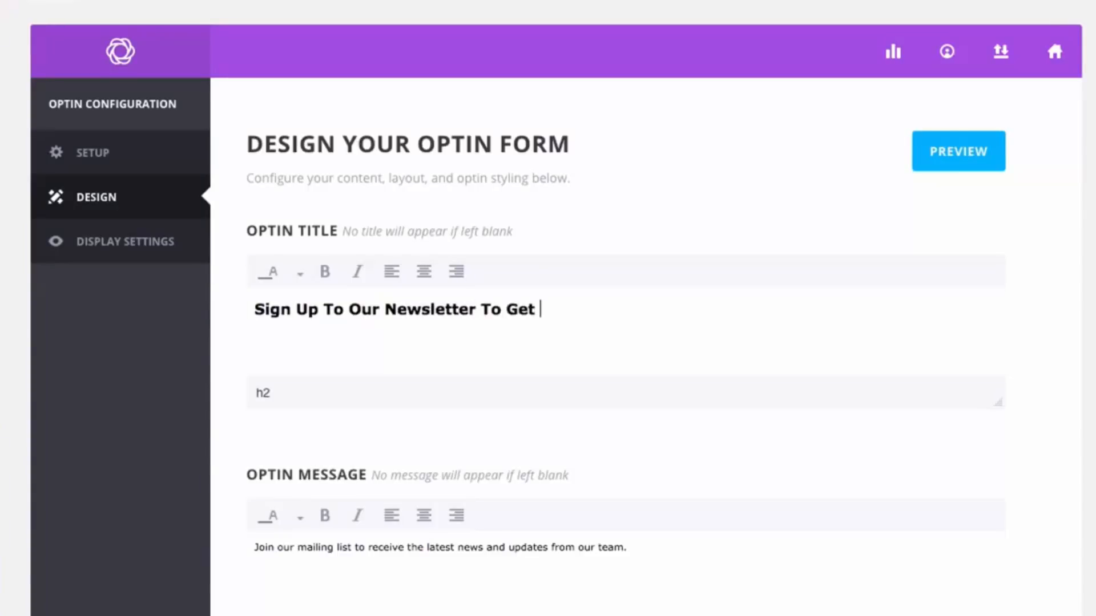
{"action": "type", "text": "Access"}
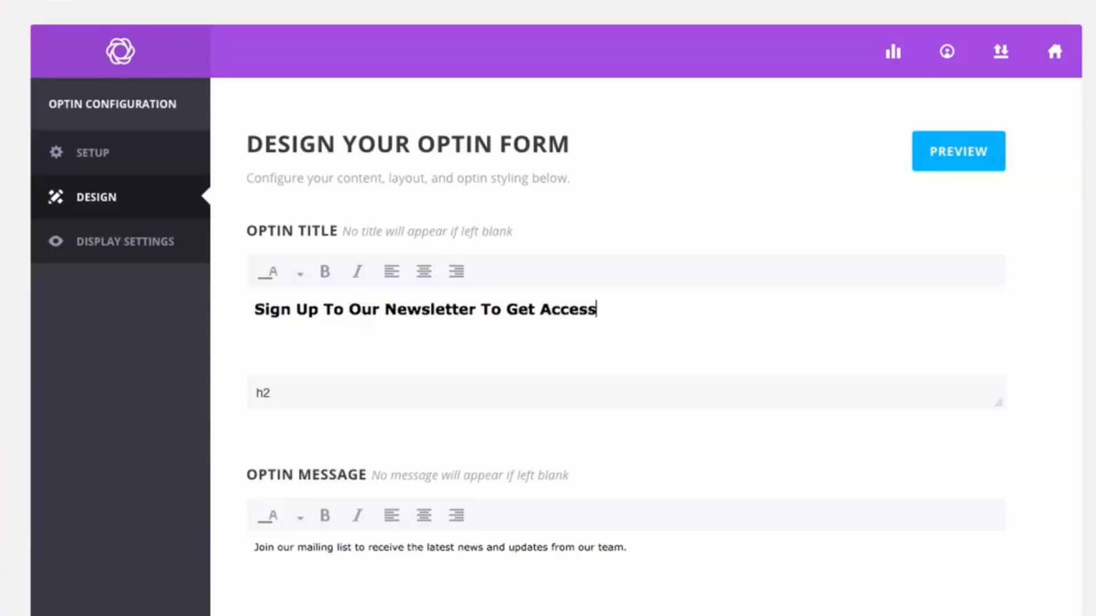
{"action": "type", "text": " To Our Bl"}
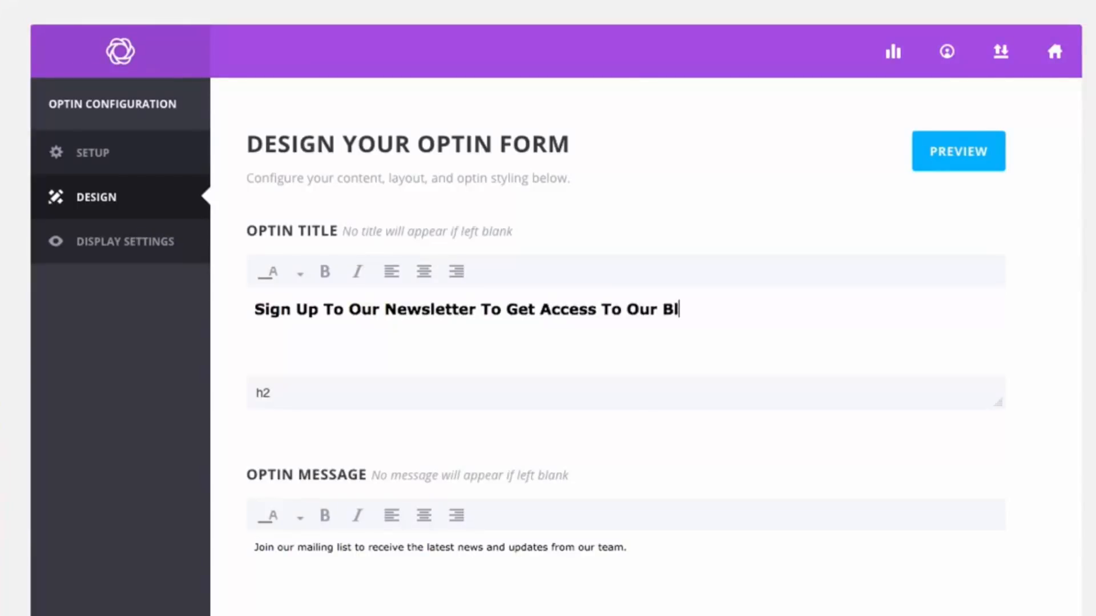
{"action": "key", "text": "BackSpace"}
{"action": "key", "text": "BackSpace"}
{"action": "type", "text": "Daily Blog Posts"}
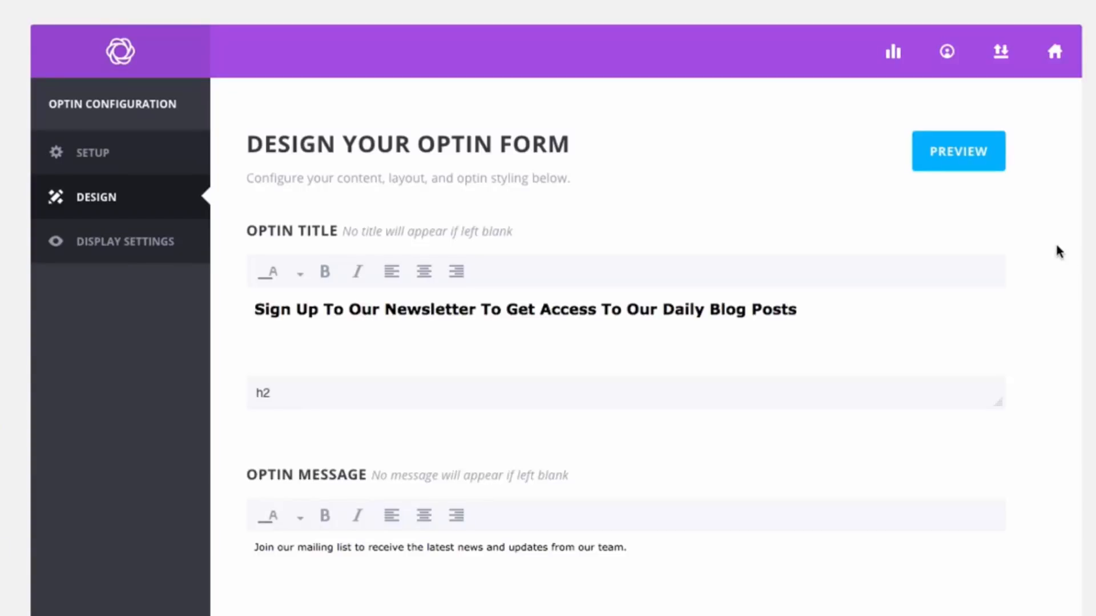
{"action": "scroll", "coordinate": [1046, 233], "scroll_direction": "down", "scroll_amount": 20}
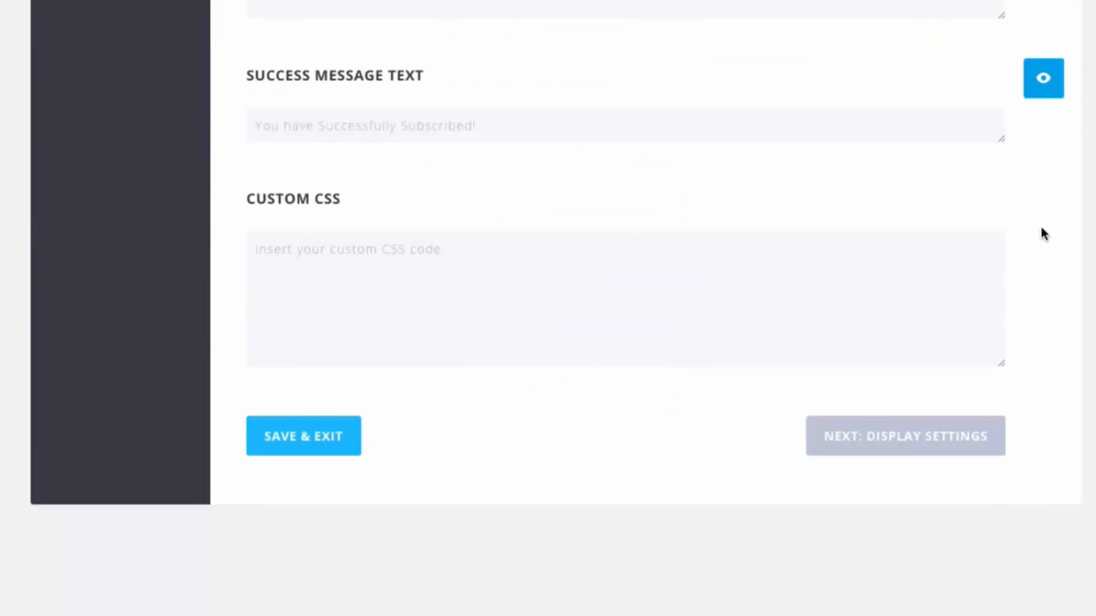
Proceed to the optin's display settings and examine the post type and category options.
{"action": "left_click", "coordinate": [913, 443]}
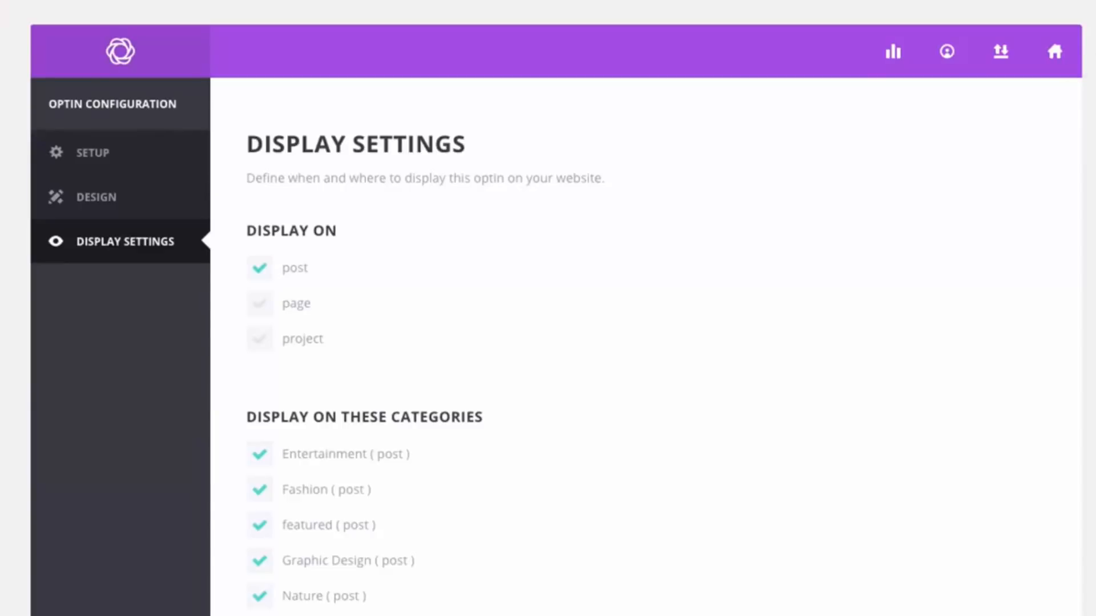
{"action": "scroll", "coordinate": [1041, 140], "scroll_direction": "down", "scroll_amount": 2}
{"action": "scroll", "coordinate": [786, 234], "scroll_direction": "down", "scroll_amount": 1}
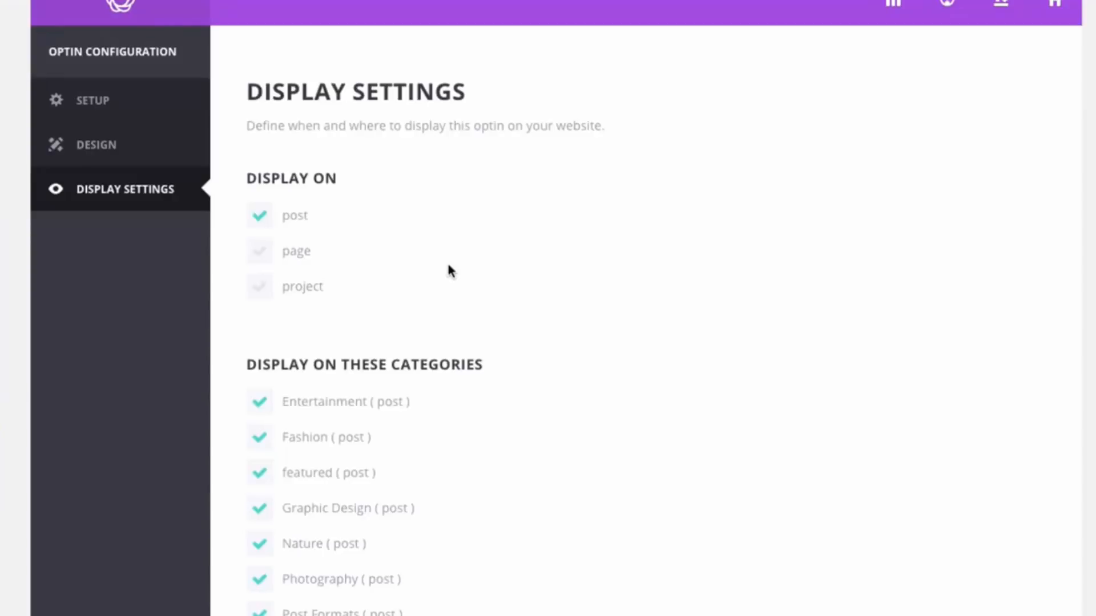
{"action": "scroll", "coordinate": [639, 286], "scroll_direction": "down", "scroll_amount": 5}
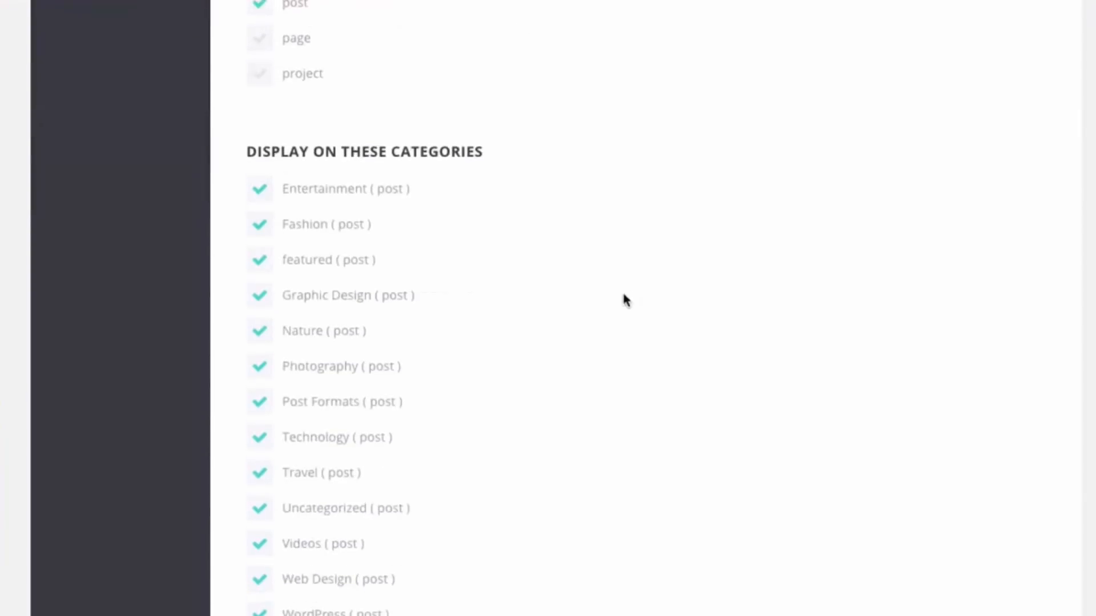
{"action": "scroll", "coordinate": [597, 289], "scroll_direction": "up", "scroll_amount": 6}
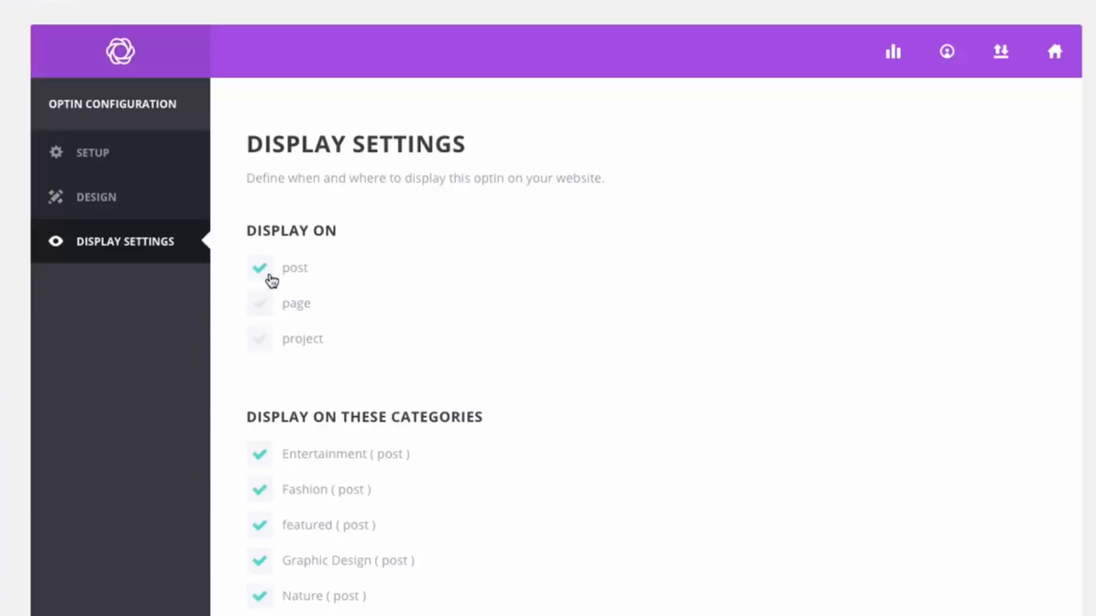
{"action": "scroll", "coordinate": [496, 262], "scroll_direction": "down", "scroll_amount": 4}
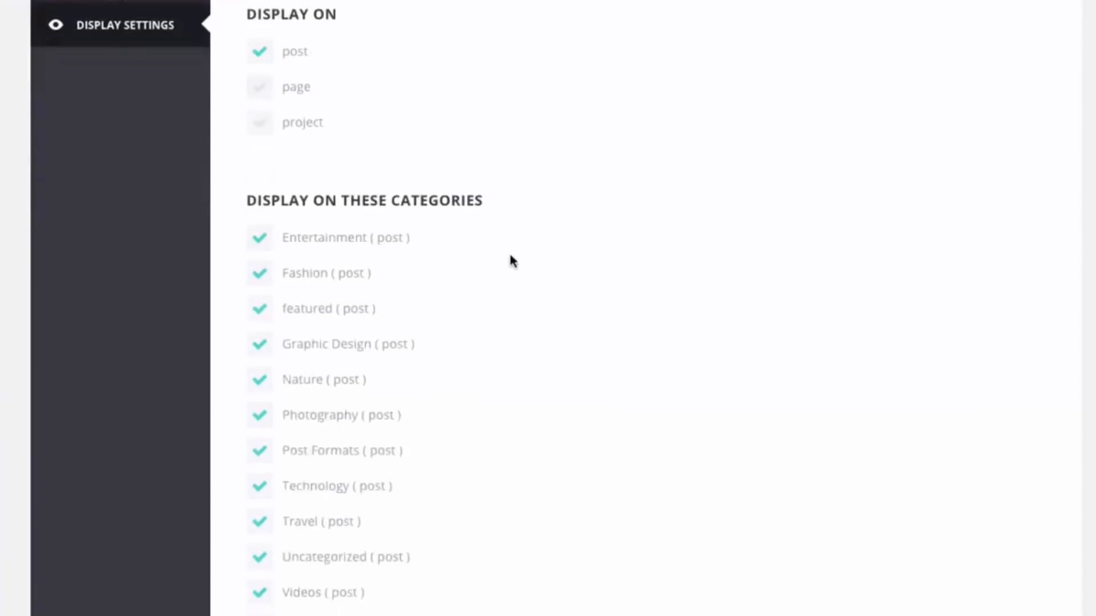
{"action": "scroll", "coordinate": [510, 261], "scroll_direction": "down", "scroll_amount": 8}
{"action": "scroll", "coordinate": [496, 259], "scroll_direction": "up", "scroll_amount": 12}
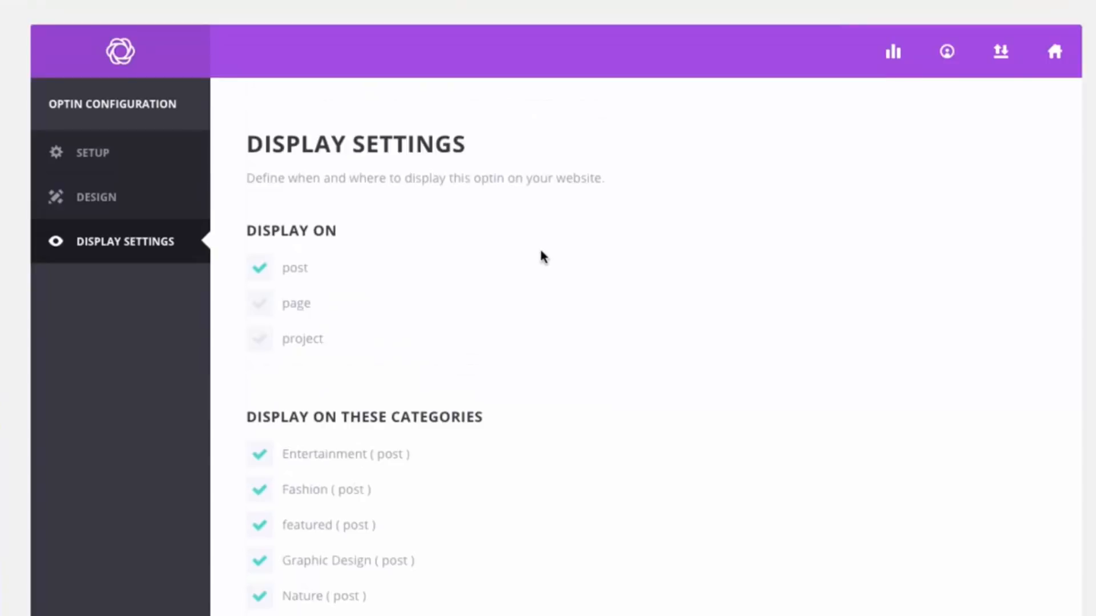
{"action": "scroll", "coordinate": [511, 246], "scroll_direction": "down", "scroll_amount": 5}
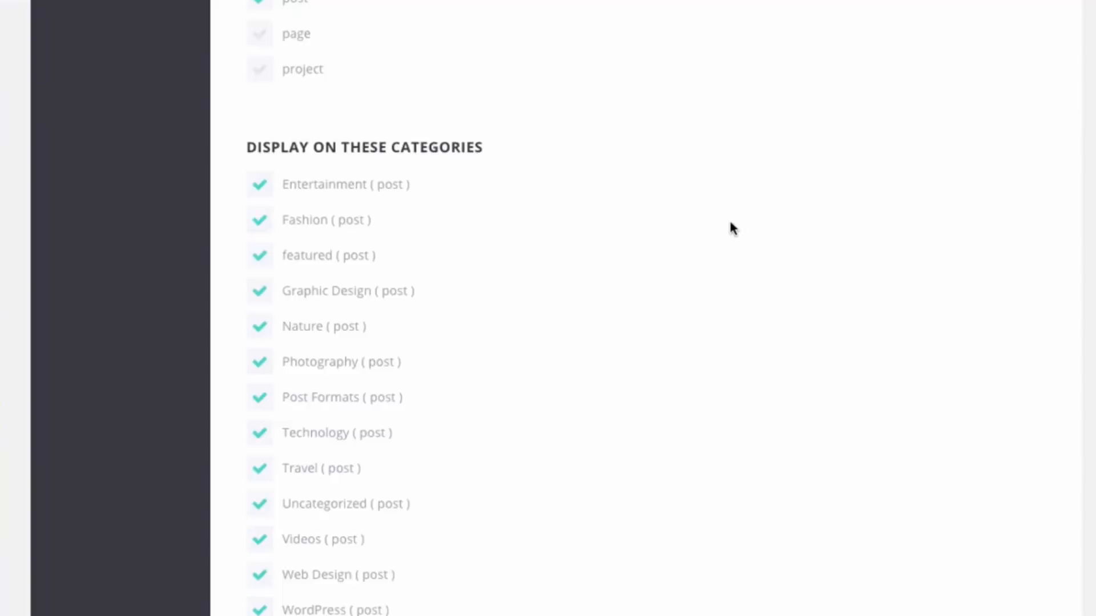
{"action": "scroll", "coordinate": [730, 223], "scroll_direction": "down", "scroll_amount": 12}
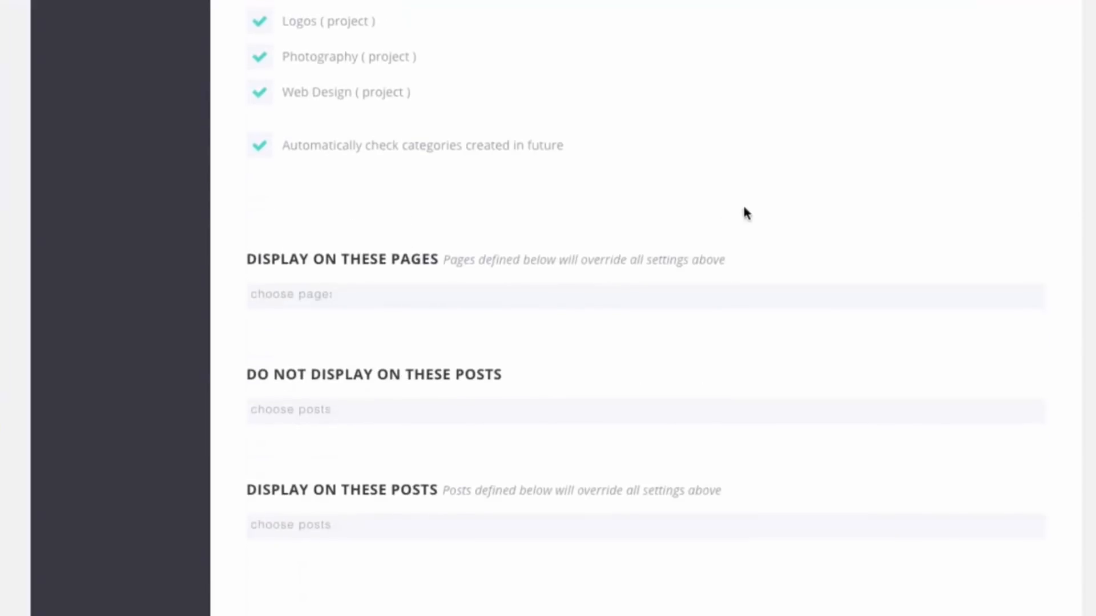
Examine the pages offered under Display On These Pages, leave the choice empty and review the settings above.
{"action": "left_click", "coordinate": [348, 296]}
{"action": "left_click", "coordinate": [239, 243]}
{"action": "left_click", "coordinate": [330, 292]}
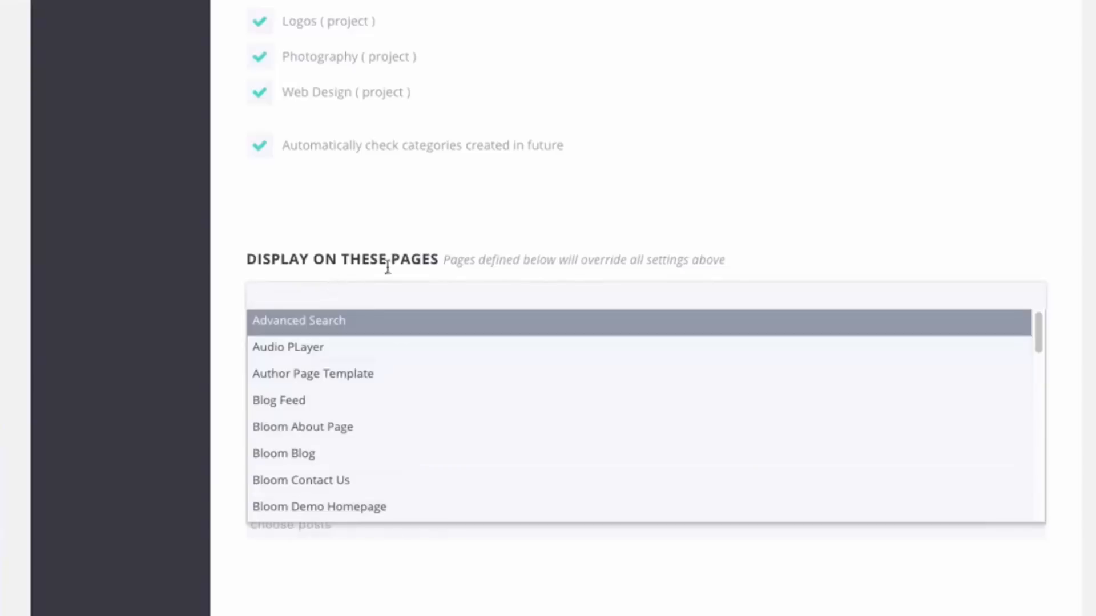
{"action": "left_click", "coordinate": [579, 228]}
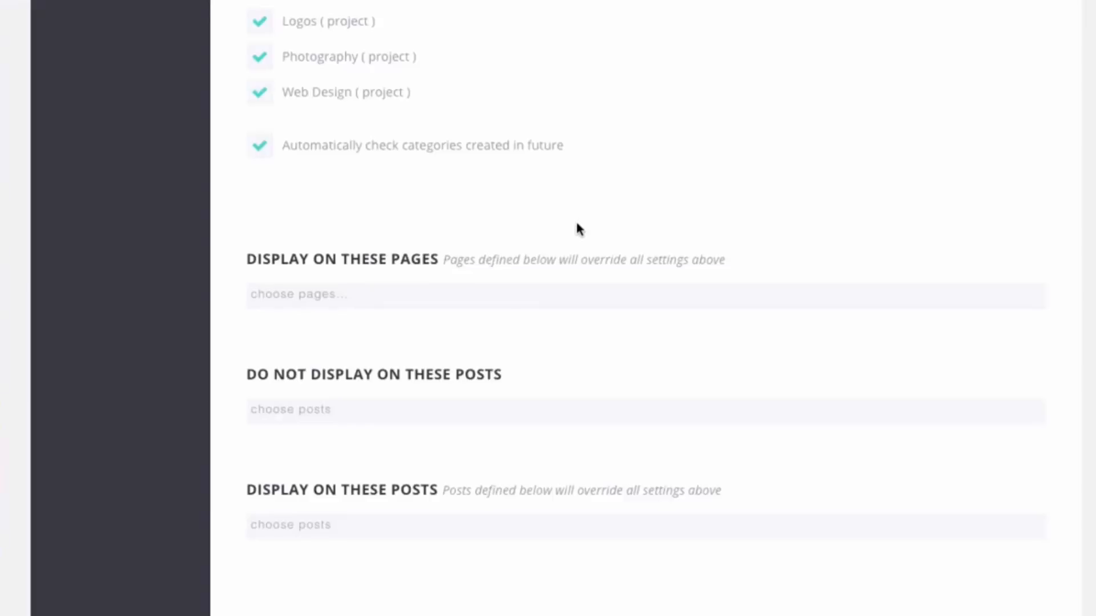
{"action": "scroll", "coordinate": [663, 220], "scroll_direction": "up", "scroll_amount": 6}
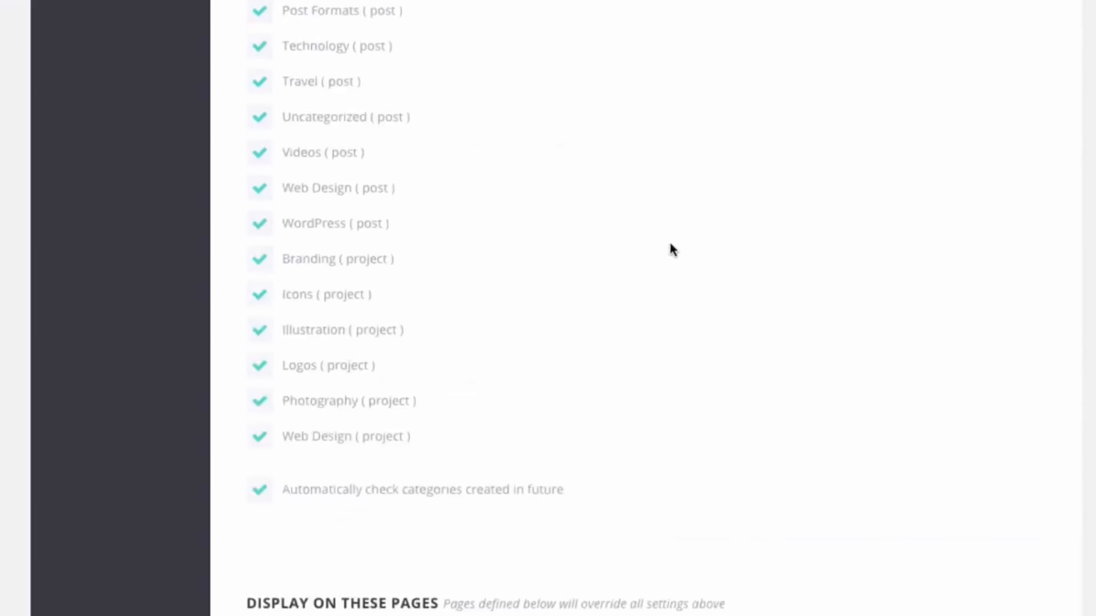
{"action": "scroll", "coordinate": [672, 249], "scroll_direction": "up", "scroll_amount": 10}
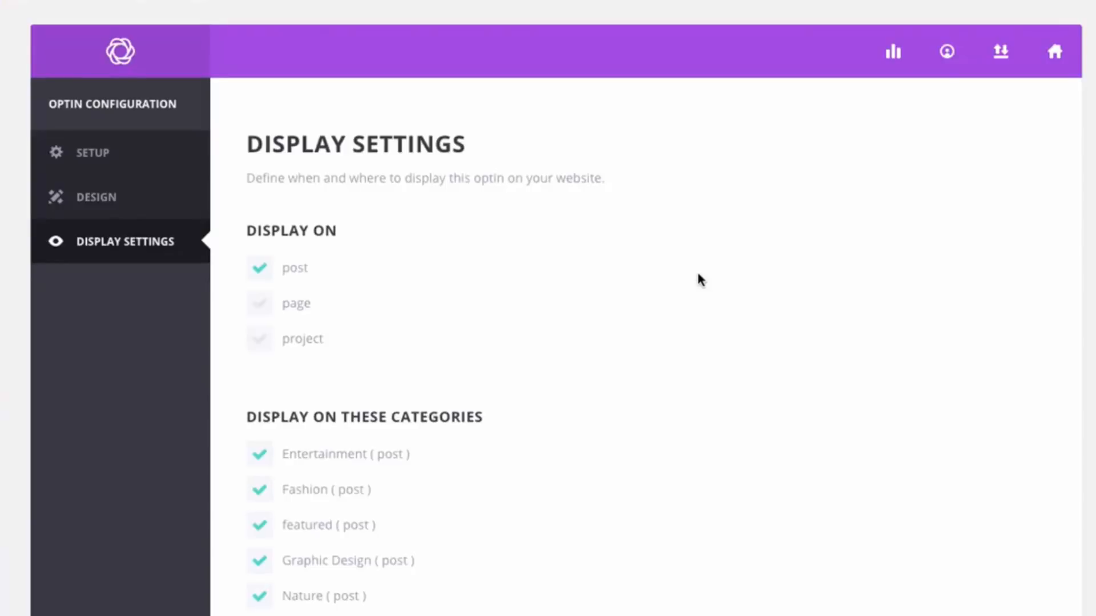
Keep the default display settings, save the Below Post optin and return to the optin list.
{"action": "scroll", "coordinate": [451, 251], "scroll_direction": "down", "scroll_amount": 2}
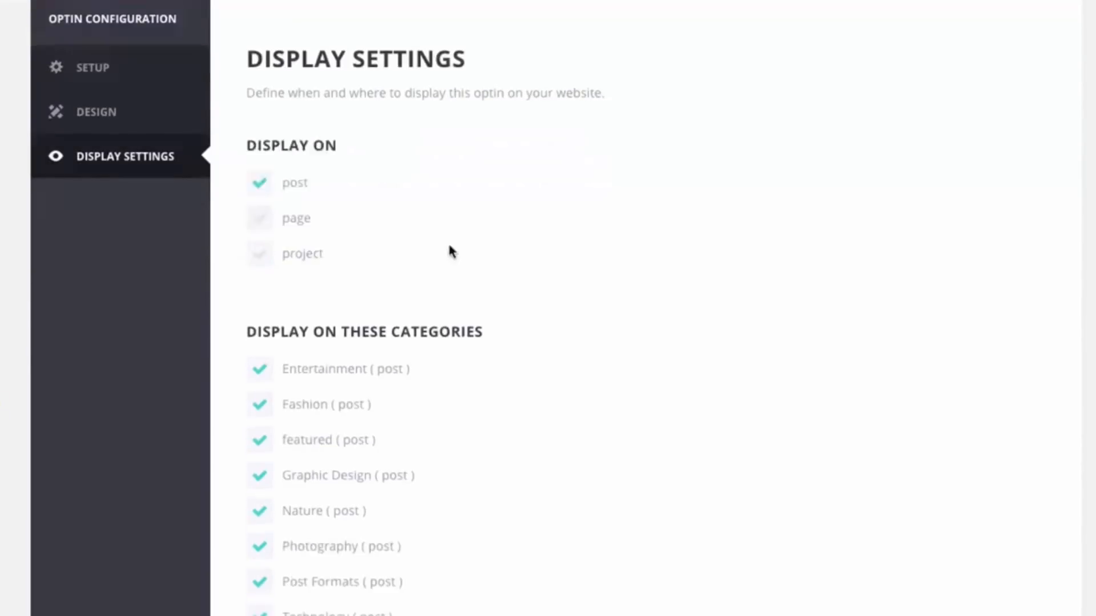
{"action": "scroll", "coordinate": [451, 251], "scroll_direction": "down", "scroll_amount": 16}
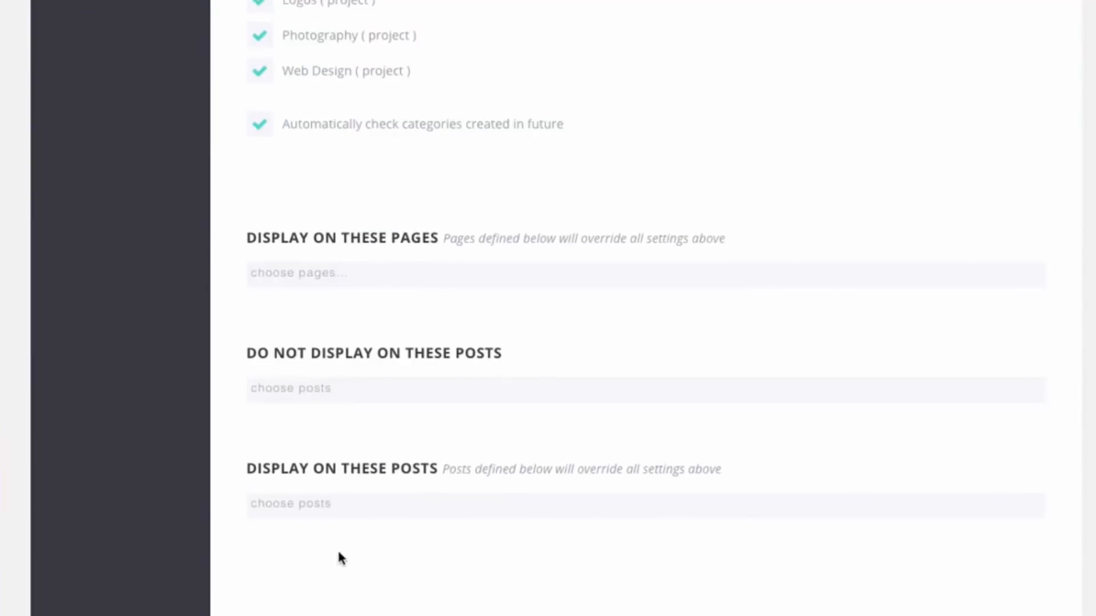
{"action": "scroll", "coordinate": [337, 556], "scroll_direction": "down", "scroll_amount": 5}
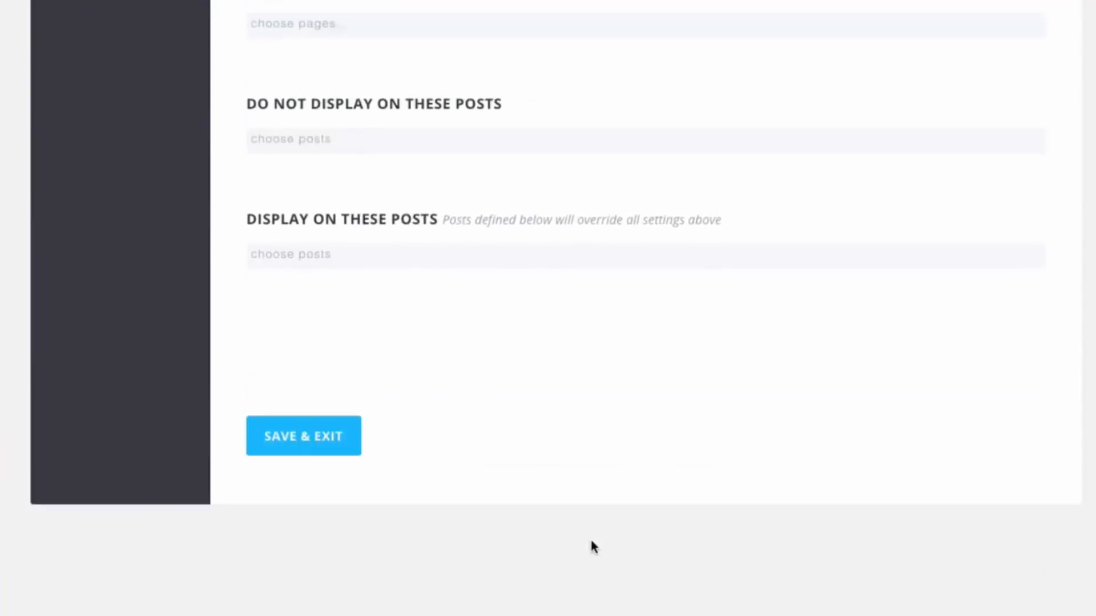
{"action": "left_click", "coordinate": [324, 445]}
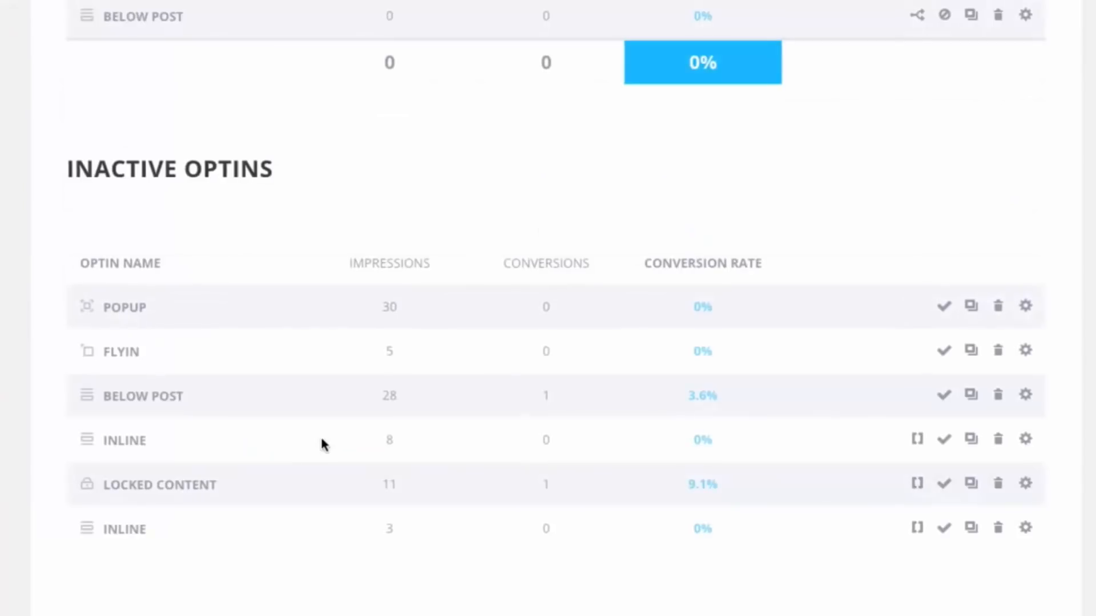
{"action": "scroll", "coordinate": [321, 445], "scroll_direction": "up", "scroll_amount": 5}
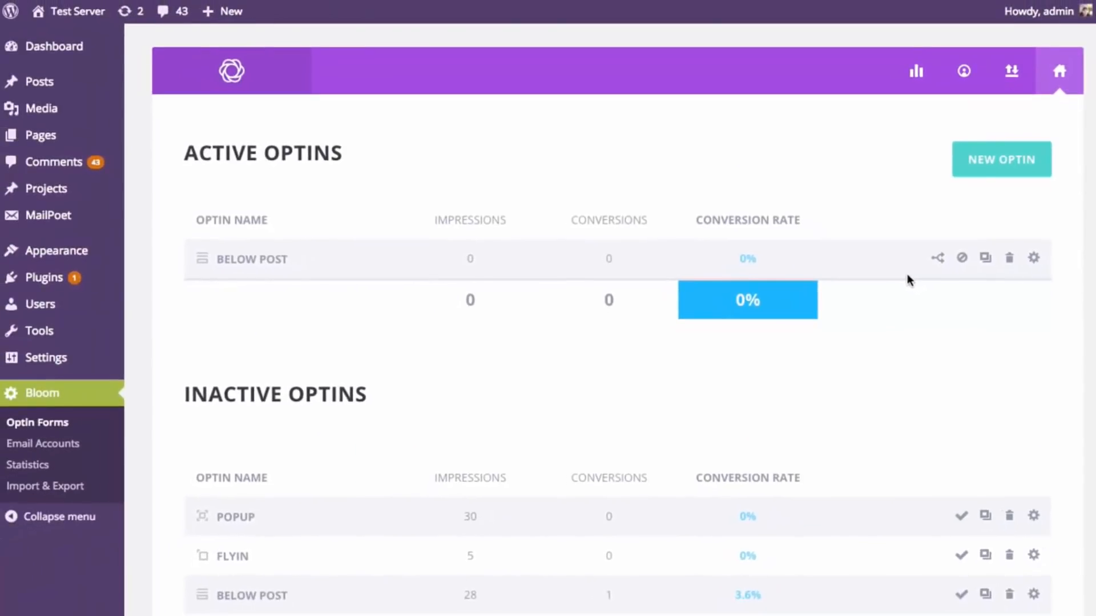
Visit the live Test Server site and check its home page for any optin form.
{"action": "mouse_move", "coordinate": [73, 13]}
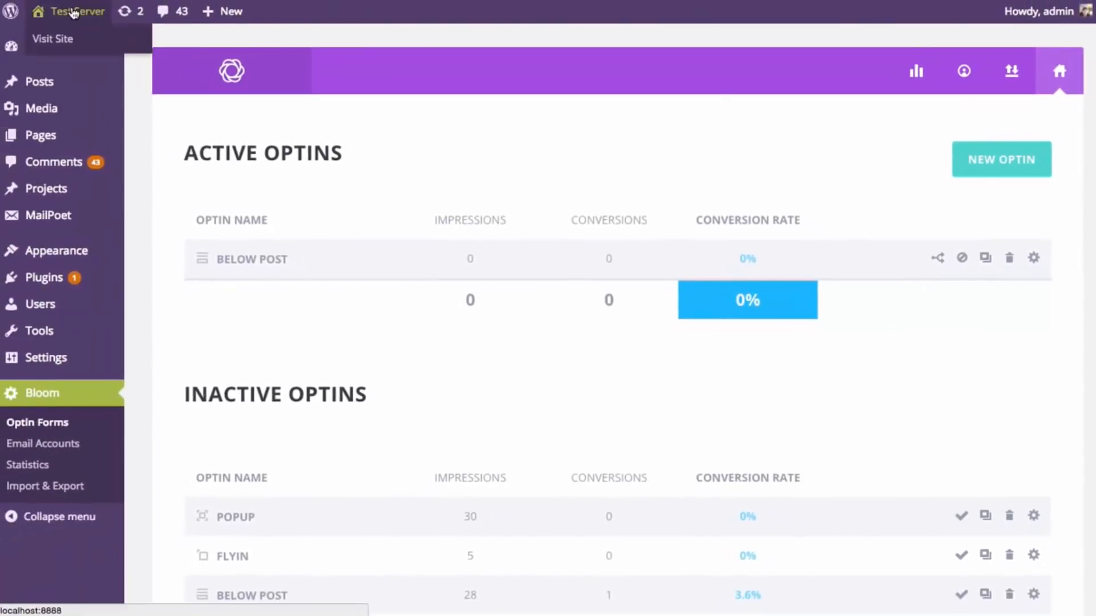
{"action": "left_click", "coordinate": [73, 13]}
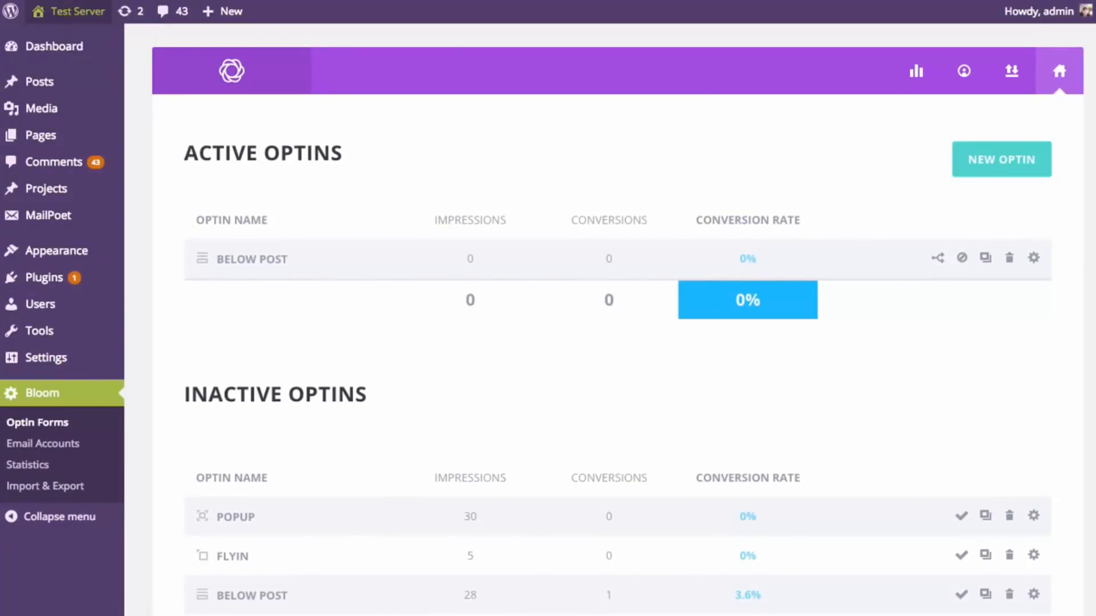
{"action": "scroll", "coordinate": [906, 171], "scroll_direction": "down", "scroll_amount": 15}
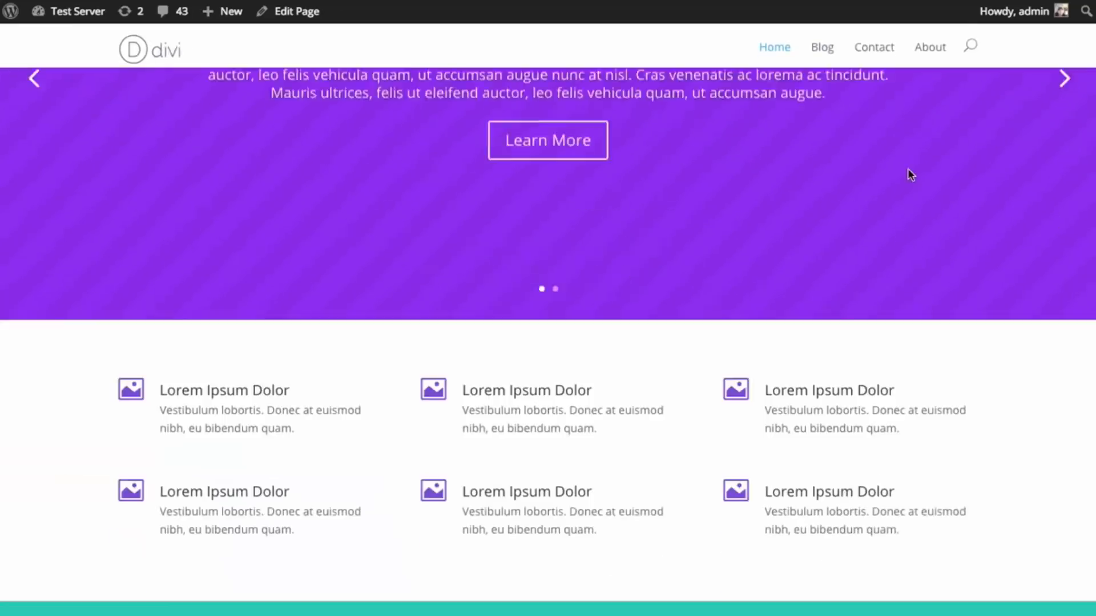
{"action": "scroll", "coordinate": [904, 169], "scroll_direction": "down", "scroll_amount": 15}
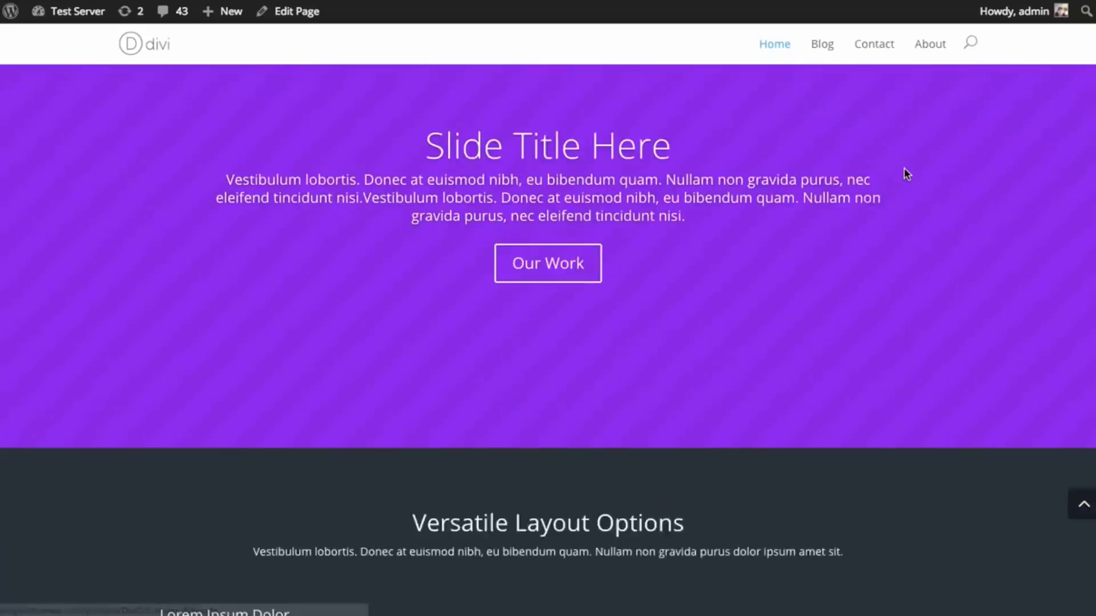
{"action": "scroll", "coordinate": [904, 168], "scroll_direction": "up", "scroll_amount": 5}
{"action": "scroll", "coordinate": [906, 175], "scroll_direction": "down", "scroll_amount": 8}
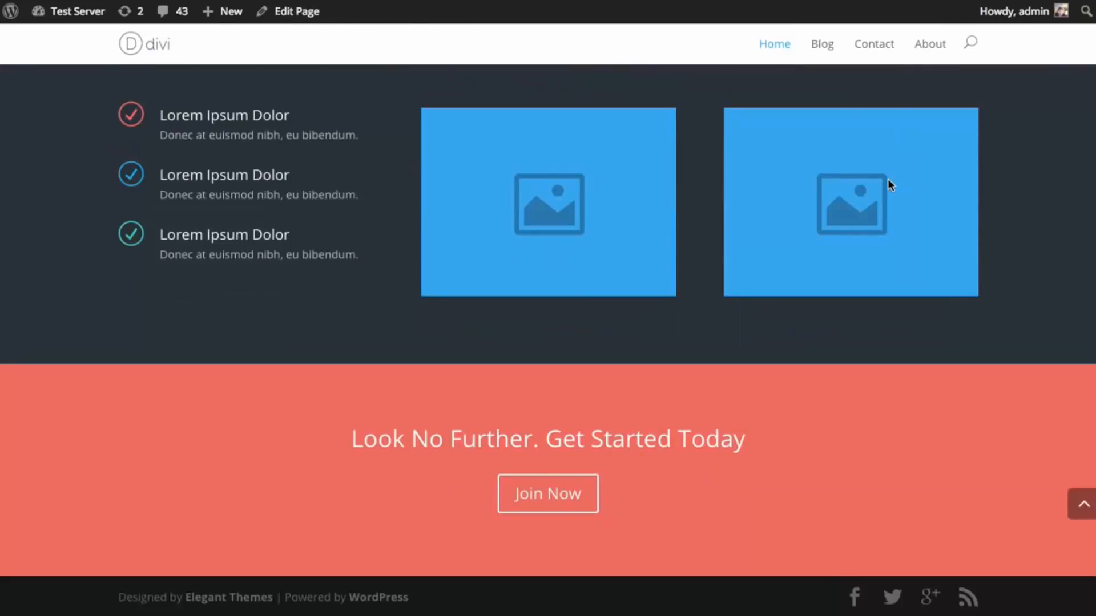
{"action": "scroll", "coordinate": [842, 206], "scroll_direction": "up", "scroll_amount": 20}
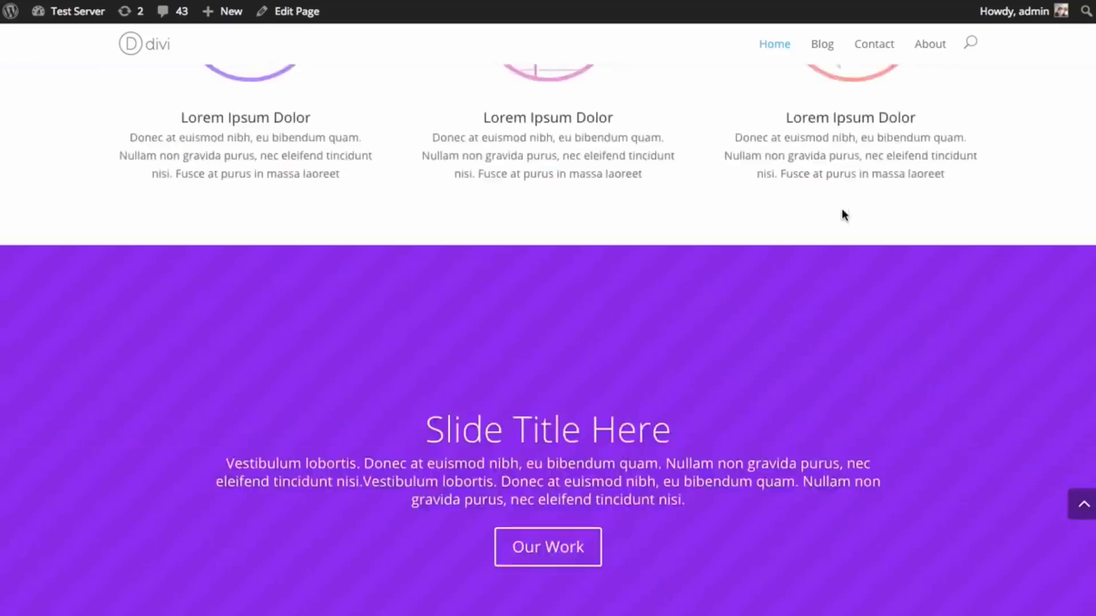
{"action": "scroll", "coordinate": [844, 217], "scroll_direction": "down", "scroll_amount": 5}
{"action": "scroll", "coordinate": [844, 217], "scroll_direction": "up", "scroll_amount": 5}
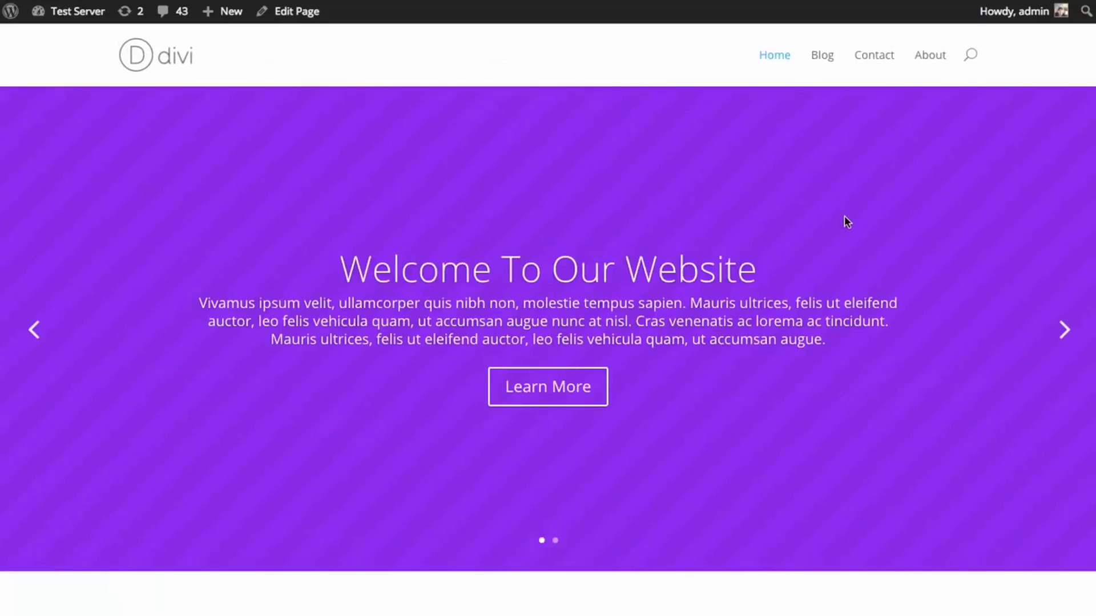
View the Meet The Car Of The Future post from the blog and check the optin form below its content.
{"action": "left_click", "coordinate": [824, 60]}
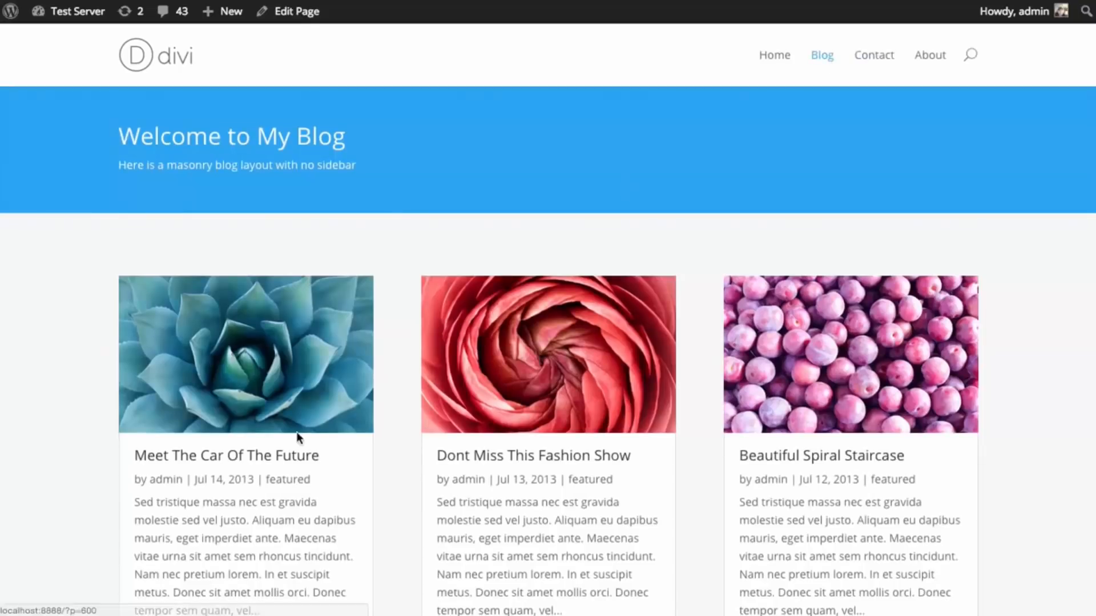
{"action": "left_click", "coordinate": [369, 439]}
{"action": "scroll", "coordinate": [994, 176], "scroll_direction": "down", "scroll_amount": 15}
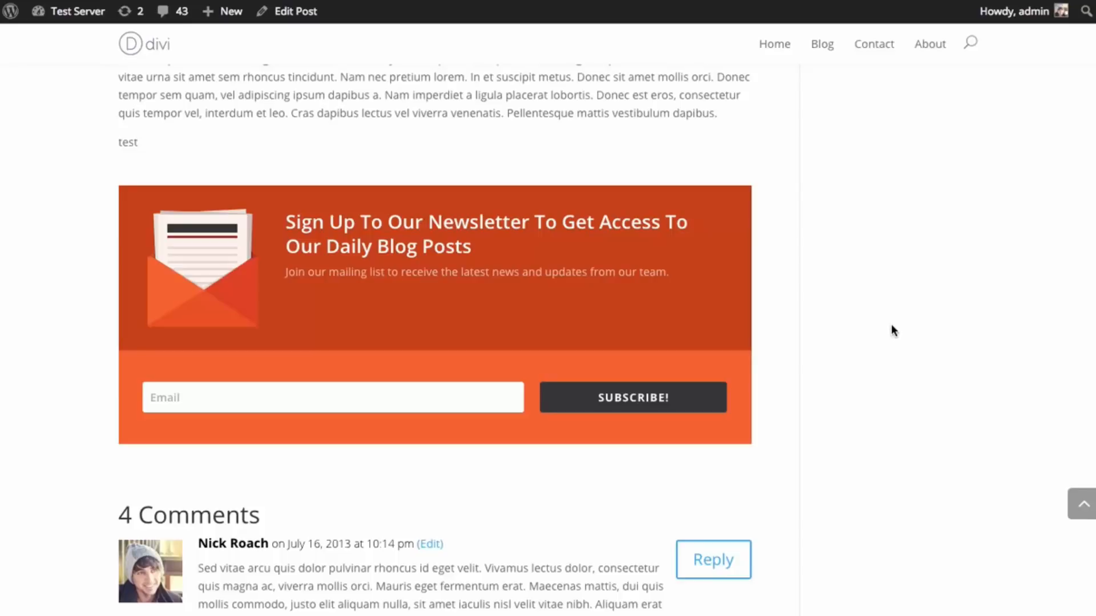
{"action": "scroll", "coordinate": [893, 333], "scroll_direction": "up", "scroll_amount": 15}
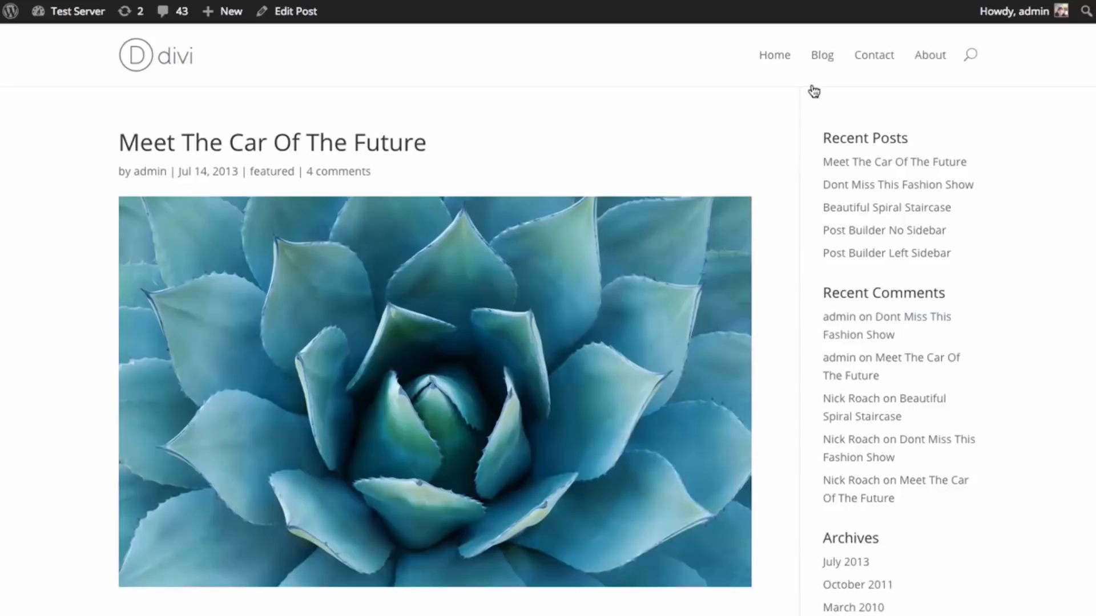
Go back to the blog listing and look over the posts, highlighting the title Dont Miss This Fashion Show.
{"action": "left_click", "coordinate": [822, 61]}
{"action": "scroll", "coordinate": [720, 239], "scroll_direction": "down", "scroll_amount": 4}
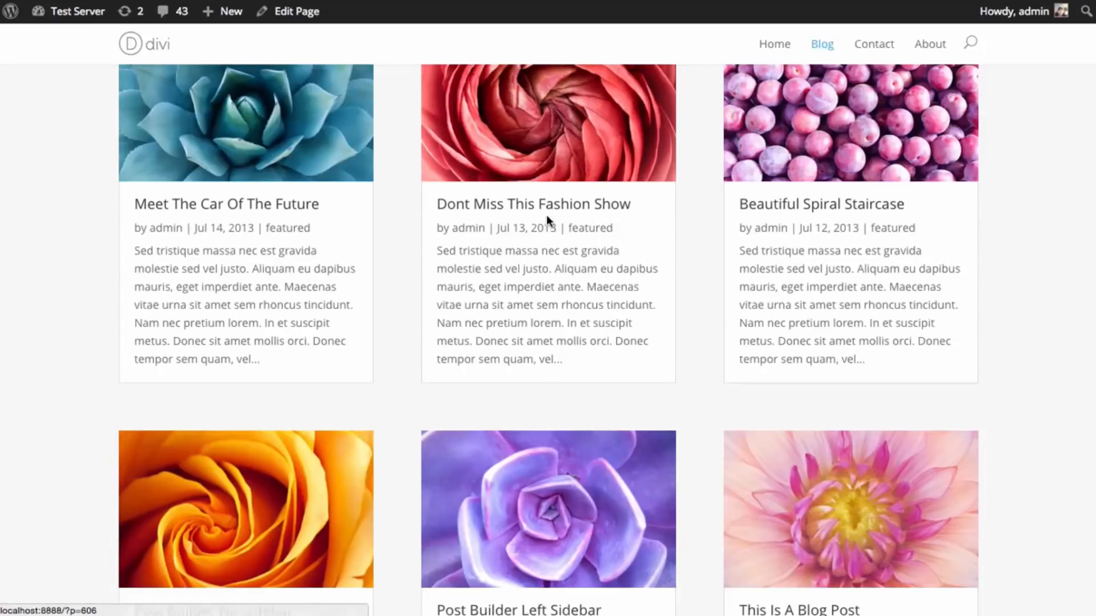
{"action": "scroll", "coordinate": [546, 219], "scroll_direction": "up", "scroll_amount": 5}
{"action": "scroll", "coordinate": [431, 376], "scroll_direction": "down", "scroll_amount": 2}
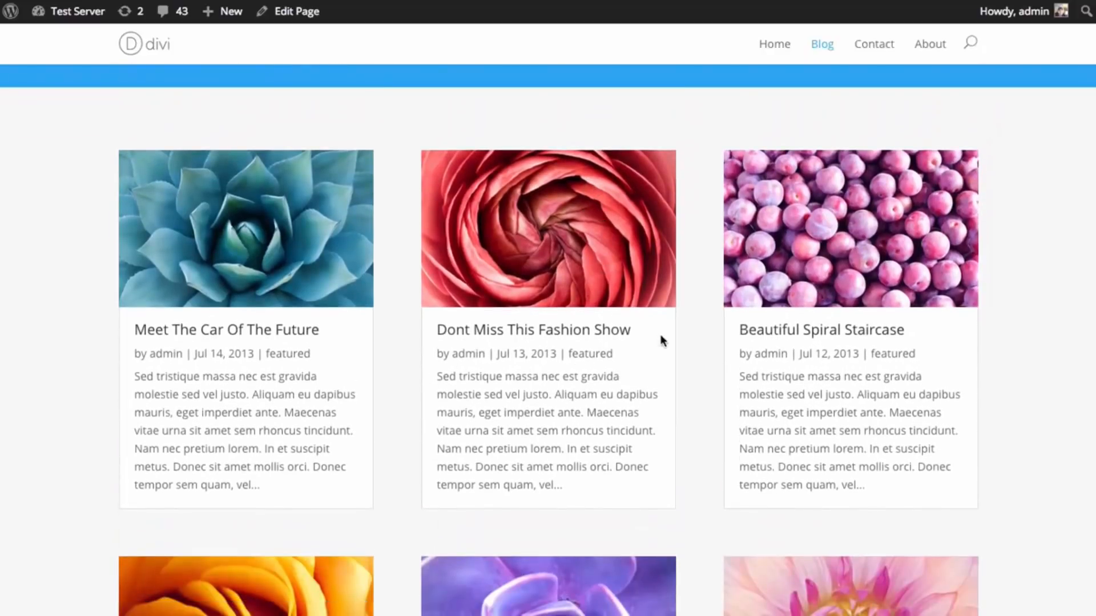
{"action": "left_click_drag", "start_coordinate": [646, 329], "coordinate": [431, 332]}
{"action": "left_click", "coordinate": [1048, 310]}
{"action": "scroll", "coordinate": [1047, 310], "scroll_direction": "down", "scroll_amount": 3}
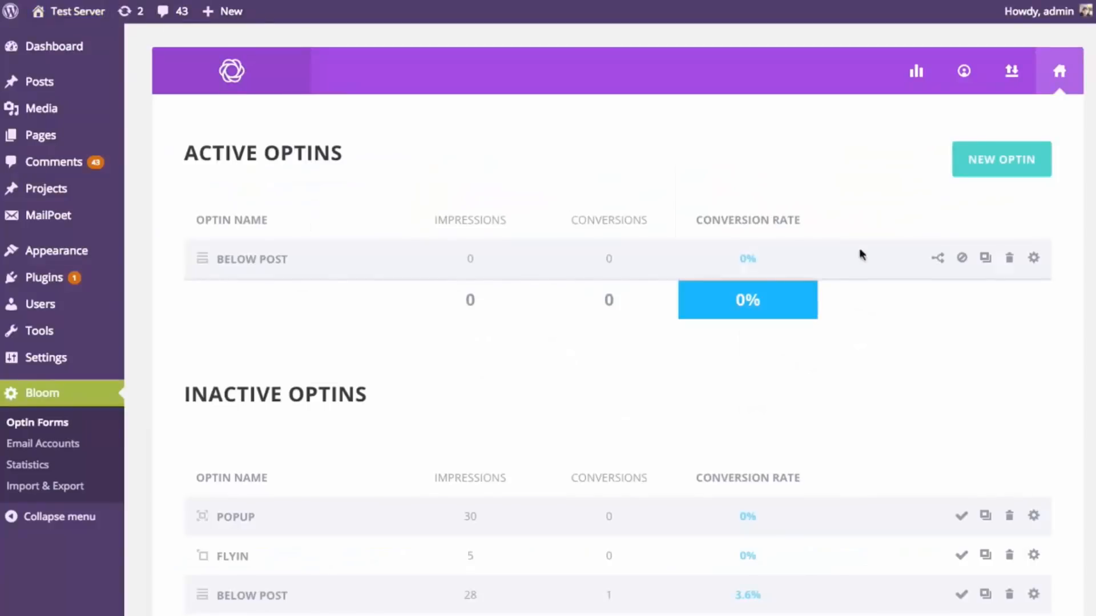
Duplicate the active Below Post optin as a Below Post type and rename the copy Below Post 2.
{"action": "left_click", "coordinate": [985, 261]}
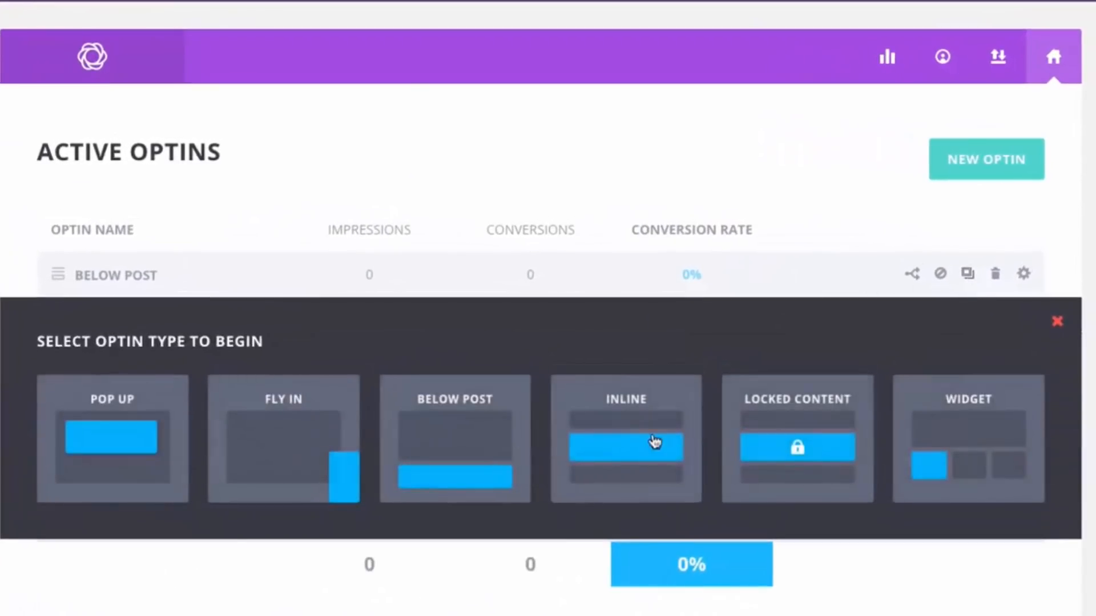
{"action": "left_click", "coordinate": [463, 437]}
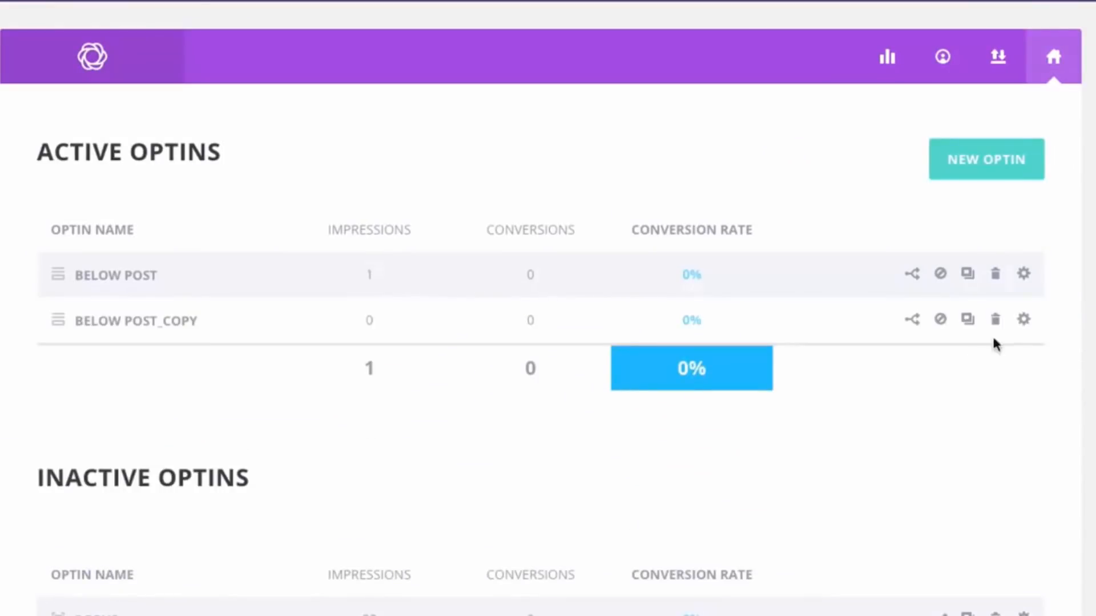
{"action": "left_click", "coordinate": [1023, 320]}
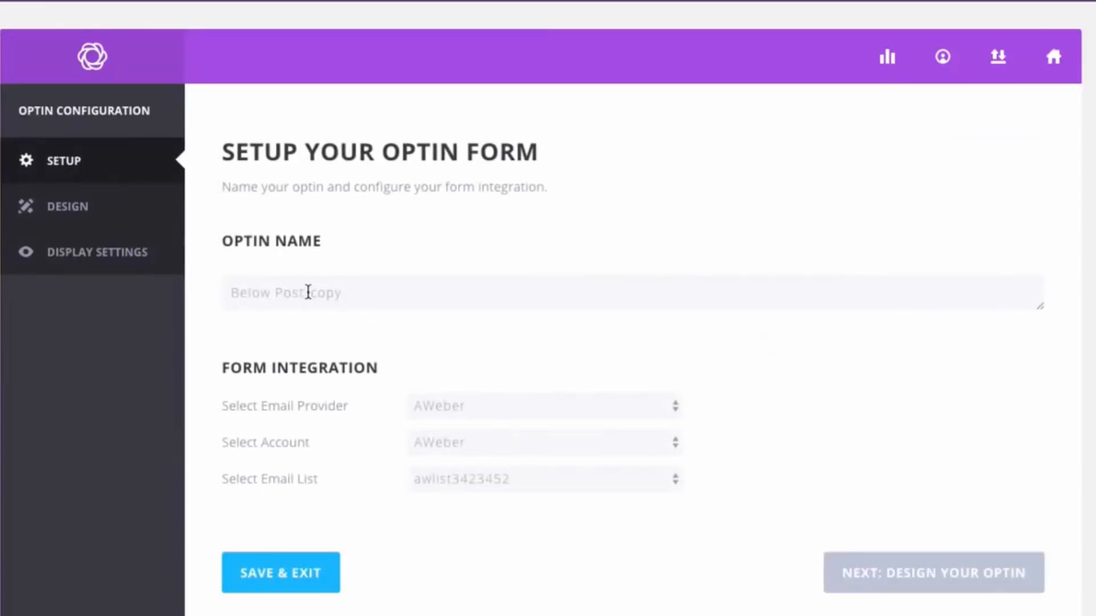
{"action": "left_click_drag", "start_coordinate": [304, 293], "coordinate": [399, 296]}
{"action": "type", "text": "2"}
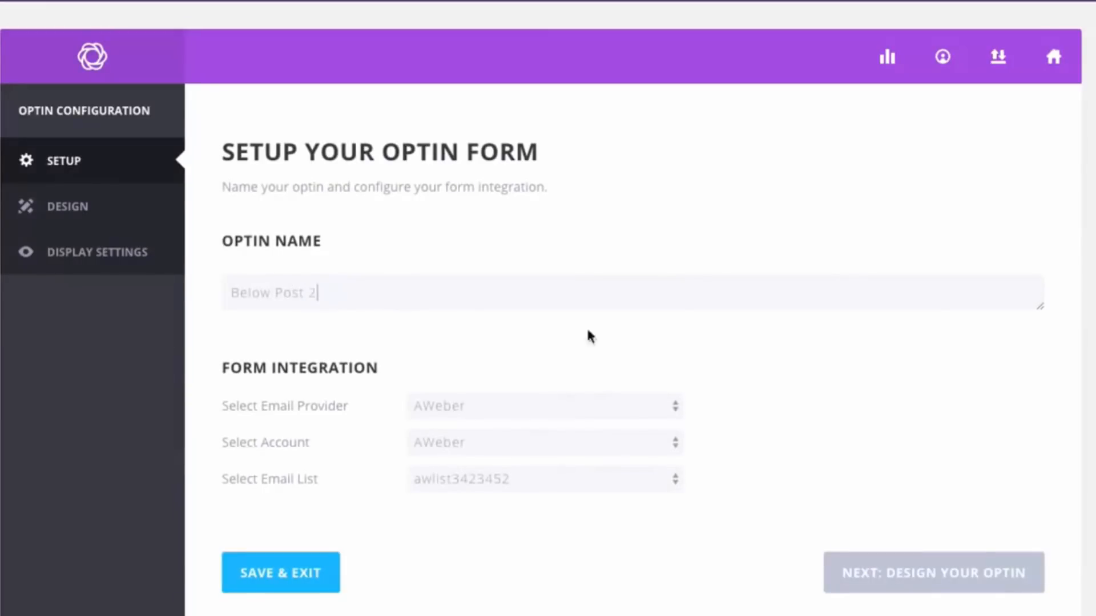
Set the Below Post 2 optin's background color to the preset blue swatch in its design settings.
{"action": "left_click", "coordinate": [961, 585]}
{"action": "left_click", "coordinate": [863, 323]}
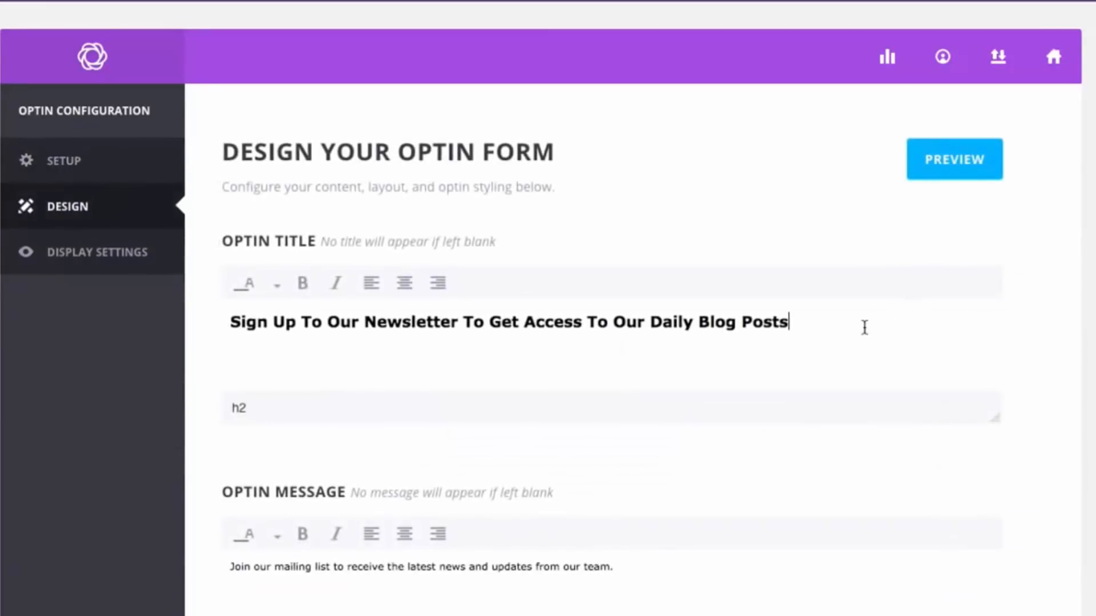
{"action": "scroll", "coordinate": [1042, 288], "scroll_direction": "down", "scroll_amount": 20}
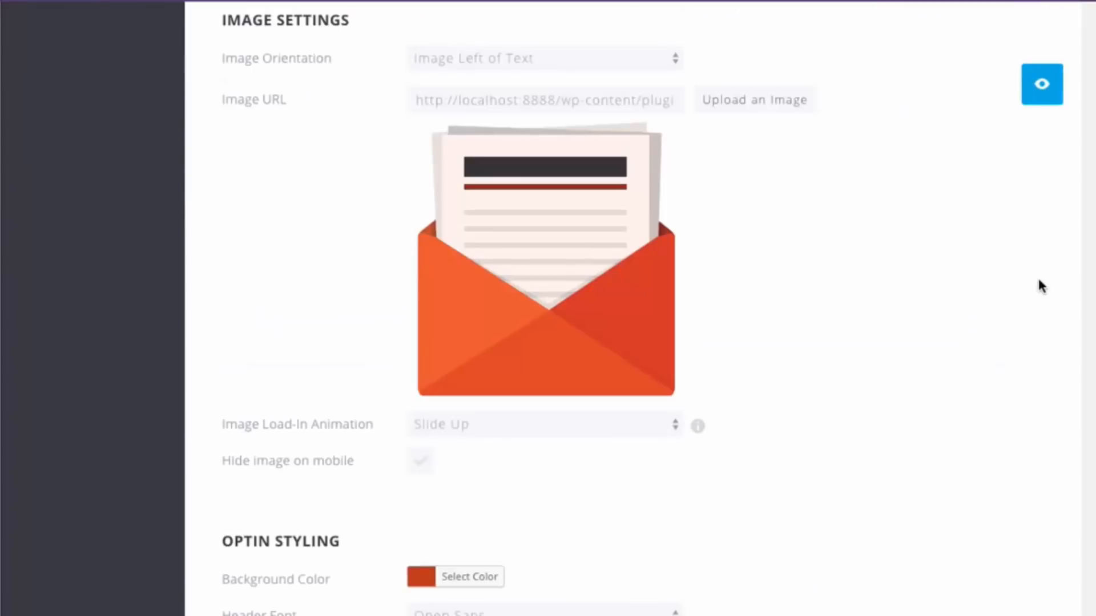
{"action": "scroll", "coordinate": [941, 311], "scroll_direction": "up", "scroll_amount": 10}
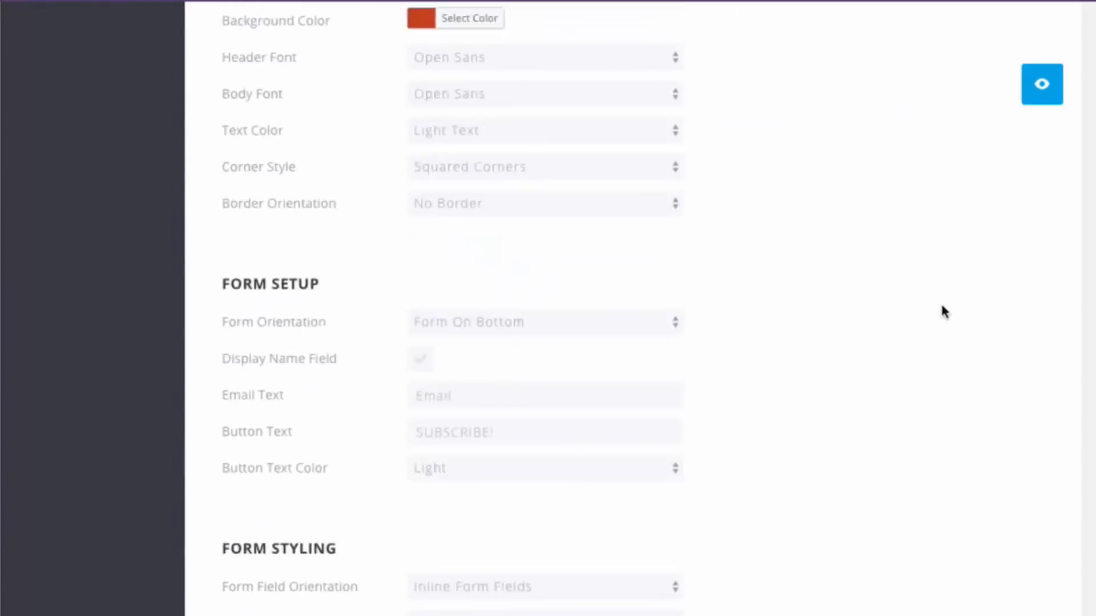
{"action": "left_click", "coordinate": [425, 257]}
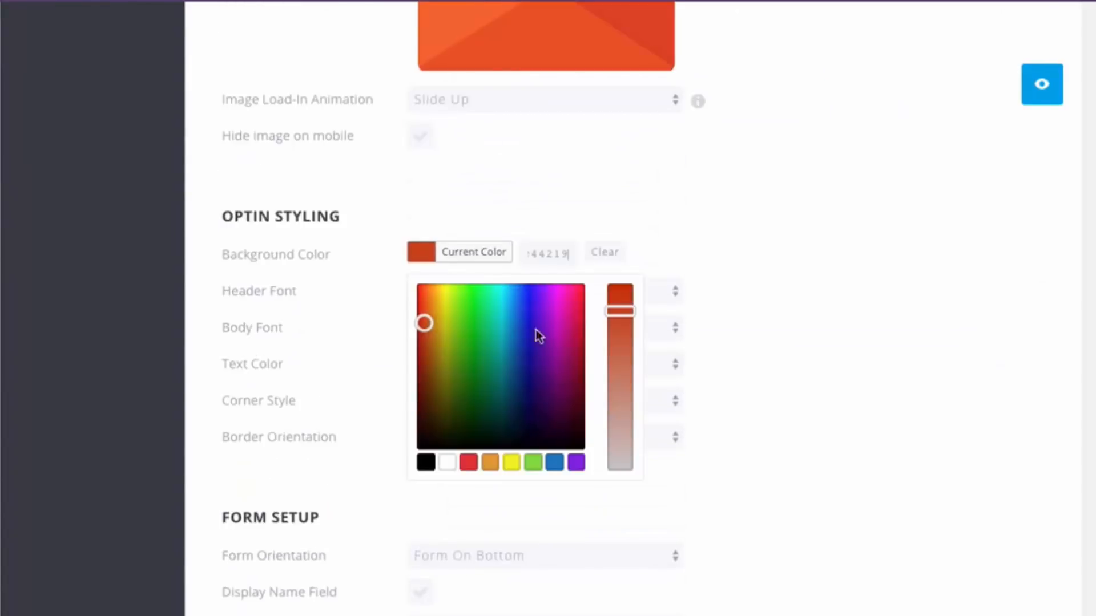
{"action": "left_click", "coordinate": [555, 460]}
Change the end of the optin title so it reads Sign Up To Our Newsletter To Get Access To Tons Of Free Resources.
{"action": "scroll", "coordinate": [901, 388], "scroll_direction": "up", "scroll_amount": 15}
{"action": "scroll", "coordinate": [933, 398], "scroll_direction": "up", "scroll_amount": 3}
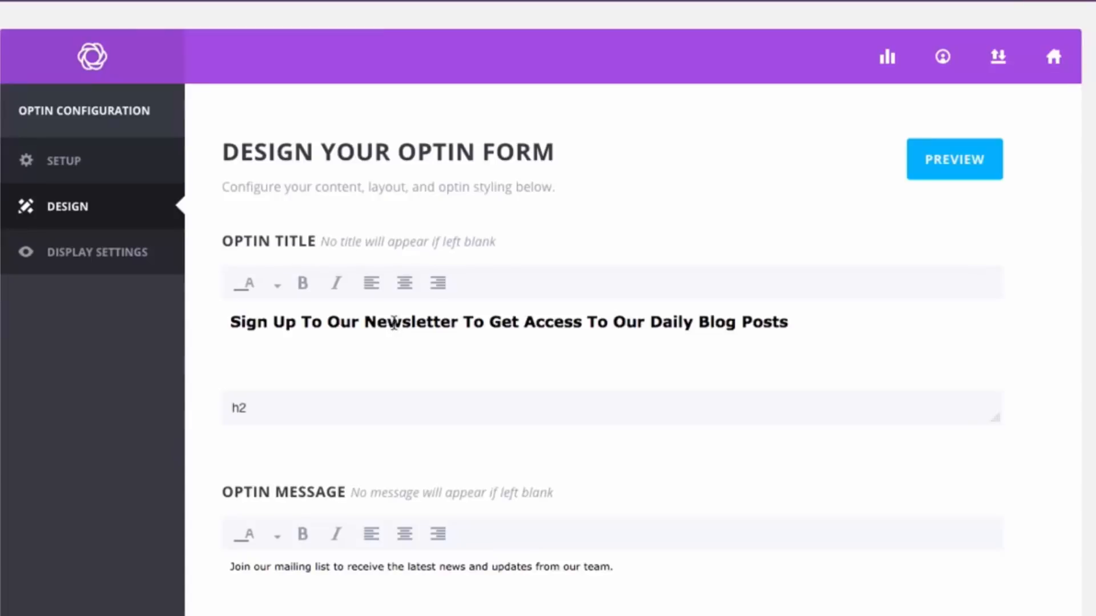
{"action": "left_click_drag", "start_coordinate": [489, 322], "coordinate": [606, 317]}
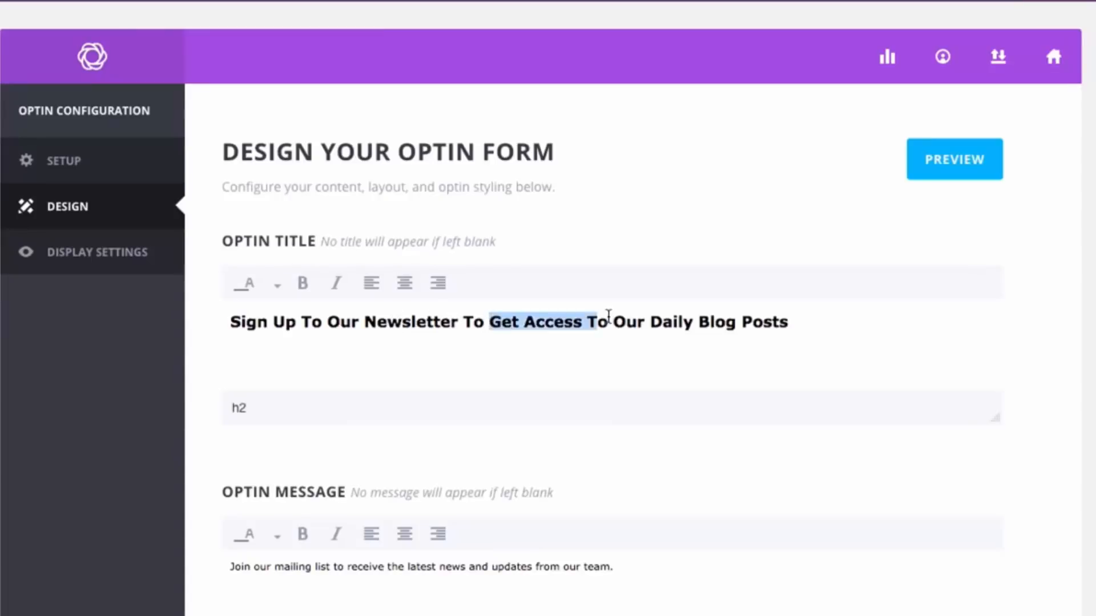
{"action": "left_click", "coordinate": [502, 335]}
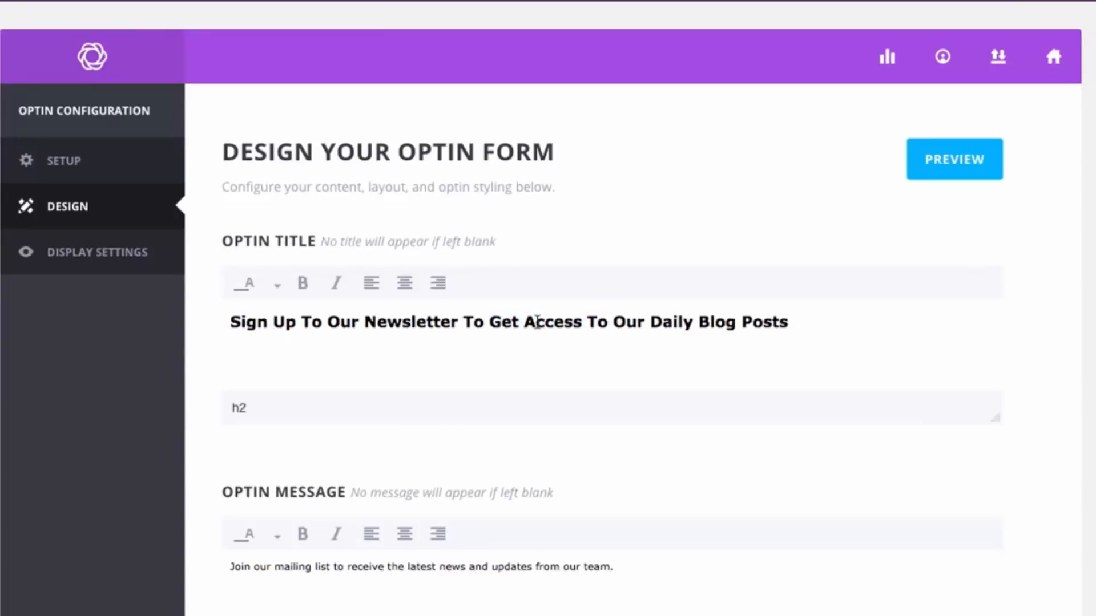
{"action": "left_click_drag", "start_coordinate": [613, 321], "coordinate": [810, 321]}
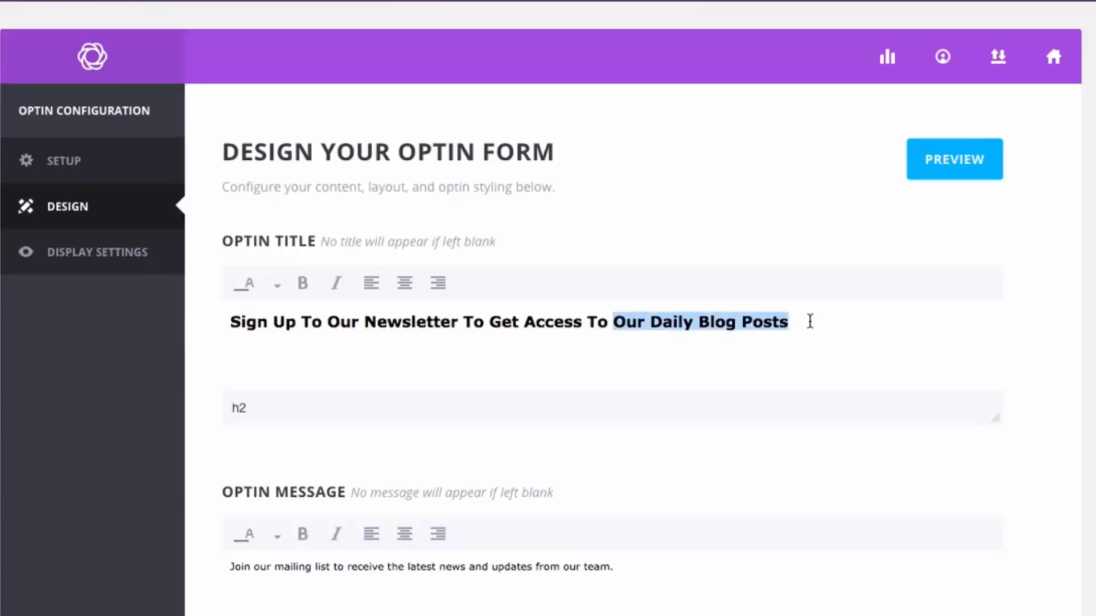
{"action": "type", "text": "Tons Of Fr"}
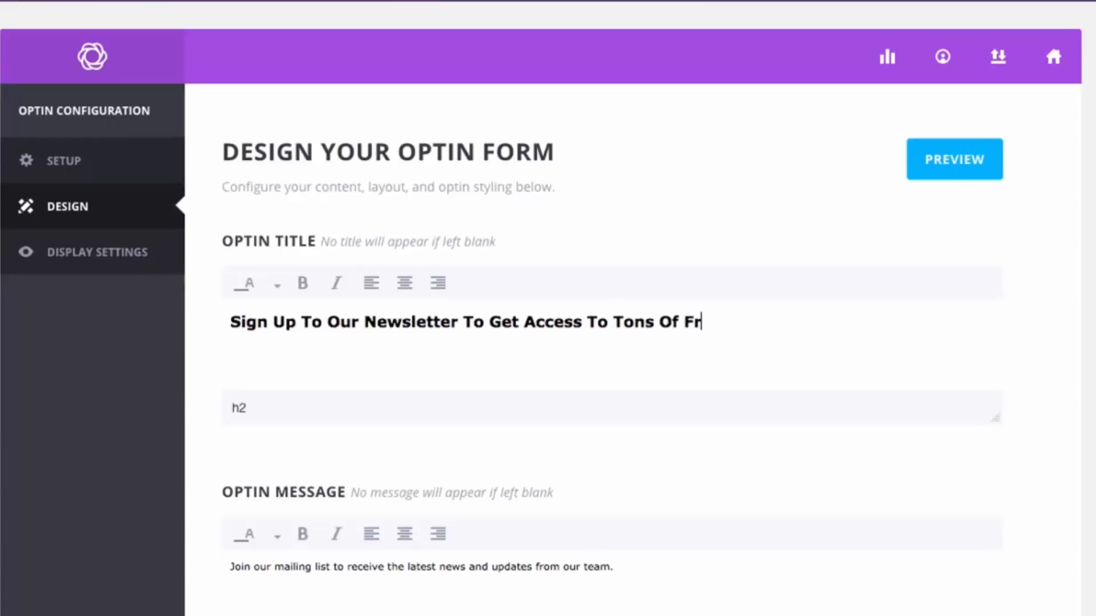
{"action": "type", "text": "ee Resources"}
Go to the display settings of Below Post 2 and turn off displaying it on all posts.
{"action": "scroll", "coordinate": [1064, 286], "scroll_direction": "down", "scroll_amount": 10}
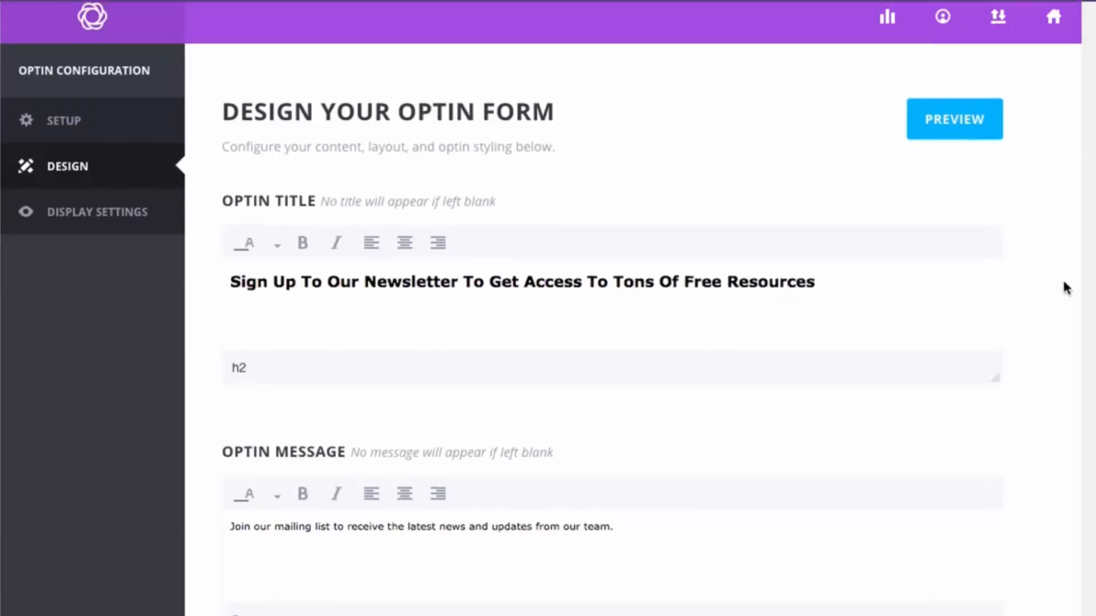
{"action": "scroll", "coordinate": [1022, 357], "scroll_direction": "down", "scroll_amount": 5}
{"action": "left_click", "coordinate": [921, 463]}
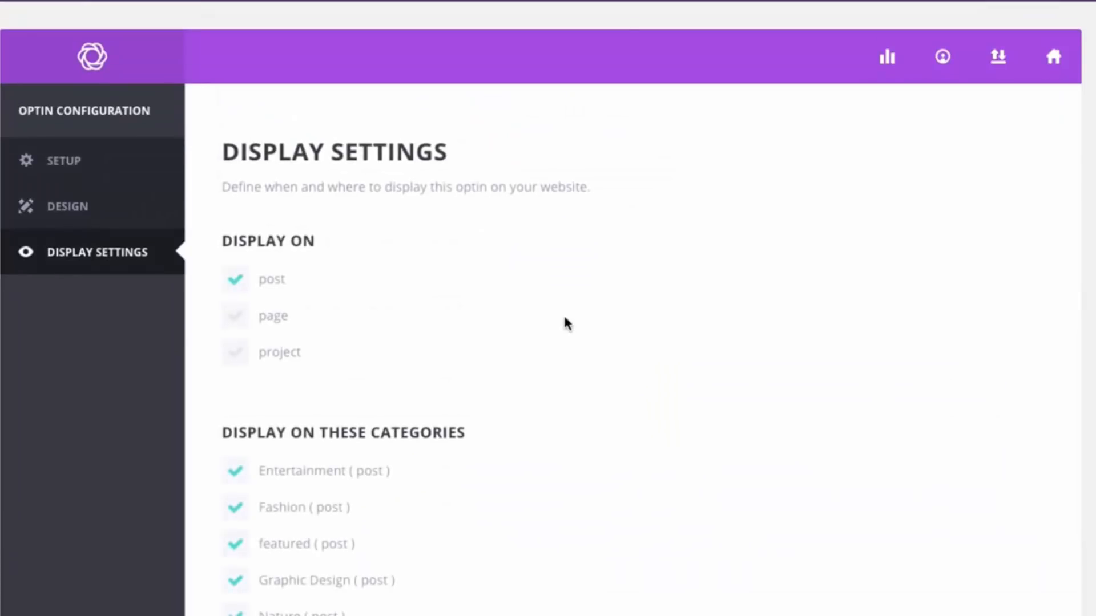
{"action": "left_click", "coordinate": [261, 281]}
{"action": "scroll", "coordinate": [569, 357], "scroll_direction": "down", "scroll_amount": 4}
{"action": "scroll", "coordinate": [573, 330], "scroll_direction": "up", "scroll_amount": 4}
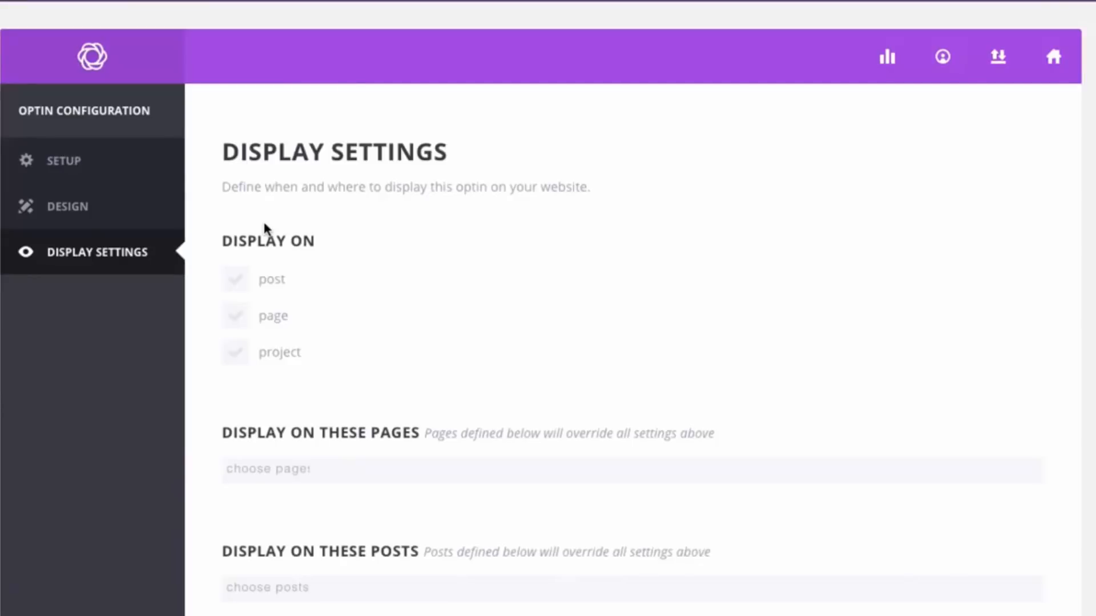
{"action": "scroll", "coordinate": [264, 211], "scroll_direction": "down", "scroll_amount": 2}
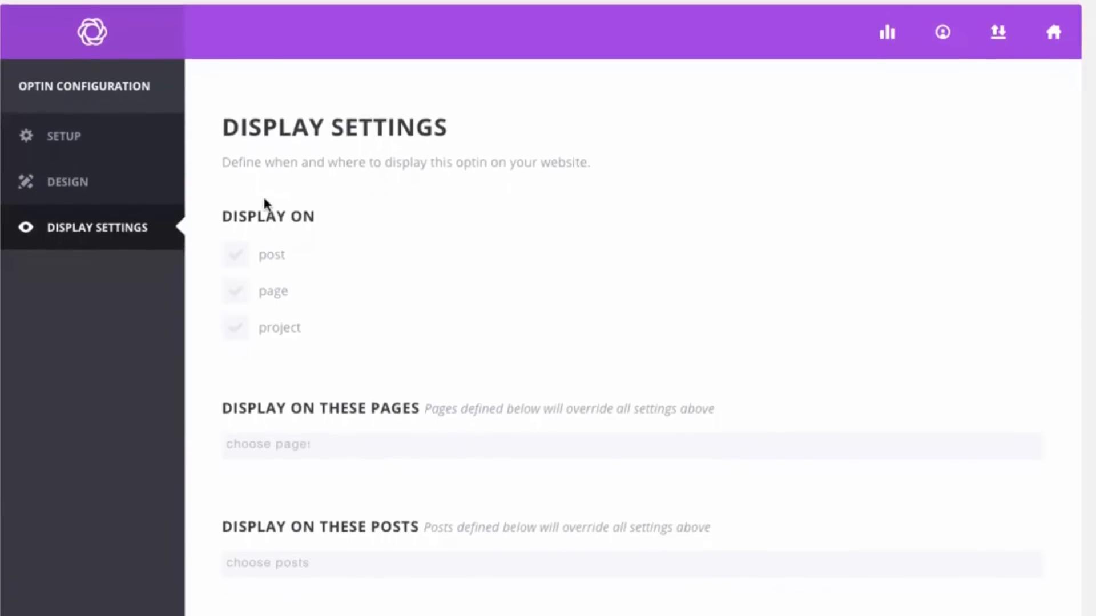
Set the optin to display specifically on the Dont Miss This Fashion Show post.
{"action": "left_click", "coordinate": [338, 507]}
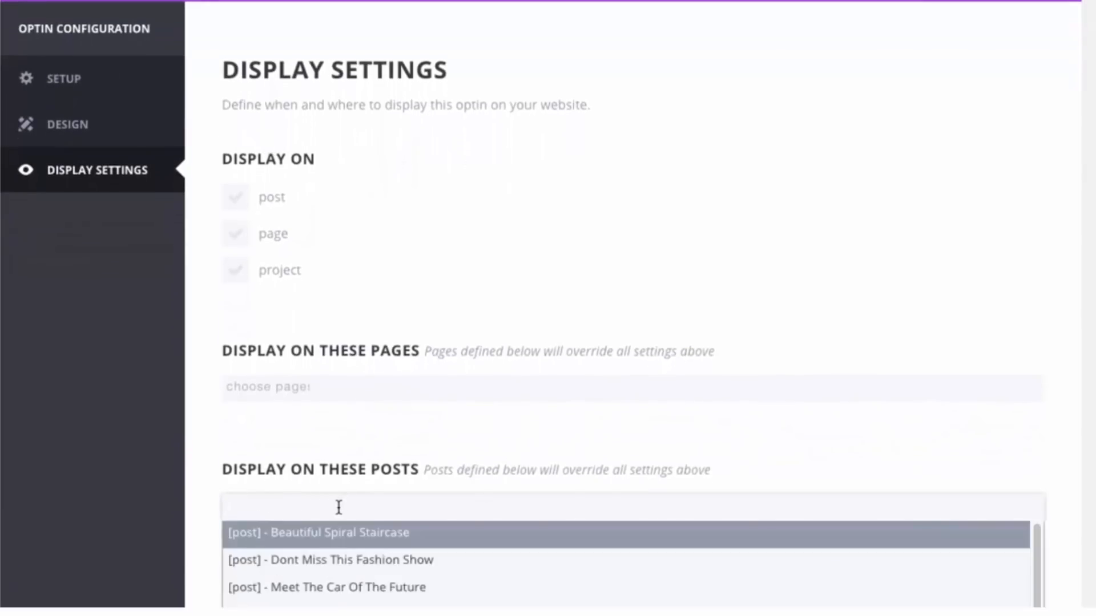
{"action": "scroll", "coordinate": [410, 506], "scroll_direction": "down", "scroll_amount": 3}
{"action": "scroll", "coordinate": [343, 557], "scroll_direction": "up", "scroll_amount": 1}
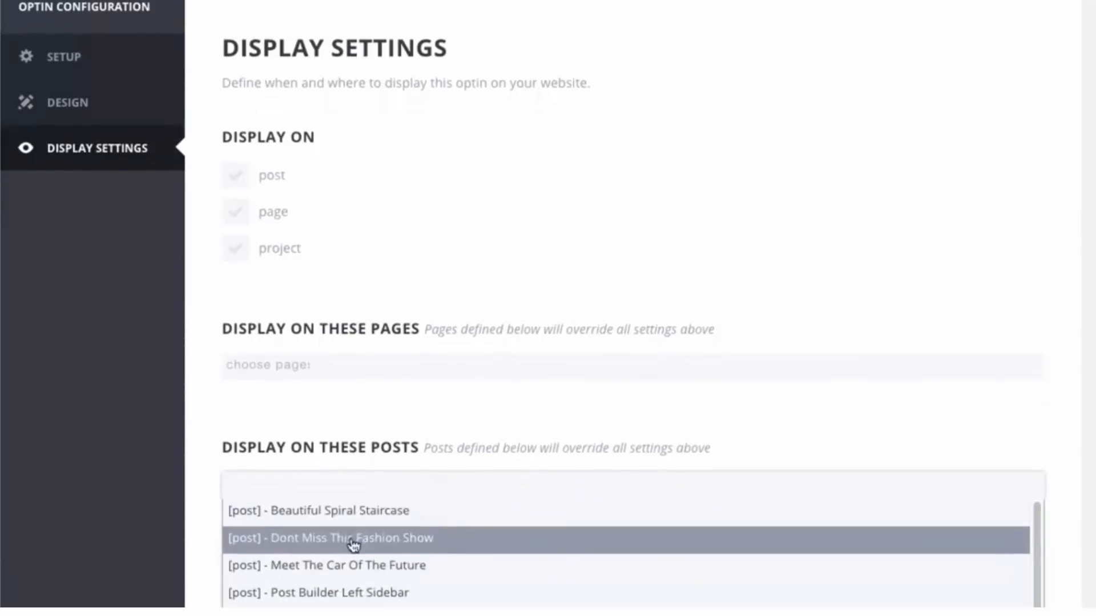
{"action": "left_click", "coordinate": [418, 545]}
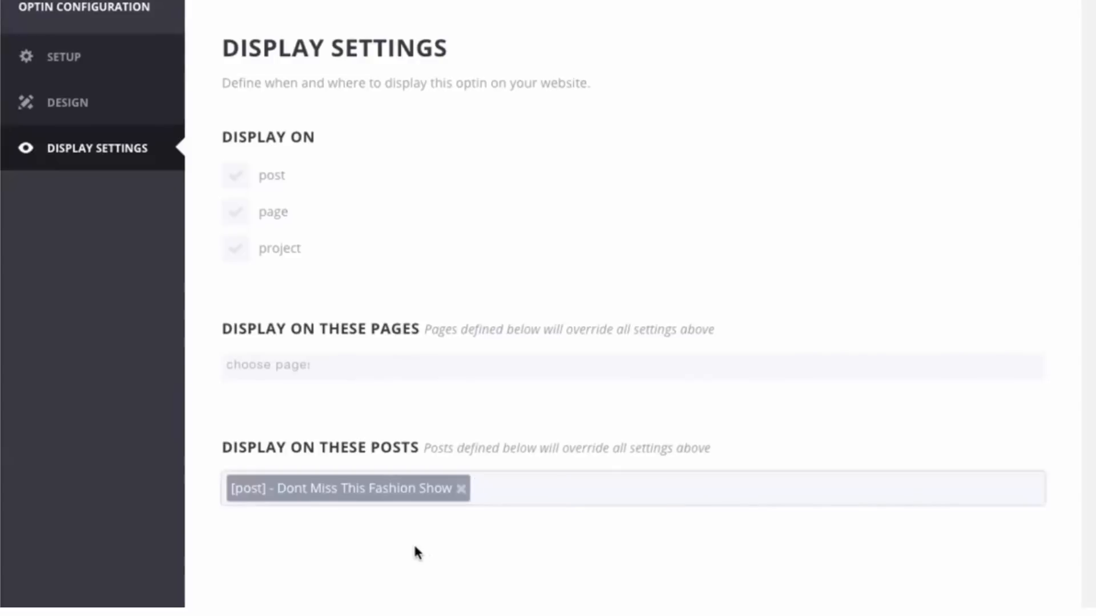
Search the selectable display posts for "post", look over the entries, and clear the search without adding any.
{"action": "left_click", "coordinate": [514, 493]}
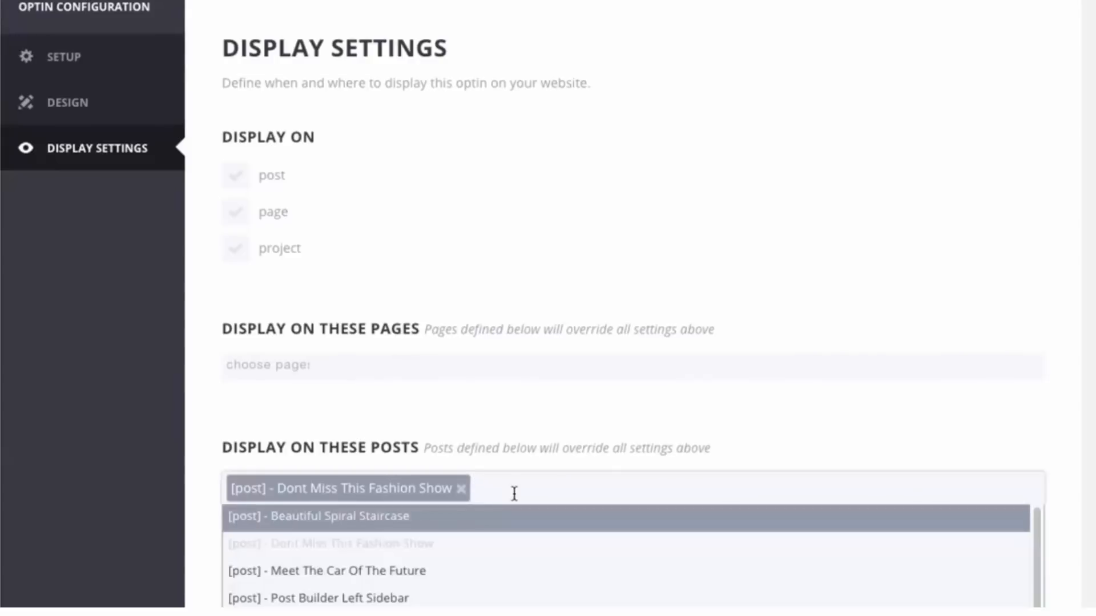
{"action": "type", "text": "post"}
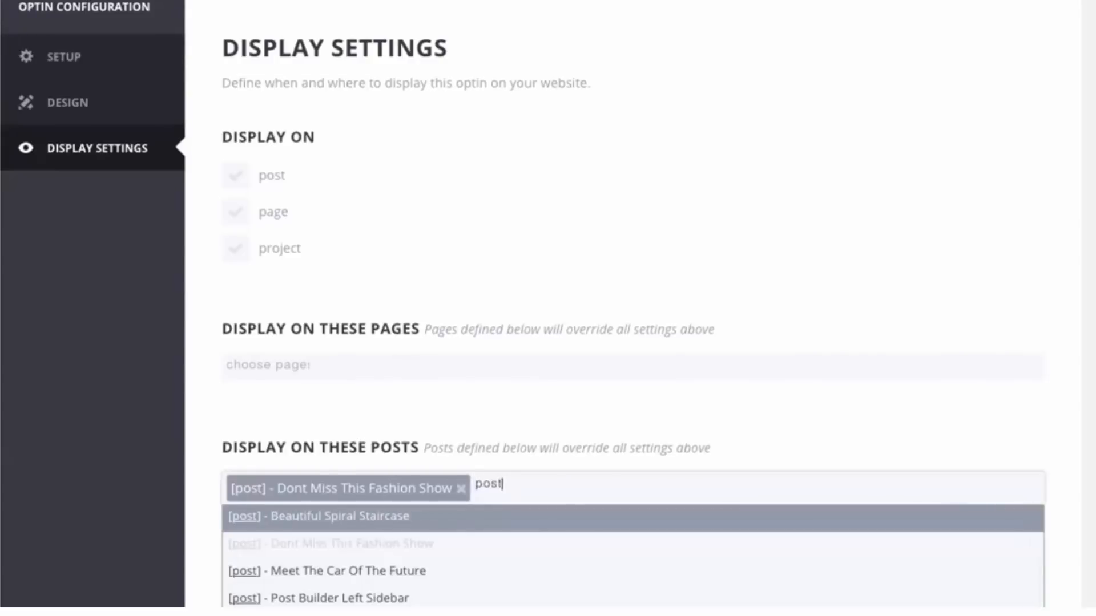
{"action": "scroll", "coordinate": [419, 548], "scroll_direction": "down", "scroll_amount": 1}
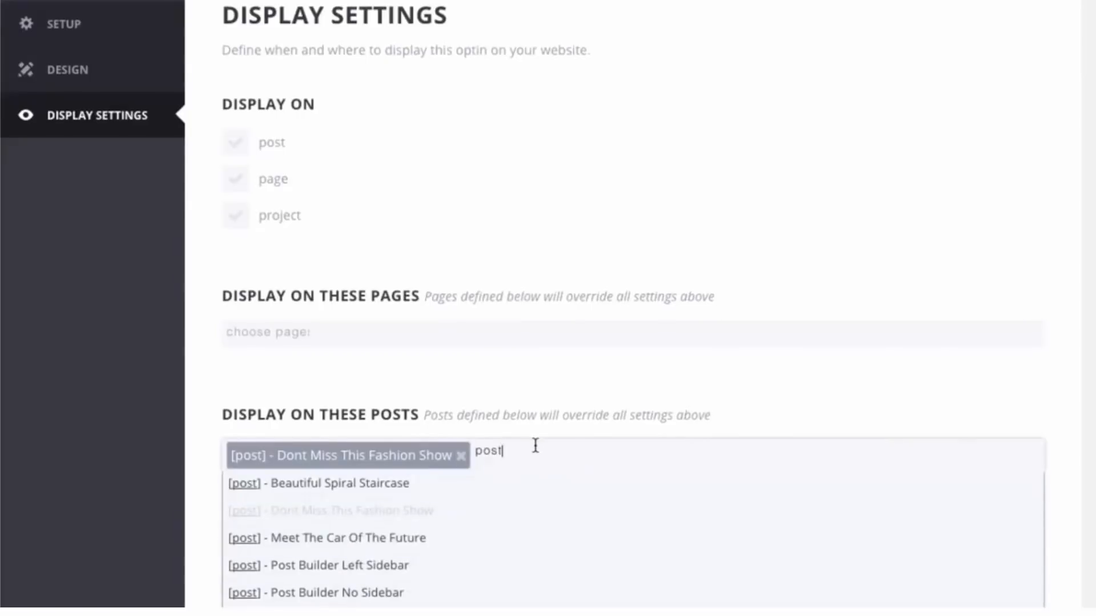
{"action": "key", "text": "BackSpace"}
{"action": "key", "text": "BackSpace"}
{"action": "key", "text": "BackSpace"}
{"action": "key", "text": "BackSpace"}
{"action": "left_click", "coordinate": [867, 220]}
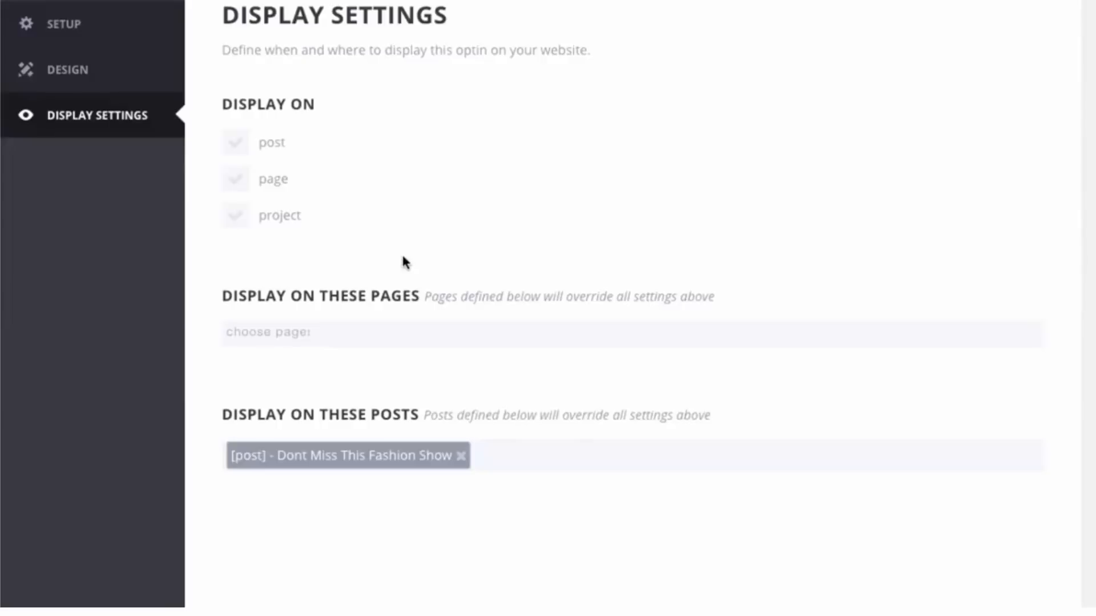
Save the Below Post 2 optin and exit its configuration.
{"action": "scroll", "coordinate": [445, 320], "scroll_direction": "down", "scroll_amount": 5}
{"action": "left_click", "coordinate": [326, 381]}
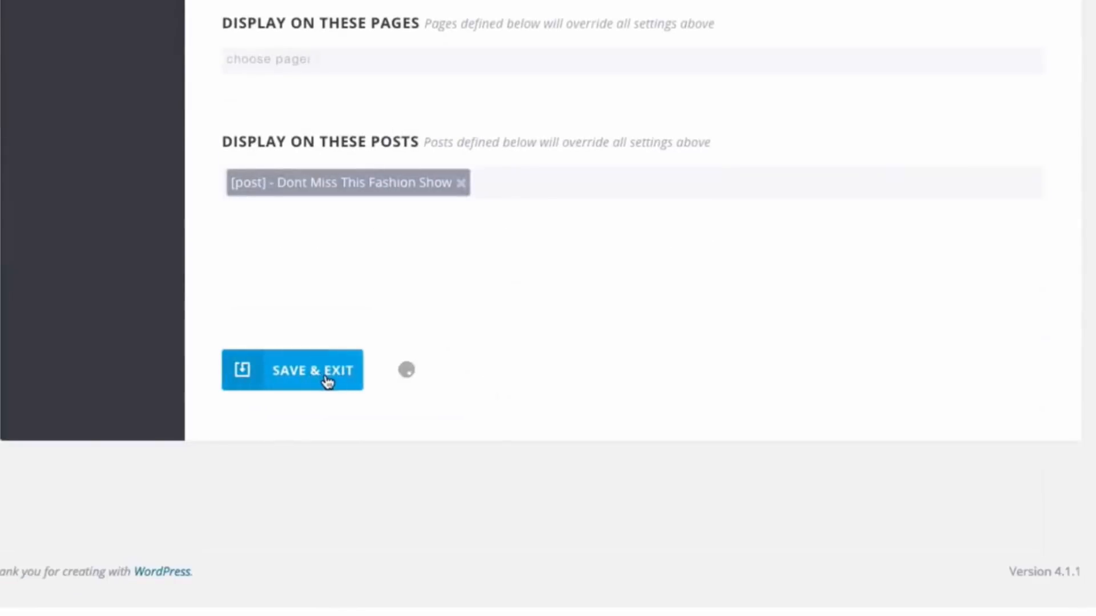
View the Dont Miss This Fashion Show post on the live site and check which optin forms follow its content.
{"action": "scroll", "coordinate": [324, 376], "scroll_direction": "up", "scroll_amount": 5}
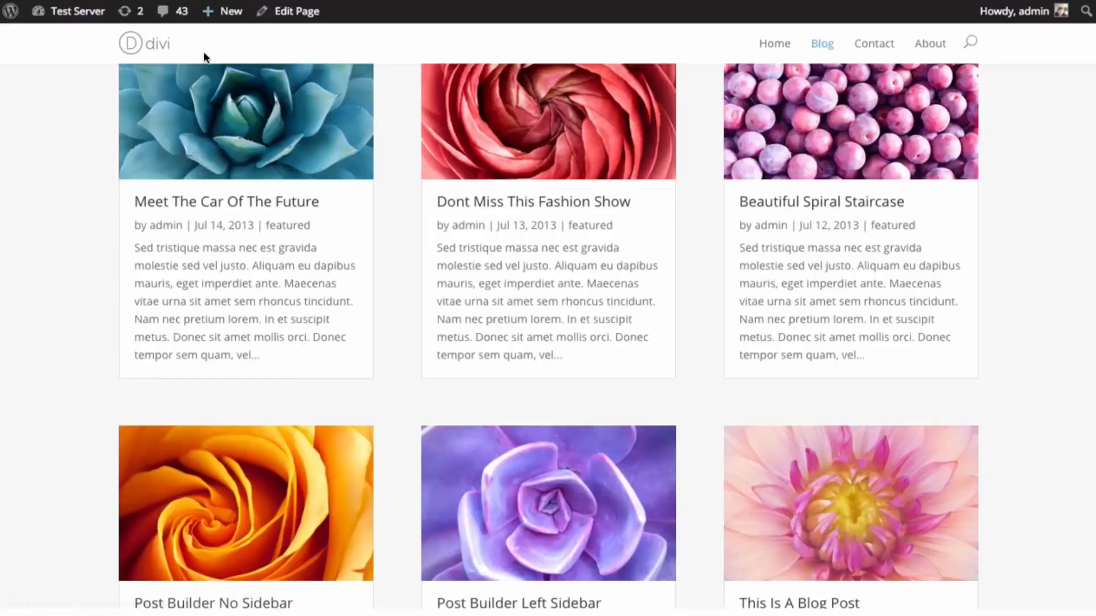
{"action": "scroll", "coordinate": [532, 207], "scroll_direction": "up", "scroll_amount": 2}
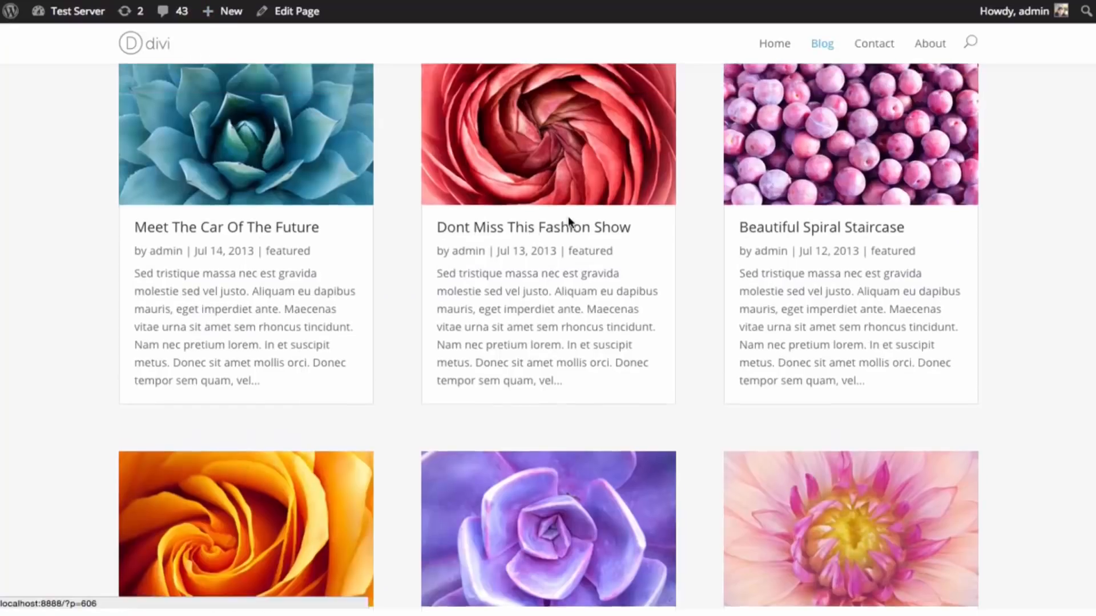
{"action": "left_click", "coordinate": [527, 272]}
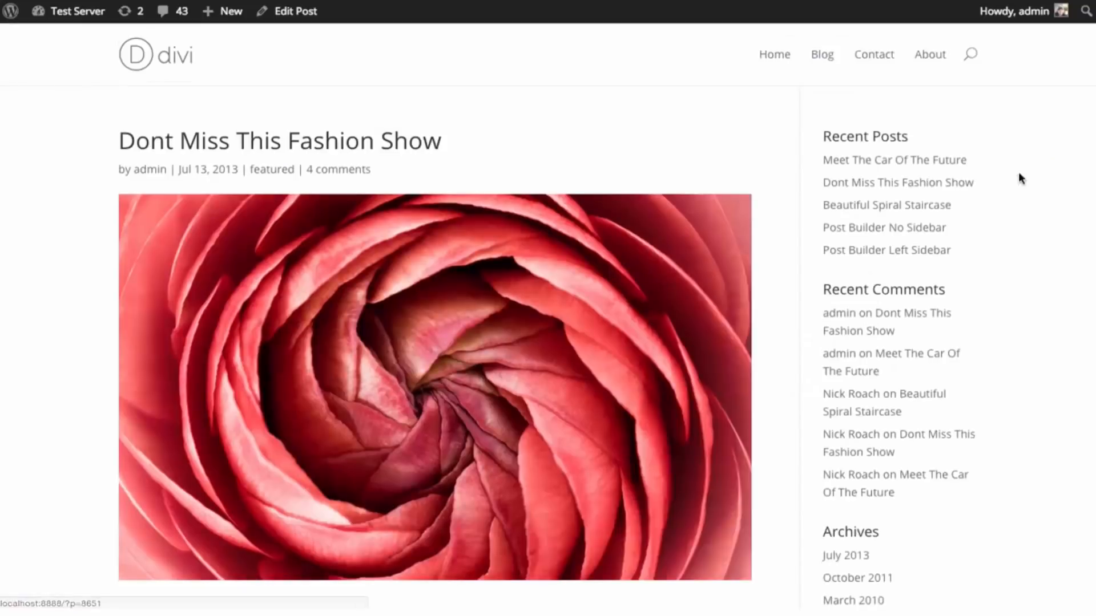
{"action": "scroll", "coordinate": [1017, 173], "scroll_direction": "down", "scroll_amount": 5}
{"action": "scroll", "coordinate": [607, 335], "scroll_direction": "down", "scroll_amount": 8}
{"action": "scroll", "coordinate": [607, 335], "scroll_direction": "up", "scroll_amount": 3}
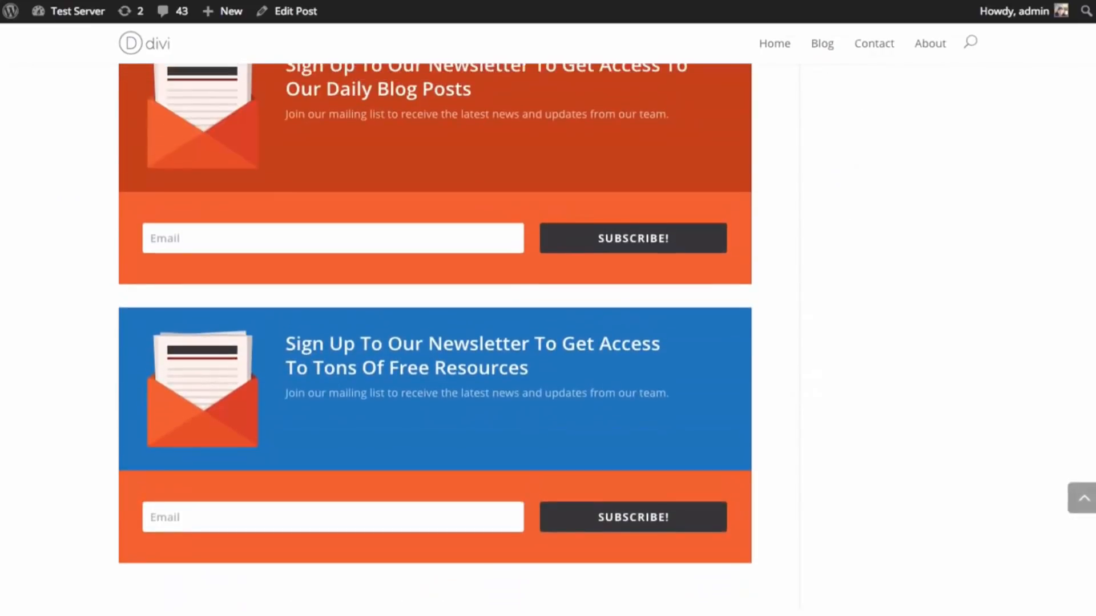
{"action": "scroll", "coordinate": [548, 313], "scroll_direction": "down", "scroll_amount": 2}
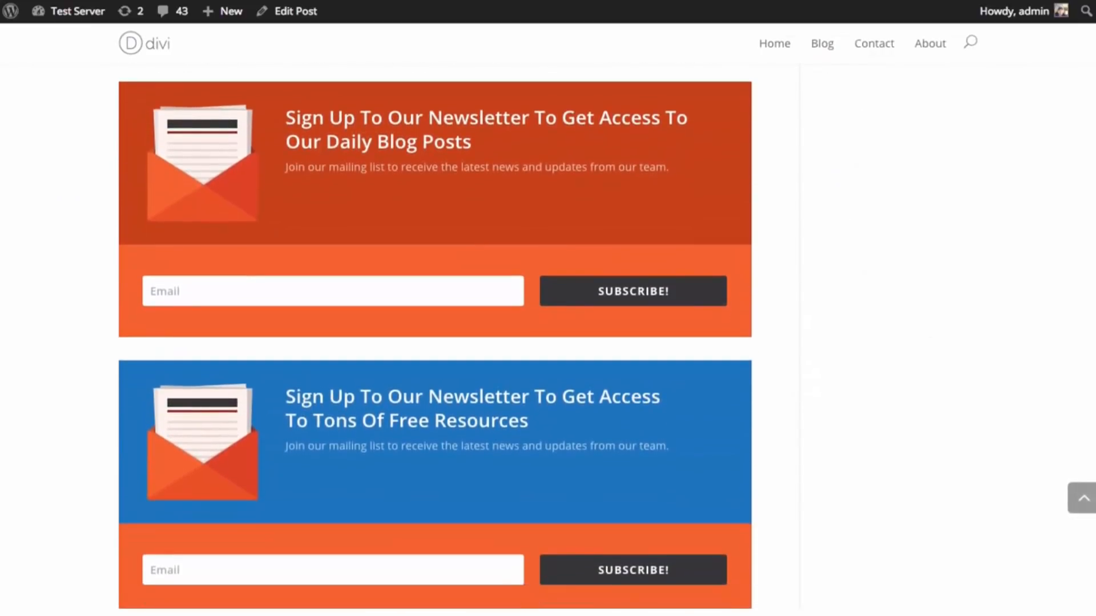
{"action": "scroll", "coordinate": [435, 329], "scroll_direction": "up", "scroll_amount": 2}
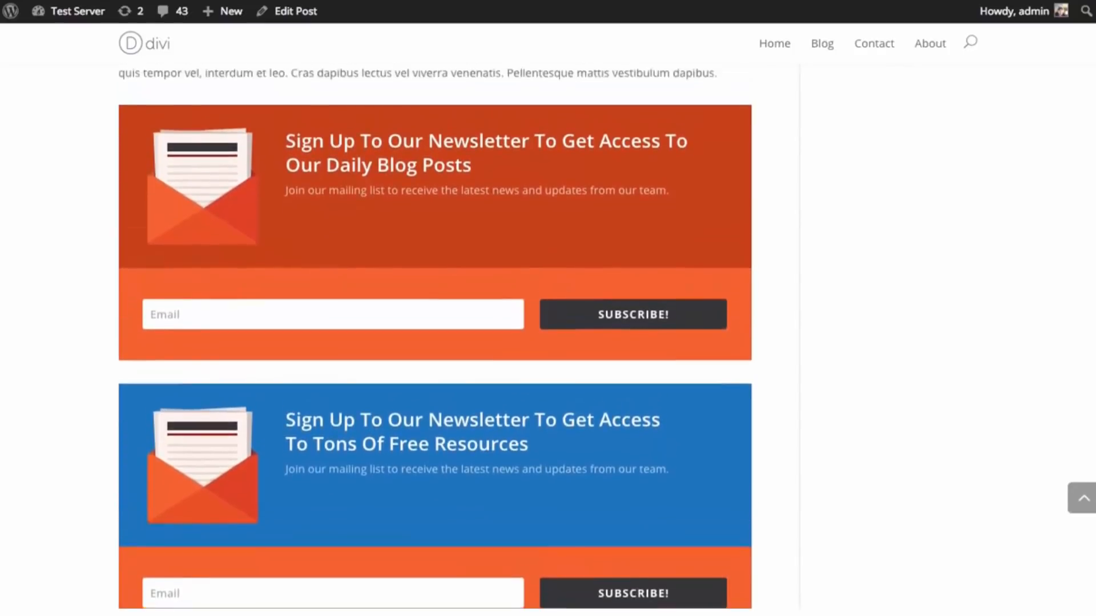
{"action": "scroll", "coordinate": [435, 329], "scroll_direction": "down", "scroll_amount": 1}
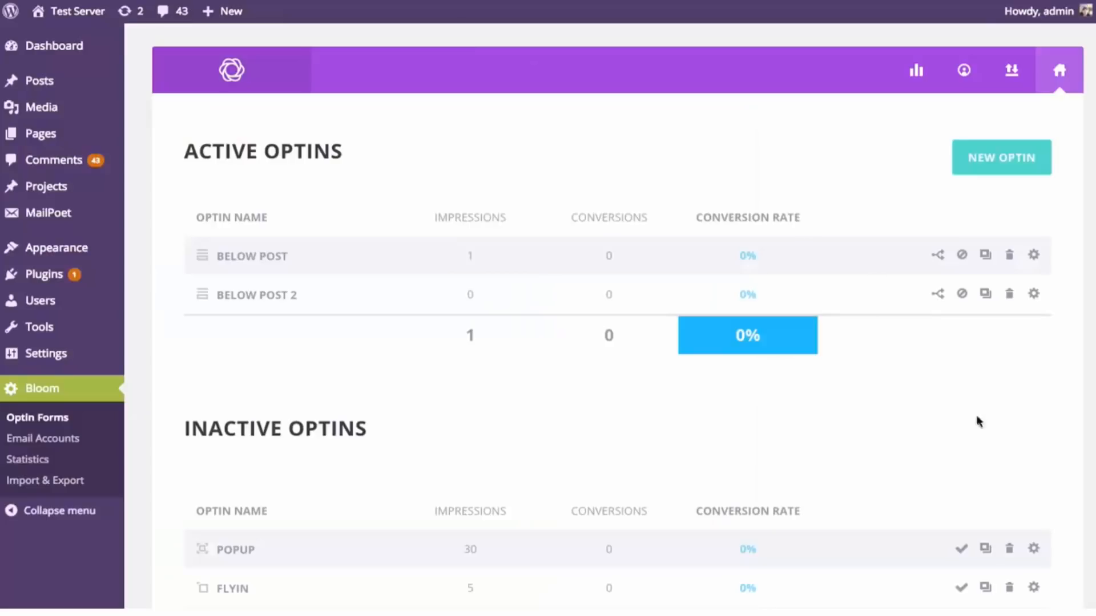
Exclude the Dont Miss This Fashion Show post from the original Below Post optin's display settings and save the optin.
{"action": "left_click", "coordinate": [1034, 254]}
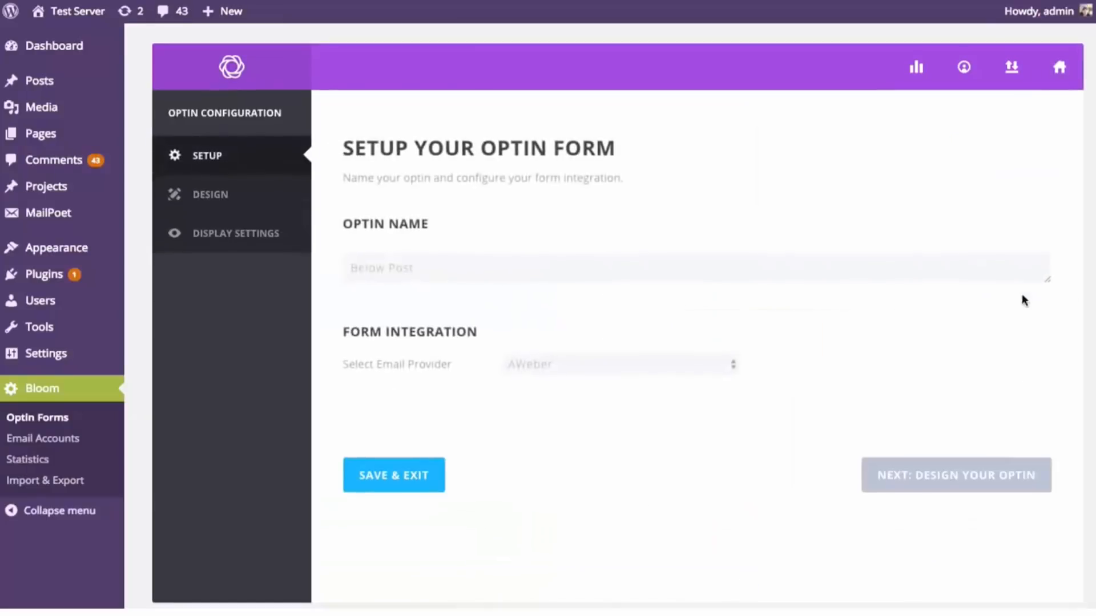
{"action": "left_click", "coordinate": [1039, 508]}
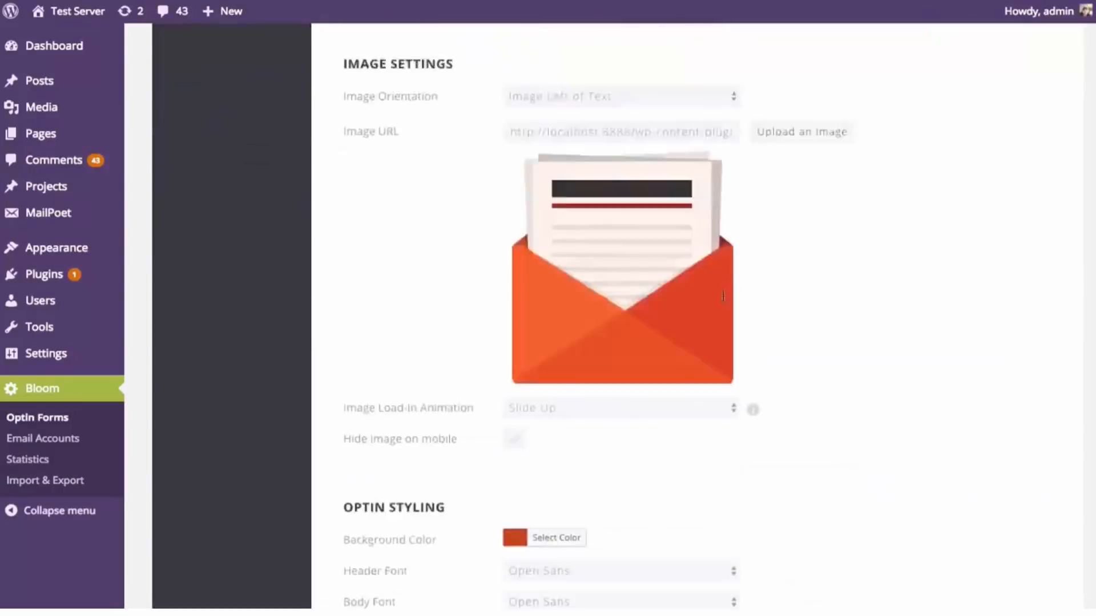
{"action": "left_click", "coordinate": [219, 235]}
{"action": "scroll", "coordinate": [936, 291], "scroll_direction": "down", "scroll_amount": 15}
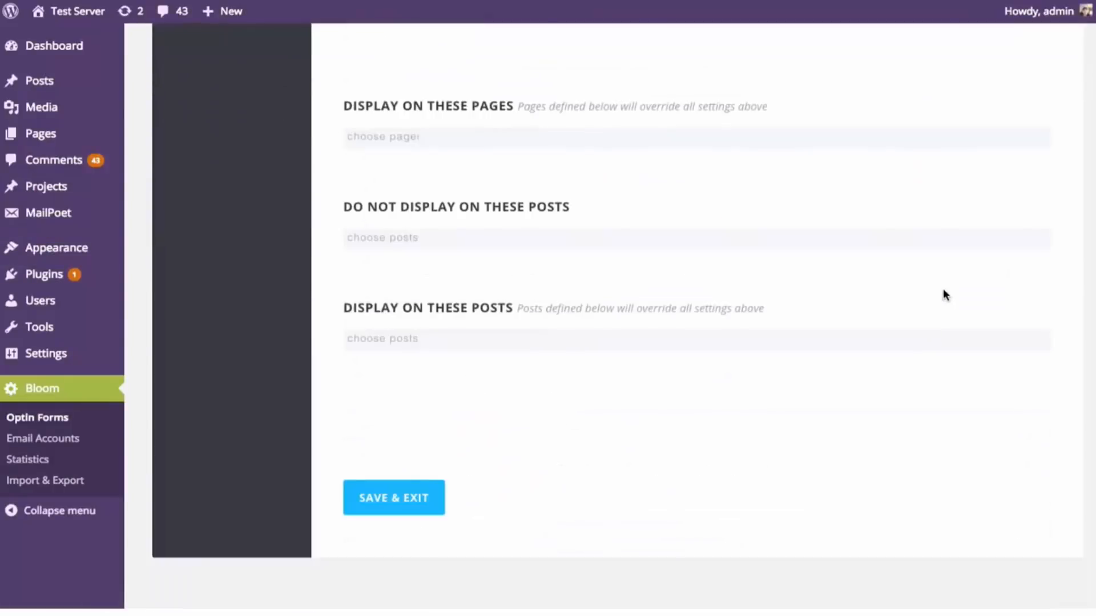
{"action": "left_click", "coordinate": [464, 240]}
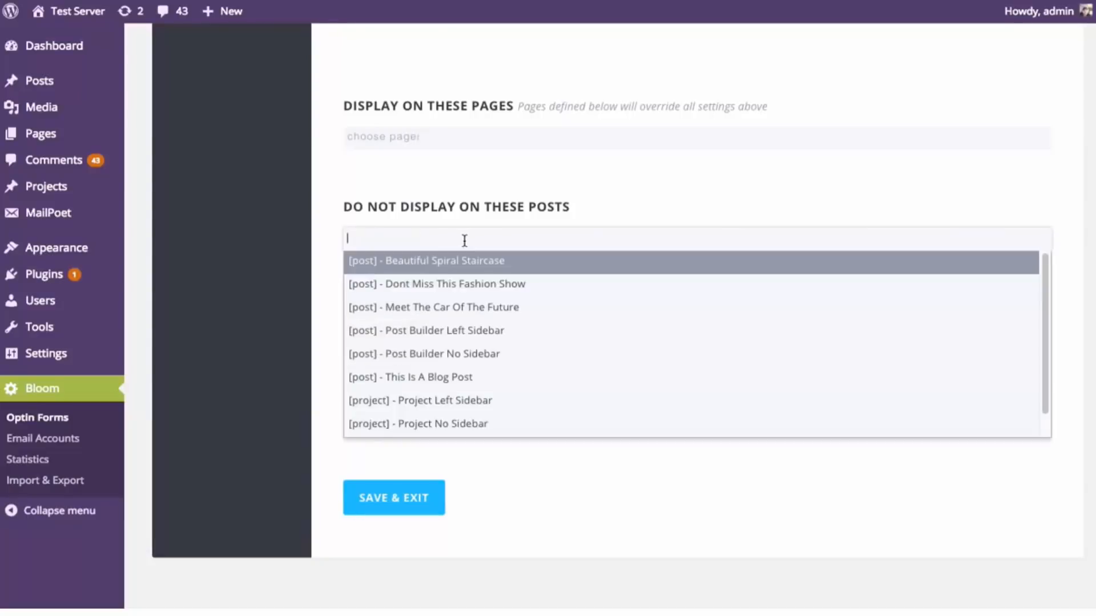
{"action": "left_click", "coordinate": [463, 287]}
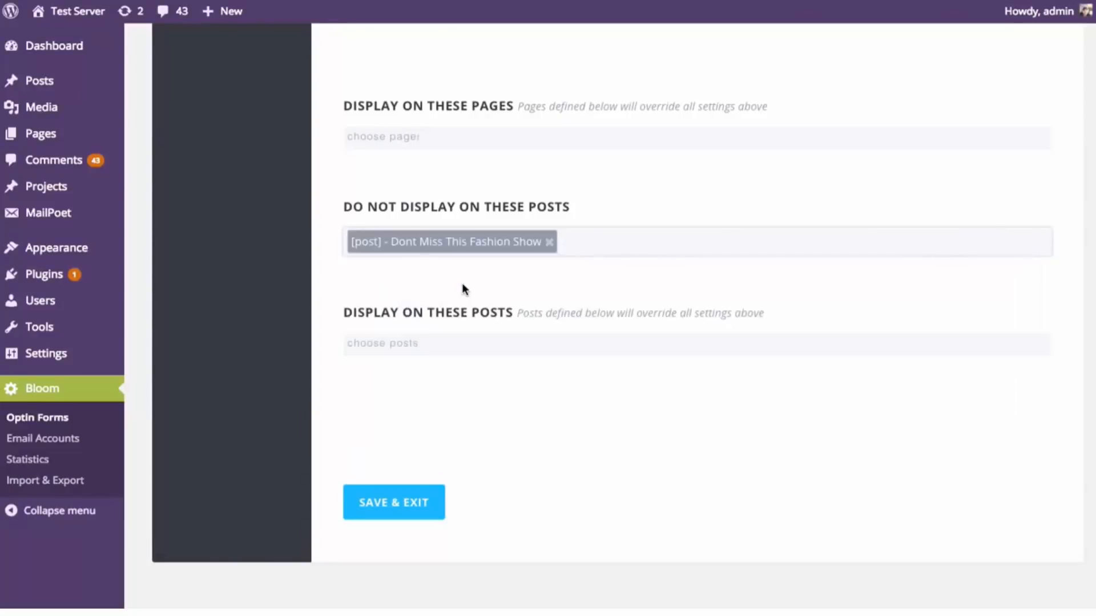
{"action": "left_click", "coordinate": [422, 504]}
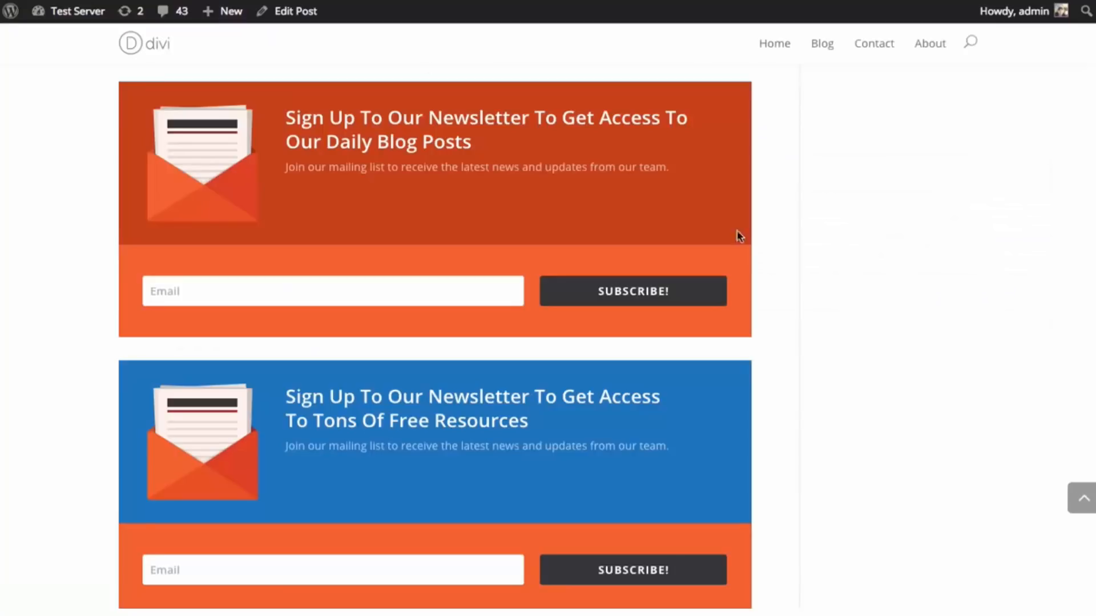
Reload the Dont Miss This Fashion Show post on the live site and check the optin area below its content.
{"action": "scroll", "coordinate": [877, 276], "scroll_direction": "up", "scroll_amount": 15}
{"action": "key", "text": "super+r"}
{"action": "scroll", "coordinate": [850, 261], "scroll_direction": "down", "scroll_amount": 9}
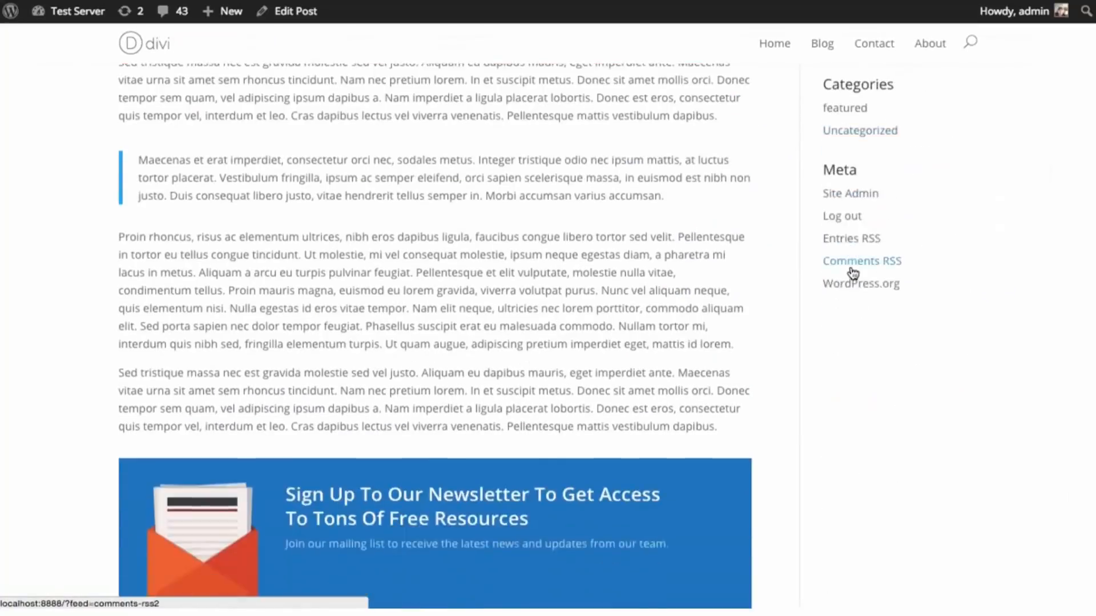
Open the Beautiful Spiral Staircase post from the live site's blog page and check which optin form follows its content.
{"action": "scroll", "coordinate": [850, 272], "scroll_direction": "down", "scroll_amount": 5}
{"action": "scroll", "coordinate": [859, 273], "scroll_direction": "up", "scroll_amount": 1}
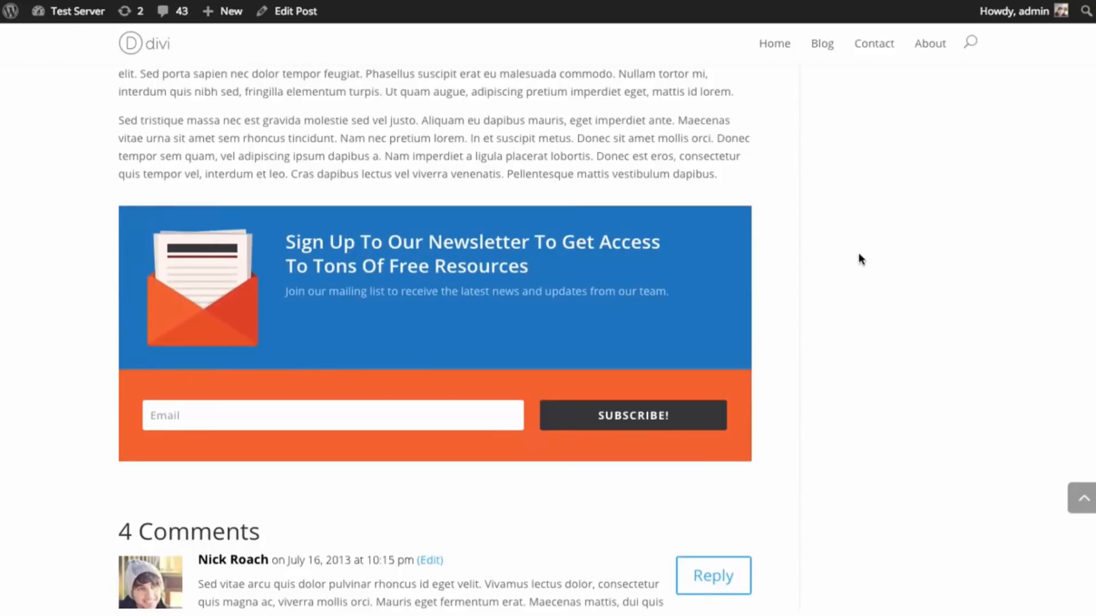
{"action": "scroll", "coordinate": [870, 108], "scroll_direction": "up", "scroll_amount": 1}
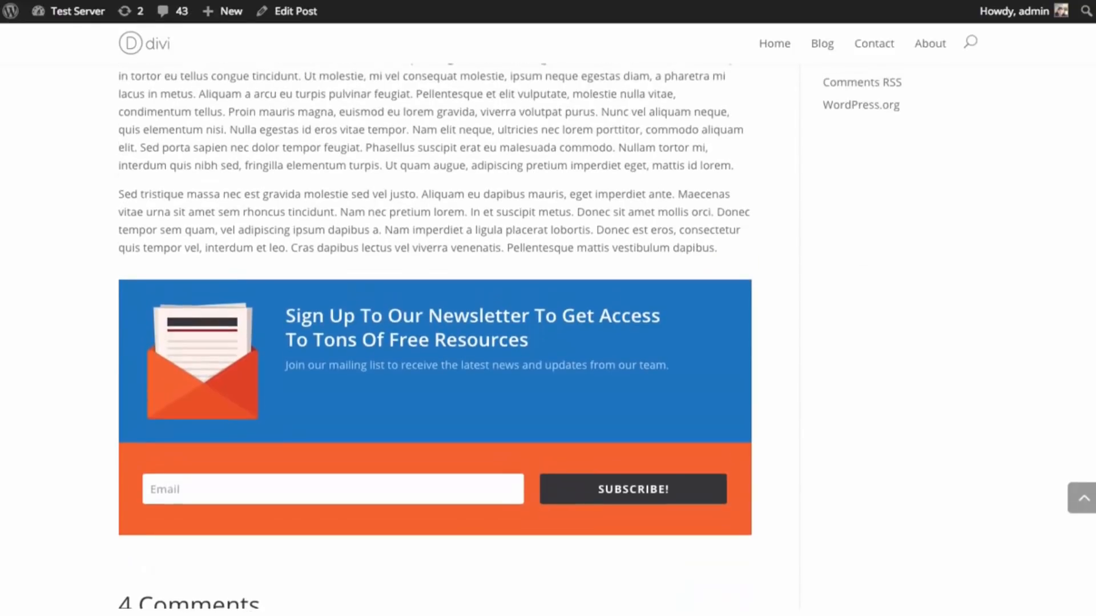
{"action": "left_click", "coordinate": [822, 44]}
{"action": "scroll", "coordinate": [778, 91], "scroll_direction": "down", "scroll_amount": 5}
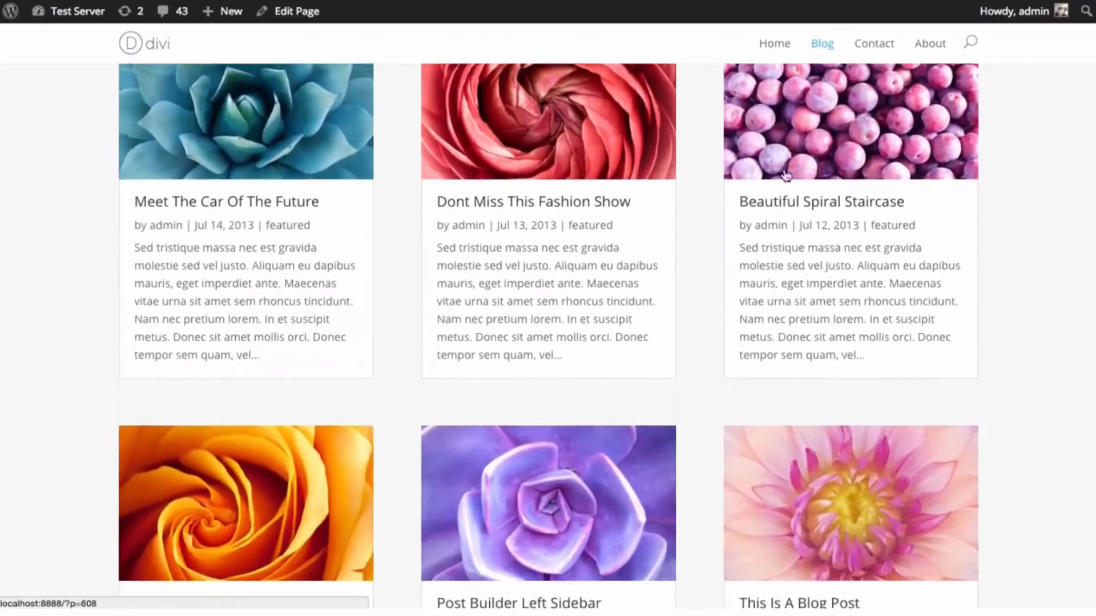
{"action": "left_click", "coordinate": [795, 200]}
{"action": "scroll", "coordinate": [789, 190], "scroll_direction": "down", "scroll_amount": 10}
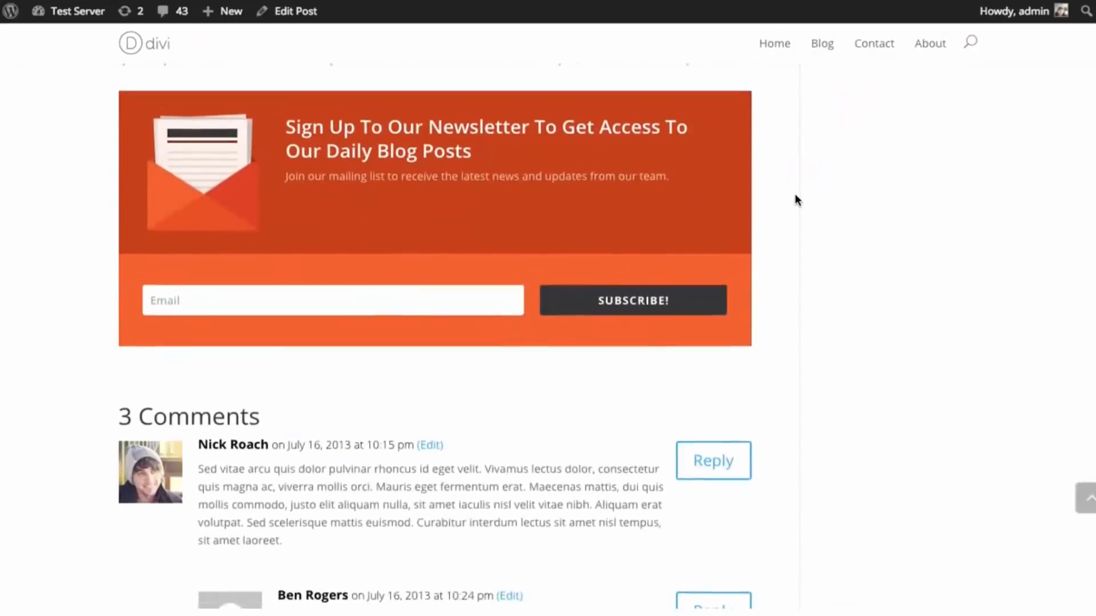
{"action": "scroll", "coordinate": [795, 193], "scroll_direction": "up", "scroll_amount": 2}
Return to the blog page, open the Post Builder No Sidebar post and check the optin form below its content.
{"action": "key", "text": "alt+Left"}
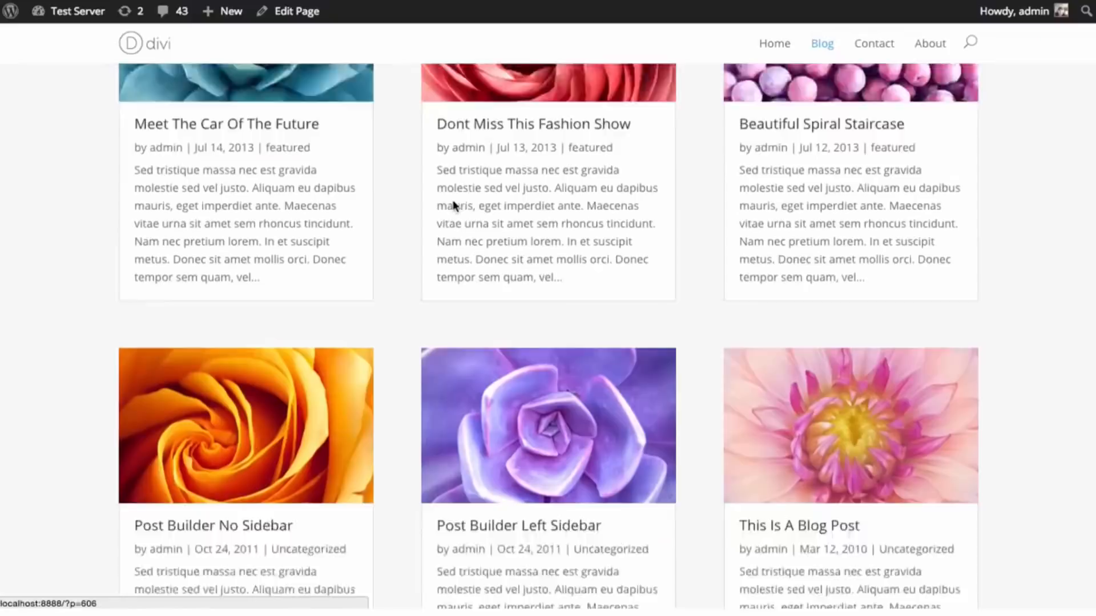
{"action": "scroll", "coordinate": [454, 202], "scroll_direction": "down", "scroll_amount": 2}
{"action": "left_click", "coordinate": [235, 410]}
{"action": "scroll", "coordinate": [268, 365], "scroll_direction": "down", "scroll_amount": 12}
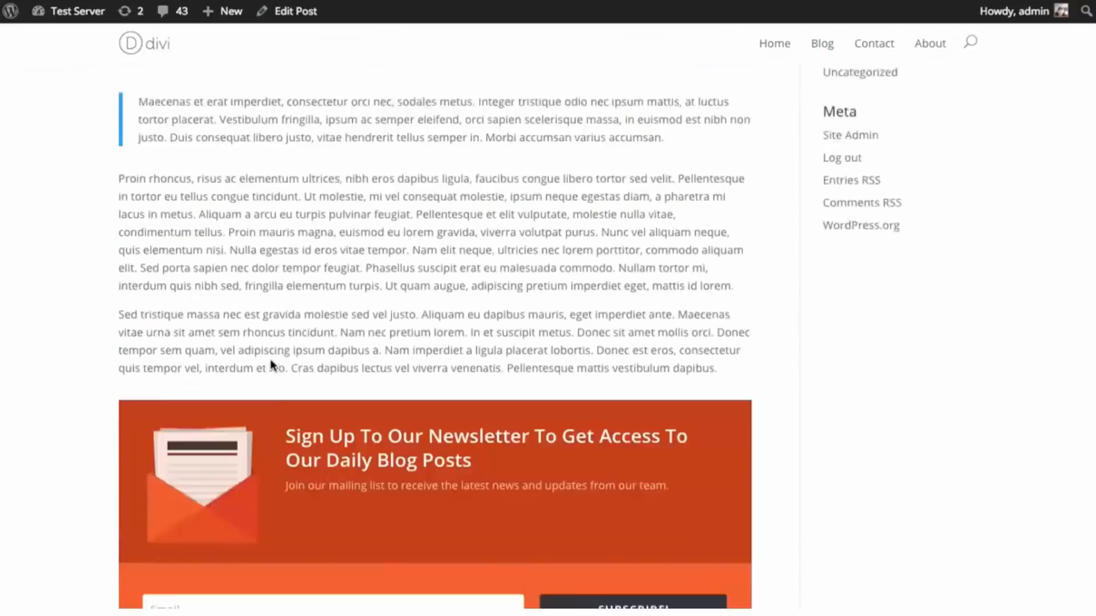
Return to the blog page, reopen the Dont Miss This Fashion Show post and examine the optin form below its content.
{"action": "key", "text": "alt+Left"}
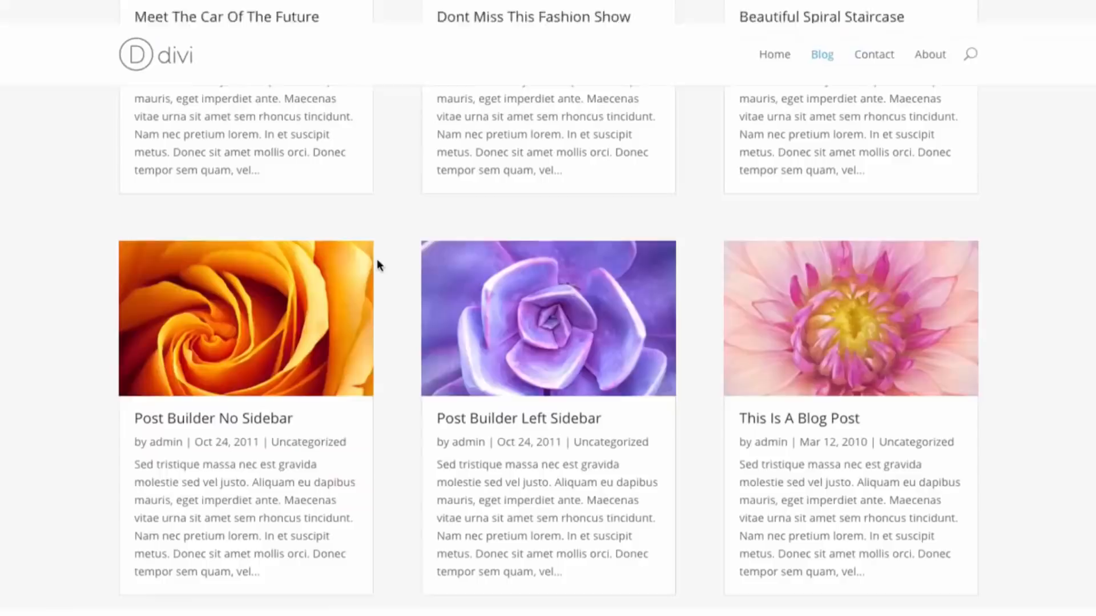
{"action": "scroll", "coordinate": [536, 350], "scroll_direction": "up", "scroll_amount": 5}
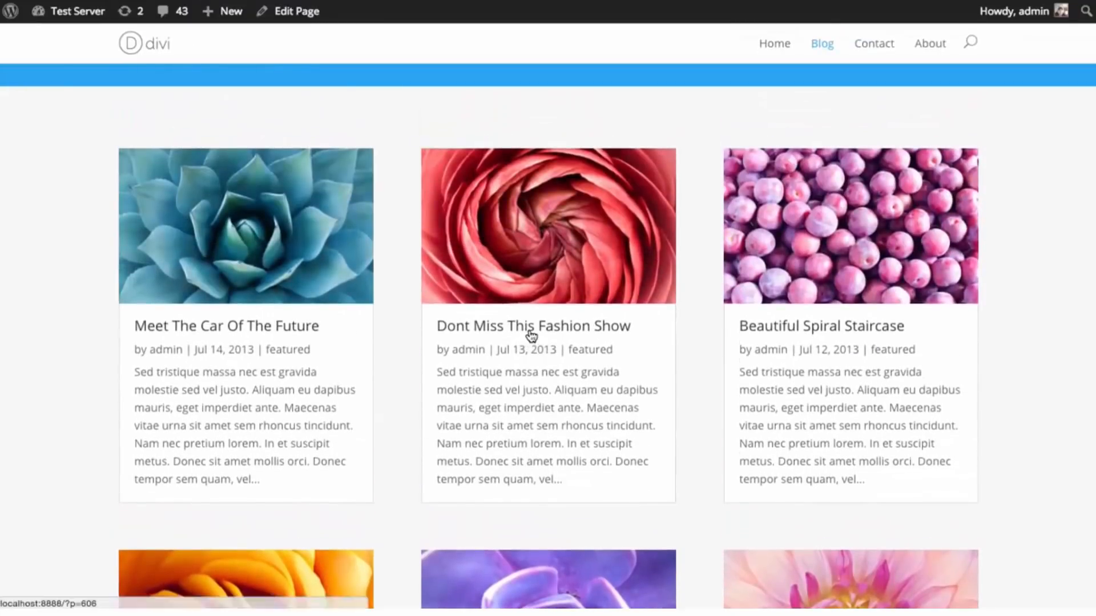
{"action": "left_click", "coordinate": [535, 328]}
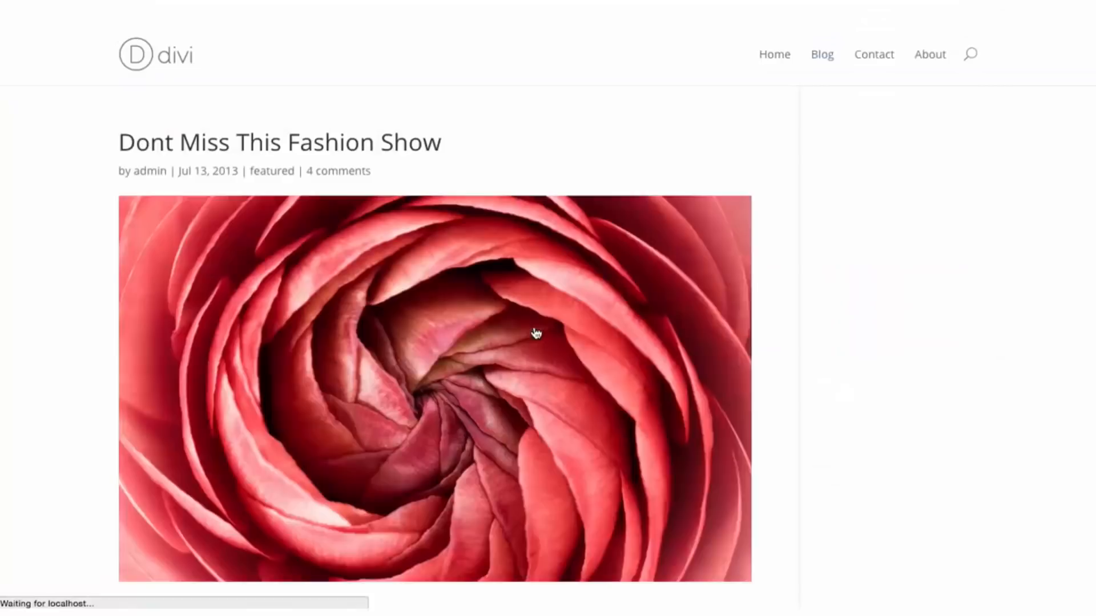
{"action": "scroll", "coordinate": [768, 242], "scroll_direction": "down", "scroll_amount": 5}
{"action": "scroll", "coordinate": [776, 250], "scroll_direction": "down", "scroll_amount": 6}
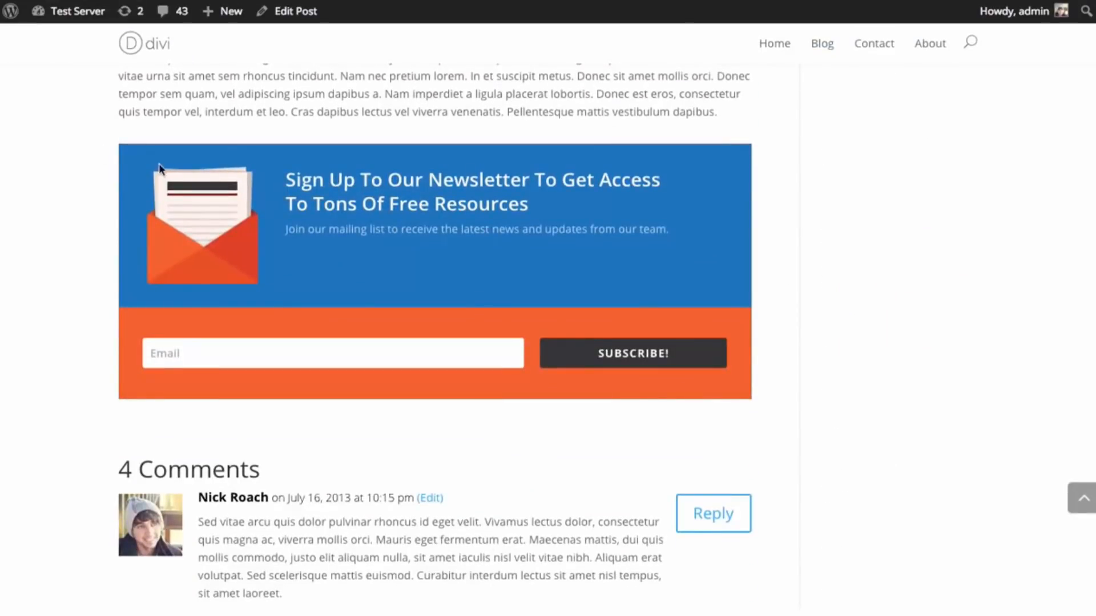
{"action": "scroll", "coordinate": [799, 383], "scroll_direction": "up", "scroll_amount": 2}
{"action": "scroll", "coordinate": [799, 384], "scroll_direction": "up", "scroll_amount": 1}
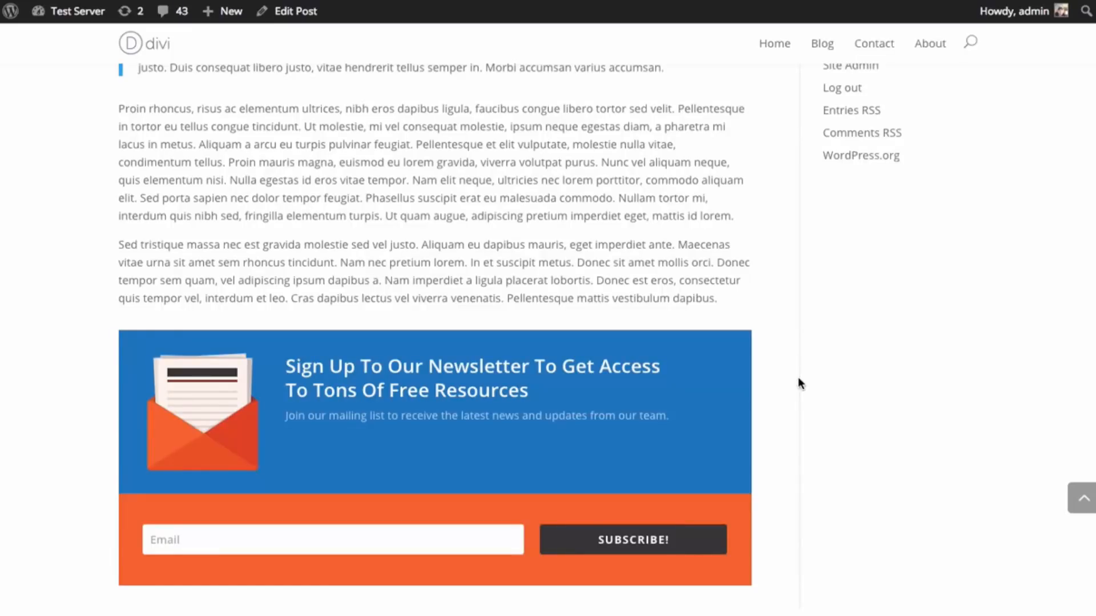
{"action": "scroll", "coordinate": [412, 402], "scroll_direction": "down", "scroll_amount": 2}
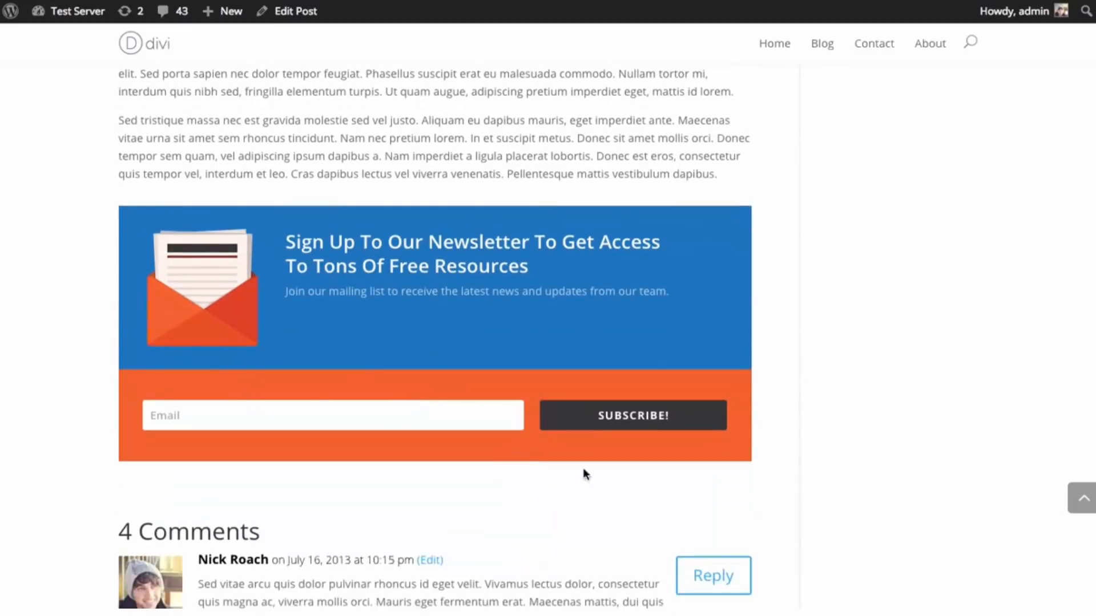
{"action": "scroll", "coordinate": [584, 473], "scroll_direction": "up", "scroll_amount": 2}
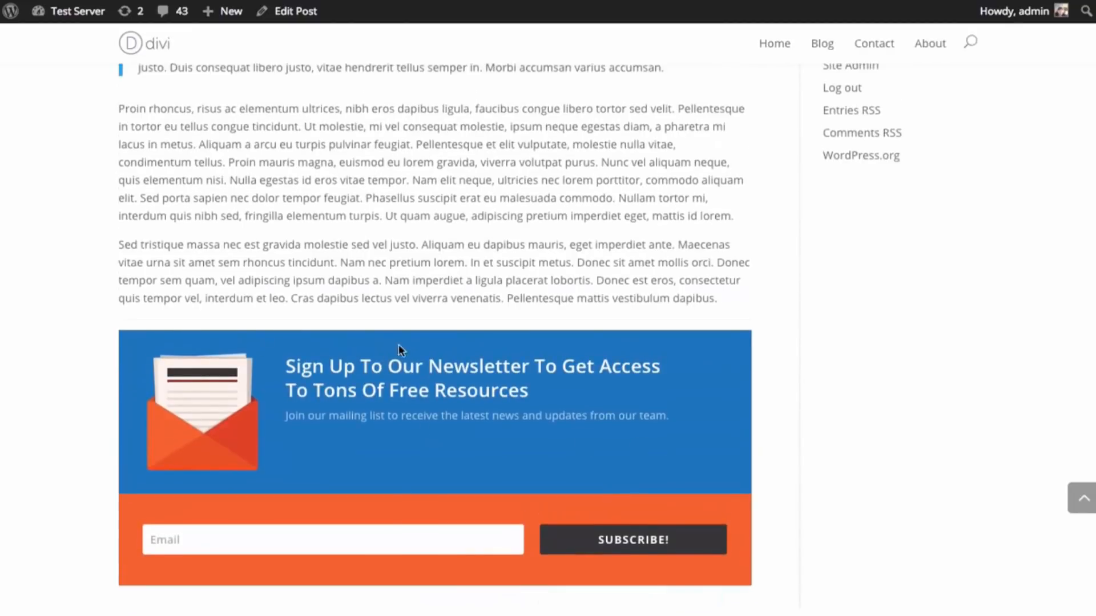
{"action": "scroll", "coordinate": [399, 345], "scroll_direction": "down", "scroll_amount": 1}
{"action": "scroll", "coordinate": [400, 346], "scroll_direction": "up", "scroll_amount": 1}
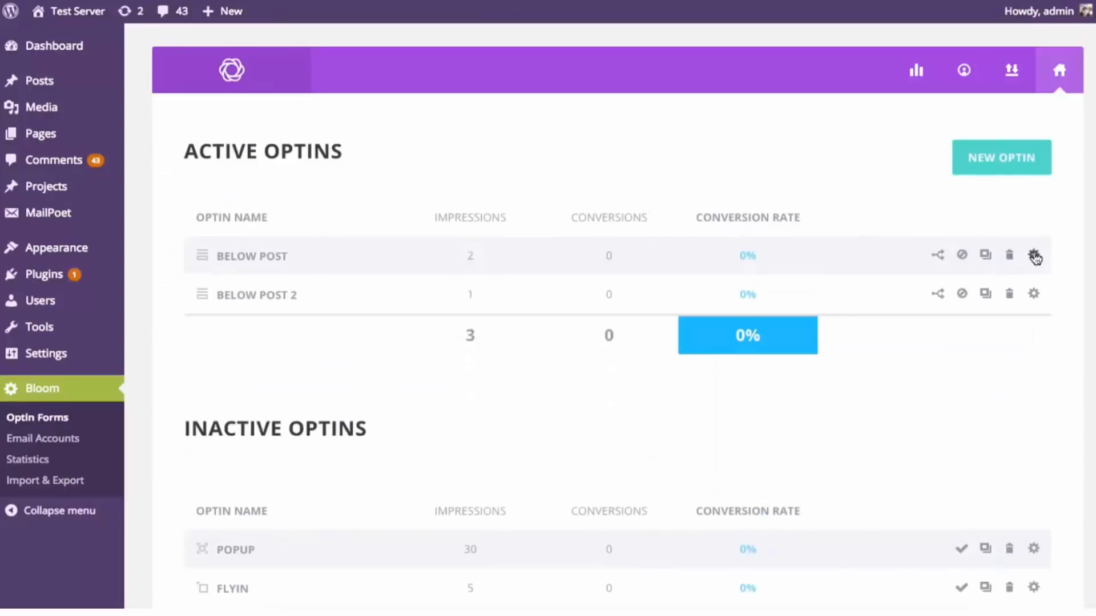
Review the post types and categories in the original Below Post optin's display settings, and return to the optin list without saving.
{"action": "left_click", "coordinate": [1035, 258]}
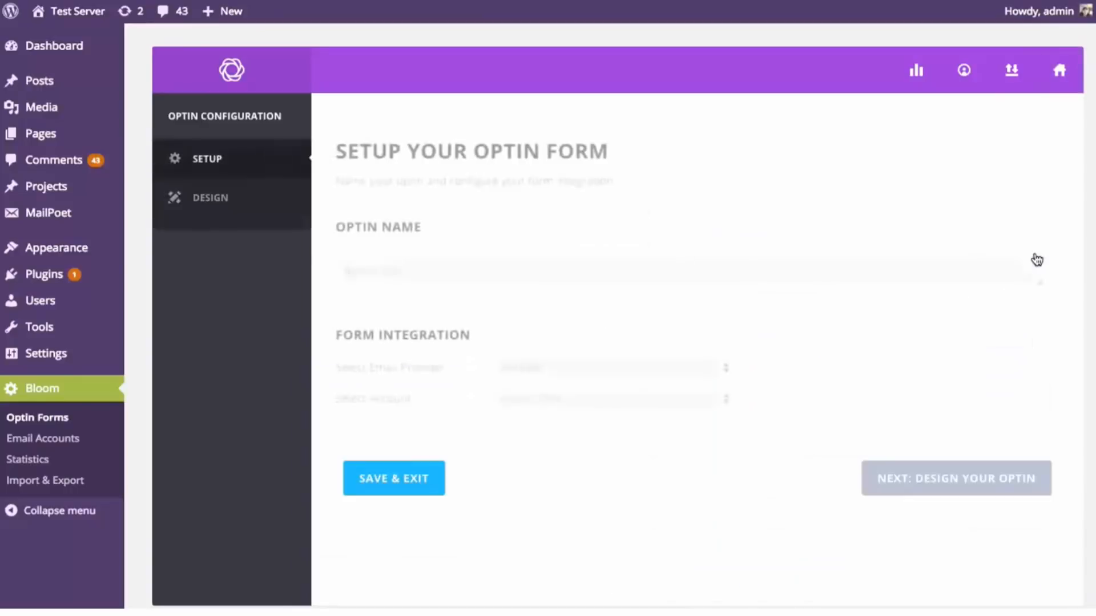
{"action": "left_click", "coordinate": [226, 242]}
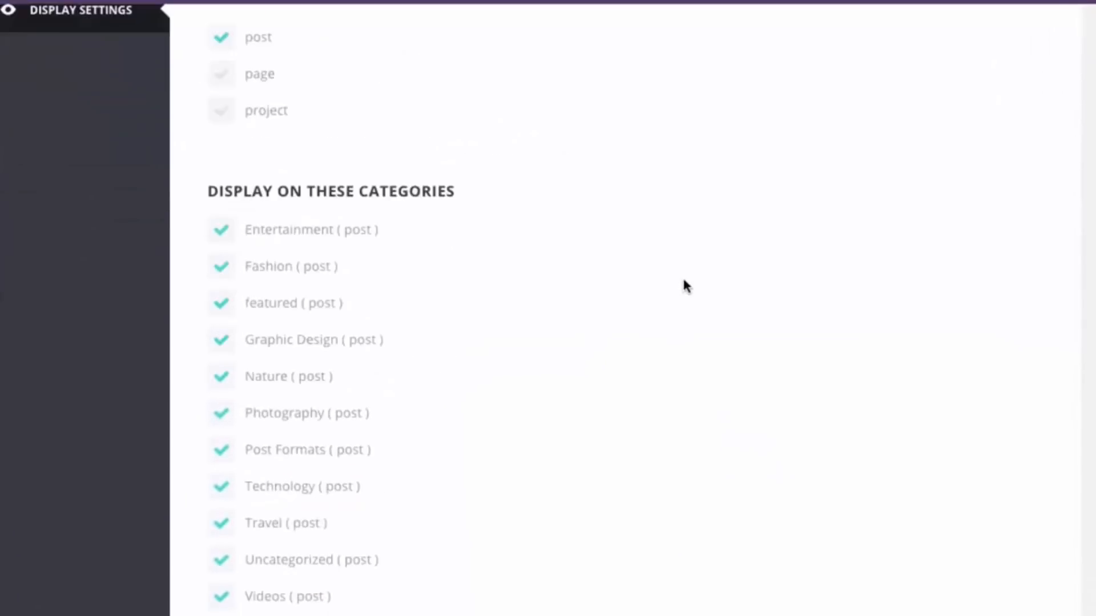
{"action": "scroll", "coordinate": [686, 287], "scroll_direction": "down", "scroll_amount": 1}
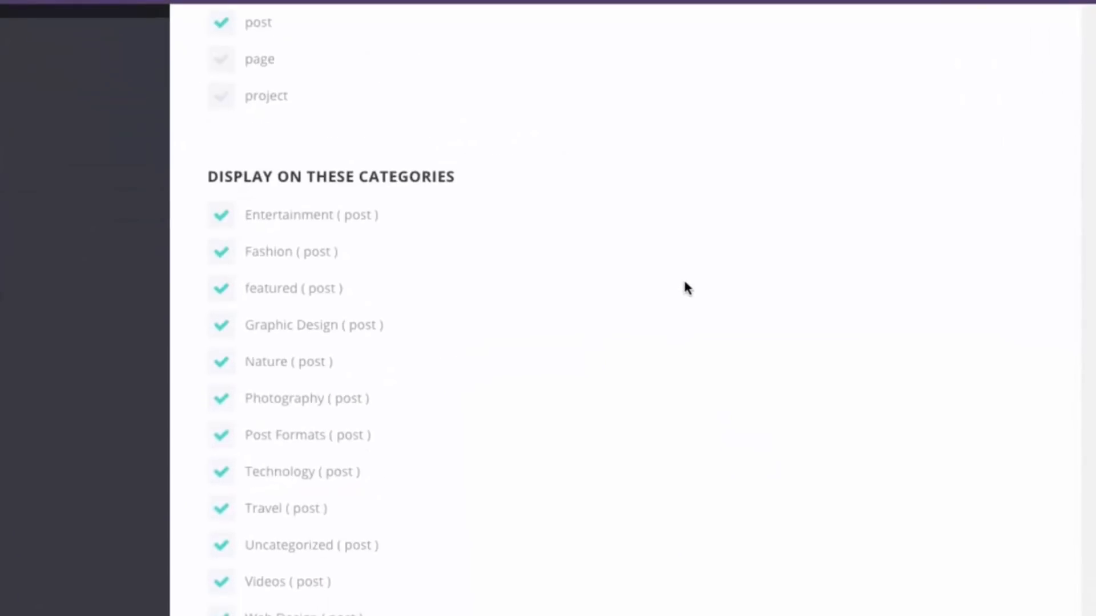
{"action": "scroll", "coordinate": [683, 279], "scroll_direction": "down", "scroll_amount": 5}
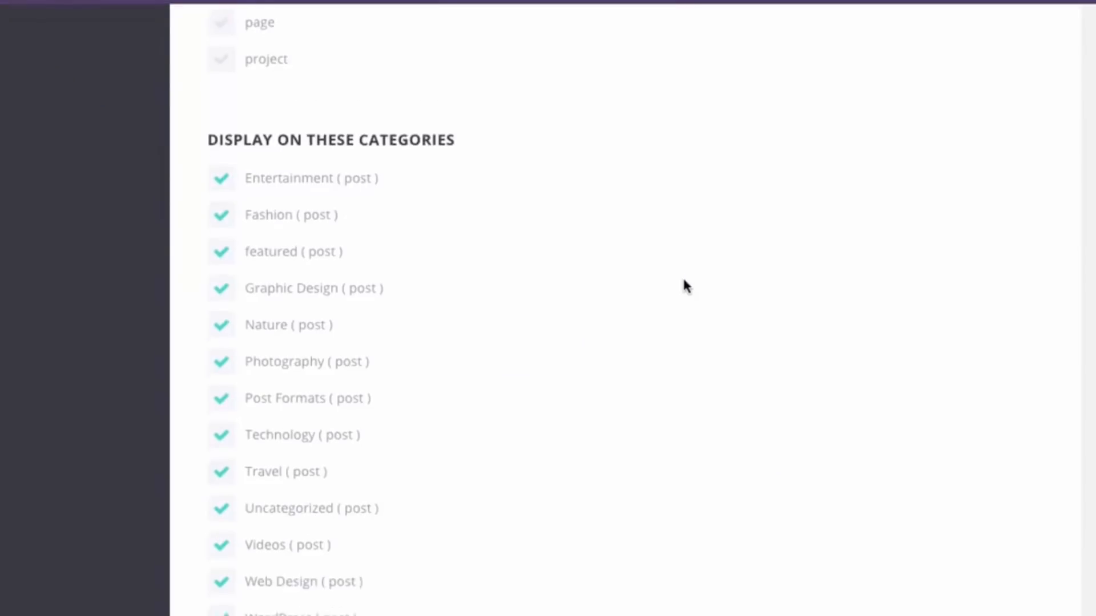
{"action": "scroll", "coordinate": [680, 280], "scroll_direction": "up", "scroll_amount": 10}
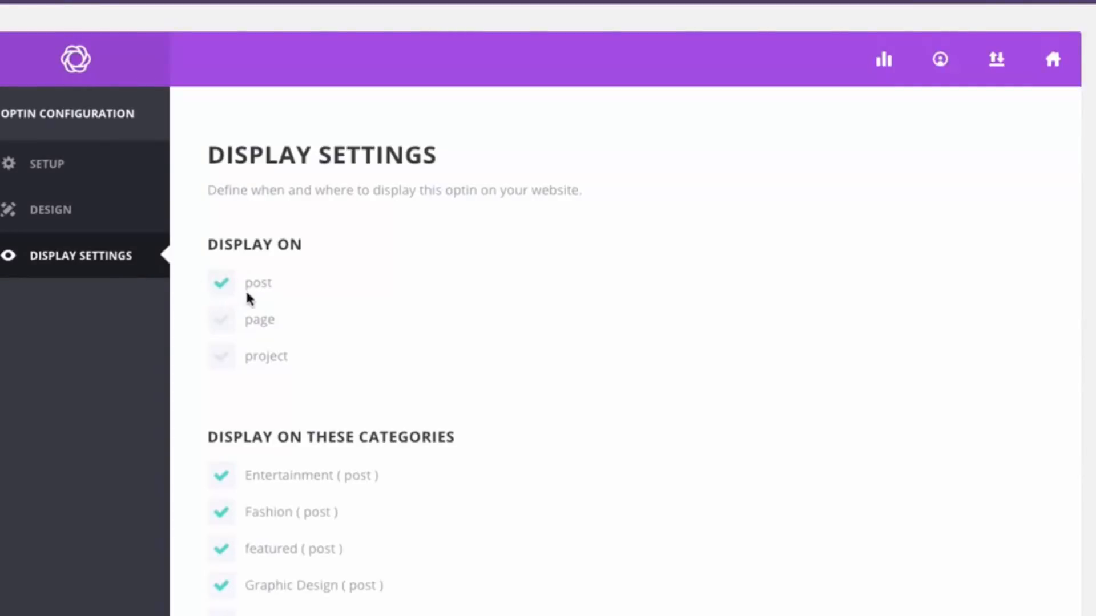
{"action": "left_click", "coordinate": [232, 323]}
{"action": "left_click", "coordinate": [234, 327]}
{"action": "left_click", "coordinate": [1054, 63]}
Create a new pop up optin and name it Popup.
{"action": "left_click", "coordinate": [984, 165]}
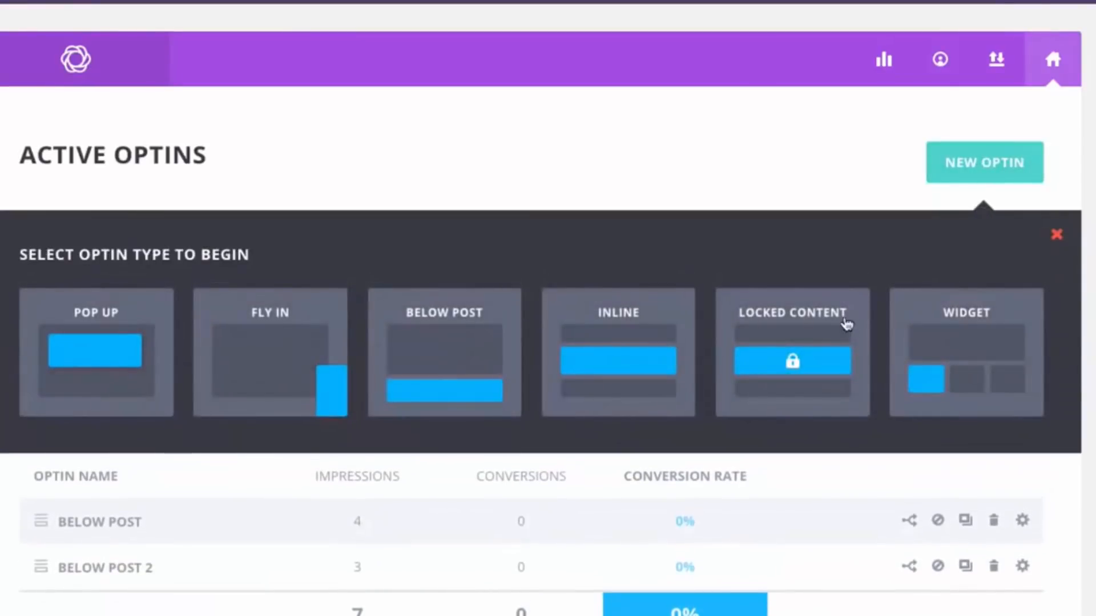
{"action": "left_click", "coordinate": [109, 342]}
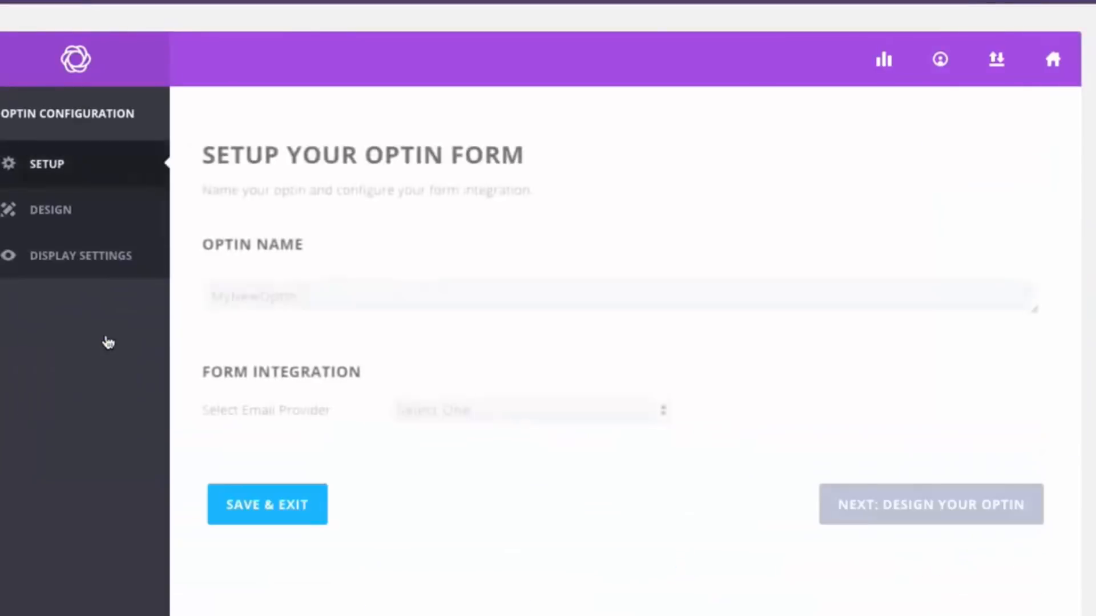
{"action": "double_click", "coordinate": [225, 303]}
{"action": "type", "text": "Popup"}
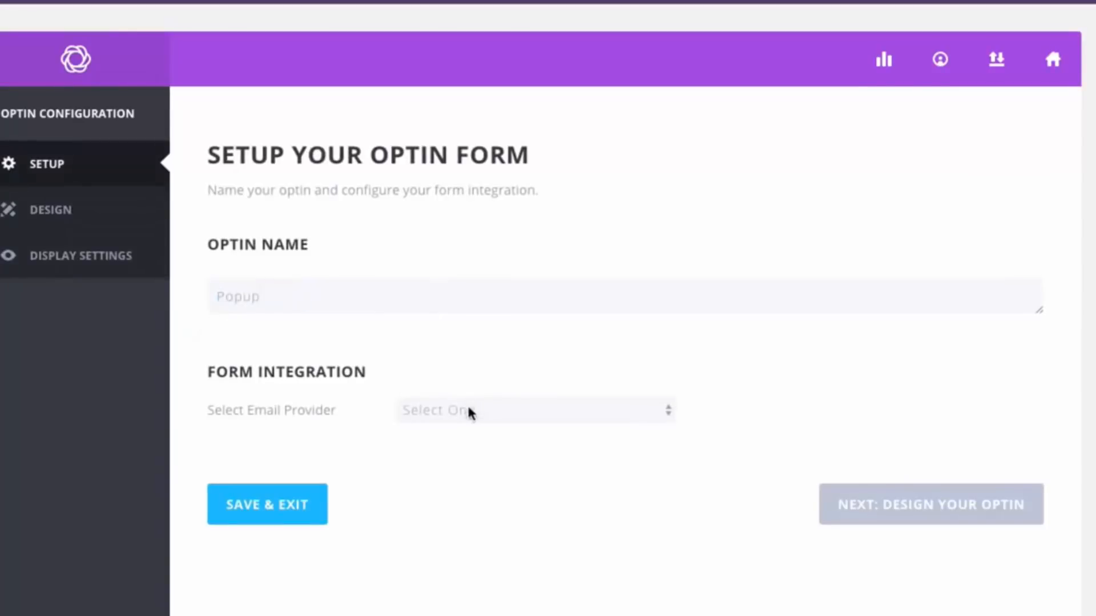
Connect the Popup optin to the AWeber provider, AWeber account and default3421602 email list, and proceed to its design.
{"action": "left_click", "coordinate": [467, 409]}
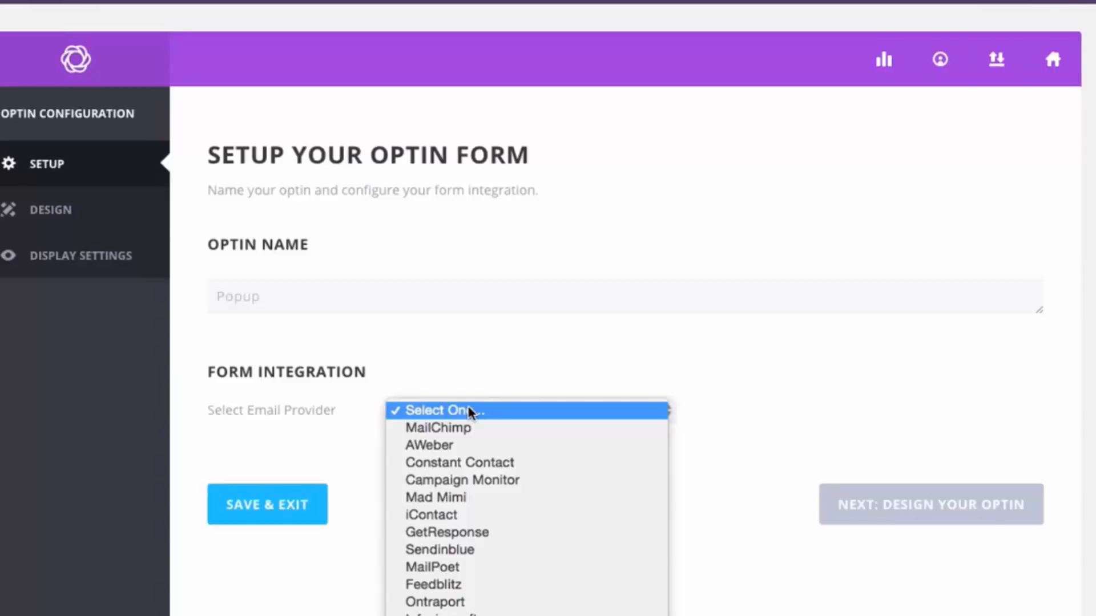
{"action": "left_click", "coordinate": [453, 446]}
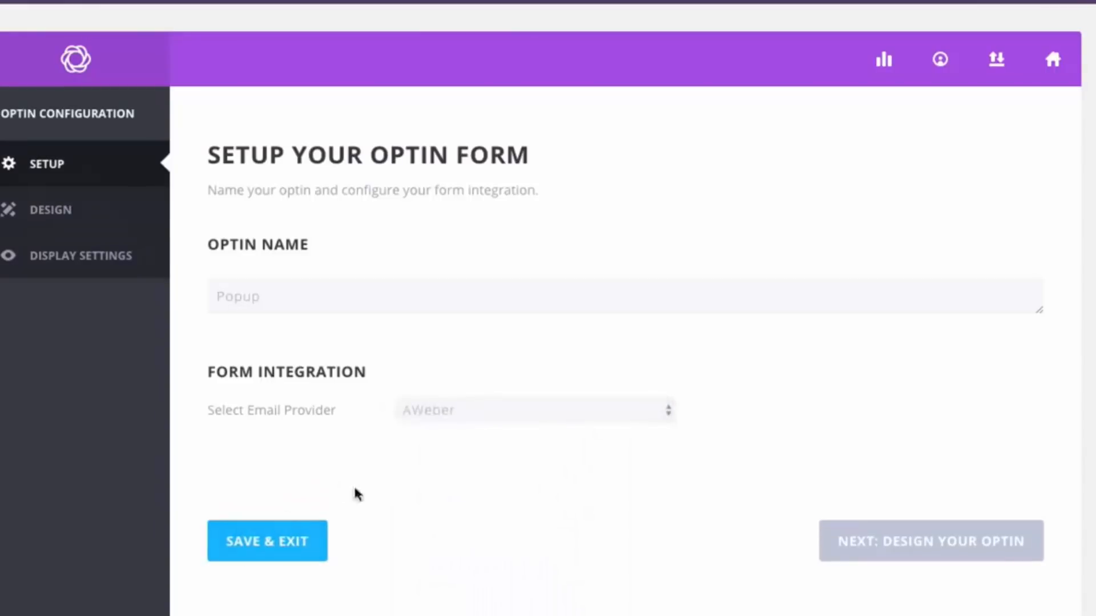
{"action": "left_click", "coordinate": [436, 447]}
{"action": "left_click", "coordinate": [442, 482]}
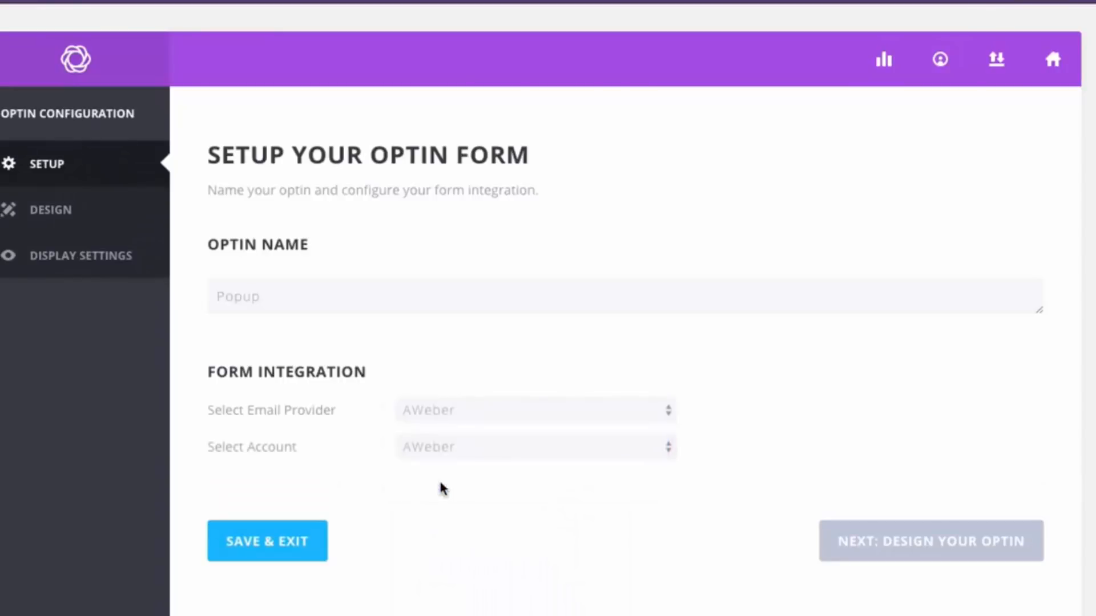
{"action": "left_click", "coordinate": [472, 485]}
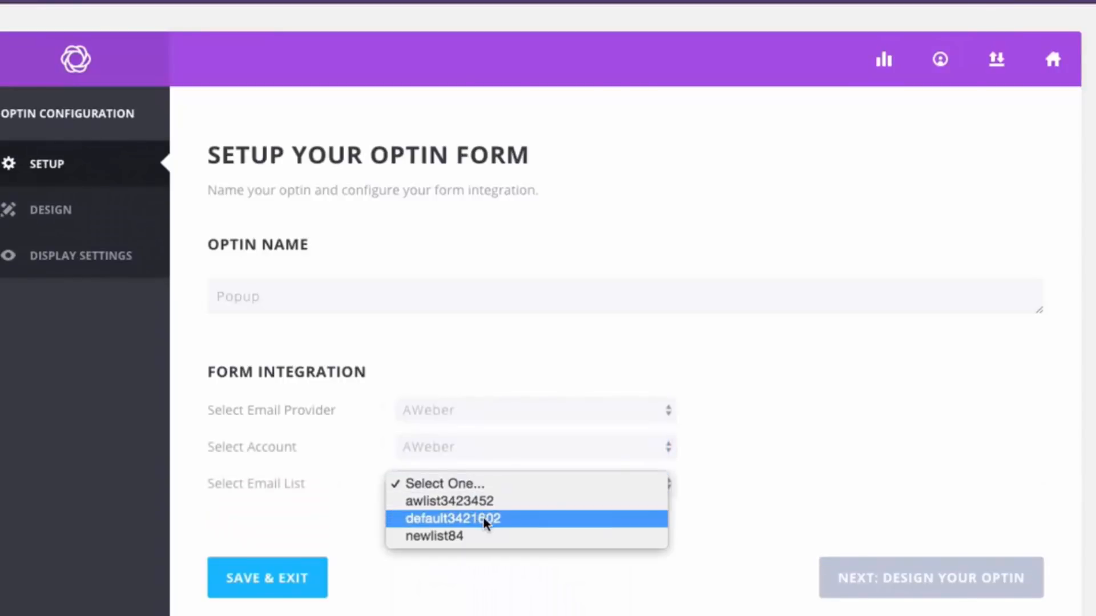
{"action": "left_click", "coordinate": [484, 523]}
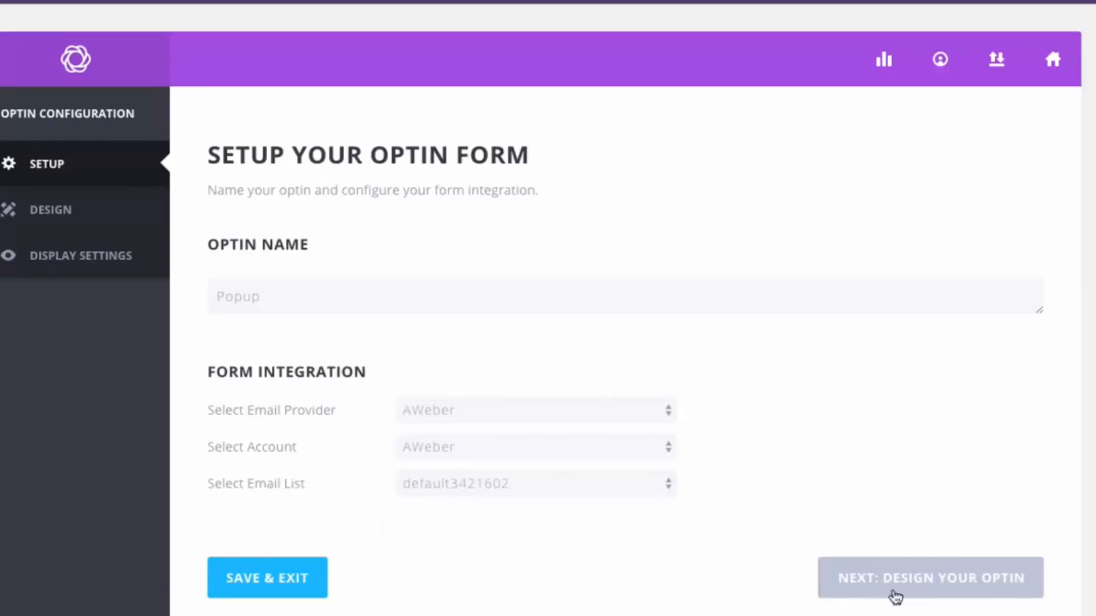
{"action": "left_click", "coordinate": [942, 589]}
Browse the template gallery, keep the preselected first template and continue to the form design settings.
{"action": "scroll", "coordinate": [853, 497], "scroll_direction": "down", "scroll_amount": 2}
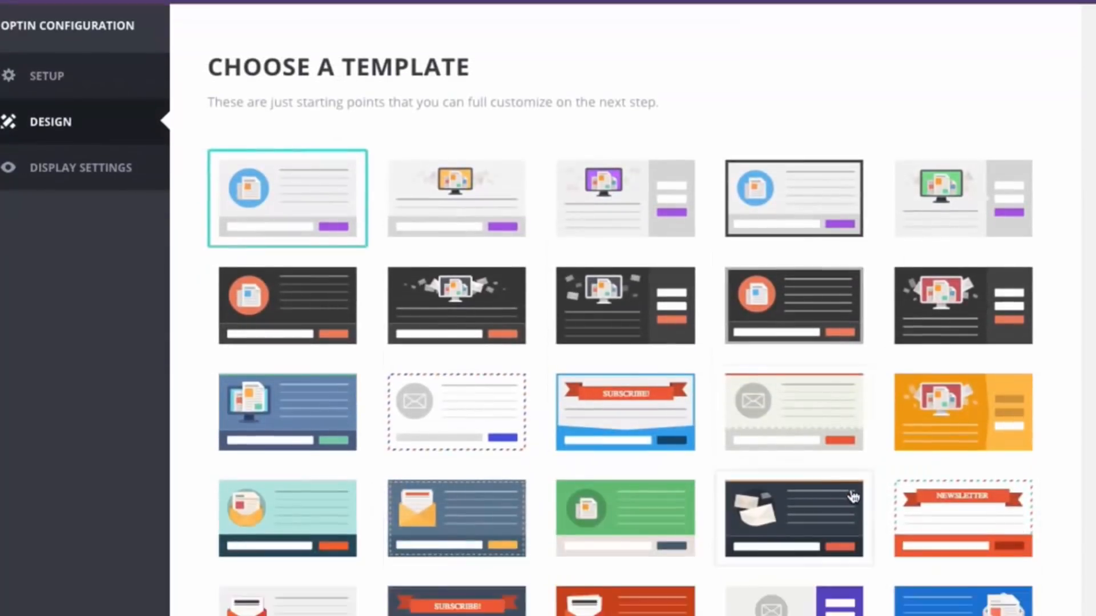
{"action": "scroll", "coordinate": [853, 496], "scroll_direction": "down", "scroll_amount": 4}
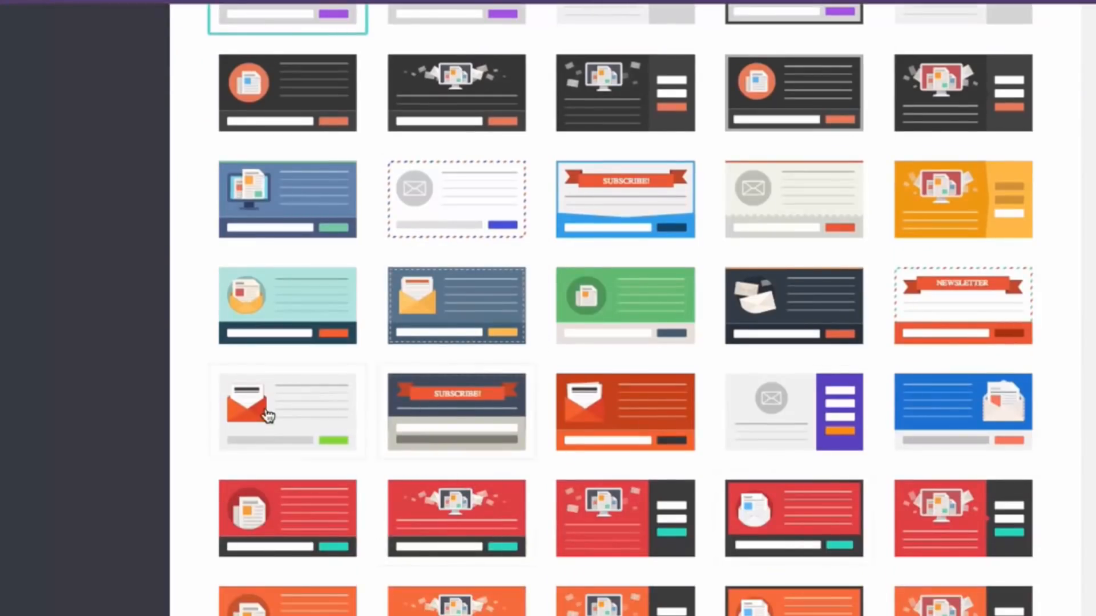
{"action": "scroll", "coordinate": [827, 494], "scroll_direction": "down", "scroll_amount": 10}
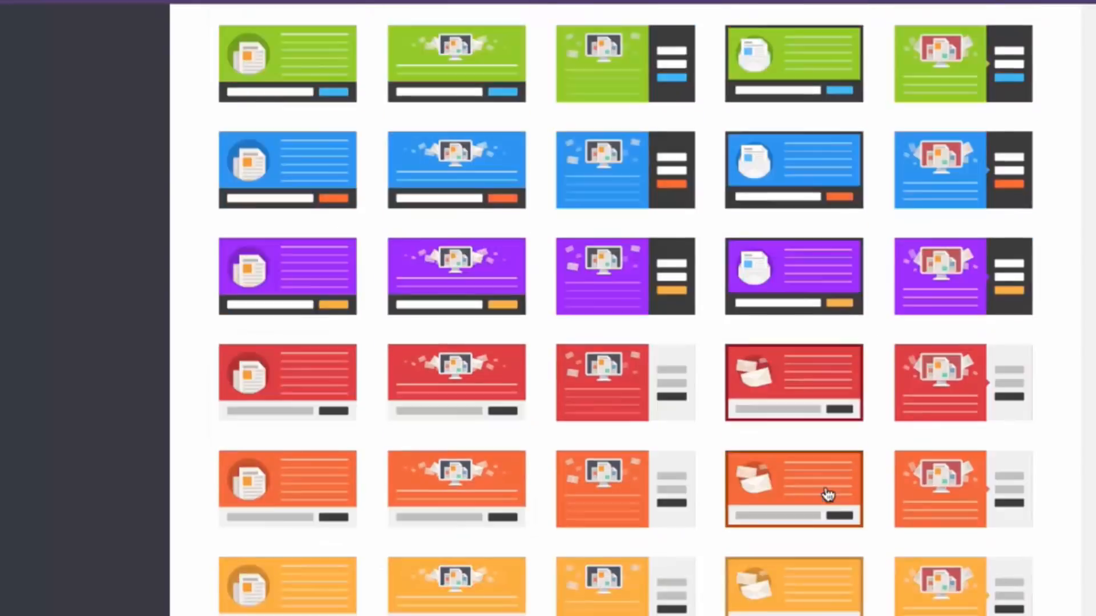
{"action": "scroll", "coordinate": [827, 494], "scroll_direction": "down", "scroll_amount": 10}
{"action": "left_click", "coordinate": [970, 468]}
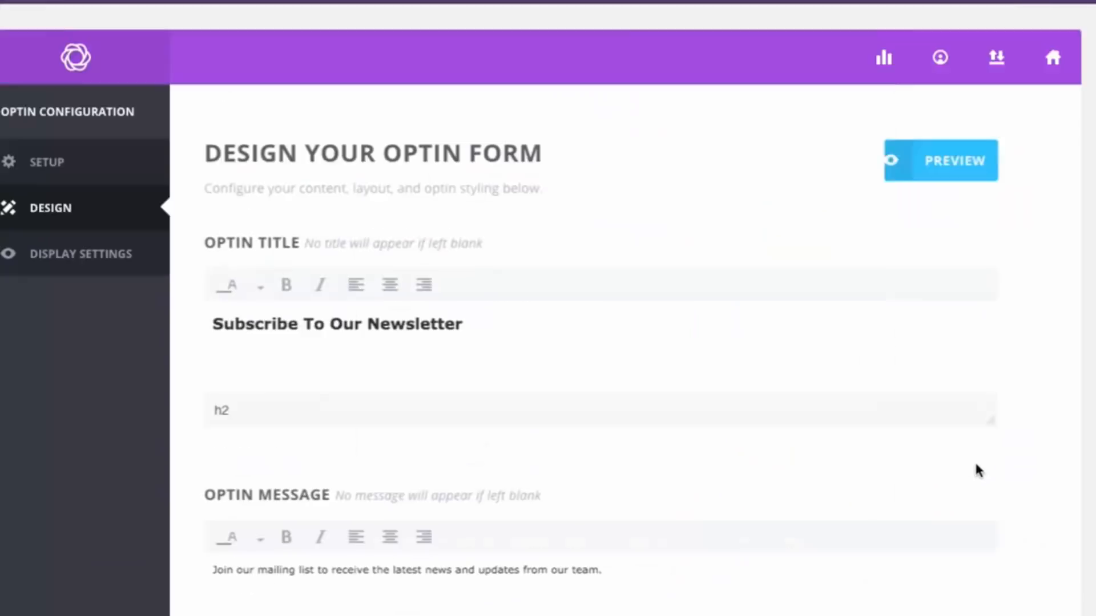
Change the optin title to "Join Our Newsletter To Get 10% Off" and proceed to the display settings.
{"action": "triple_click", "coordinate": [432, 323]}
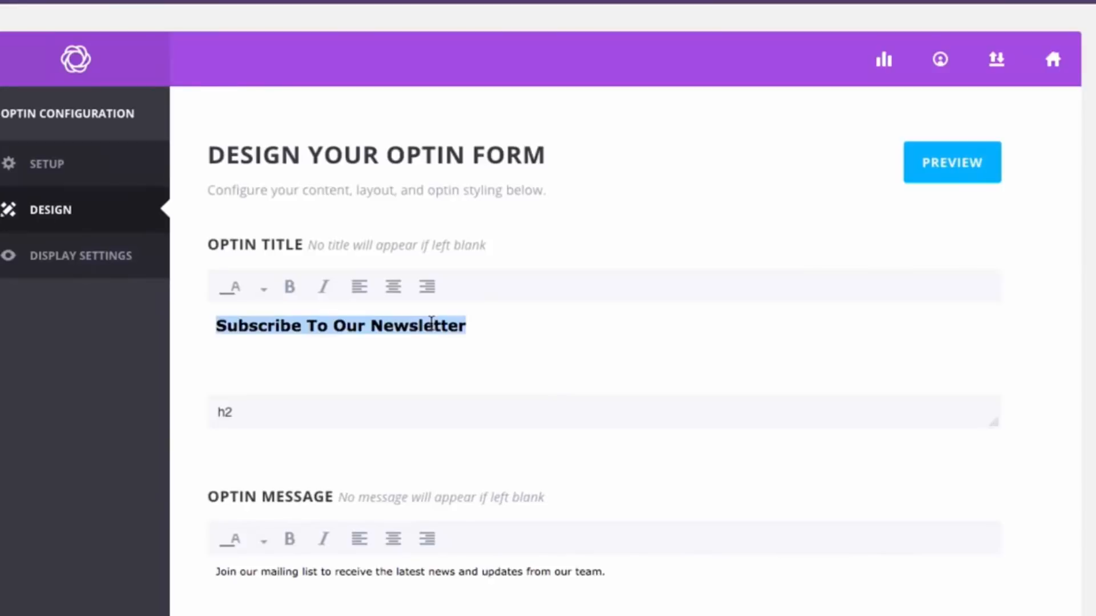
{"action": "type", "text": "Join Our"}
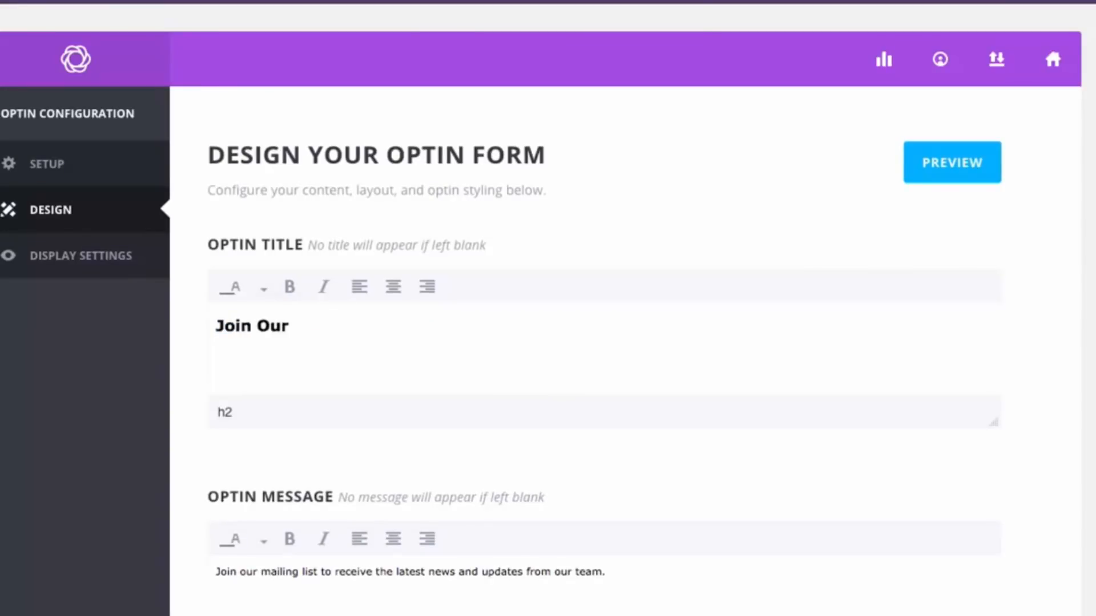
{"action": "type", "text": " Newslet"}
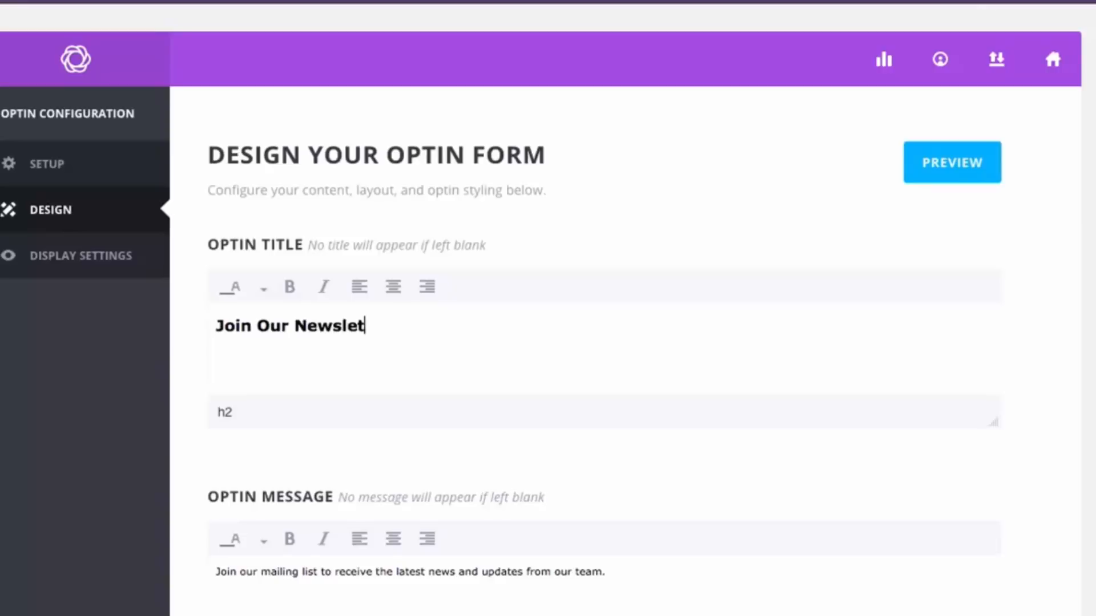
{"action": "type", "text": "ter To Get 10% "}
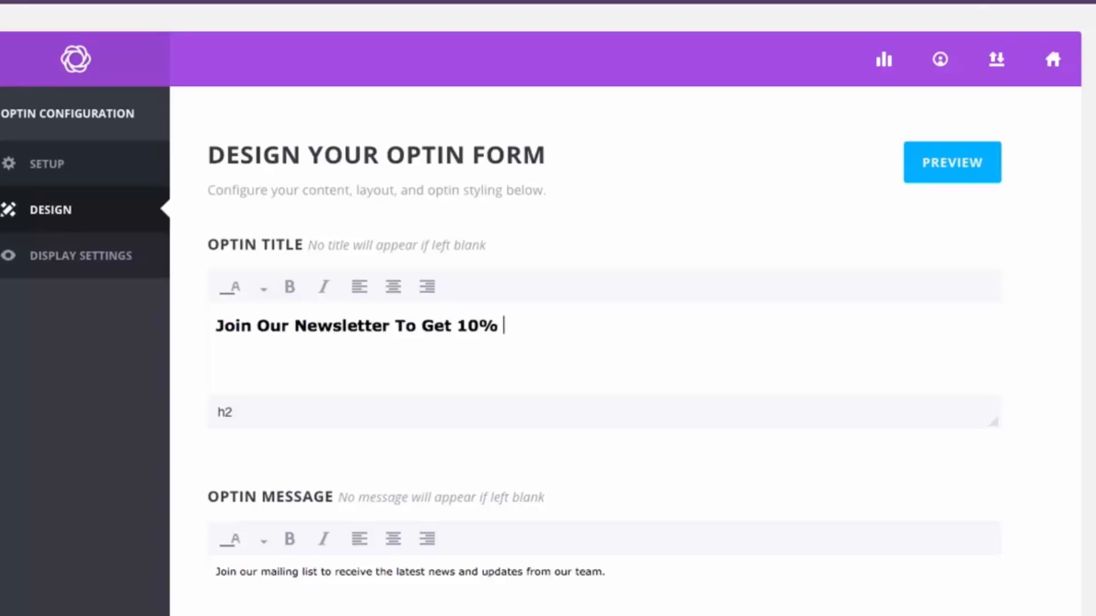
{"action": "type", "text": "Off"}
{"action": "scroll", "coordinate": [1036, 388], "scroll_direction": "down", "scroll_amount": 15}
{"action": "scroll", "coordinate": [1034, 404], "scroll_direction": "down", "scroll_amount": 6}
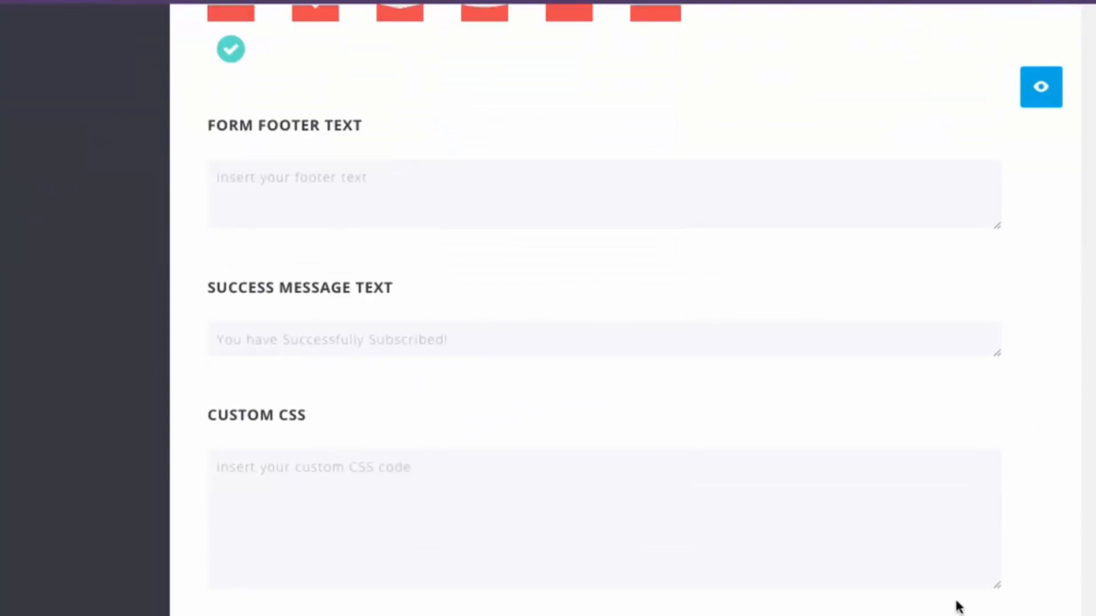
{"action": "left_click", "coordinate": [947, 614]}
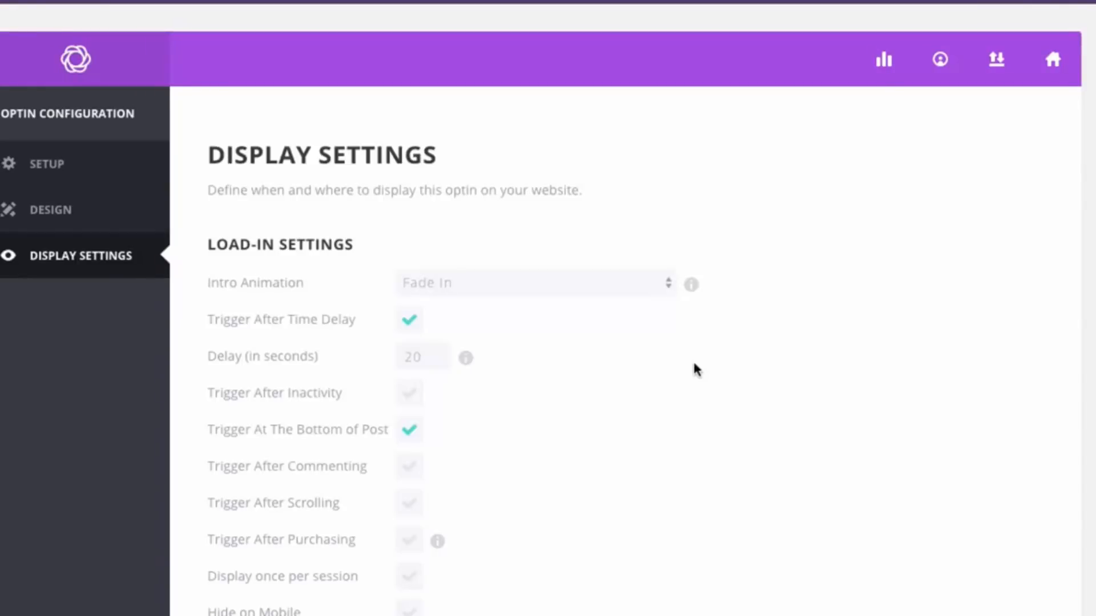
Set the Popup optin to display on pages instead of posts, then save and exit.
{"action": "scroll", "coordinate": [799, 373], "scroll_direction": "down", "scroll_amount": 3}
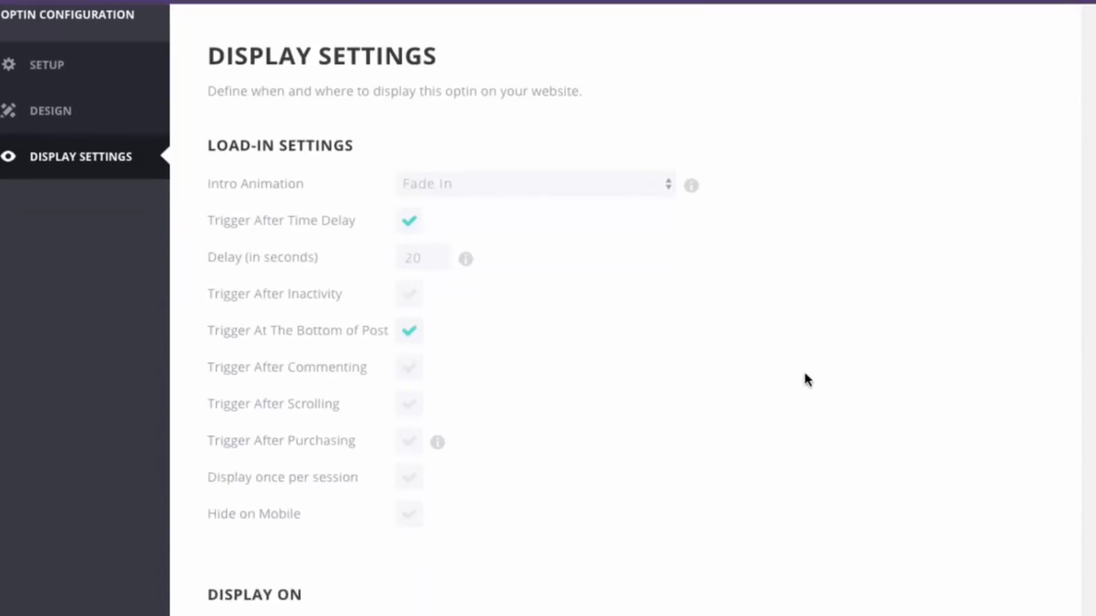
{"action": "scroll", "coordinate": [812, 379], "scroll_direction": "up", "scroll_amount": 3}
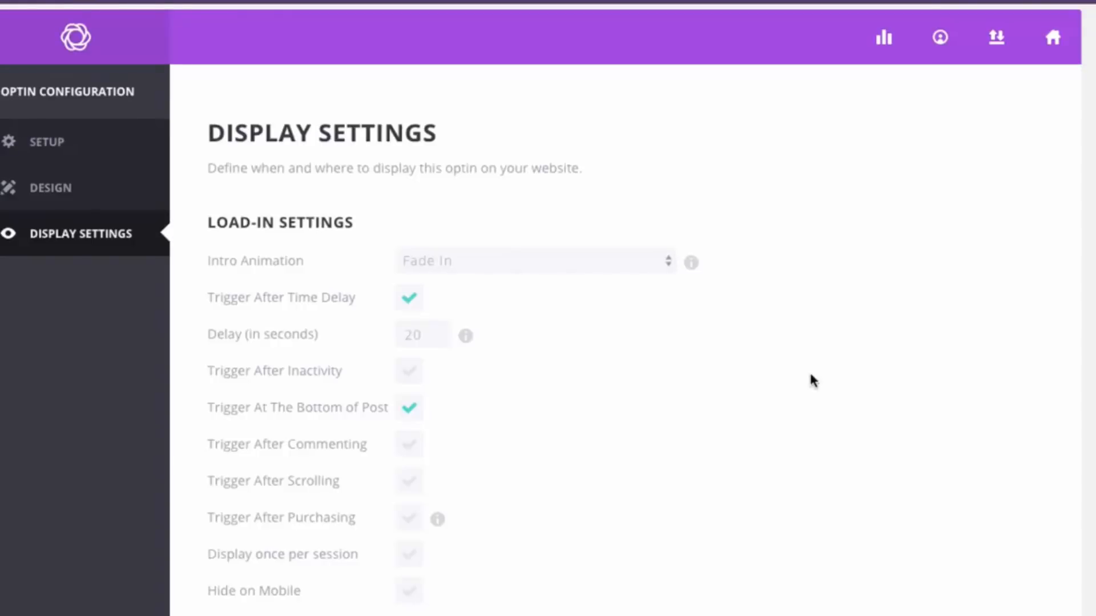
{"action": "scroll", "coordinate": [811, 375], "scroll_direction": "down", "scroll_amount": 6}
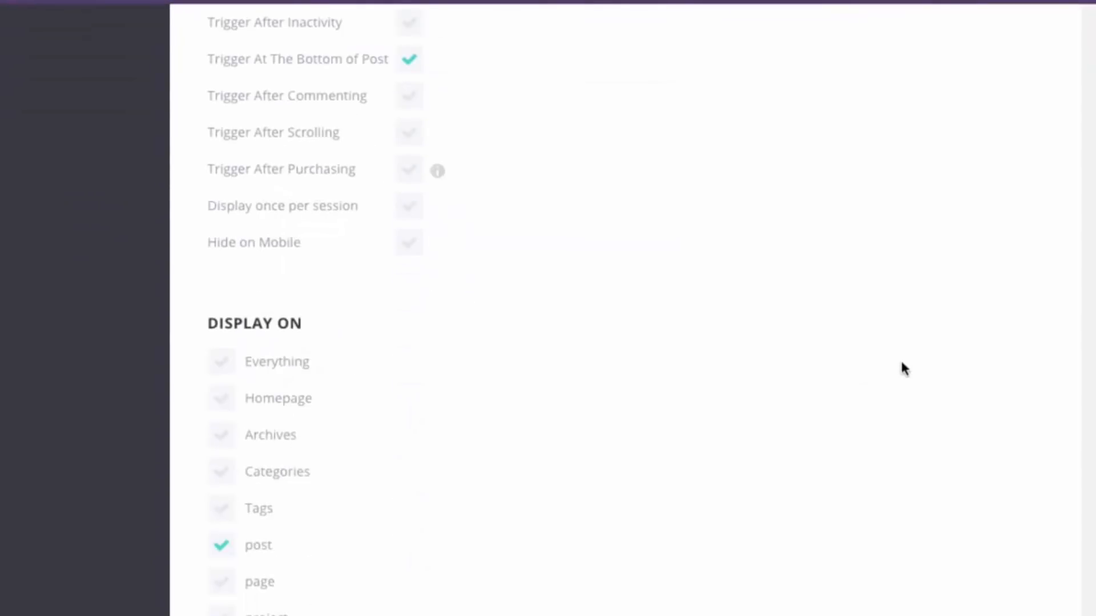
{"action": "left_click", "coordinate": [223, 546]}
{"action": "left_click", "coordinate": [224, 582]}
{"action": "left_click", "coordinate": [275, 547]}
{"action": "scroll", "coordinate": [628, 491], "scroll_direction": "down", "scroll_amount": 2}
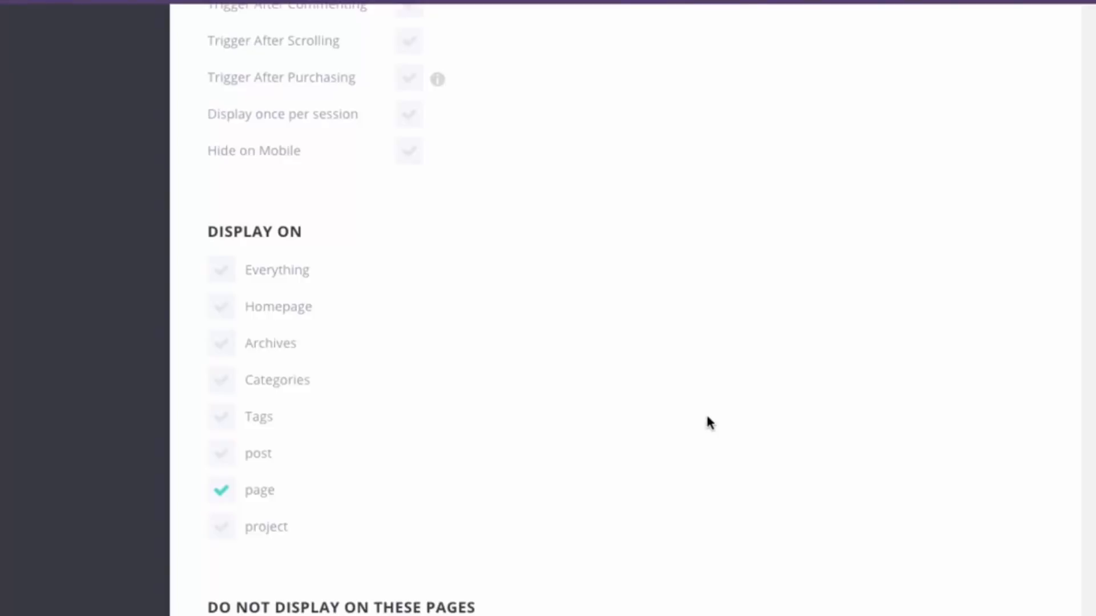
{"action": "scroll", "coordinate": [707, 418], "scroll_direction": "down", "scroll_amount": 8}
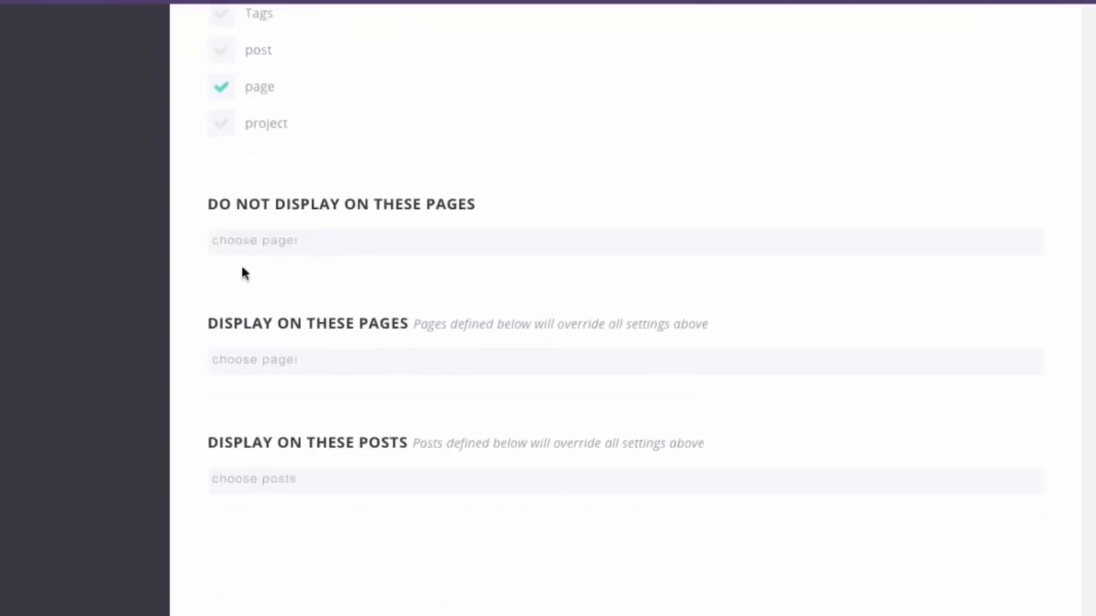
{"action": "scroll", "coordinate": [370, 343], "scroll_direction": "down", "scroll_amount": 3}
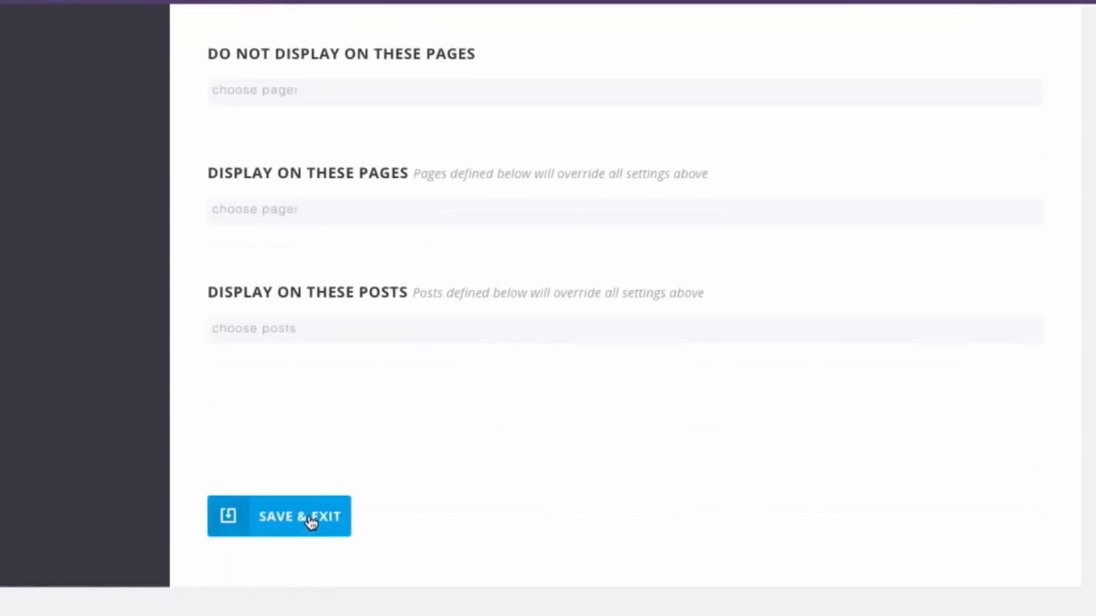
{"action": "left_click", "coordinate": [311, 523]}
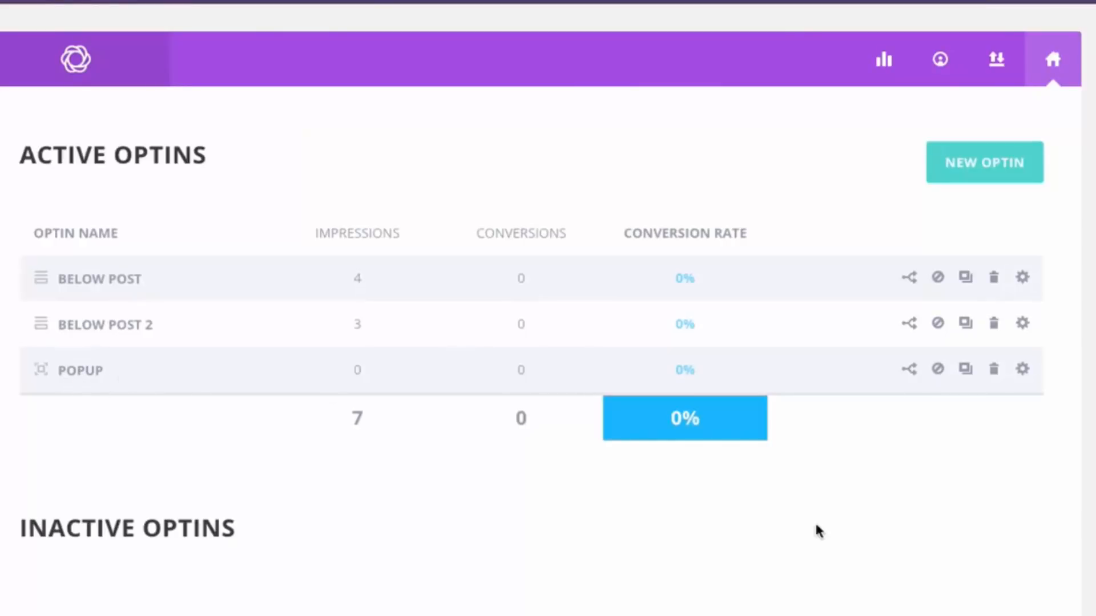
Visit the site's homepage, reach the end of the page to trigger the pop up, and close it.
{"action": "mouse_move", "coordinate": [48, 8]}
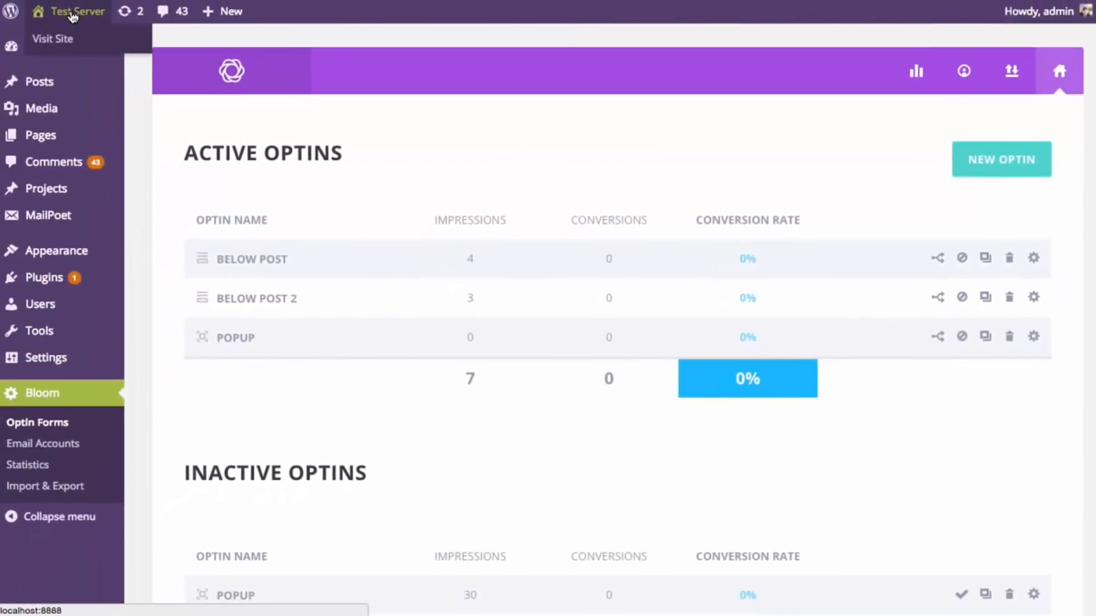
{"action": "left_click", "coordinate": [73, 12]}
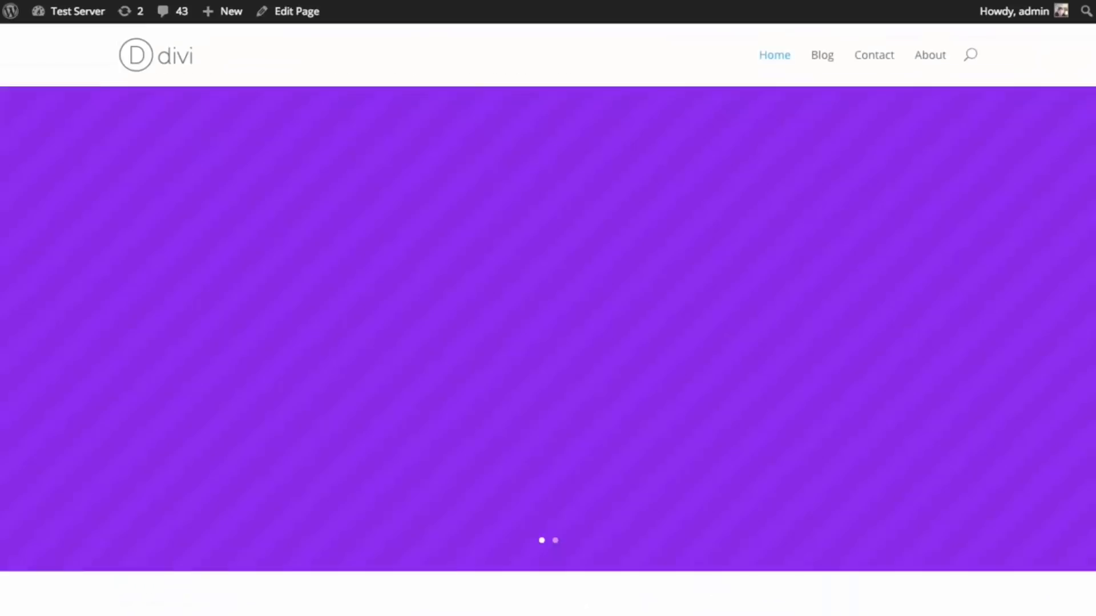
{"action": "scroll", "coordinate": [618, 233], "scroll_direction": "down", "scroll_amount": 9}
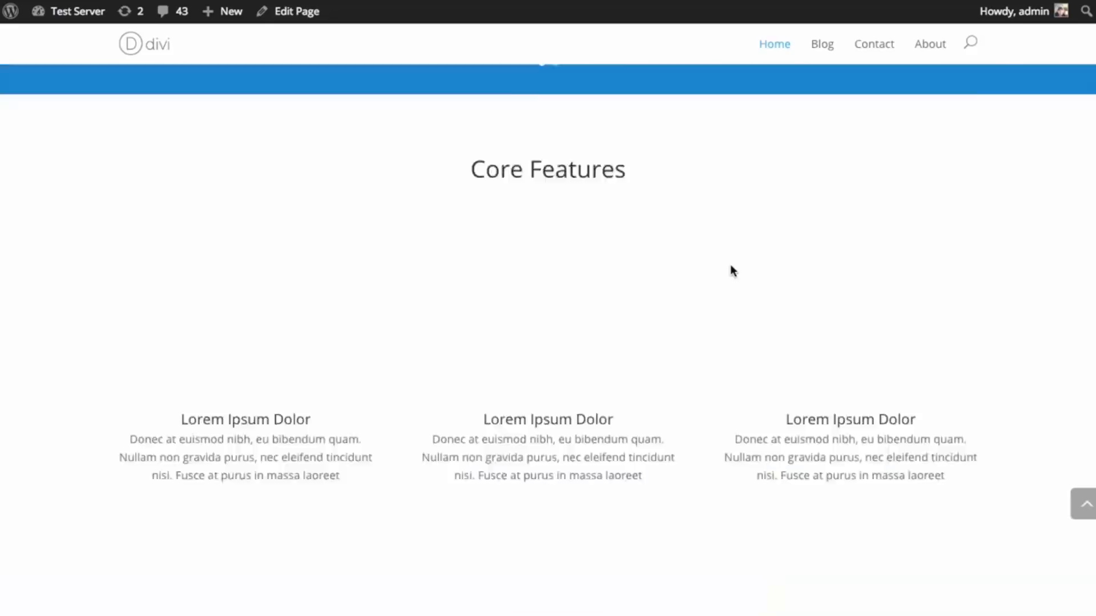
{"action": "scroll", "coordinate": [730, 268], "scroll_direction": "down", "scroll_amount": 10}
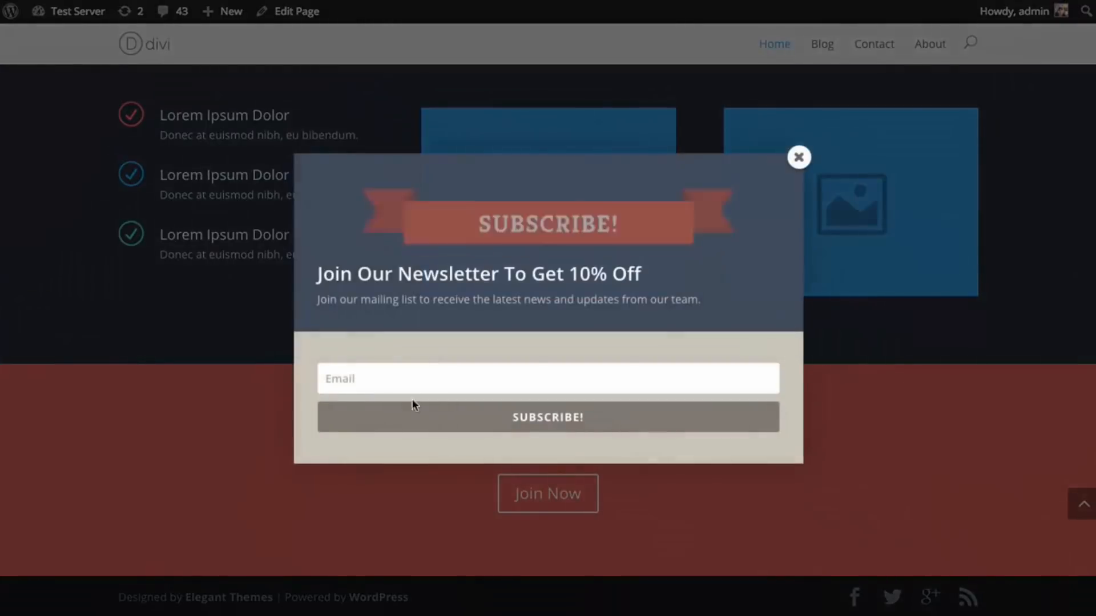
{"action": "scroll", "coordinate": [482, 308], "scroll_direction": "up", "scroll_amount": 15}
{"action": "scroll", "coordinate": [516, 296], "scroll_direction": "down", "scroll_amount": 8}
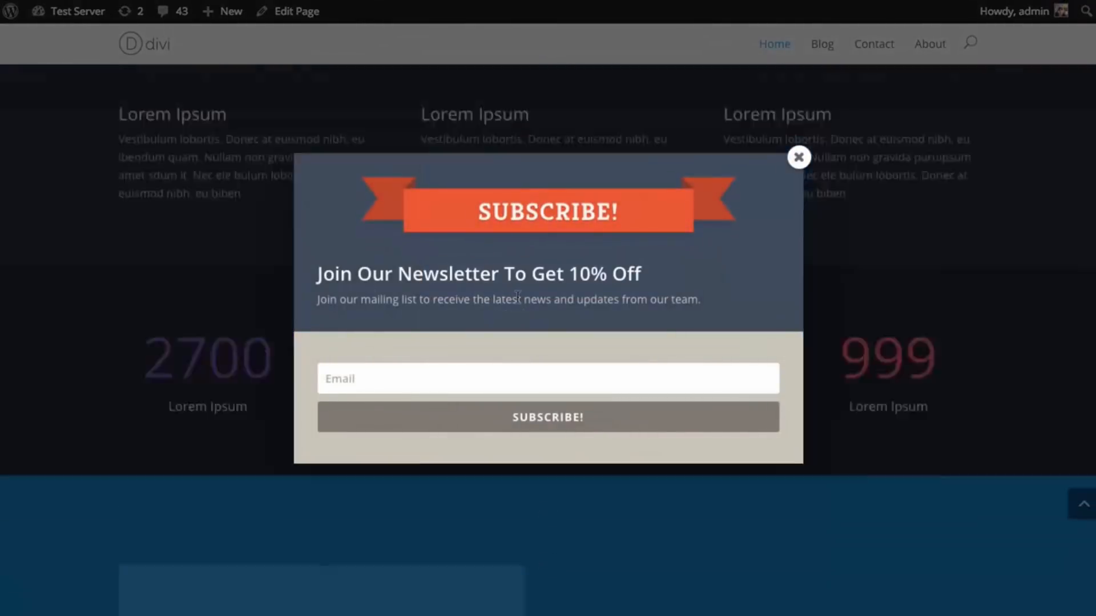
{"action": "scroll", "coordinate": [692, 211], "scroll_direction": "up", "scroll_amount": 6}
{"action": "left_click", "coordinate": [798, 157]}
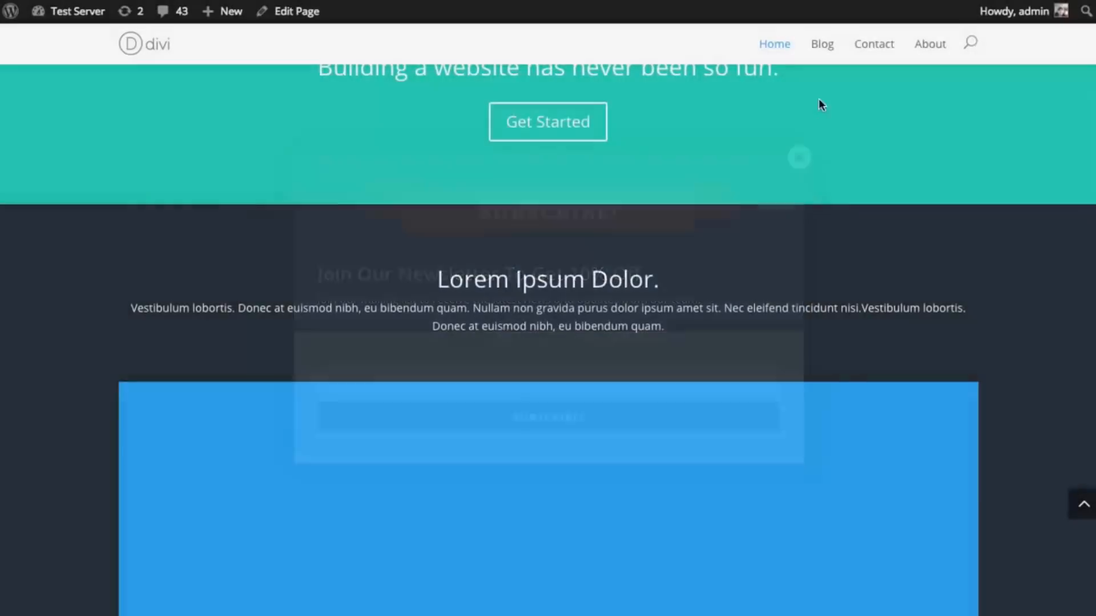
Open the blog post "Meet The Car Of The Future" and check the optin form below its content.
{"action": "left_click", "coordinate": [825, 45]}
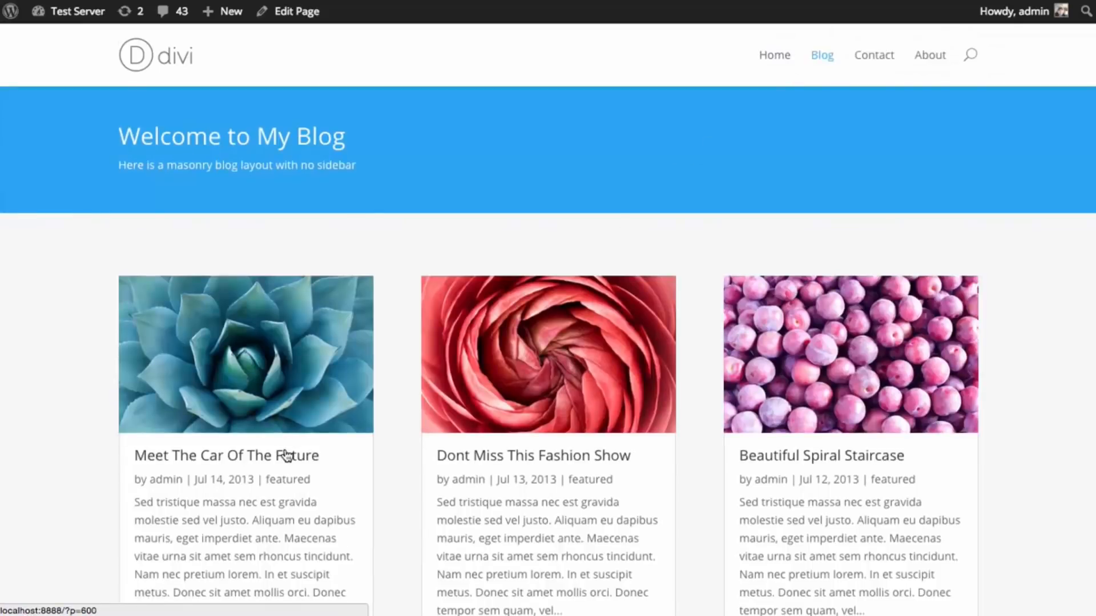
{"action": "left_click", "coordinate": [287, 455]}
{"action": "scroll", "coordinate": [890, 242], "scroll_direction": "down", "scroll_amount": 20}
{"action": "scroll", "coordinate": [303, 283], "scroll_direction": "up", "scroll_amount": 10}
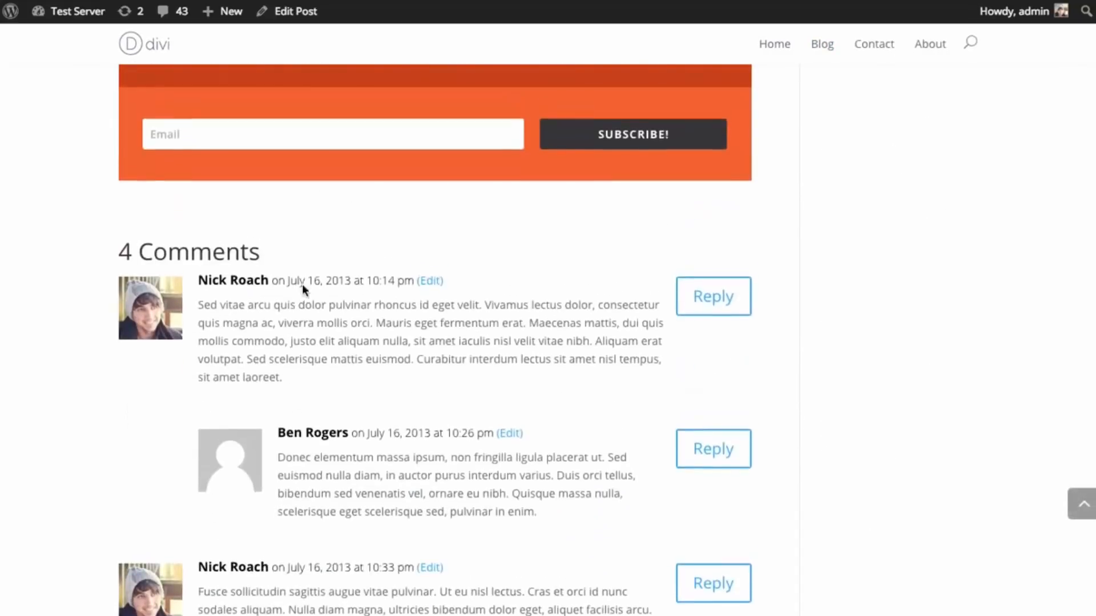
{"action": "scroll", "coordinate": [303, 290], "scroll_direction": "up", "scroll_amount": 5}
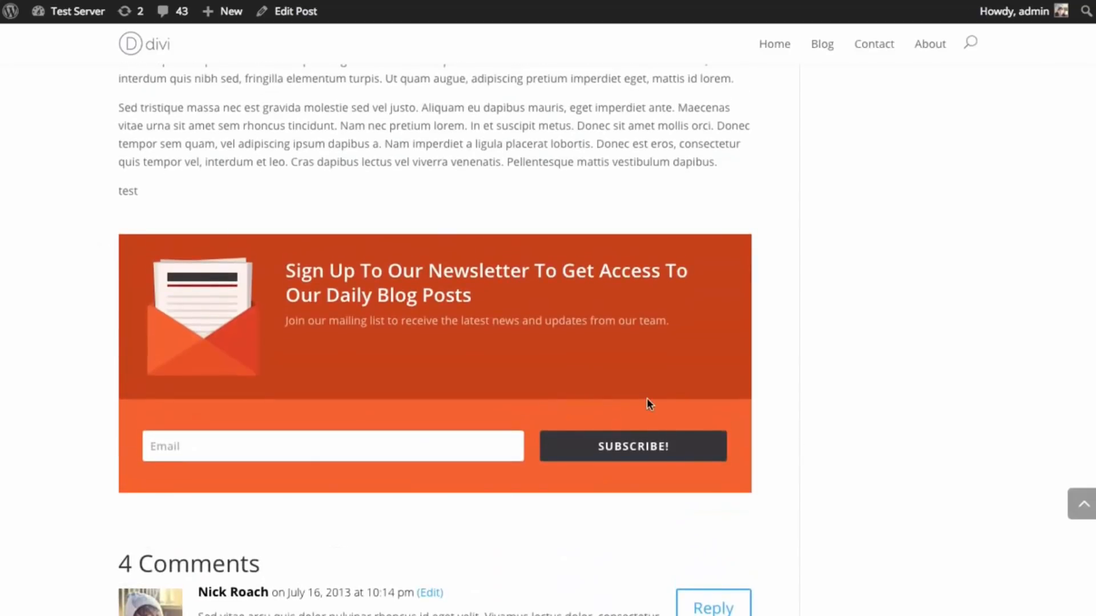
{"action": "scroll", "coordinate": [821, 382], "scroll_direction": "up", "scroll_amount": 5}
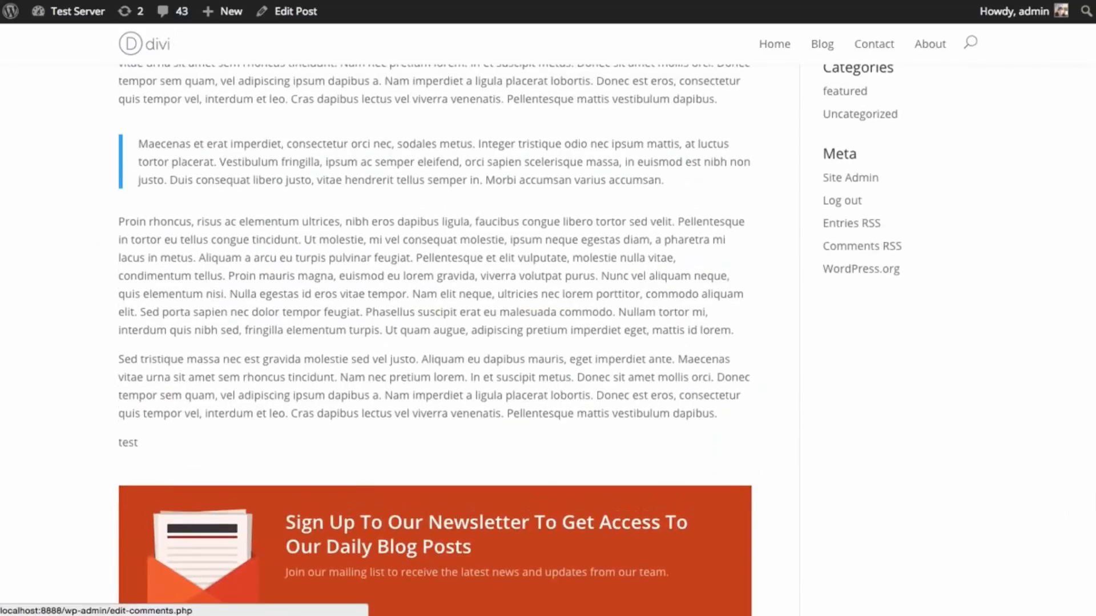
Return to the site's homepage and trigger the pop up again at the end of the page.
{"action": "left_click", "coordinate": [143, 42]}
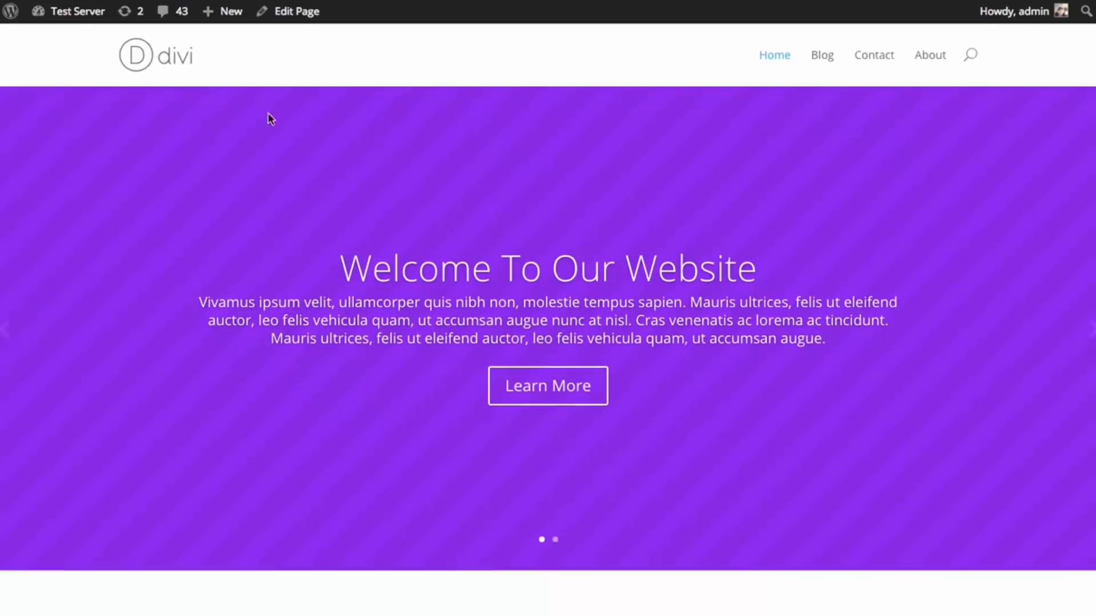
{"action": "scroll", "coordinate": [469, 232], "scroll_direction": "down", "scroll_amount": 20}
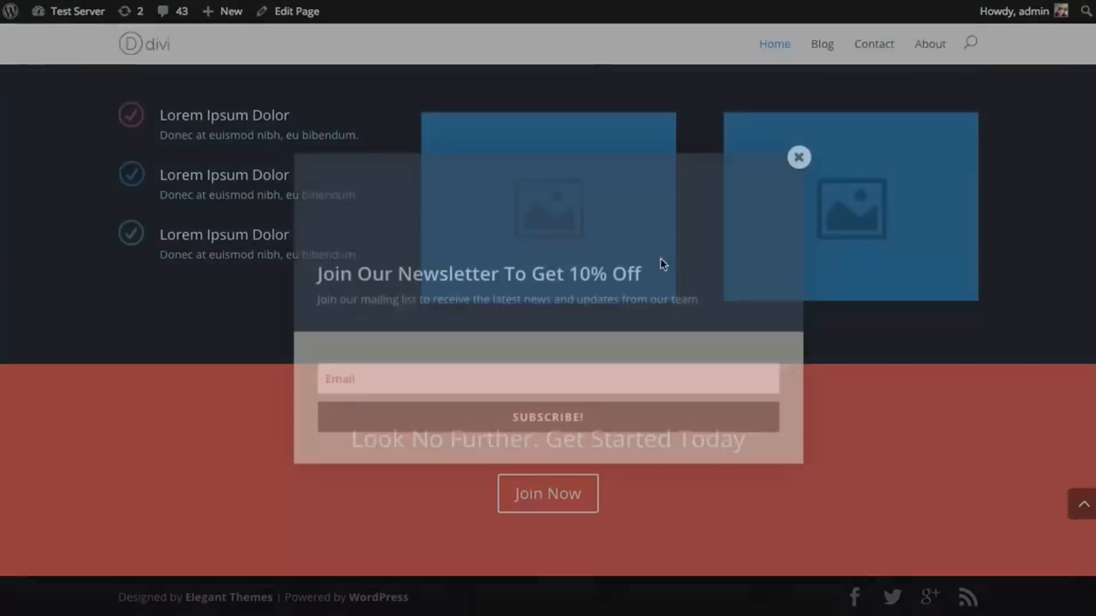
{"action": "scroll", "coordinate": [677, 268], "scroll_direction": "up", "scroll_amount": 15}
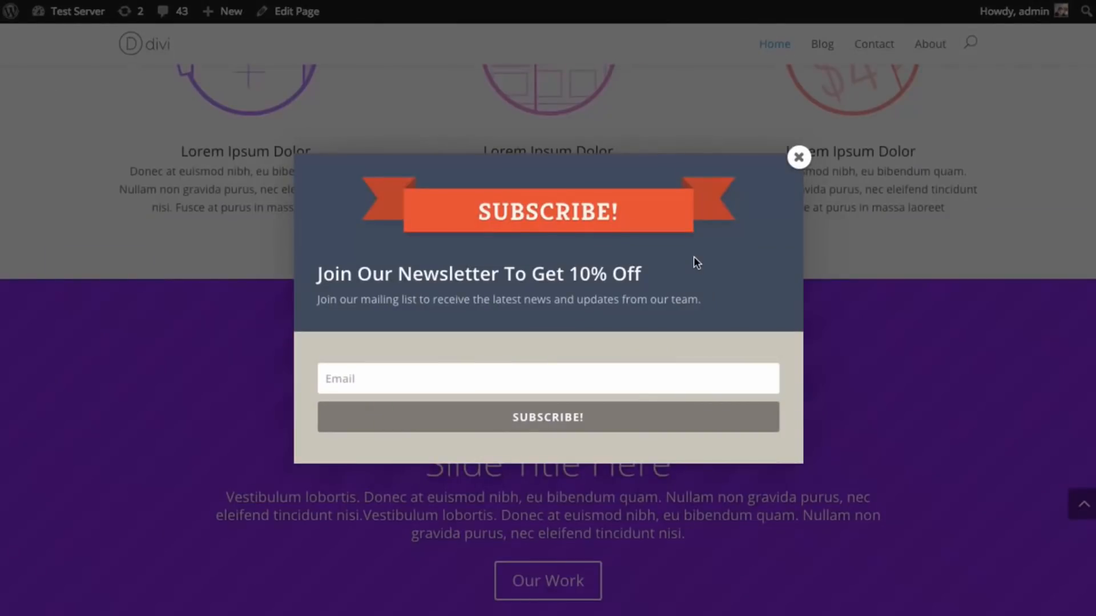
{"action": "scroll", "coordinate": [693, 255], "scroll_direction": "up", "scroll_amount": 8}
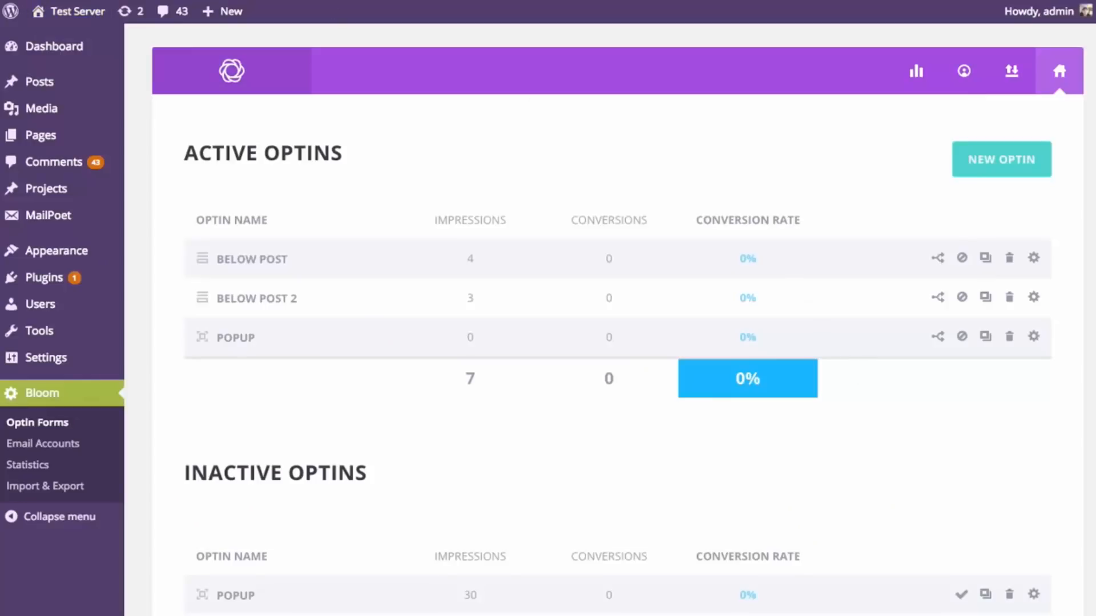
Reopen the active Popup optin's display settings in Bloom and set its intro animation to Flip.
{"action": "left_click", "coordinate": [1034, 336]}
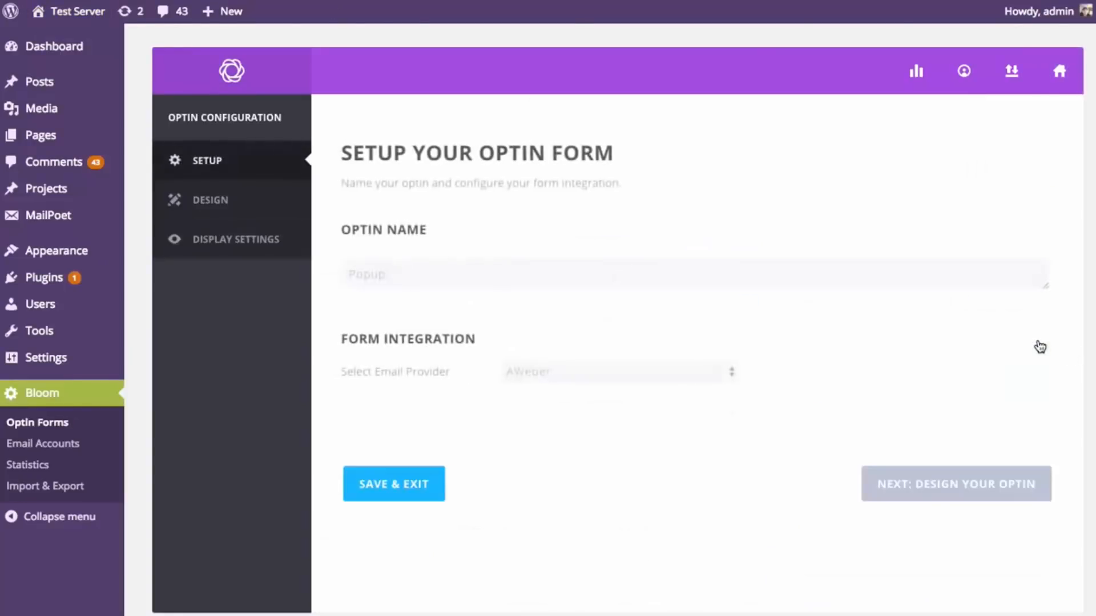
{"action": "left_click", "coordinate": [260, 242]}
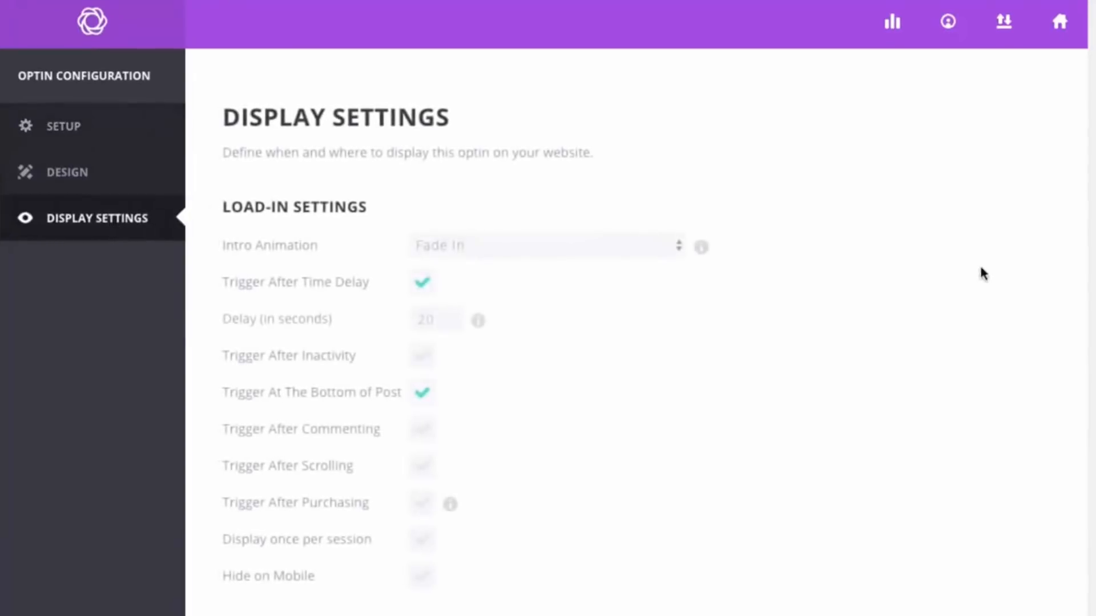
{"action": "scroll", "coordinate": [966, 252], "scroll_direction": "down", "scroll_amount": 3}
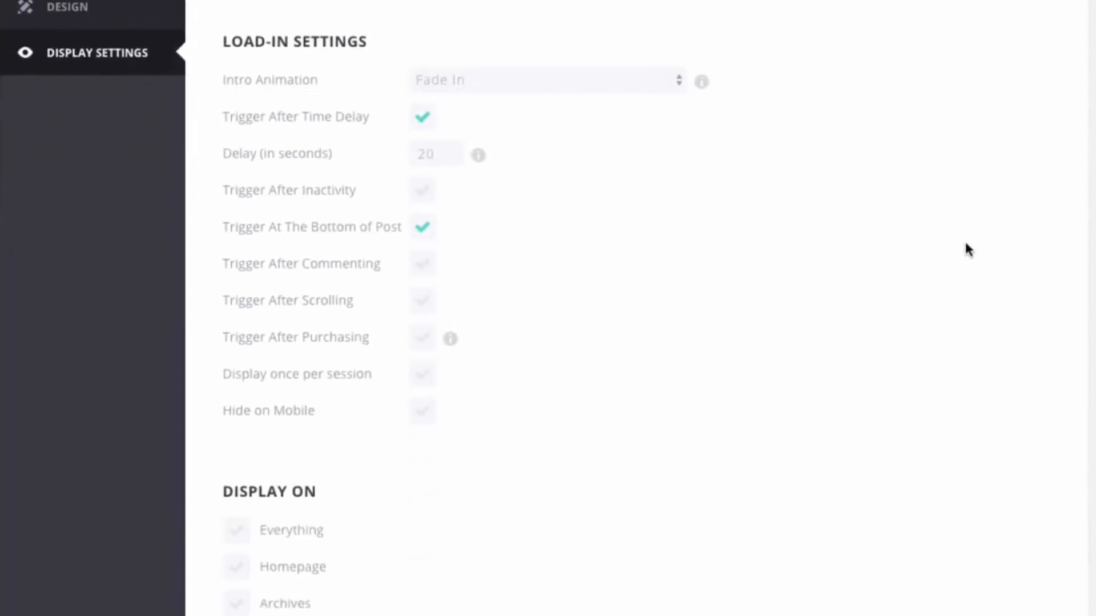
{"action": "scroll", "coordinate": [968, 250], "scroll_direction": "up", "scroll_amount": 3}
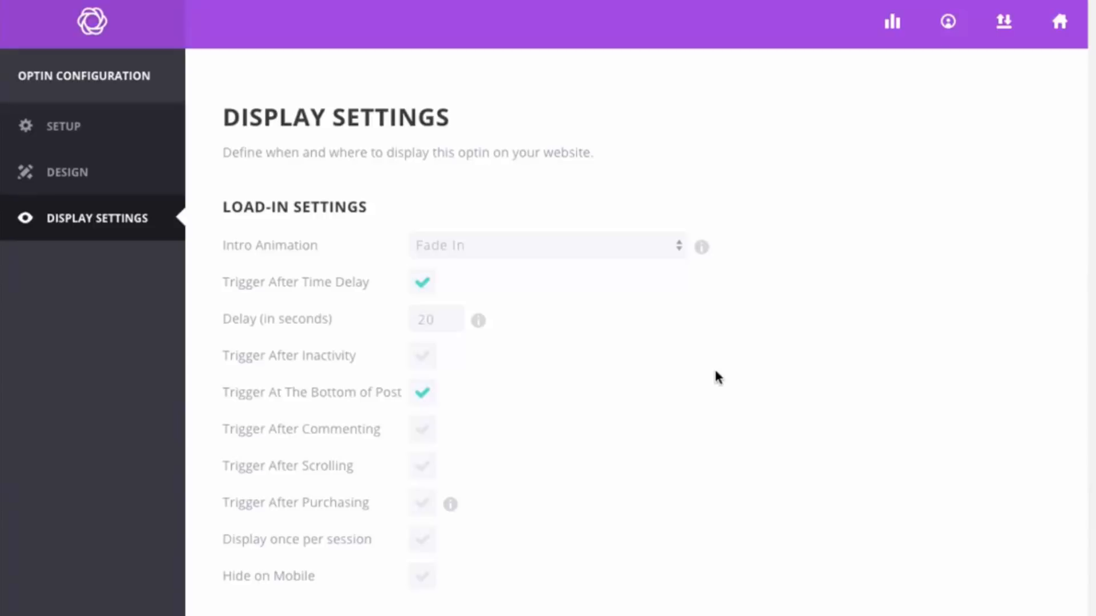
{"action": "left_click", "coordinate": [527, 250]}
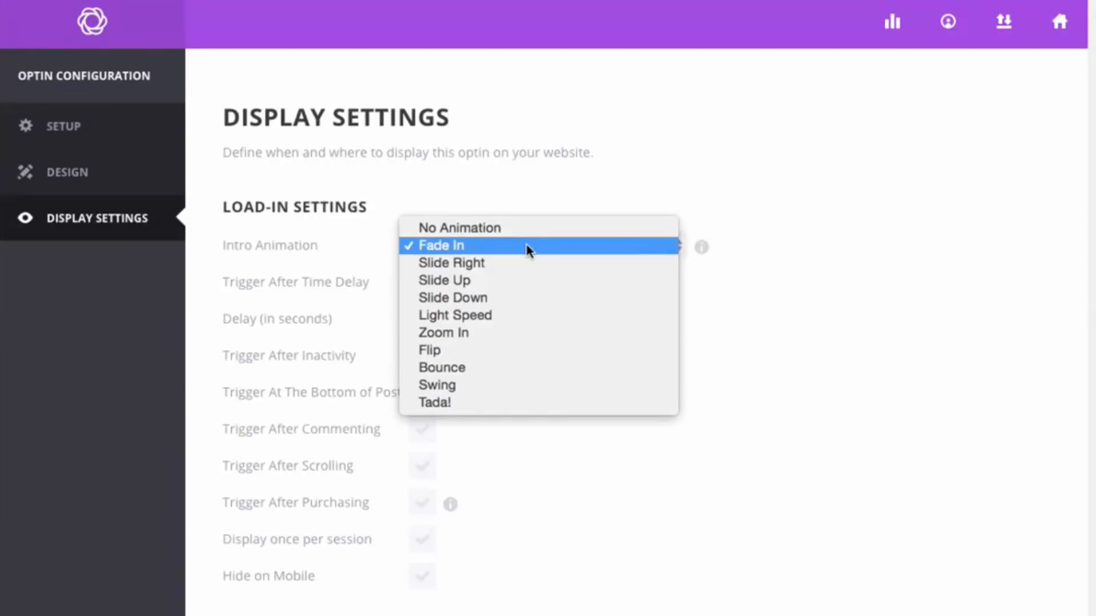
{"action": "left_click", "coordinate": [461, 351]}
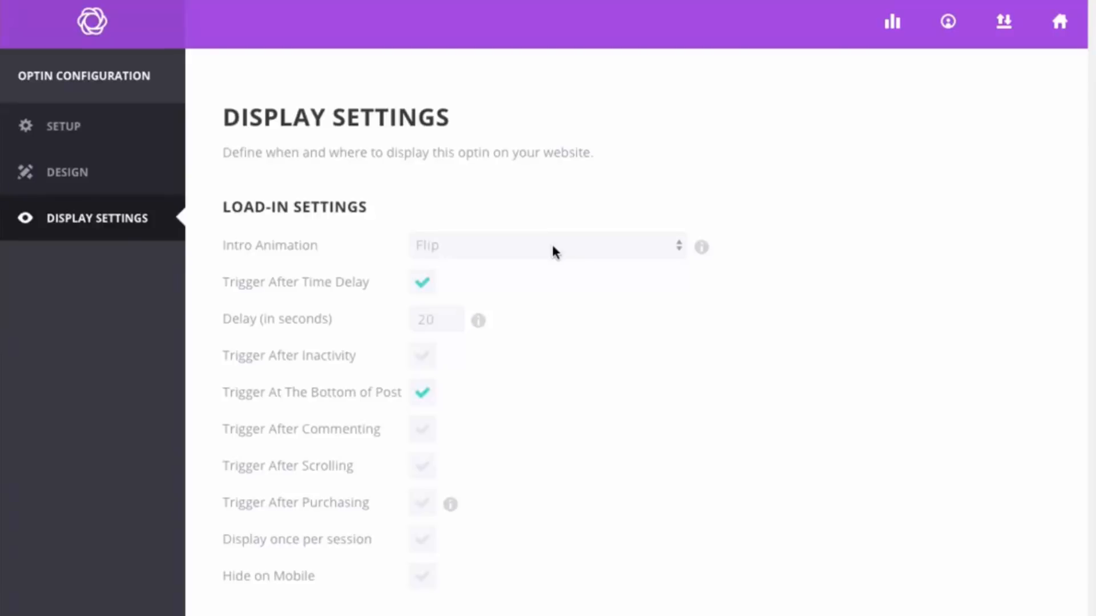
Set the Popup optin's time delay to 2 seconds, then save and exit.
{"action": "double_click", "coordinate": [434, 320]}
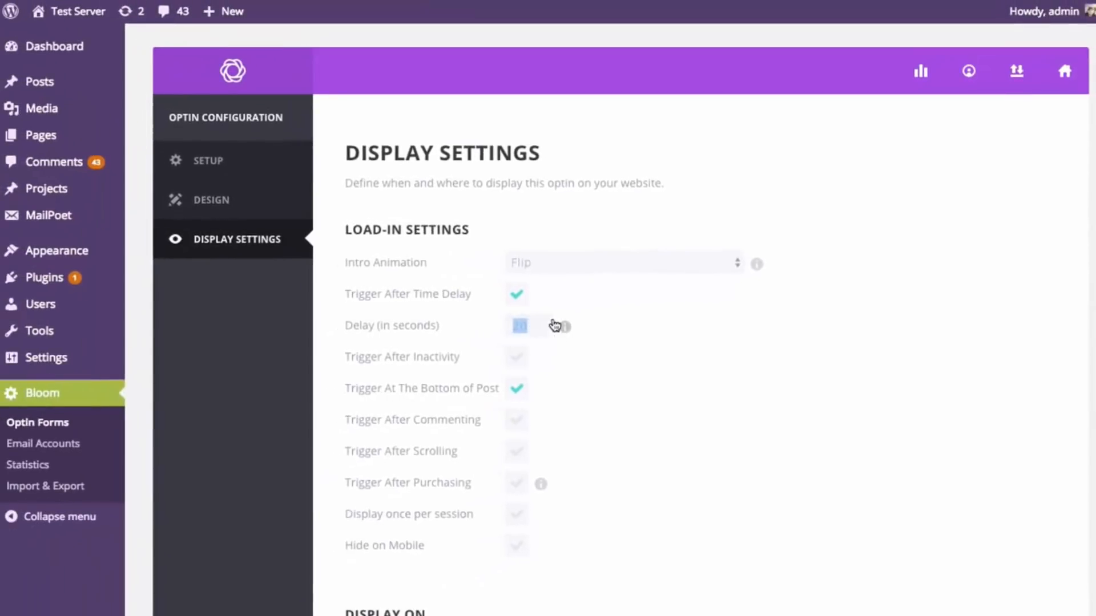
{"action": "type", "text": "2"}
{"action": "scroll", "coordinate": [737, 362], "scroll_direction": "down", "scroll_amount": 15}
{"action": "left_click", "coordinate": [433, 425]}
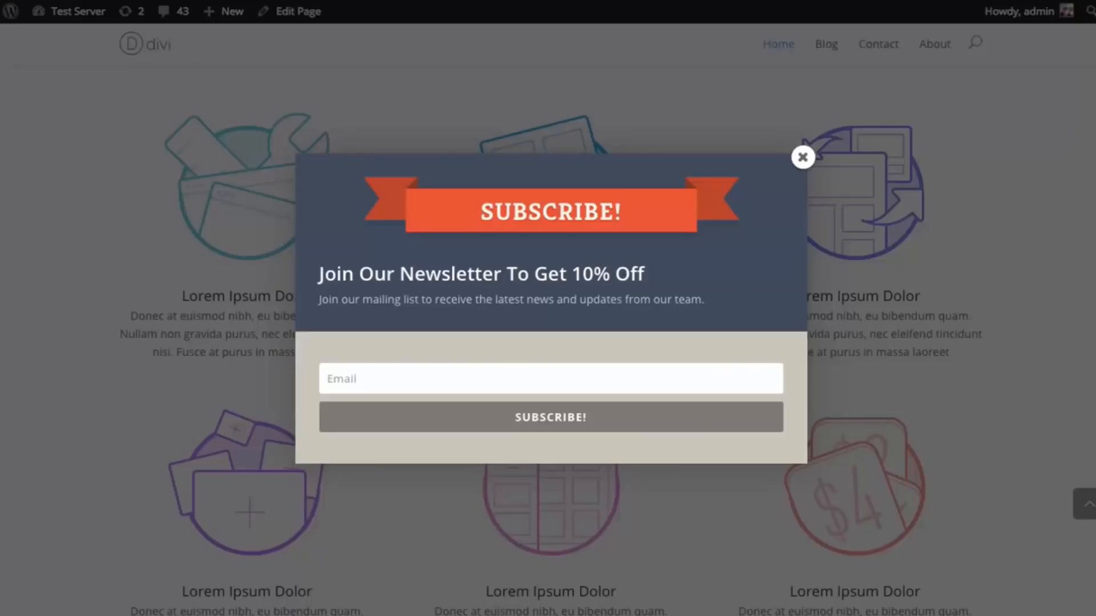
Reload the homepage and watch how the pop up loads with its new animation and delay.
{"action": "key", "text": "F5"}
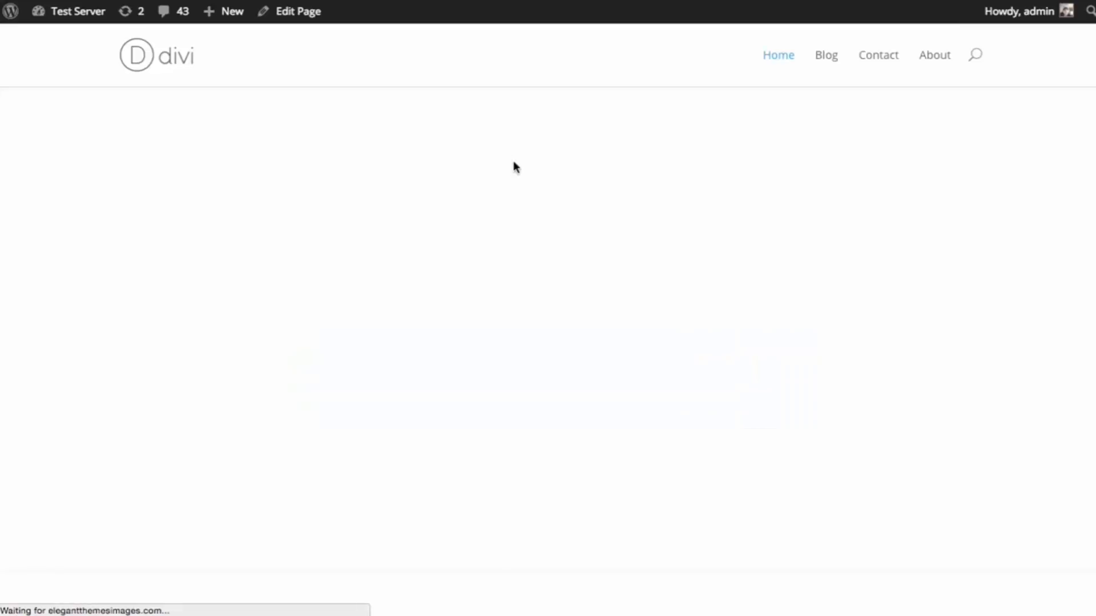
{"action": "scroll", "coordinate": [516, 170], "scroll_direction": "down", "scroll_amount": 6}
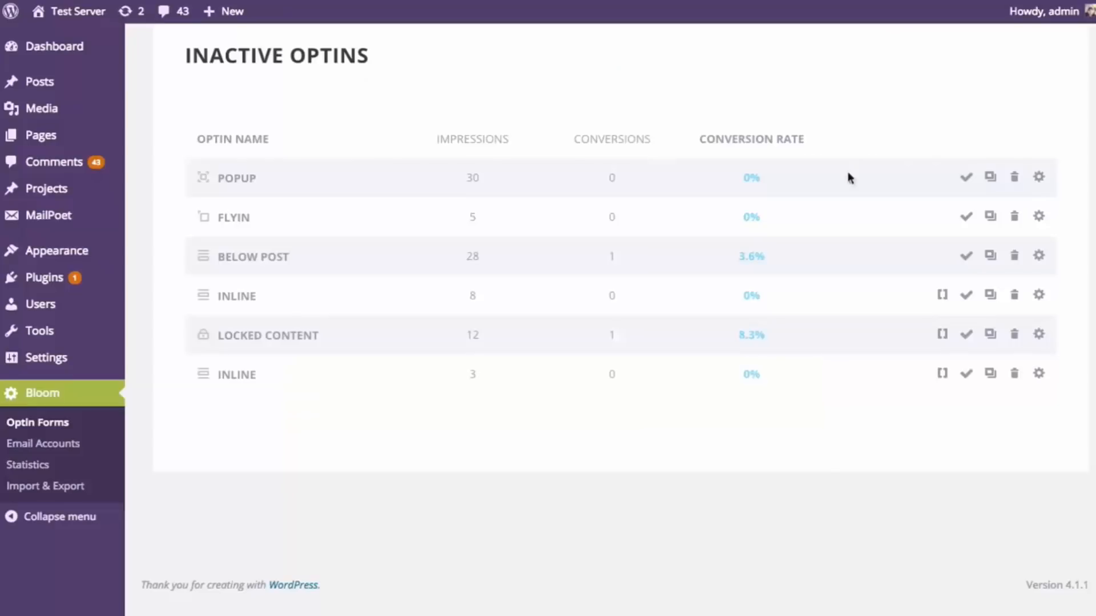
Reopen the active Popup optin's display settings and turn off Trigger After Time Delay.
{"action": "scroll", "coordinate": [1025, 181], "scroll_direction": "up", "scroll_amount": 7}
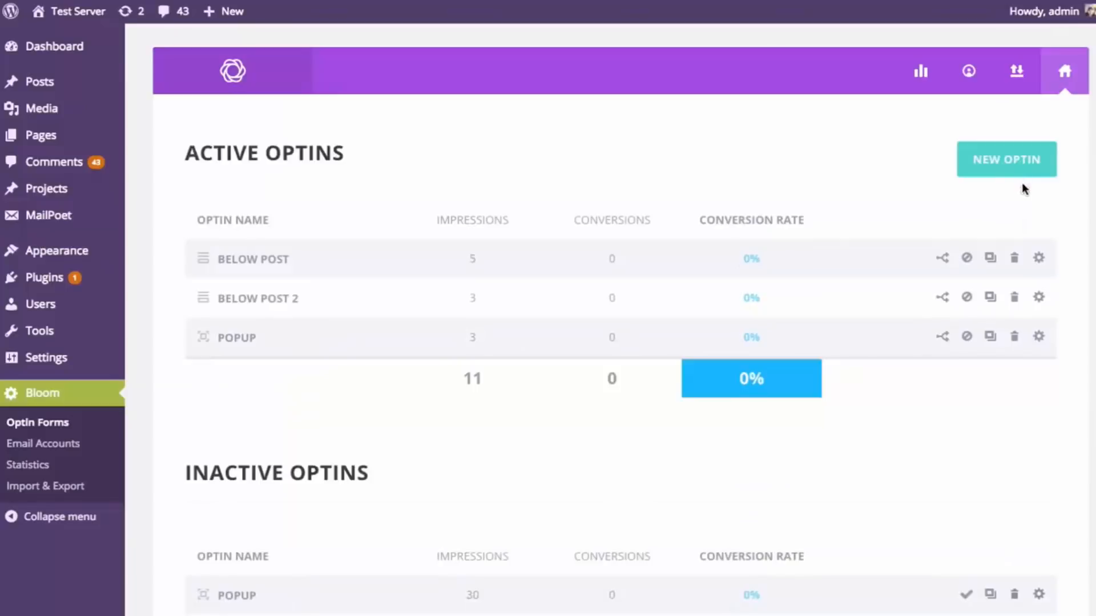
{"action": "left_click", "coordinate": [1039, 336]}
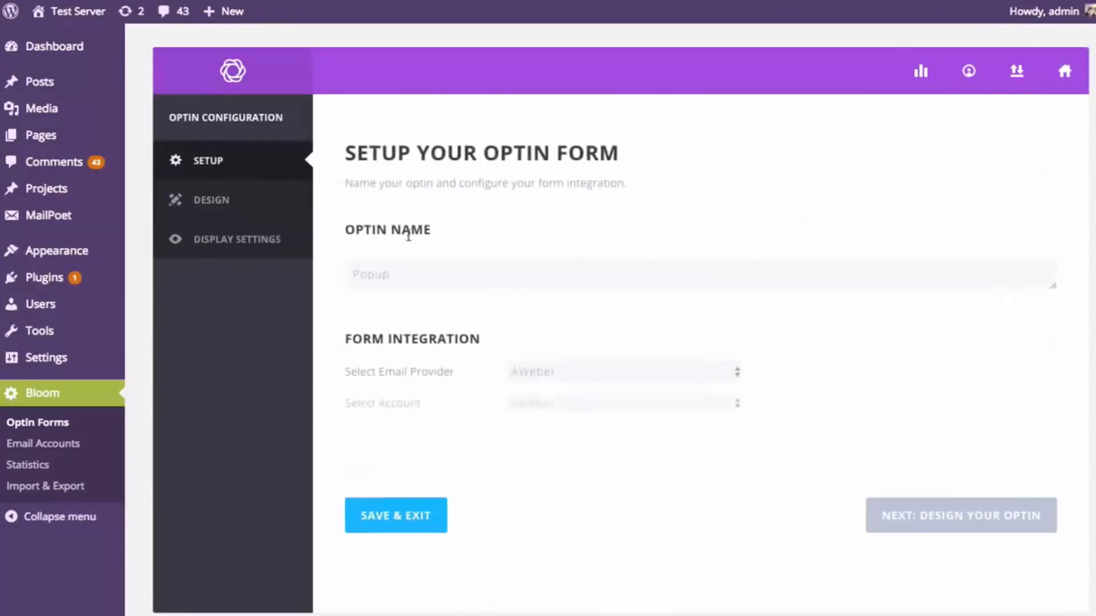
{"action": "left_click", "coordinate": [253, 241]}
{"action": "scroll", "coordinate": [849, 242], "scroll_direction": "down", "scroll_amount": 1}
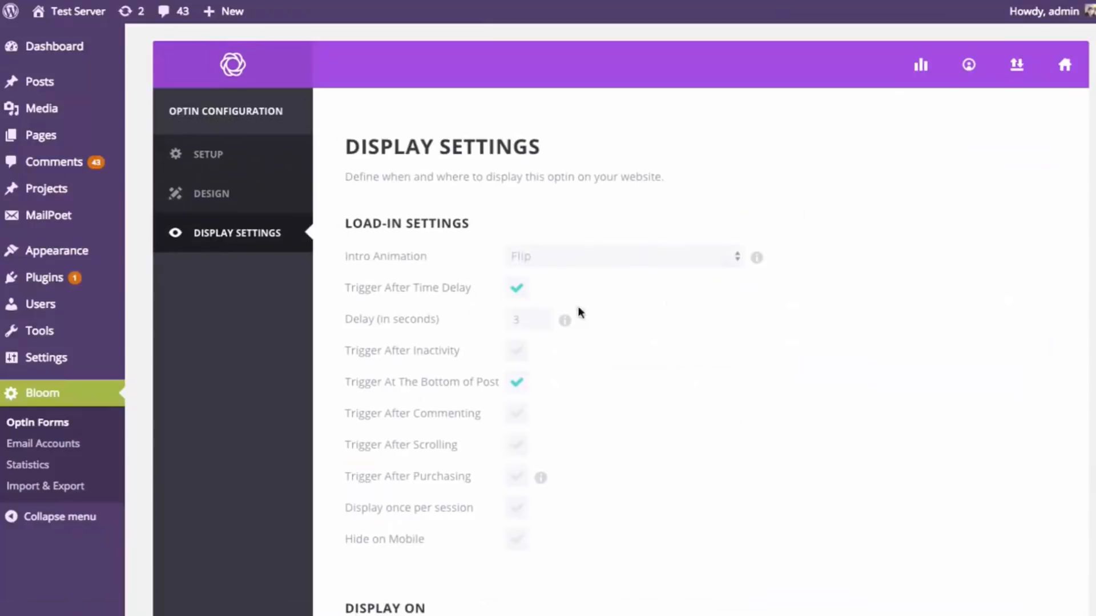
{"action": "double_click", "coordinate": [539, 317]}
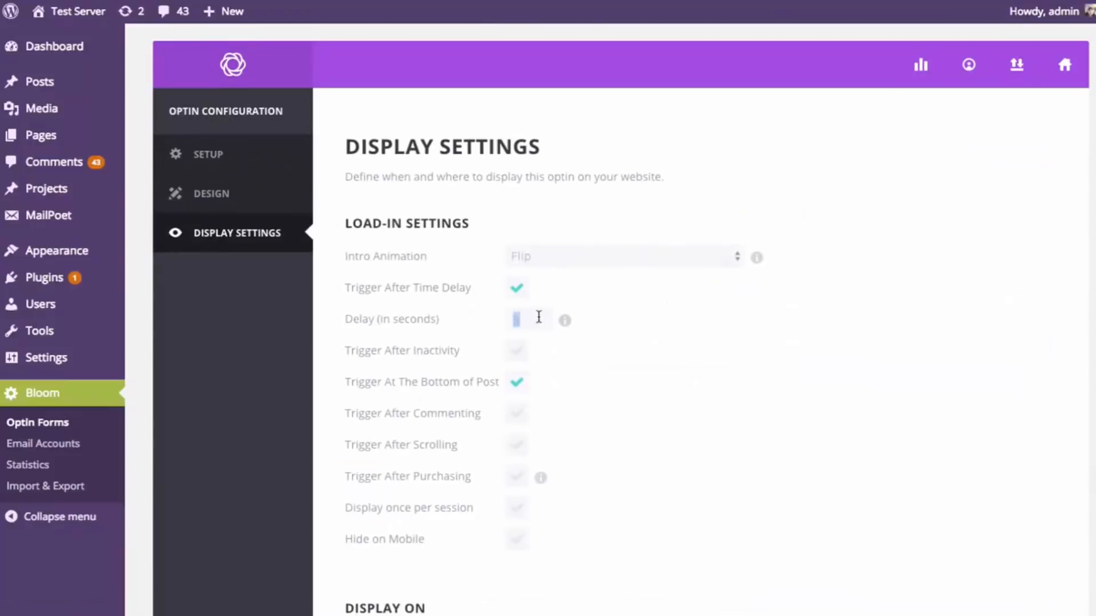
{"action": "left_click", "coordinate": [517, 288]}
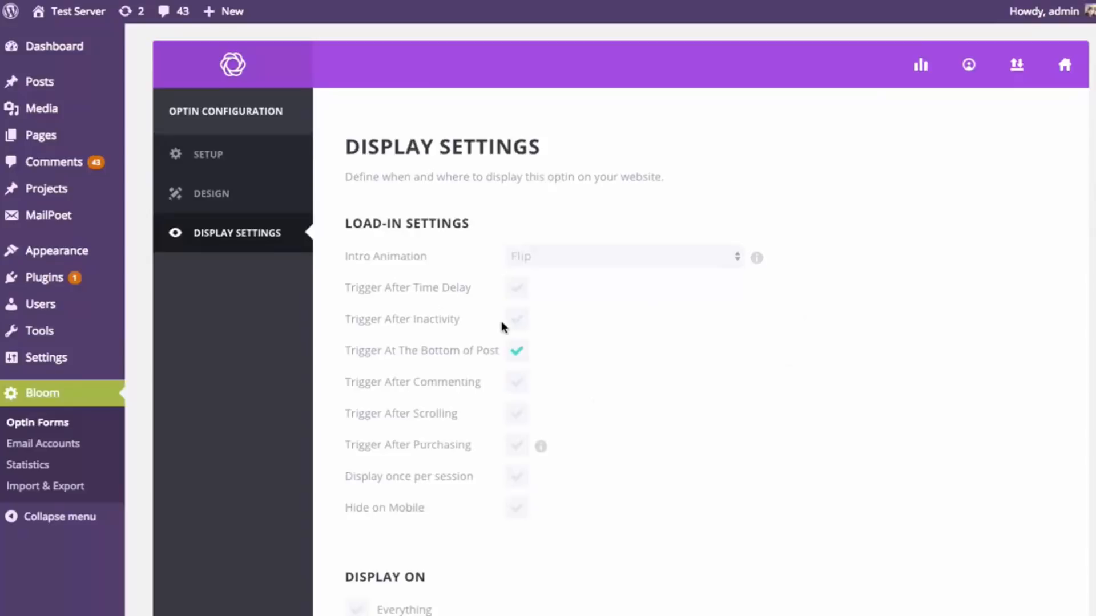
Try the Trigger After Inactivity option for the Popup optin, then switch it back off.
{"action": "left_click", "coordinate": [517, 321]}
{"action": "left_click", "coordinate": [518, 324]}
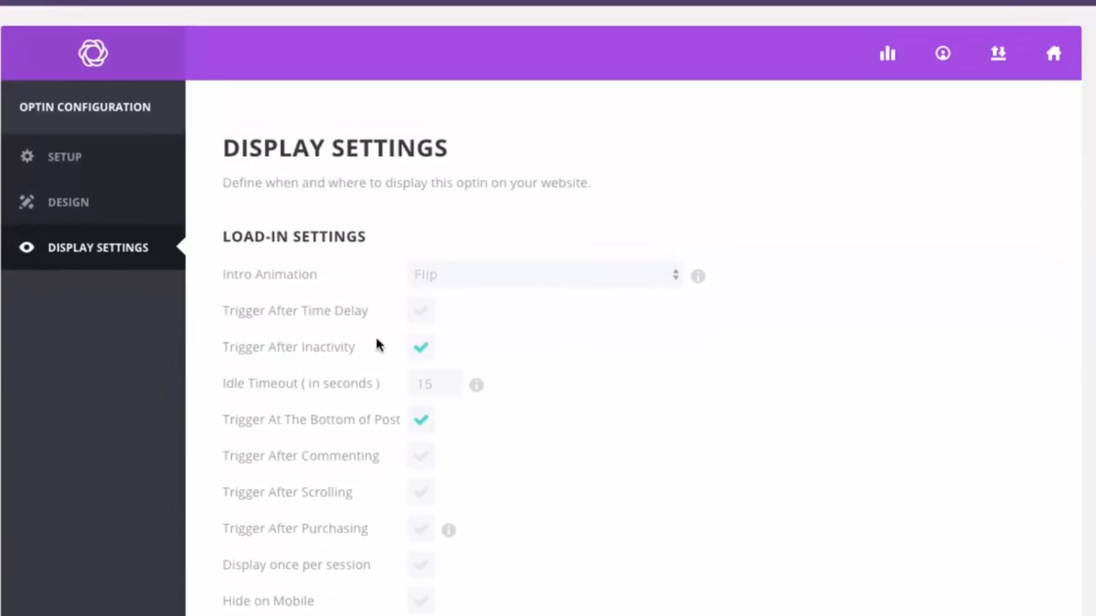
{"action": "left_click", "coordinate": [420, 347]}
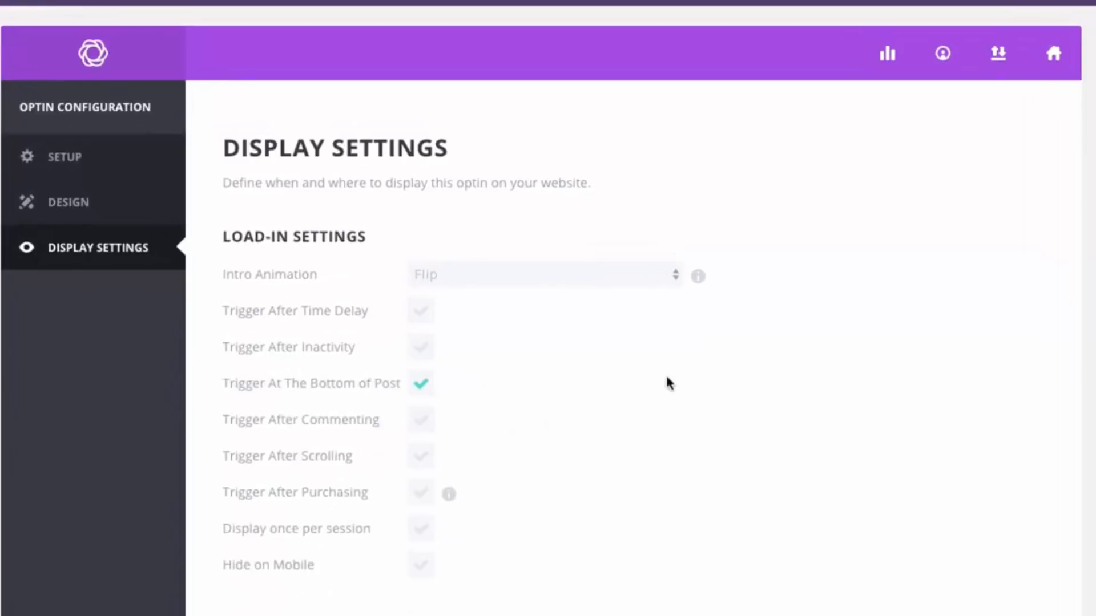
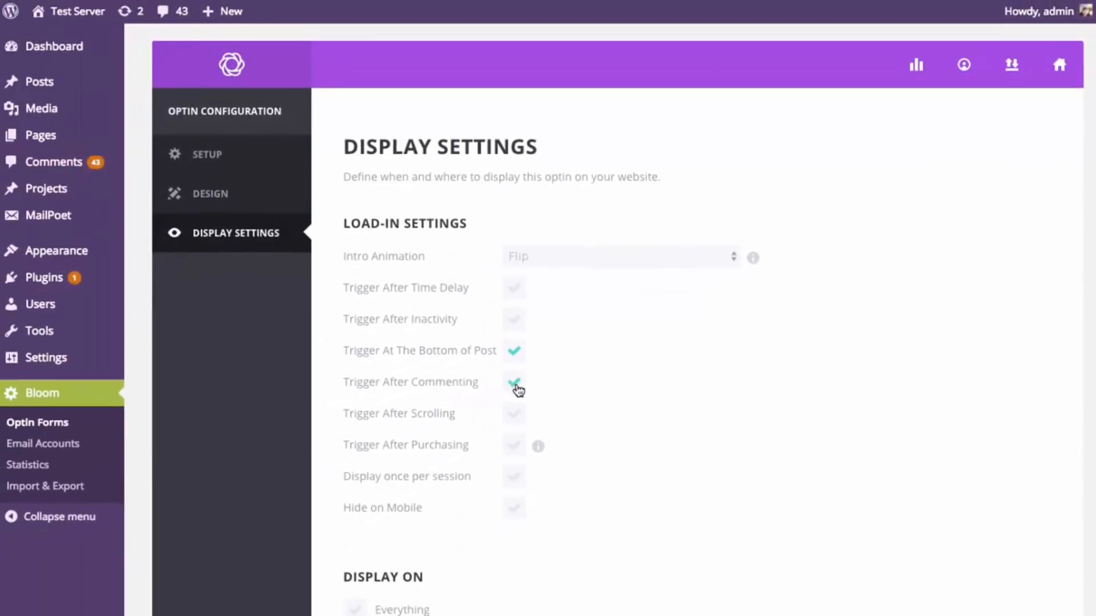
Enable Trigger After Commenting for the Popup optin, then save and exit.
{"action": "left_click", "coordinate": [514, 383]}
{"action": "scroll", "coordinate": [707, 374], "scroll_direction": "down", "scroll_amount": 10}
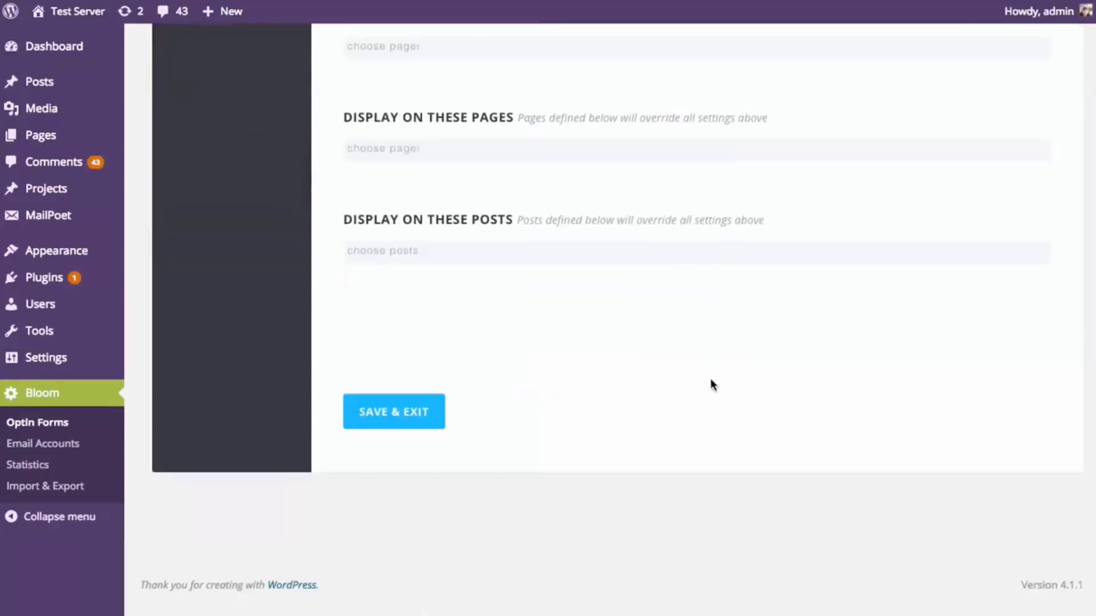
{"action": "left_click", "coordinate": [377, 411]}
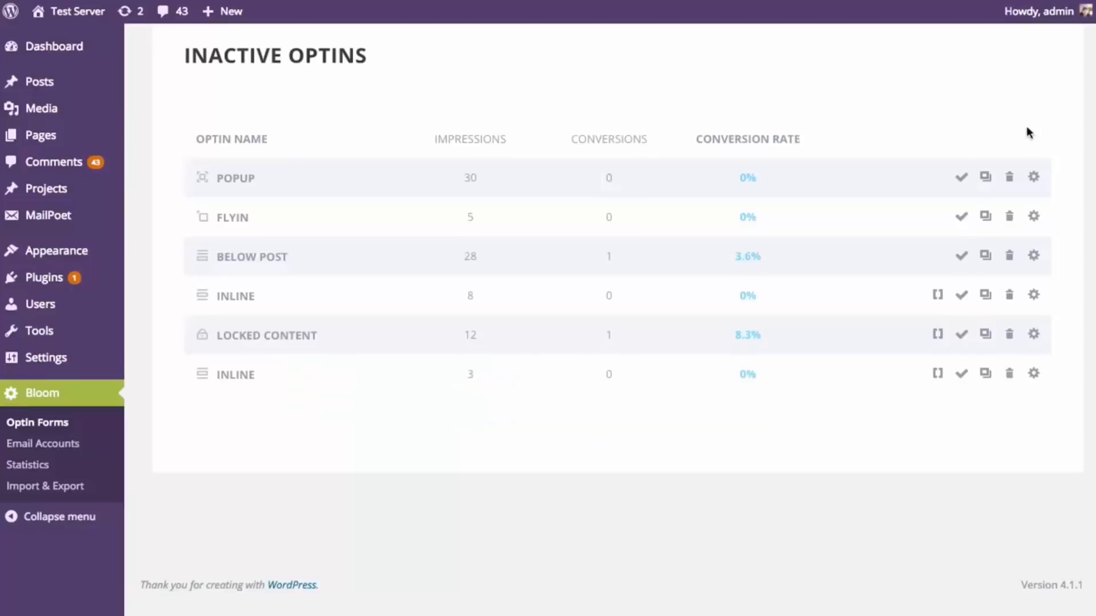
Reopen the active Popup optin's display settings, set it to display on posts and pages, then save and exit.
{"action": "scroll", "coordinate": [1026, 129], "scroll_direction": "up", "scroll_amount": 7}
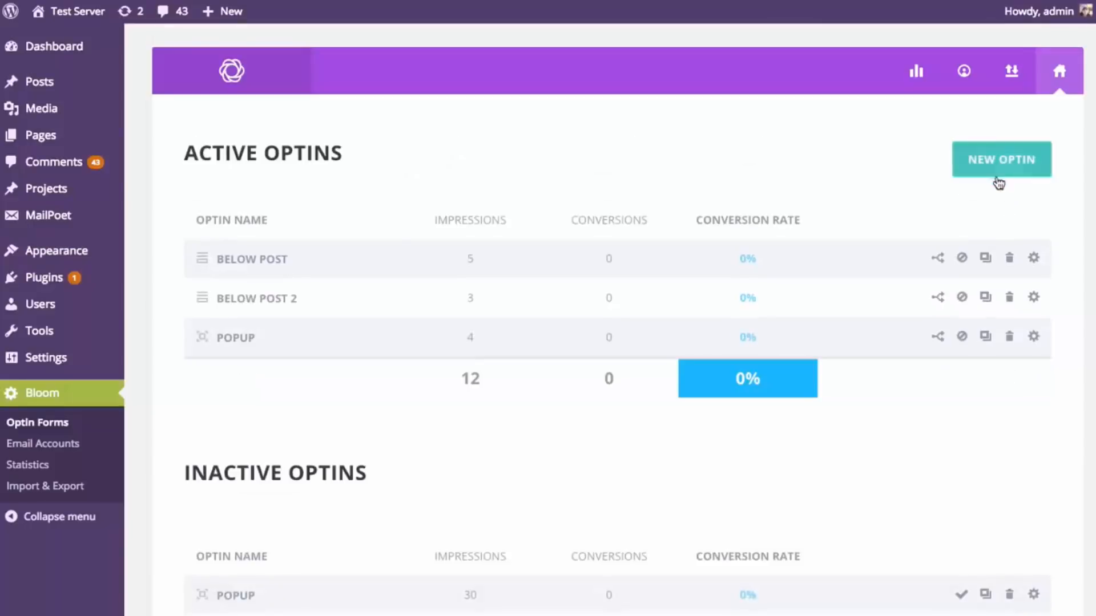
{"action": "left_click", "coordinate": [1034, 338]}
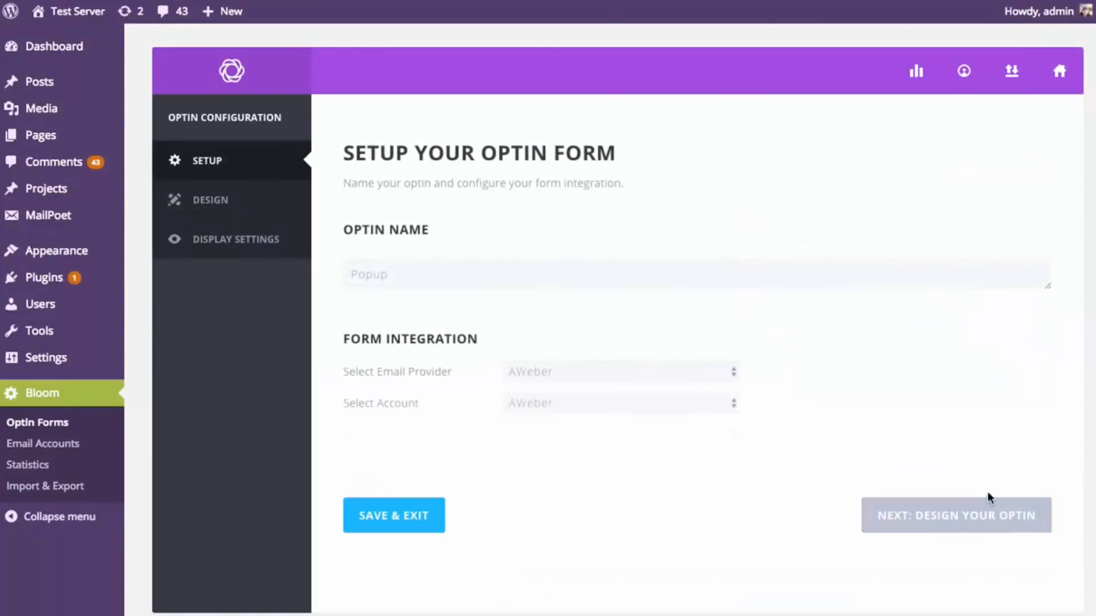
{"action": "left_click", "coordinate": [991, 513]}
{"action": "left_click", "coordinate": [289, 242]}
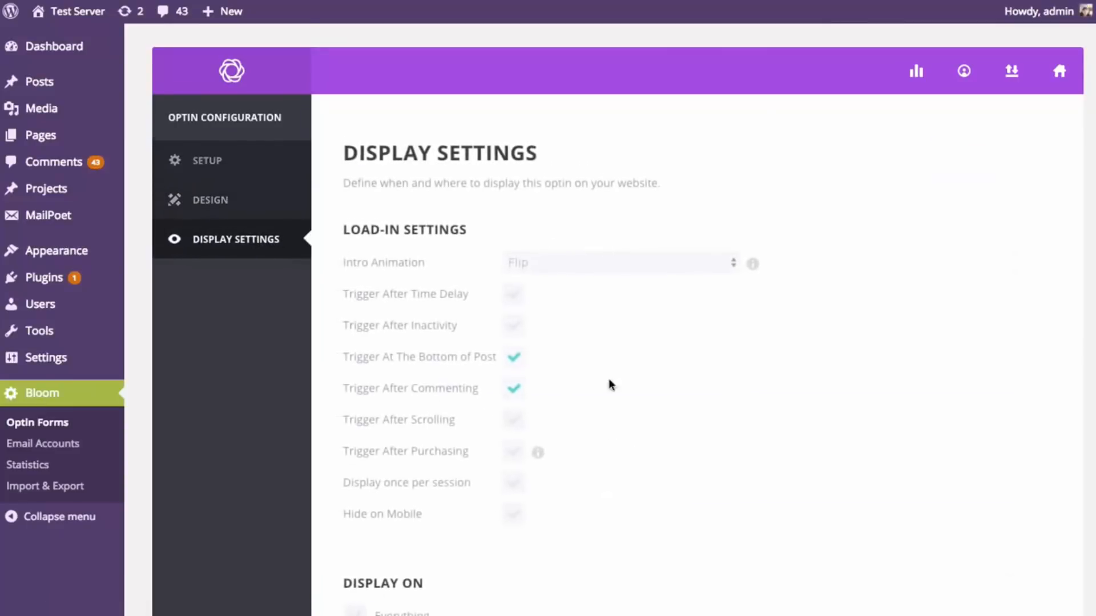
{"action": "scroll", "coordinate": [628, 365], "scroll_direction": "down", "scroll_amount": 2}
{"action": "scroll", "coordinate": [570, 377], "scroll_direction": "down", "scroll_amount": 3}
{"action": "left_click", "coordinate": [354, 521]}
{"action": "scroll", "coordinate": [678, 445], "scroll_direction": "down", "scroll_amount": 10}
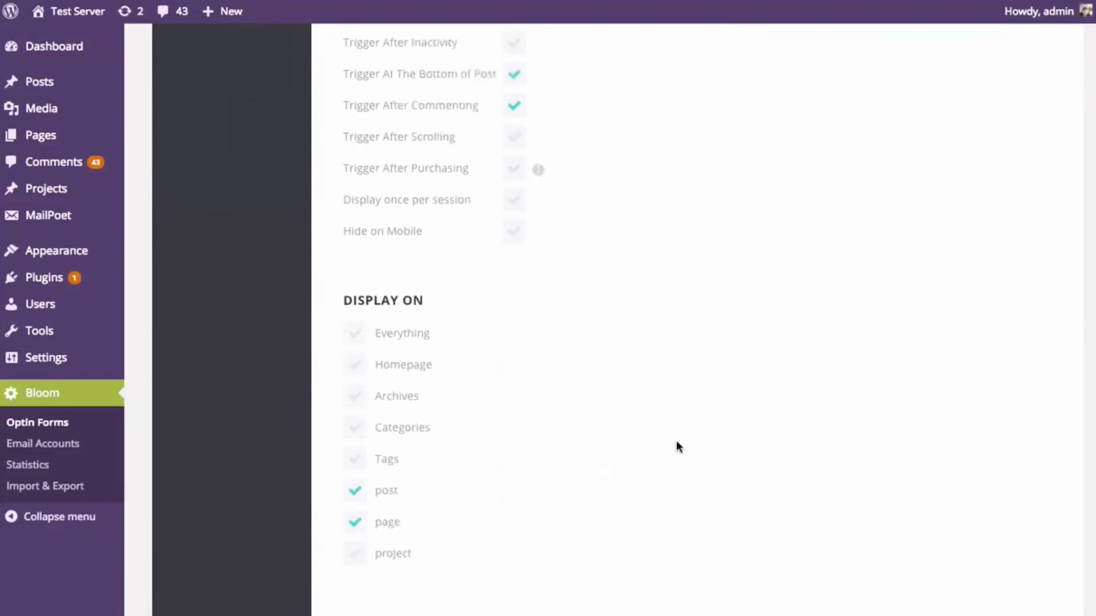
{"action": "left_click", "coordinate": [422, 538]}
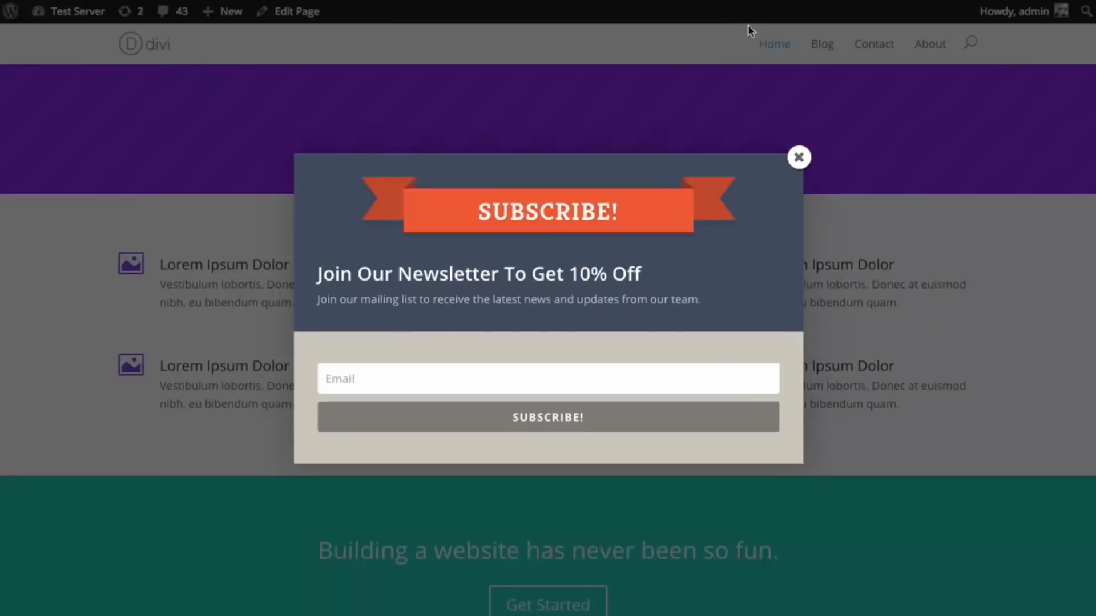
Dismiss the pop up on the homepage and on the Blog page, and open the post "Meet The Car Of The Future".
{"action": "left_click", "coordinate": [798, 157]}
{"action": "left_click", "coordinate": [822, 44]}
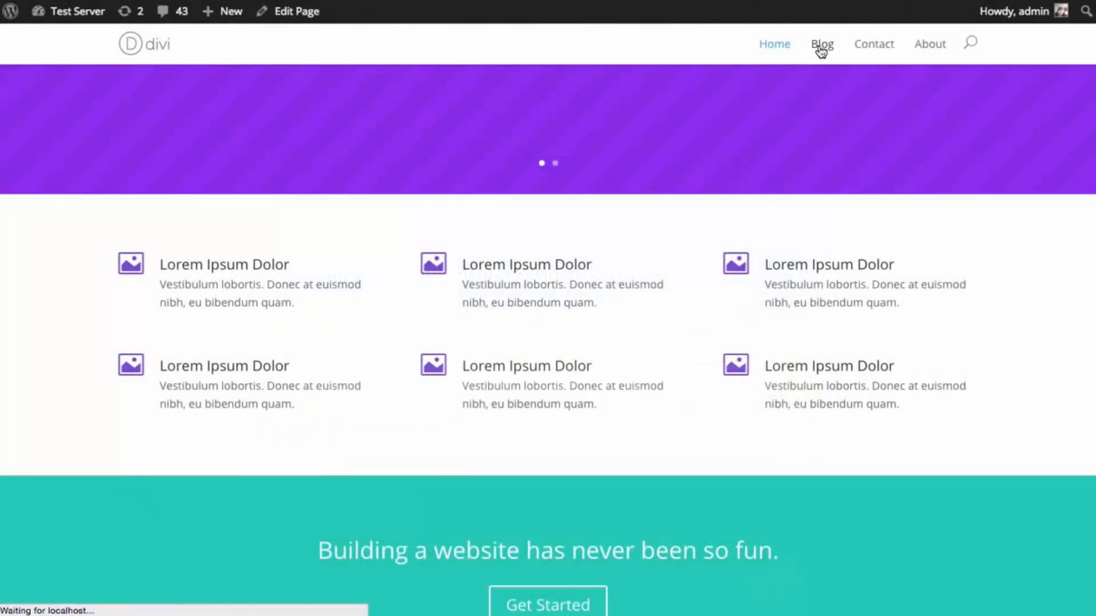
{"action": "scroll", "coordinate": [679, 181], "scroll_direction": "down", "scroll_amount": 5}
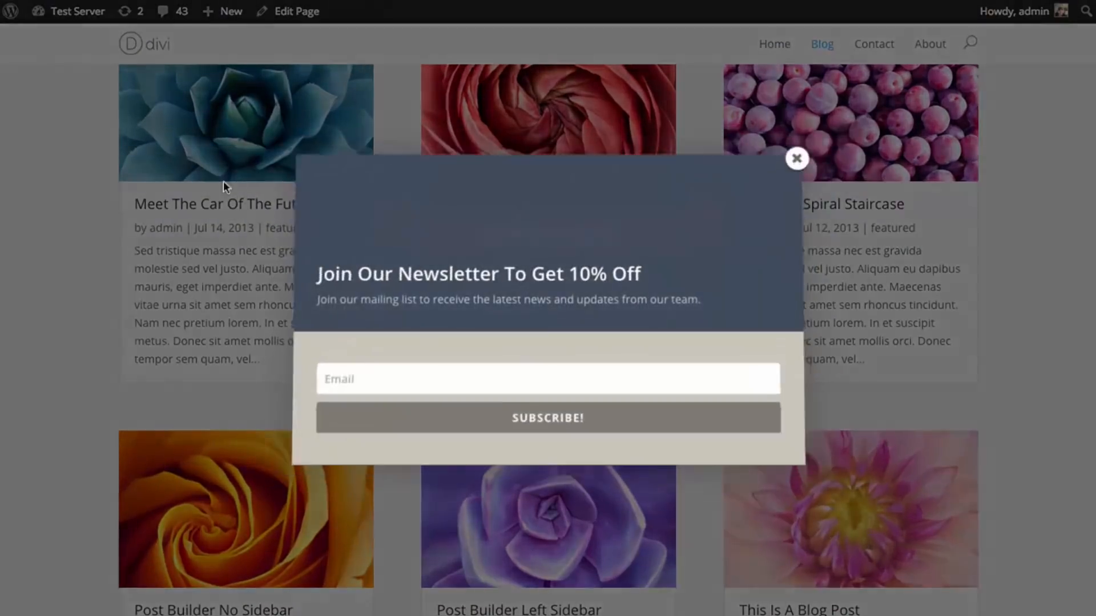
{"action": "scroll", "coordinate": [755, 199], "scroll_direction": "down", "scroll_amount": 5}
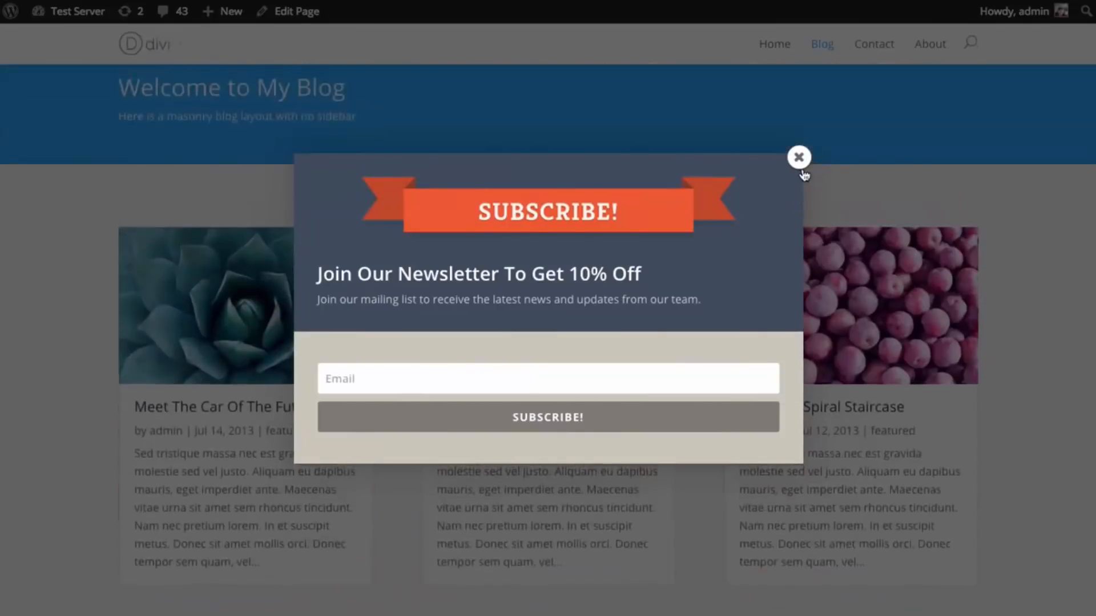
{"action": "left_click", "coordinate": [800, 167]}
{"action": "left_click", "coordinate": [305, 406]}
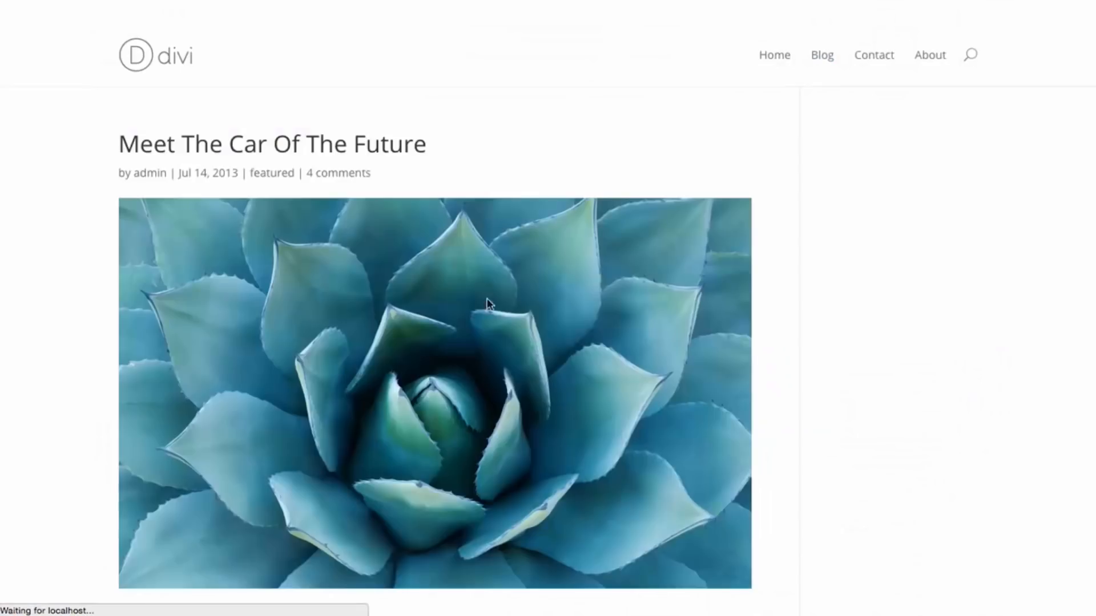
Trigger the pop up at the bottom of the blog post and dismiss it.
{"action": "scroll", "coordinate": [642, 285], "scroll_direction": "down", "scroll_amount": 10}
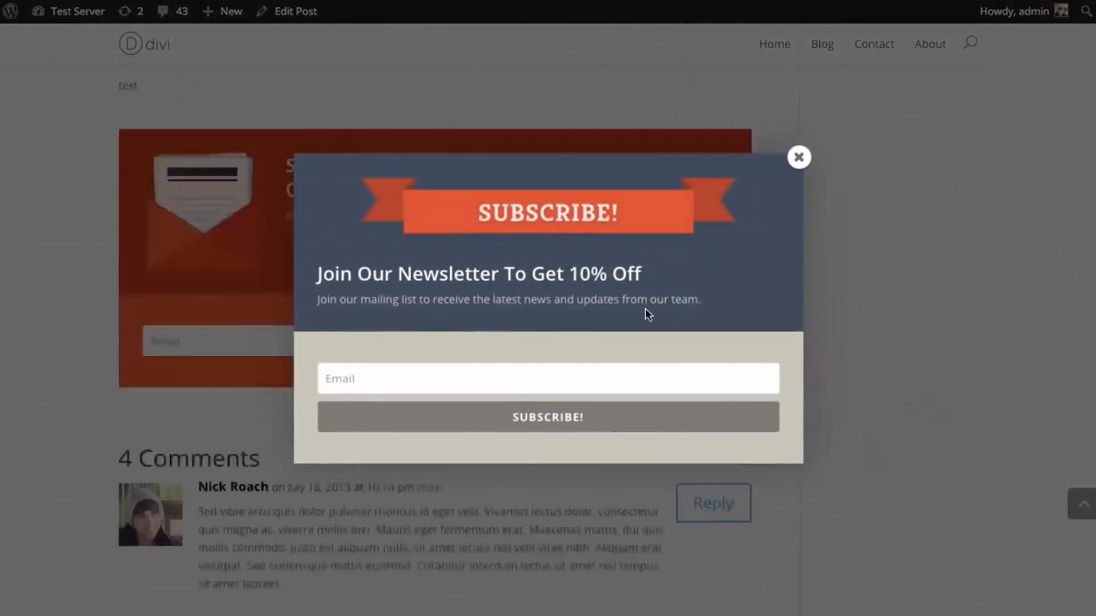
{"action": "scroll", "coordinate": [630, 309], "scroll_direction": "up", "scroll_amount": 10}
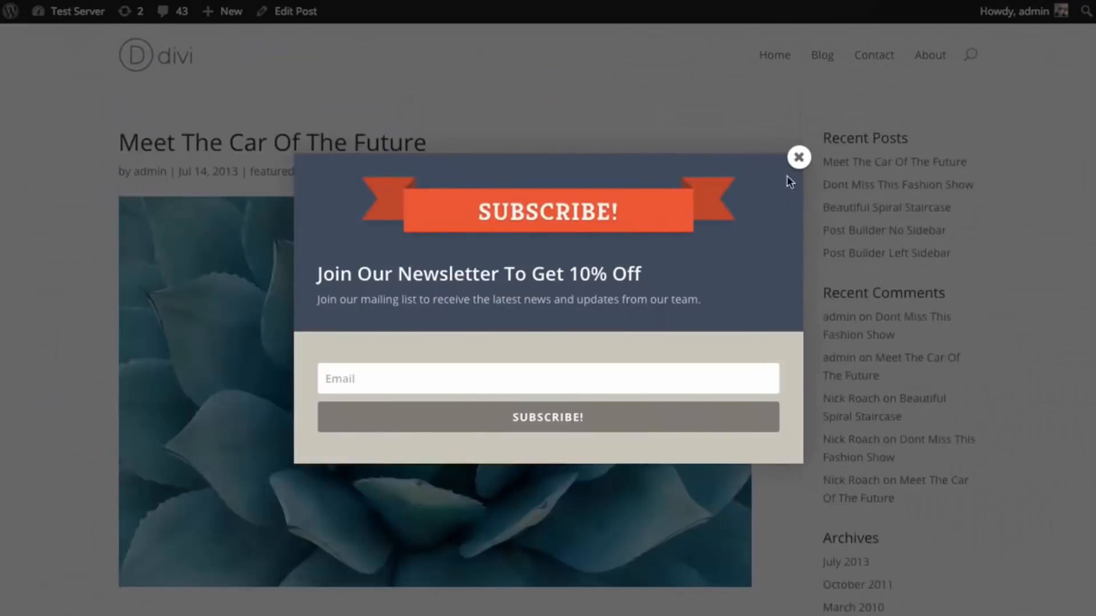
{"action": "left_click", "coordinate": [799, 161]}
Submit the test comment "asdfasfsadf" on the post and dismiss the pop up it triggers.
{"action": "scroll", "coordinate": [797, 177], "scroll_direction": "down", "scroll_amount": 15}
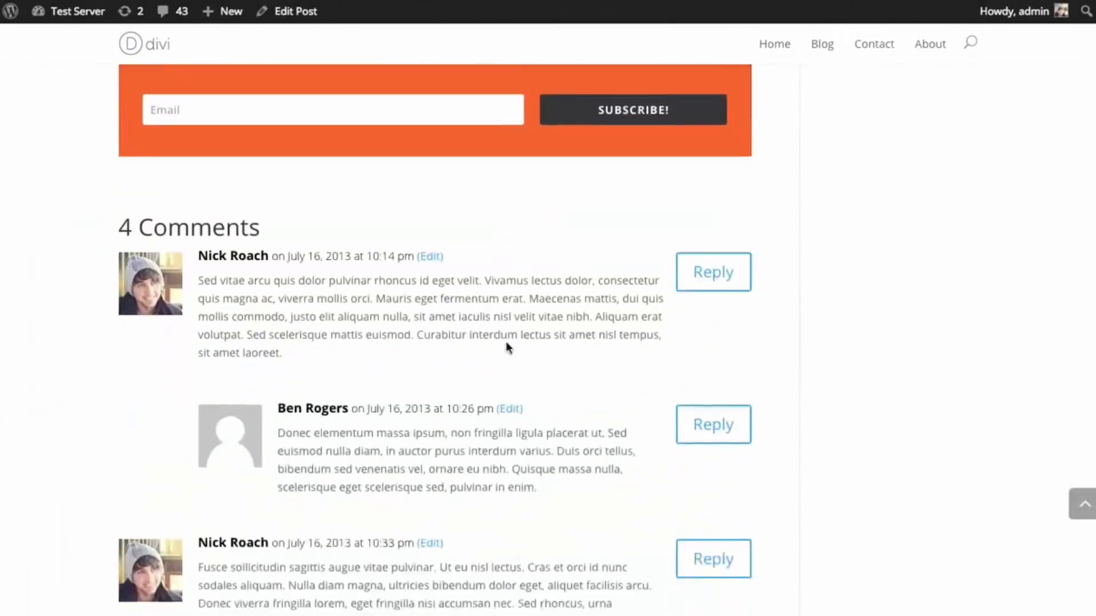
{"action": "left_click", "coordinate": [366, 351]}
{"action": "type", "text": "asdfasfsadf"}
{"action": "left_click", "coordinate": [712, 485]}
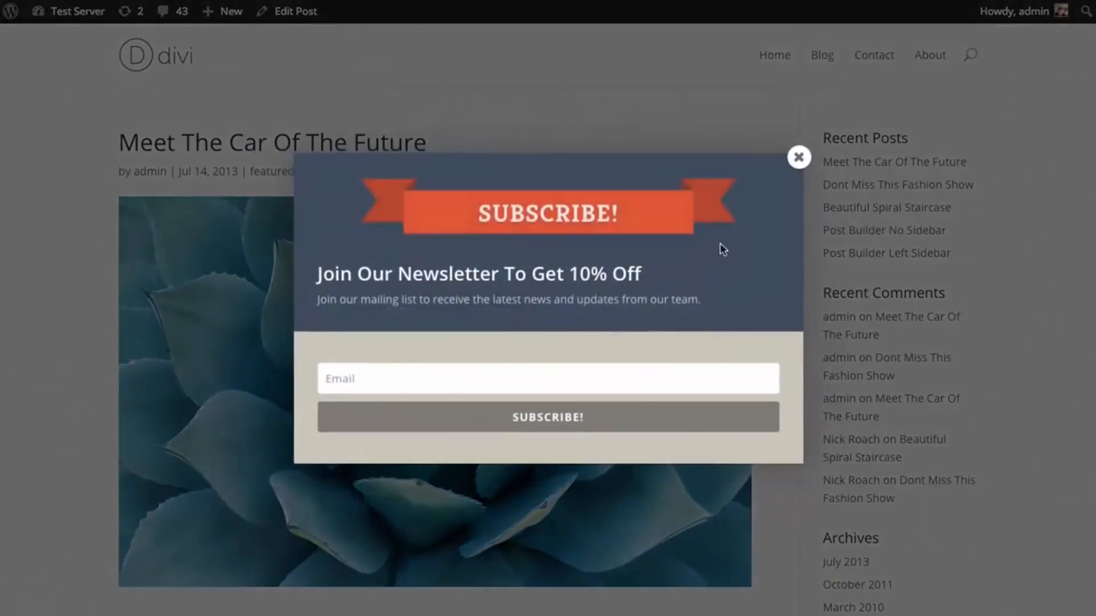
{"action": "left_click", "coordinate": [799, 162]}
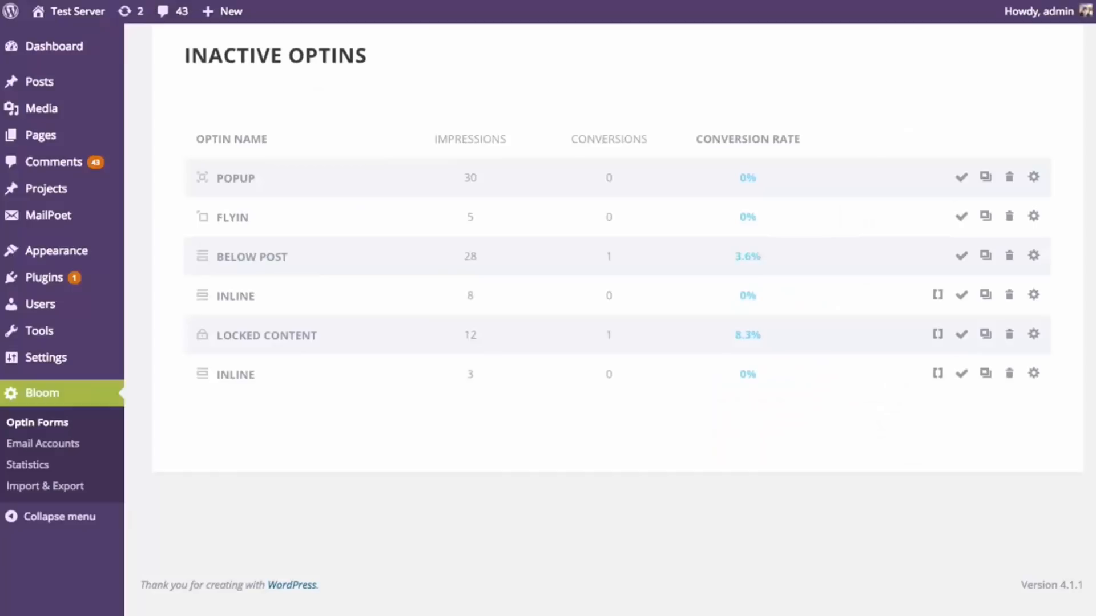
Reopen the active Popup optin's display settings and turn off its bottom-of-post and commenting triggers.
{"action": "scroll", "coordinate": [1011, 358], "scroll_direction": "up", "scroll_amount": 7}
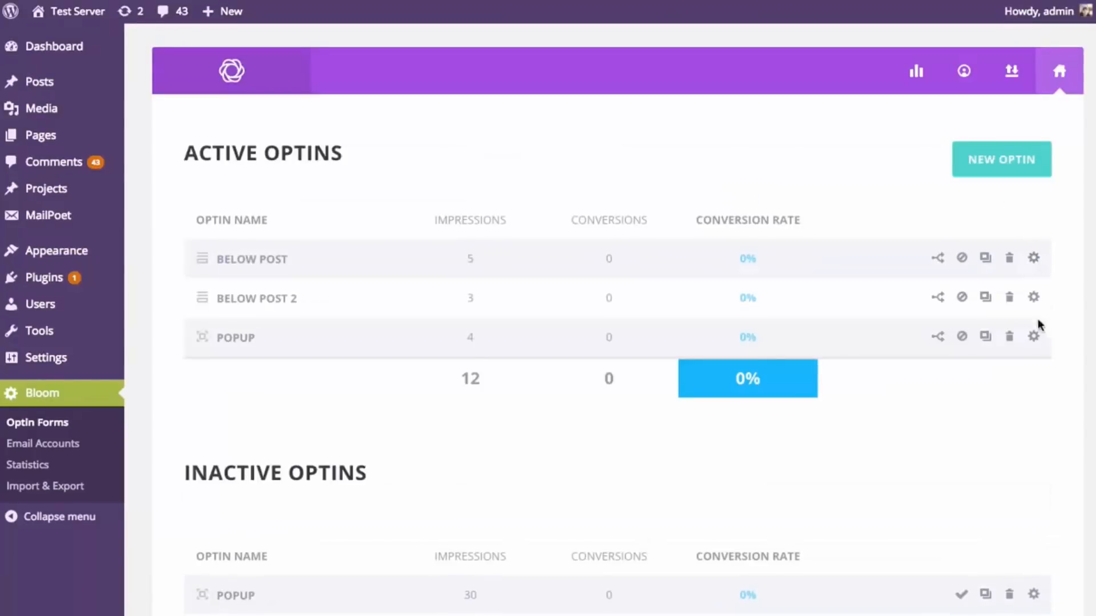
{"action": "left_click", "coordinate": [1034, 337]}
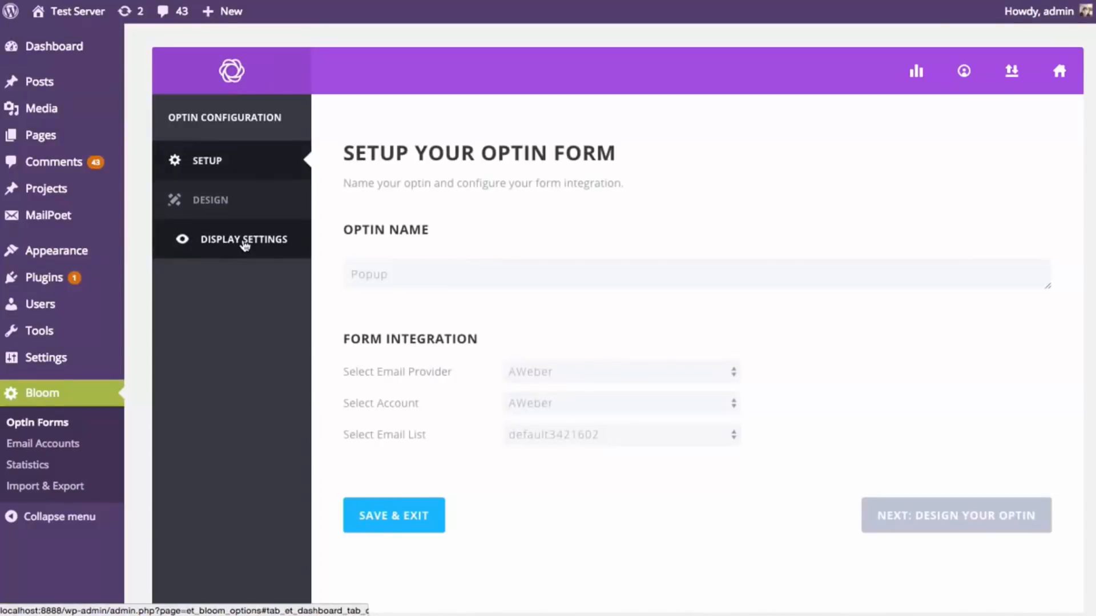
{"action": "left_click", "coordinate": [245, 242]}
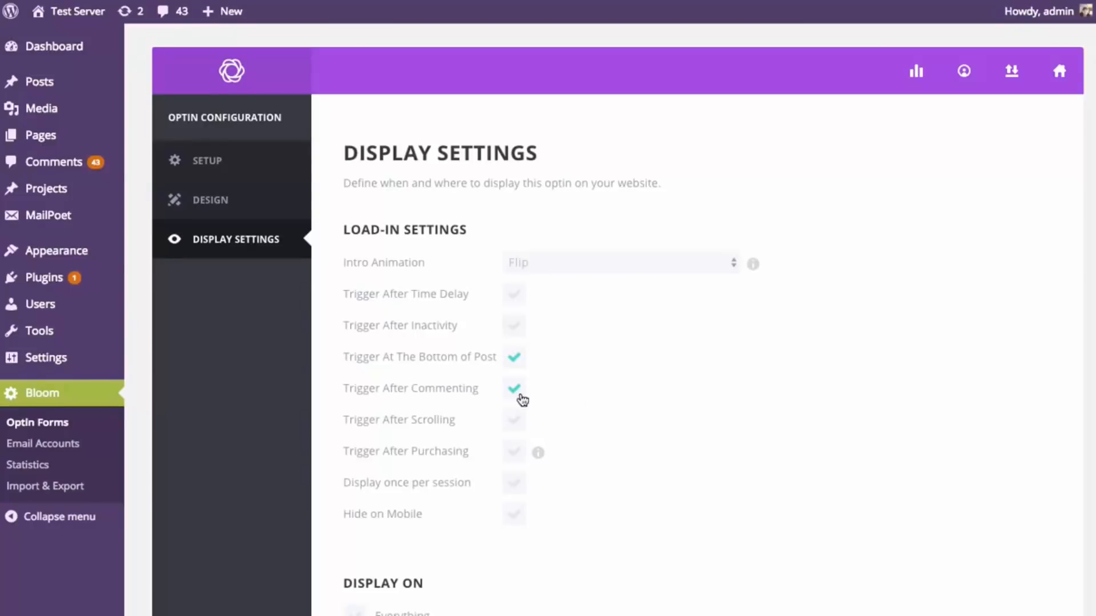
{"action": "left_click", "coordinate": [520, 394]}
Try the Trigger After Scrolling option for the Popup optin, then switch it back off.
{"action": "left_click", "coordinate": [516, 420]}
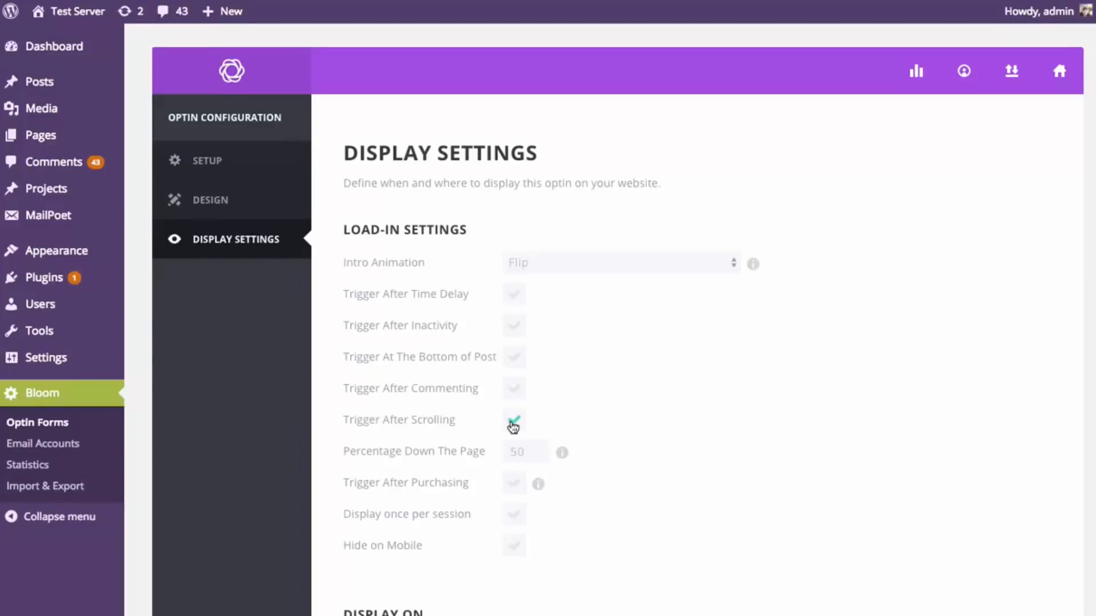
{"action": "left_click", "coordinate": [514, 421]}
{"action": "left_click", "coordinate": [515, 455]}
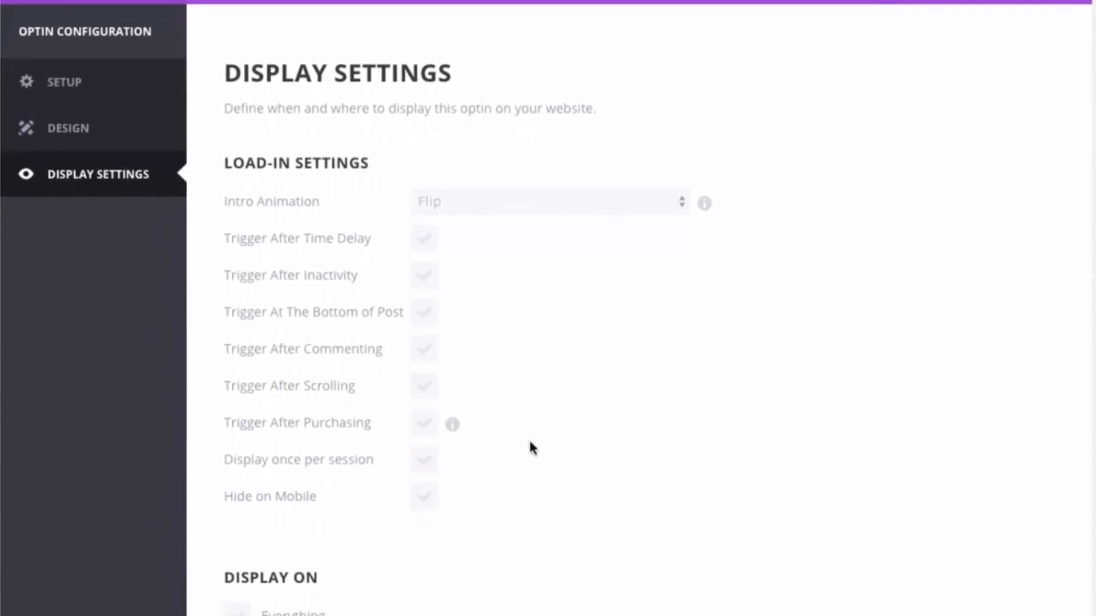
Enable Display once per session with a session duration of 7 days, and hide the Popup optin on mobile.
{"action": "left_click", "coordinate": [422, 465]}
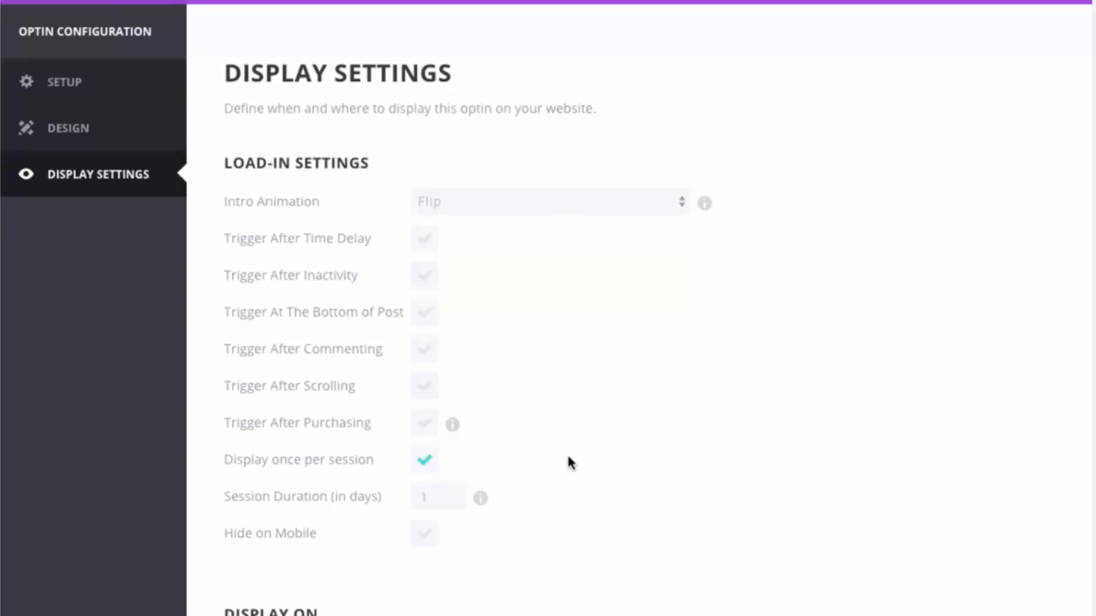
{"action": "double_click", "coordinate": [449, 499]}
{"action": "type", "text": "7"}
{"action": "left_click", "coordinate": [429, 544]}
{"action": "scroll", "coordinate": [701, 352], "scroll_direction": "down", "scroll_amount": 20}
{"action": "scroll", "coordinate": [701, 352], "scroll_direction": "up", "scroll_amount": 20}
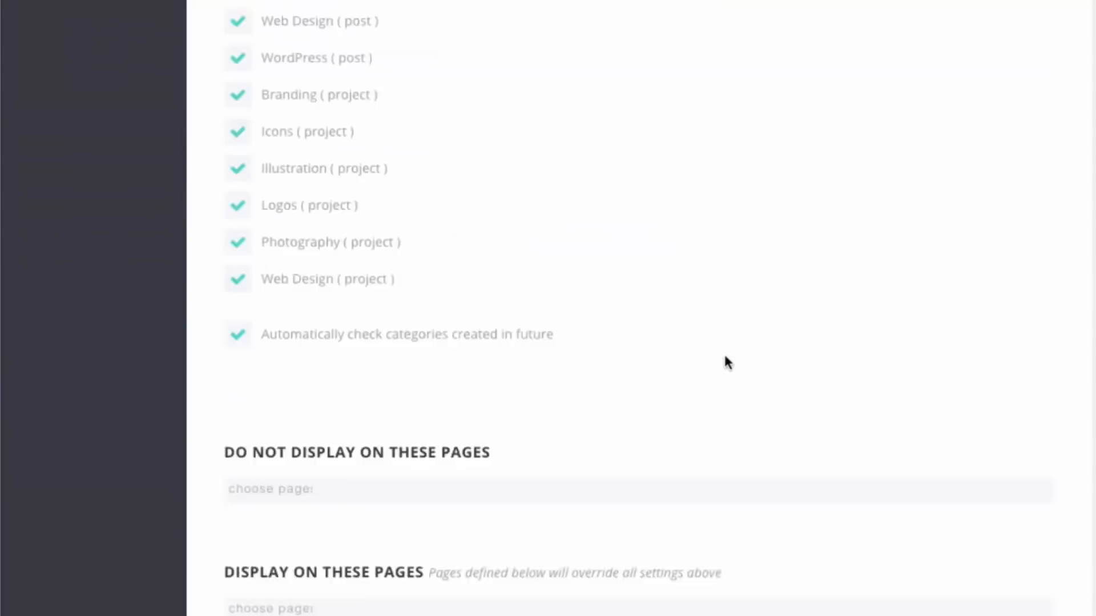